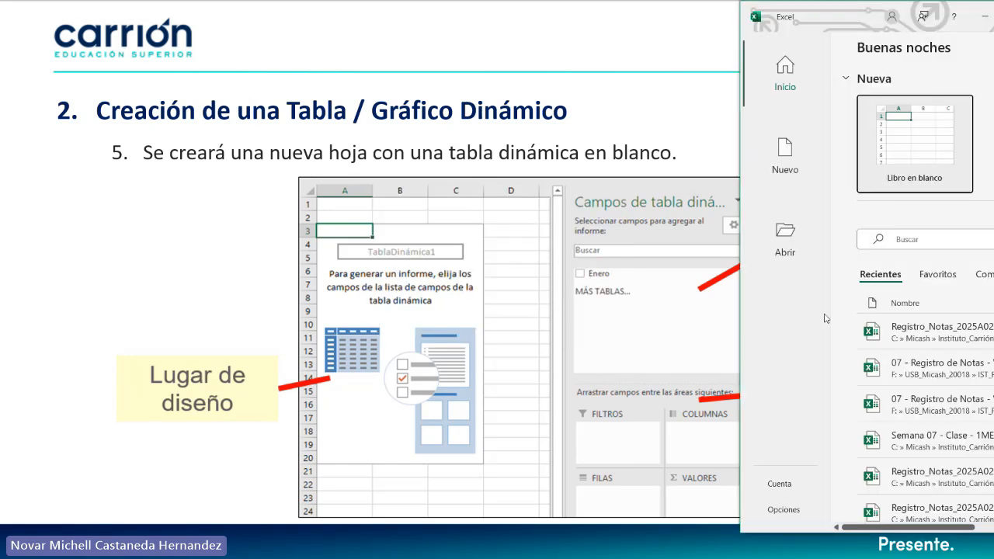
Maximize the Excel window and create a new blank workbook.
{"action": "double_click", "coordinate": [818, 3]}
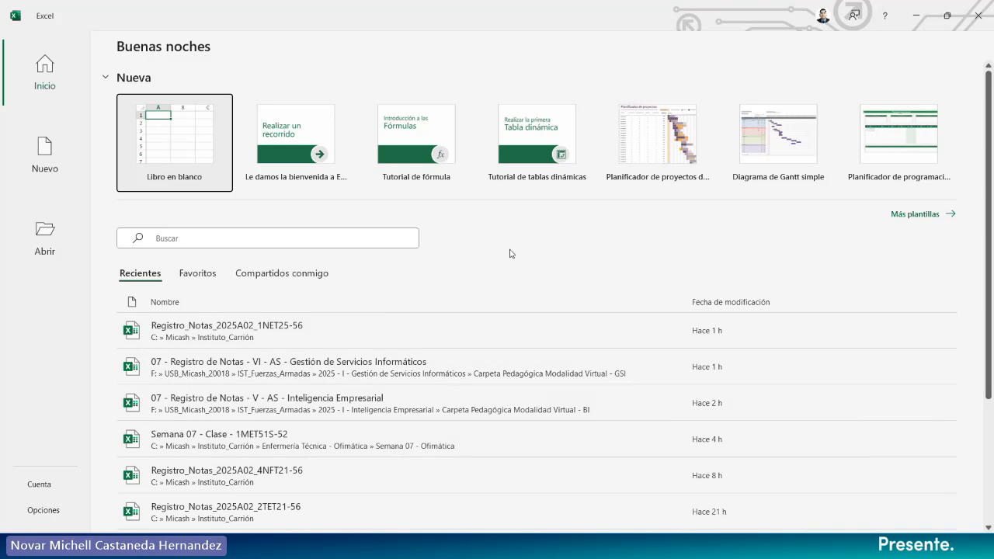
{"action": "left_click", "coordinate": [59, 166]}
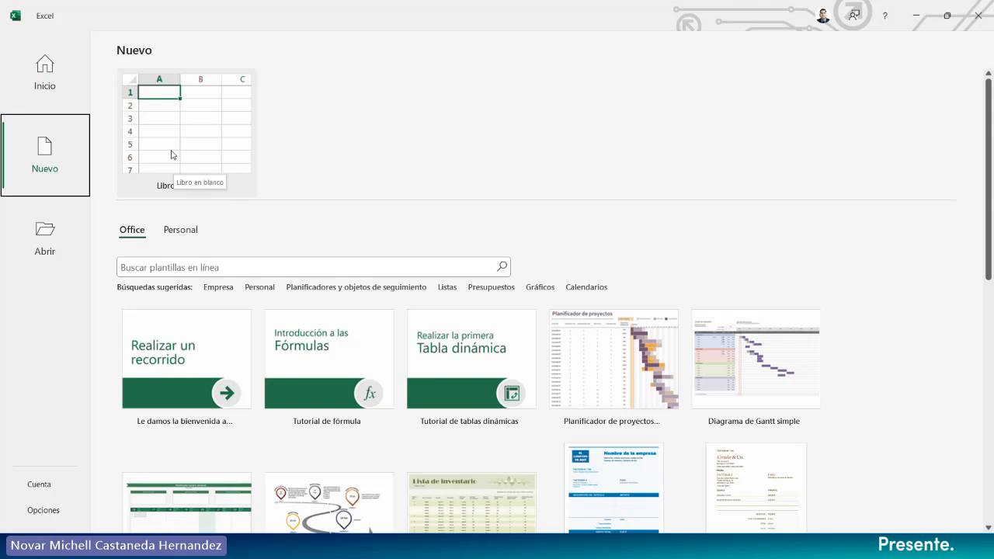
{"action": "left_click", "coordinate": [172, 154]}
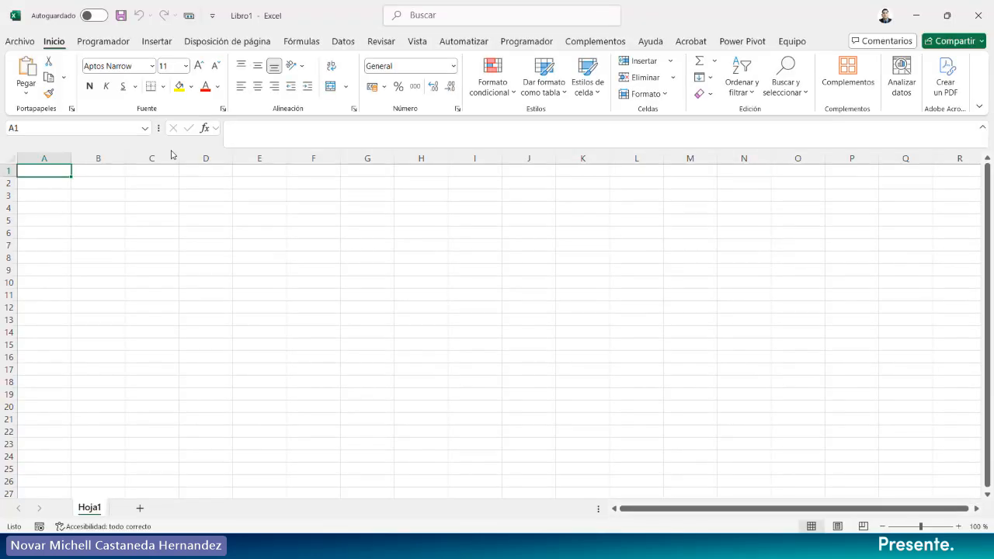
Zoom the empty worksheet in to 191%.
{"action": "left_click", "coordinate": [958, 527]}
{"action": "left_click", "coordinate": [958, 527]}
{"action": "left_click", "coordinate": [958, 526]}
{"action": "left_click", "coordinate": [959, 527]}
{"action": "left_click", "coordinate": [958, 527]}
{"action": "left_click", "coordinate": [959, 527]}
{"action": "left_click", "coordinate": [958, 527]}
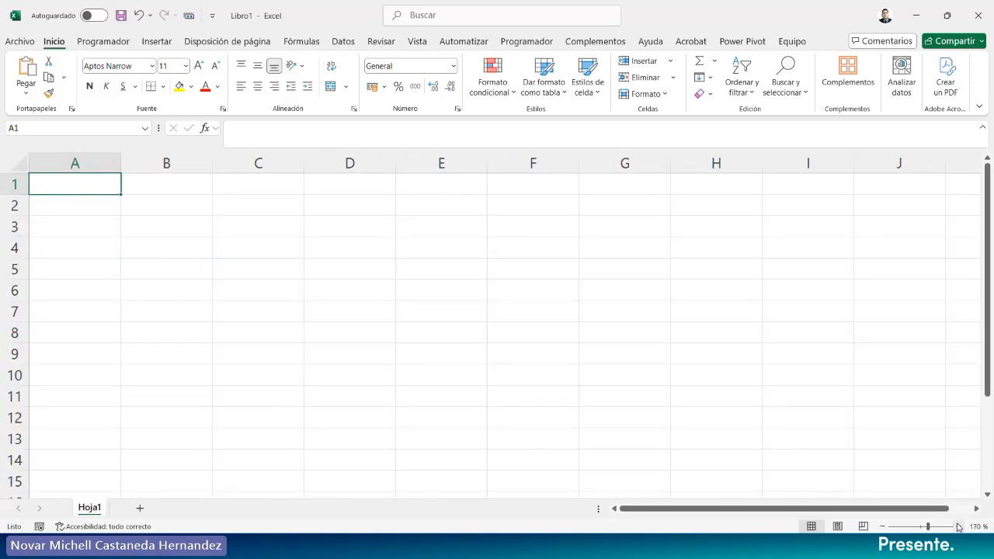
{"action": "mouse_move", "coordinate": [929, 527]}
{"action": "left_mouse_down"}
{"action": "mouse_move", "coordinate": [913, 527]}
{"action": "mouse_move", "coordinate": [931, 531]}
{"action": "left_mouse_up"}
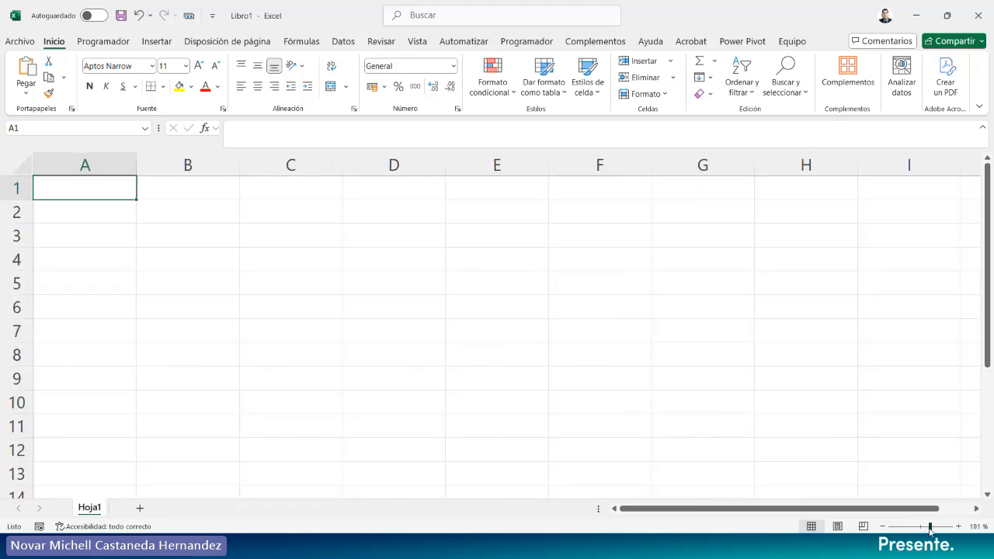
Enter the column header CodEmpleado in cell A1.
{"action": "left_click", "coordinate": [92, 233]}
{"action": "left_click", "coordinate": [101, 208]}
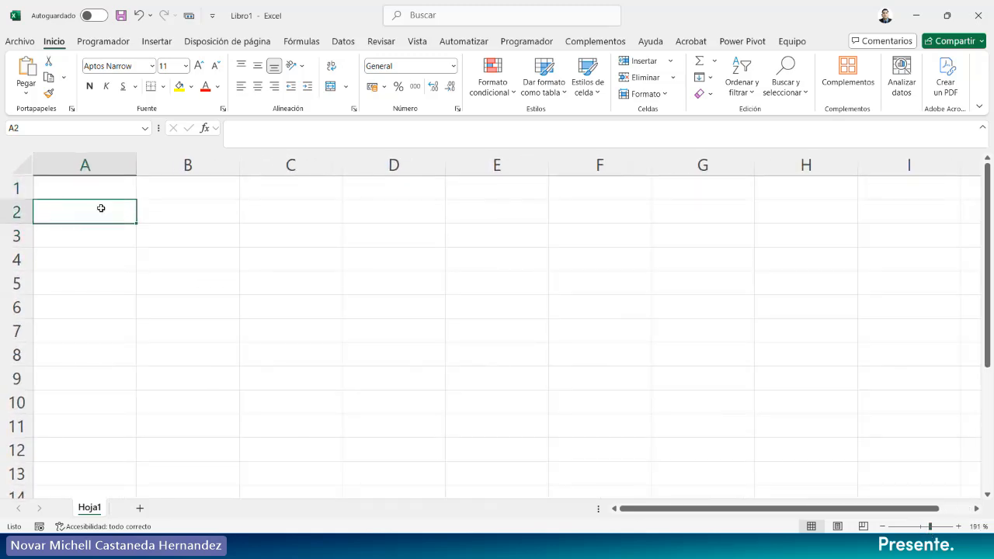
{"action": "left_click", "coordinate": [111, 190]}
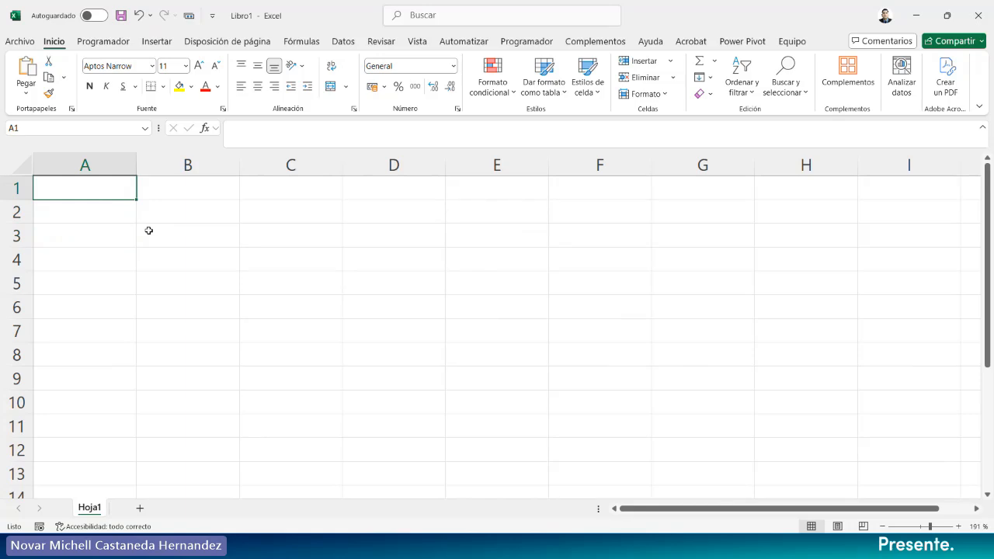
{"action": "type", "text": "Co"}
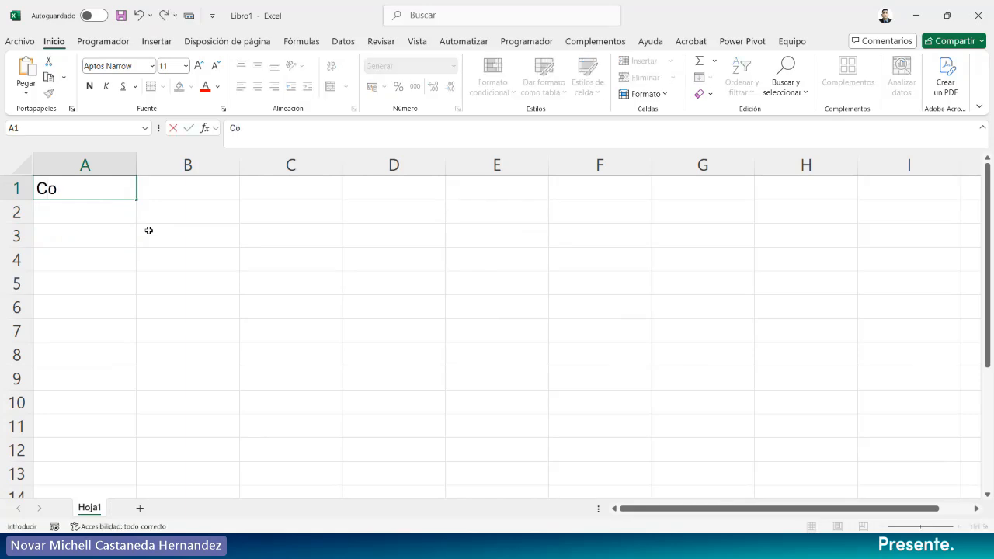
{"action": "type", "text": "dEmpleado"}
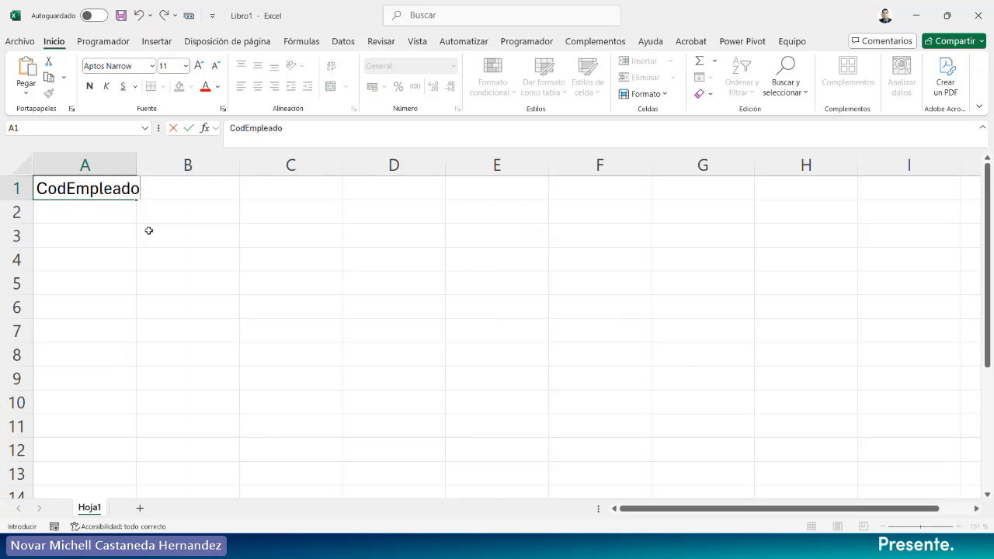
{"action": "key", "text": "Return"}
Enter the headers Apellidos in cell B1 and Nombres in cell C1.
{"action": "key", "text": "Up"}
{"action": "key", "text": "Right"}
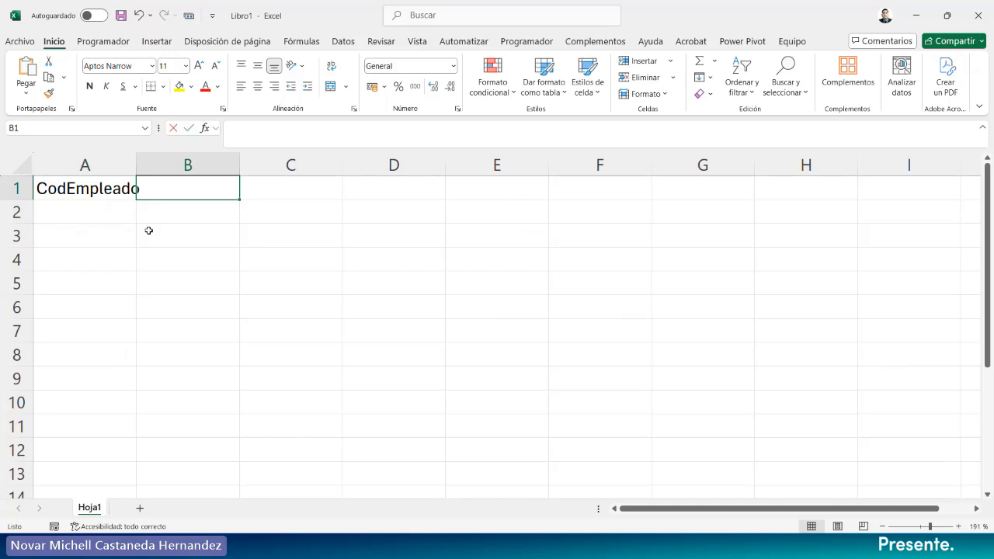
{"action": "type", "text": "Apelido"}
{"action": "key", "text": "BackSpace"}
{"action": "key", "text": "BackSpace"}
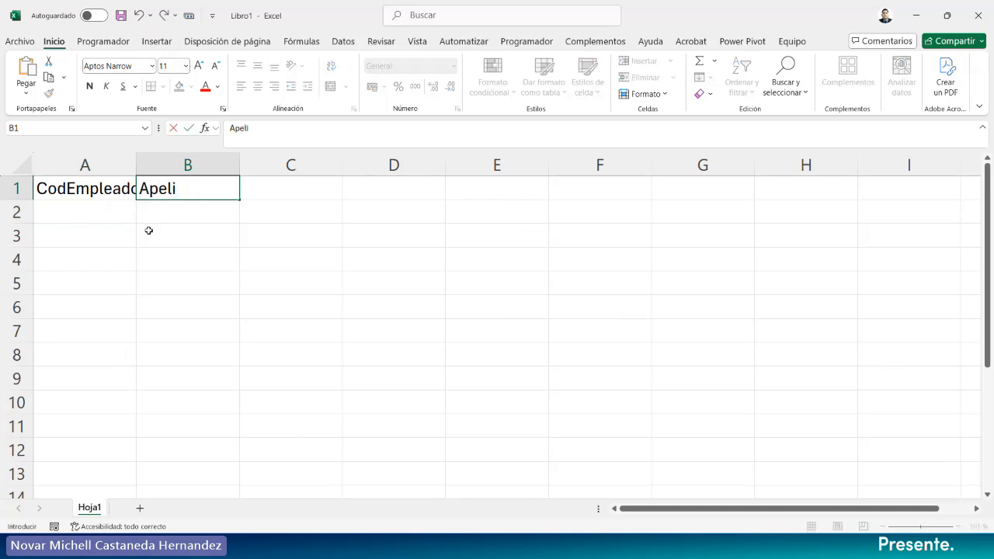
{"action": "type", "text": "dos"}
{"action": "key", "text": "Return"}
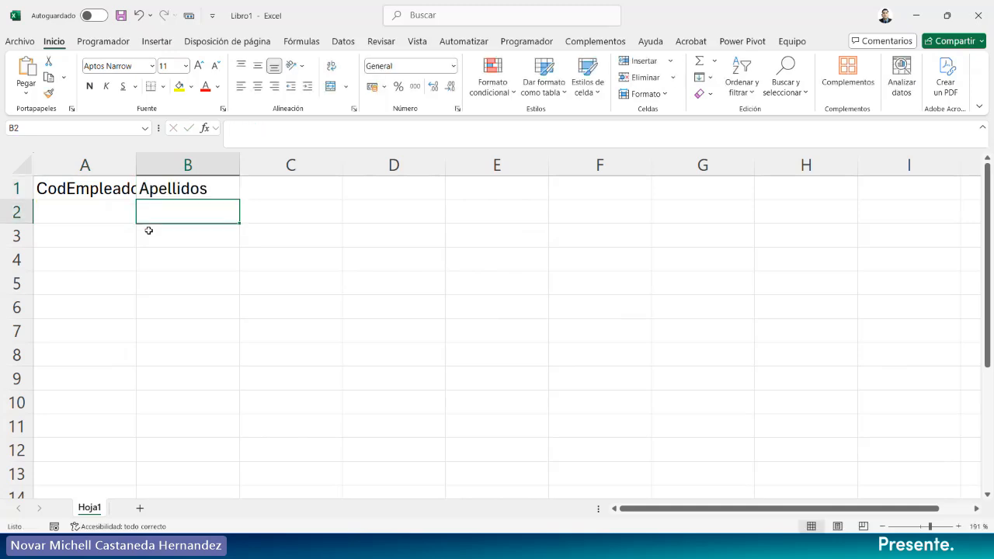
{"action": "key", "text": "Up"}
{"action": "key", "text": "Right"}
{"action": "type", "text": "Nombres"}
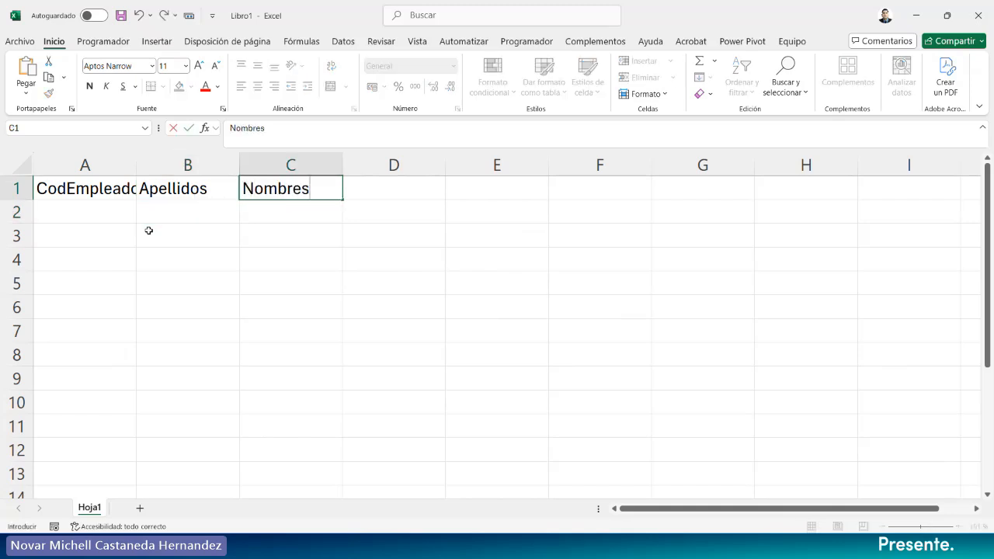
{"action": "key", "text": "Return"}
Enter the headers Area in cell D1 and Cargo in cell E1.
{"action": "key", "text": "Up"}
{"action": "key", "text": "Right"}
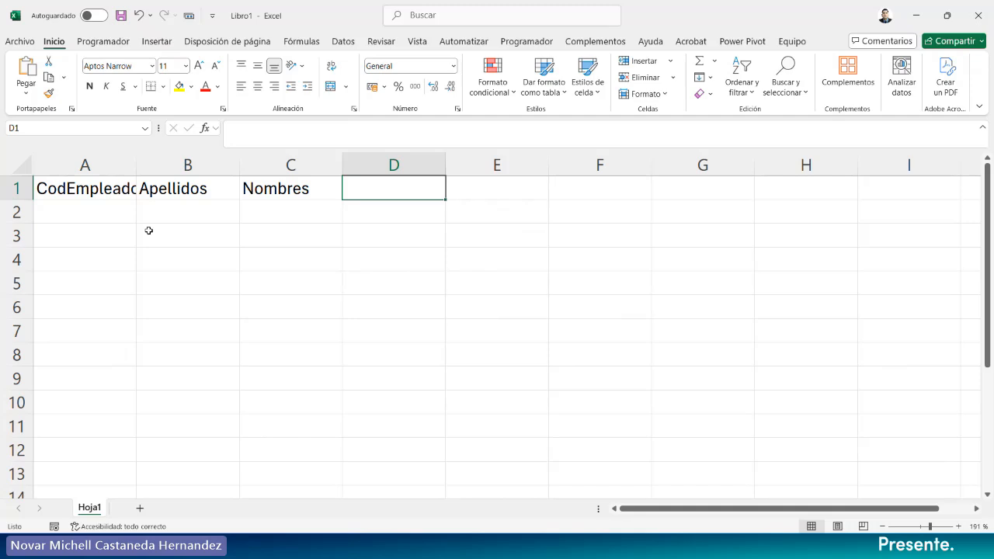
{"action": "type", "text": "Area"}
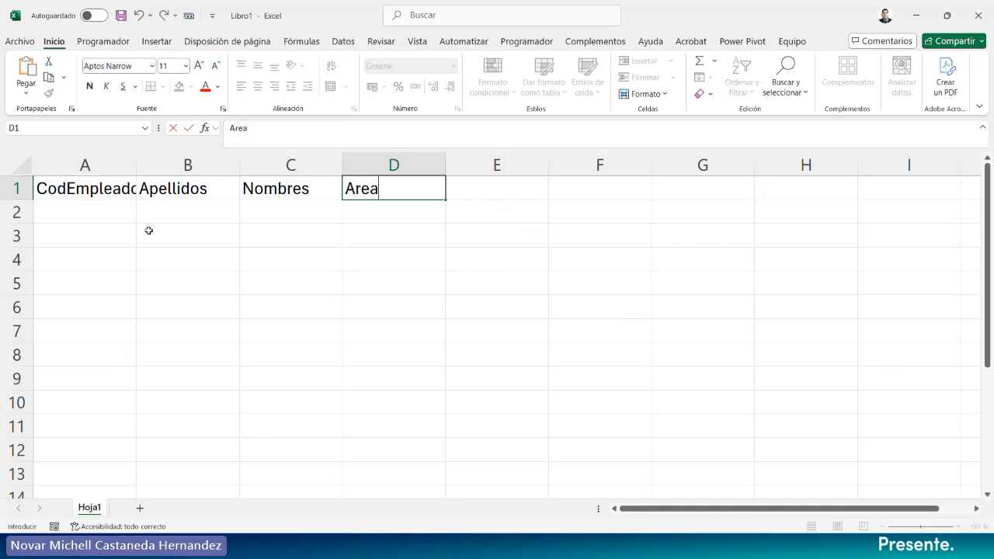
{"action": "key", "text": "Return"}
{"action": "key", "text": "Up"}
{"action": "key", "text": "Right"}
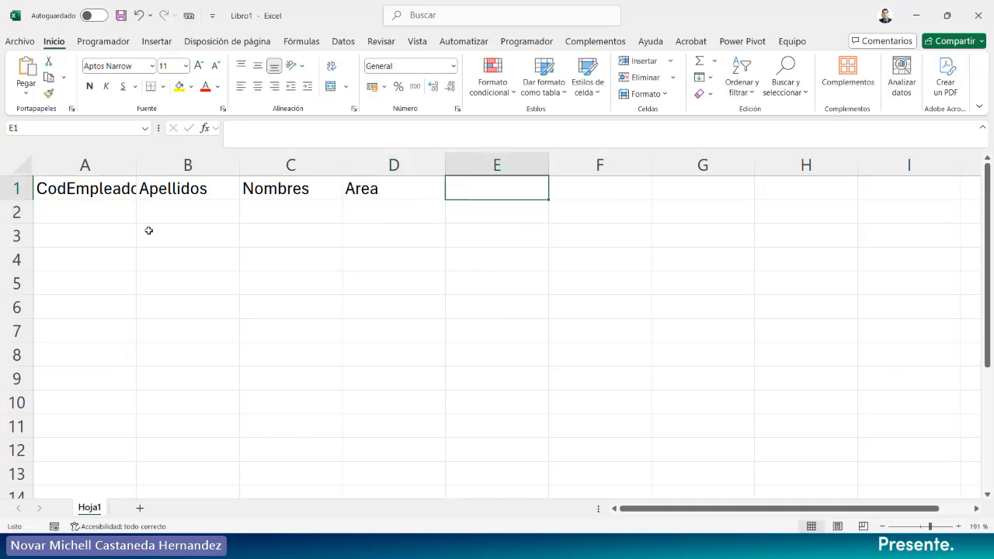
{"action": "type", "text": "Cargo"}
{"action": "key", "text": "Return"}
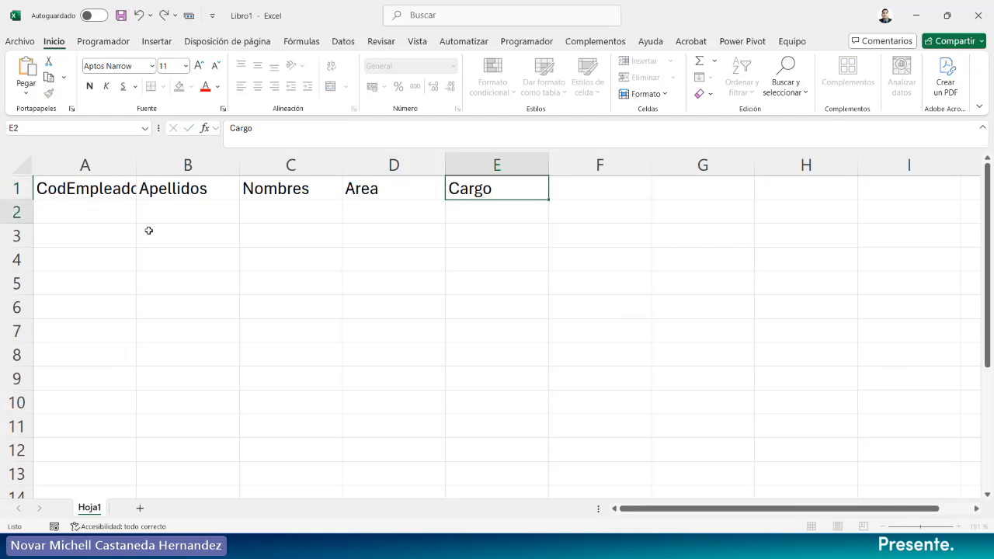
Enter the header Sueldo in cell F1.
{"action": "key", "text": "Up"}
{"action": "key", "text": "Left"}
{"action": "key", "text": "Right"}
{"action": "key", "text": "Right"}
{"action": "key", "text": "Right"}
{"action": "key", "text": "Left"}
{"action": "type", "text": "Sueldo"}
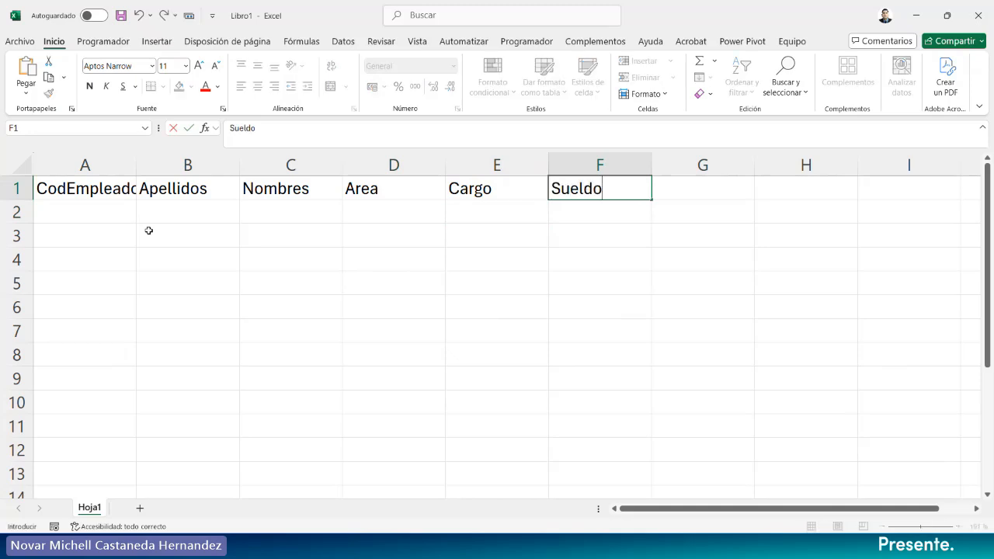
{"action": "key", "text": "Return"}
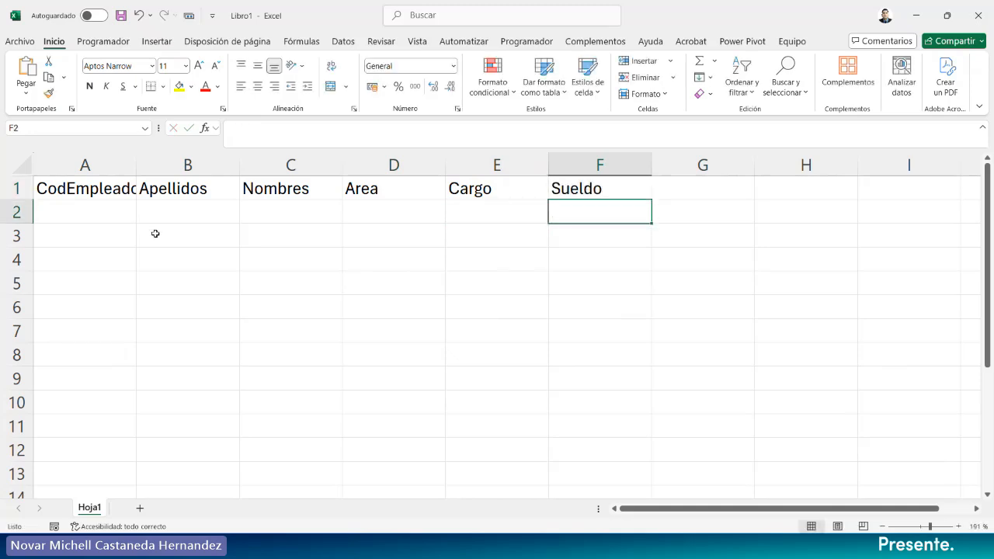
Center the headers in A1:F1 horizontally and vertically and make them bold.
{"action": "left_click_drag", "start_coordinate": [115, 185], "coordinate": [536, 188]}
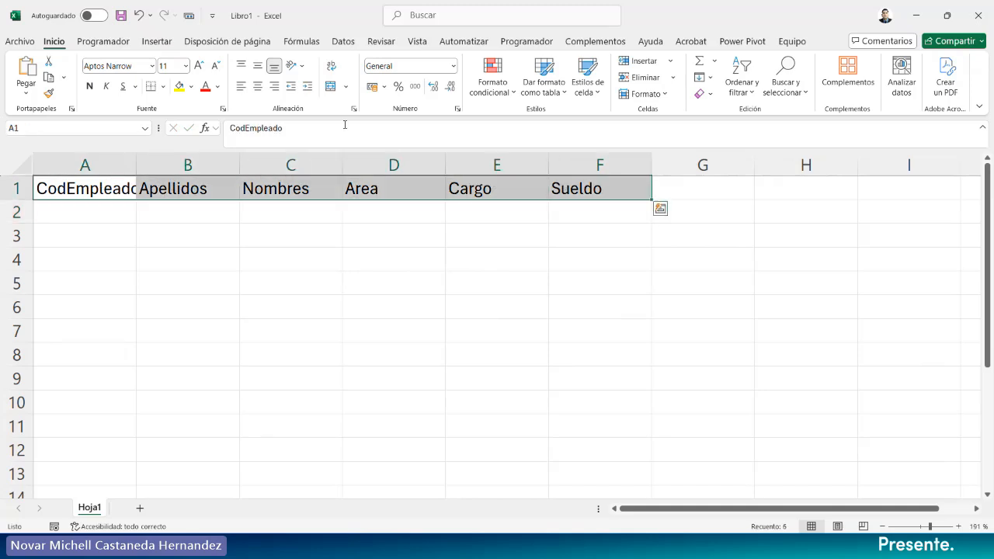
{"action": "left_click", "coordinate": [258, 86]}
{"action": "left_click", "coordinate": [258, 66]}
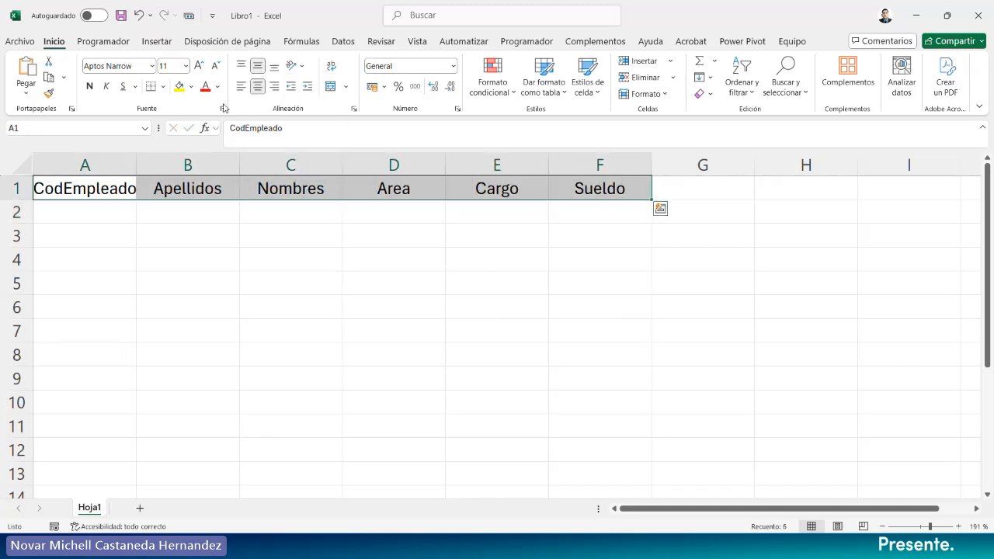
{"action": "left_click", "coordinate": [89, 86]}
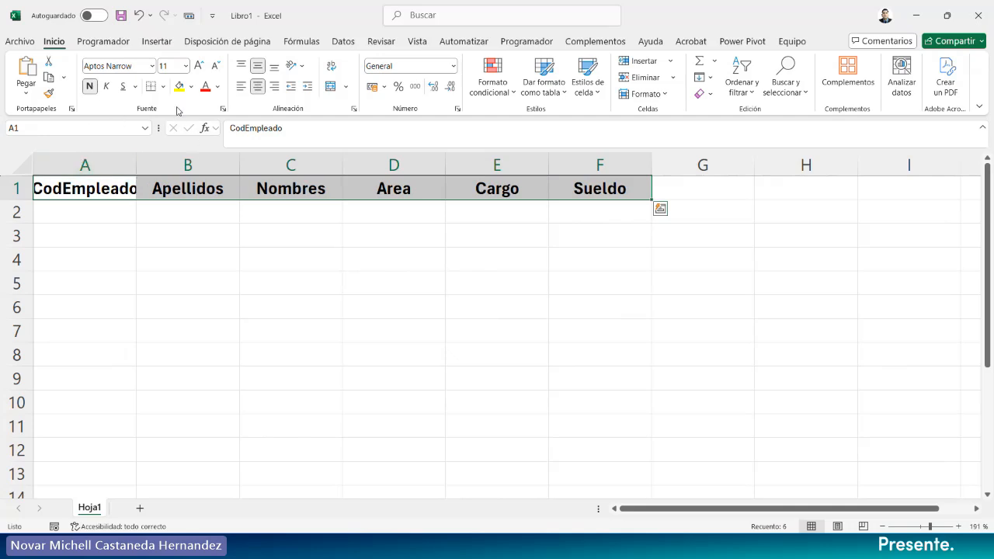
Fill the header cells A1:F1 with the standard dark blue and set their font color to white.
{"action": "left_click", "coordinate": [191, 86]}
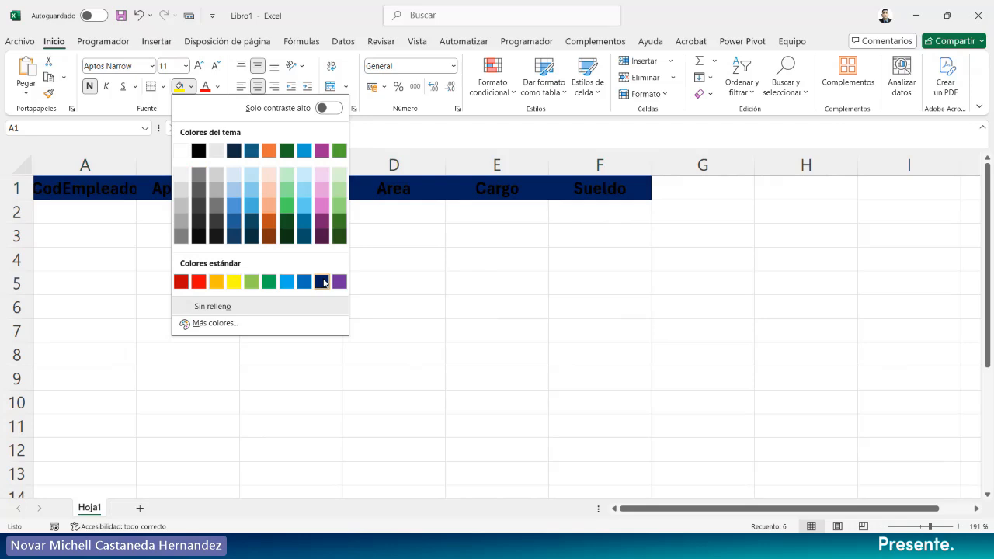
{"action": "left_click", "coordinate": [322, 281]}
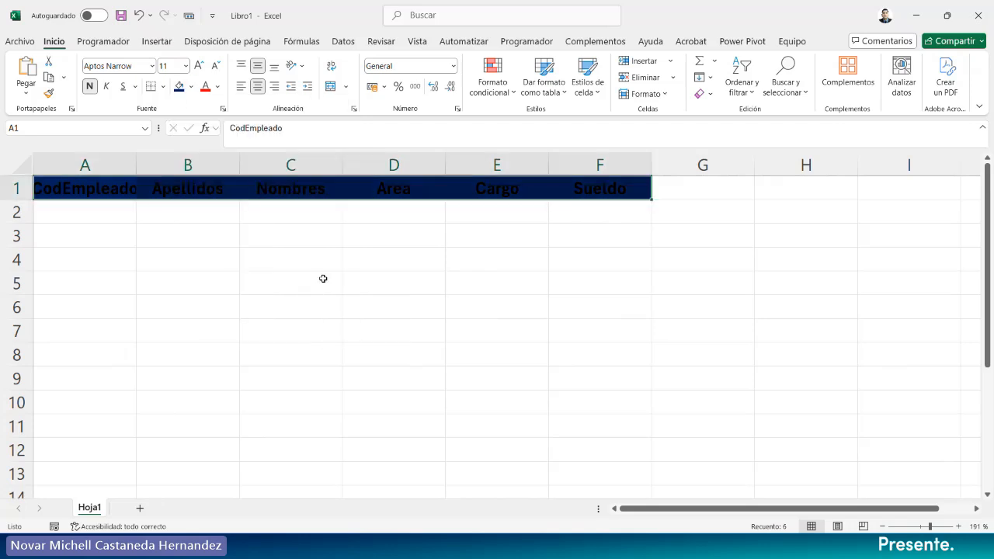
{"action": "left_click", "coordinate": [217, 86]}
{"action": "left_click", "coordinate": [205, 167]}
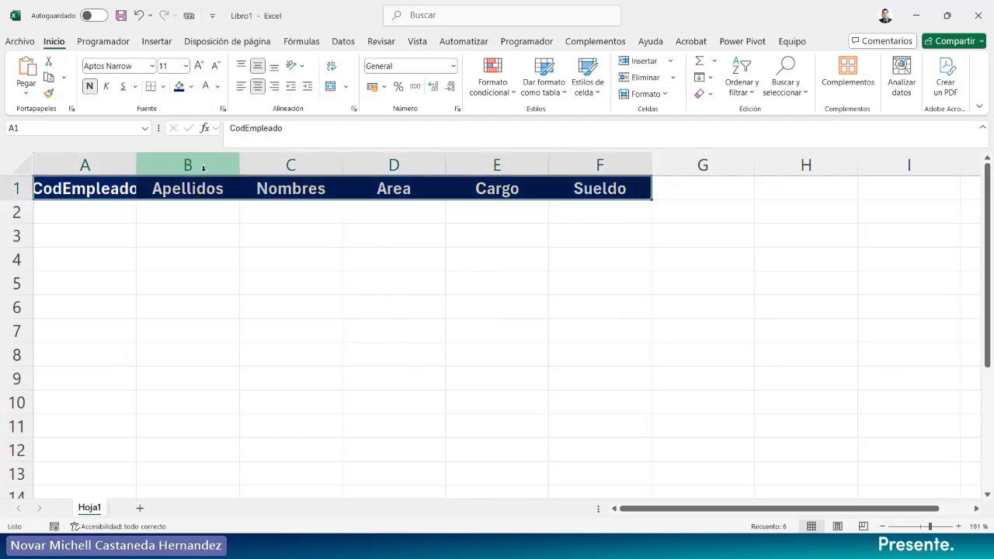
Apply all borders to the header cells A1:F1 and autofit the width of column A.
{"action": "left_click", "coordinate": [165, 86]}
{"action": "left_click", "coordinate": [180, 218]}
{"action": "left_click", "coordinate": [169, 283]}
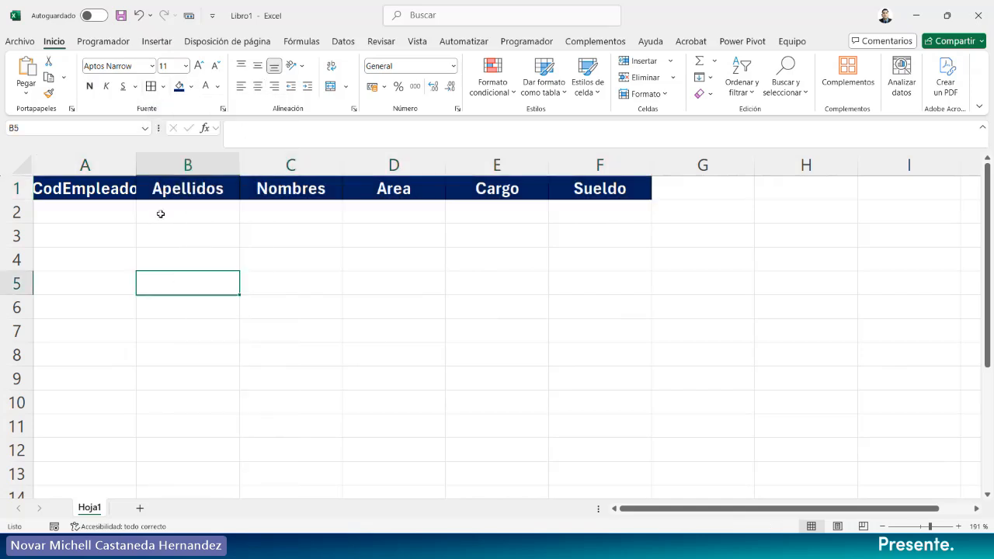
{"action": "double_click", "coordinate": [137, 165]}
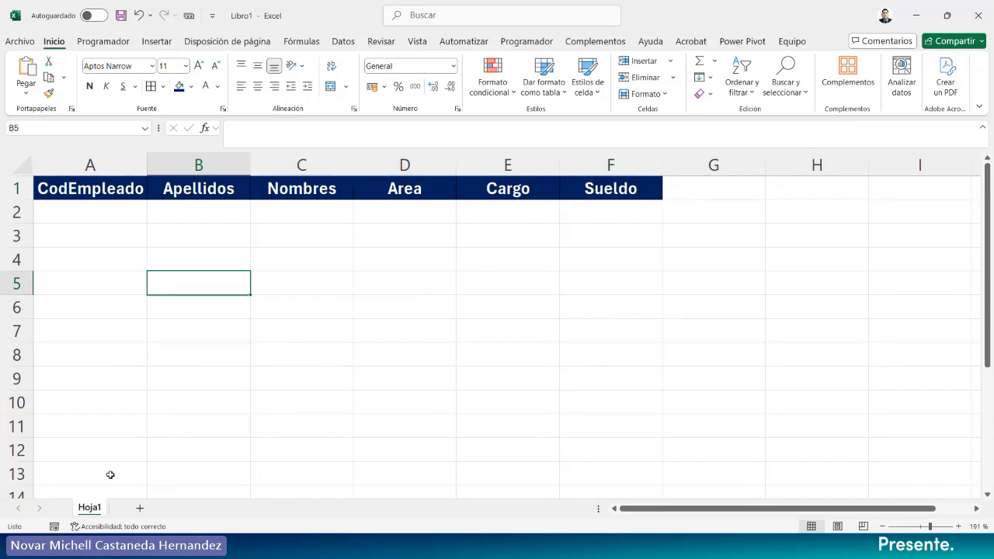
Rename the sheet Hoja1 as Empleados.
{"action": "double_click", "coordinate": [95, 509]}
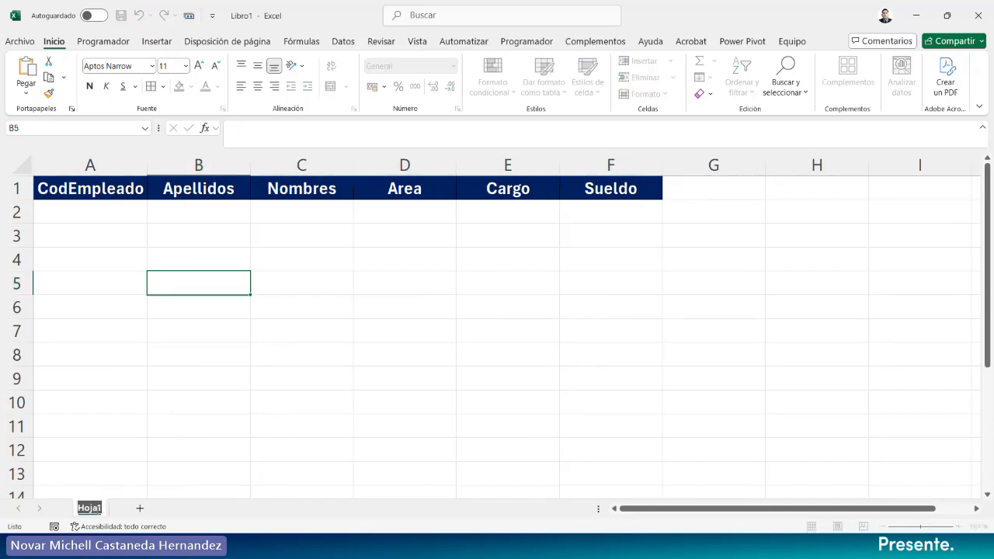
{"action": "left_click", "coordinate": [131, 452]}
{"action": "double_click", "coordinate": [98, 509]}
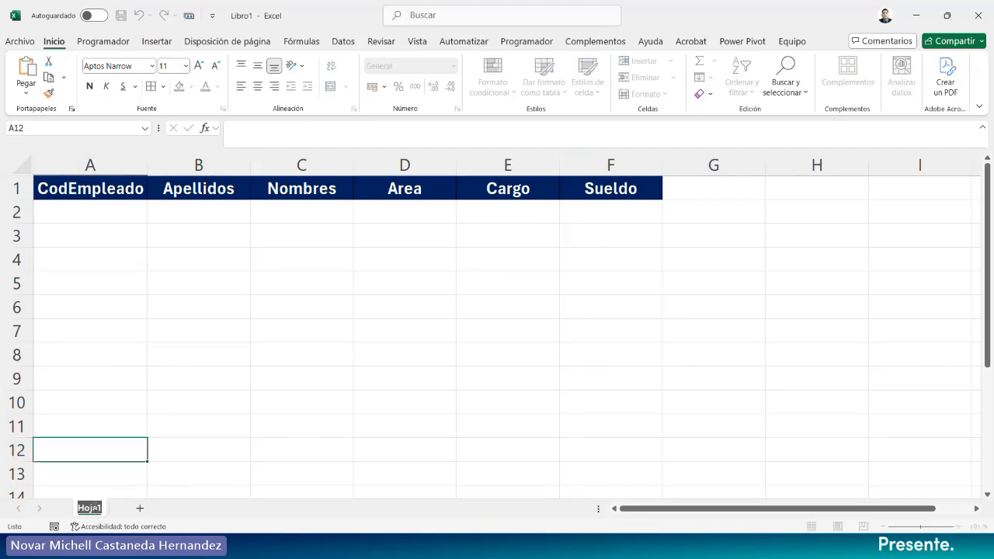
{"action": "type", "text": "Em"}
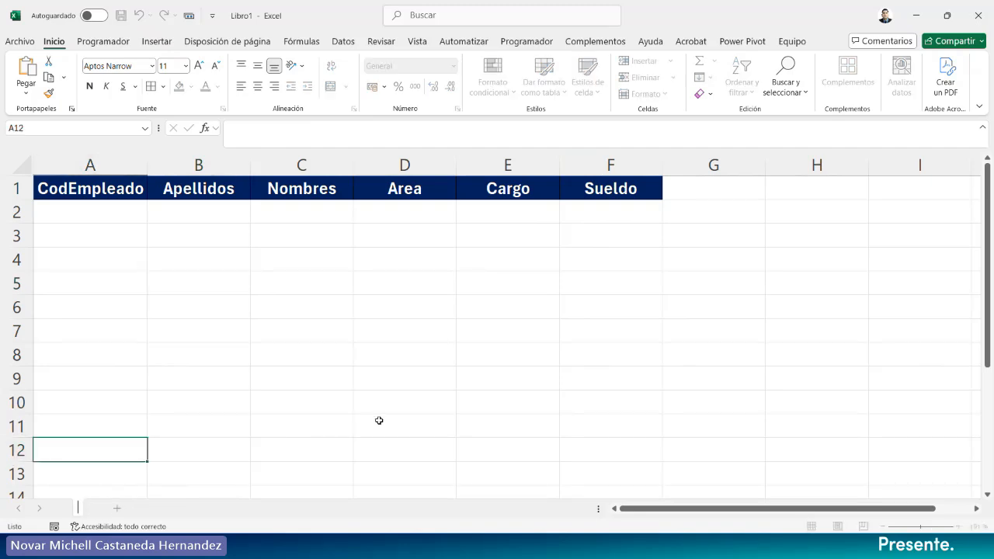
{"action": "type", "text": "pleados"}
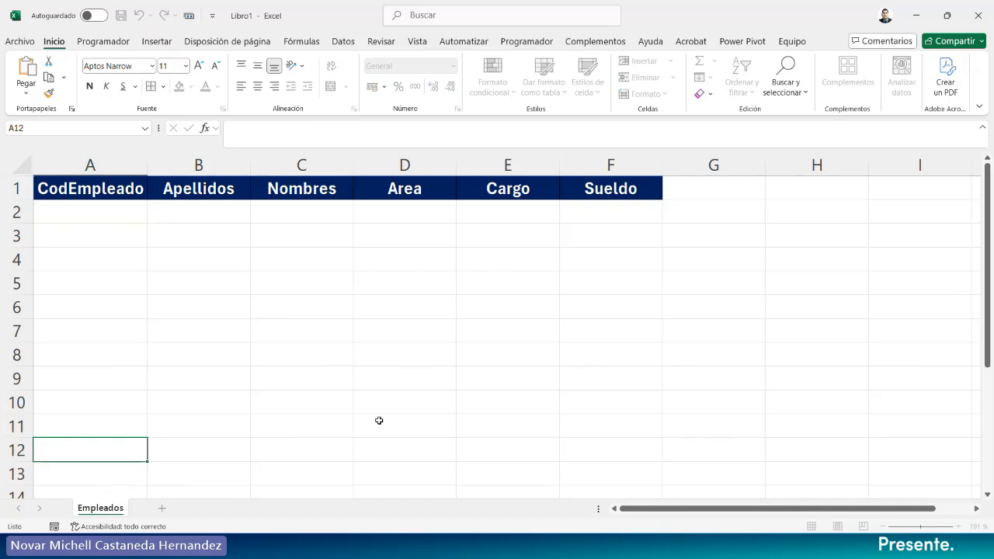
{"action": "key", "text": "Return"}
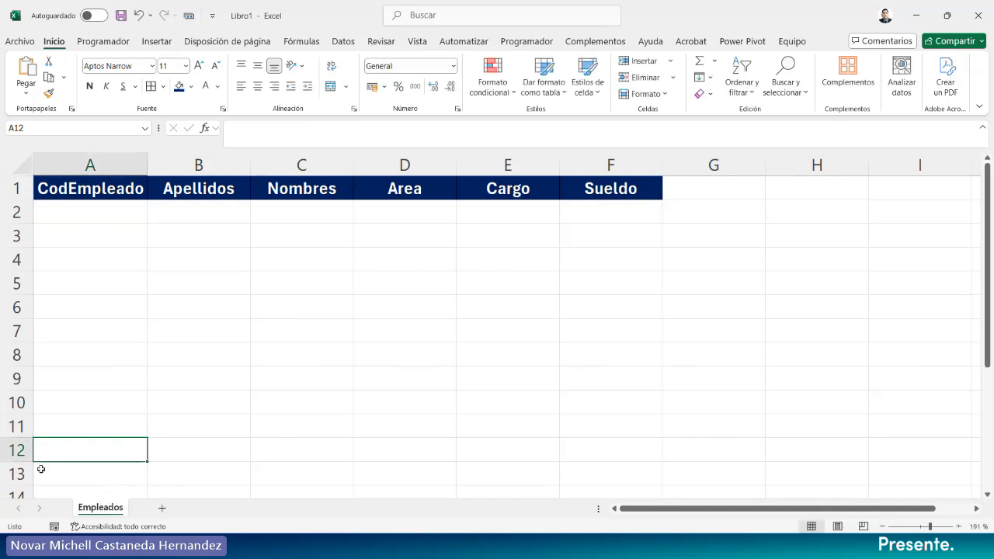
Add a new sheet, place it before Empleados, and name it Areas.
{"action": "left_click", "coordinate": [163, 511]}
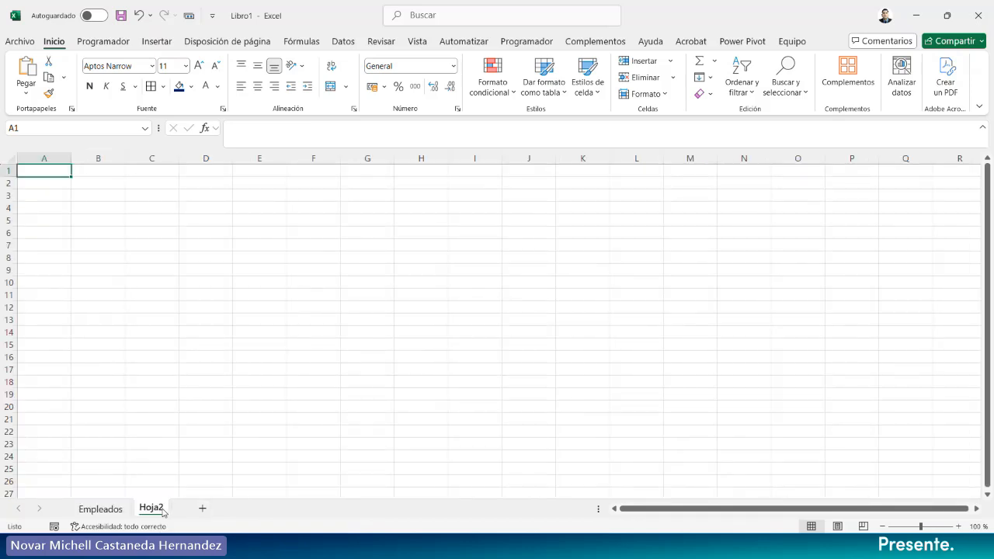
{"action": "left_click_drag", "start_coordinate": [82, 507], "coordinate": [84, 507]}
{"action": "double_click", "coordinate": [92, 508]}
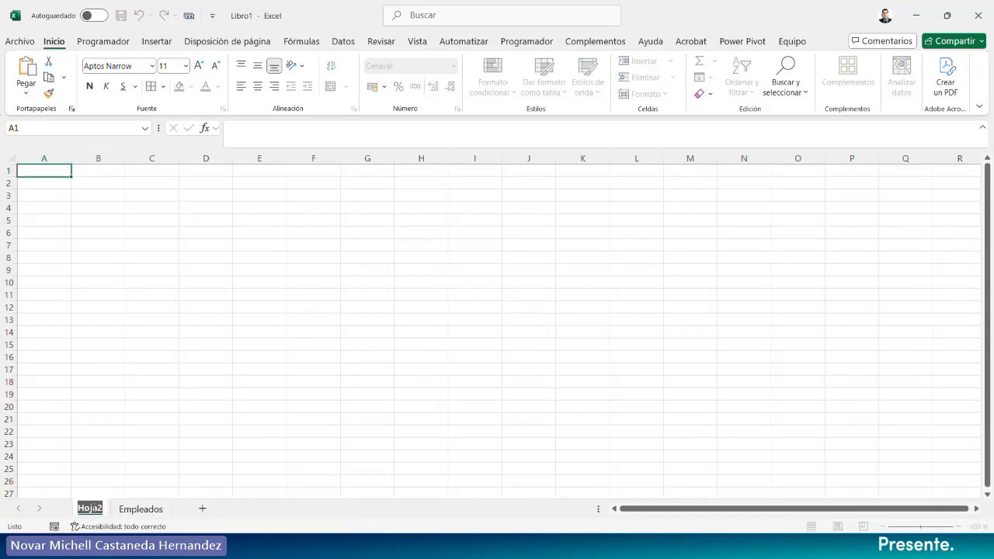
{"action": "type", "text": "Areas"}
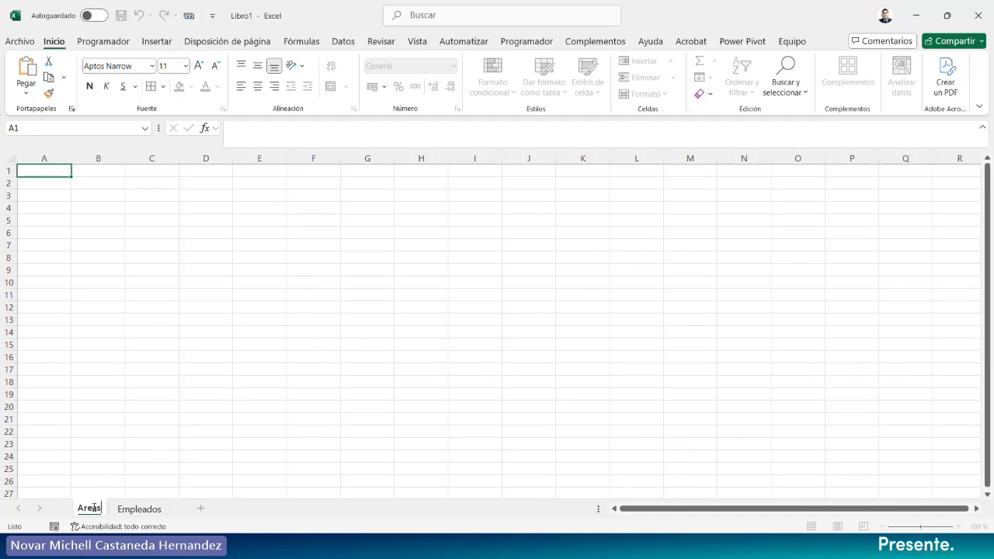
{"action": "key", "text": "Return"}
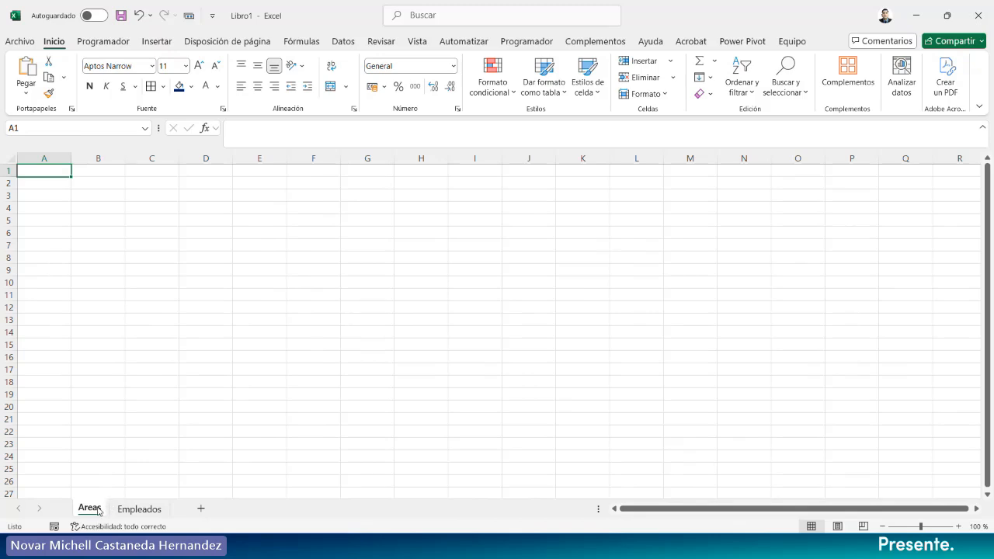
Add another sheet between Areas and Empleados and name it Cargo.
{"action": "left_click", "coordinate": [201, 509]}
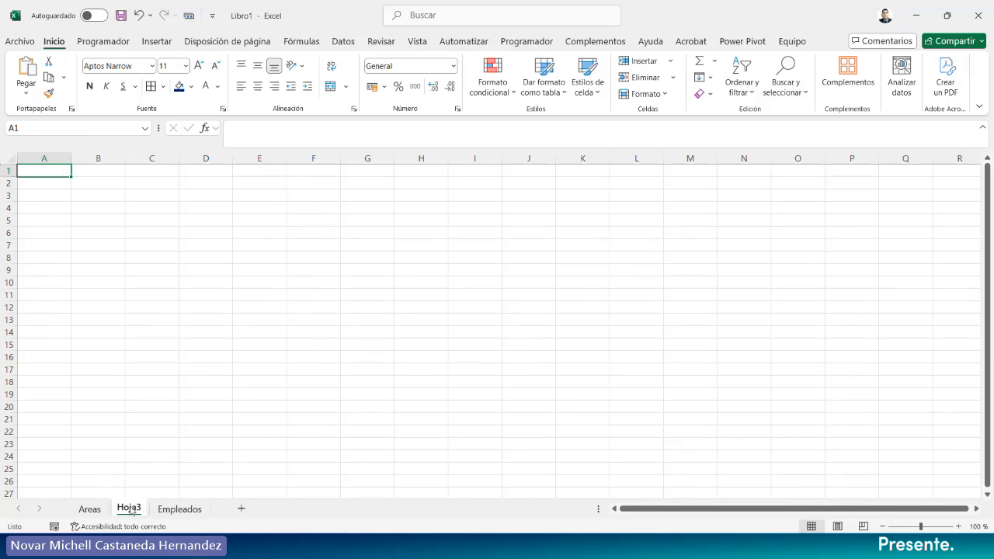
{"action": "double_click", "coordinate": [129, 509]}
{"action": "type", "text": "Cargo"}
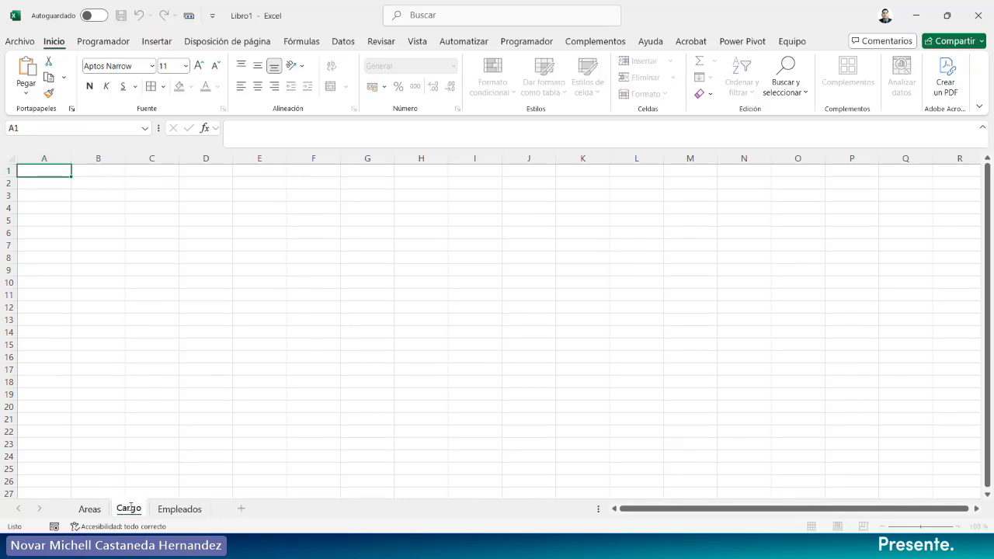
{"action": "left_click", "coordinate": [122, 457]}
Rename the Areas sheet as Area.
{"action": "left_click", "coordinate": [96, 512]}
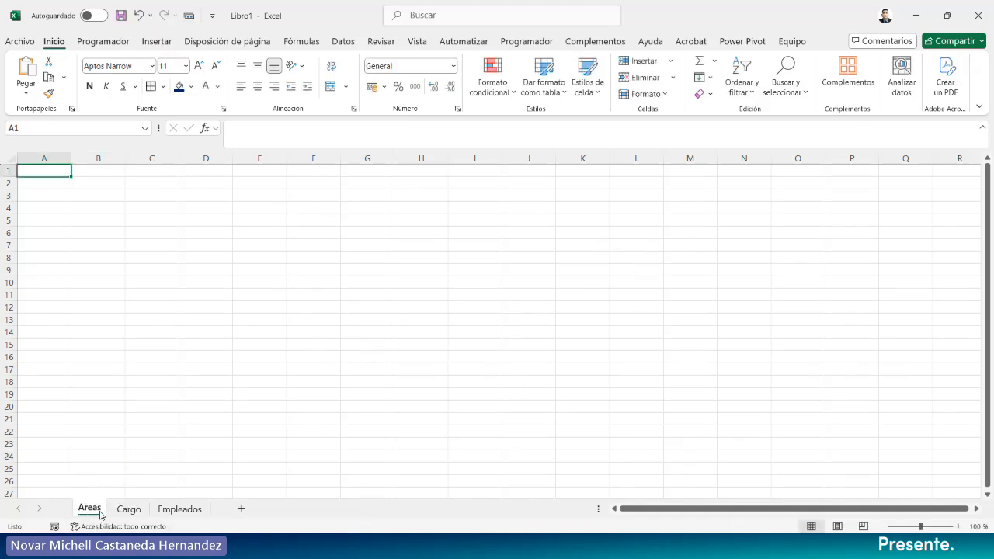
{"action": "right_click", "coordinate": [100, 515]}
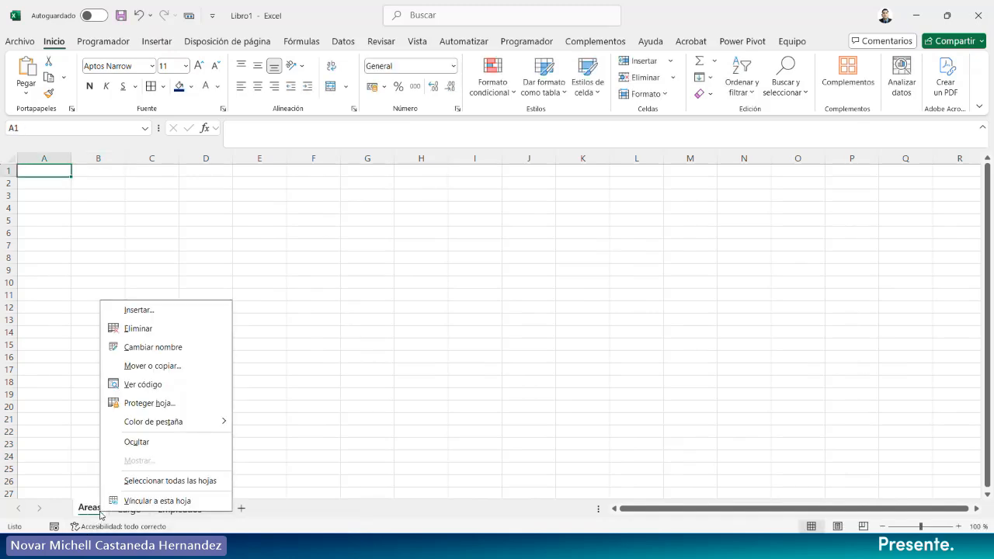
{"action": "left_click", "coordinate": [179, 351]}
{"action": "type", "text": "Area"}
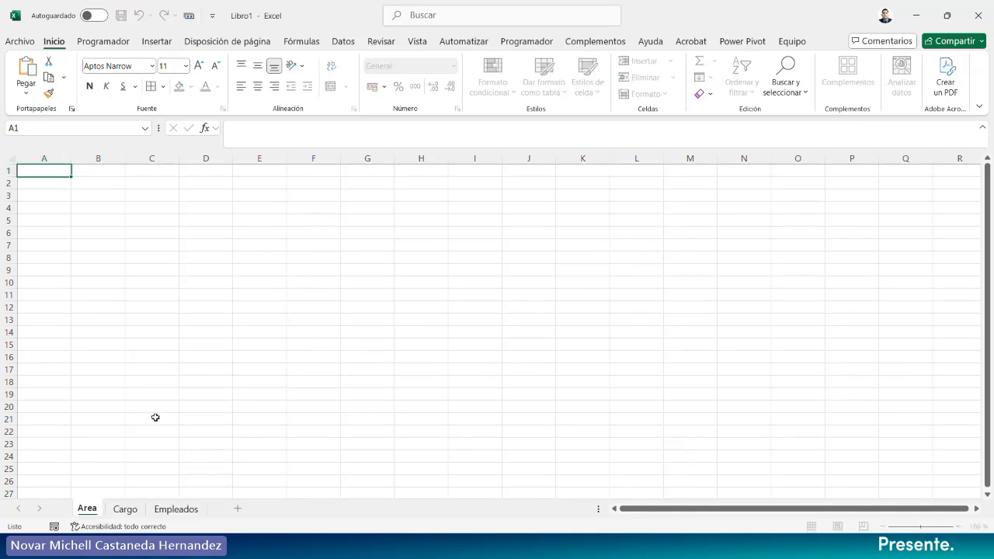
{"action": "key", "text": "Return"}
Rename the Empleados sheet as Empleado.
{"action": "left_click", "coordinate": [126, 510]}
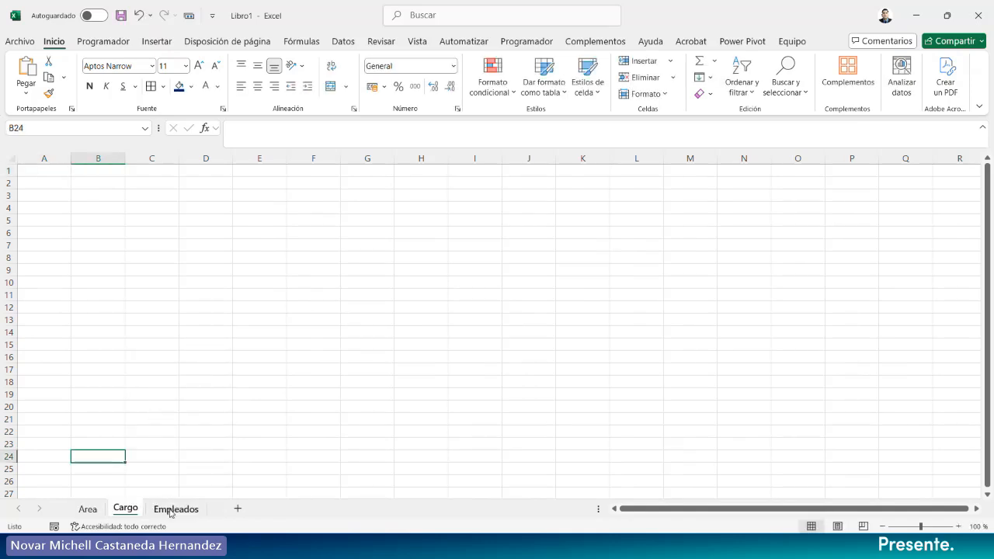
{"action": "left_click", "coordinate": [194, 513]}
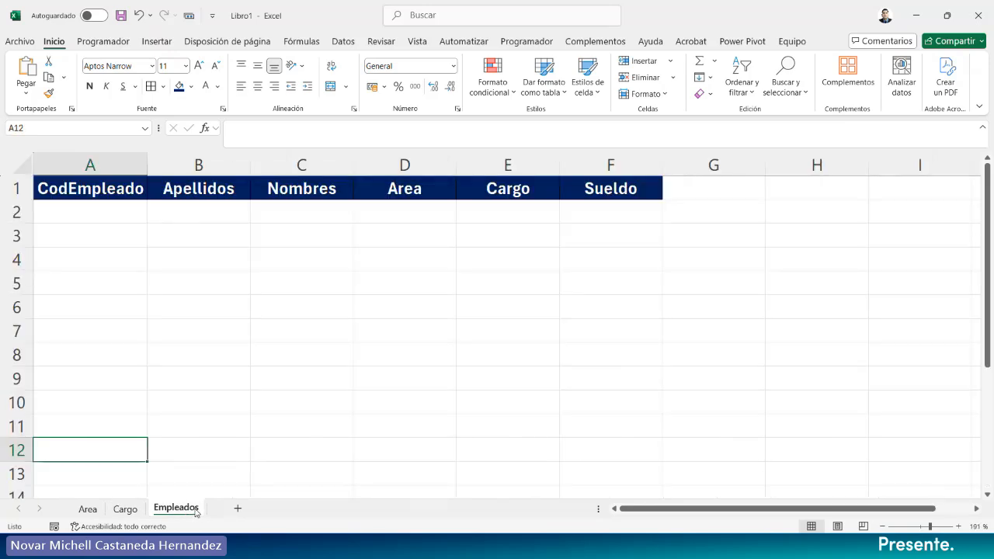
{"action": "double_click", "coordinate": [198, 510]}
{"action": "left_click", "coordinate": [197, 511]}
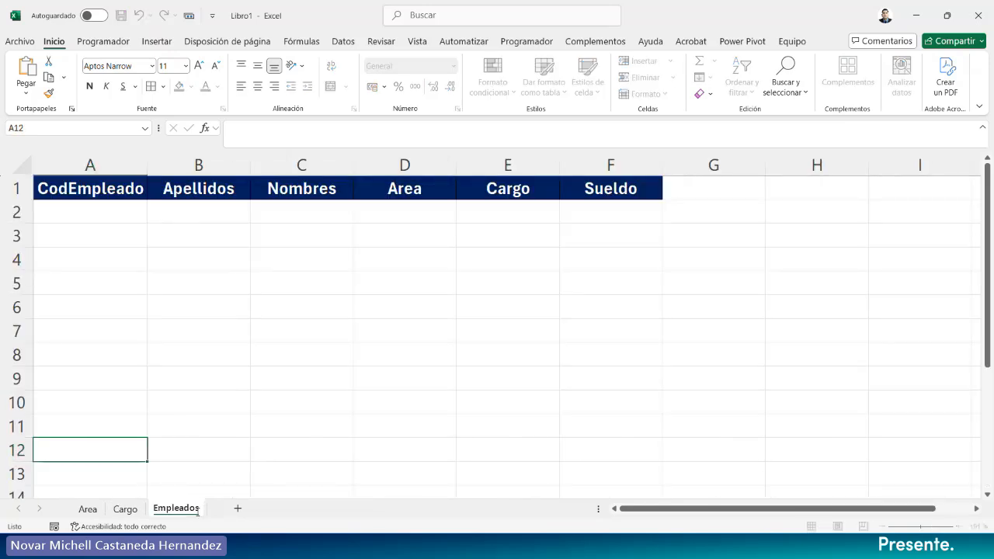
{"action": "key", "text": "BackSpace"}
{"action": "key", "text": "Return"}
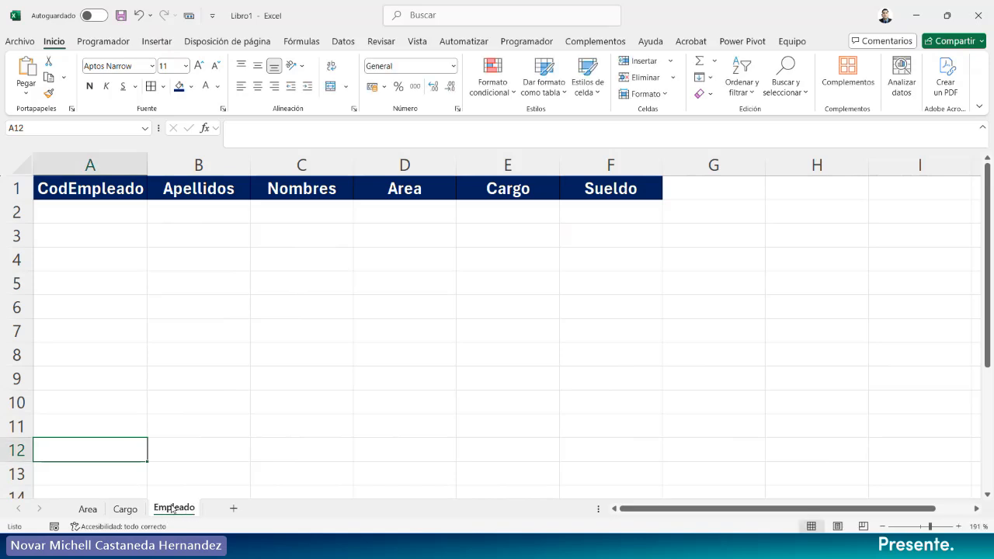
{"action": "left_click", "coordinate": [331, 321]}
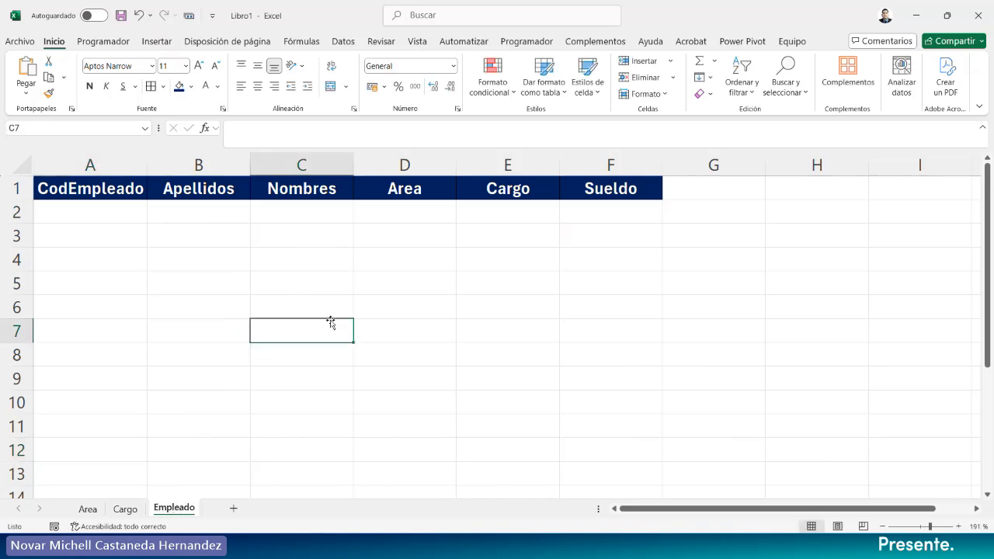
Insert a new column before Area in the employee table and enter the header Empleado in D1.
{"action": "left_click", "coordinate": [406, 153]}
{"action": "right_click", "coordinate": [405, 154]}
{"action": "left_click", "coordinate": [449, 284]}
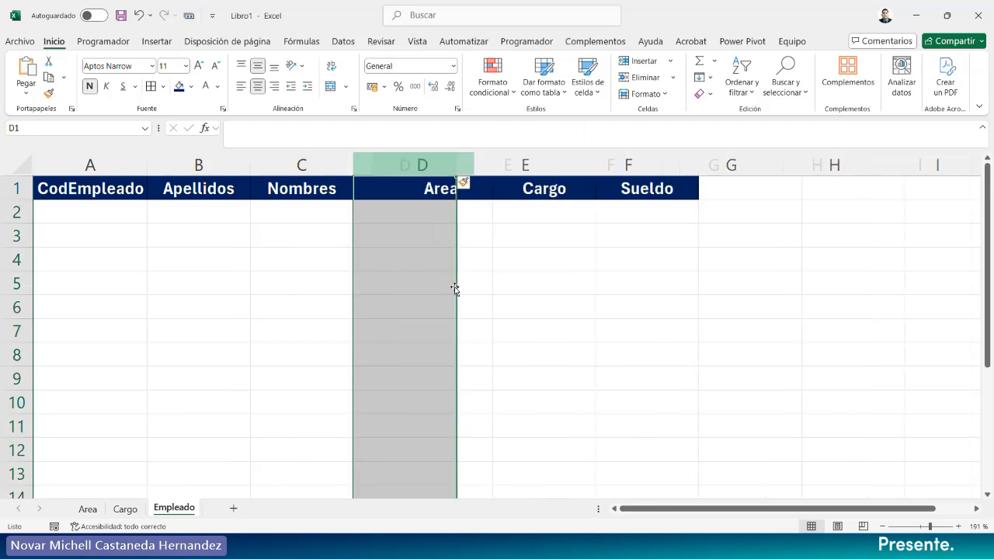
{"action": "left_click", "coordinate": [422, 191]}
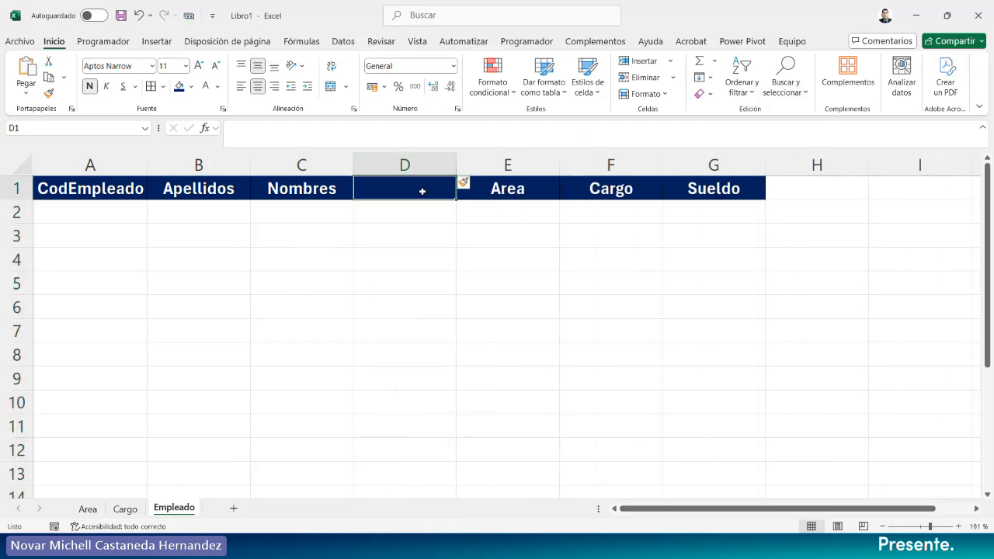
{"action": "type", "text": "Empleado"}
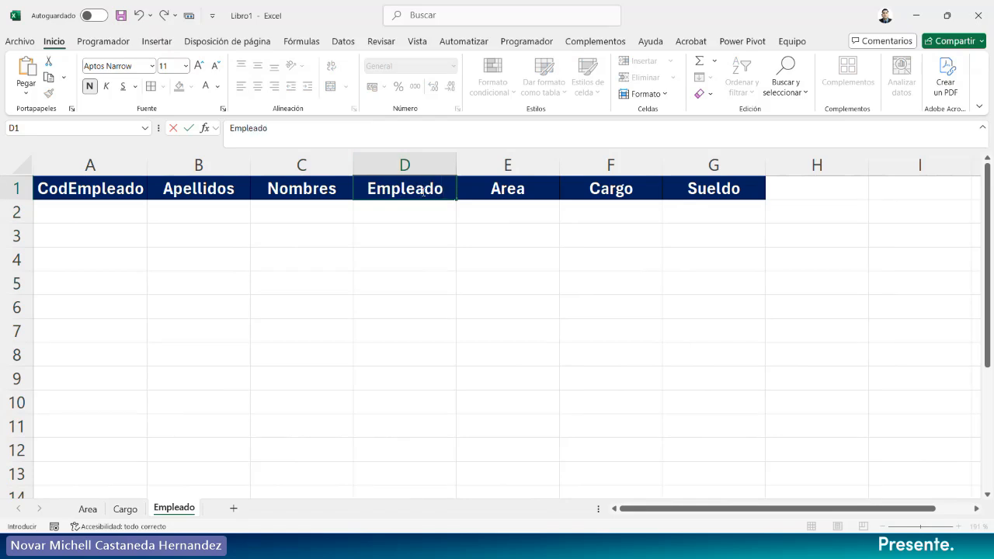
{"action": "key", "text": "Return"}
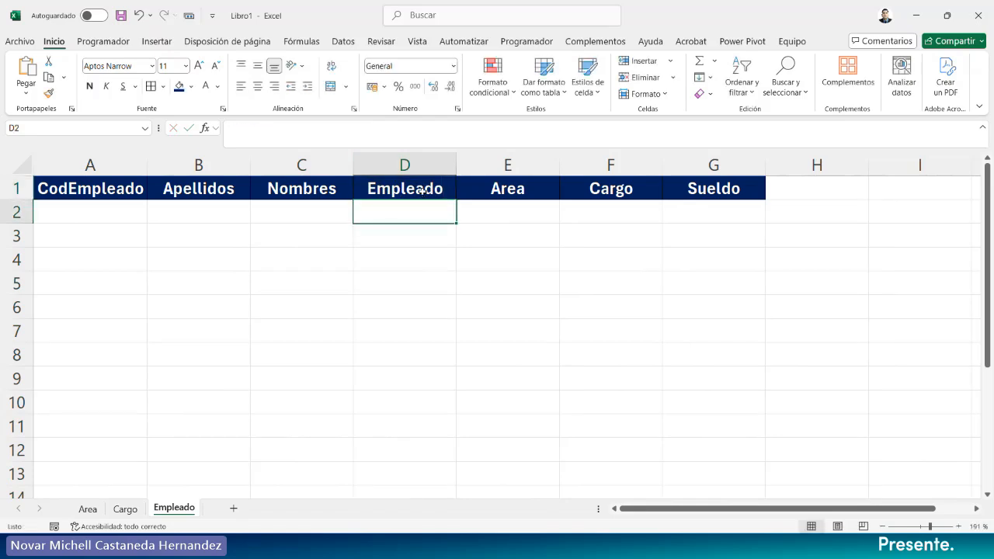
Apply all borders to the empty employee rows in A2:G11.
{"action": "mouse_move", "coordinate": [90, 204]}
{"action": "left_mouse_down"}
{"action": "mouse_move", "coordinate": [572, 380]}
{"action": "mouse_move", "coordinate": [693, 448]}
{"action": "mouse_move", "coordinate": [700, 426]}
{"action": "left_mouse_up"}
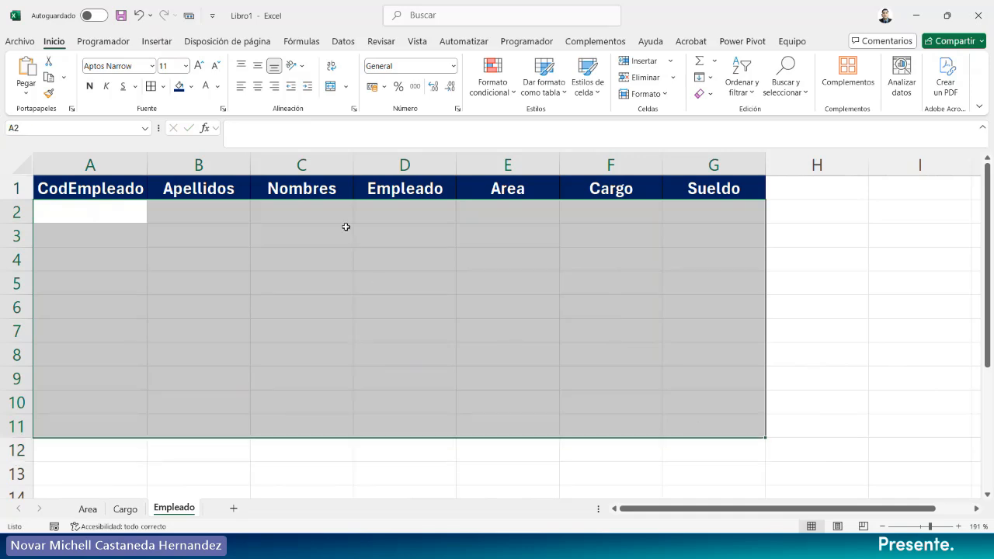
{"action": "left_click", "coordinate": [151, 85]}
{"action": "left_click", "coordinate": [57, 218]}
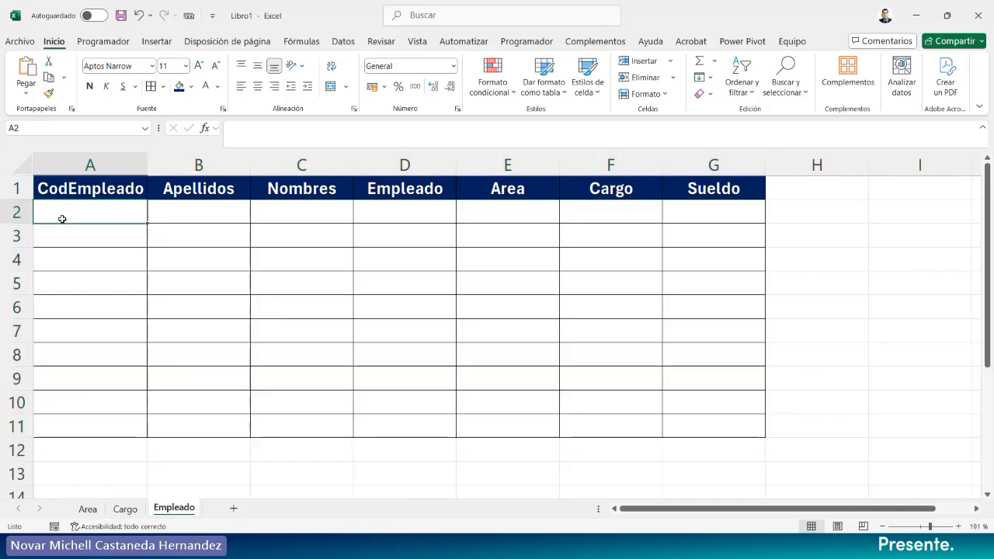
{"action": "left_click", "coordinate": [63, 237]}
{"action": "left_click", "coordinate": [63, 259]}
{"action": "left_click", "coordinate": [73, 285]}
{"action": "left_click", "coordinate": [66, 309]}
{"action": "left_click", "coordinate": [66, 332]}
{"action": "left_click", "coordinate": [65, 354]}
{"action": "left_click", "coordinate": [65, 376]}
{"action": "left_click", "coordinate": [68, 402]}
{"action": "left_click", "coordinate": [106, 420]}
{"action": "left_click", "coordinate": [438, 309]}
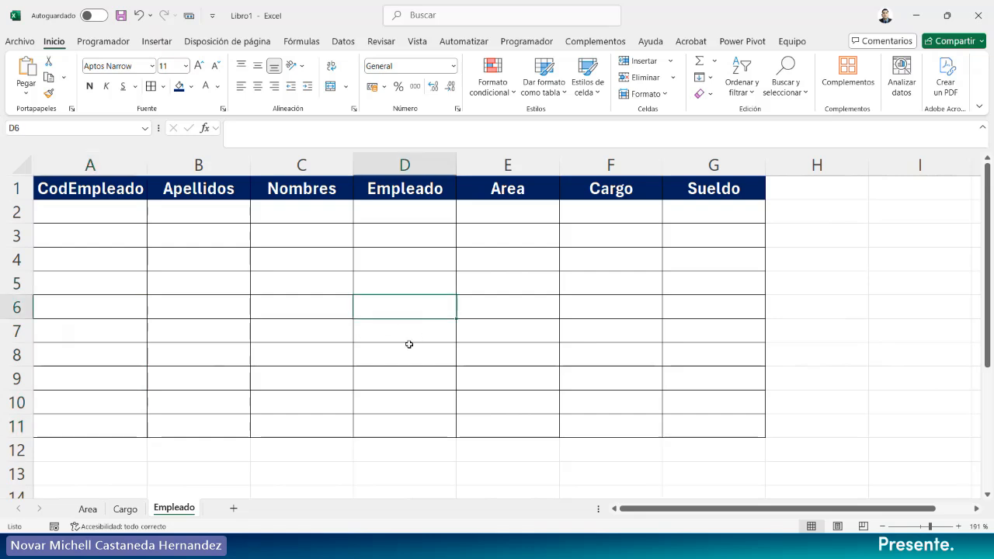
On the Area sheet, enter the headers CodArea in A1 and Area in B1.
{"action": "left_click", "coordinate": [90, 513]}
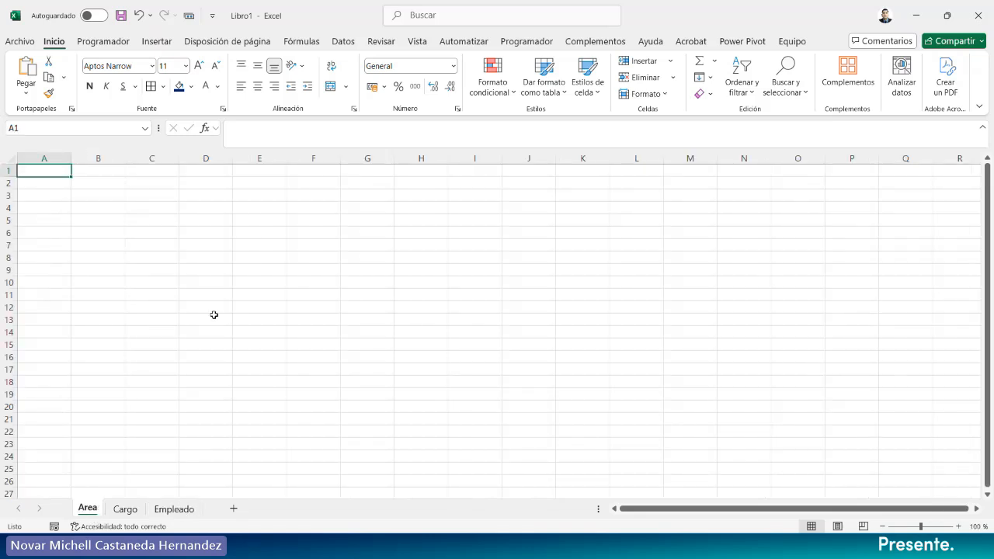
{"action": "type", "text": "Cod"}
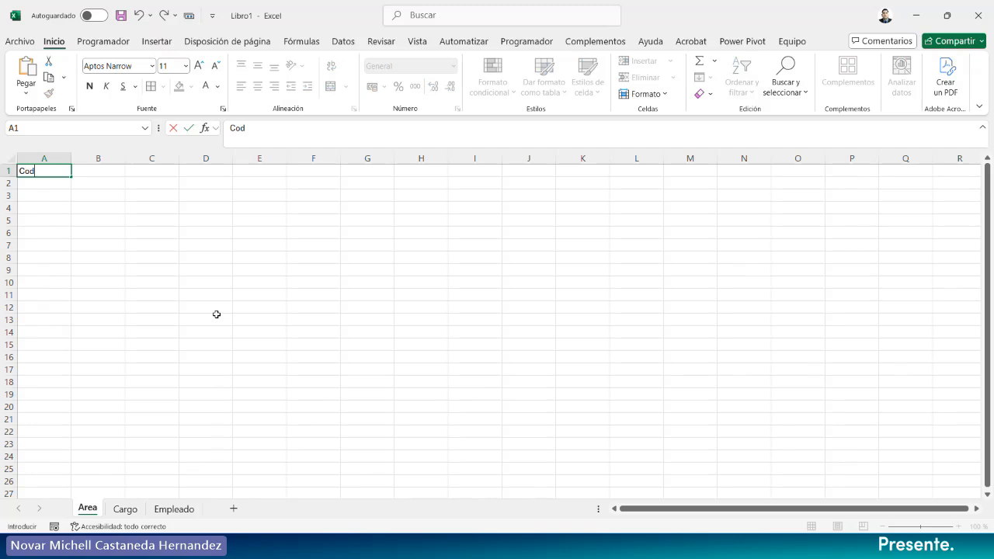
{"action": "type", "text": "Area"}
{"action": "key", "text": "Return"}
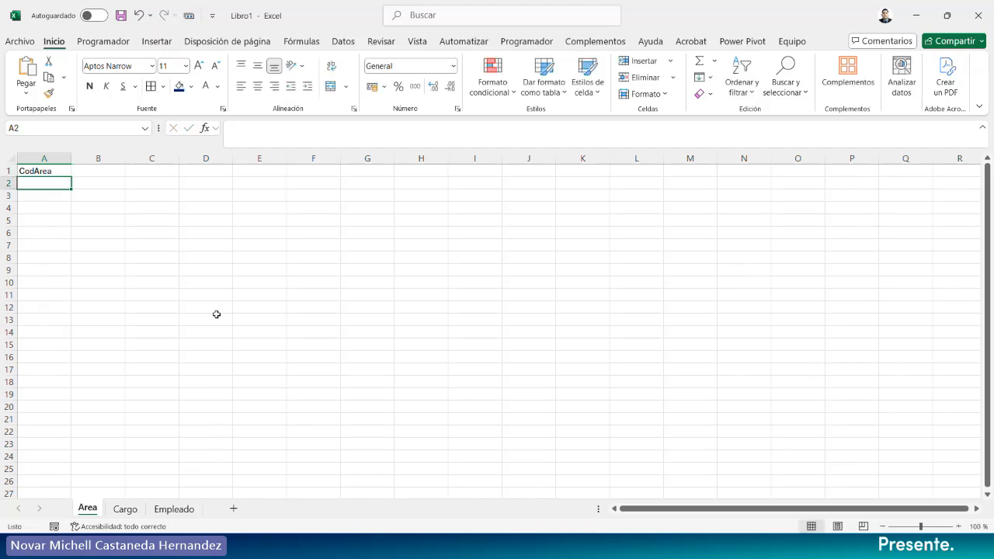
{"action": "key", "text": "Up"}
{"action": "key", "text": "Right"}
{"action": "type", "text": "Area"}
{"action": "key", "text": "Return"}
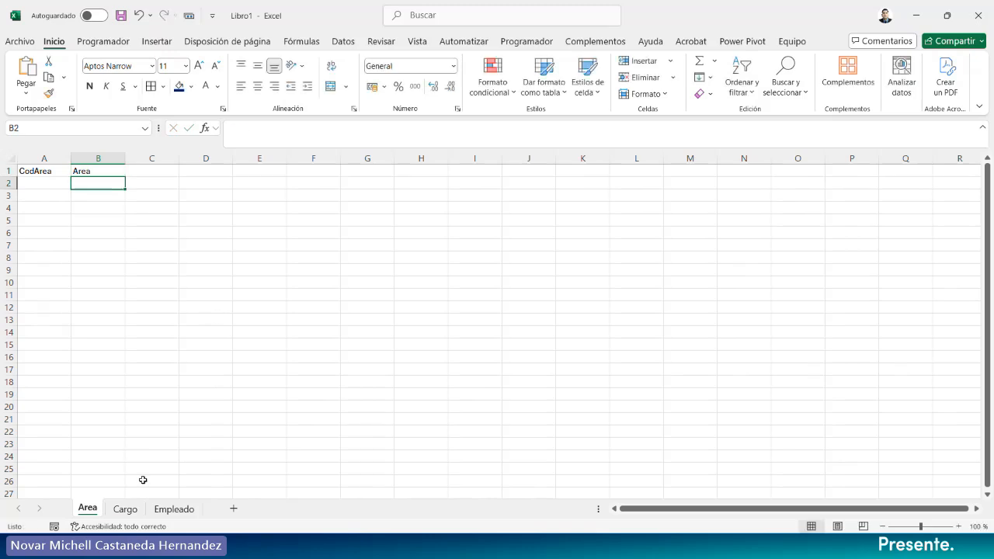
Fill the Area sheet's header cells A1:B1 with dark blue and make their text bold and white.
{"action": "left_click", "coordinate": [183, 512]}
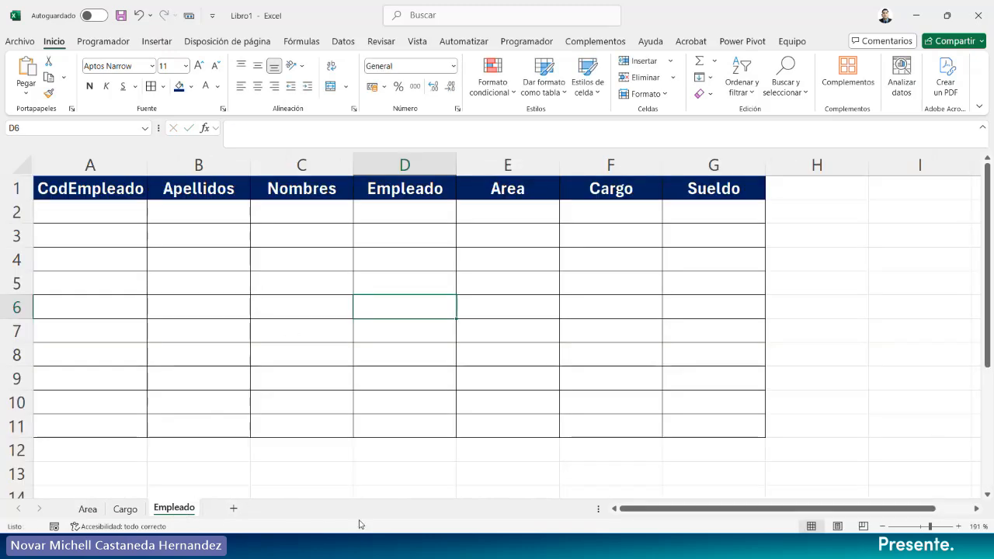
{"action": "left_click", "coordinate": [95, 509]}
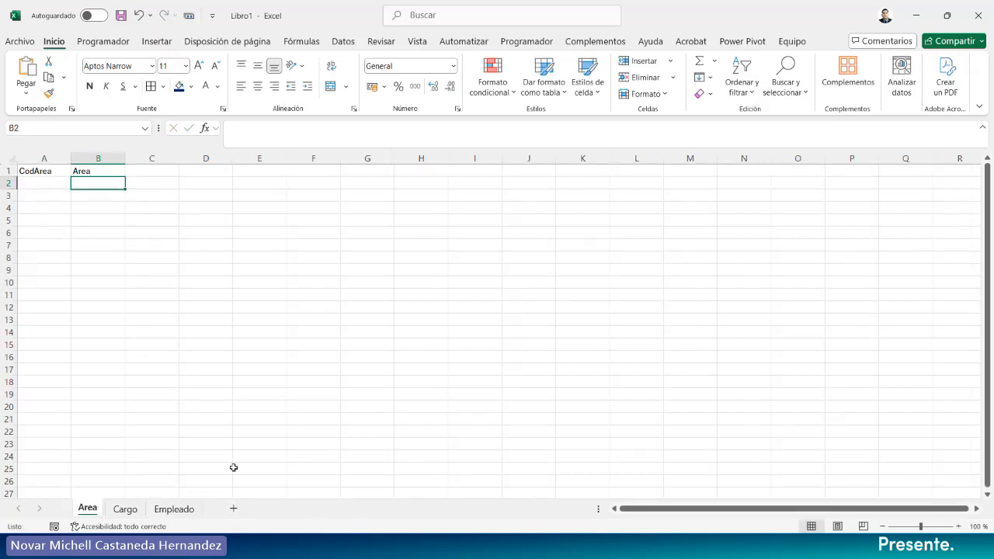
{"action": "left_click", "coordinate": [959, 527]}
{"action": "left_click", "coordinate": [959, 527]}
{"action": "left_click", "coordinate": [959, 526]}
{"action": "left_click", "coordinate": [959, 527]}
{"action": "left_click", "coordinate": [959, 527]}
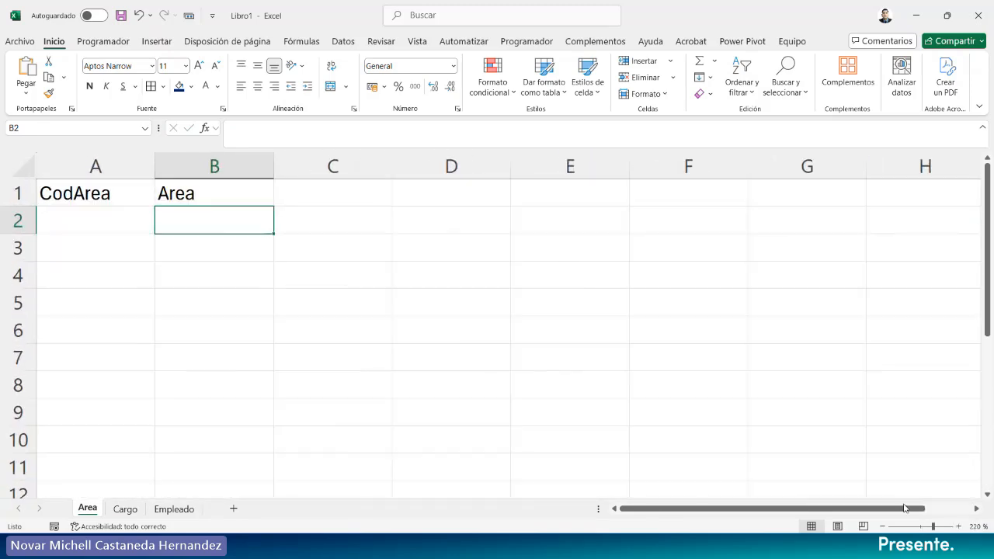
{"action": "left_click_drag", "start_coordinate": [93, 195], "coordinate": [187, 194]}
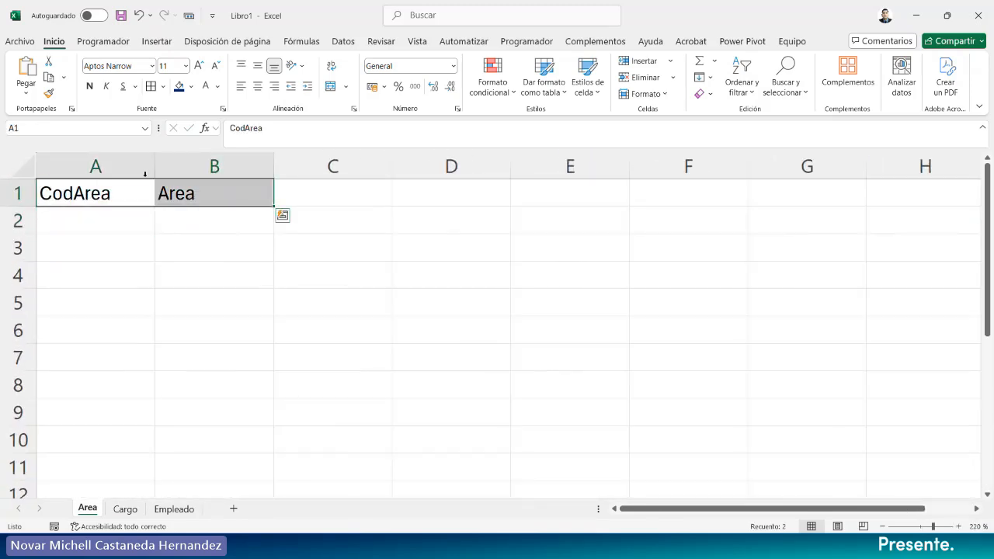
{"action": "left_click", "coordinate": [179, 87]}
{"action": "left_click", "coordinate": [90, 86]}
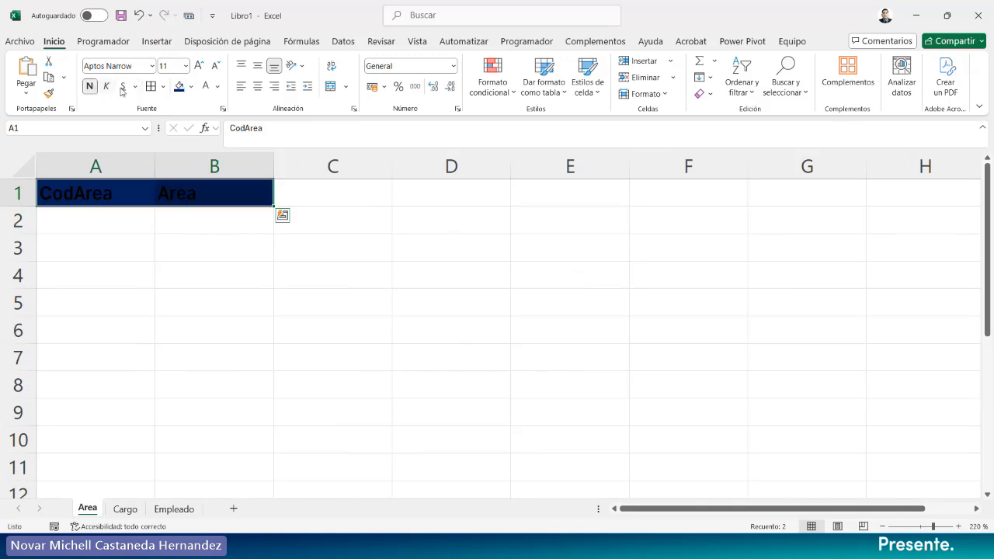
{"action": "left_click", "coordinate": [206, 86]}
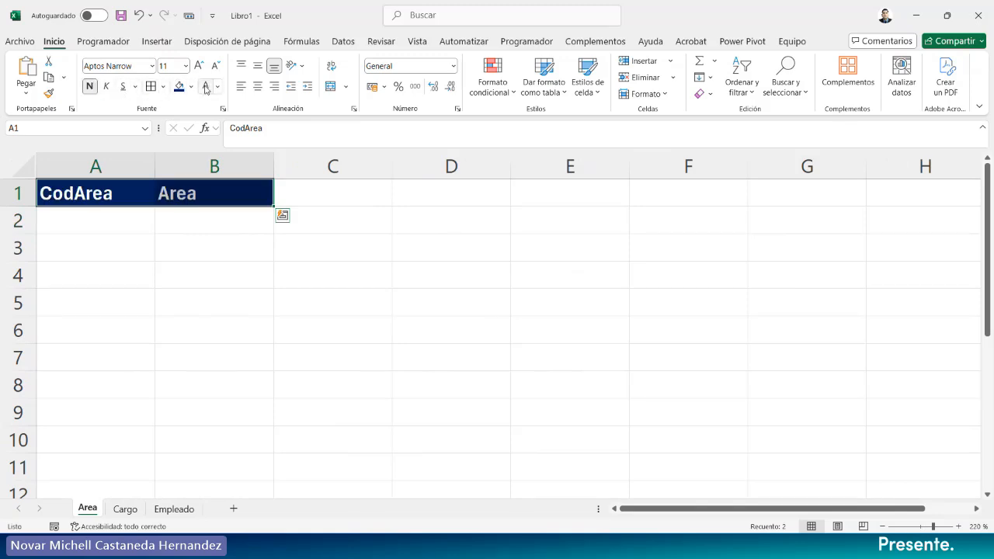
Center the headers in A1:B1 horizontally and vertically.
{"action": "left_click", "coordinate": [258, 86]}
{"action": "left_click", "coordinate": [258, 66]}
{"action": "left_click", "coordinate": [321, 355]}
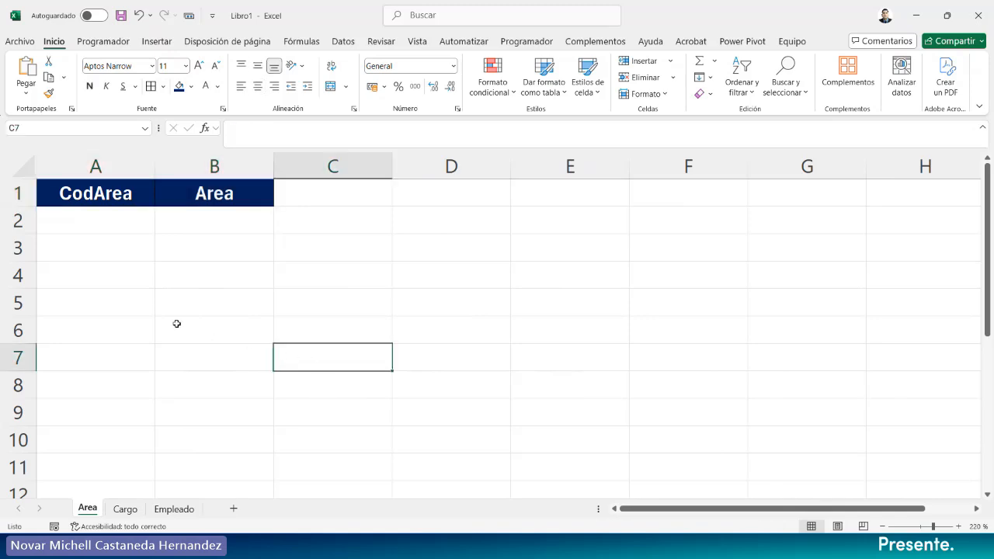
Apply all borders to the empty area rows in A2:B6.
{"action": "left_click_drag", "start_coordinate": [113, 228], "coordinate": [241, 335]}
{"action": "left_click", "coordinate": [150, 86]}
Enter the area names Gerencia General, Administración and Ventas in cells B2 to B4 of the Area sheet.
{"action": "left_click", "coordinate": [215, 219]}
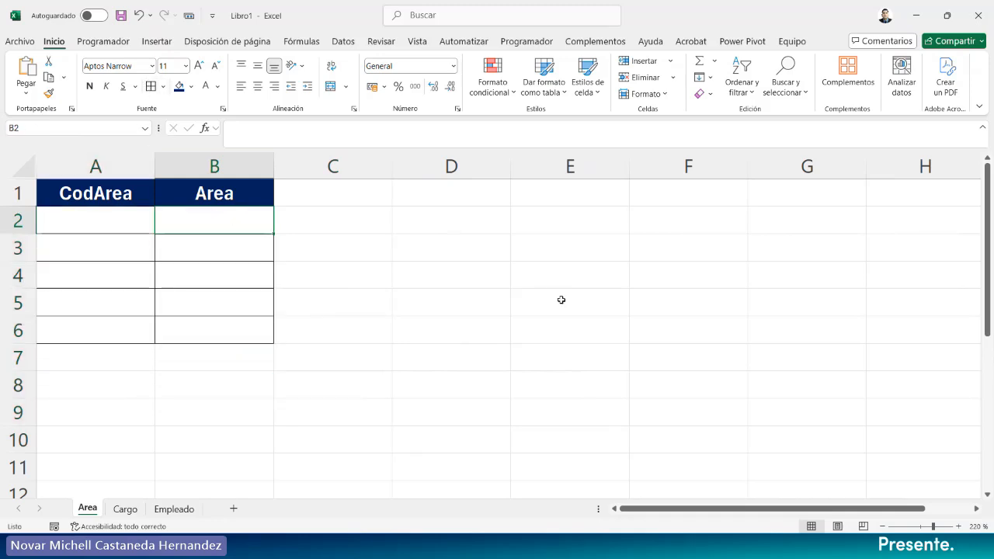
{"action": "type", "text": "G"}
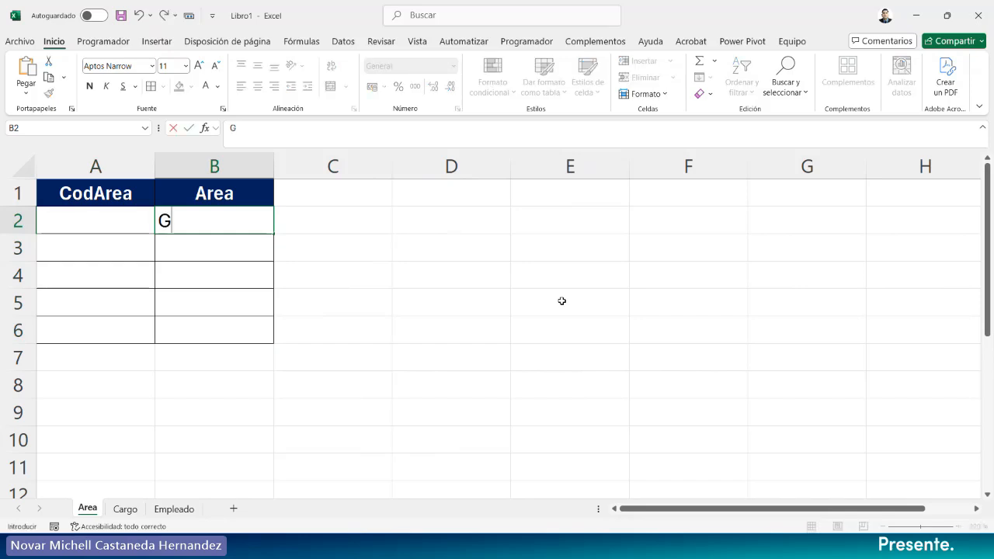
{"action": "type", "text": "erencia General"}
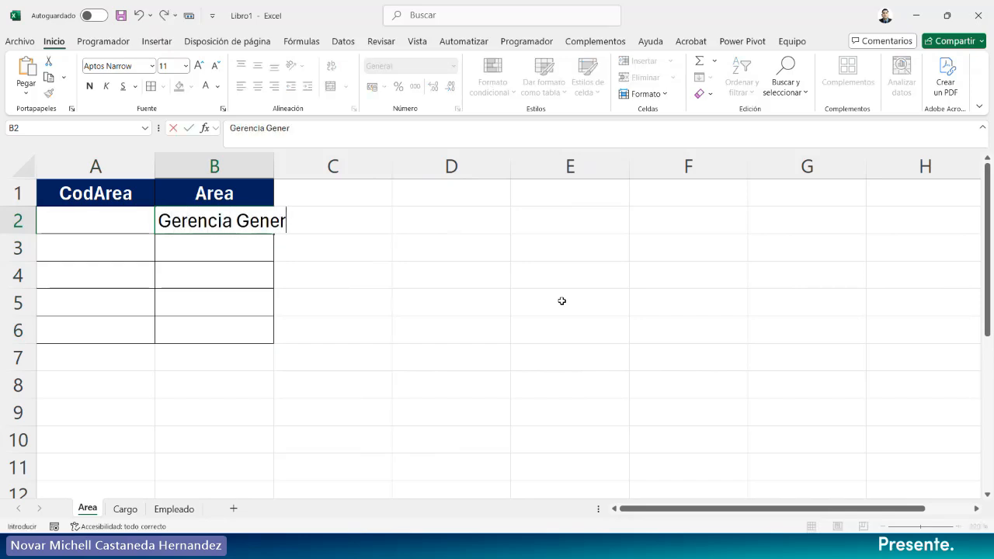
{"action": "key", "text": "Return"}
{"action": "type", "text": "Admin"}
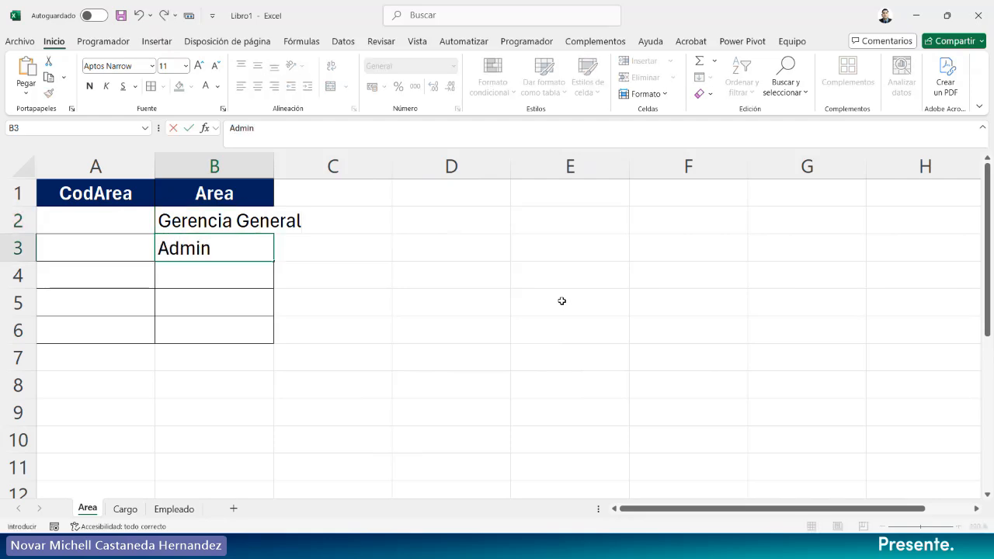
{"action": "type", "text": "istración"}
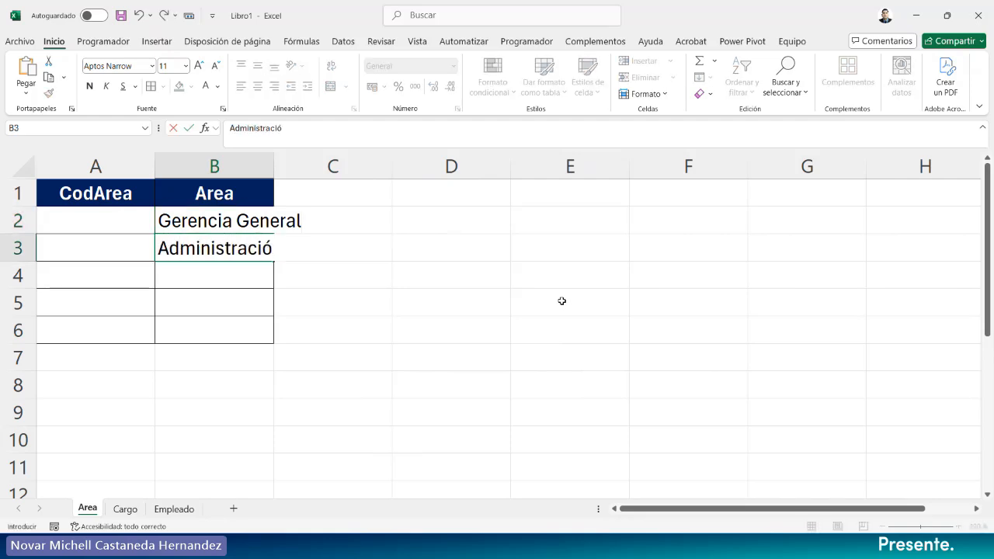
{"action": "key", "text": "Return"}
{"action": "type", "text": "Ventas"}
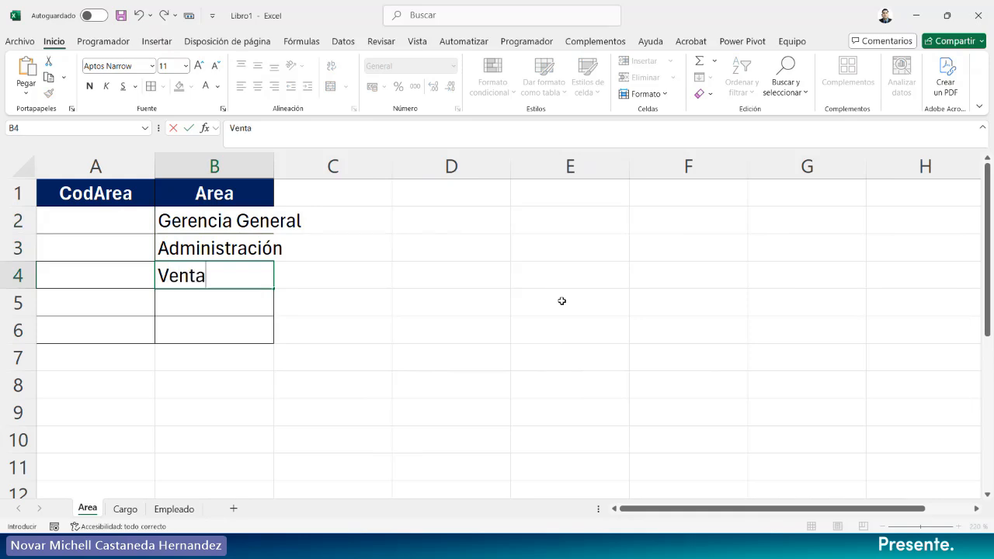
{"action": "key", "text": "Return"}
Enter Recursos Humanos in B5 and Almacén in B6, and autofit column B to its contents.
{"action": "type", "text": "Recur"}
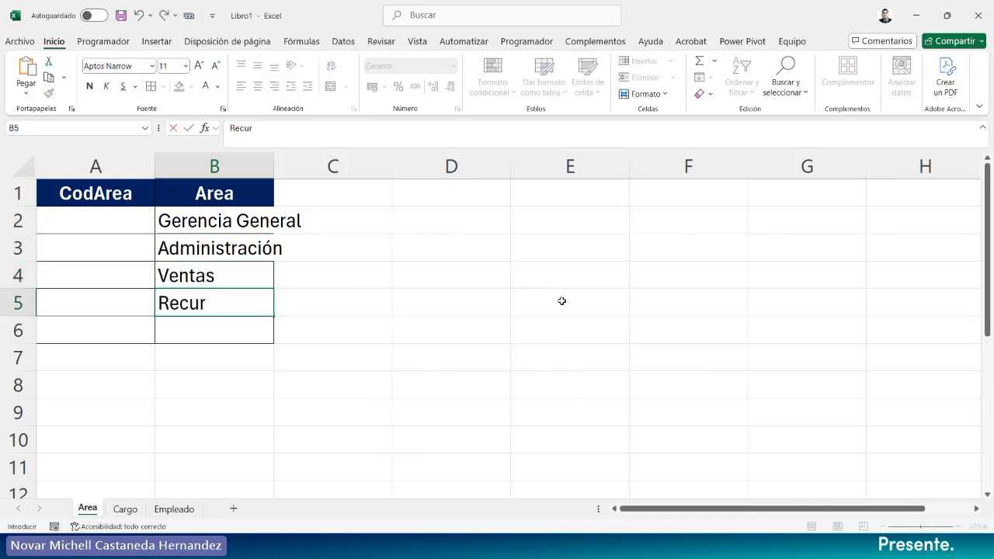
{"action": "type", "text": "sos Humanos"}
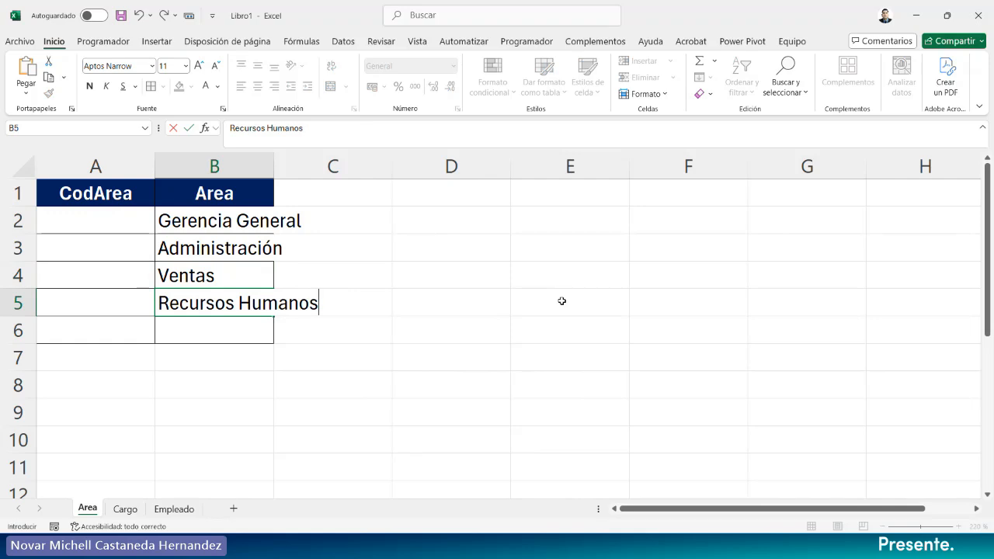
{"action": "key", "text": "Return"}
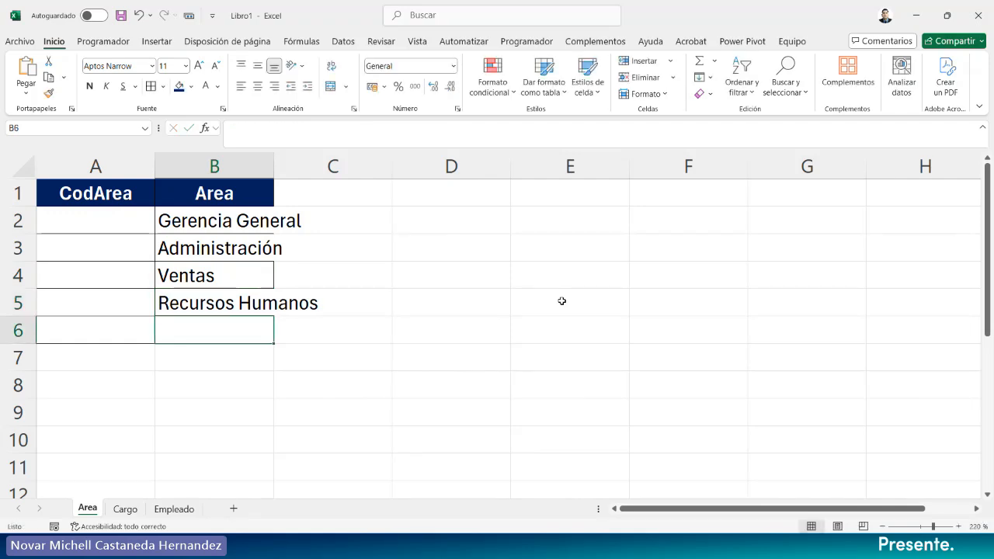
{"action": "type", "text": "Al"}
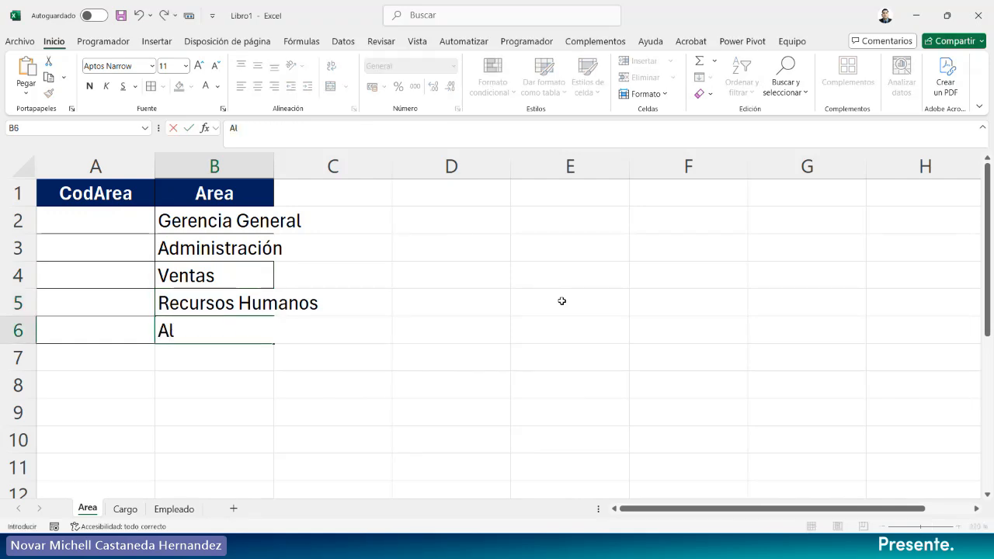
{"action": "type", "text": "mac"}
{"action": "key", "text": "BackSpace"}
{"action": "type", "text": "acén"}
{"action": "key", "text": "Return"}
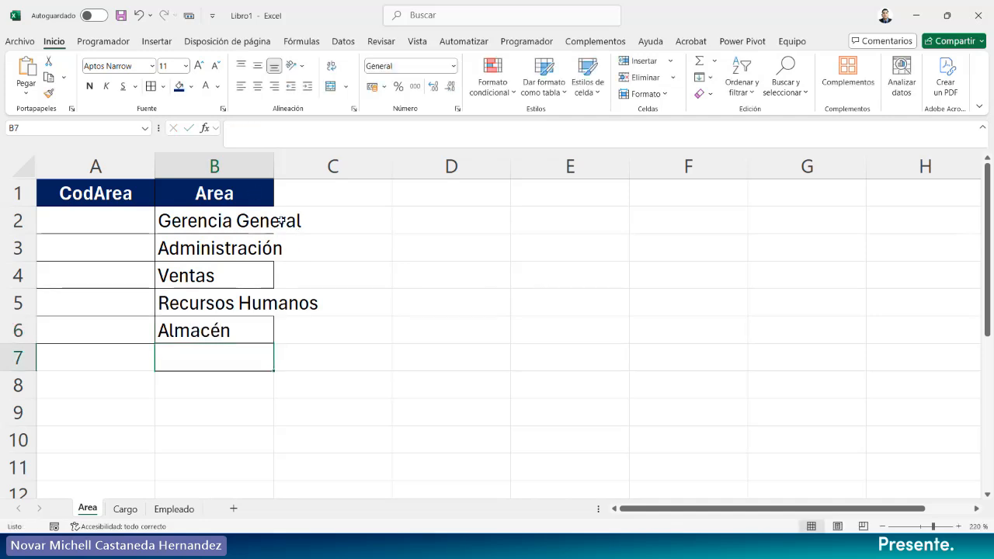
{"action": "double_click", "coordinate": [274, 163]}
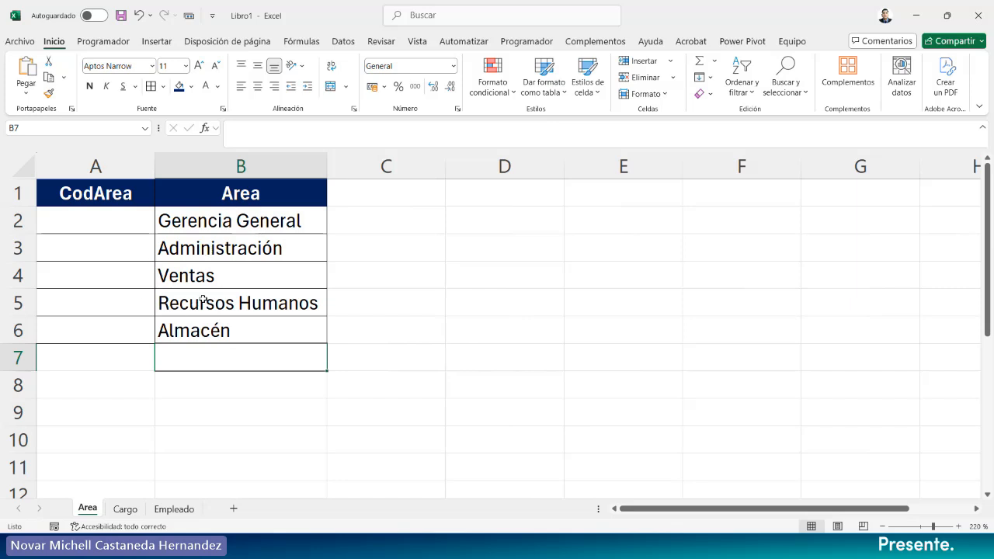
Filter the table A1:B6 to sort the Area column from A to Z, and remove the filter.
{"action": "left_click_drag", "start_coordinate": [121, 204], "coordinate": [282, 334]}
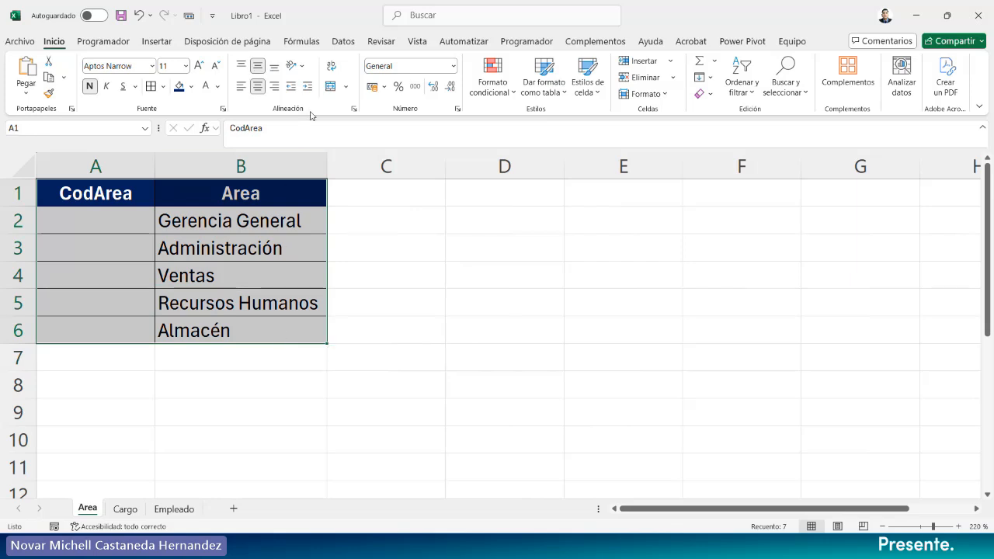
{"action": "left_click", "coordinate": [343, 42]}
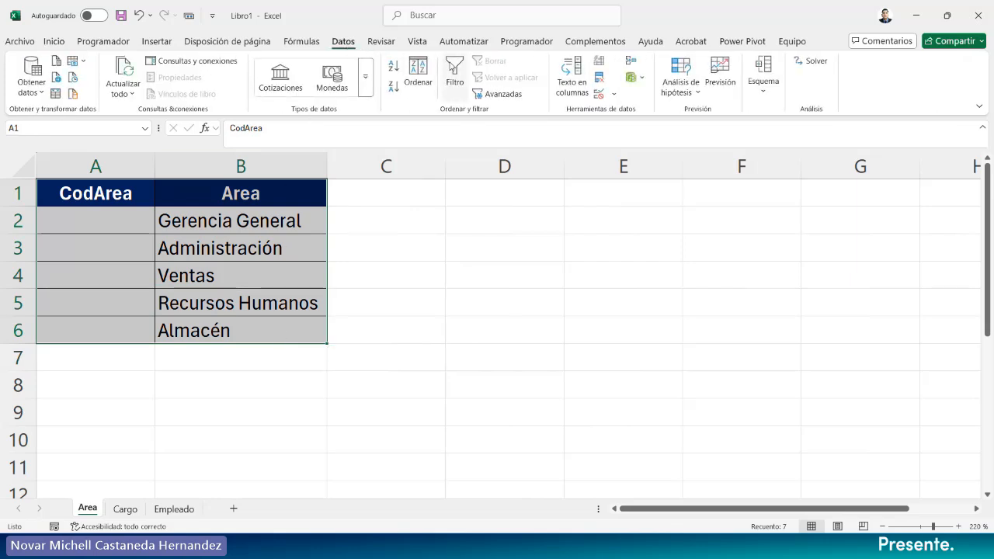
{"action": "left_click", "coordinate": [453, 70]}
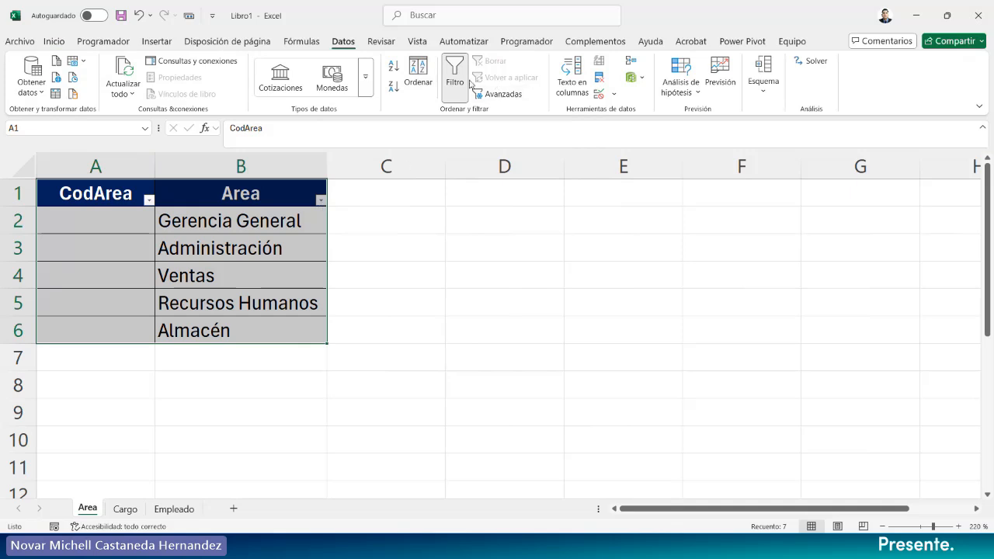
{"action": "left_click", "coordinate": [321, 200]}
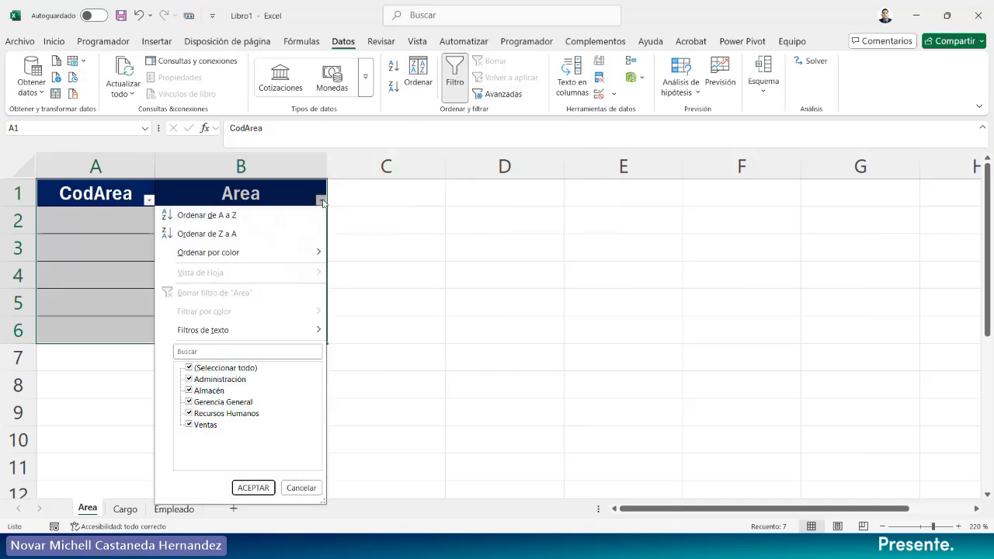
{"action": "left_click", "coordinate": [227, 217]}
{"action": "left_click", "coordinate": [227, 221]}
{"action": "left_click_drag", "start_coordinate": [202, 224], "coordinate": [214, 326]}
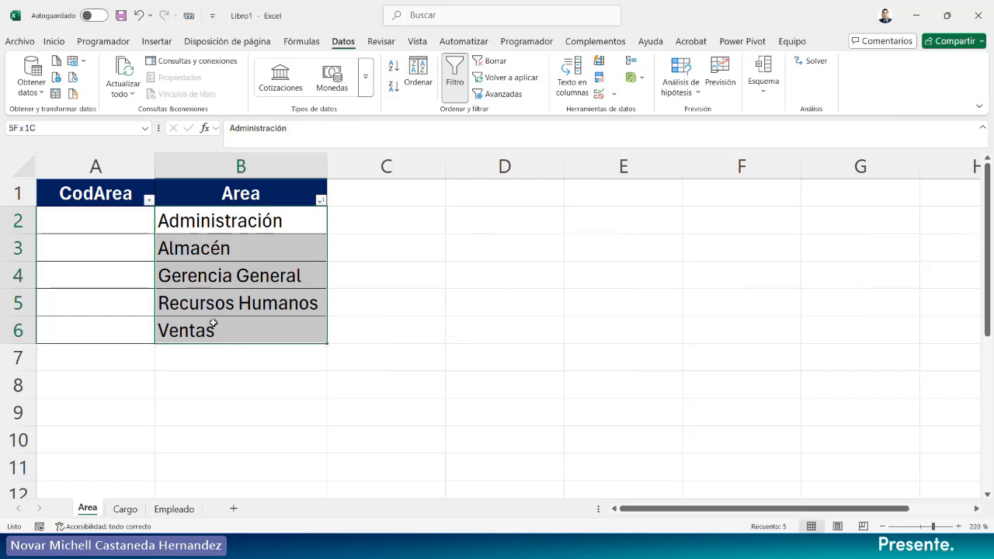
{"action": "left_click_drag", "start_coordinate": [213, 325], "coordinate": [213, 326]}
{"action": "left_click_drag", "start_coordinate": [117, 191], "coordinate": [279, 331]}
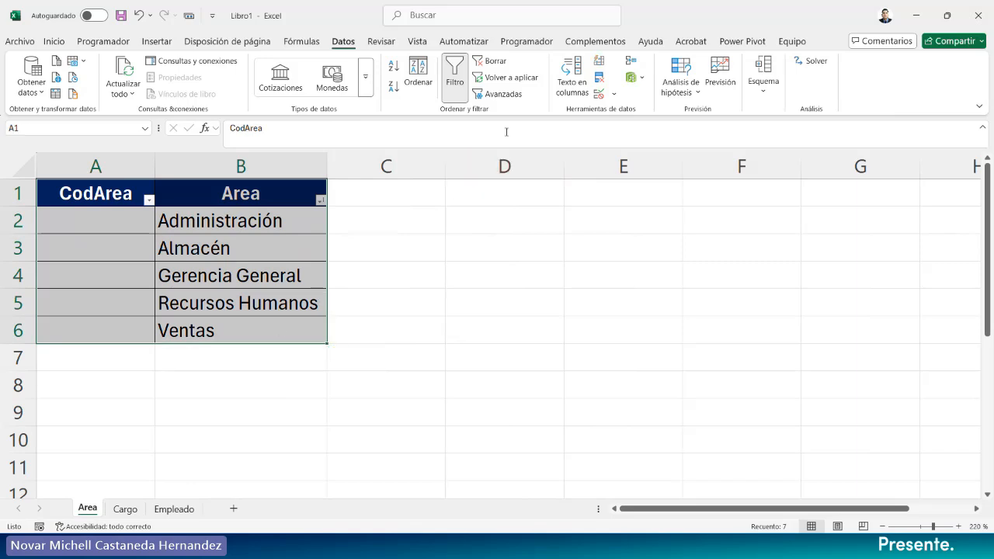
{"action": "left_click", "coordinate": [457, 74]}
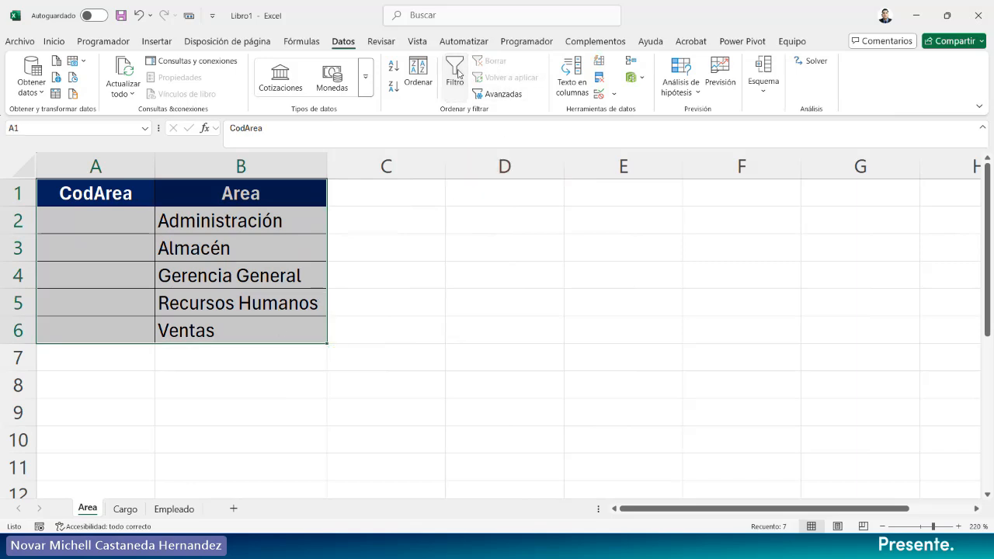
{"action": "left_click", "coordinate": [455, 74]}
{"action": "left_click", "coordinate": [320, 201]}
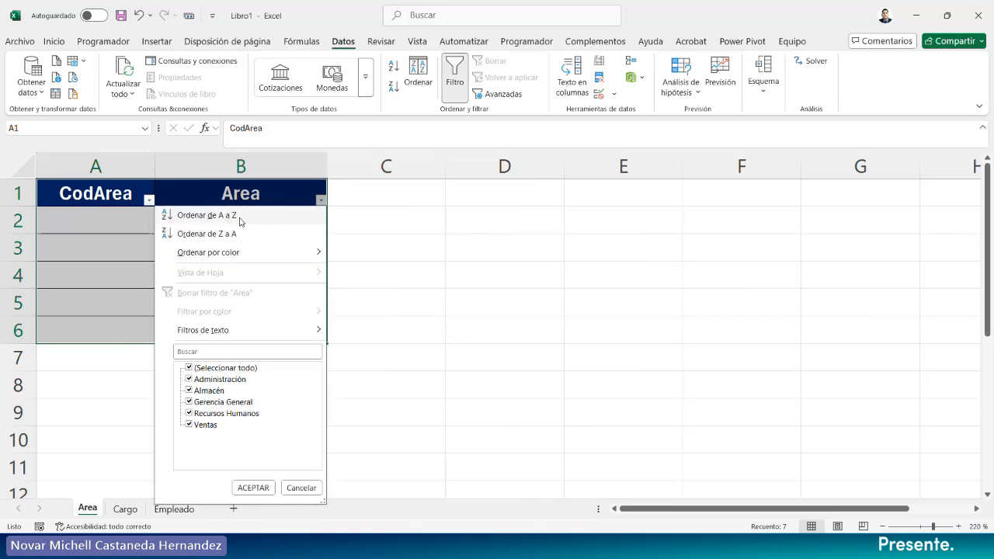
{"action": "left_click", "coordinate": [464, 76]}
{"action": "left_click", "coordinate": [411, 257]}
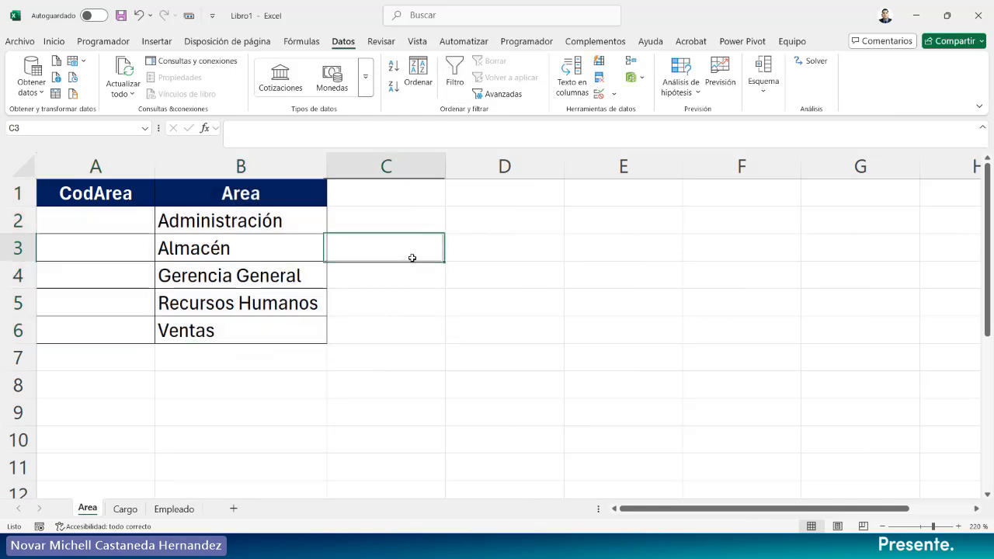
Insert a new row above Ventas at row 6 and enter Contabilidad in B6.
{"action": "left_click", "coordinate": [16, 331]}
{"action": "right_click", "coordinate": [16, 330]}
{"action": "left_click", "coordinate": [66, 201]}
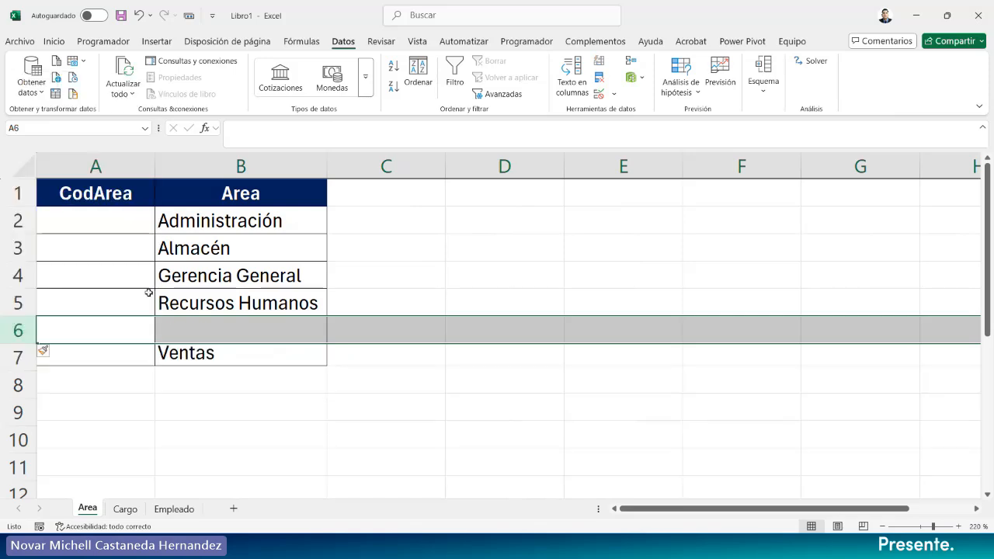
{"action": "left_click", "coordinate": [227, 330]}
{"action": "type", "text": "C"}
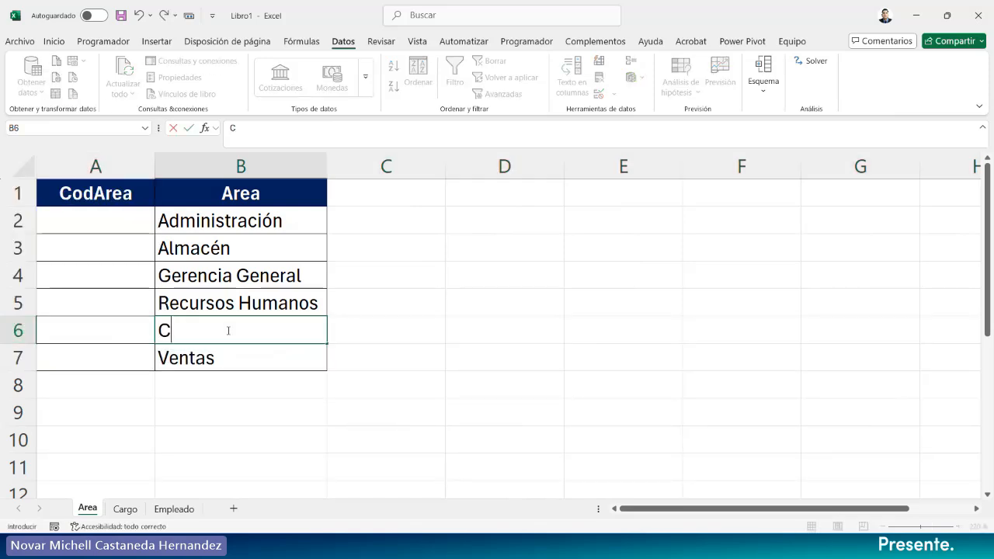
{"action": "type", "text": "ontabilidad"}
{"action": "key", "text": "Return"}
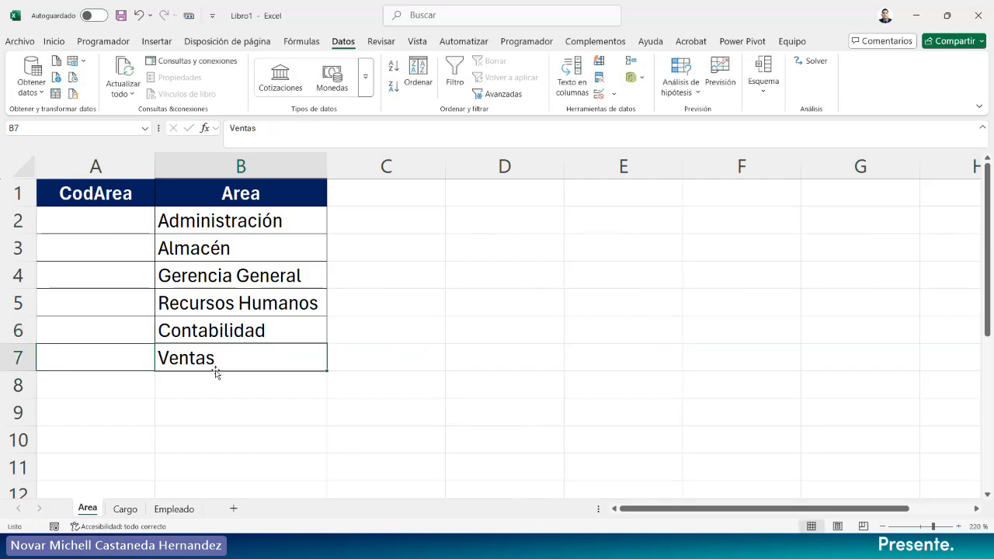
Check the alphabetical order of the area names in B2:B7.
{"action": "left_click", "coordinate": [212, 331]}
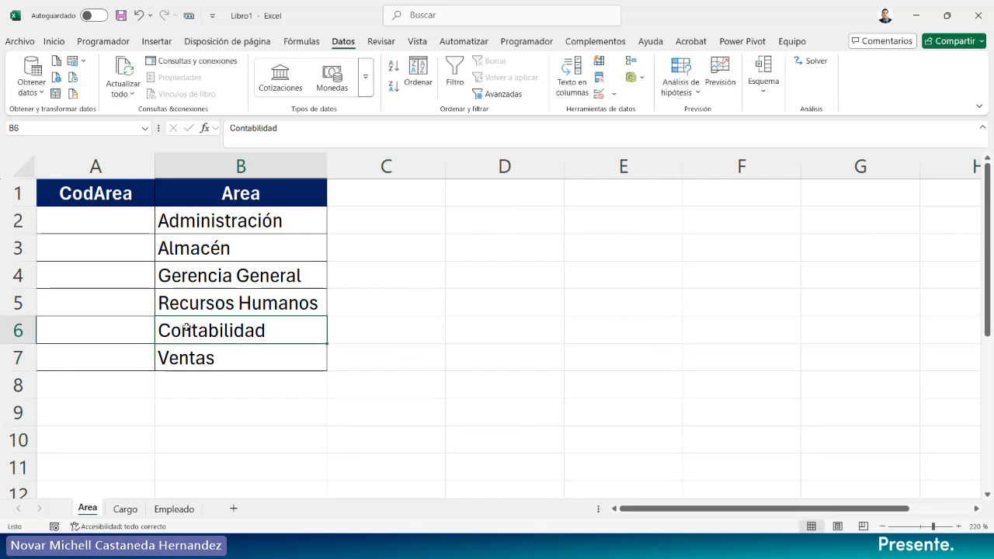
{"action": "left_click", "coordinate": [188, 281]}
{"action": "left_click", "coordinate": [189, 247]}
{"action": "left_click", "coordinate": [198, 220]}
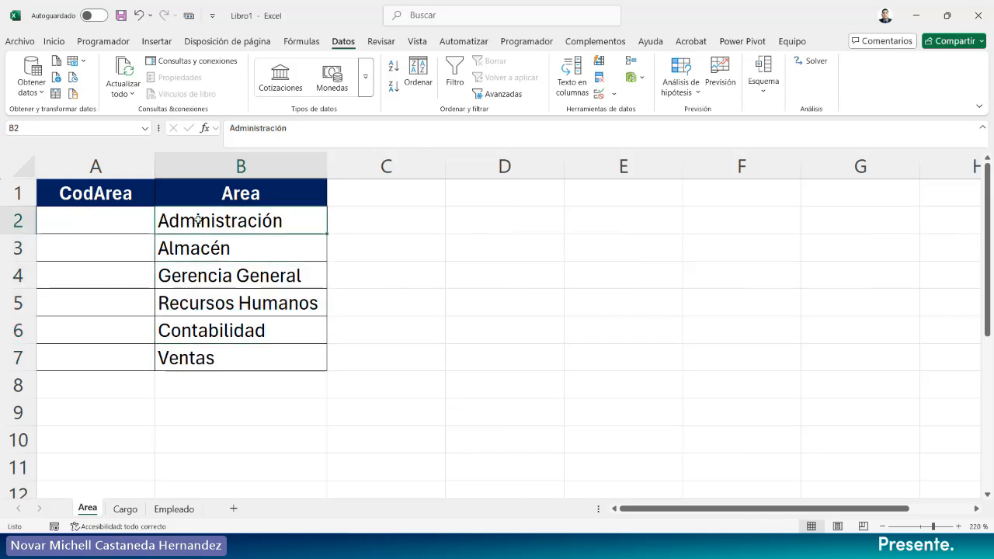
{"action": "left_click", "coordinate": [189, 245]}
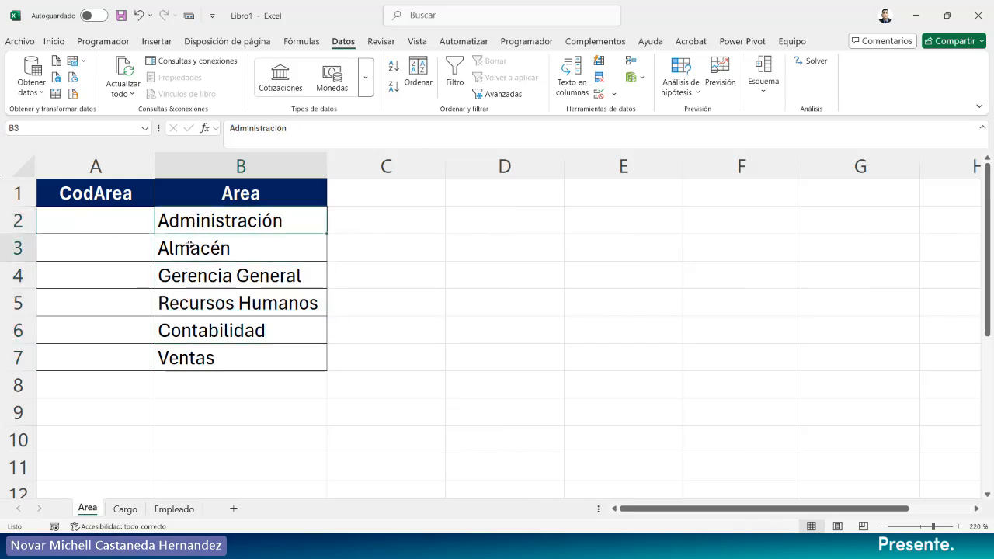
{"action": "left_click", "coordinate": [196, 275]}
{"action": "left_click", "coordinate": [205, 302]}
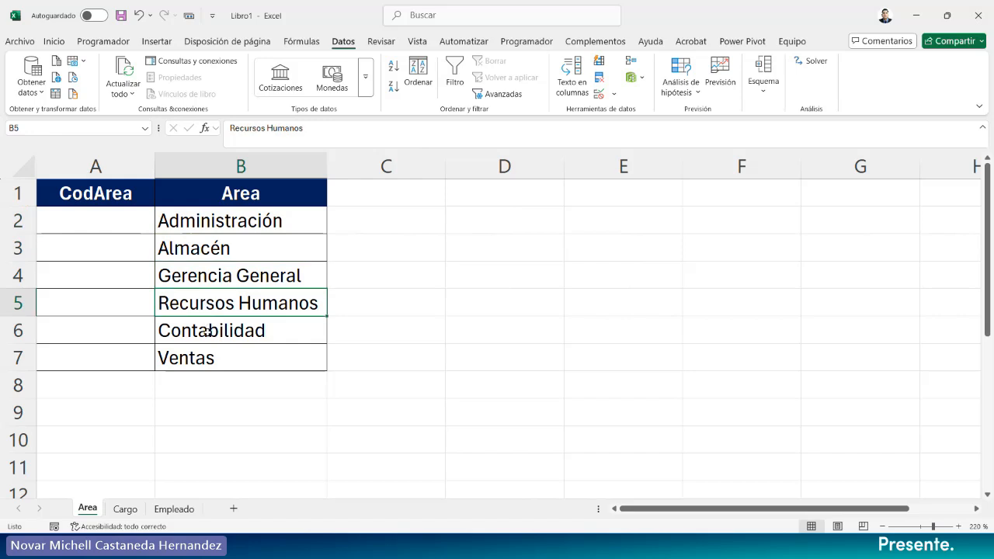
{"action": "left_click", "coordinate": [209, 329]}
{"action": "left_click_drag", "start_coordinate": [197, 222], "coordinate": [202, 358]}
Add a filter to the headers A1:B1 and sort the Area column from A to Z.
{"action": "left_click_drag", "start_coordinate": [120, 194], "coordinate": [204, 194]}
{"action": "left_click", "coordinate": [455, 73]}
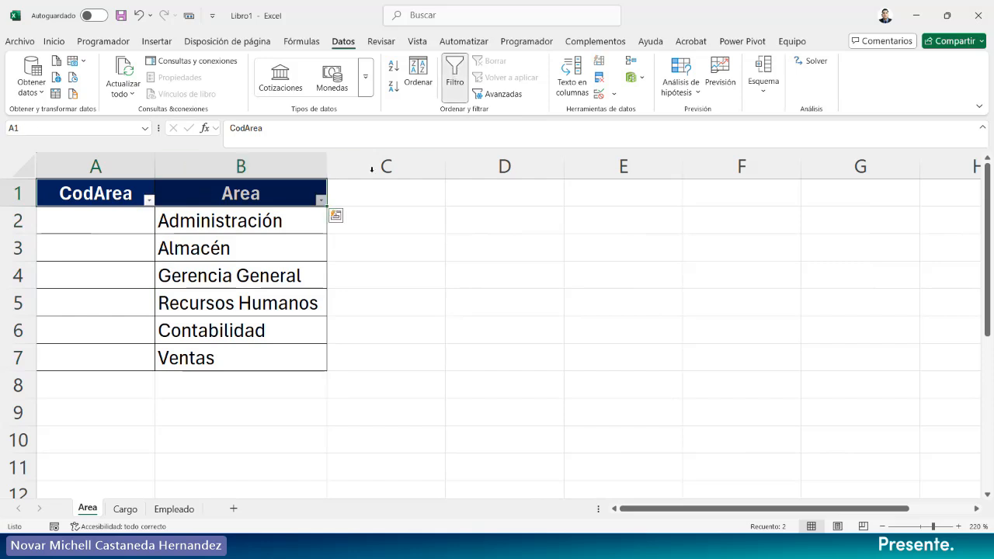
{"action": "left_click", "coordinate": [321, 200]}
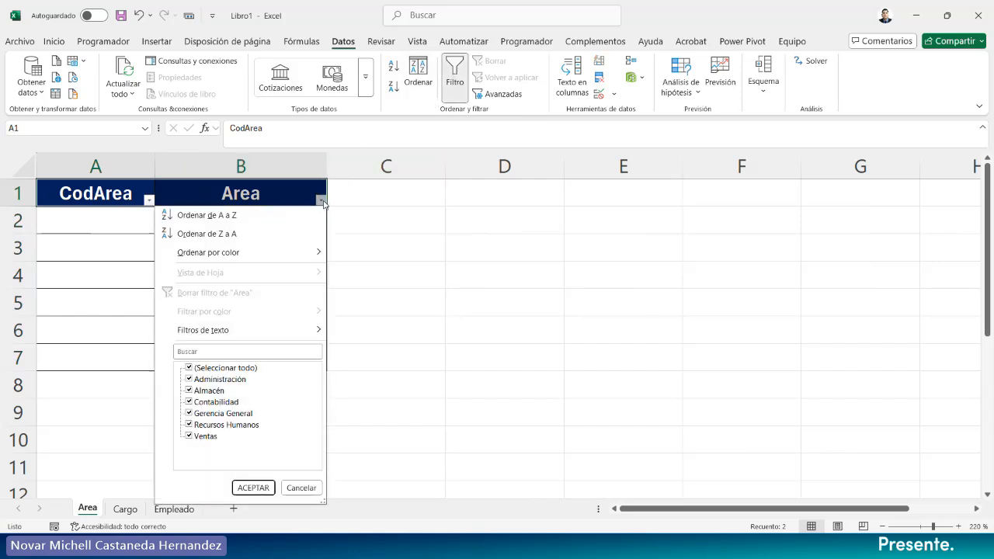
{"action": "left_click", "coordinate": [253, 215]}
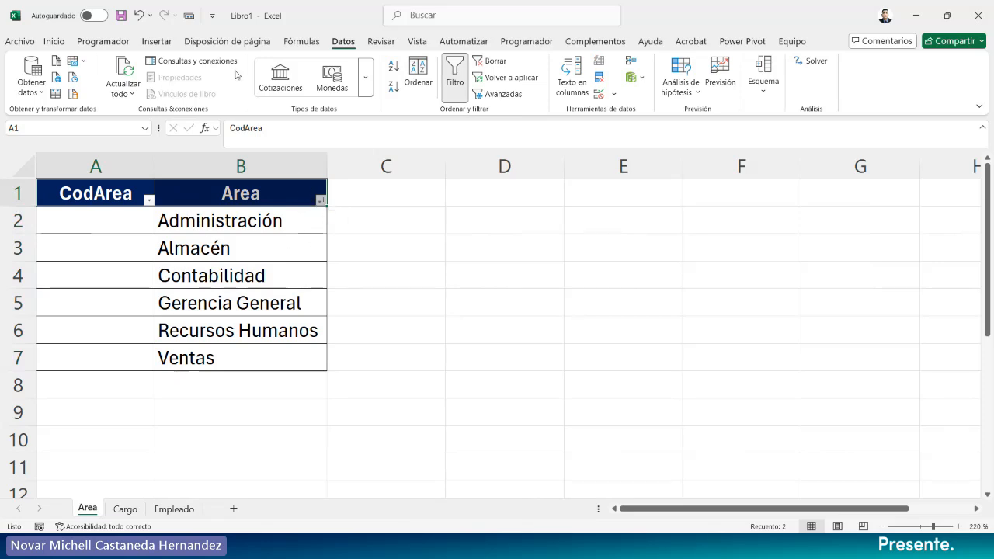
Clear the filter's sort state and remove the filter from the headers A1:B1.
{"action": "left_click", "coordinate": [504, 62]}
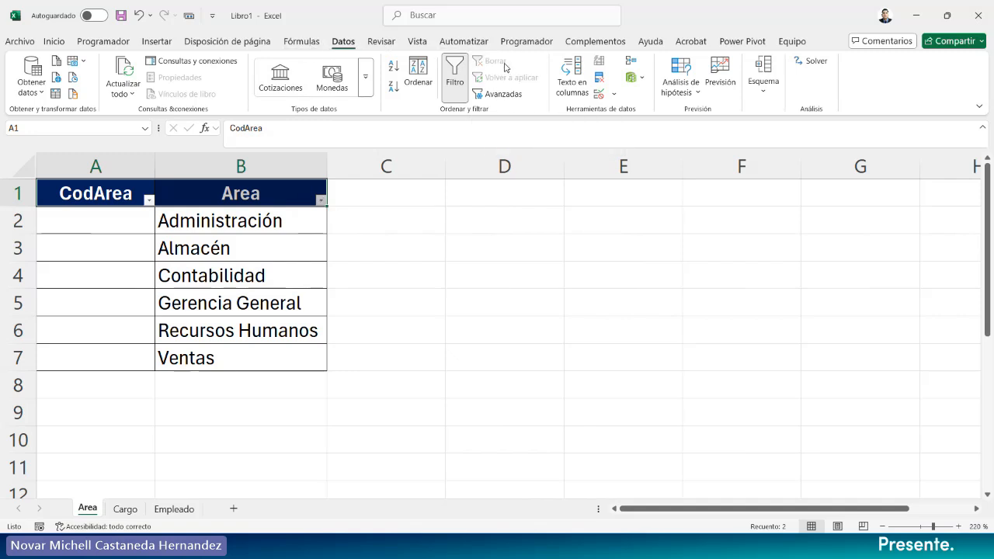
{"action": "left_click", "coordinate": [385, 254]}
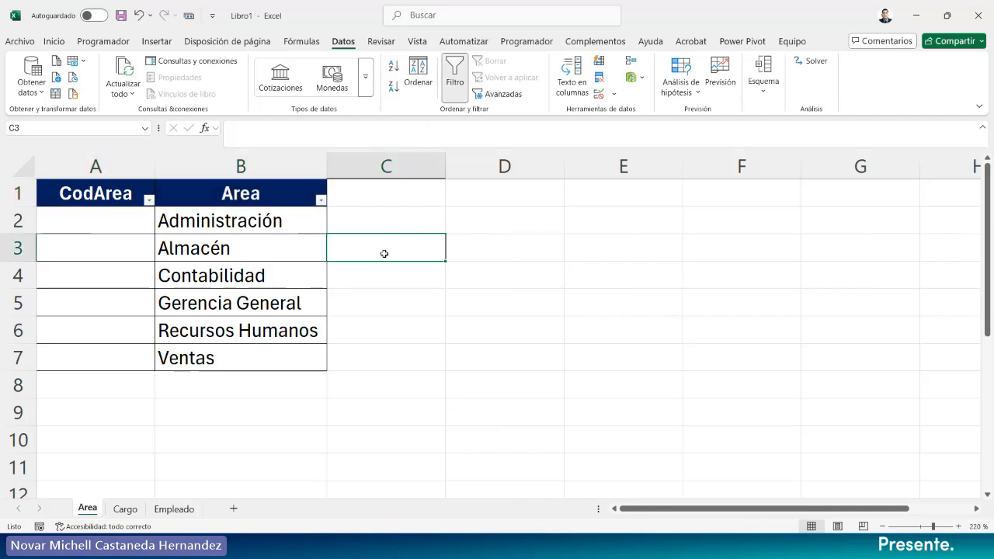
{"action": "left_click", "coordinate": [275, 195]}
{"action": "left_click_drag", "start_coordinate": [86, 195], "coordinate": [241, 194]}
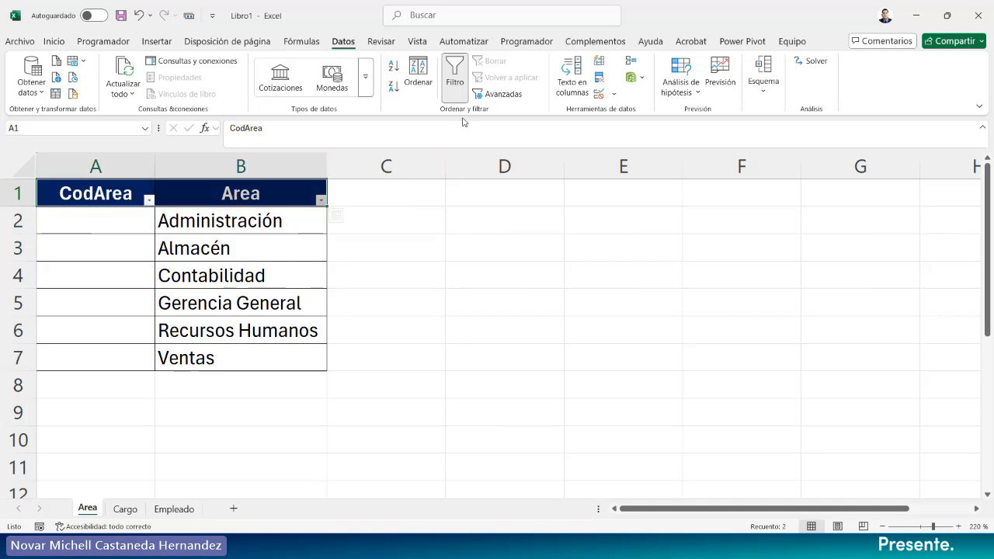
{"action": "left_click", "coordinate": [454, 78]}
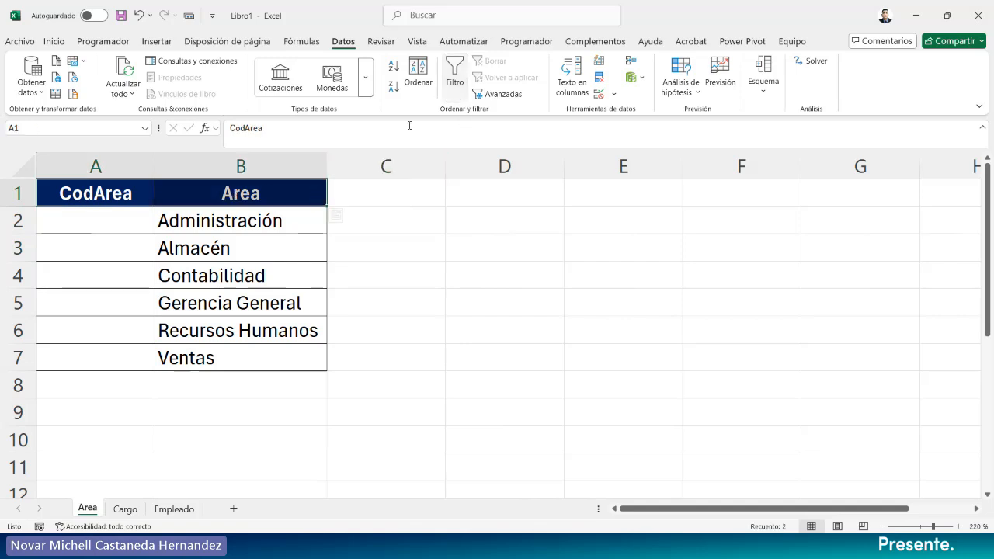
Enter the first area code AR01 in A2 of the Area sheet.
{"action": "left_click", "coordinate": [115, 230]}
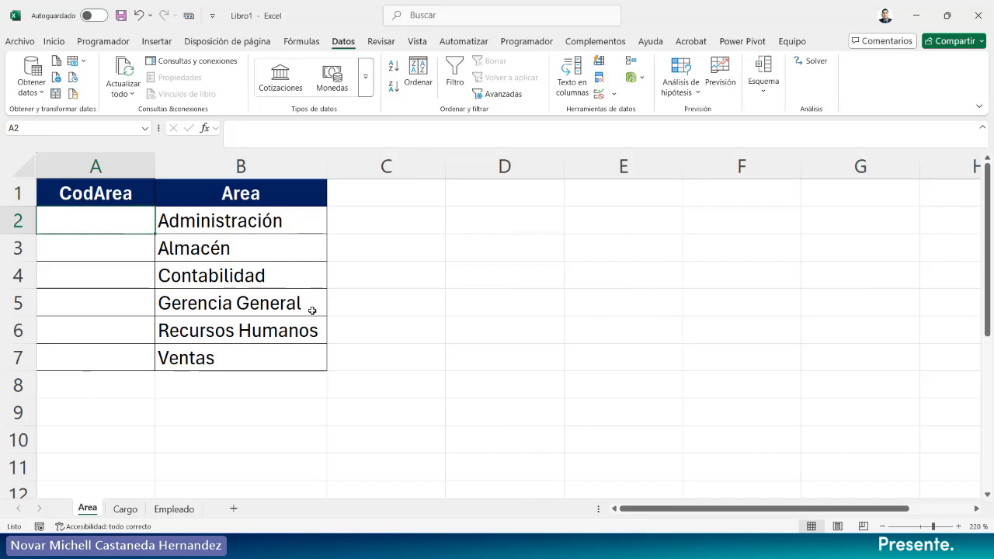
{"action": "type", "text": "AR"}
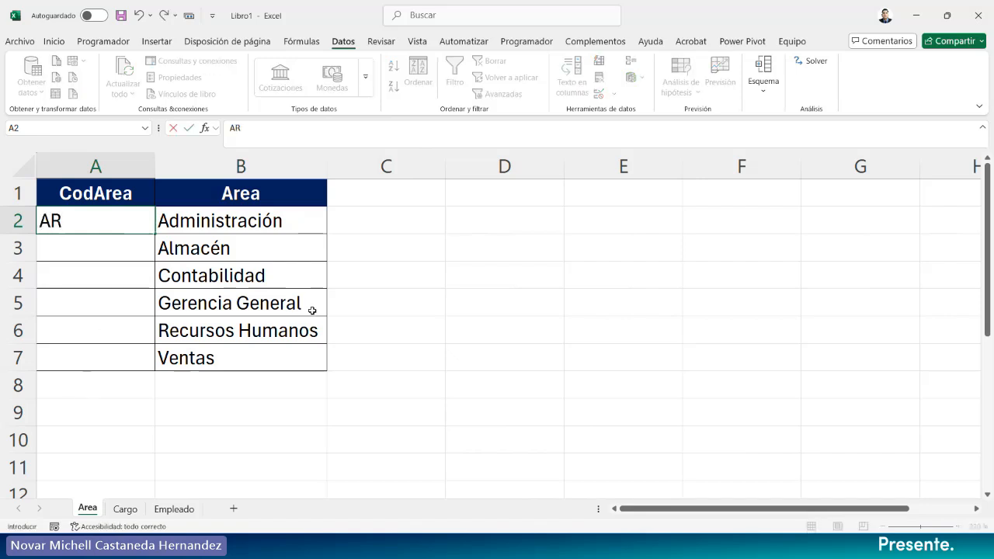
{"action": "type", "text": "01"}
{"action": "key", "text": "Return"}
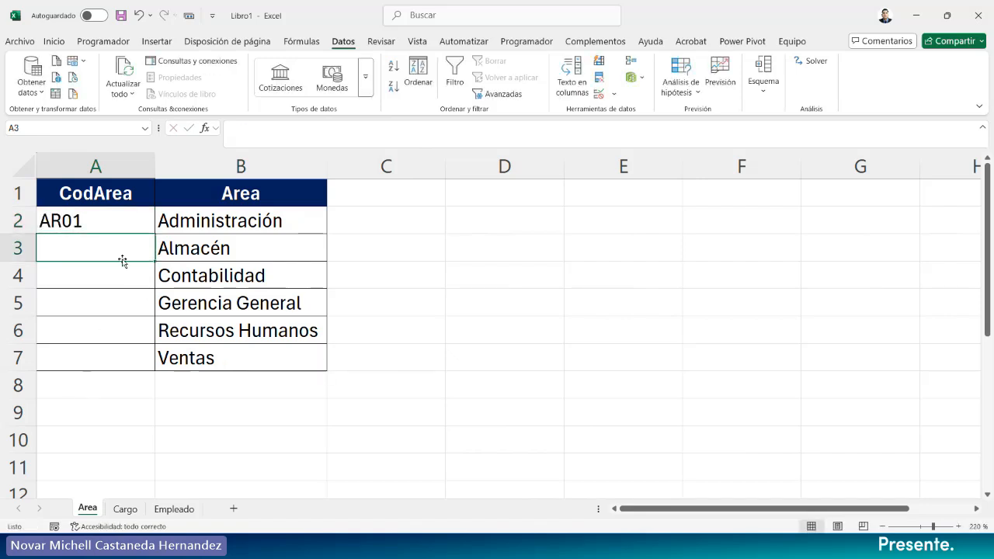
Try auto-filling the area codes from A2 down to A7, clearing the filled codes in A3:A7 after each attempt.
{"action": "left_click", "coordinate": [107, 220]}
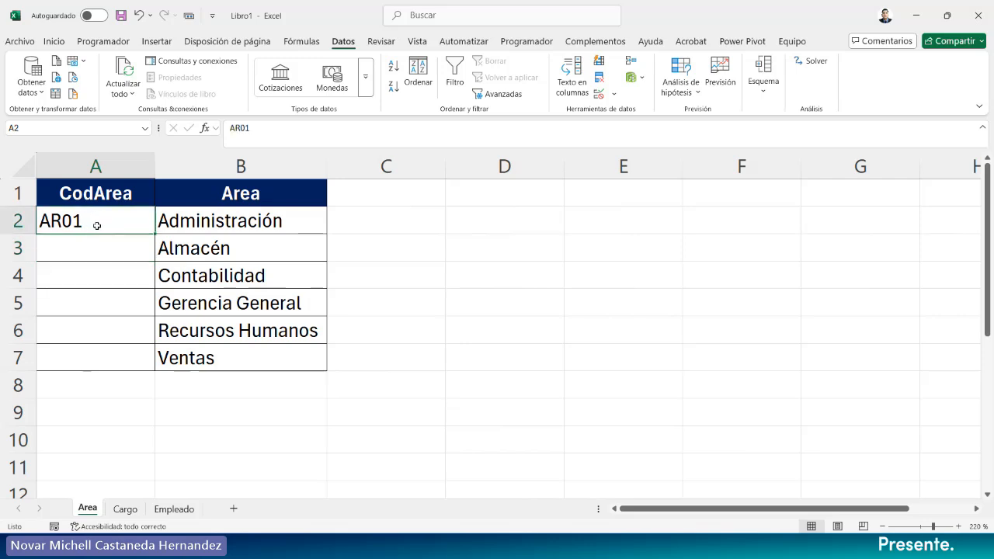
{"action": "double_click", "coordinate": [155, 233]}
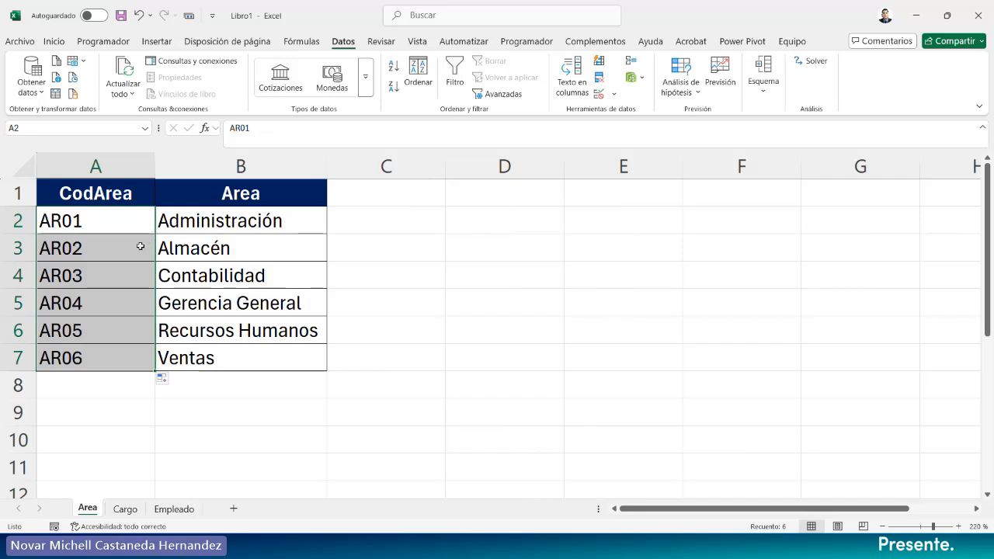
{"action": "key", "text": "ctrl+z"}
{"action": "left_click", "coordinate": [64, 321]}
{"action": "left_click", "coordinate": [114, 224]}
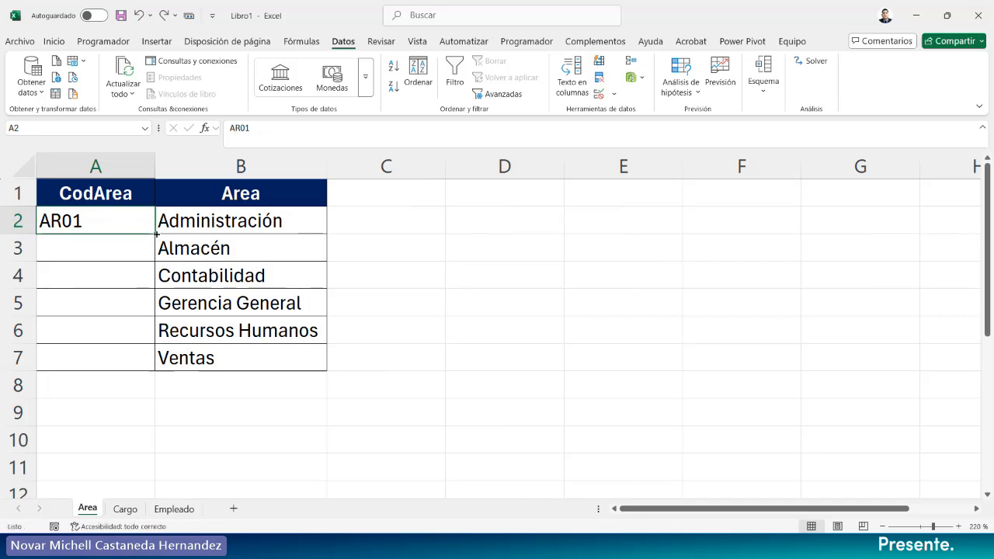
{"action": "double_click", "coordinate": [156, 235]}
{"action": "left_click_drag", "start_coordinate": [133, 248], "coordinate": [123, 362]}
{"action": "key", "text": "Delete"}
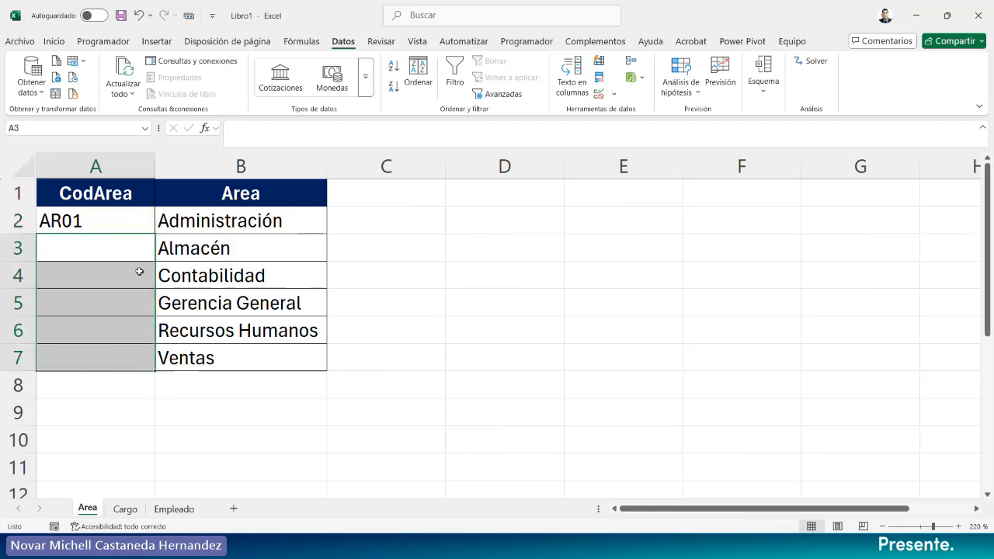
Fill the area codes from A2 down to A7 and centre them horizontally and vertically.
{"action": "left_click", "coordinate": [143, 222]}
{"action": "left_click_drag", "start_coordinate": [155, 232], "coordinate": [146, 362]}
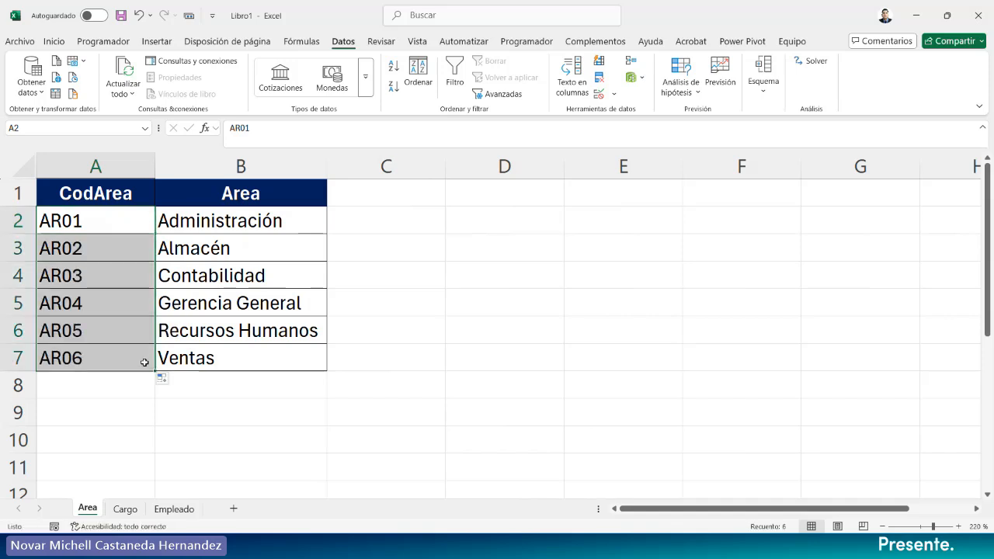
{"action": "left_click", "coordinate": [53, 43]}
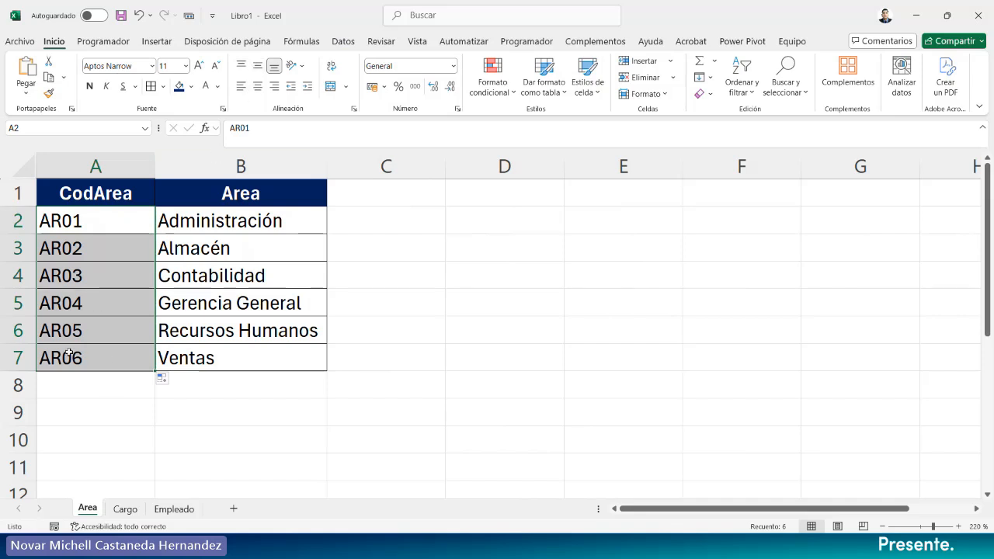
{"action": "left_click", "coordinate": [257, 68]}
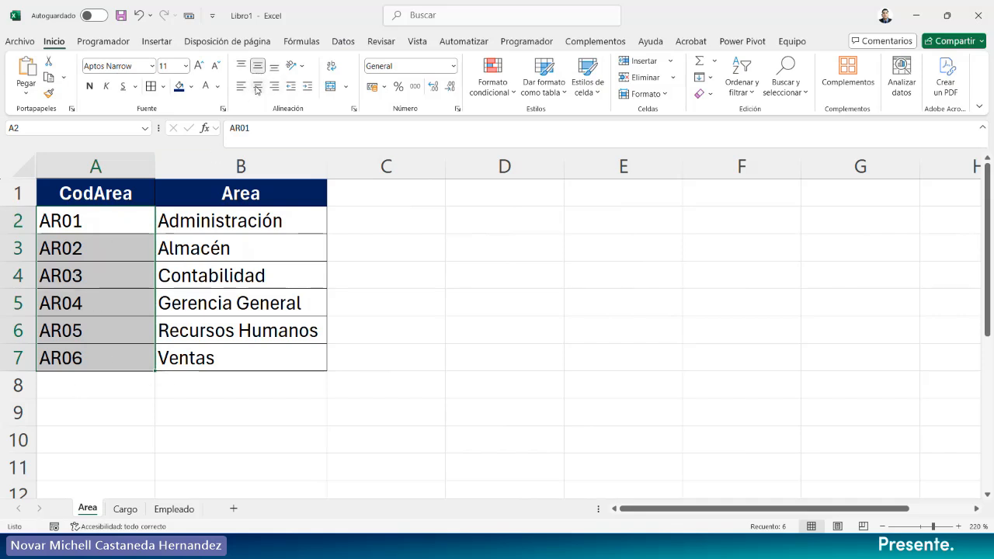
{"action": "left_click", "coordinate": [257, 87]}
Align the area names in B2:B7 to the left and centre them vertically.
{"action": "left_click_drag", "start_coordinate": [233, 220], "coordinate": [235, 353]}
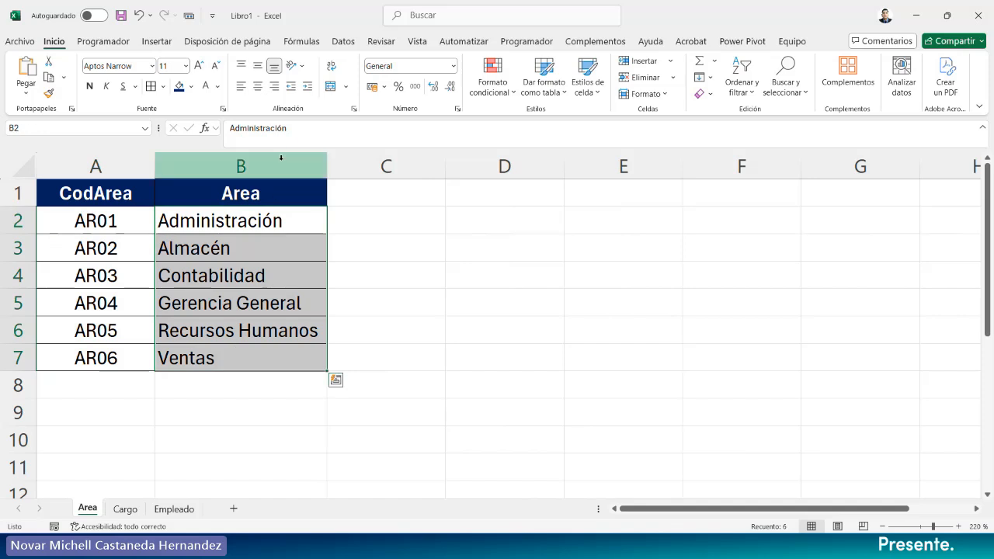
{"action": "left_click", "coordinate": [242, 87]}
{"action": "left_click", "coordinate": [259, 68]}
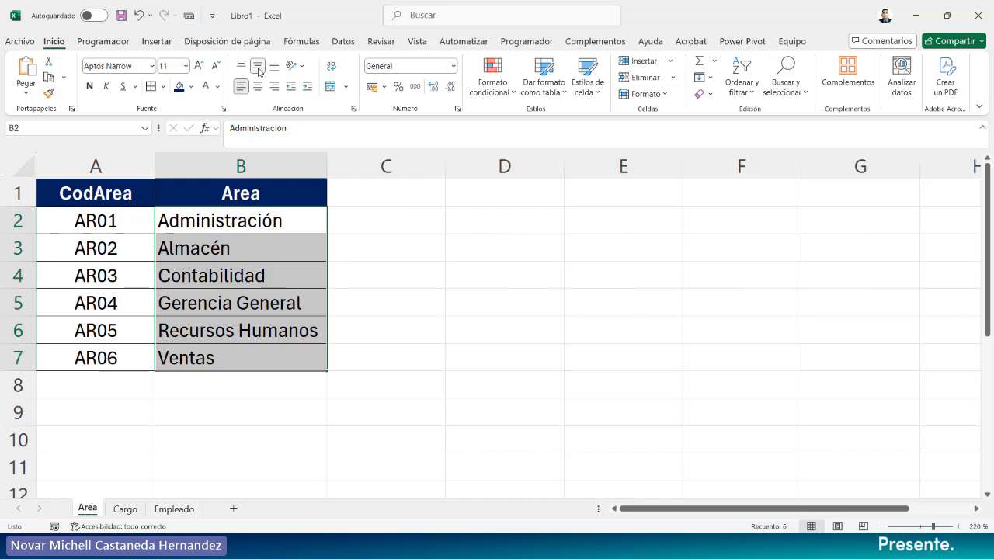
{"action": "left_click", "coordinate": [481, 273]}
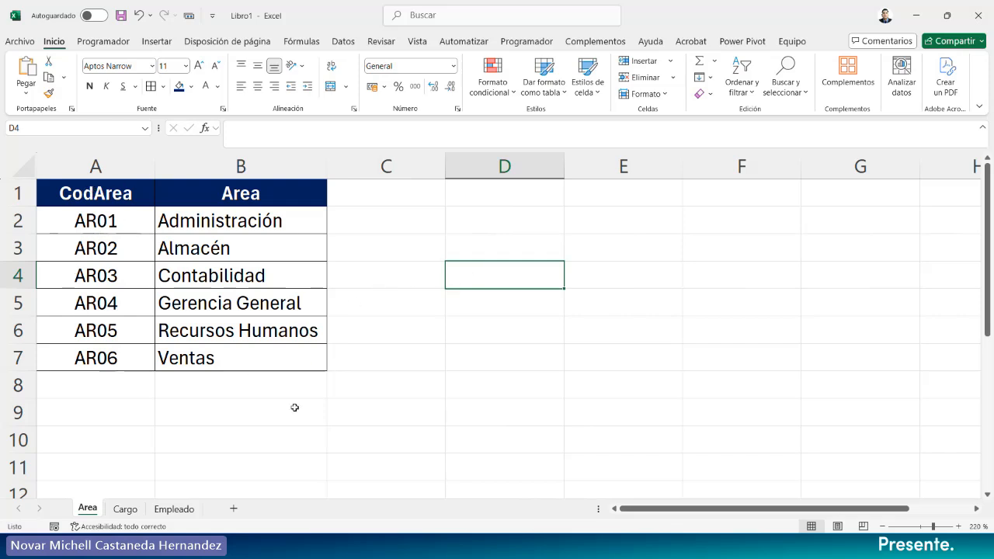
Enter the header CodCargo in A12 of the Cargo sheet.
{"action": "left_click", "coordinate": [125, 511]}
{"action": "left_click", "coordinate": [957, 527]}
{"action": "left_click", "coordinate": [957, 527]}
{"action": "left_click", "coordinate": [957, 527]}
{"action": "left_click", "coordinate": [958, 527]}
{"action": "left_click", "coordinate": [958, 528]}
{"action": "left_click", "coordinate": [958, 527]}
{"action": "left_click", "coordinate": [958, 528]}
{"action": "left_click", "coordinate": [958, 528]}
{"action": "left_click", "coordinate": [957, 527]}
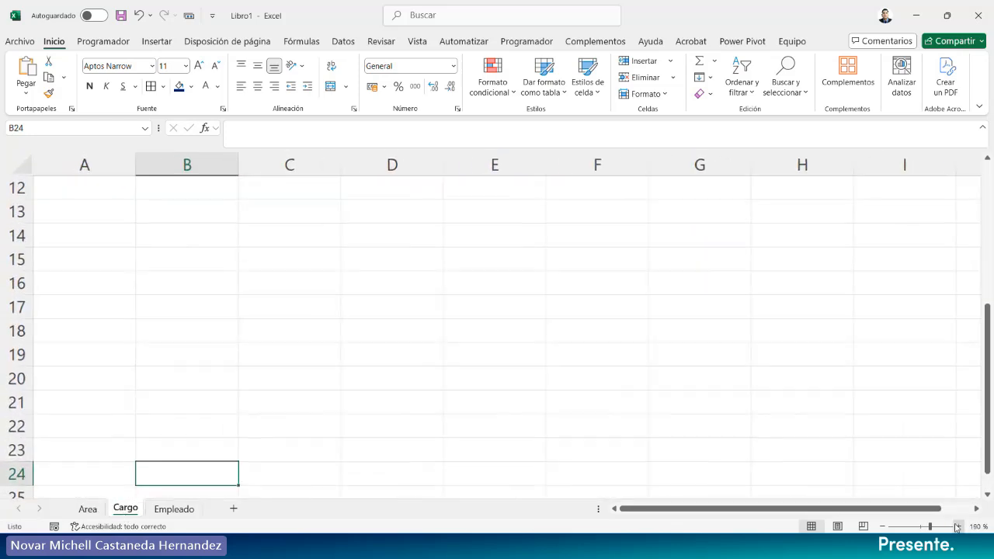
{"action": "left_click", "coordinate": [100, 186]}
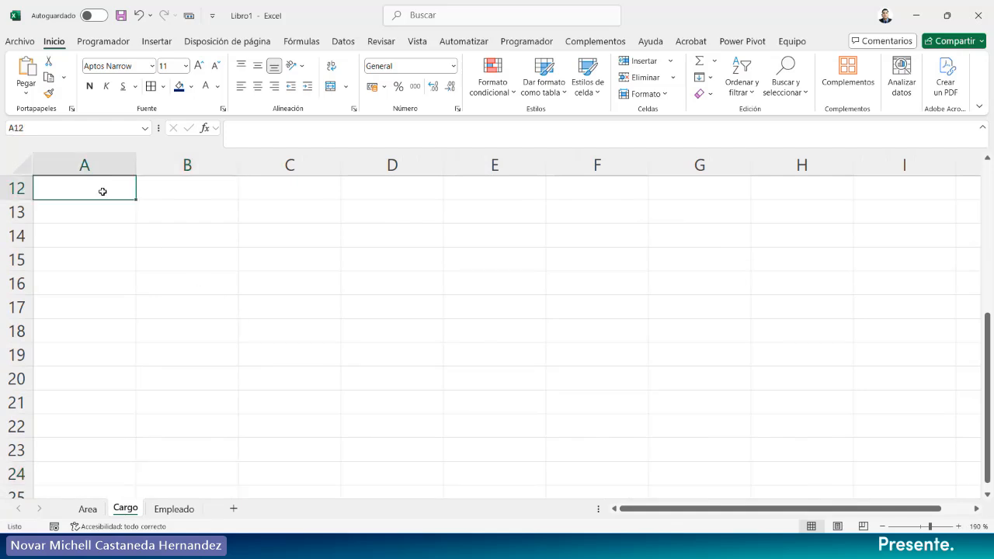
{"action": "type", "text": "cO"}
{"action": "key", "text": "BackSpace"}
{"action": "key", "text": "BackSpace"}
{"action": "type", "text": "CodCargo"}
{"action": "key", "text": "Return"}
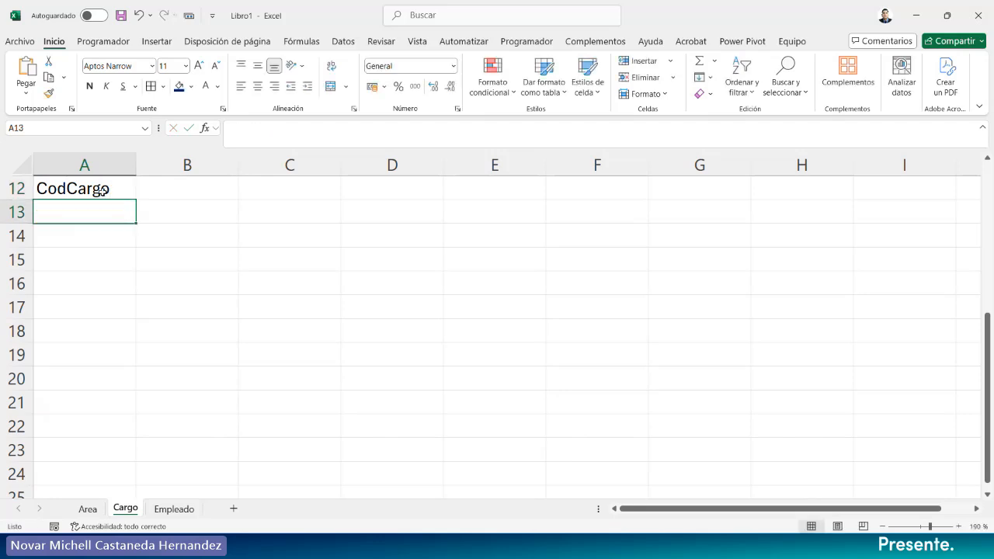
Enter the headers Cargo in B12 and Sueldo in C12.
{"action": "left_click", "coordinate": [150, 189]}
{"action": "type", "text": "Cargo"}
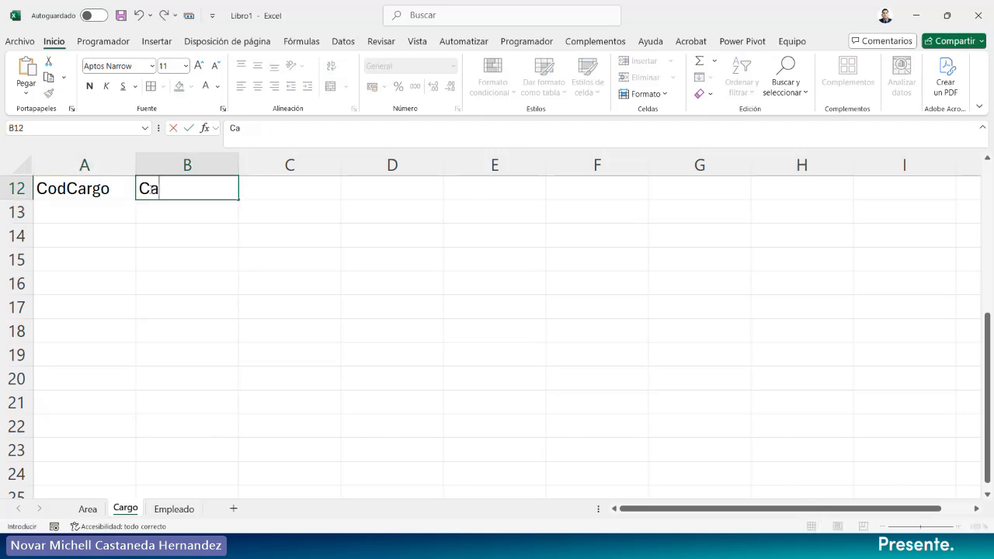
{"action": "key", "text": "Return"}
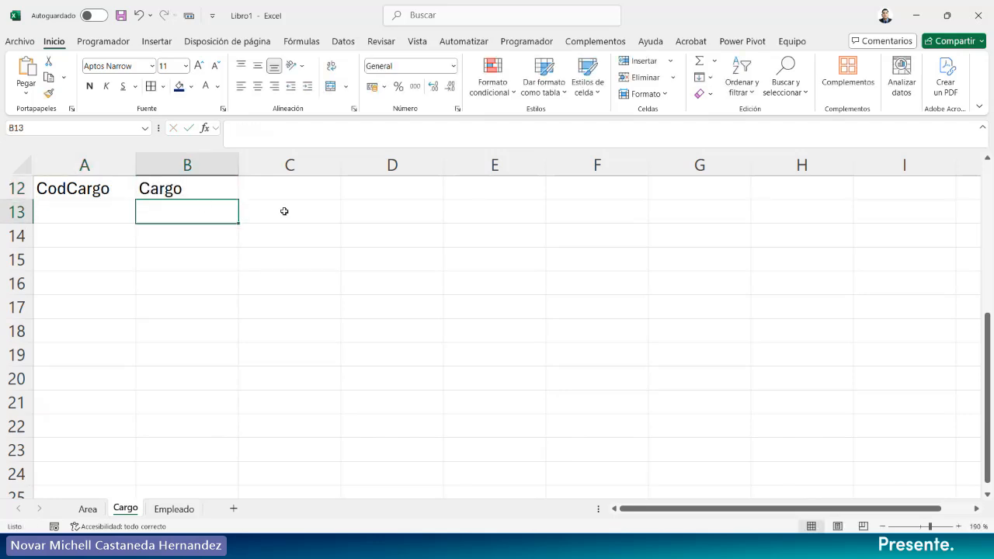
{"action": "left_click", "coordinate": [312, 185]}
{"action": "type", "text": "Sueldo"}
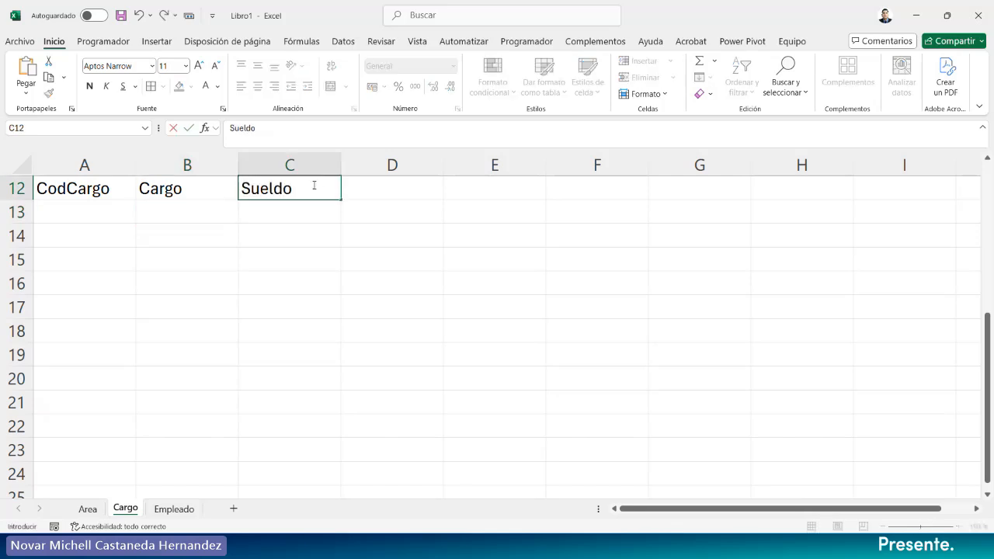
{"action": "key", "text": "Return"}
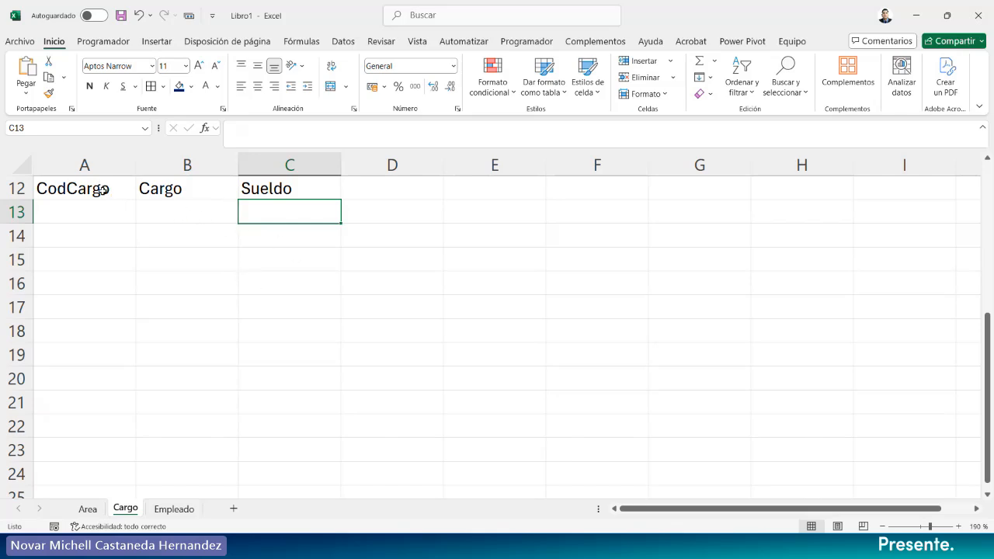
Copy the format of header A1 on the Area sheet onto the headers A12:C12 of the Cargo sheet.
{"action": "left_click", "coordinate": [87, 509]}
{"action": "left_click", "coordinate": [122, 194]}
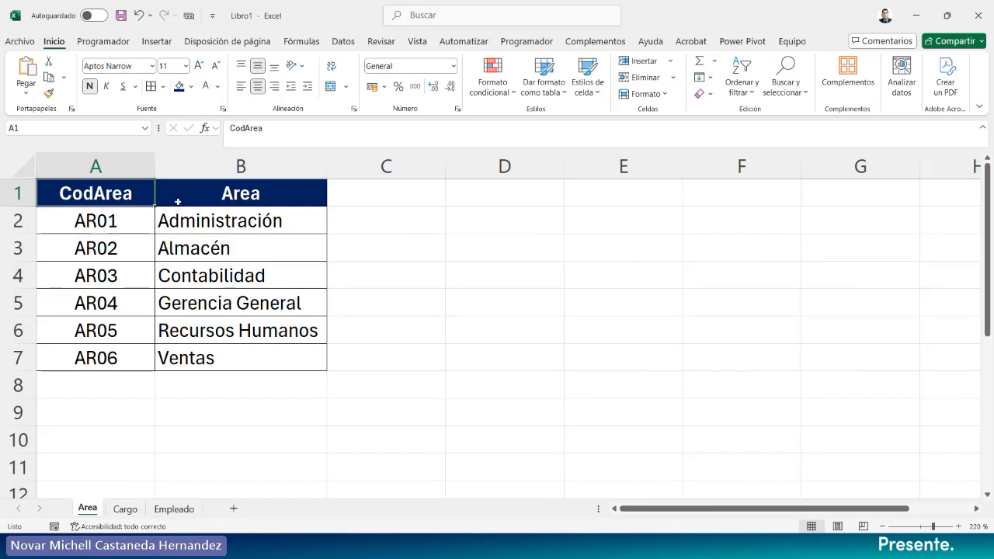
{"action": "left_click", "coordinate": [49, 94]}
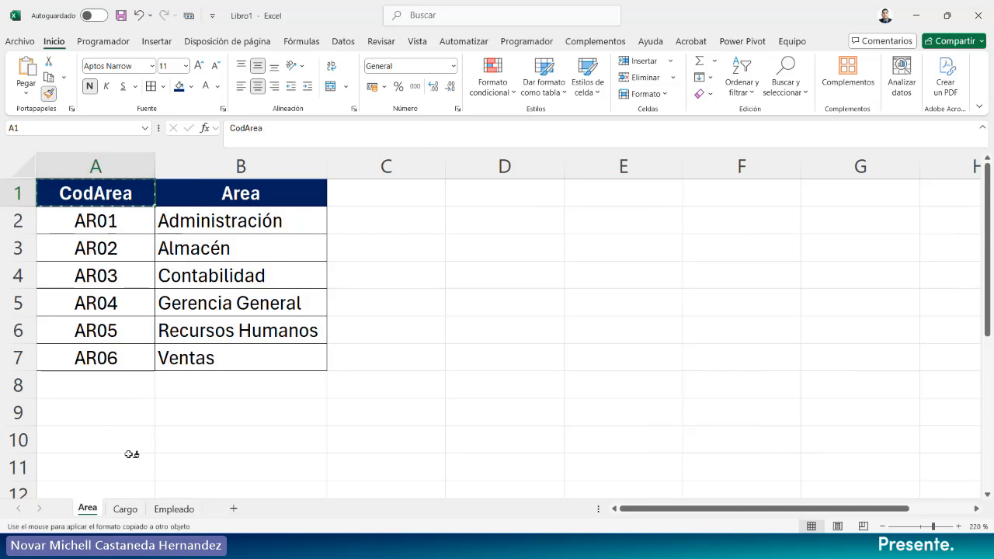
{"action": "left_click", "coordinate": [125, 509]}
{"action": "left_click_drag", "start_coordinate": [73, 188], "coordinate": [283, 189]}
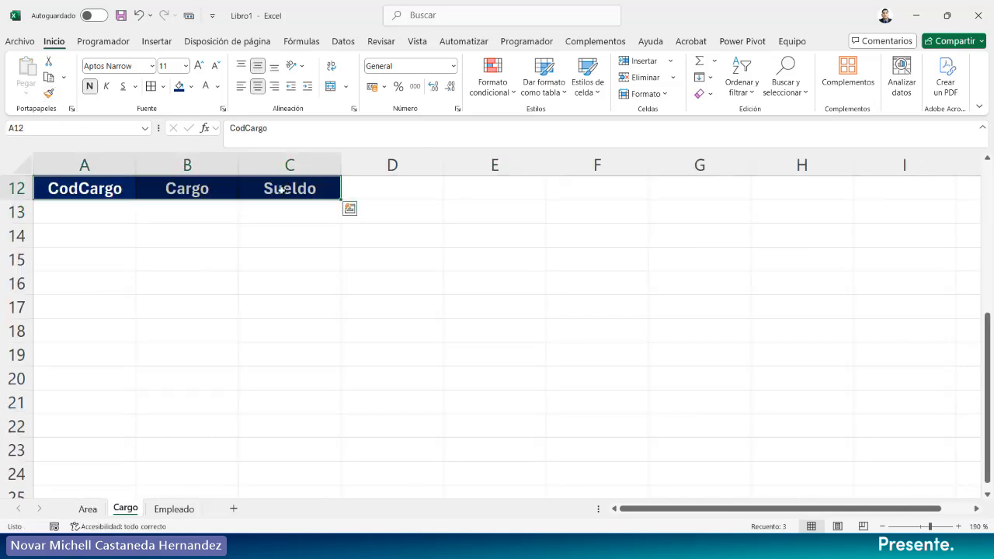
{"action": "left_click", "coordinate": [482, 342]}
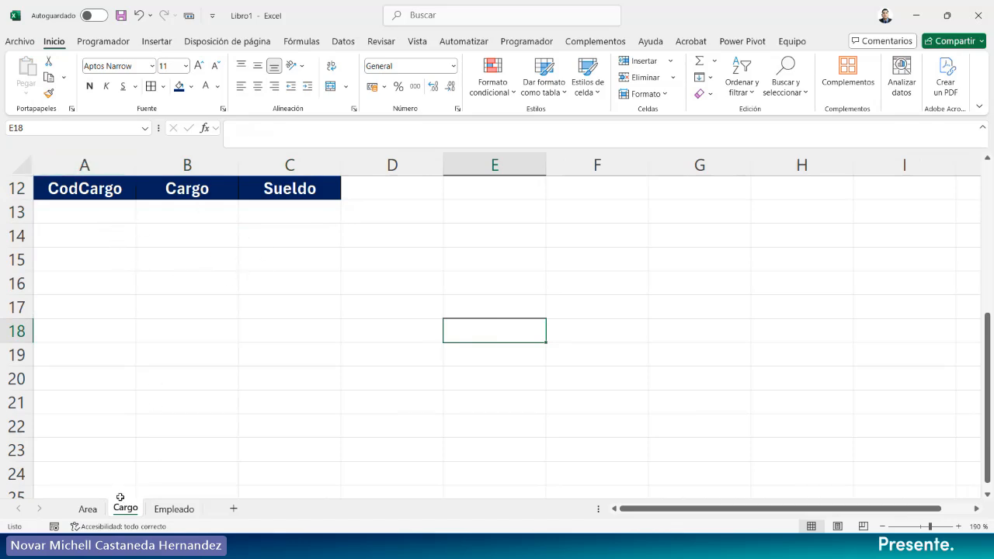
Copy the area names in B2:B7 of the Area sheet and paste them starting at E13 of the Cargo sheet.
{"action": "left_click", "coordinate": [89, 510]}
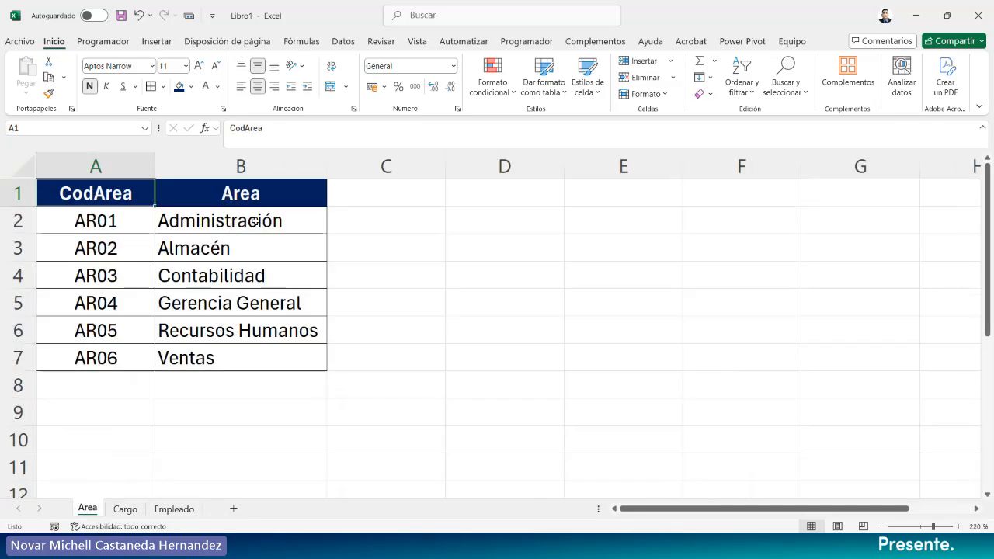
{"action": "left_click_drag", "start_coordinate": [255, 221], "coordinate": [255, 355]}
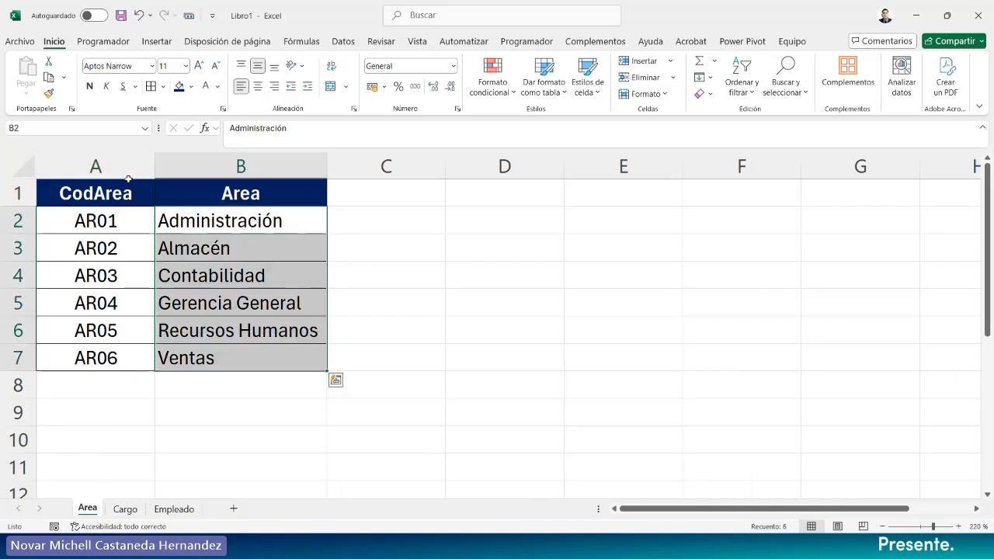
{"action": "left_click", "coordinate": [48, 77]}
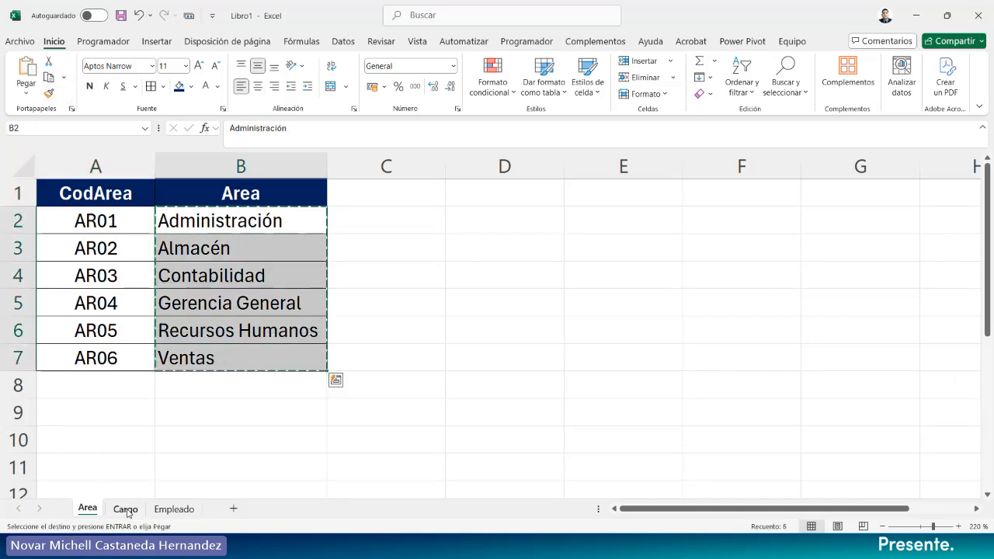
{"action": "left_click", "coordinate": [125, 509]}
{"action": "left_click", "coordinate": [542, 218]}
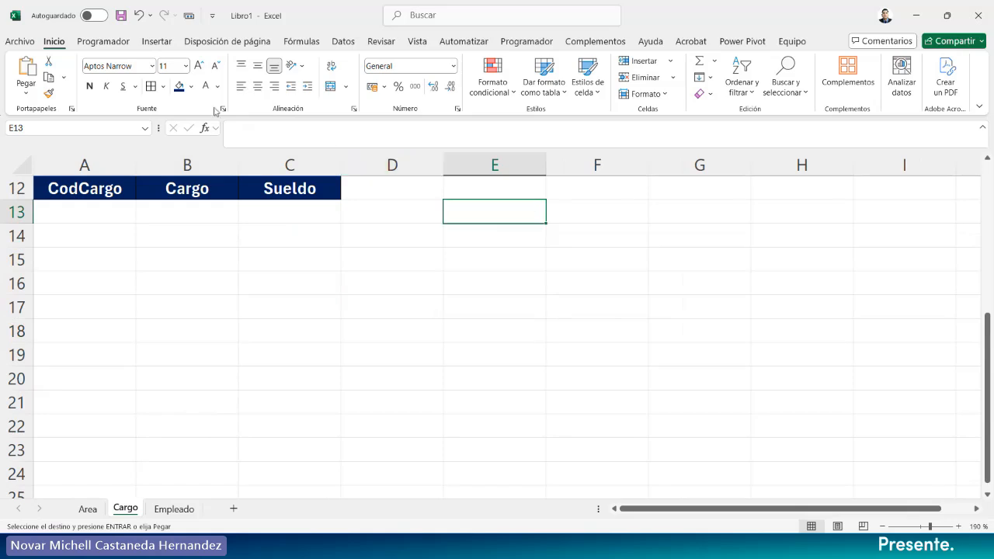
{"action": "left_click", "coordinate": [26, 68]}
Enter the job titles Administrador, Jefe de Almacén and Almacenero in B13:B15.
{"action": "left_click", "coordinate": [200, 211]}
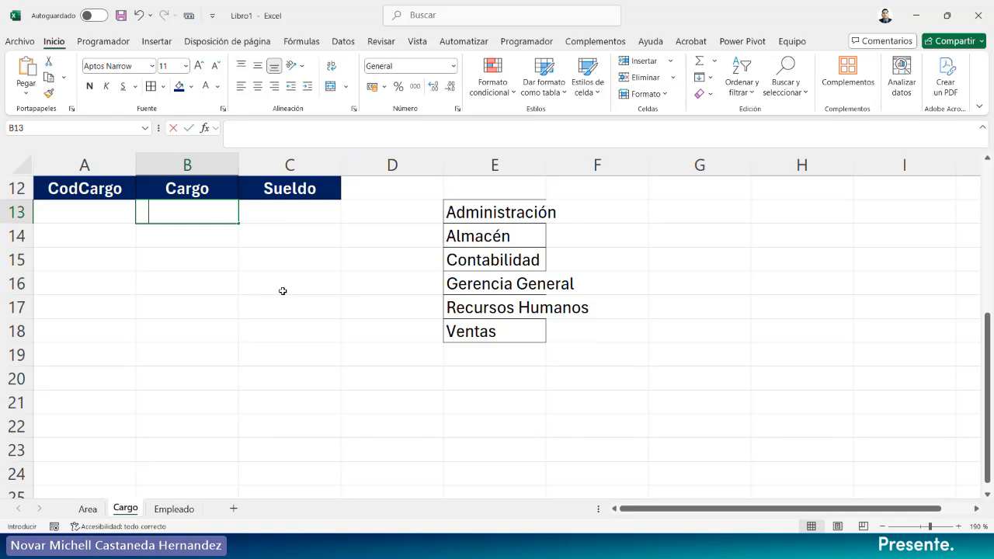
{"action": "type", "text": "Administrador"}
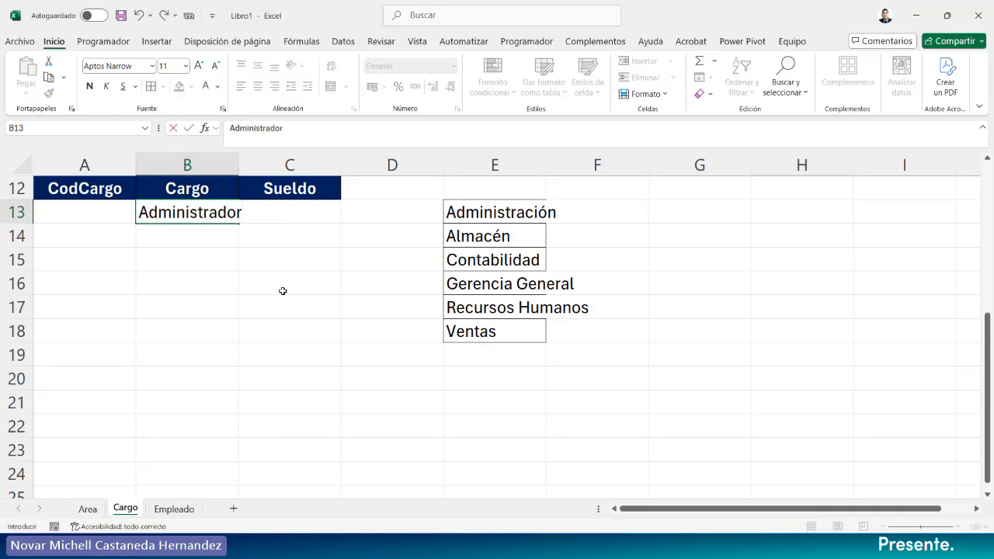
{"action": "key", "text": "Return"}
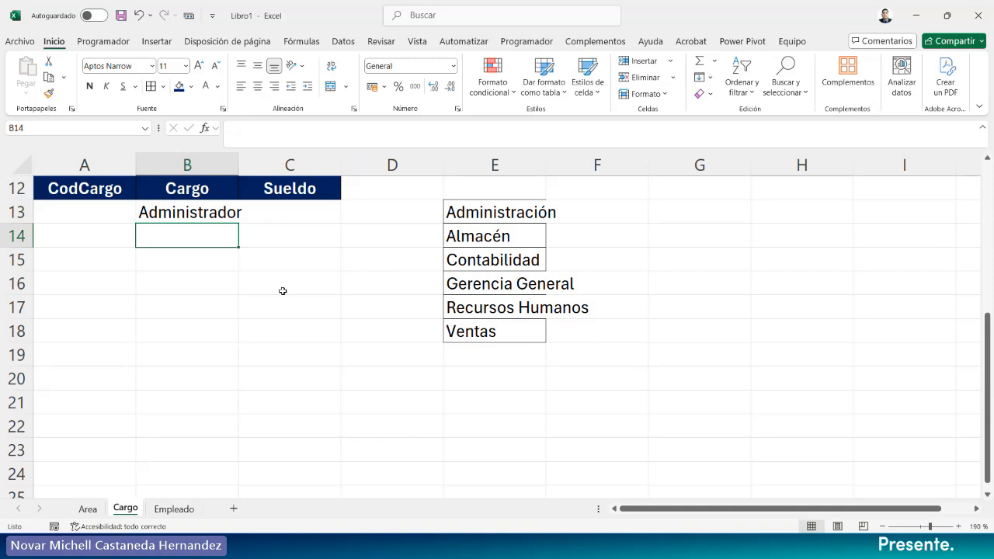
{"action": "type", "text": "Jefe de Almacén"}
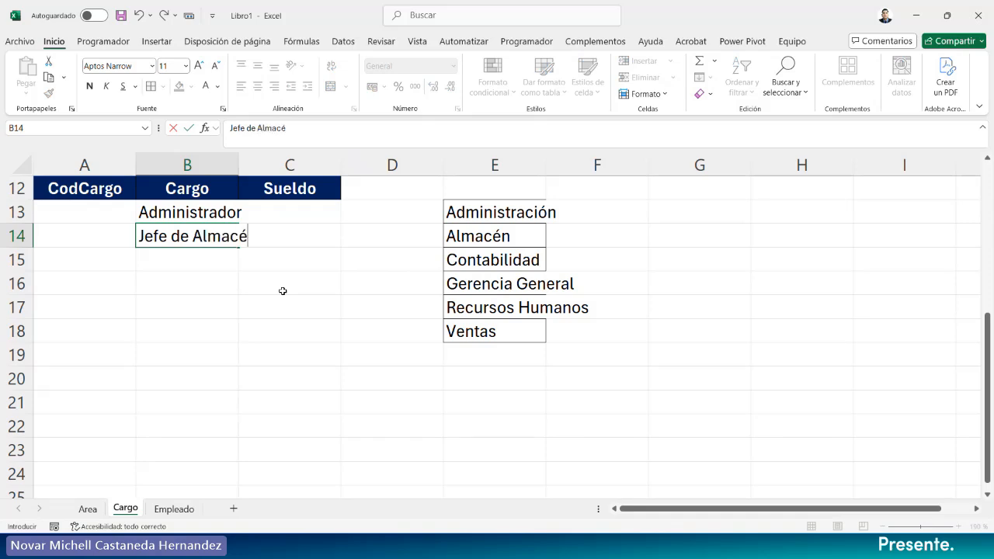
{"action": "key", "text": "Return"}
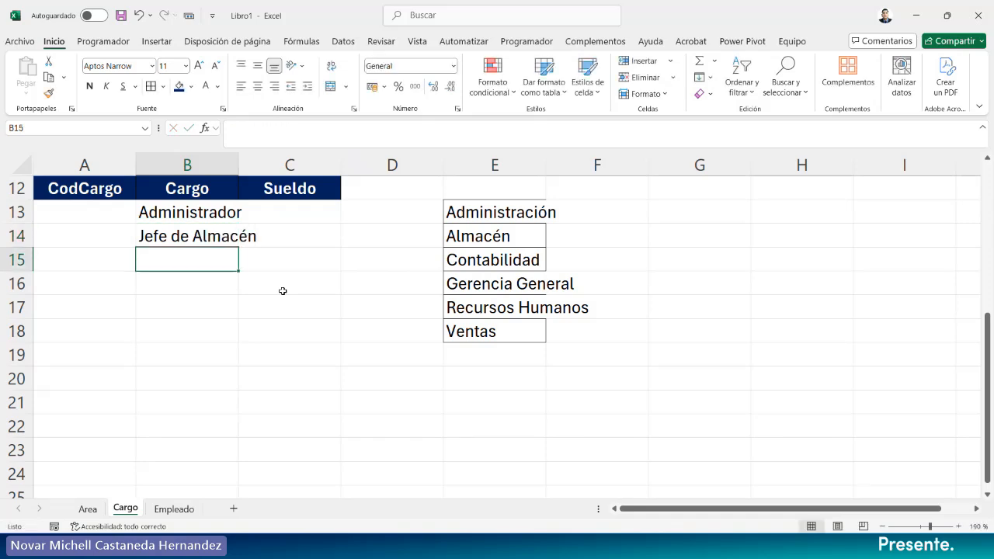
{"action": "type", "text": "Almacenero"}
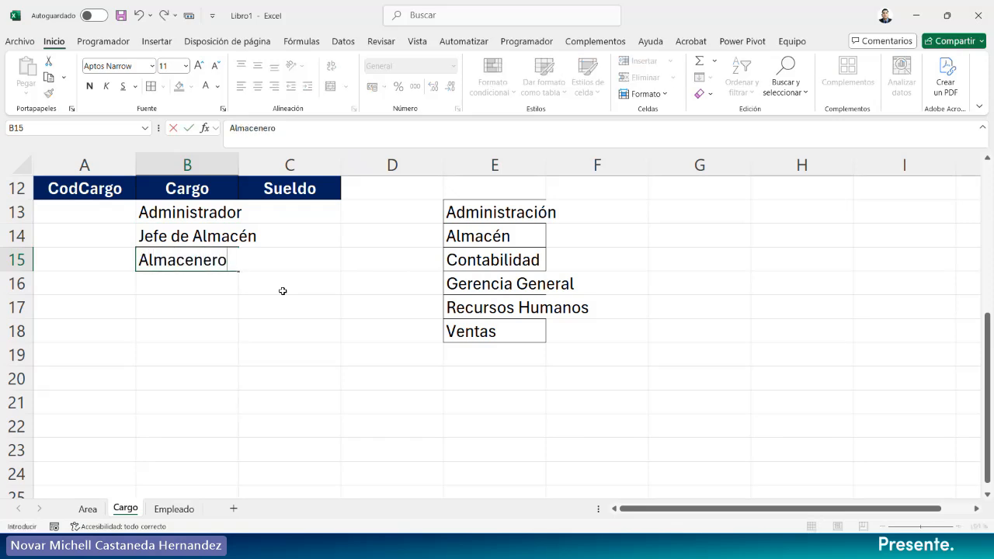
{"action": "key", "text": "Return"}
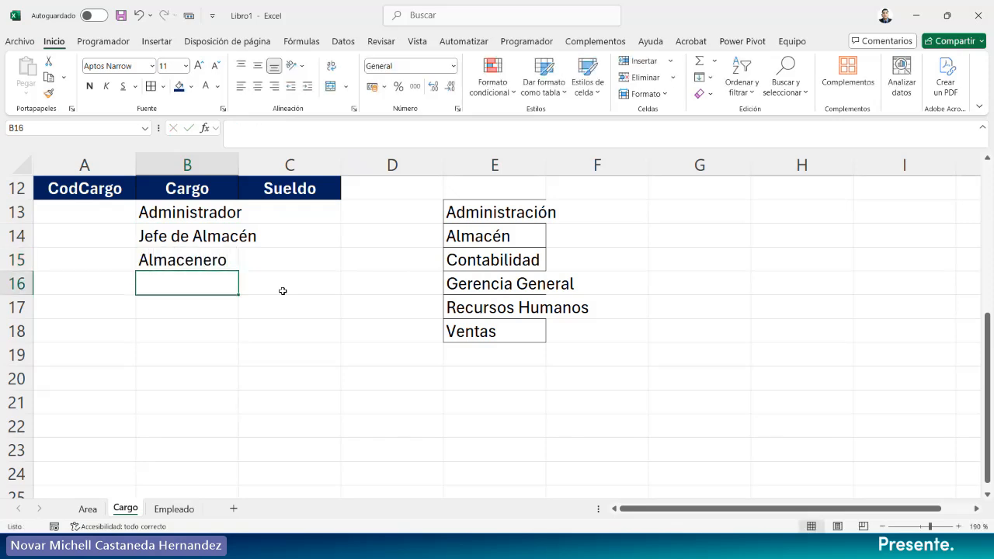
Enter the job titles Jefe de Contabilidad in B16 and Asistente de Contabilidad in B17.
{"action": "type", "text": "Jefe de "}
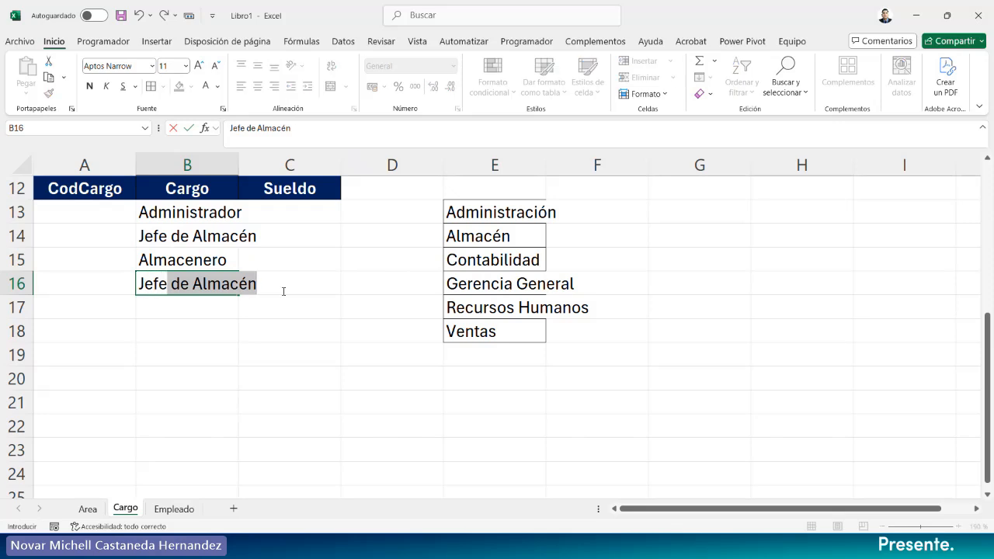
{"action": "type", "text": "Cont"}
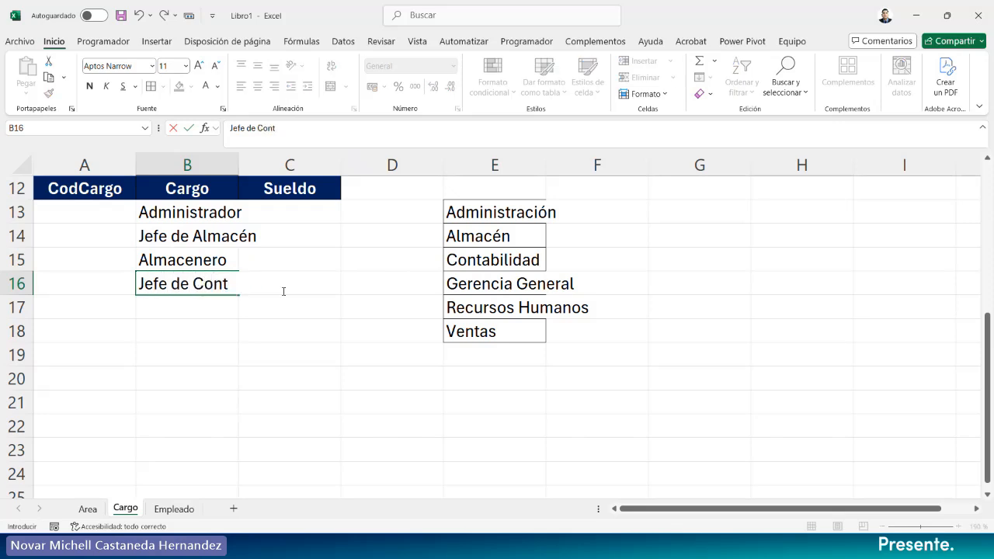
{"action": "type", "text": "abilidad"}
{"action": "key", "text": "Return"}
{"action": "type", "text": "Asis"}
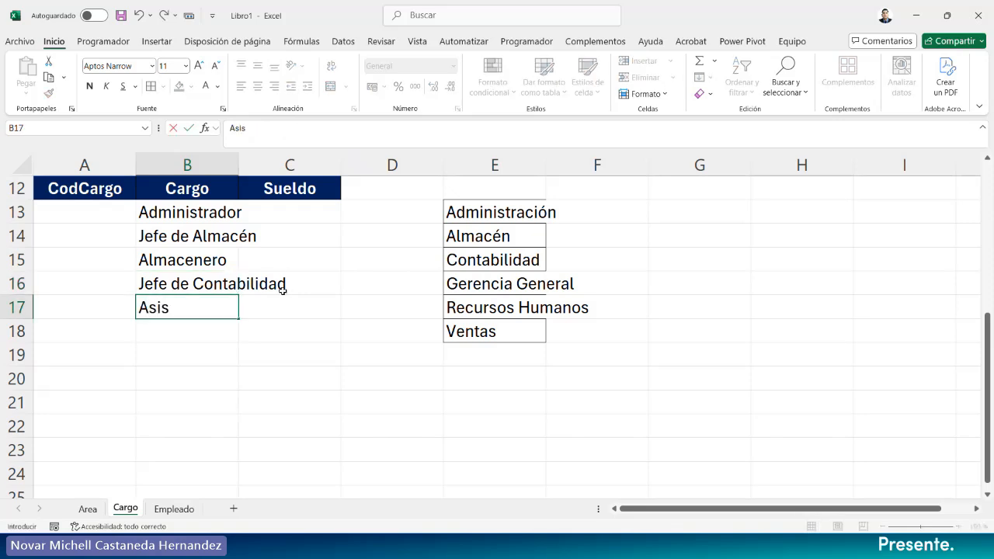
{"action": "type", "text": "tente de Co"}
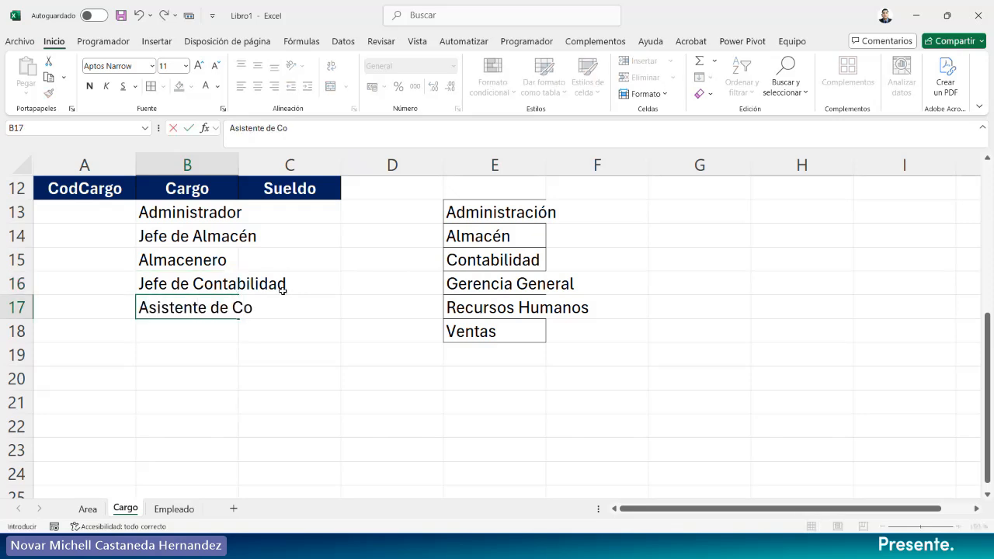
{"action": "type", "text": "ntabilidad"}
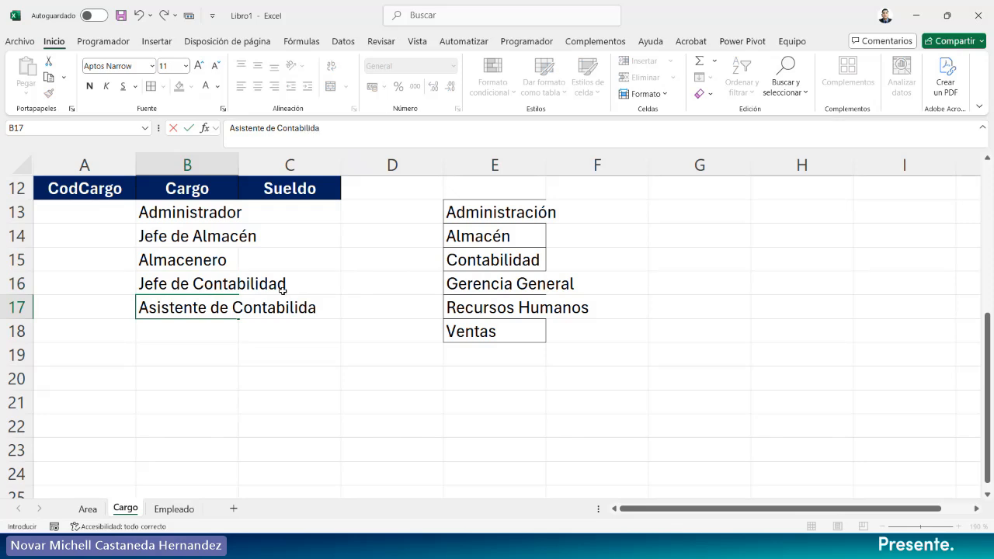
{"action": "key", "text": "Return"}
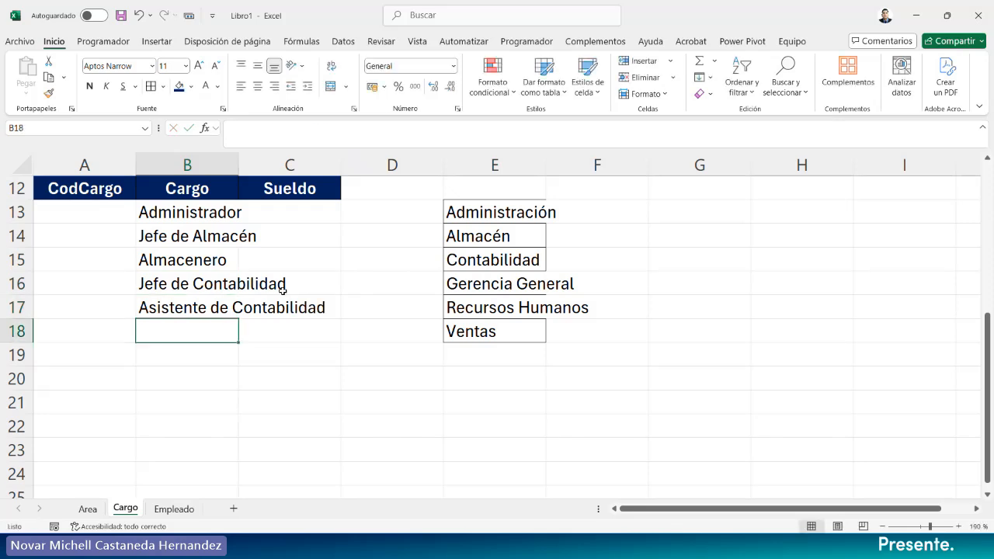
Enter the job titles Jefe de Recursos Humanos in B18 and Asistente de Recursos Humanos in B19.
{"action": "type", "text": "Je"}
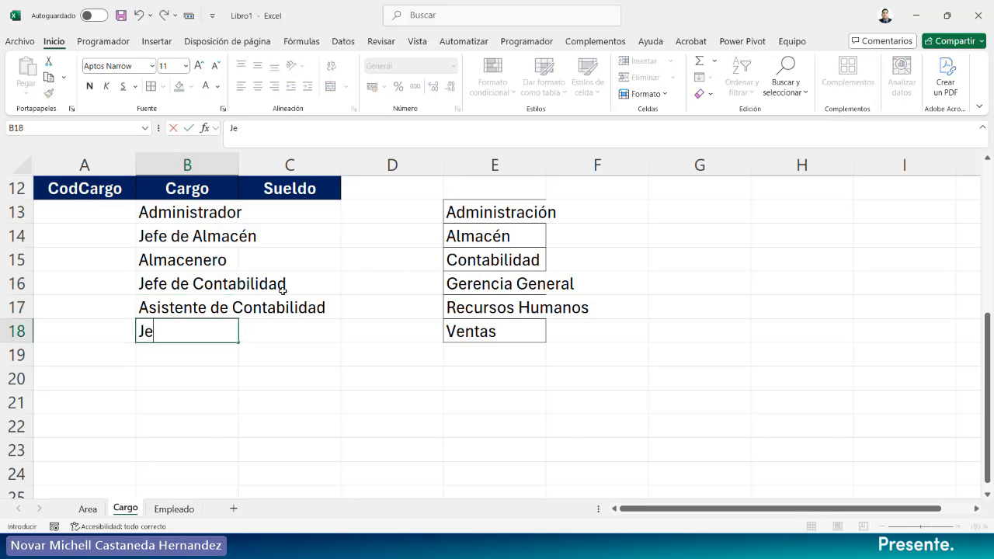
{"action": "type", "text": "fe de Recursos Humanos"}
{"action": "key", "text": "Return"}
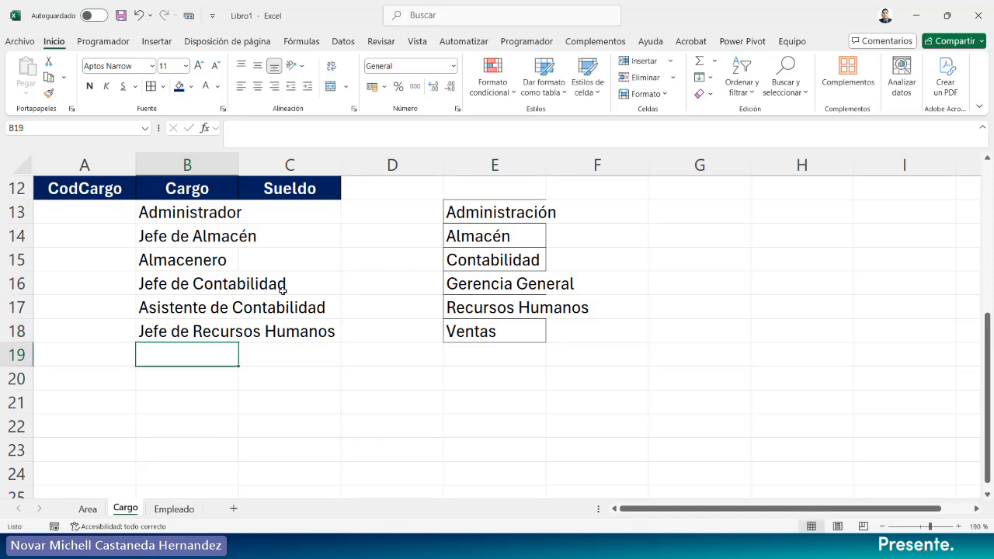
{"action": "type", "text": "Asis"}
{"action": "type", "text": "tente"}
{"action": "key", "text": "BackSpace"}
{"action": "type", "text": "te de "}
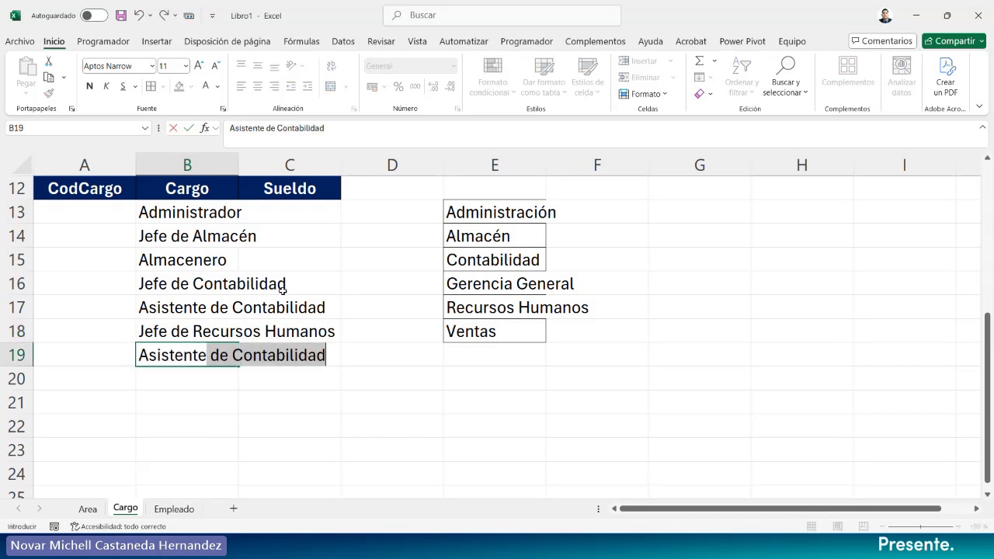
{"action": "type", "text": "Recursos Humanos"}
{"action": "key", "text": "Return"}
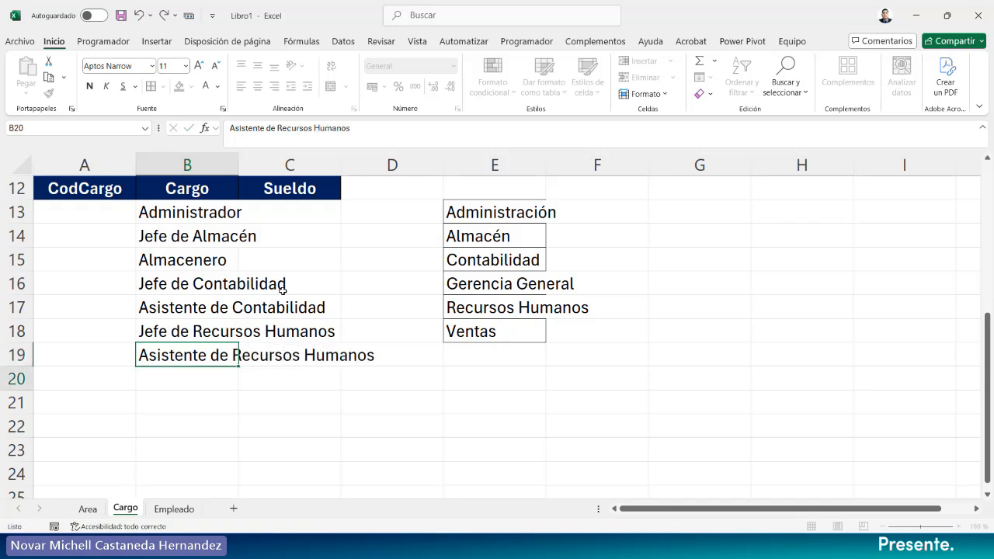
Enter the job titles Jefe de Ventas in B20 and Vendedor in B21.
{"action": "type", "text": "Je"}
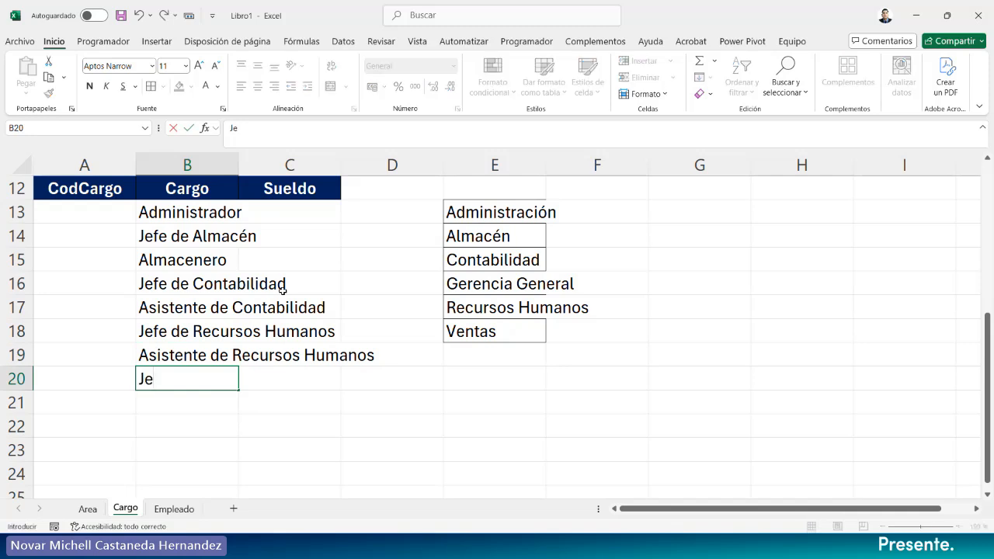
{"action": "type", "text": "fe de Ventas"}
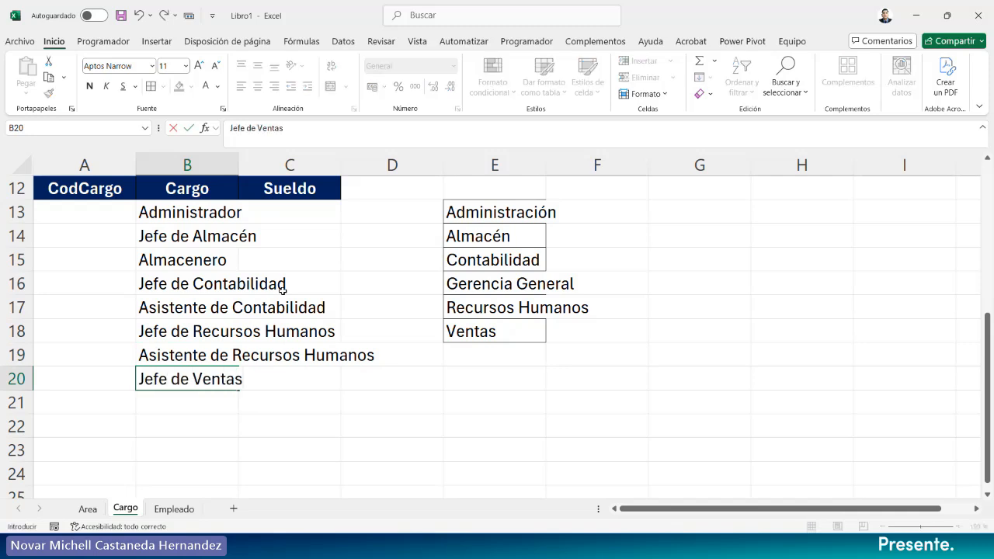
{"action": "key", "text": "Return"}
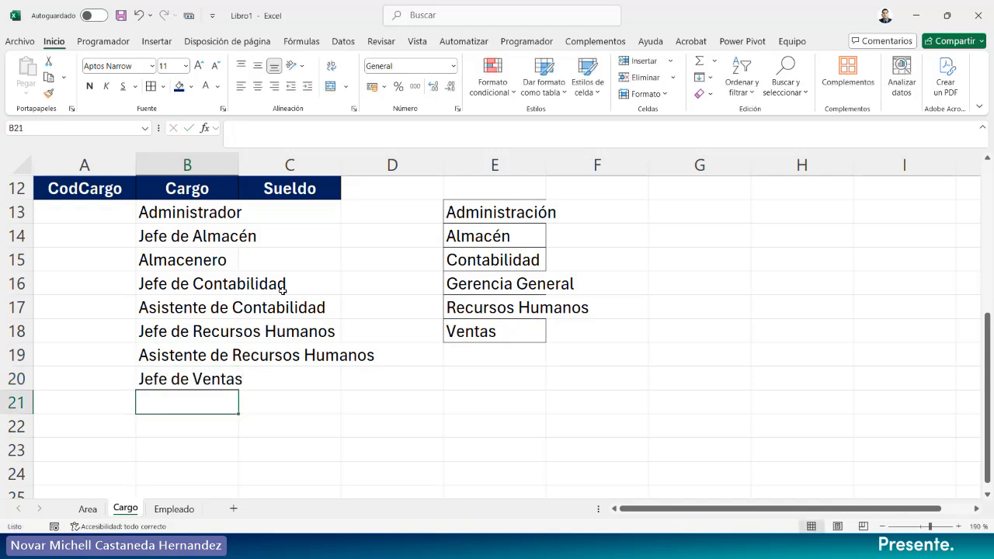
{"action": "type", "text": "Vendedor"}
{"action": "key", "text": "Return"}
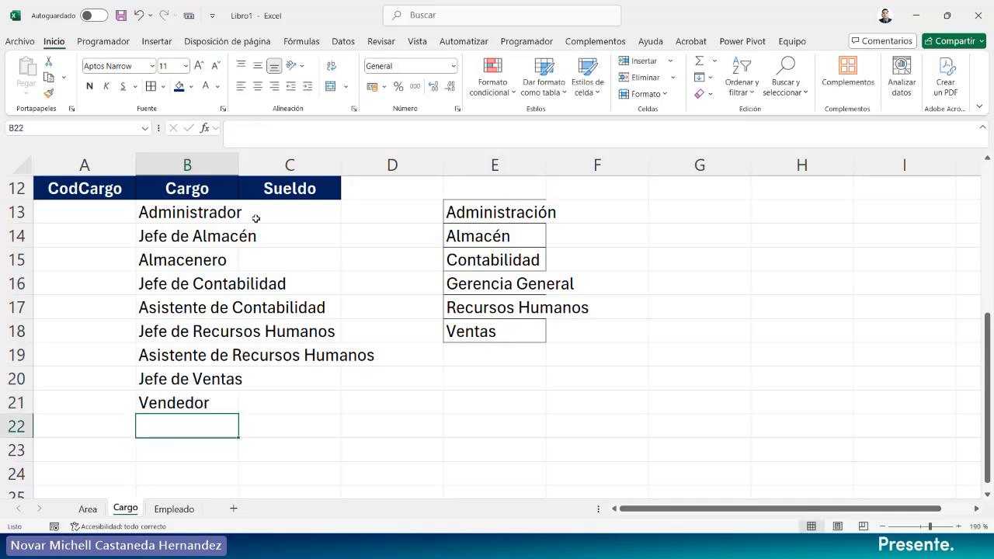
Apply all borders to A13:C21 and autofit the width of column B to the job titles.
{"action": "left_click_drag", "start_coordinate": [86, 211], "coordinate": [297, 402]}
{"action": "left_click", "coordinate": [152, 85]}
{"action": "left_click", "coordinate": [236, 260]}
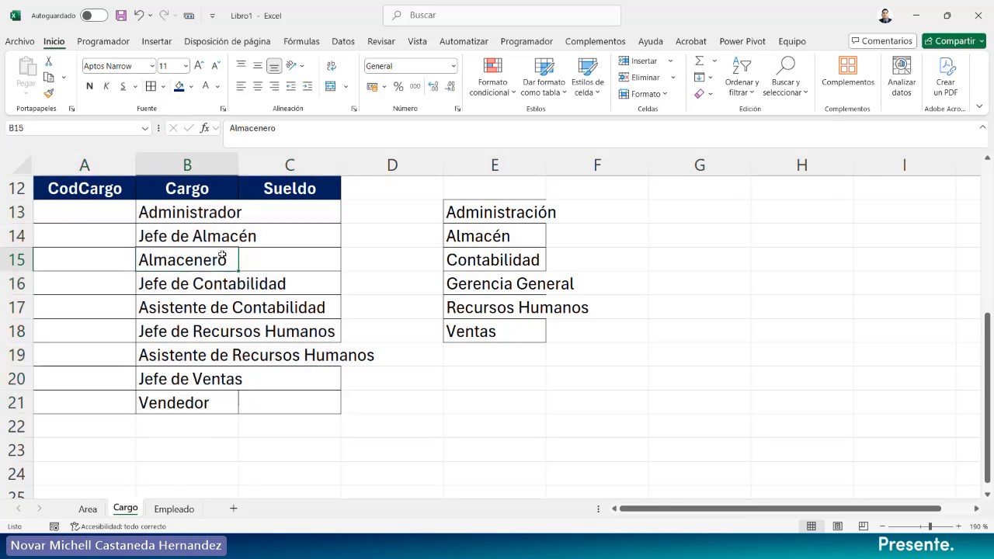
{"action": "double_click", "coordinate": [237, 165]}
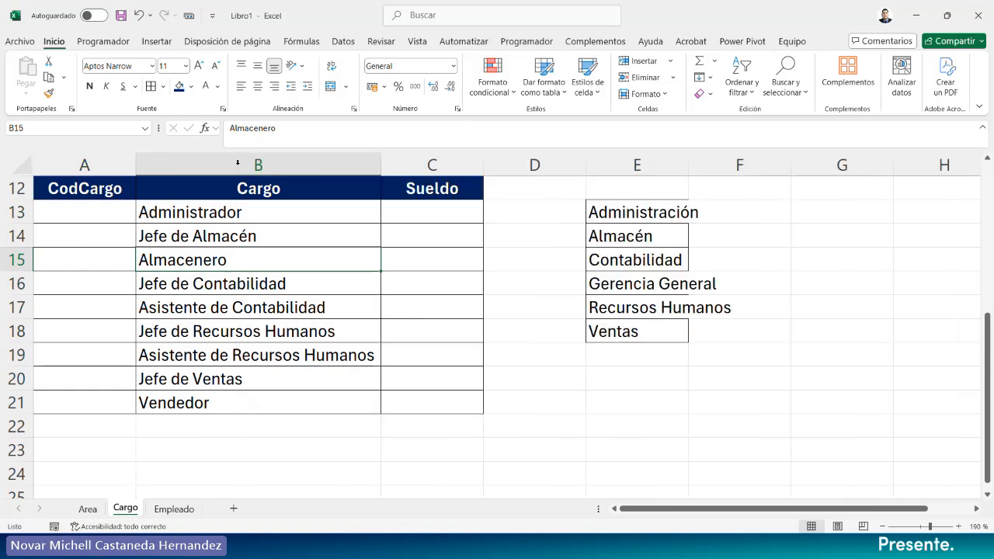
Delete column E holding the pasted area names from the Cargo sheet.
{"action": "left_click", "coordinate": [623, 164]}
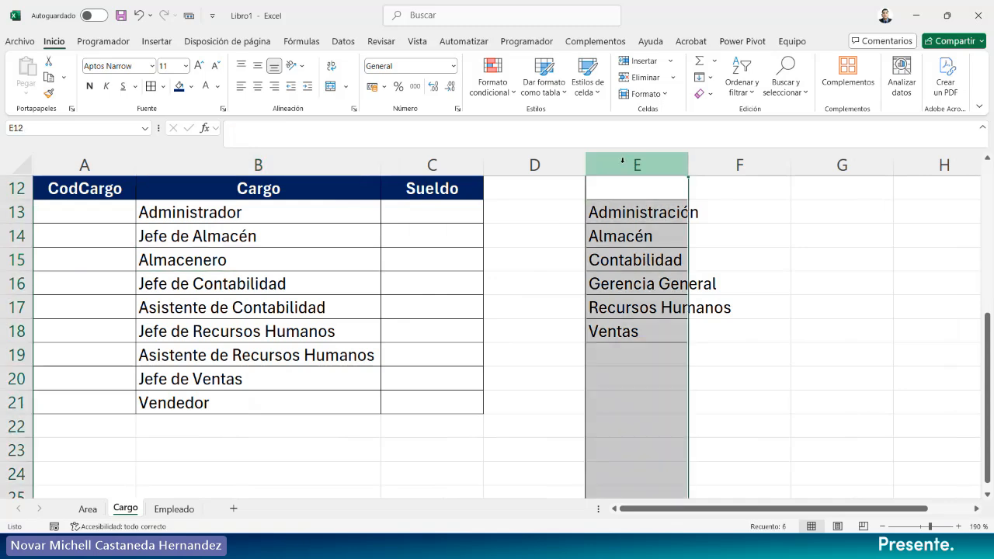
{"action": "right_click", "coordinate": [651, 166]}
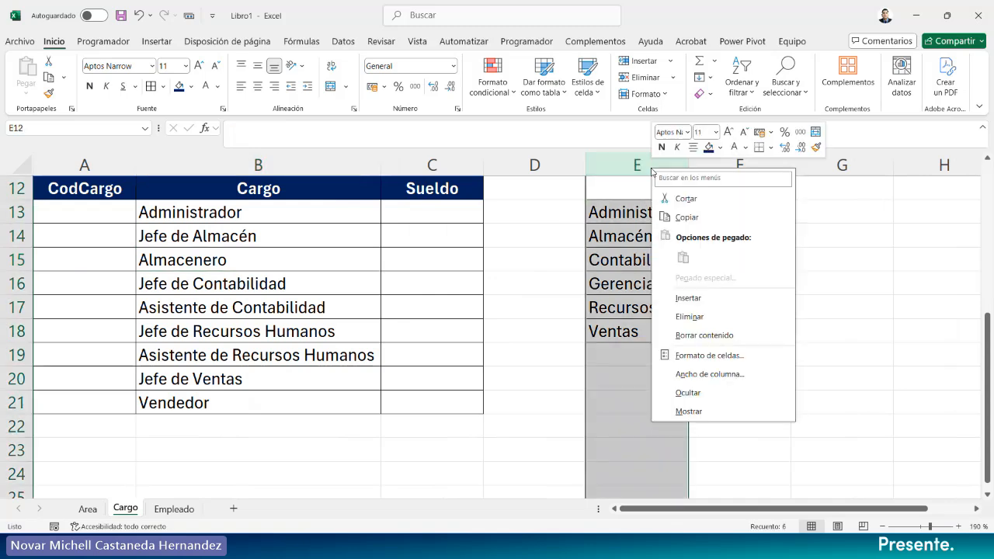
{"action": "left_click", "coordinate": [676, 317]}
{"action": "left_click", "coordinate": [659, 301]}
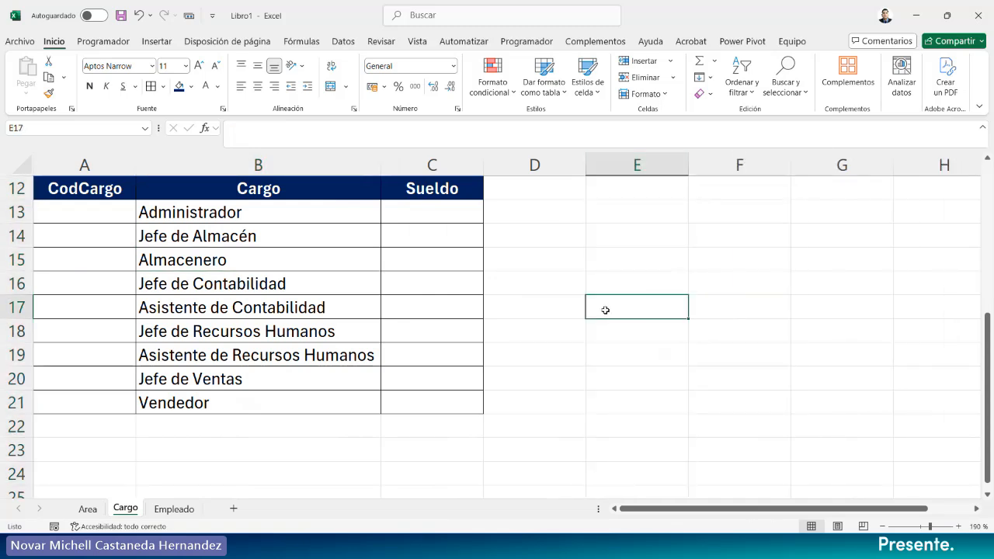
Enter the code CAR01 in A13, fill the series down to A21 and center the codes horizontally and vertically.
{"action": "left_click", "coordinate": [105, 212]}
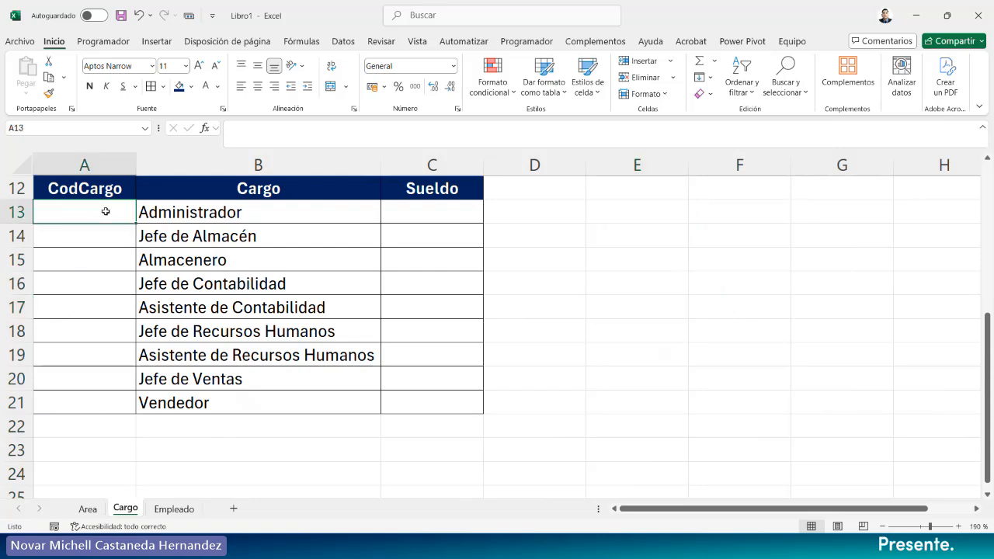
{"action": "type", "text": "CA"}
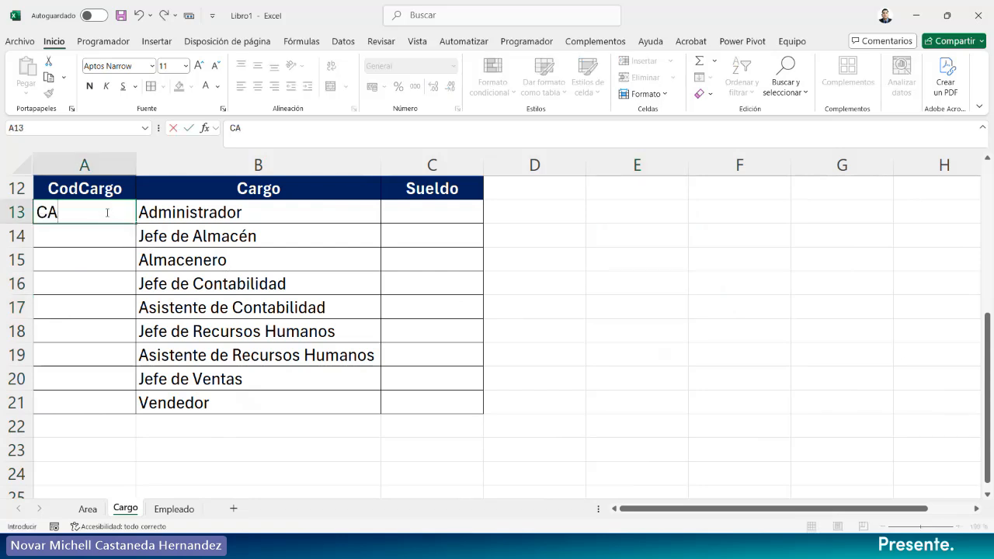
{"action": "type", "text": "R01"}
{"action": "key", "text": "Return"}
{"action": "left_click", "coordinate": [116, 213]}
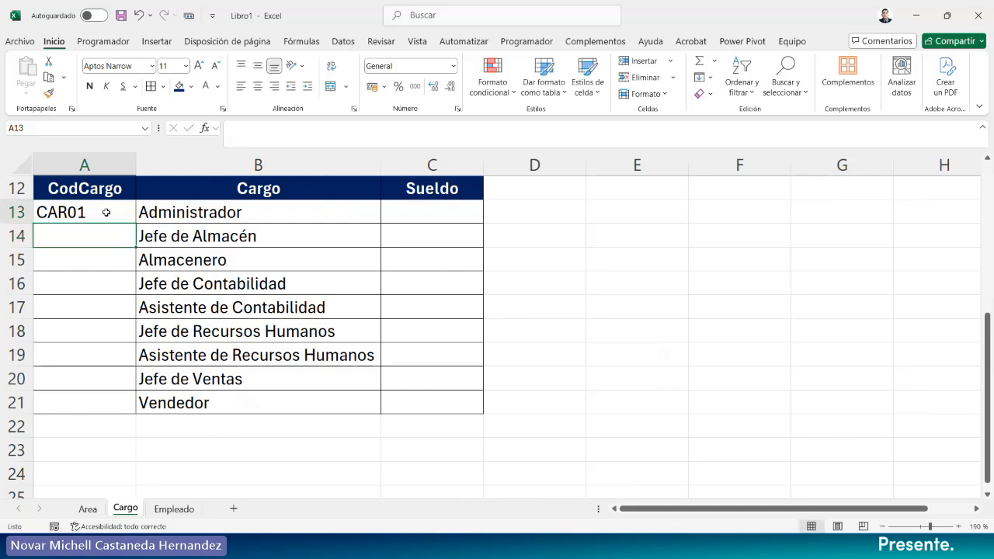
{"action": "double_click", "coordinate": [137, 224]}
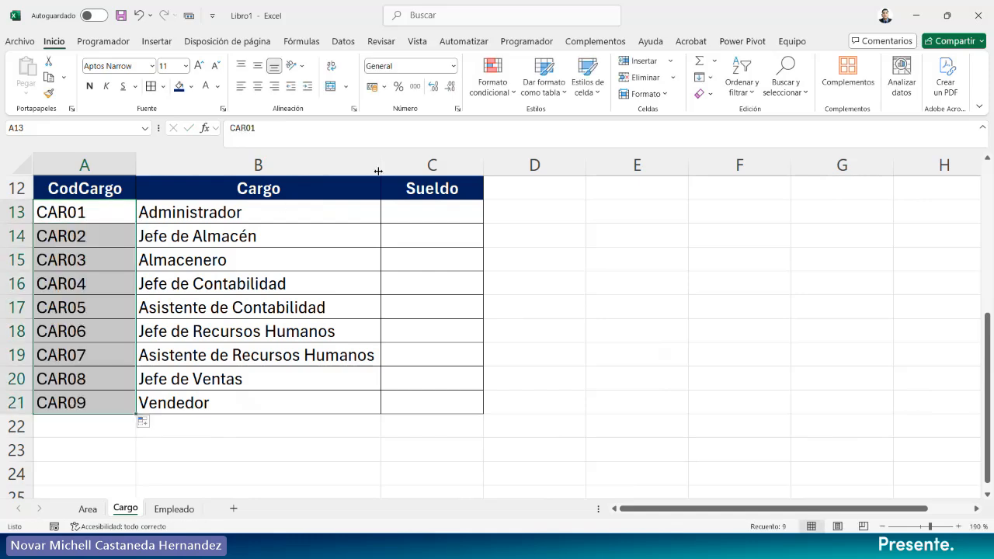
{"action": "left_click", "coordinate": [259, 87]}
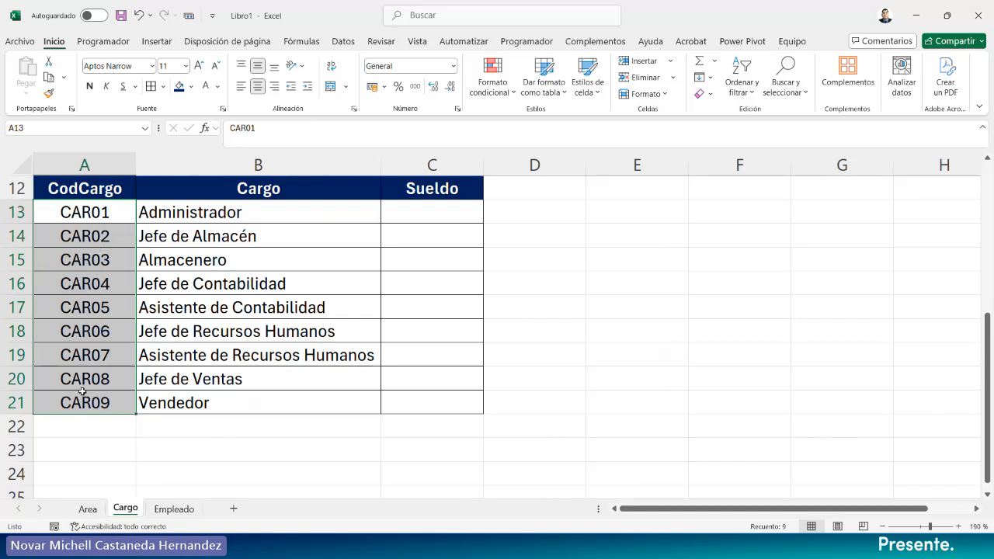
{"action": "left_click", "coordinate": [191, 441]}
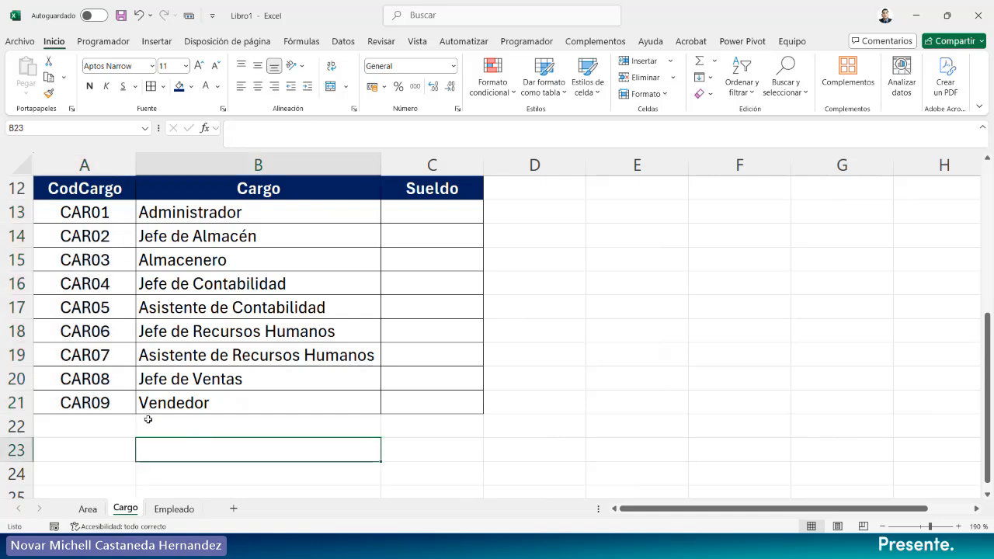
{"action": "left_click", "coordinate": [88, 508]}
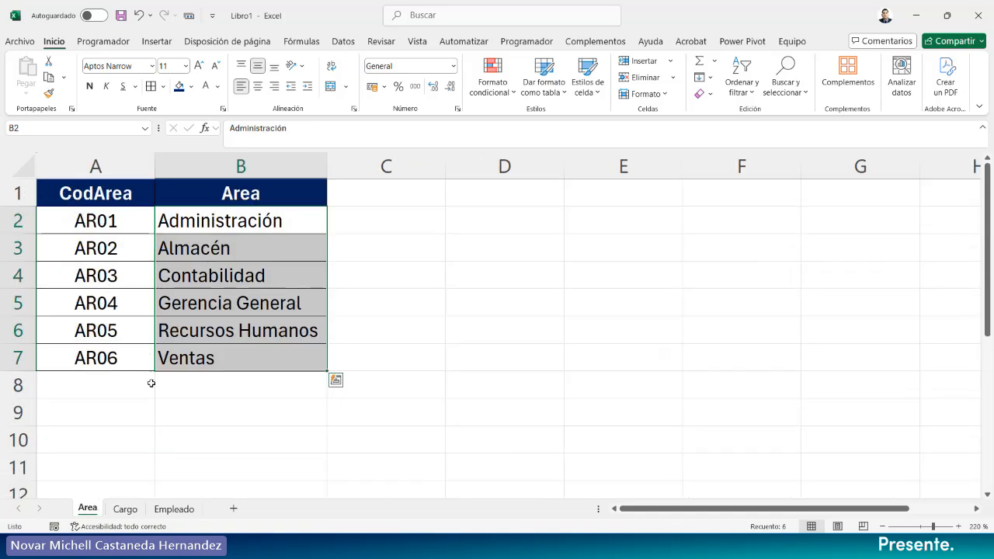
{"action": "left_click", "coordinate": [125, 509]}
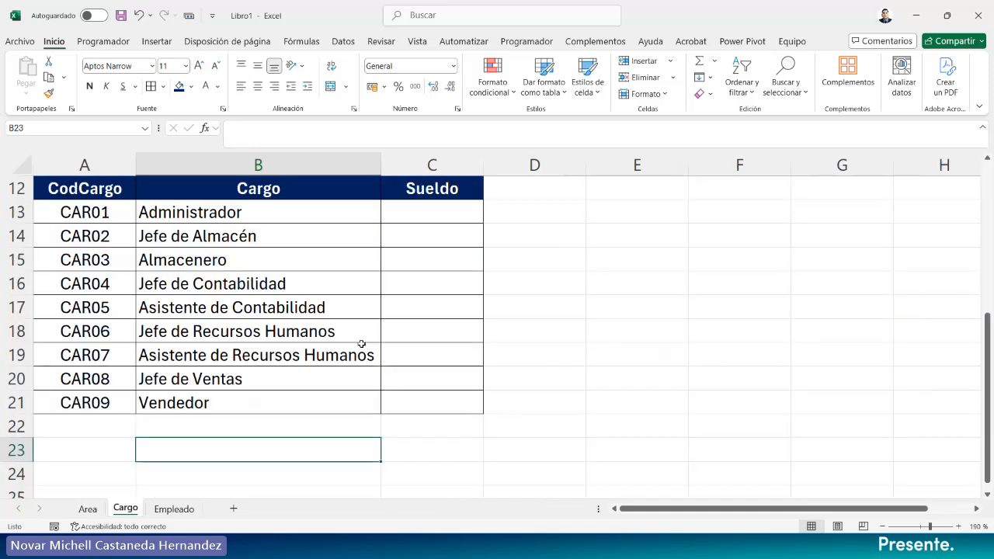
{"action": "left_click", "coordinate": [654, 306]}
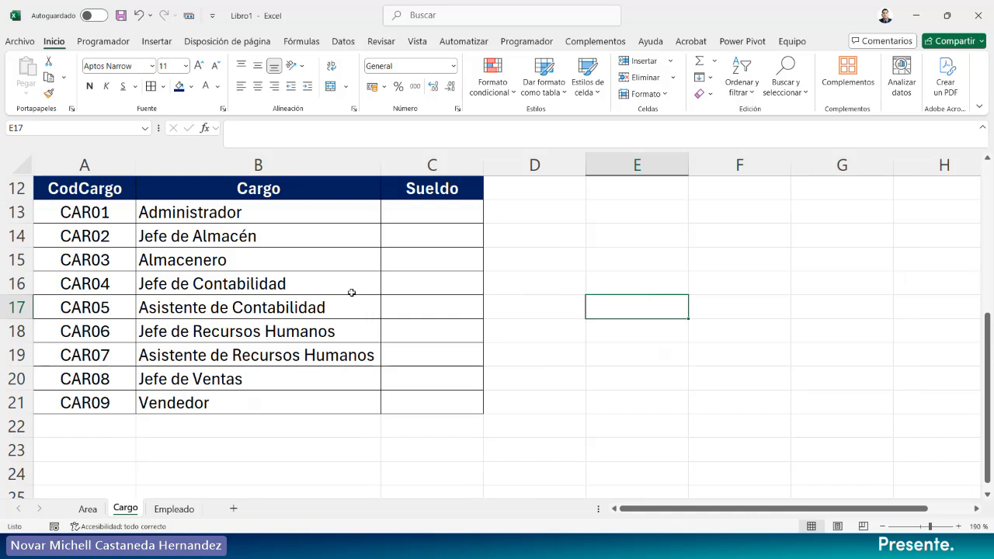
Sort the Cargo table from A to Z by the Cargo column using a filter on A12:C12, then remove the filter.
{"action": "left_click_drag", "start_coordinate": [115, 188], "coordinate": [396, 189]}
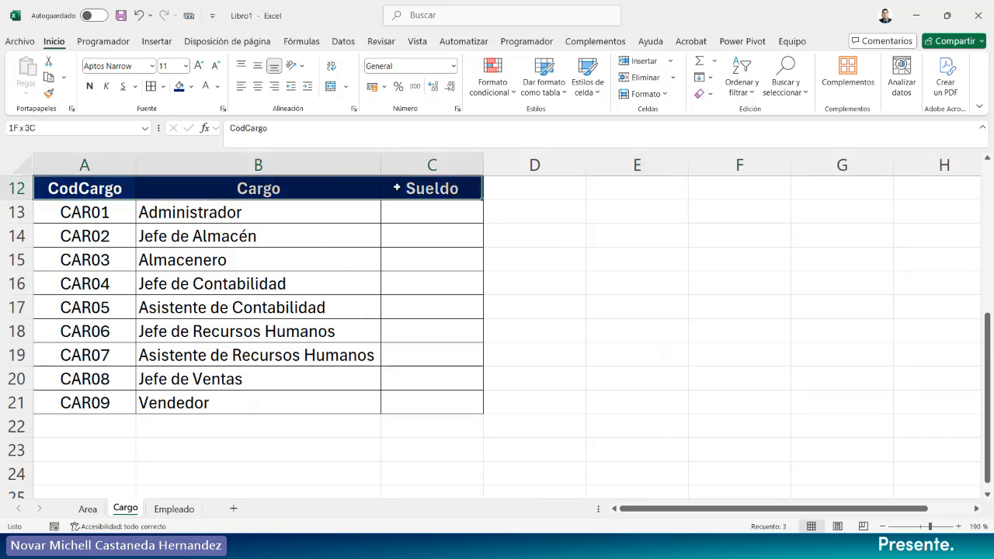
{"action": "left_click", "coordinate": [345, 44]}
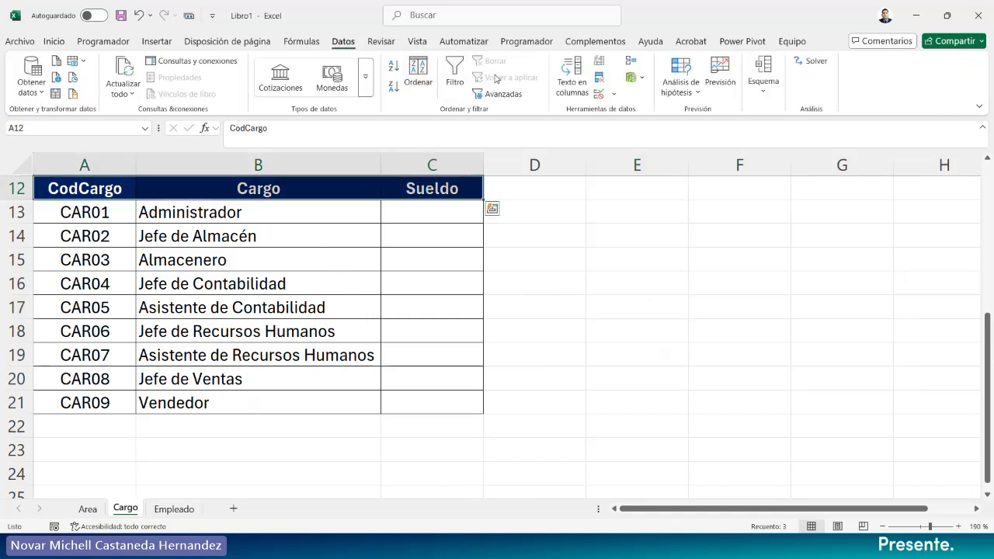
{"action": "left_click", "coordinate": [454, 78]}
{"action": "left_click", "coordinate": [374, 193]}
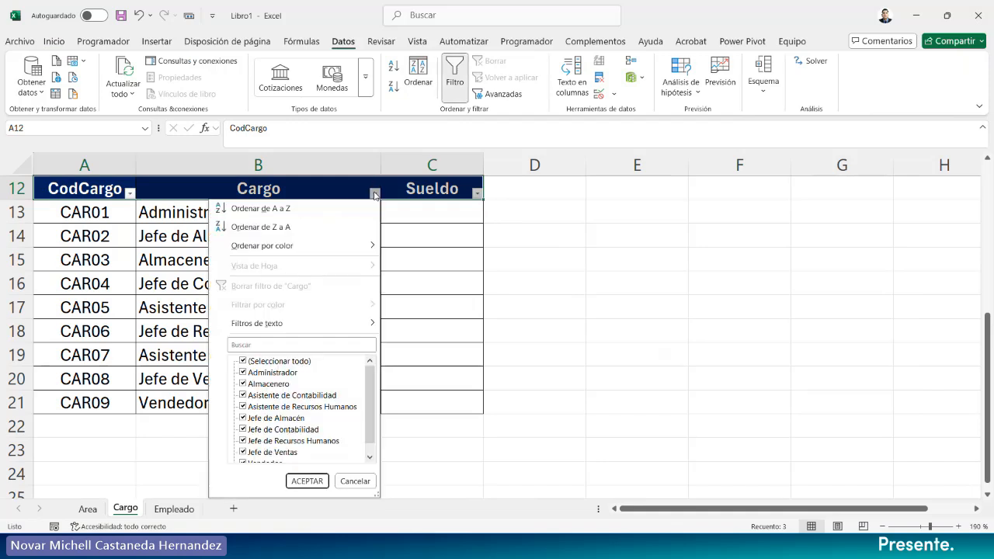
{"action": "left_click", "coordinate": [269, 210]}
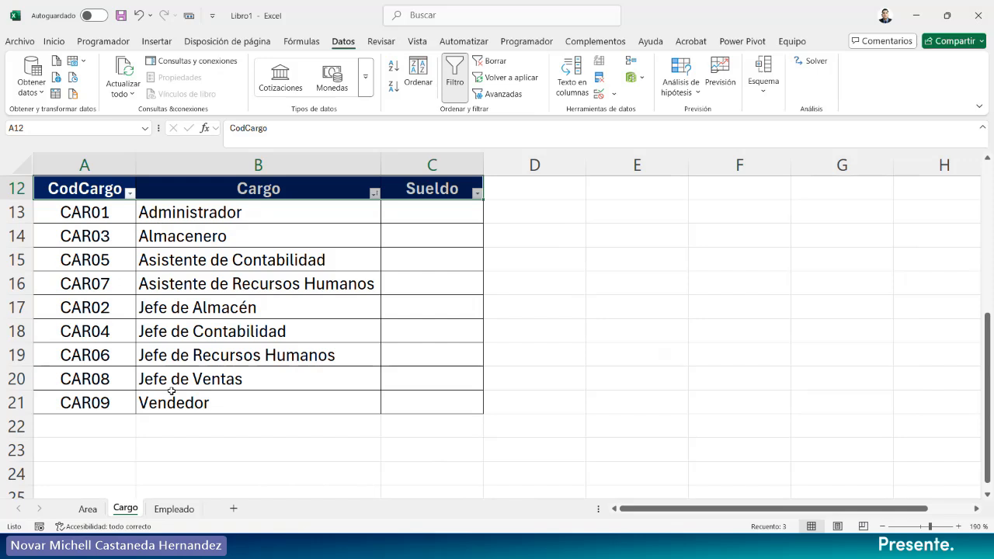
{"action": "left_click", "coordinate": [455, 78]}
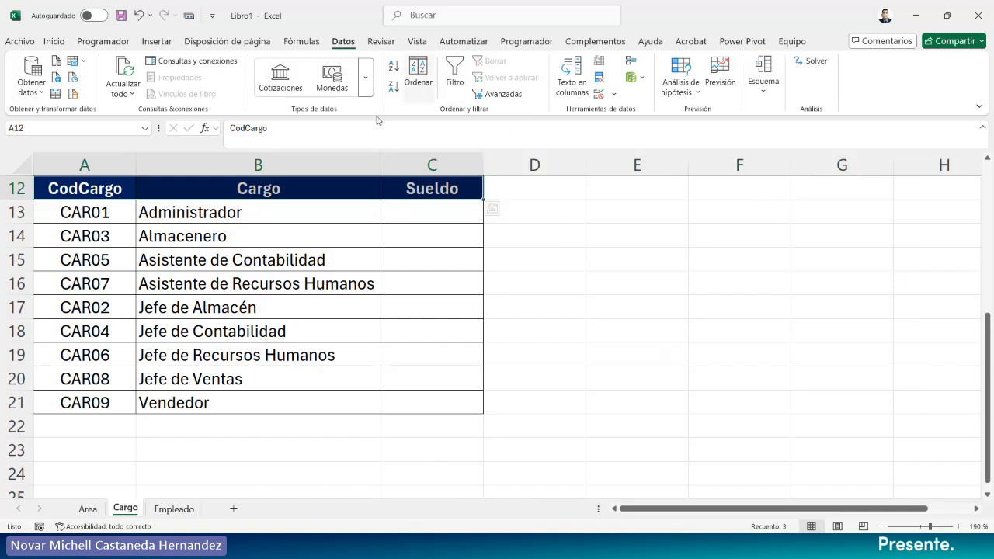
{"action": "left_click", "coordinate": [575, 274]}
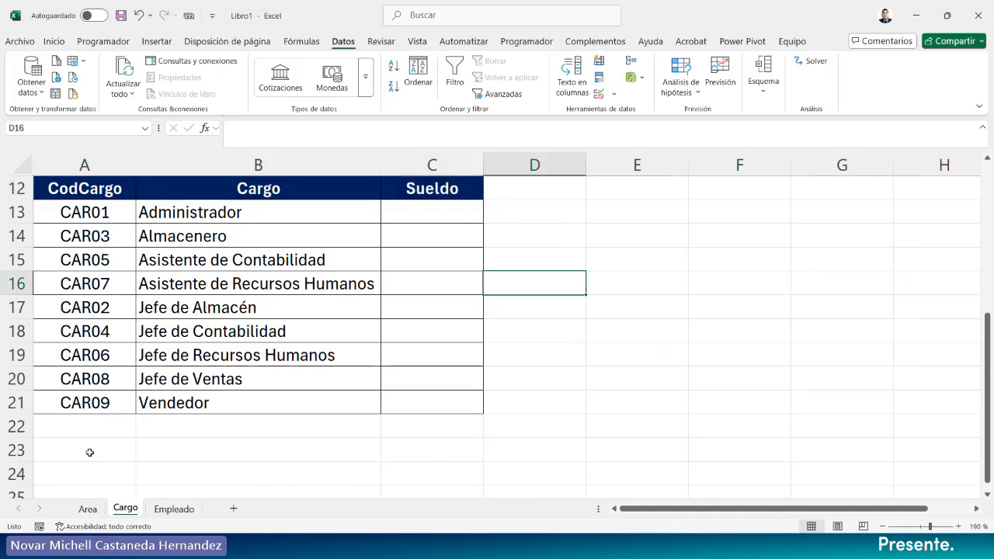
Refill the CodCargo series from CAR01 in A13 down to A21 so the codes run consecutively.
{"action": "left_click", "coordinate": [122, 216]}
{"action": "double_click", "coordinate": [136, 224]}
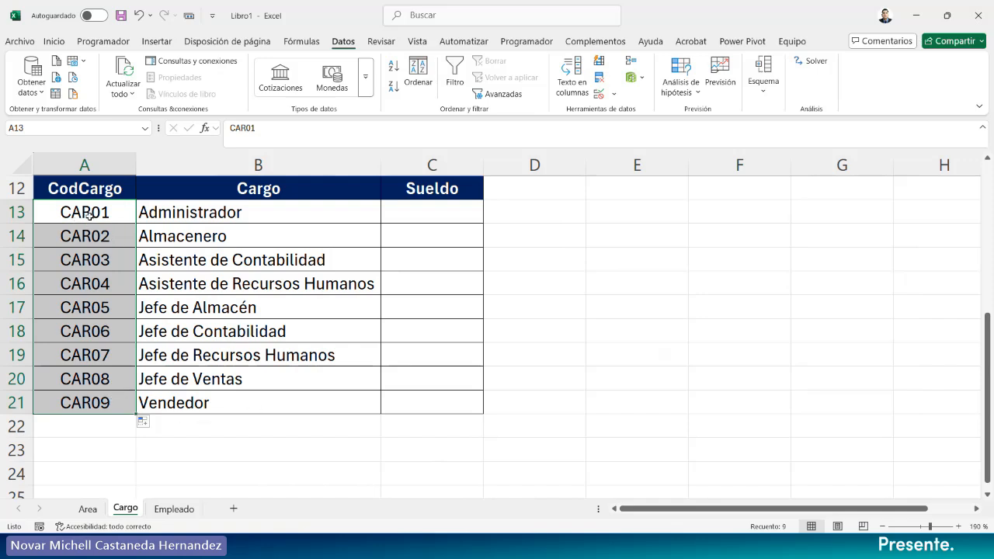
Enter the salaries 4000, 2500, 2200 and 2450 in C13:C16 of the Sueldo column.
{"action": "left_click", "coordinate": [544, 263]}
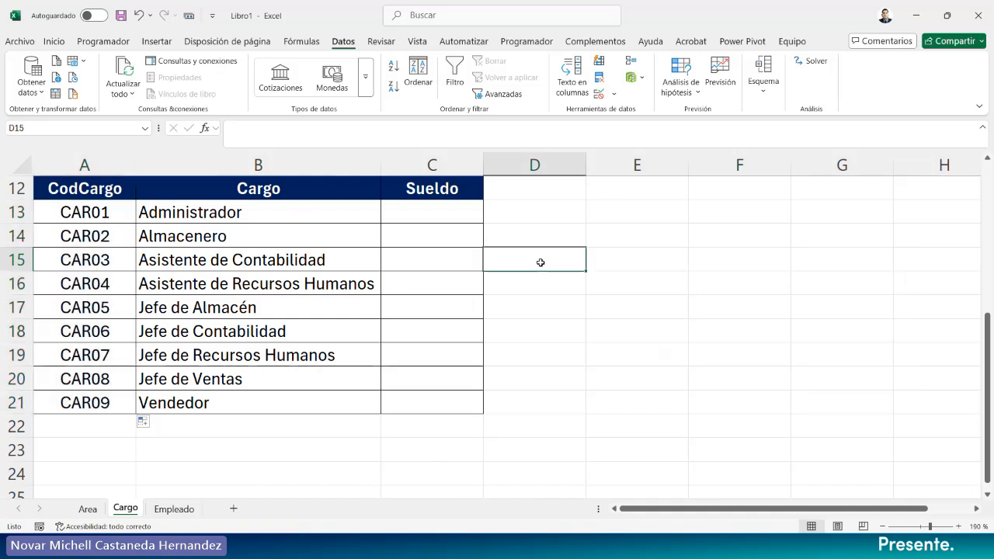
{"action": "left_click", "coordinate": [425, 212]}
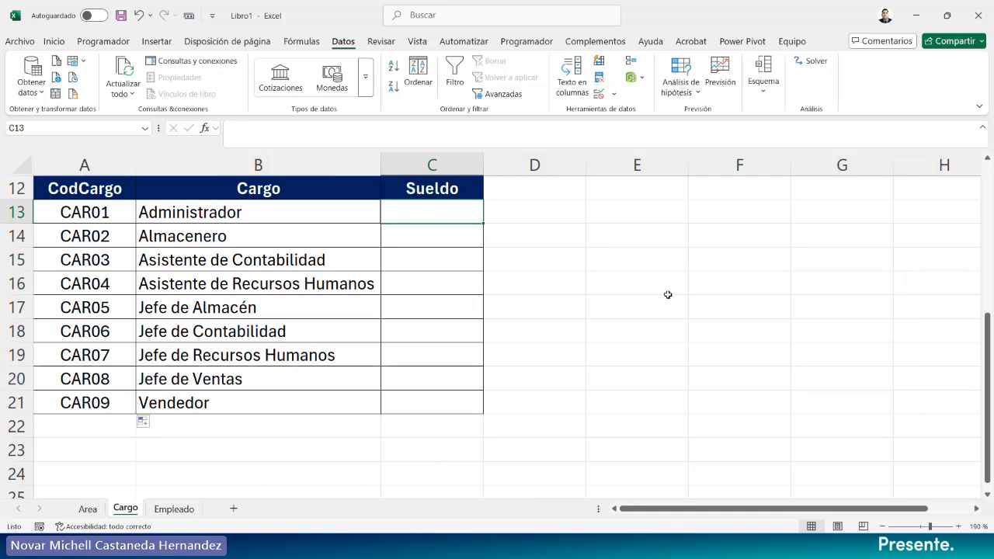
{"action": "type", "text": "4000"}
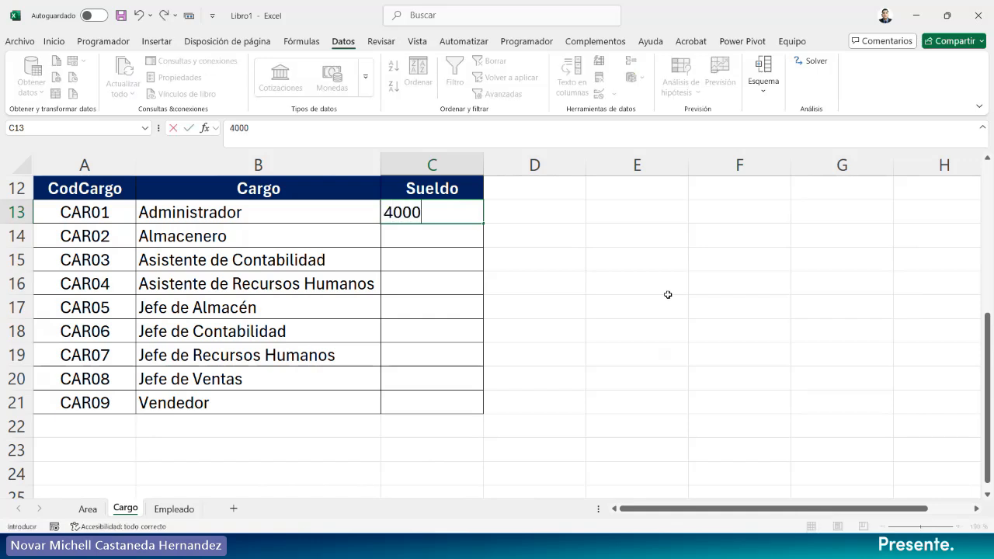
{"action": "key", "text": "Return"}
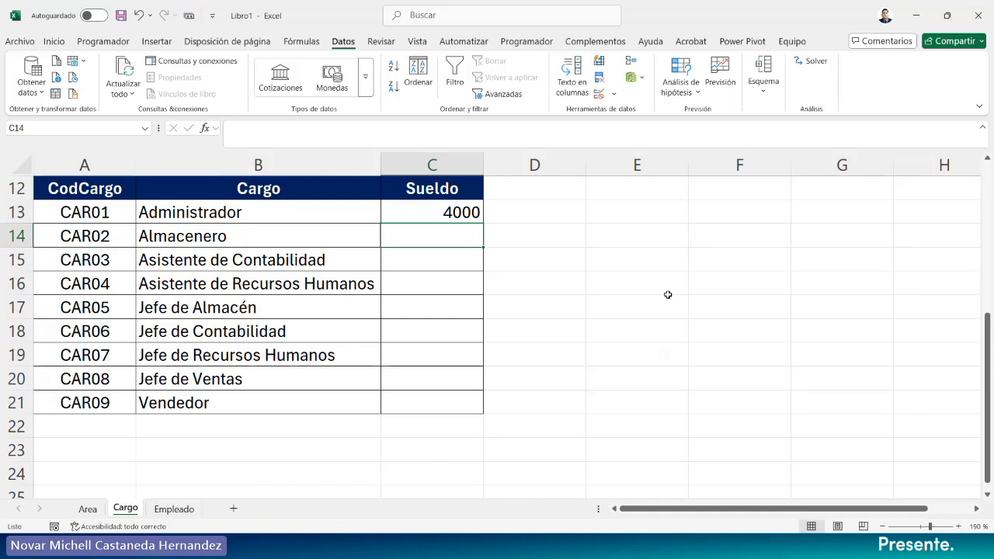
{"action": "type", "text": "2500"}
{"action": "key", "text": "Return"}
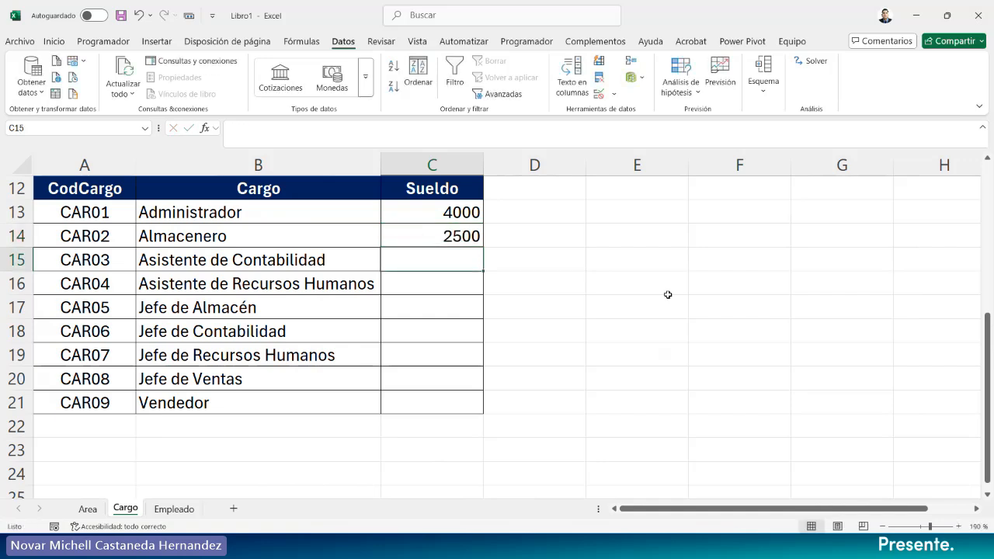
{"action": "type", "text": "2200"}
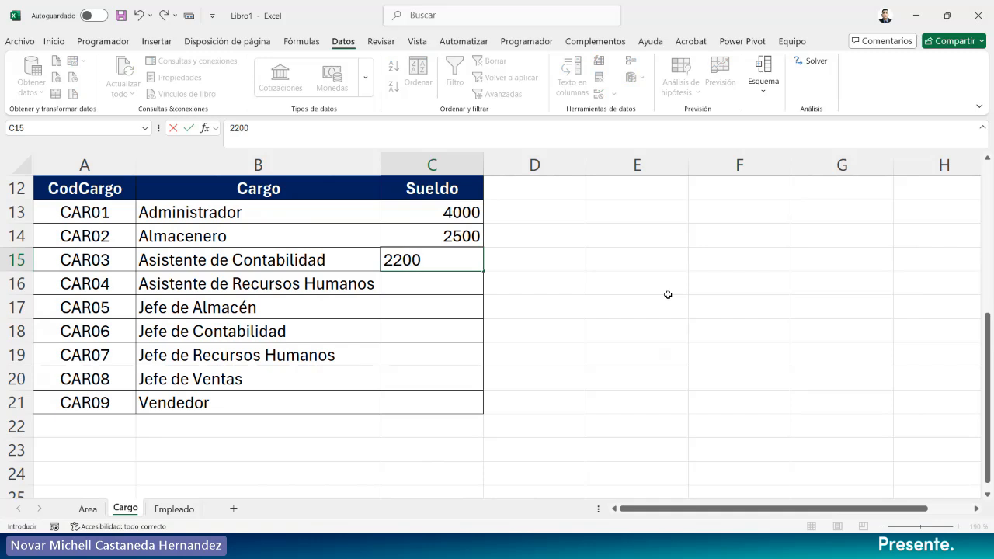
{"action": "key", "text": "Return"}
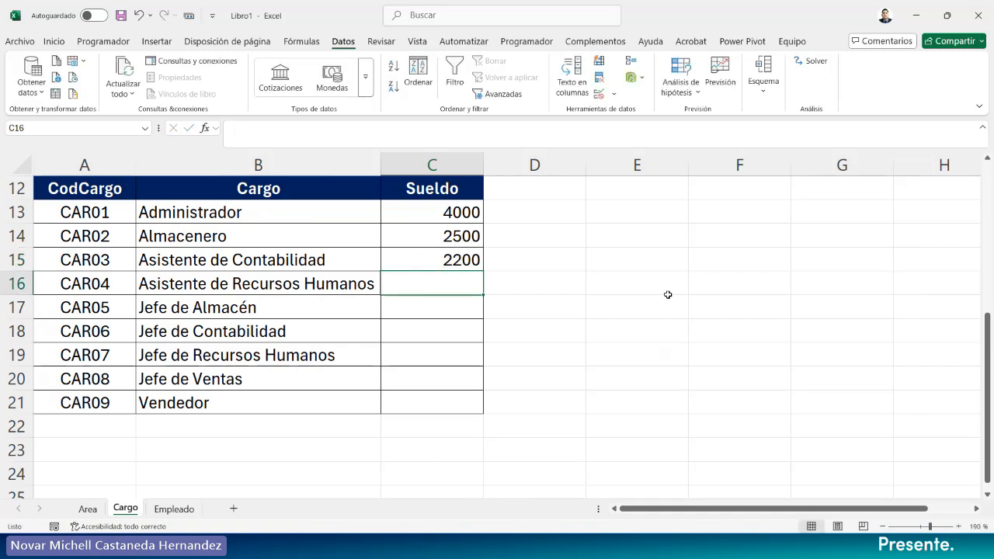
{"action": "type", "text": "2450"}
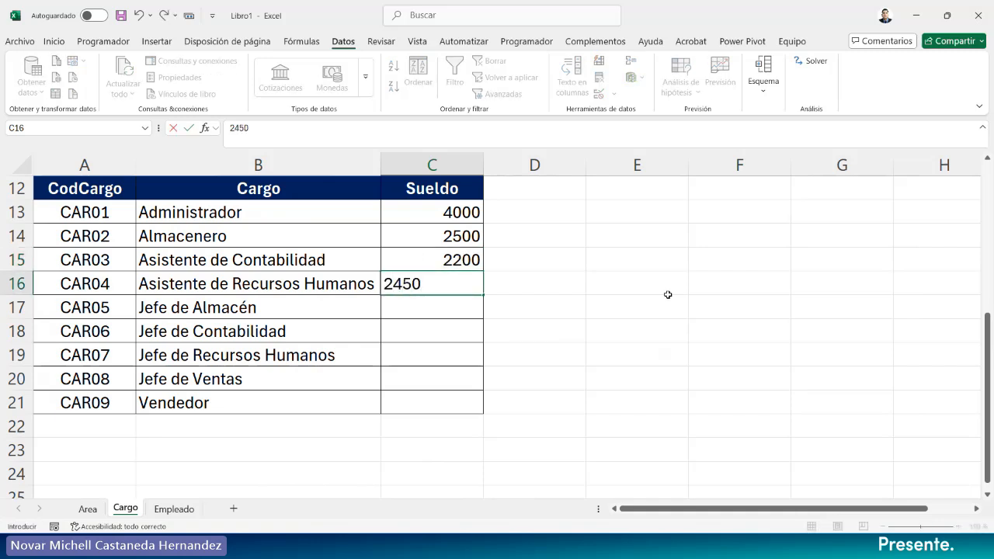
{"action": "key", "text": "Return"}
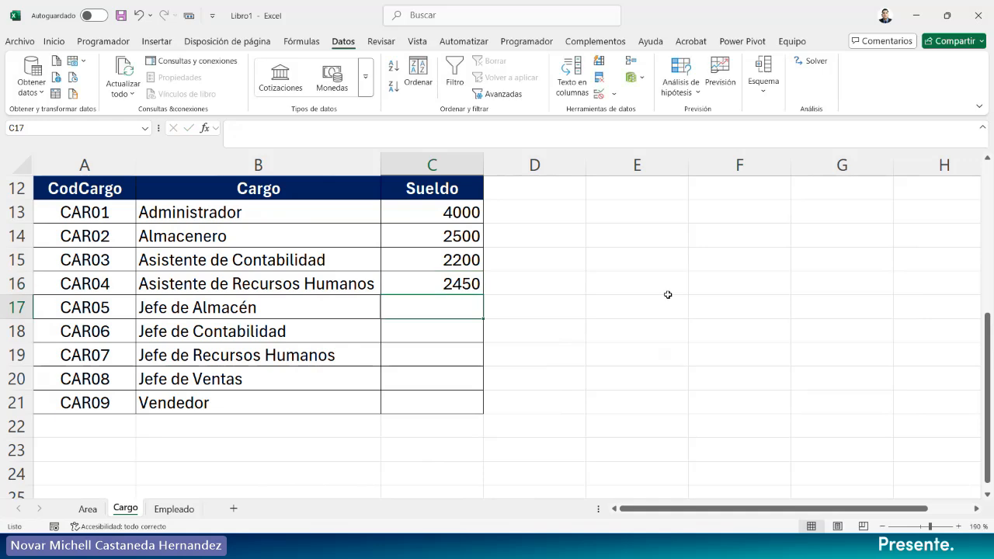
Enter the salaries 3500, 3800, 3850, 3250 and 1800 in C17:C21 of the Sueldo column.
{"action": "type", "text": "3500"}
{"action": "key", "text": "Return"}
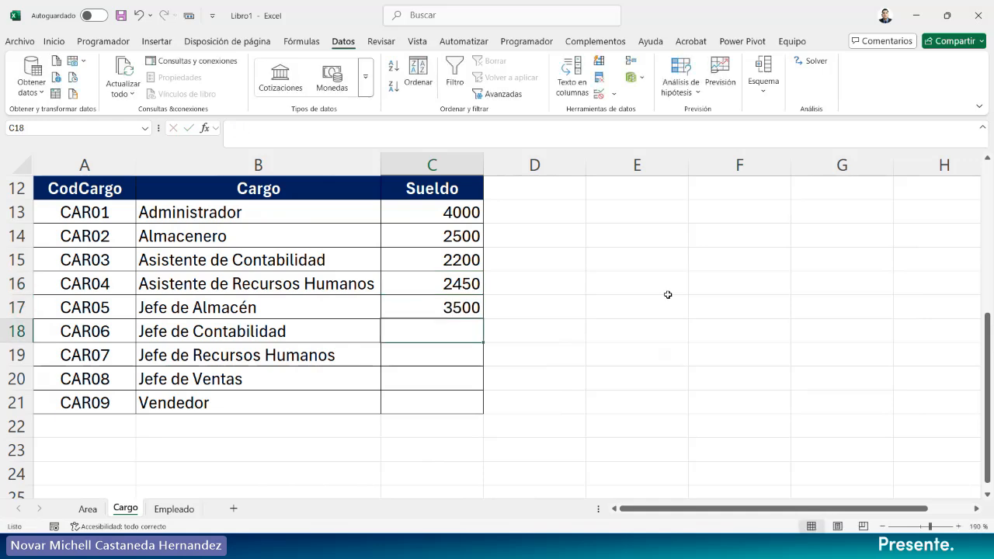
{"action": "type", "text": "3800"}
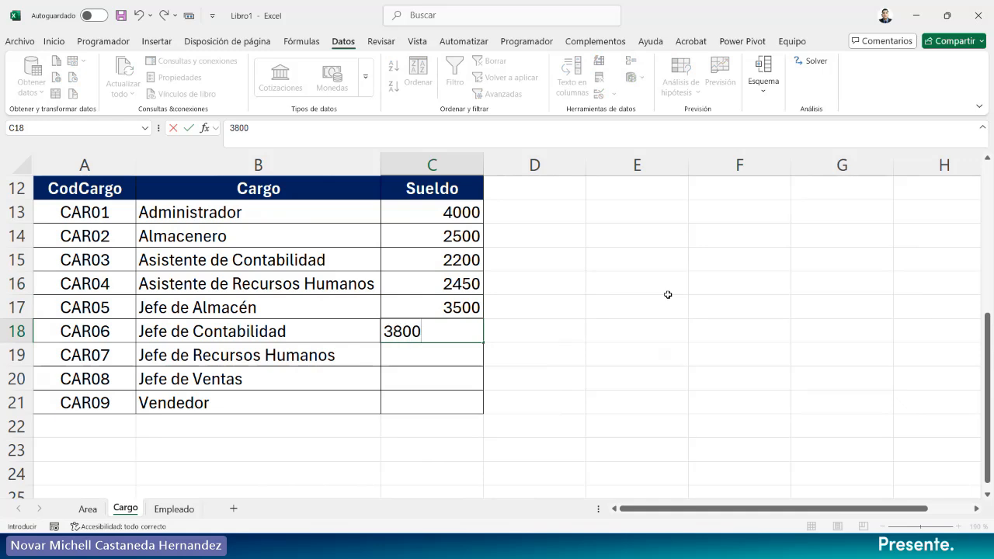
{"action": "key", "text": "Return"}
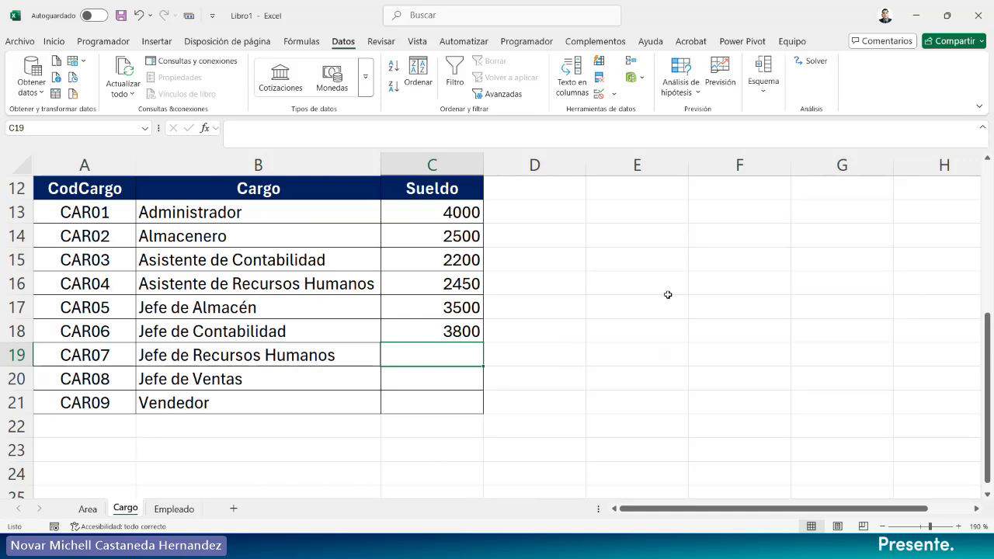
{"action": "type", "text": "3852"}
{"action": "key", "text": "BackSpace"}
{"action": "type", "text": "0"}
{"action": "key", "text": "Return"}
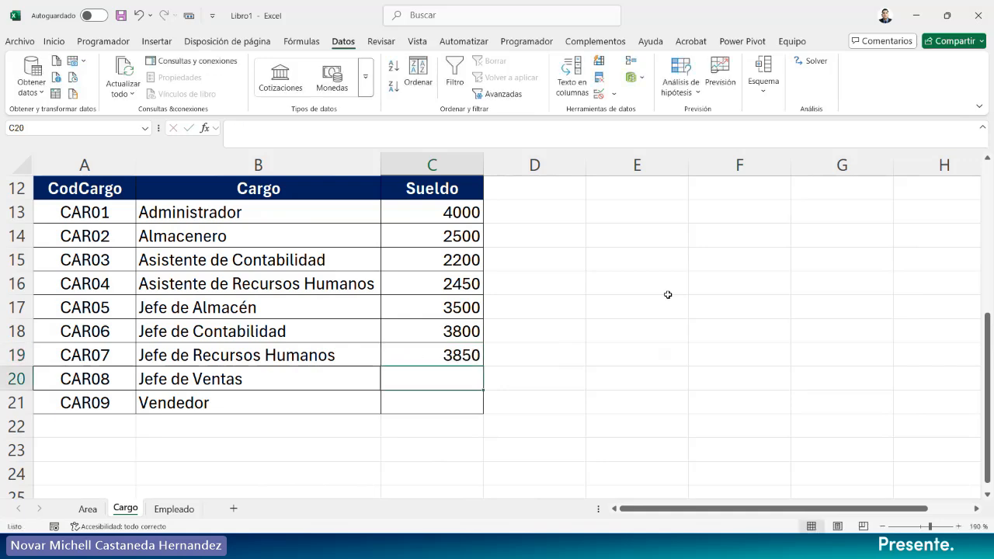
{"action": "type", "text": "3250"}
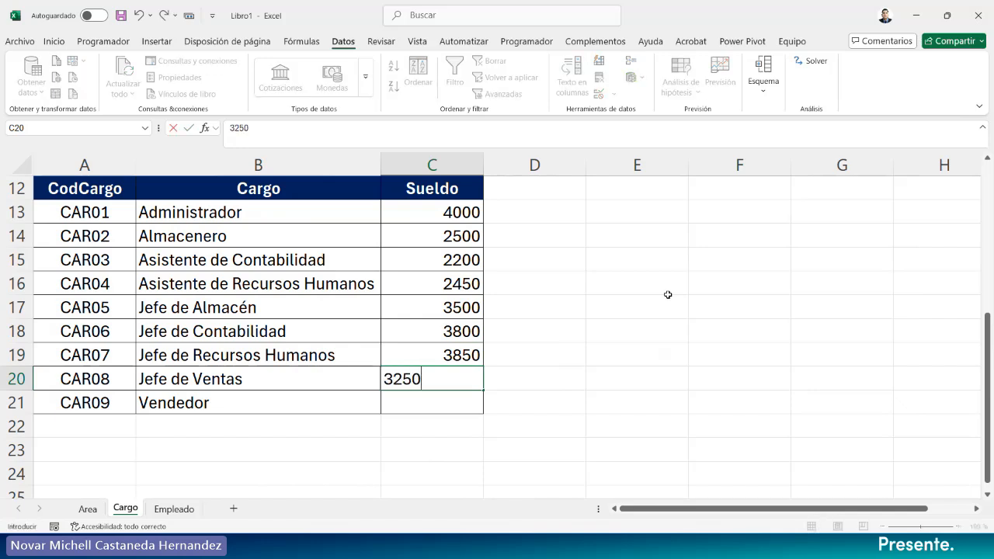
{"action": "key", "text": "Return"}
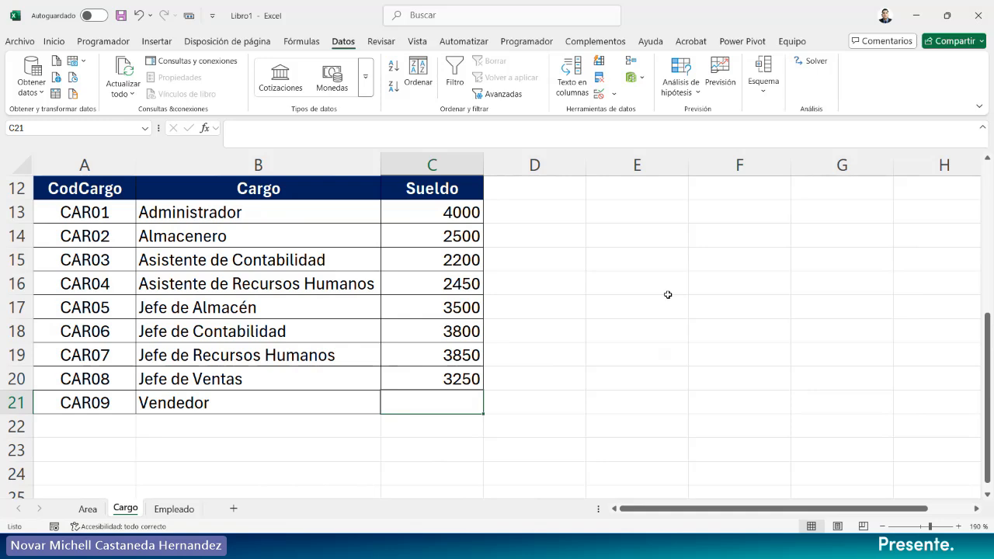
{"action": "type", "text": "1800"}
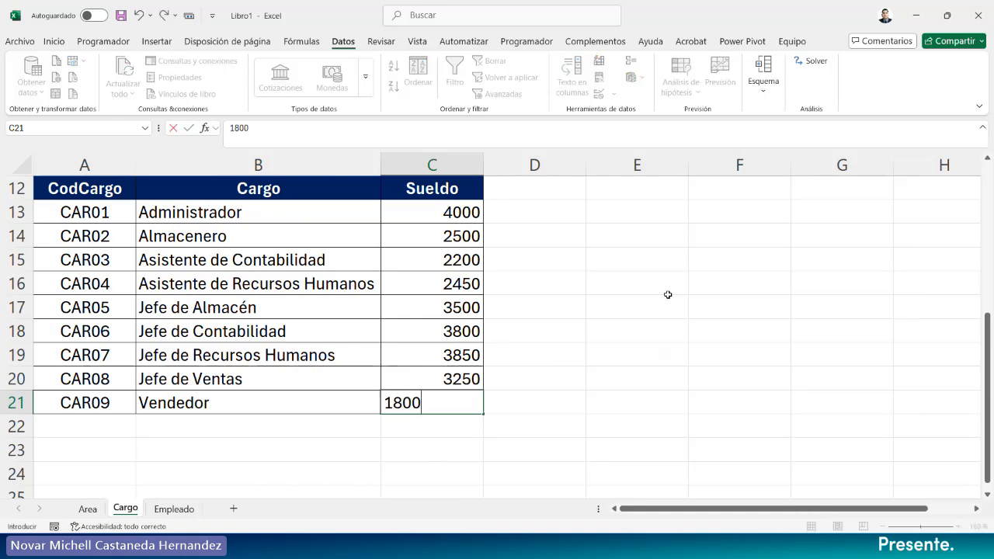
{"action": "key", "text": "Return"}
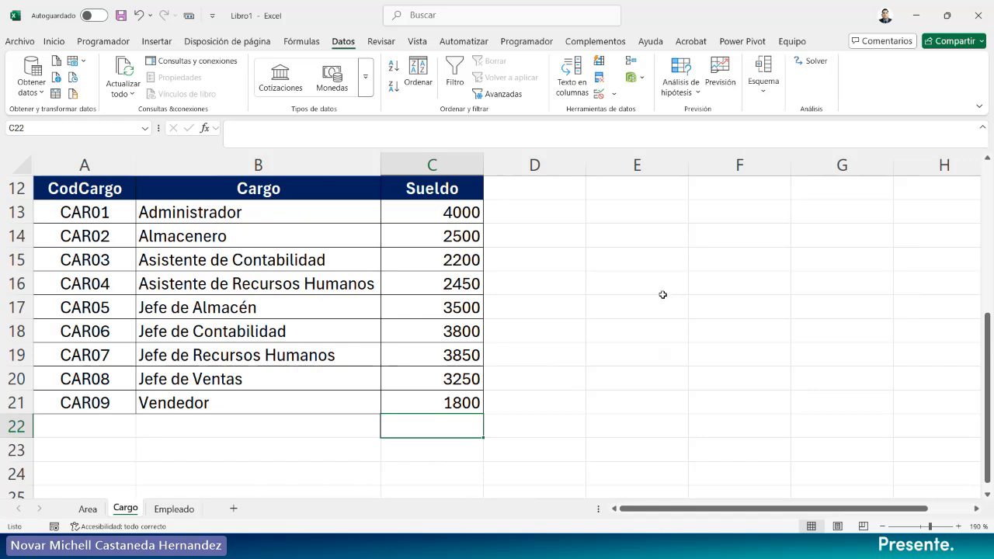
{"action": "left_click", "coordinate": [662, 292]}
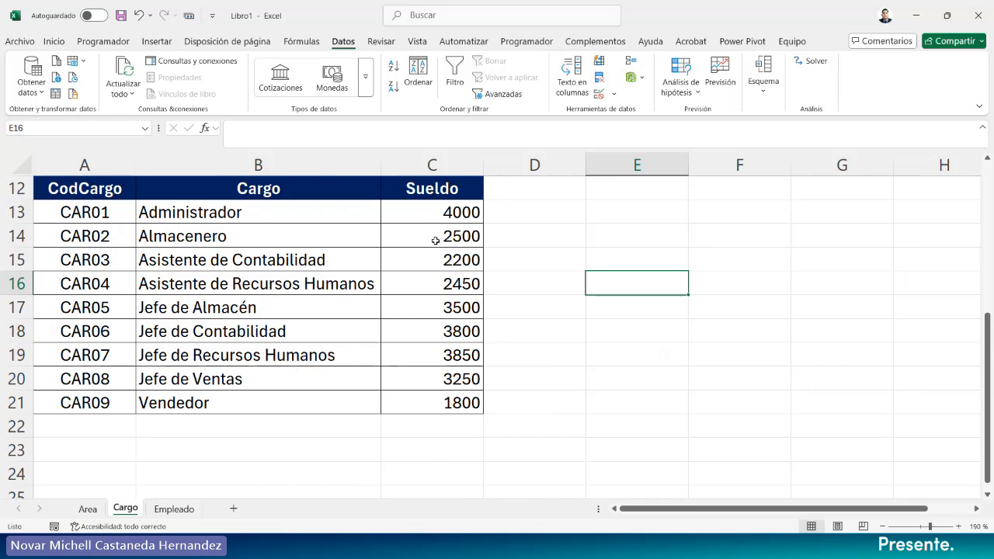
{"action": "left_click", "coordinate": [418, 195]}
{"action": "left_click", "coordinate": [419, 209]}
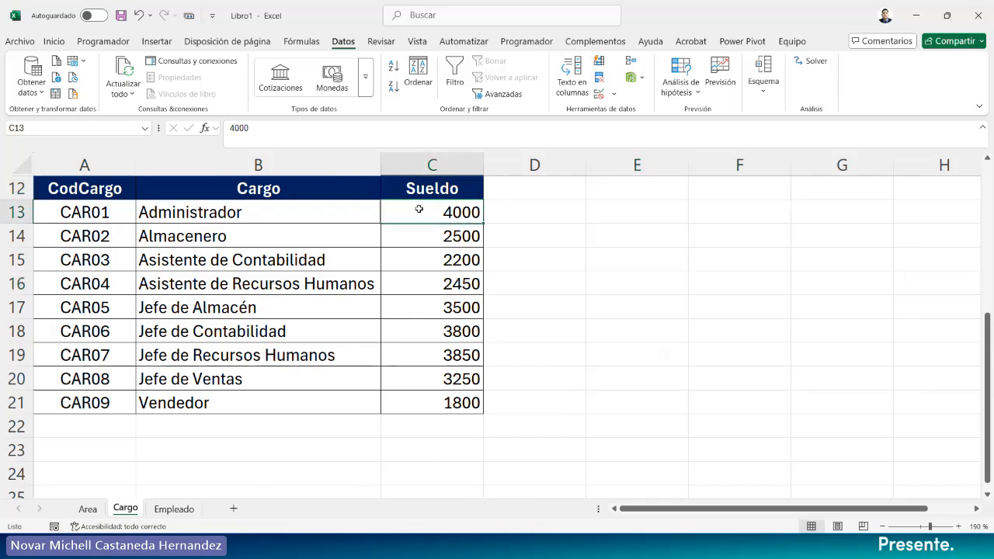
{"action": "left_click_drag", "start_coordinate": [419, 209], "coordinate": [419, 404]}
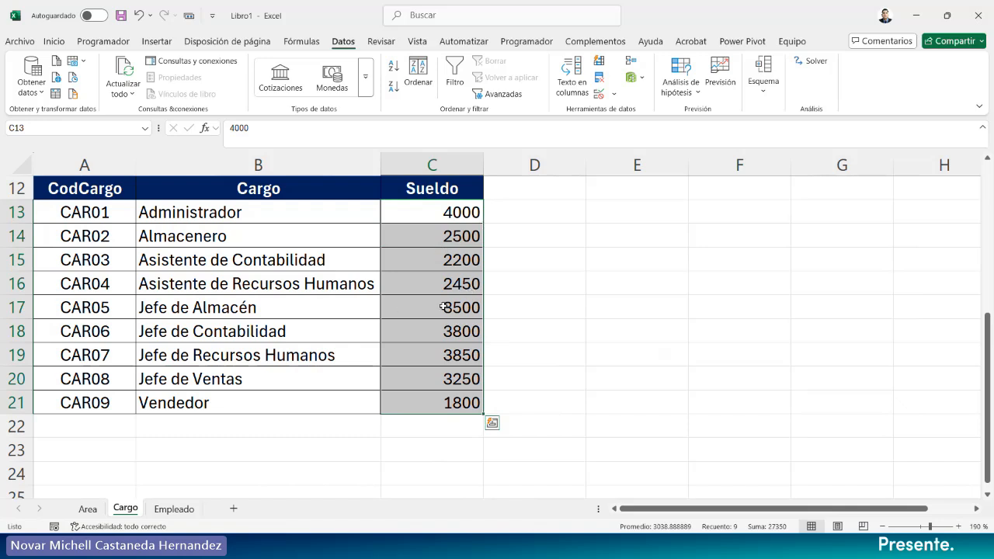
{"action": "right_click", "coordinate": [415, 258]}
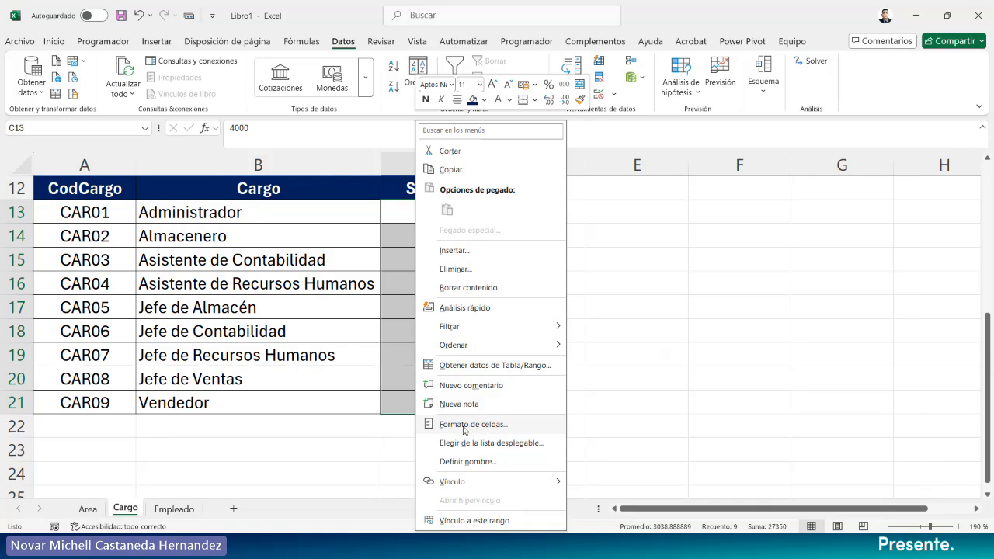
{"action": "left_click", "coordinate": [673, 316]}
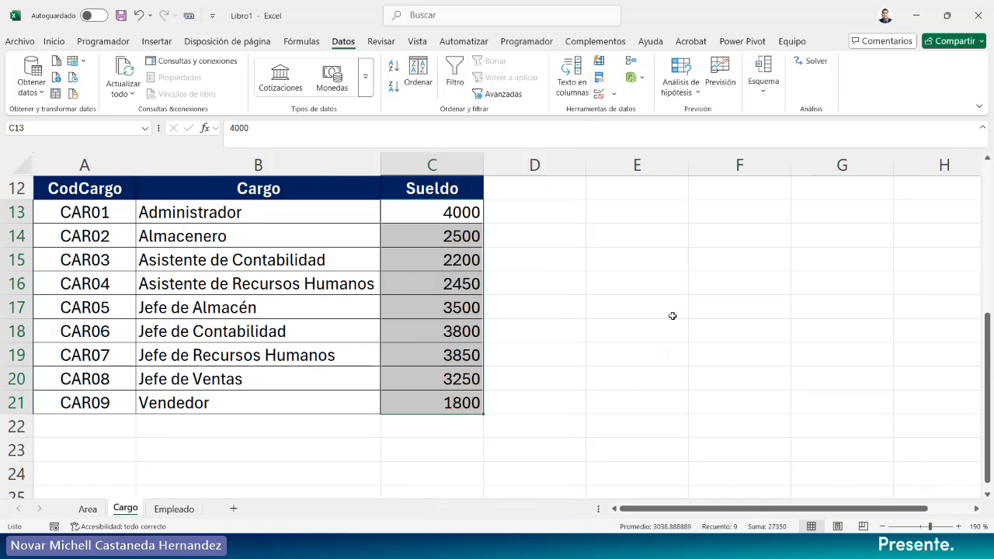
Format the salaries in C13:C21 with the Contabilidad number format and the S/ Español (Perú) symbol.
{"action": "left_click", "coordinate": [412, 213]}
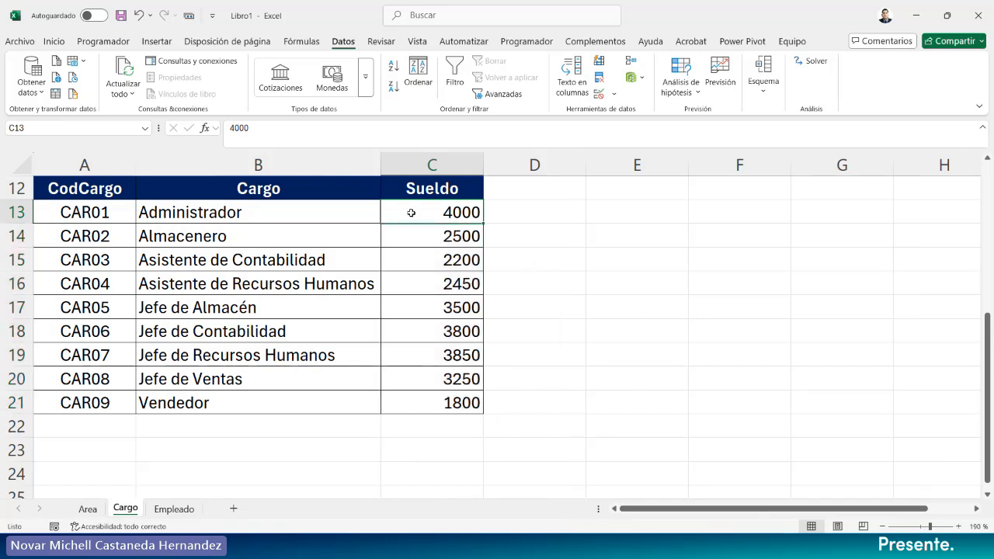
{"action": "left_click_drag", "start_coordinate": [411, 213], "coordinate": [408, 399]}
{"action": "right_click", "coordinate": [435, 264]}
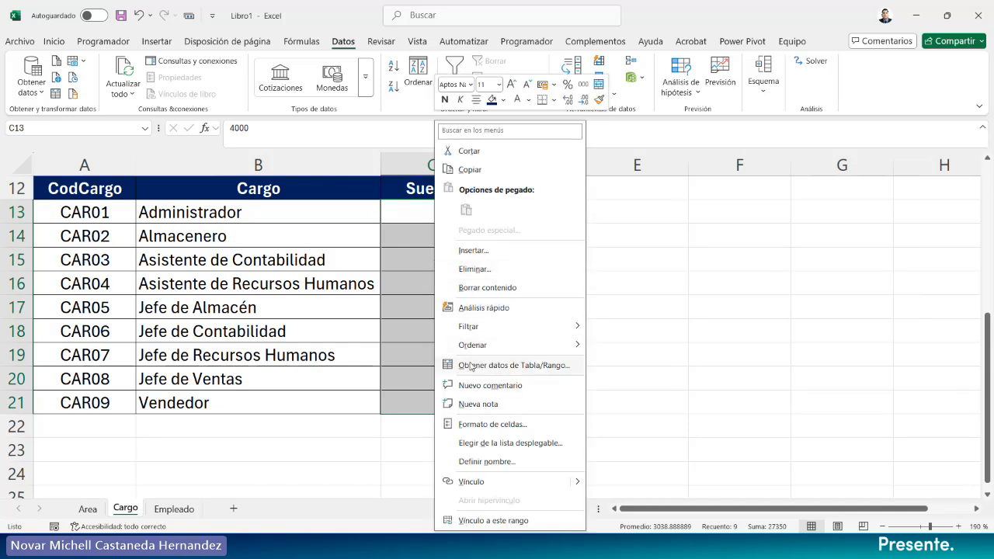
{"action": "left_click", "coordinate": [505, 425]}
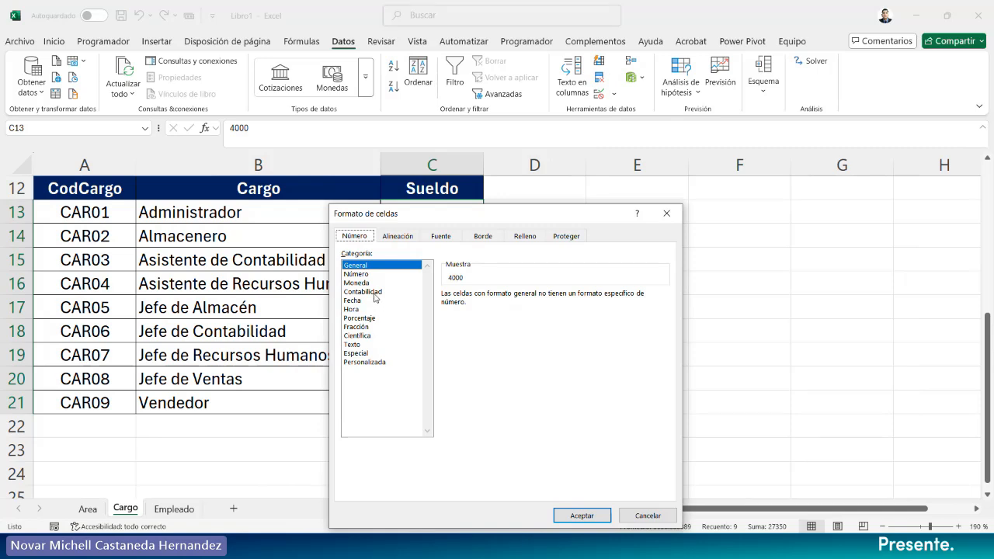
{"action": "left_click", "coordinate": [365, 292]}
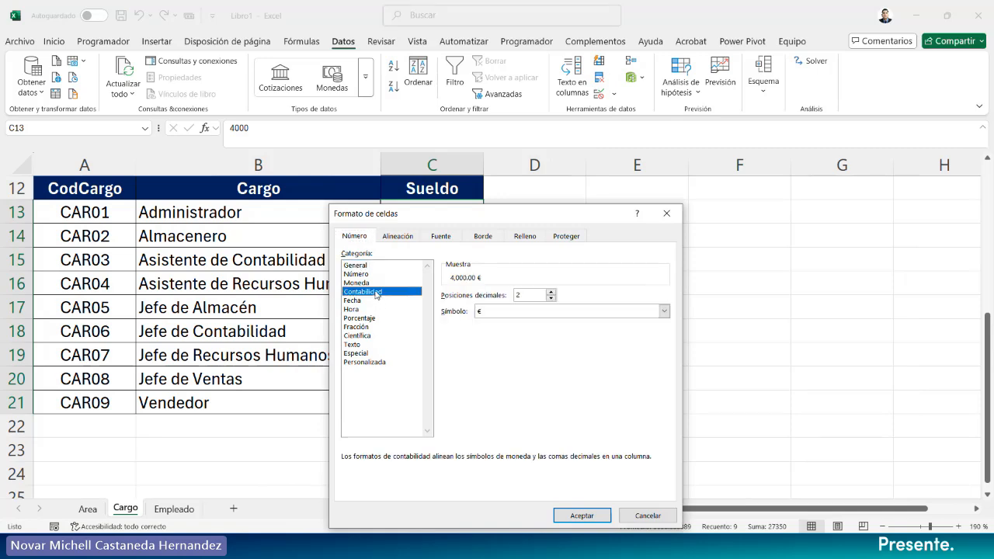
{"action": "left_click_drag", "start_coordinate": [482, 217], "coordinate": [712, 139]}
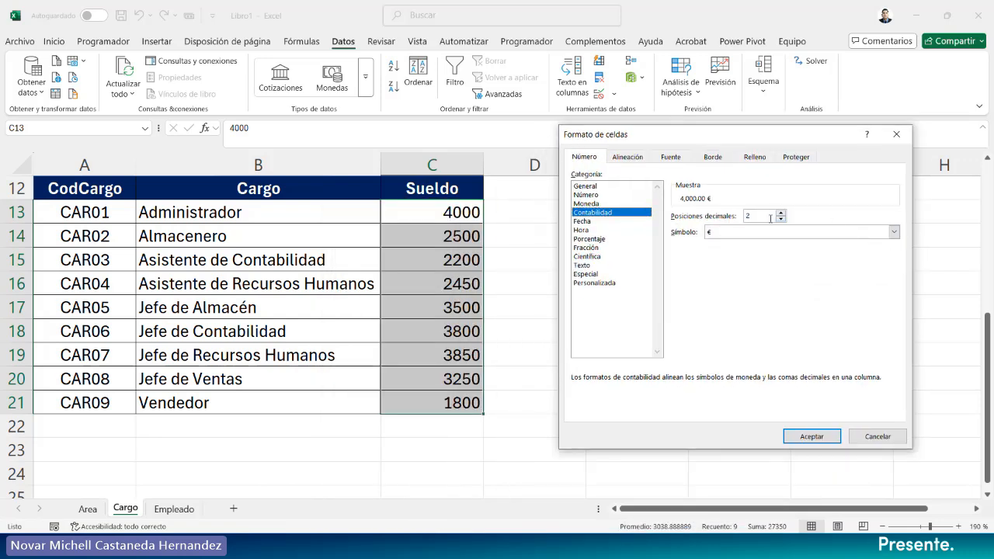
{"action": "left_click", "coordinate": [894, 231]}
{"action": "scroll", "coordinate": [842, 334], "scroll_direction": "down", "scroll_amount": 15}
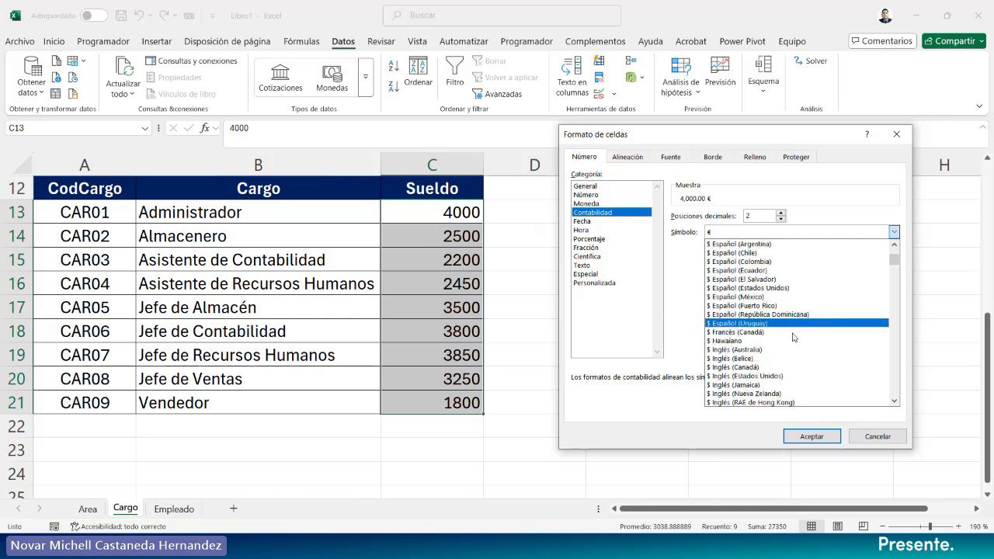
{"action": "scroll", "coordinate": [770, 336], "scroll_direction": "down", "scroll_amount": 15}
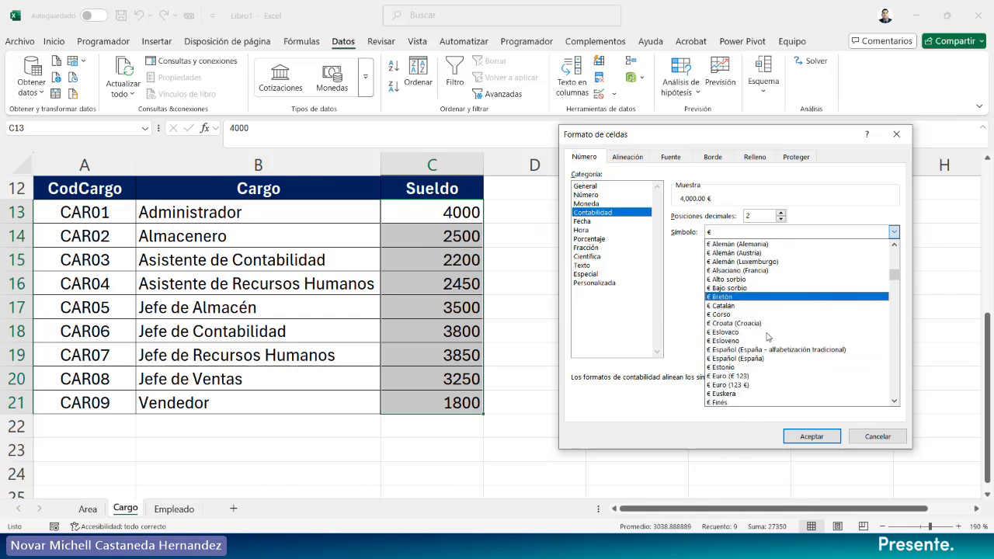
{"action": "left_click_drag", "start_coordinate": [893, 282], "coordinate": [894, 322]}
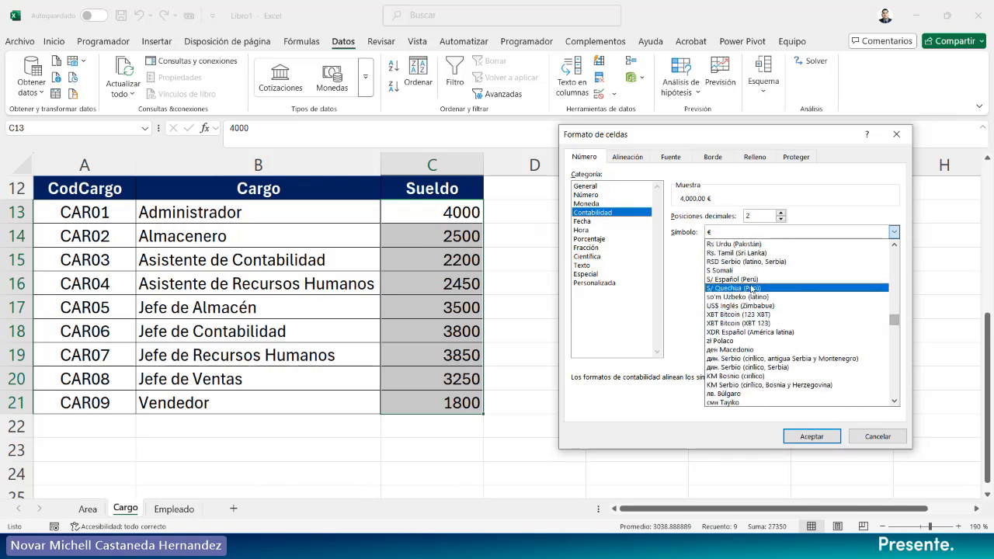
{"action": "left_click", "coordinate": [730, 279]}
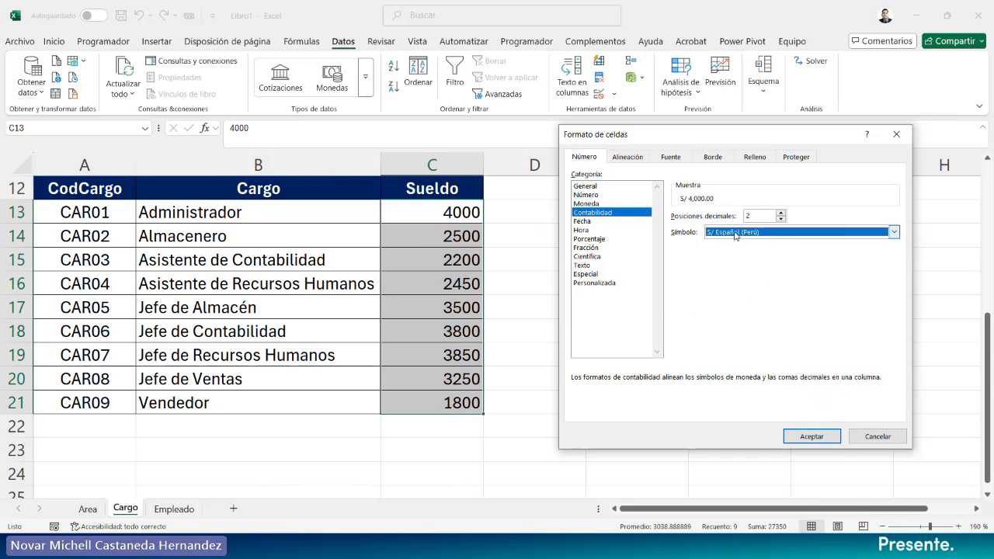
{"action": "left_click", "coordinate": [807, 438]}
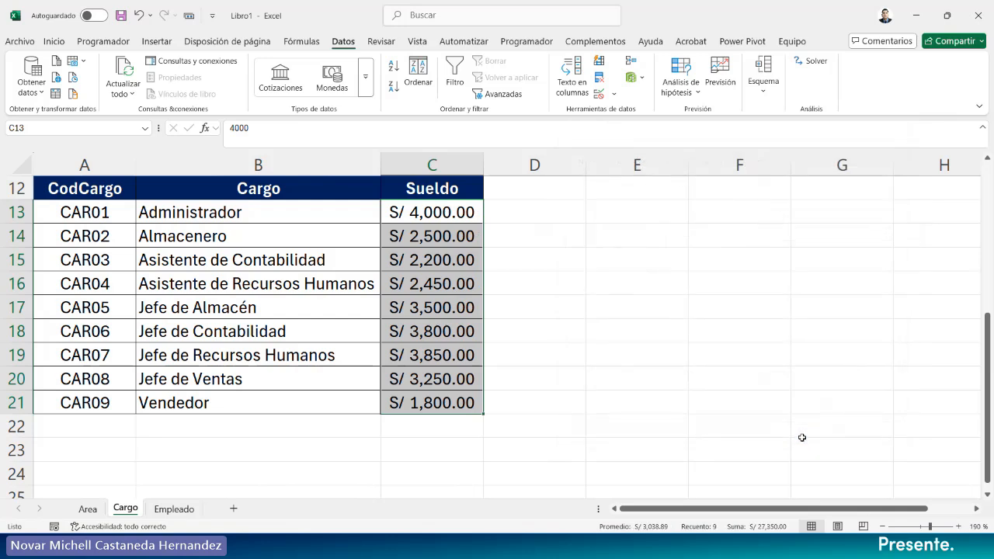
Widen column C slightly to leave space between the currency symbol and the salary amounts.
{"action": "left_click", "coordinate": [579, 258]}
{"action": "left_click_drag", "start_coordinate": [484, 165], "coordinate": [817, 165]}
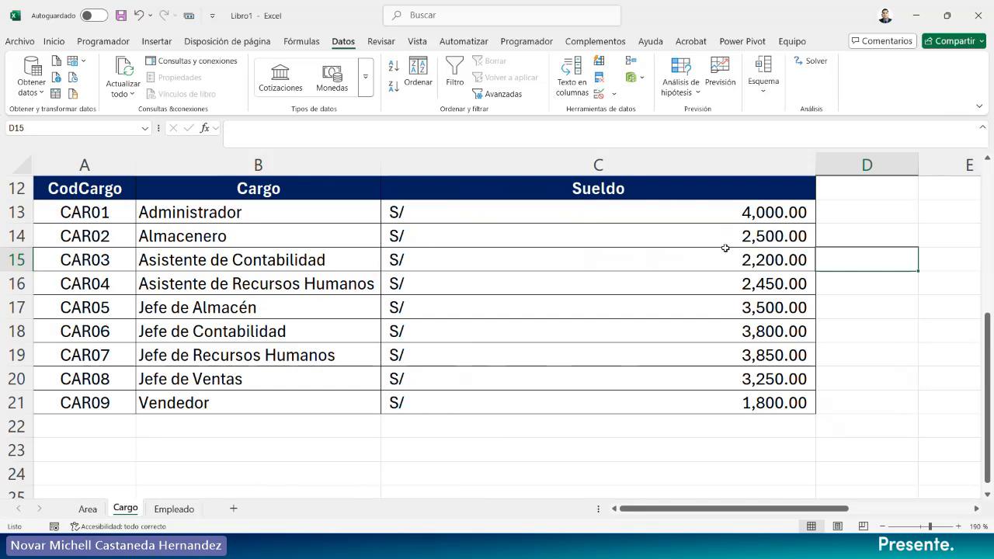
{"action": "left_click_drag", "start_coordinate": [816, 165], "coordinate": [514, 182]}
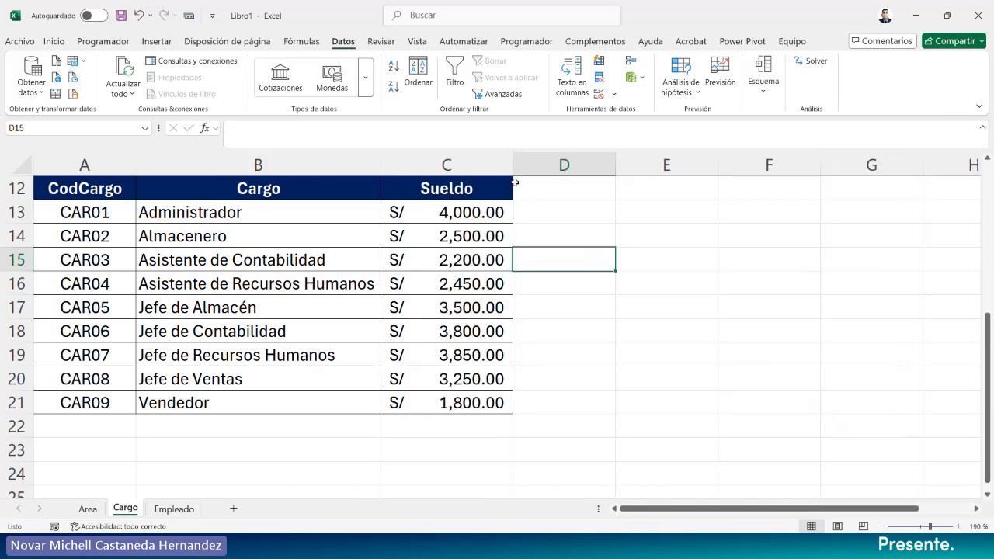
{"action": "left_click", "coordinate": [611, 309]}
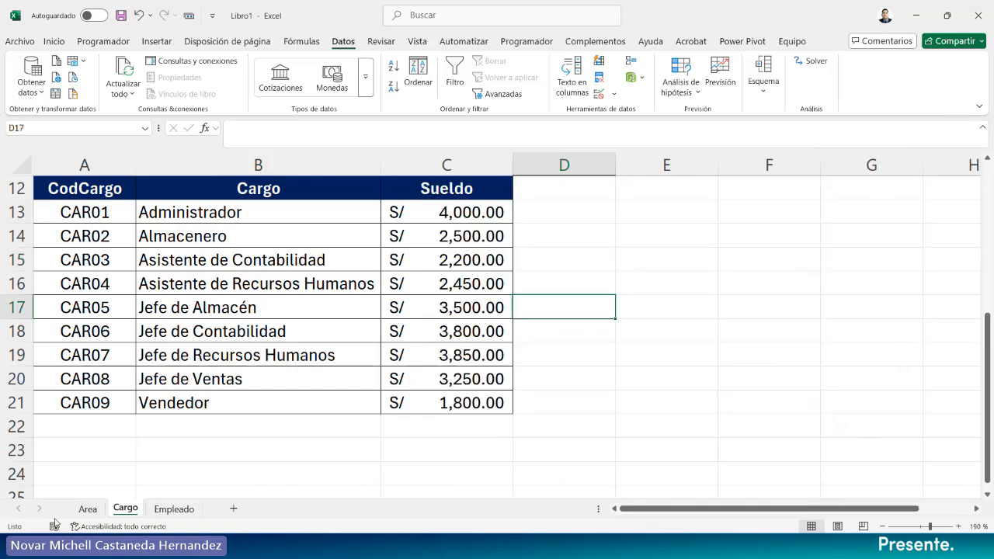
Delete the empty rows 1 to 11 above the table on the Cargo sheet.
{"action": "left_click", "coordinate": [83, 510]}
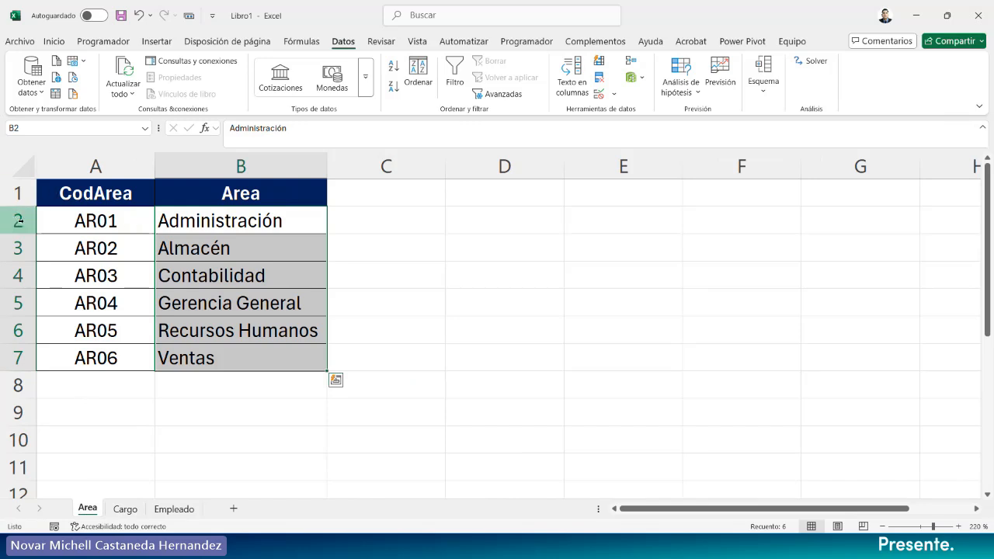
{"action": "left_click", "coordinate": [123, 510]}
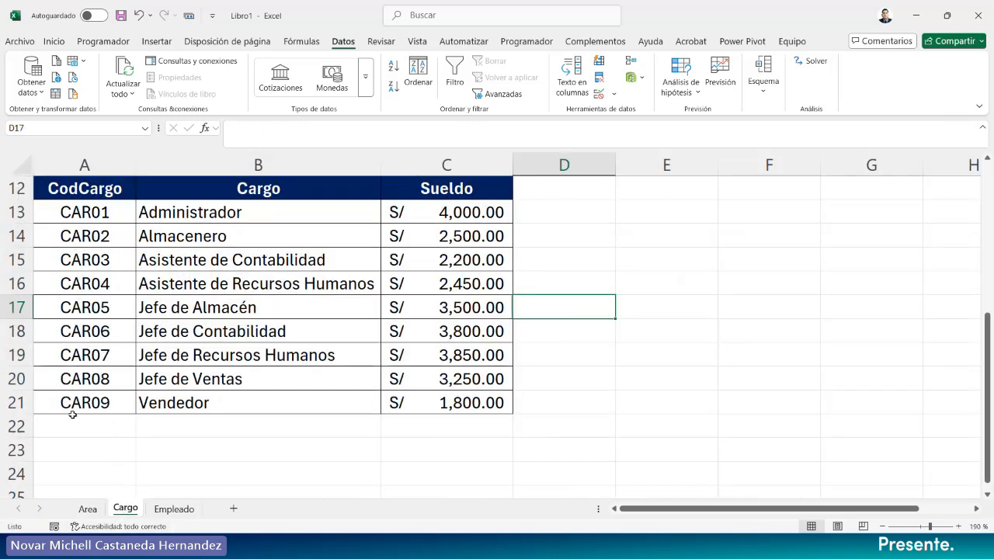
{"action": "left_click", "coordinate": [17, 189]}
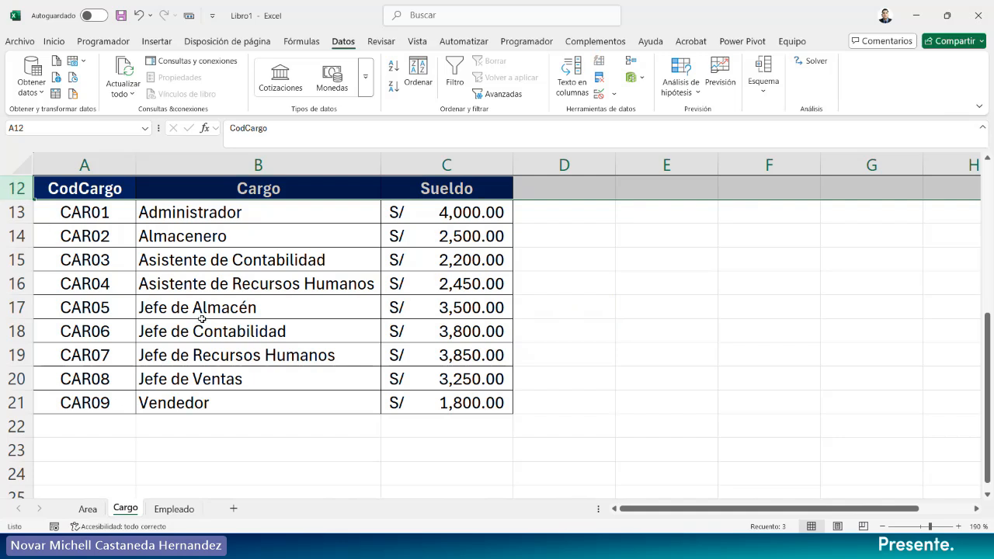
{"action": "scroll", "coordinate": [201, 318], "scroll_direction": "up", "scroll_amount": 4}
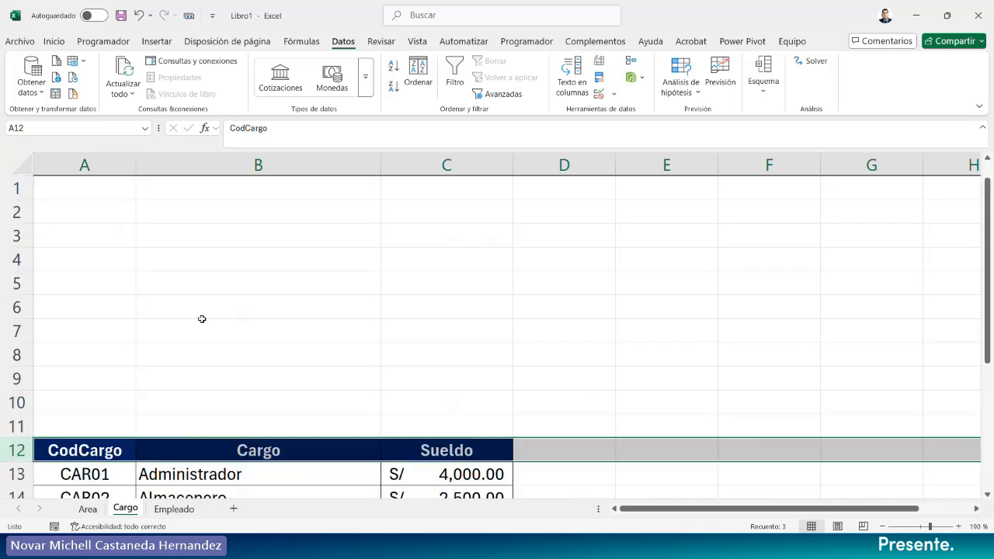
{"action": "left_click", "coordinate": [65, 189]}
{"action": "scroll", "coordinate": [422, 318], "scroll_direction": "down", "scroll_amount": 5}
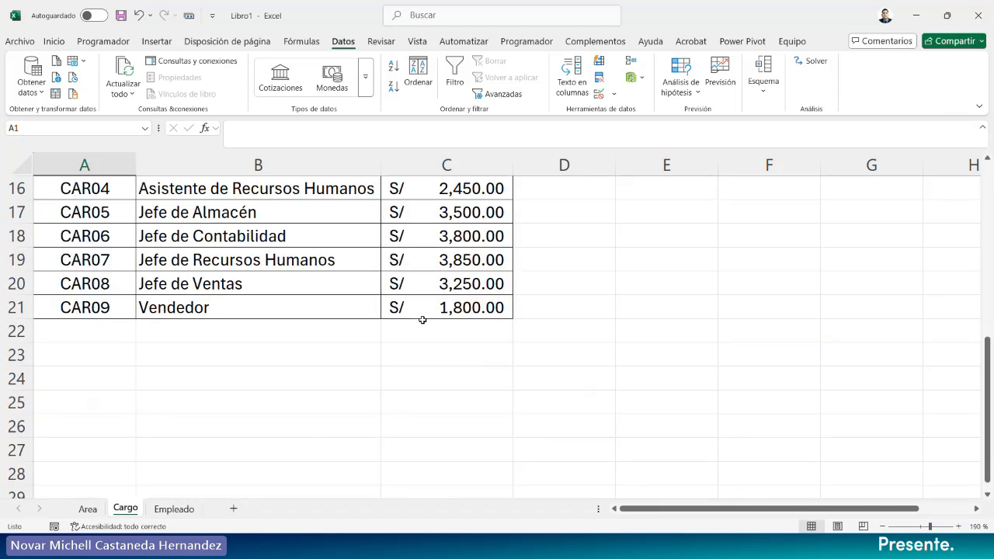
{"action": "scroll", "coordinate": [421, 320], "scroll_direction": "up", "scroll_amount": 4}
{"action": "scroll", "coordinate": [422, 320], "scroll_direction": "down", "scroll_amount": 3}
{"action": "scroll", "coordinate": [421, 320], "scroll_direction": "up", "scroll_amount": 4}
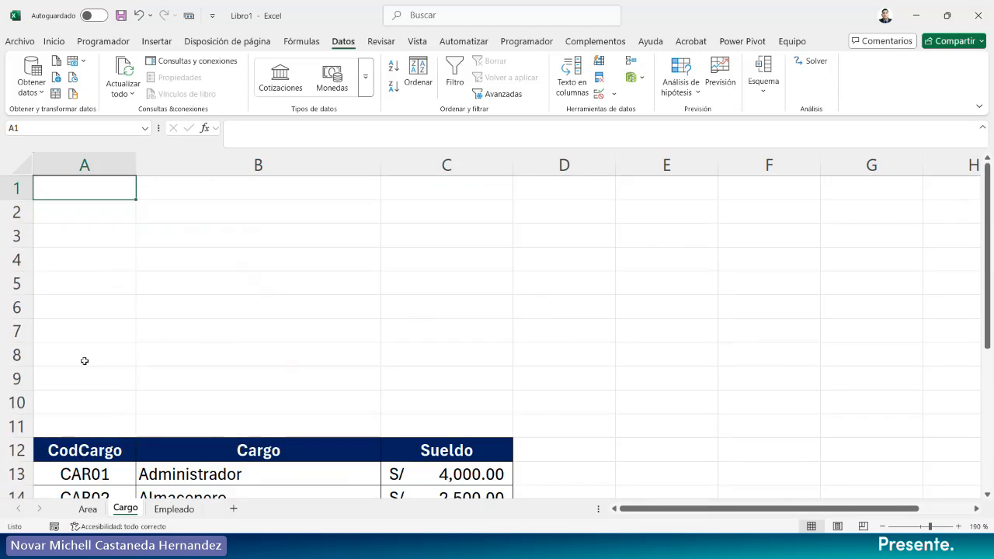
{"action": "left_click_drag", "start_coordinate": [8, 188], "coordinate": [4, 419]}
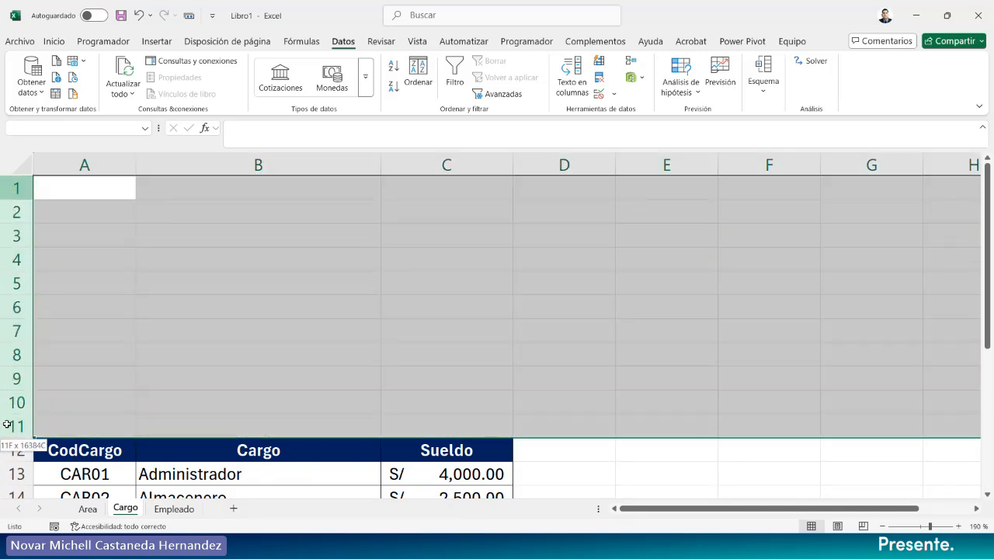
{"action": "right_click", "coordinate": [23, 193]}
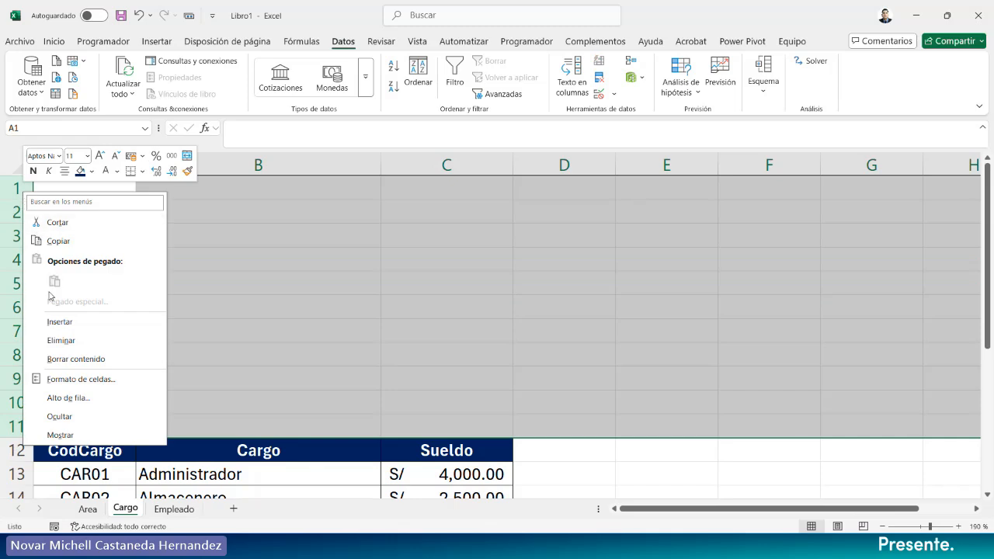
{"action": "left_click", "coordinate": [60, 340]}
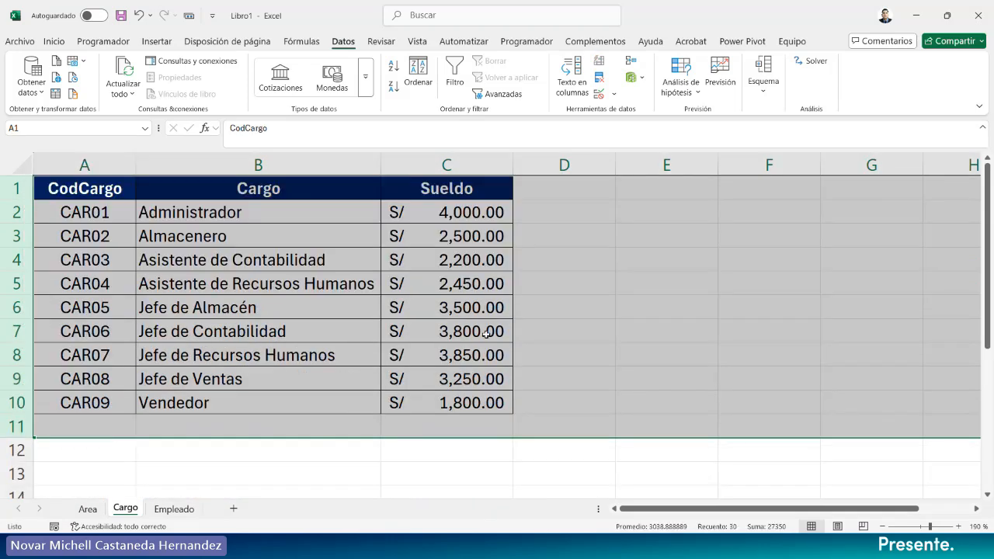
{"action": "left_click", "coordinate": [643, 335]}
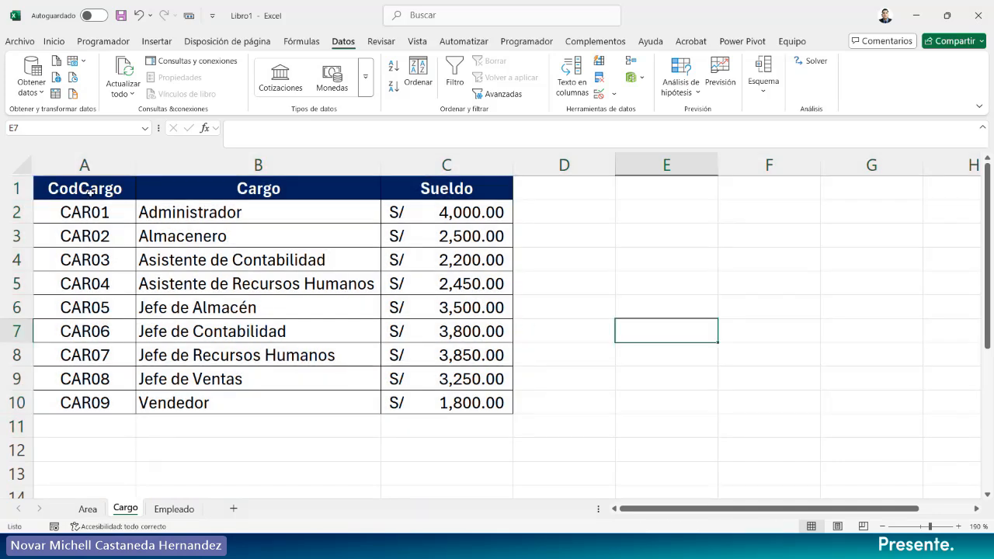
Set the height of header row 1 on the Cargo sheet to 25.
{"action": "left_click", "coordinate": [14, 189]}
{"action": "right_click", "coordinate": [12, 190]}
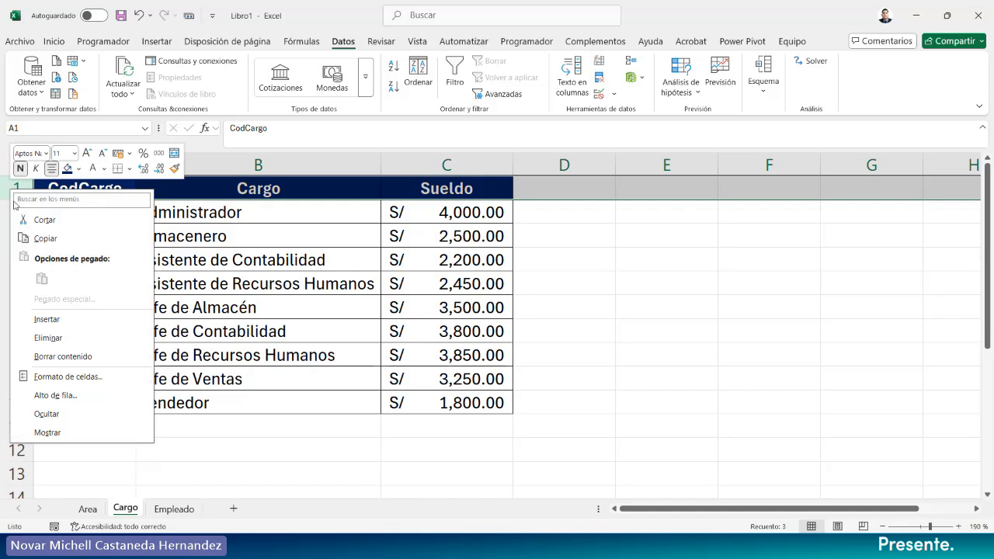
{"action": "left_click", "coordinate": [61, 395]}
{"action": "type", "text": "25"}
{"action": "key", "text": "Return"}
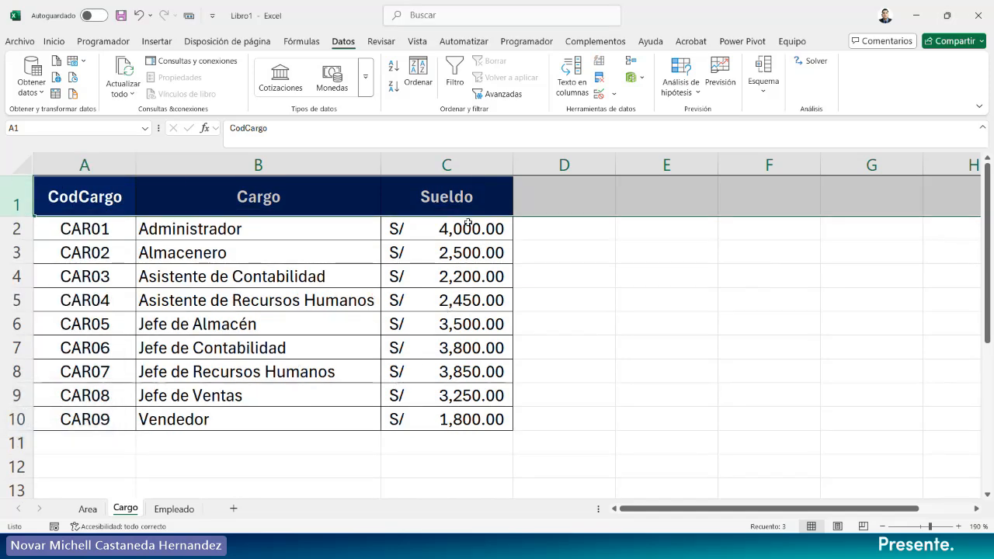
{"action": "left_click", "coordinate": [644, 278]}
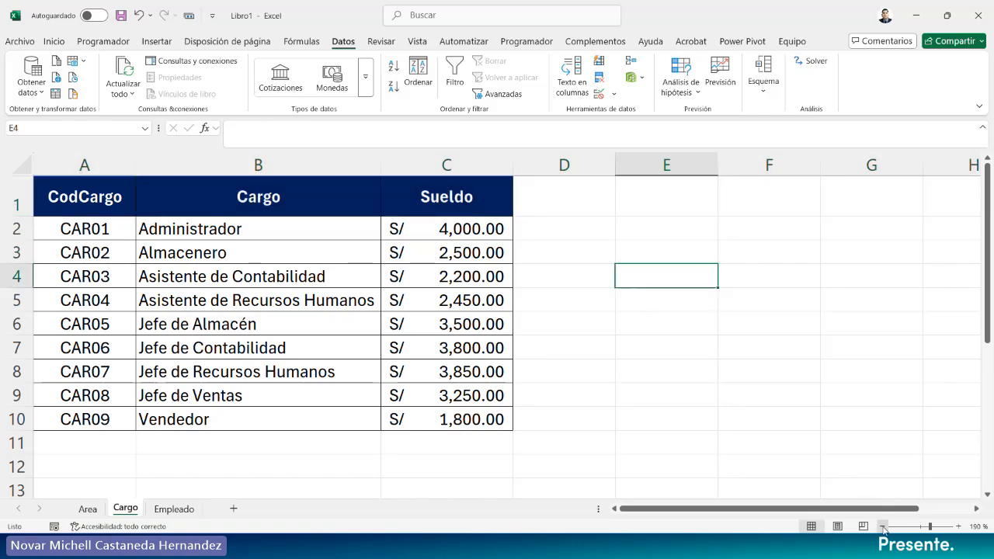
Reduce the height of header row 1 on the Cargo sheet slightly.
{"action": "left_click", "coordinate": [883, 528]}
{"action": "left_click", "coordinate": [883, 528]}
{"action": "left_click", "coordinate": [883, 527]}
{"action": "left_click", "coordinate": [883, 527]}
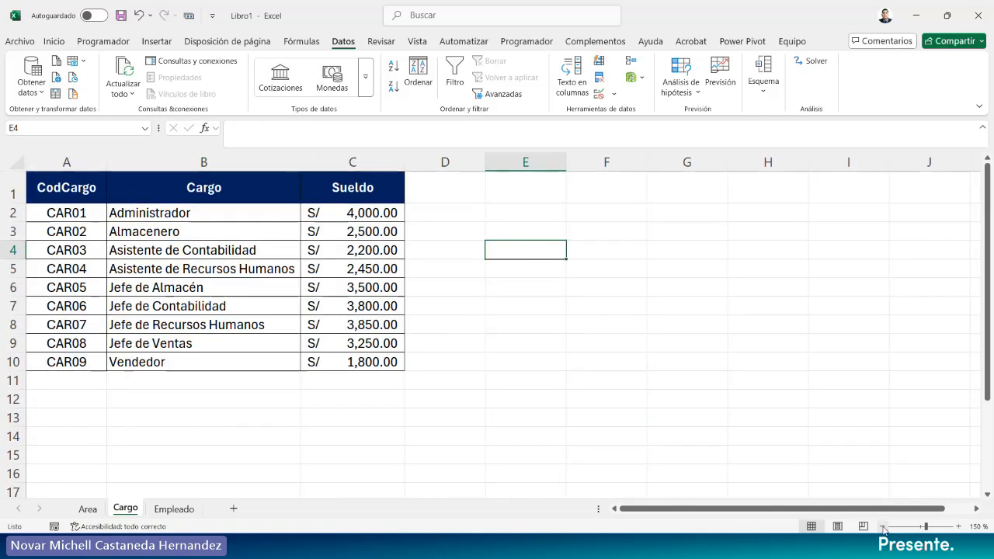
{"action": "left_click", "coordinate": [883, 528]}
{"action": "left_click", "coordinate": [883, 528]}
{"action": "left_click", "coordinate": [883, 527]}
{"action": "left_click", "coordinate": [883, 527]}
{"action": "left_click", "coordinate": [883, 527]}
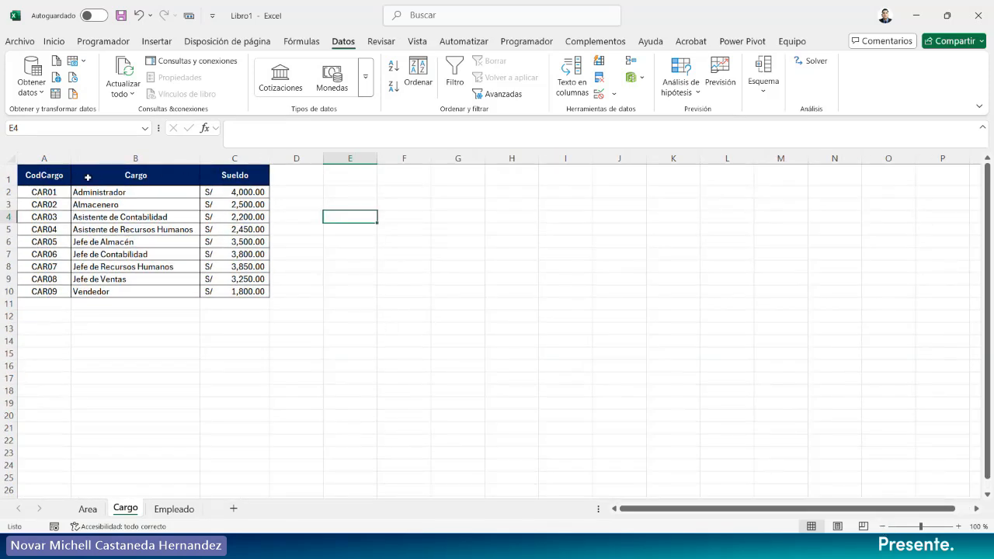
{"action": "left_click", "coordinate": [8, 179]}
{"action": "right_click", "coordinate": [9, 179]}
{"action": "left_click", "coordinate": [77, 384]}
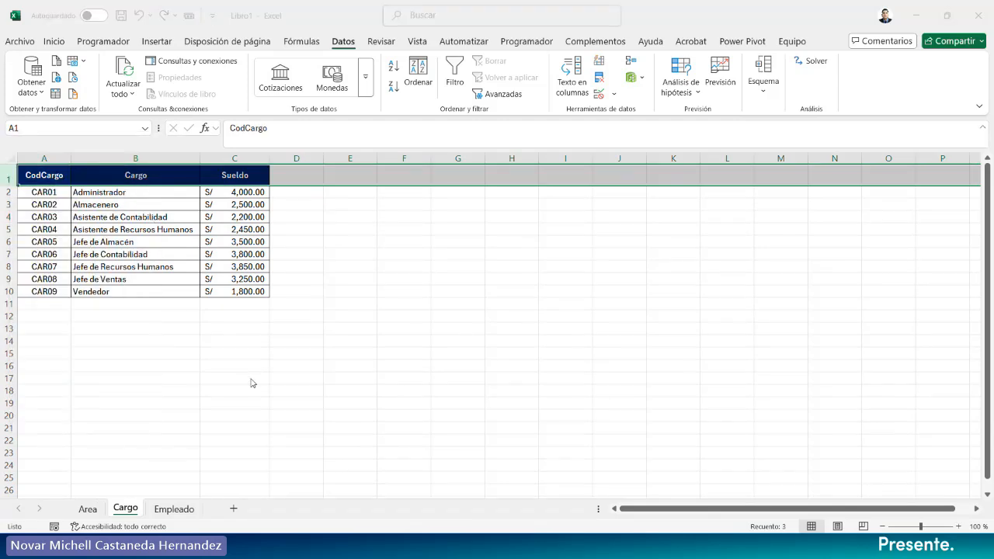
{"action": "key", "text": "Return"}
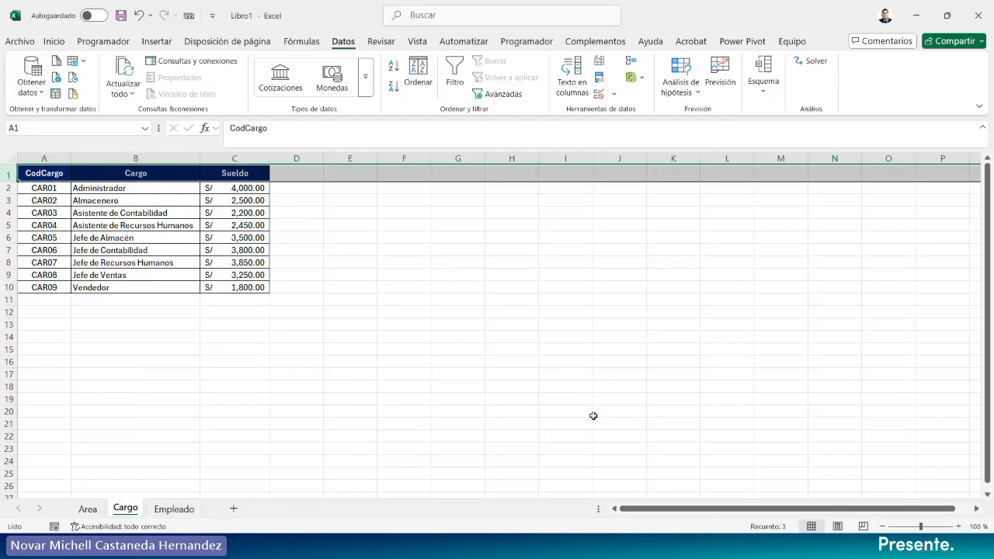
{"action": "left_click", "coordinate": [835, 387]}
Set the Cargo sheet's zoom to 140% with the whole table in view.
{"action": "left_click", "coordinate": [958, 526]}
{"action": "left_click", "coordinate": [959, 528]}
{"action": "left_click", "coordinate": [959, 528]}
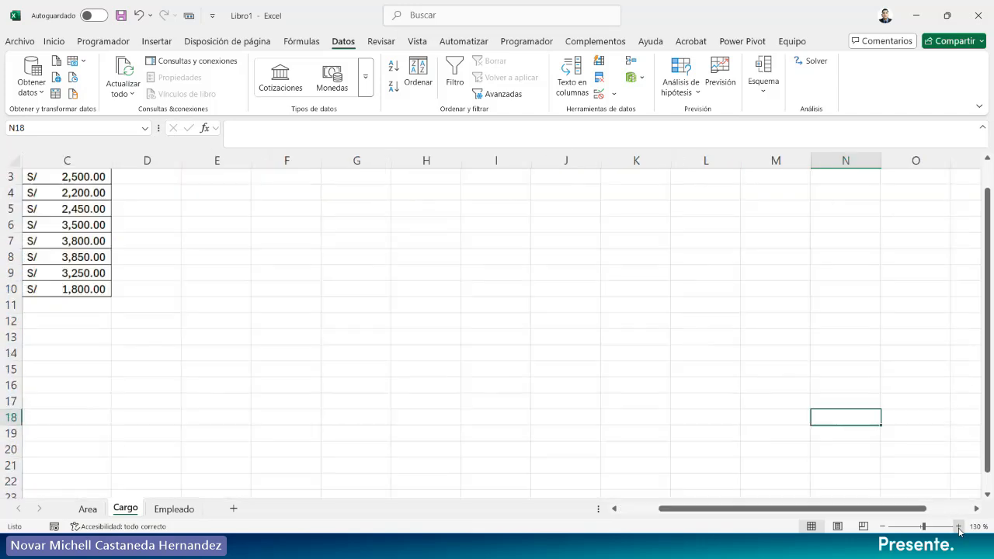
{"action": "triple_click", "coordinate": [958, 528]}
{"action": "triple_click", "coordinate": [958, 528]}
{"action": "left_click_drag", "start_coordinate": [926, 510], "coordinate": [676, 508]}
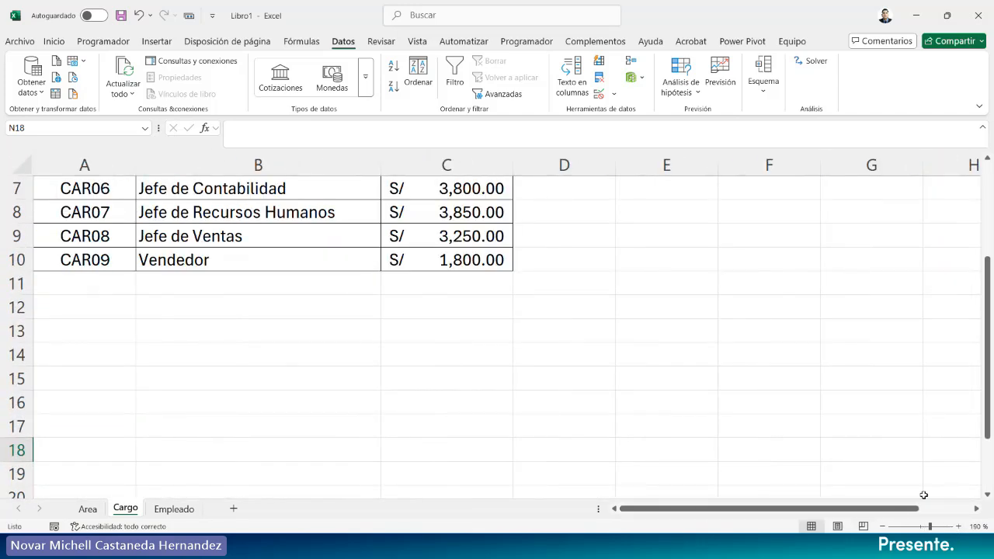
{"action": "left_click", "coordinate": [883, 526]}
{"action": "left_click", "coordinate": [884, 526]}
{"action": "left_click", "coordinate": [883, 527]}
{"action": "left_click", "coordinate": [883, 527]}
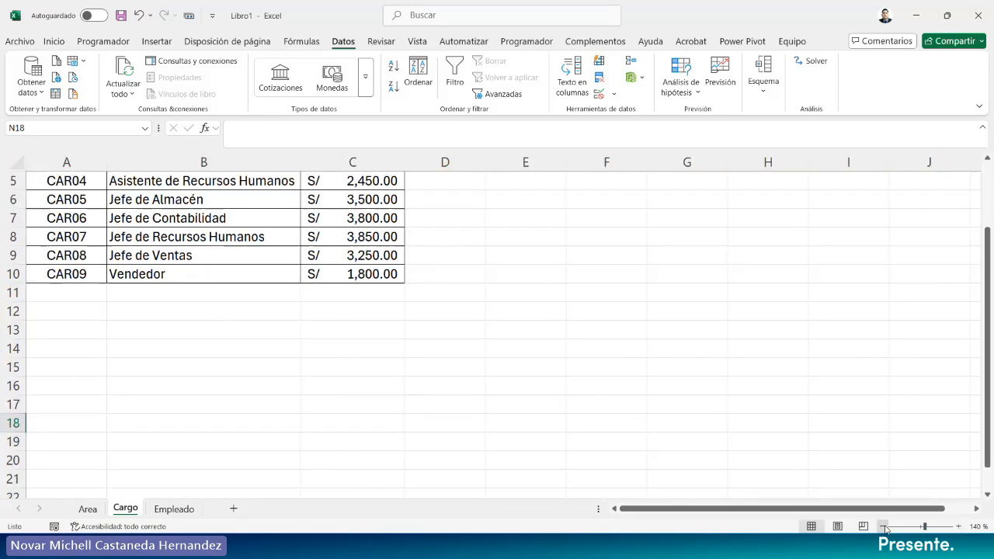
{"action": "left_click", "coordinate": [883, 527]}
{"action": "left_click", "coordinate": [883, 526]}
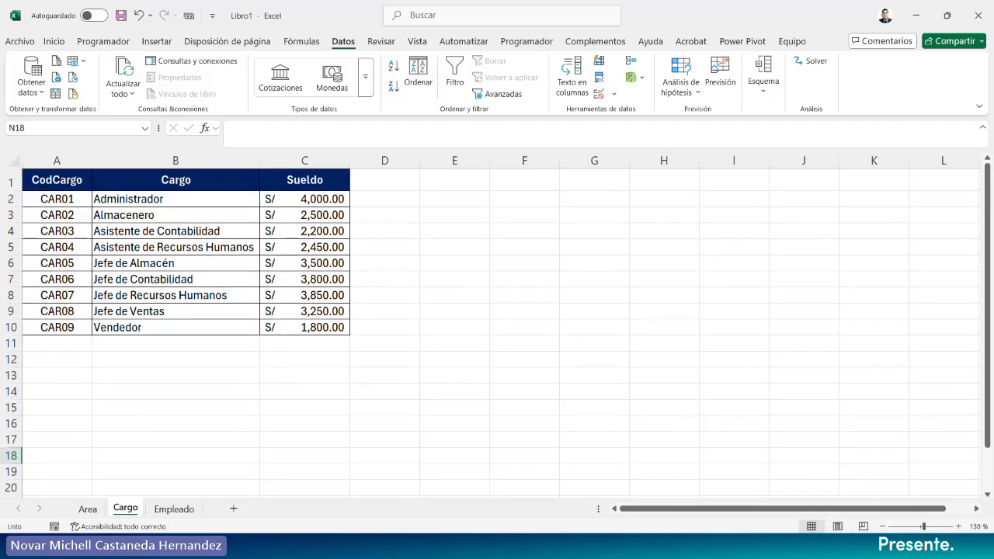
{"action": "left_click", "coordinate": [958, 527]}
{"action": "scroll", "coordinate": [429, 315], "scroll_direction": "up", "scroll_amount": 1}
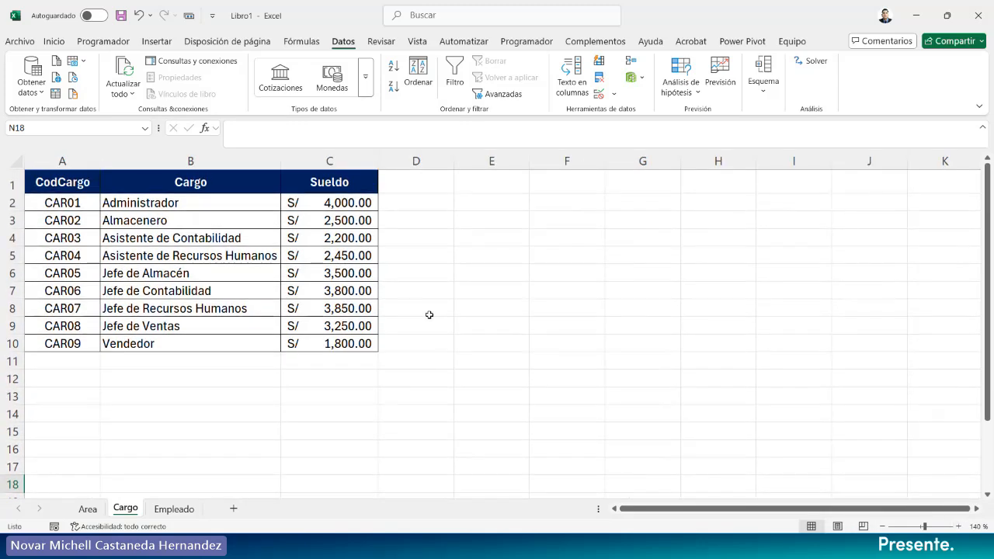
{"action": "left_click", "coordinate": [487, 217]}
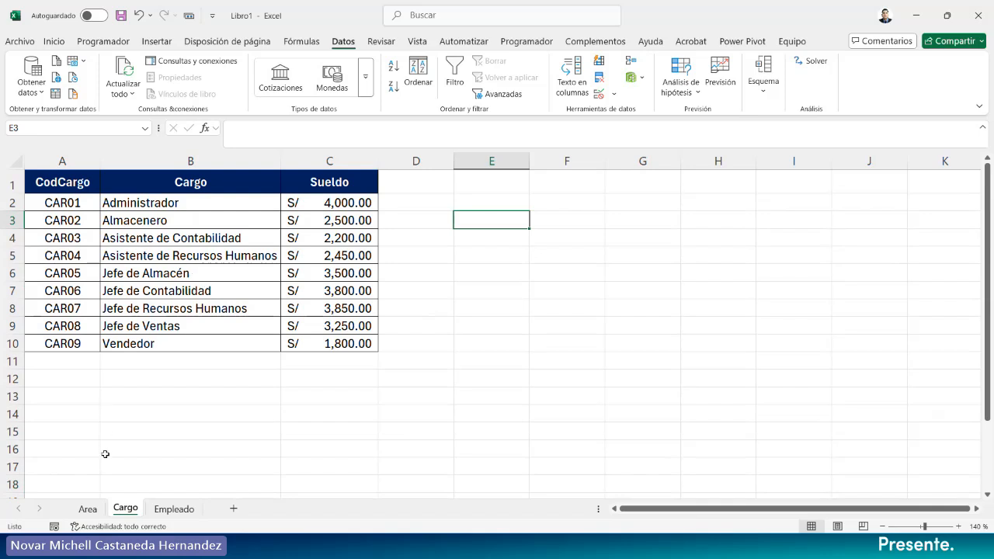
Switch to the Area sheet and reduce its zoom to 140%.
{"action": "left_click", "coordinate": [87, 508]}
{"action": "left_click", "coordinate": [625, 326]}
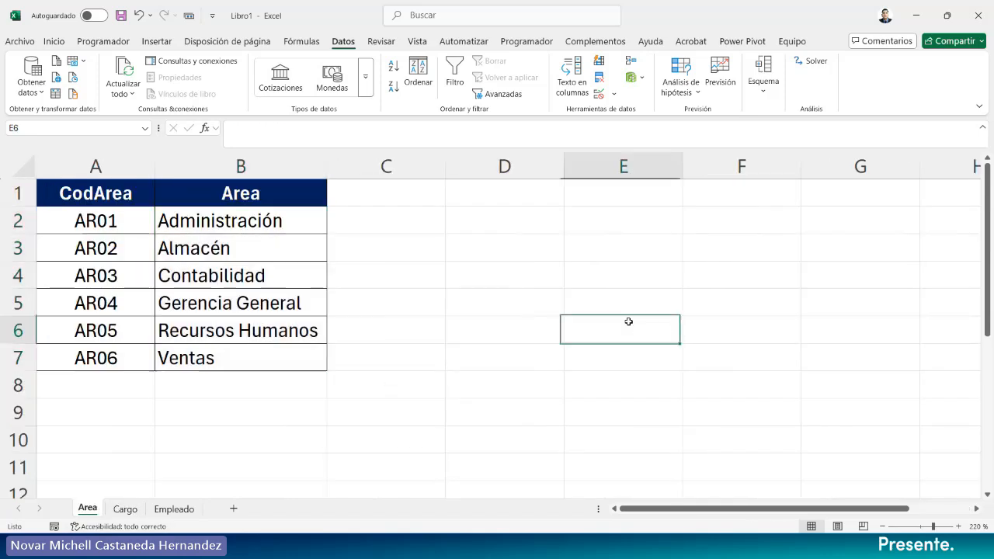
{"action": "left_click", "coordinate": [881, 527]}
{"action": "left_click", "coordinate": [881, 526]}
{"action": "left_click", "coordinate": [882, 526]}
{"action": "left_click", "coordinate": [881, 526]}
{"action": "left_click", "coordinate": [882, 527]}
{"action": "left_click", "coordinate": [881, 527]}
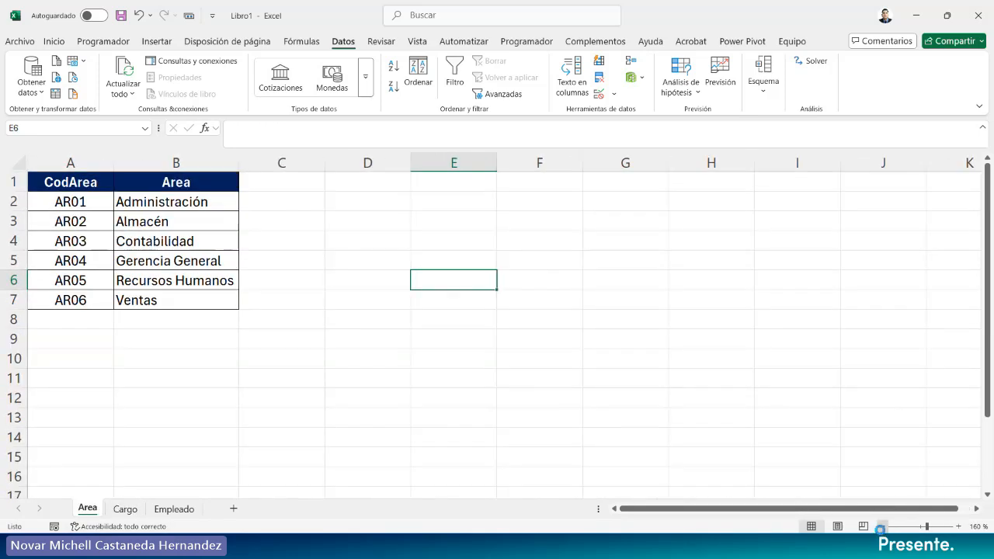
{"action": "left_click", "coordinate": [882, 526]}
{"action": "left_click", "coordinate": [881, 527]}
{"action": "left_click", "coordinate": [320, 225]}
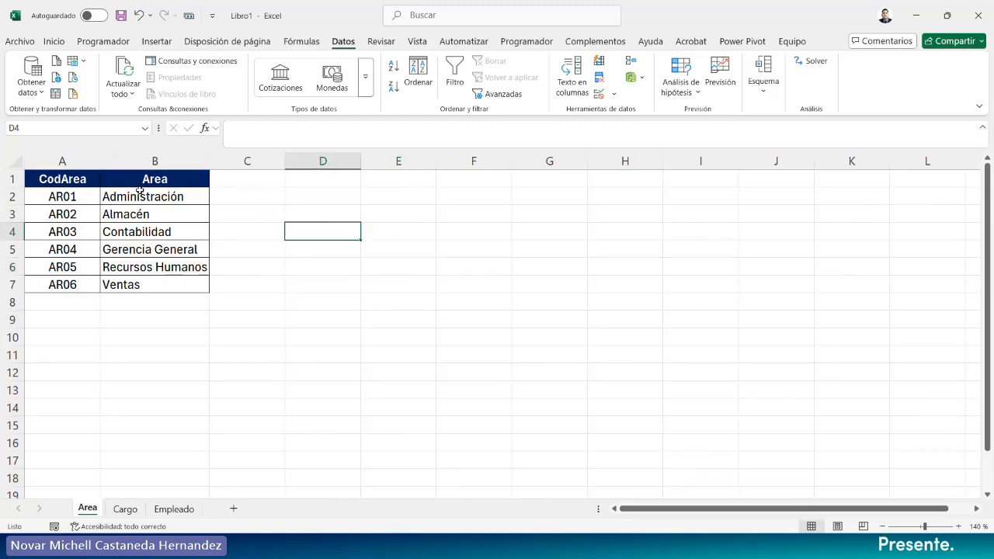
Set the height of header row 1 on the Area sheet to 20.
{"action": "left_click", "coordinate": [11, 179]}
{"action": "right_click", "coordinate": [11, 178]}
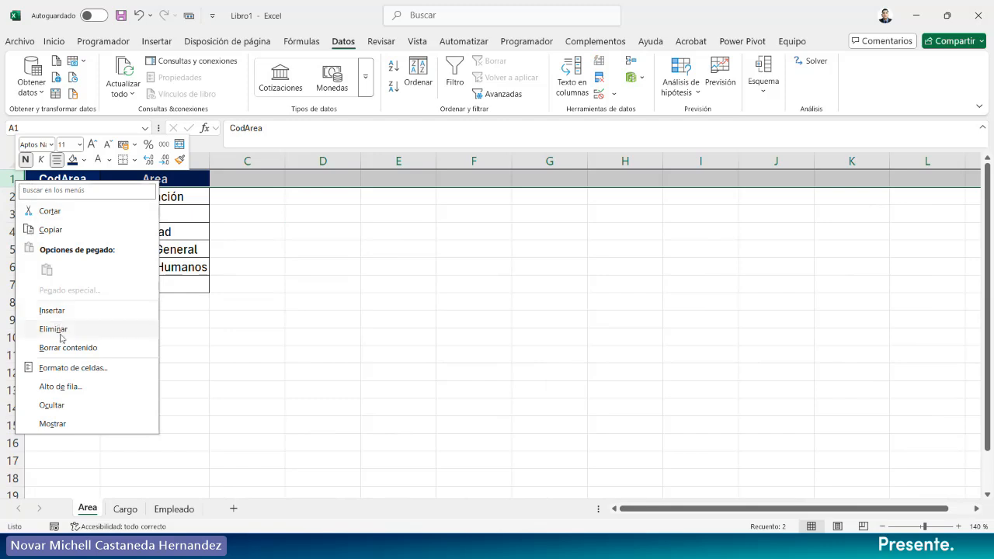
{"action": "left_click", "coordinate": [62, 386]}
{"action": "type", "text": "20"}
{"action": "key", "text": "Return"}
{"action": "left_click", "coordinate": [371, 260]}
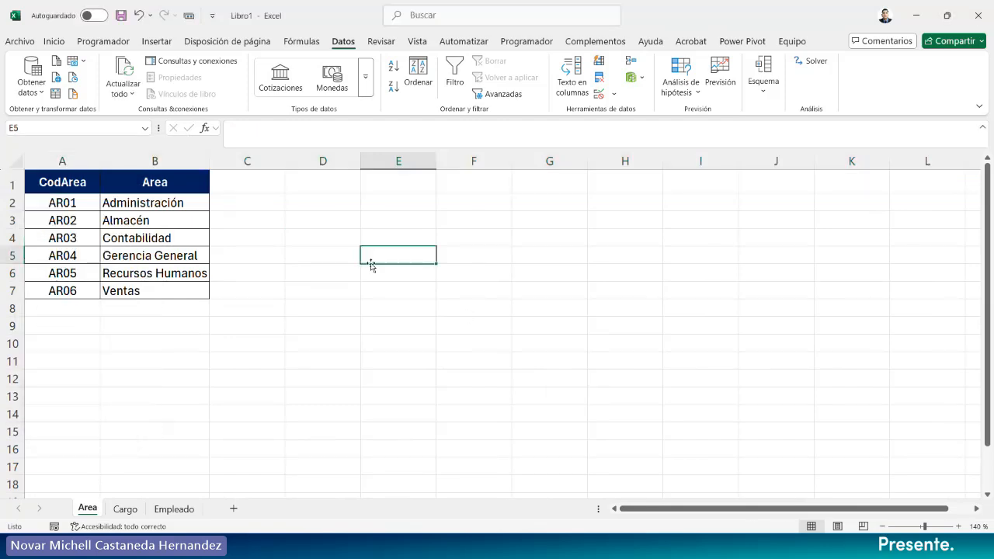
{"action": "left_click", "coordinate": [143, 209]}
Set the height of header row 1 on the Empleado sheet to 20.
{"action": "left_click", "coordinate": [125, 509]}
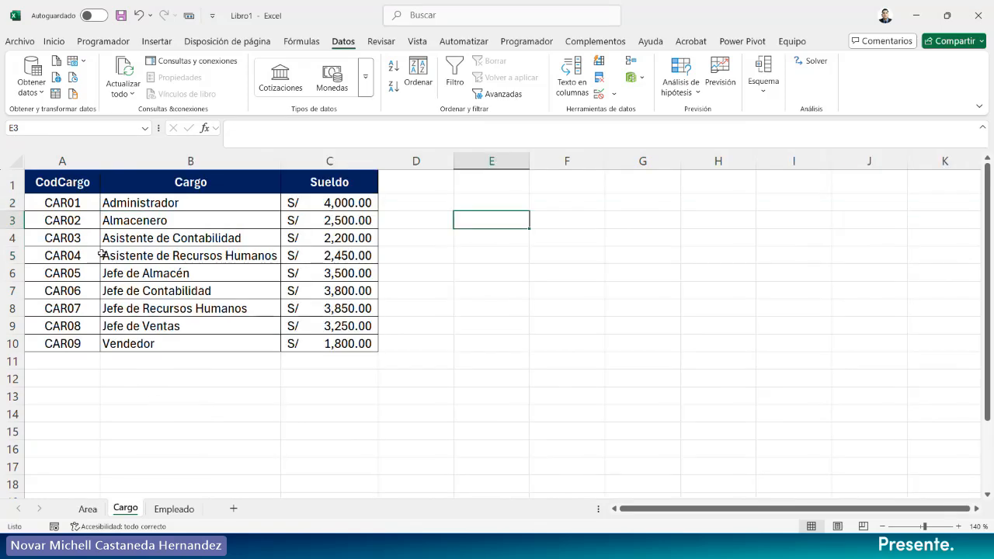
{"action": "left_click", "coordinate": [514, 396]}
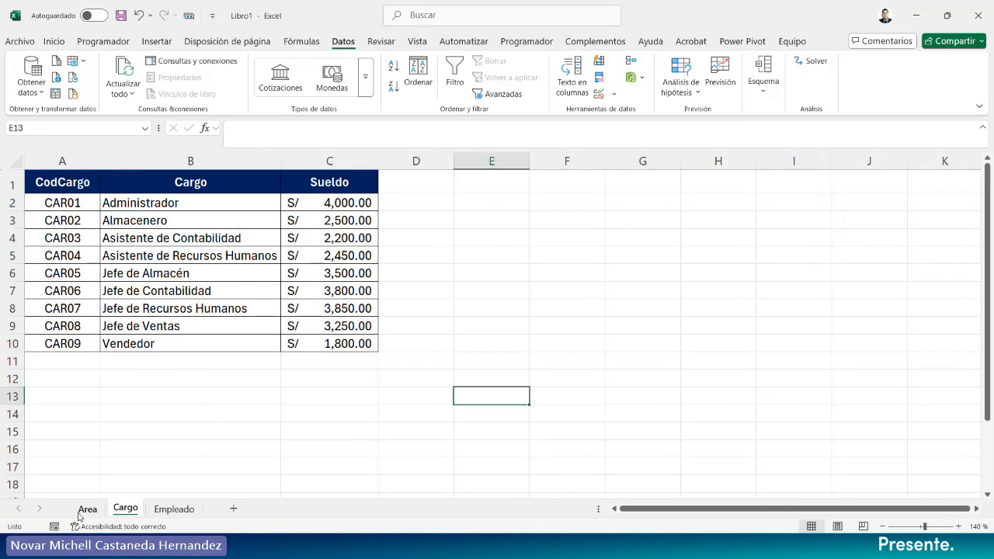
{"action": "left_click", "coordinate": [164, 508]}
{"action": "left_click", "coordinate": [14, 187]}
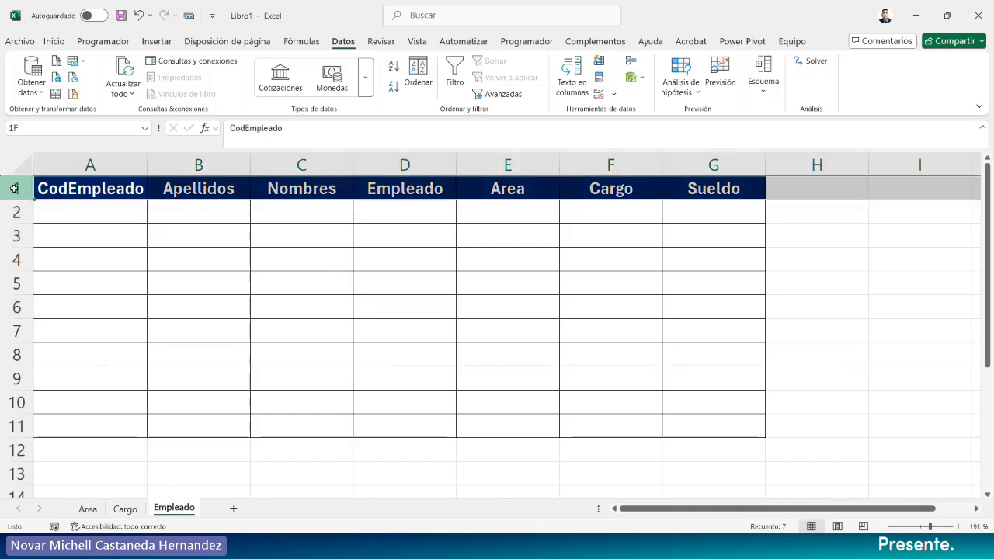
{"action": "right_click", "coordinate": [14, 188]}
{"action": "left_click", "coordinate": [68, 395]}
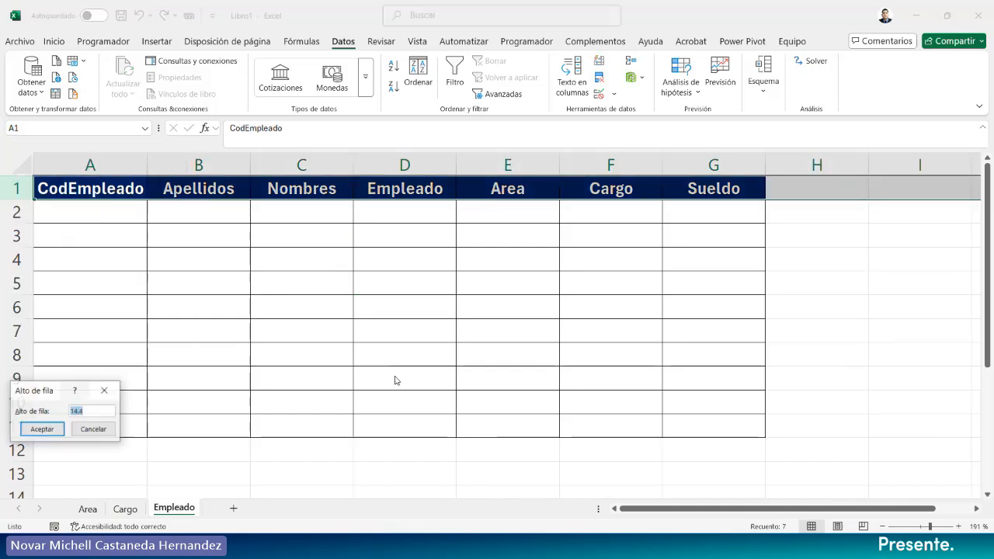
{"action": "type", "text": "20"}
{"action": "key", "text": "Return"}
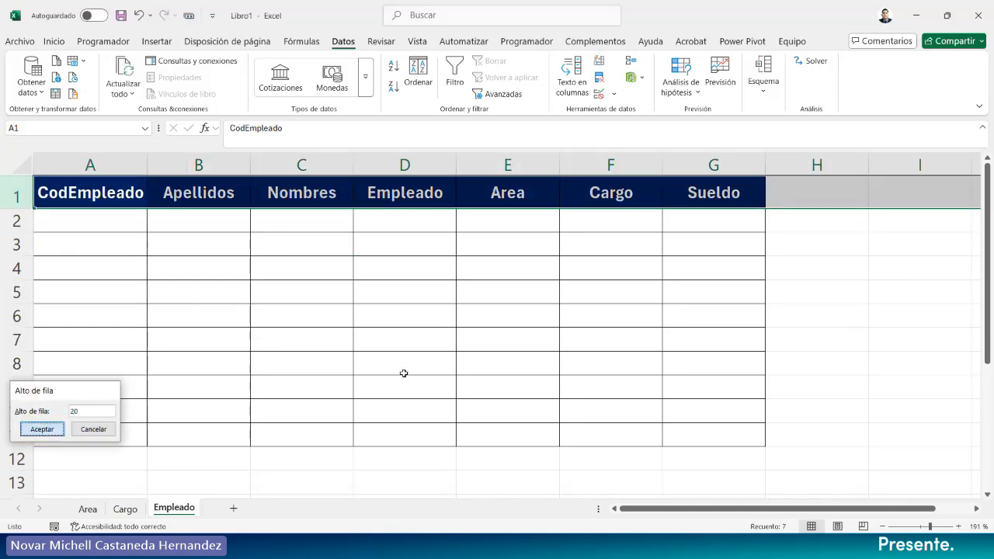
{"action": "left_click", "coordinate": [855, 275]}
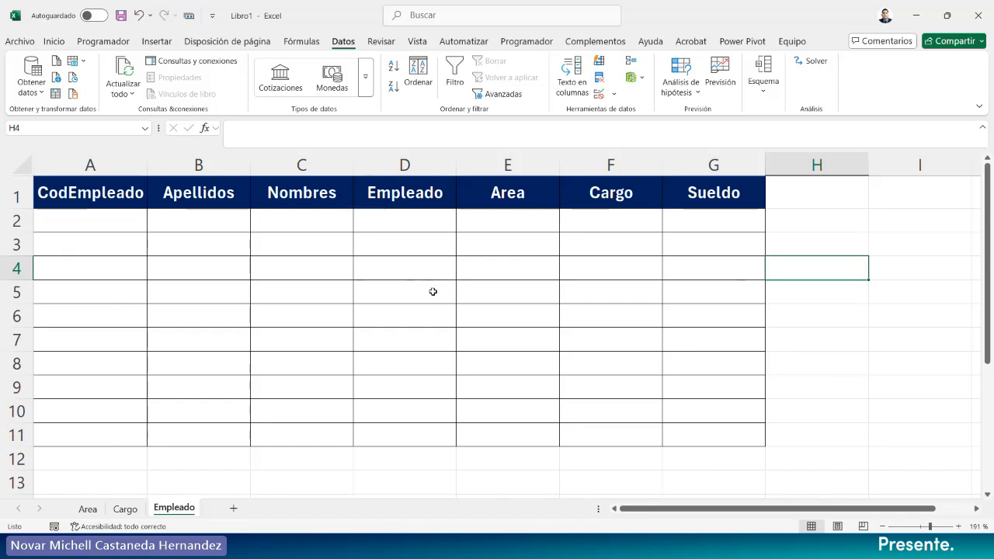
Restrict the Empleado sheet's Area cells E2:E11 to a drop-down list sourced from =Area!$B$2:$B$7.
{"action": "left_click_drag", "start_coordinate": [503, 225], "coordinate": [504, 438]}
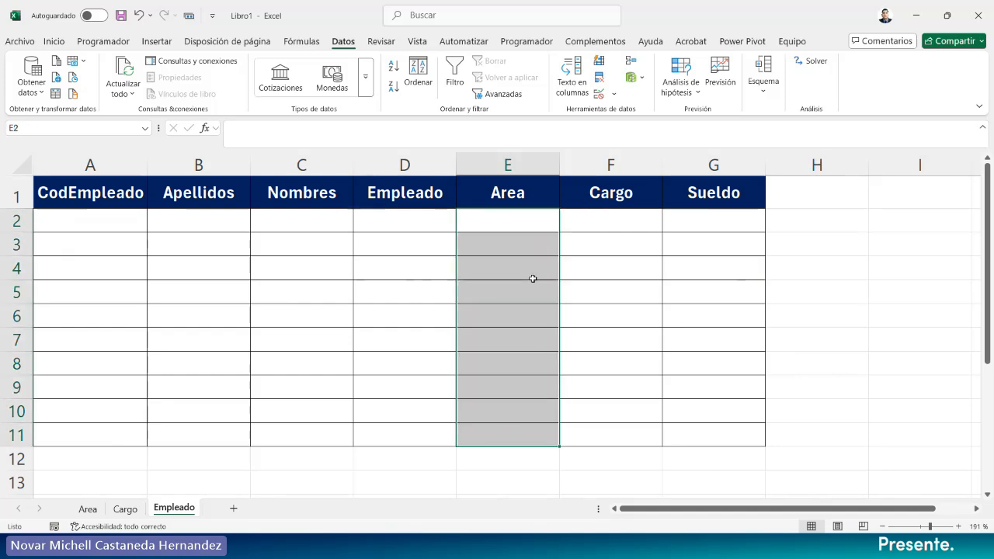
{"action": "left_click", "coordinate": [87, 508]}
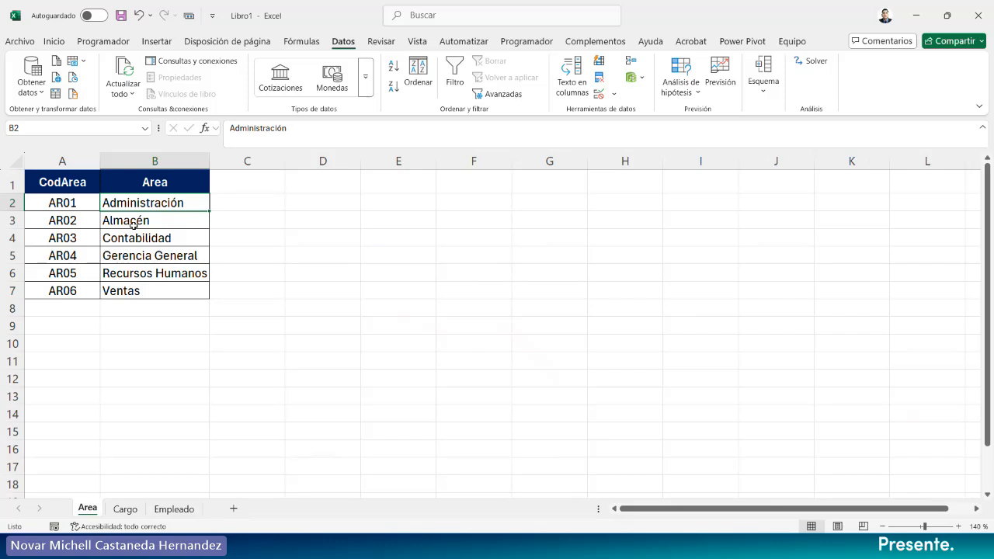
{"action": "left_click", "coordinate": [166, 509]}
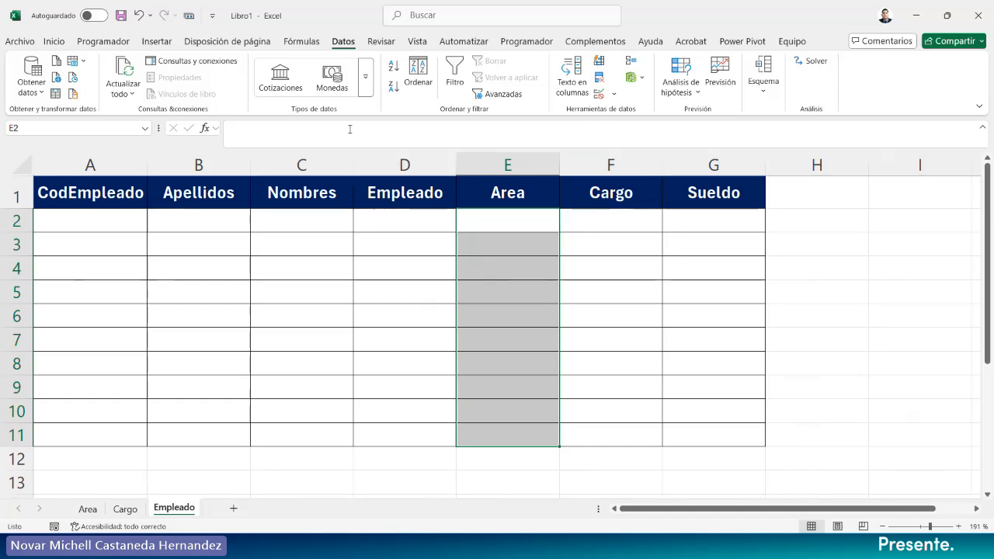
{"action": "left_click", "coordinate": [614, 94]}
{"action": "left_click", "coordinate": [648, 111]}
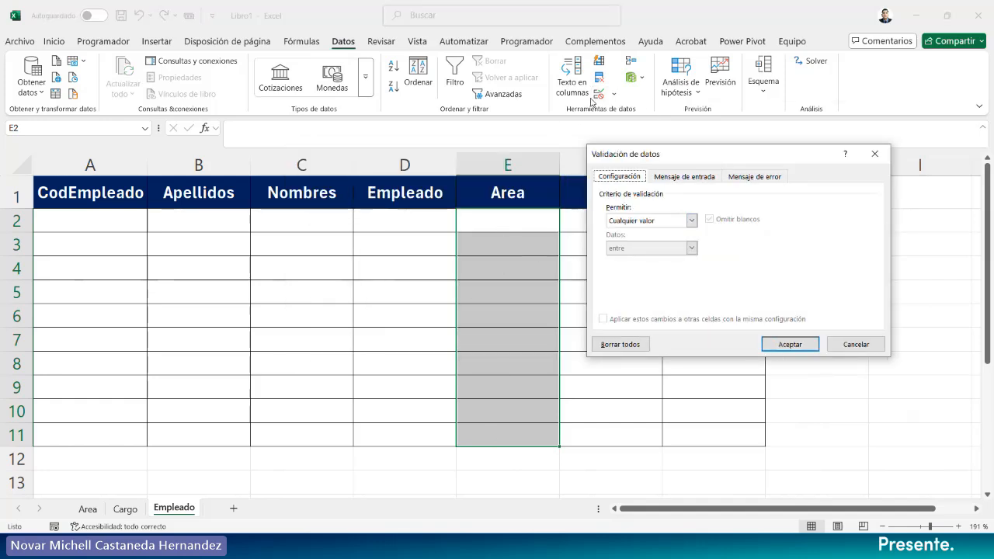
{"action": "left_click", "coordinate": [677, 225]}
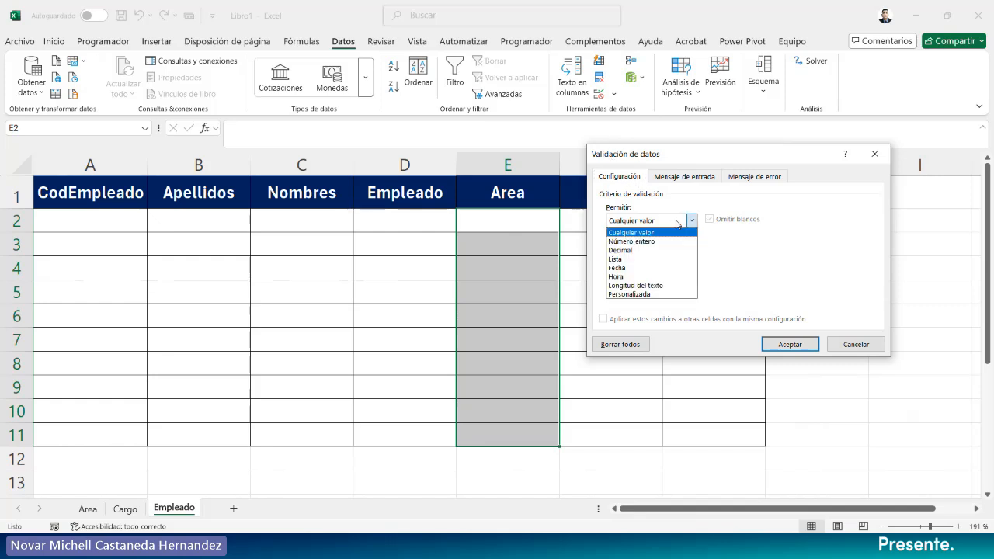
{"action": "left_click", "coordinate": [623, 260]}
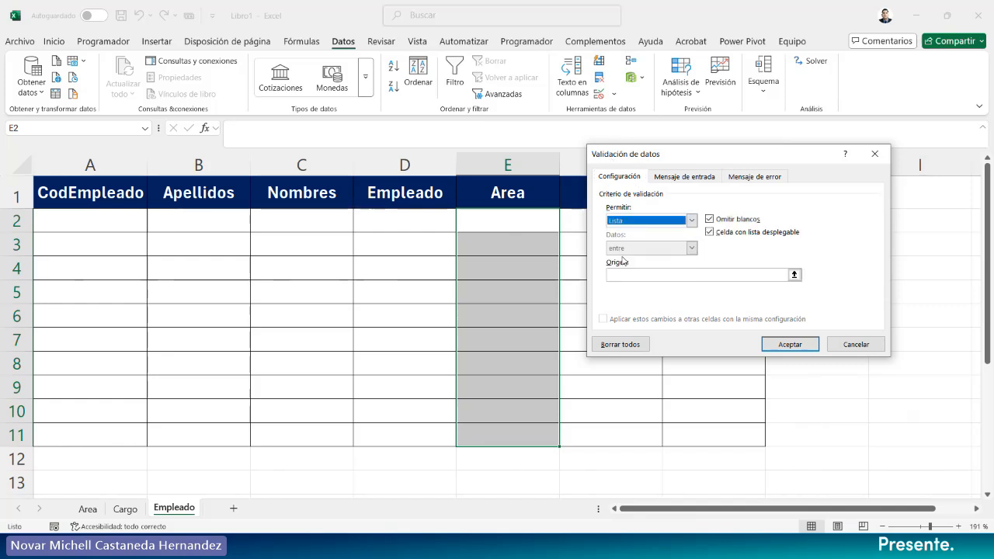
{"action": "left_click", "coordinate": [627, 276]}
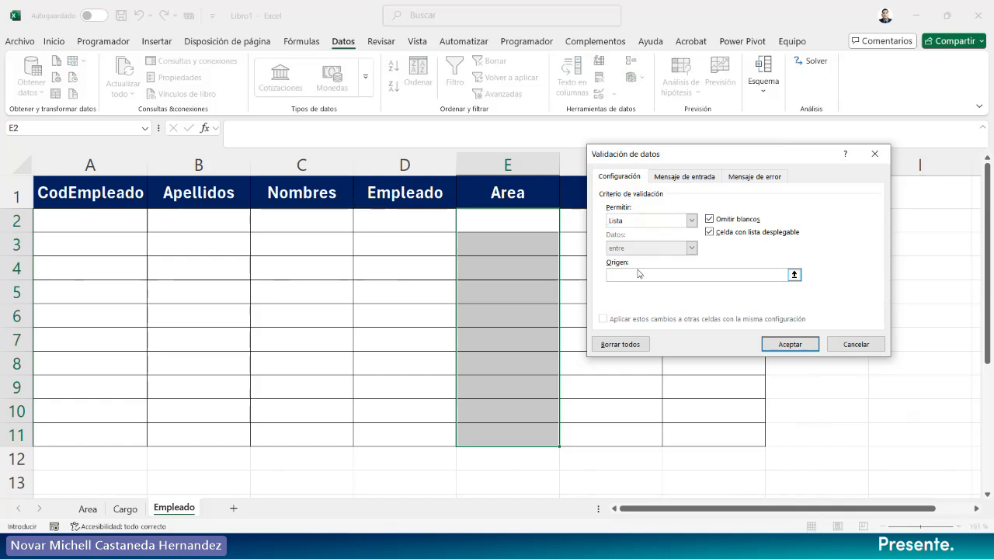
{"action": "left_click", "coordinate": [88, 510]}
{"action": "left_click_drag", "start_coordinate": [114, 204], "coordinate": [114, 221]}
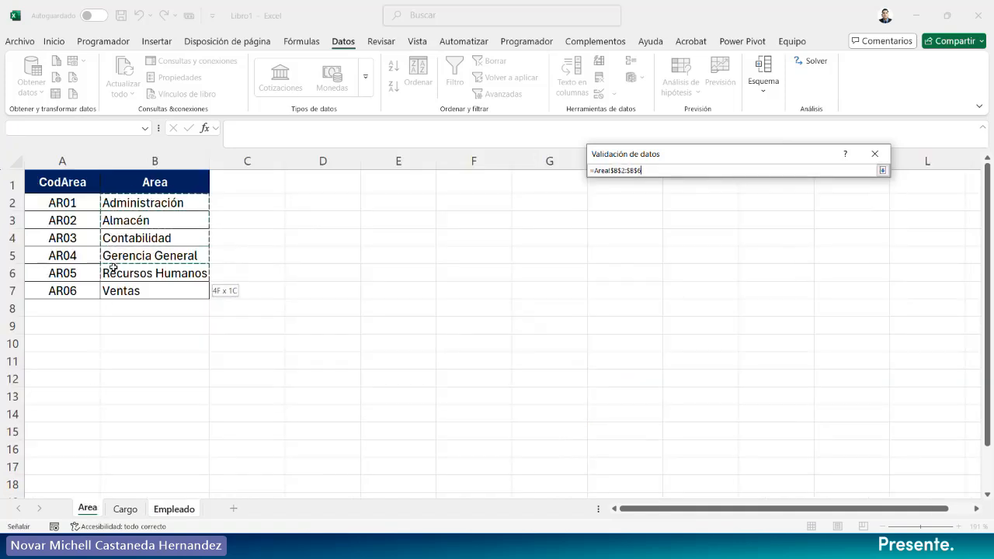
{"action": "left_click_drag", "start_coordinate": [114, 288], "coordinate": [115, 284]}
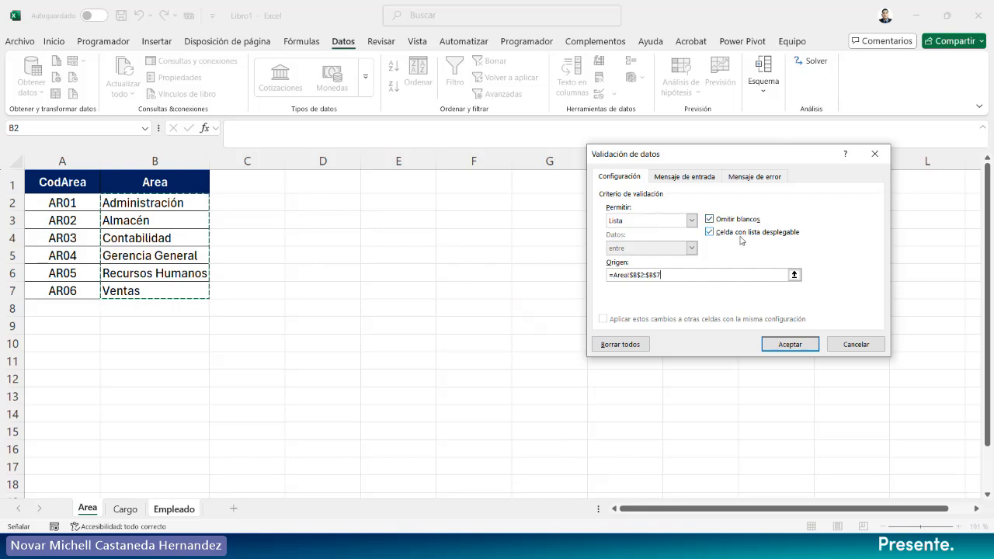
Add a stop-style (Alto) error alert titled "Registro de Empleados" asking for an area to be selected, and apply the validation.
{"action": "left_click", "coordinate": [750, 179]}
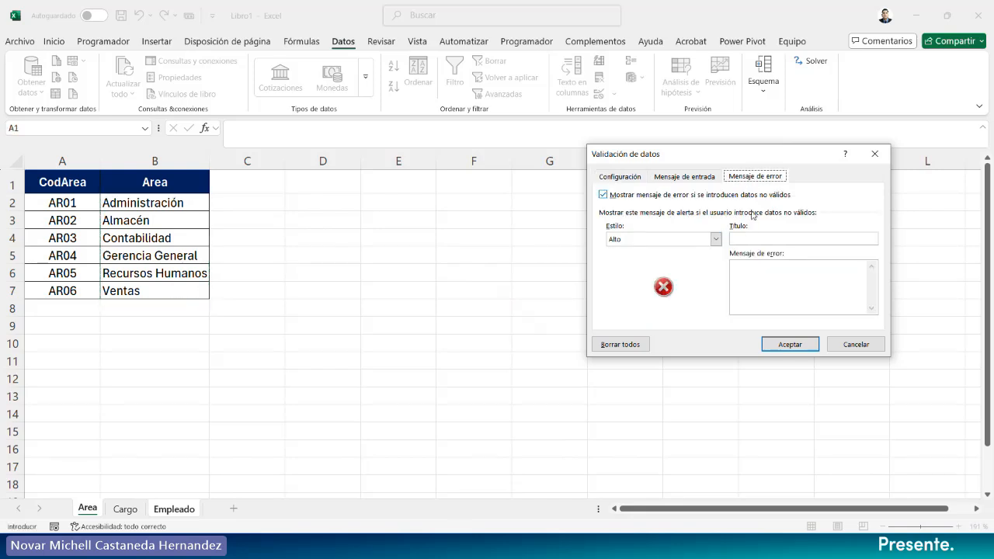
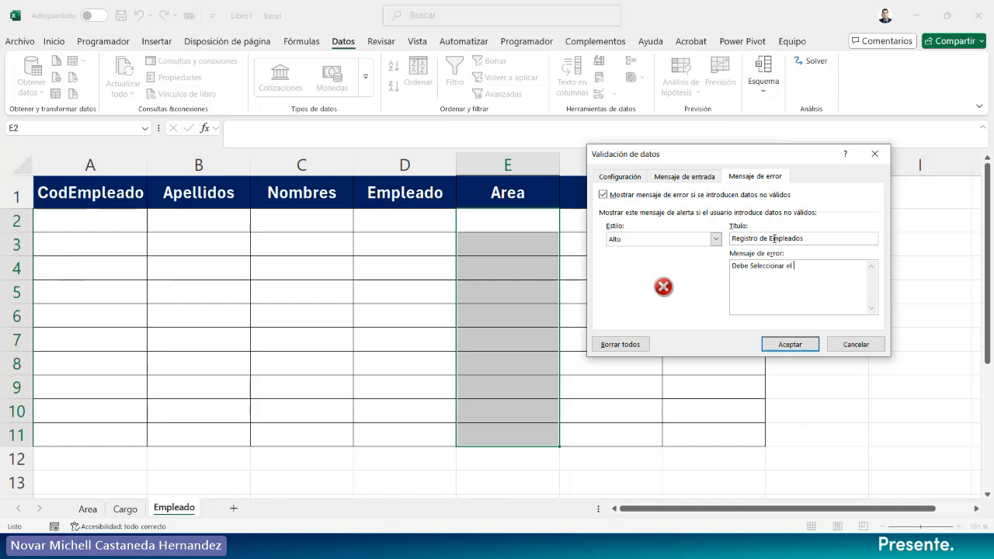
{"action": "type", "text": "ea a Regist"}
{"action": "left_click", "coordinate": [791, 344]}
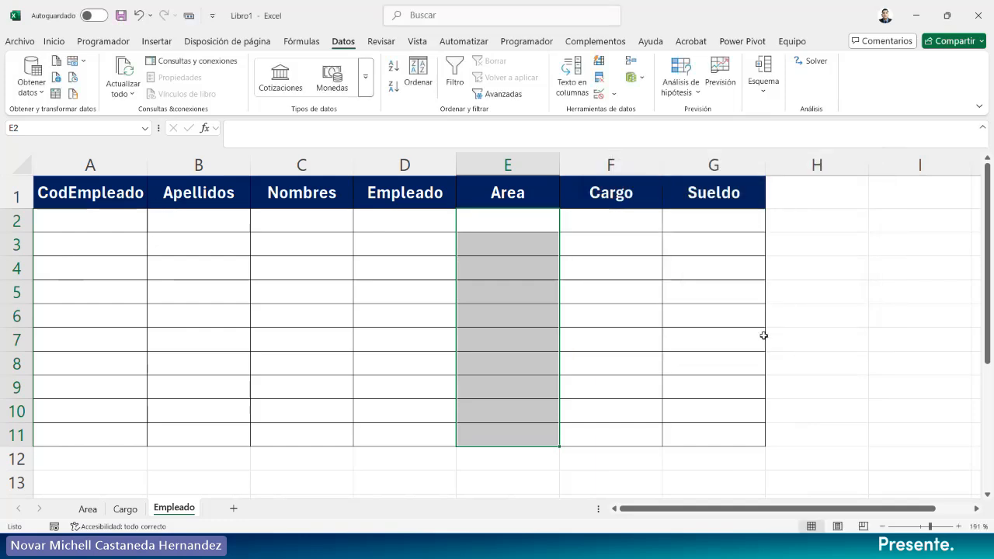
Choose Administración from the drop-down list in E2 and widen column E to fit the entry.
{"action": "left_click", "coordinate": [597, 264]}
{"action": "left_click", "coordinate": [537, 220]}
{"action": "left_click", "coordinate": [565, 227]}
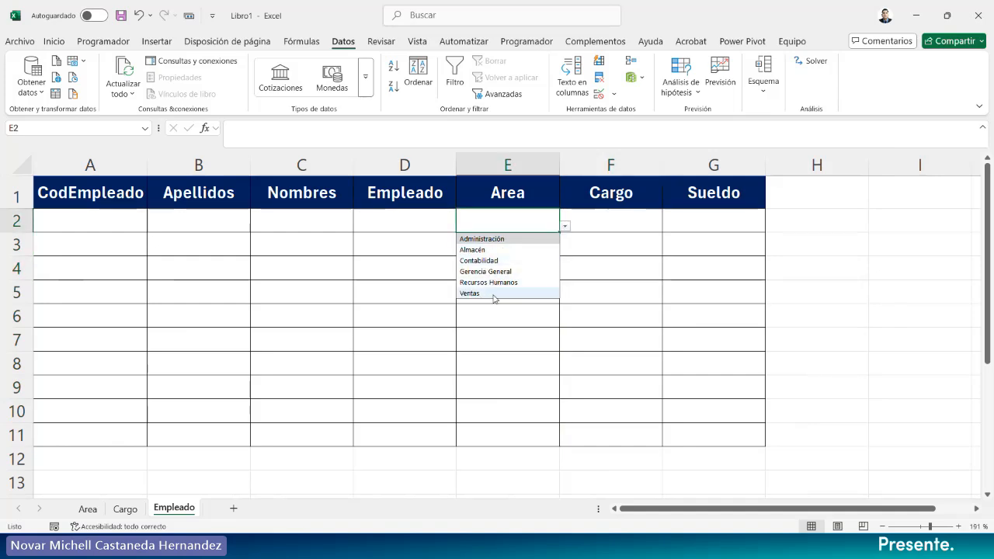
{"action": "left_click", "coordinate": [501, 240]}
{"action": "key", "text": "Return"}
{"action": "left_click_drag", "start_coordinate": [563, 161], "coordinate": [578, 161]}
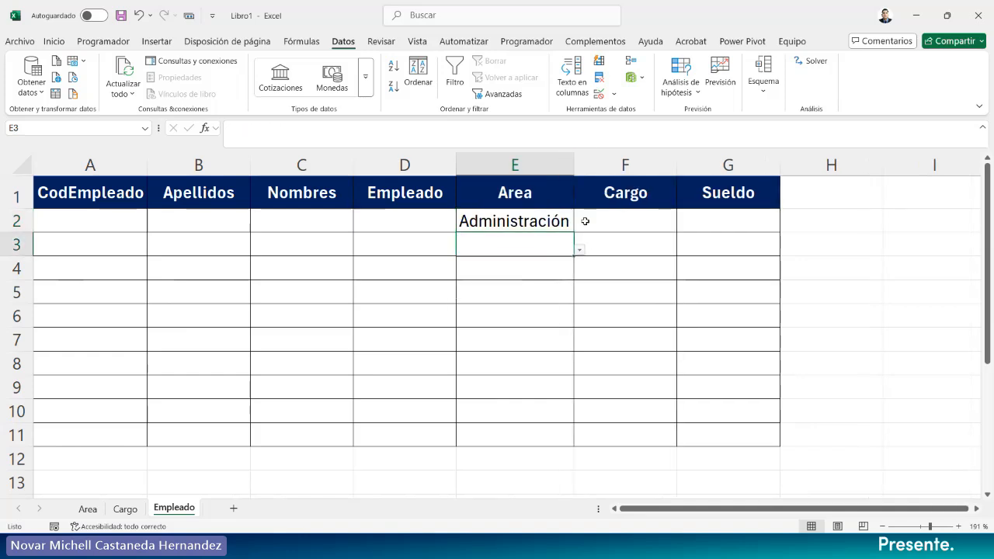
Choose Gerencia General from the drop-down list in E3 and autofit column E.
{"action": "left_click", "coordinate": [580, 249]}
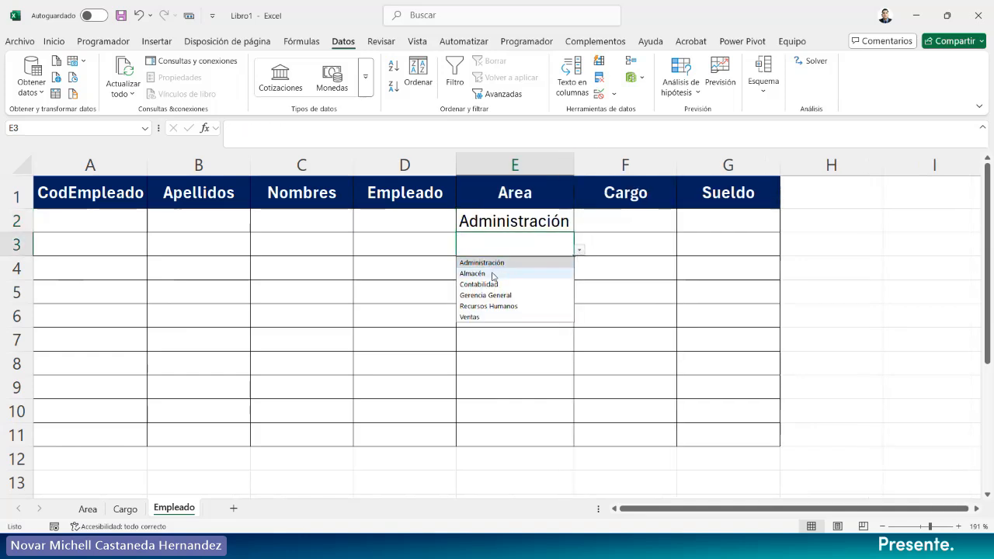
{"action": "left_click", "coordinate": [497, 296]}
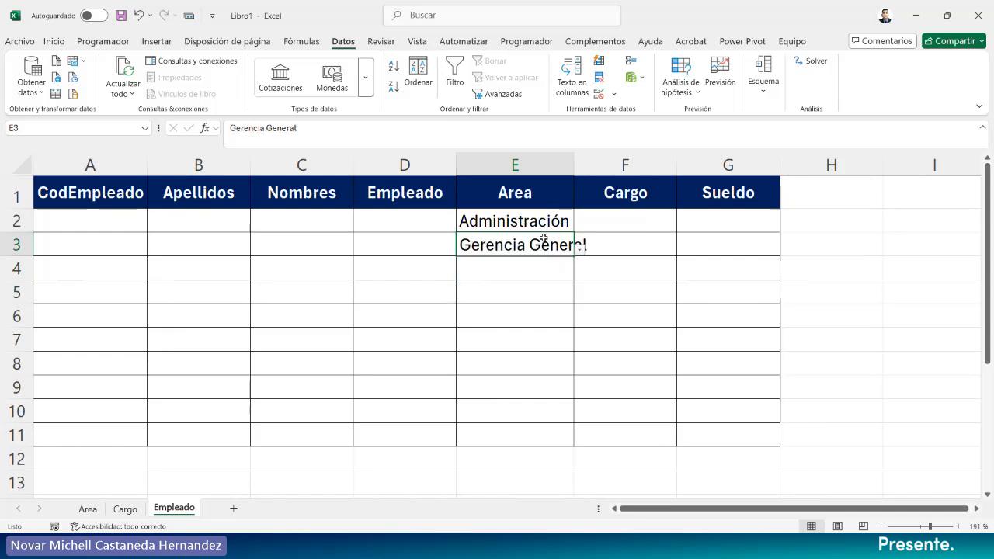
{"action": "double_click", "coordinate": [578, 161]}
Choose Ventas for E4 and Contabilidad for E5 from the Area drop-down lists.
{"action": "left_click", "coordinate": [567, 269]}
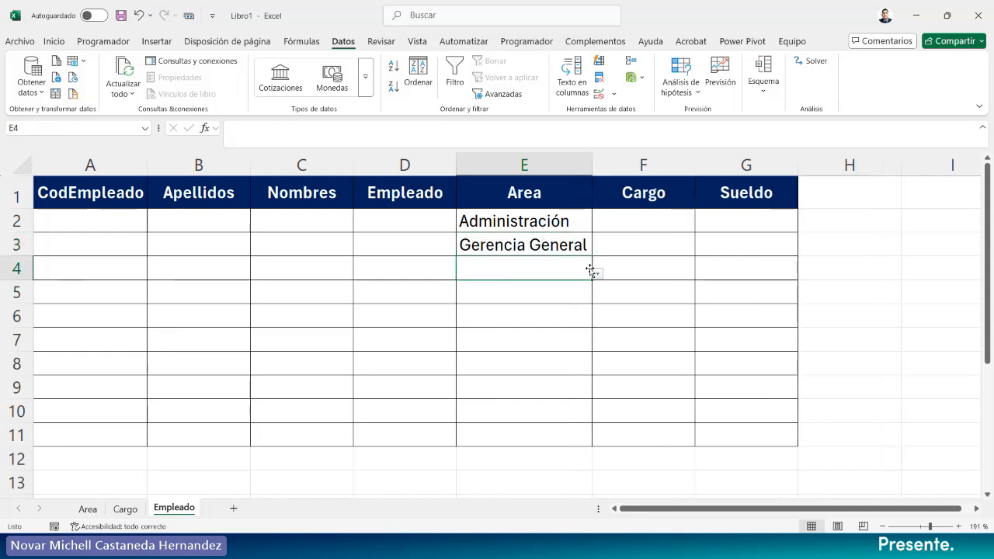
{"action": "left_click", "coordinate": [597, 274]}
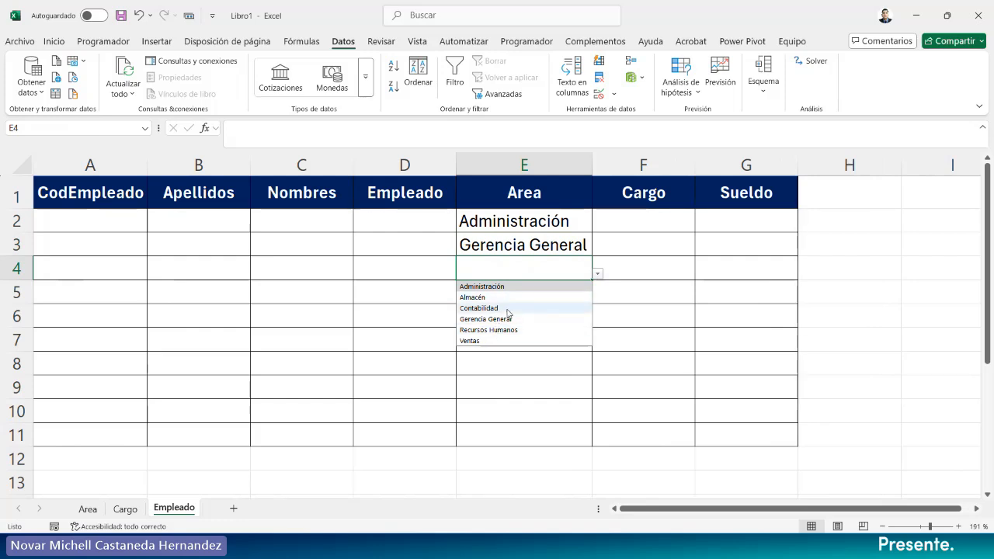
{"action": "left_click", "coordinate": [495, 340]}
{"action": "left_click", "coordinate": [544, 287]}
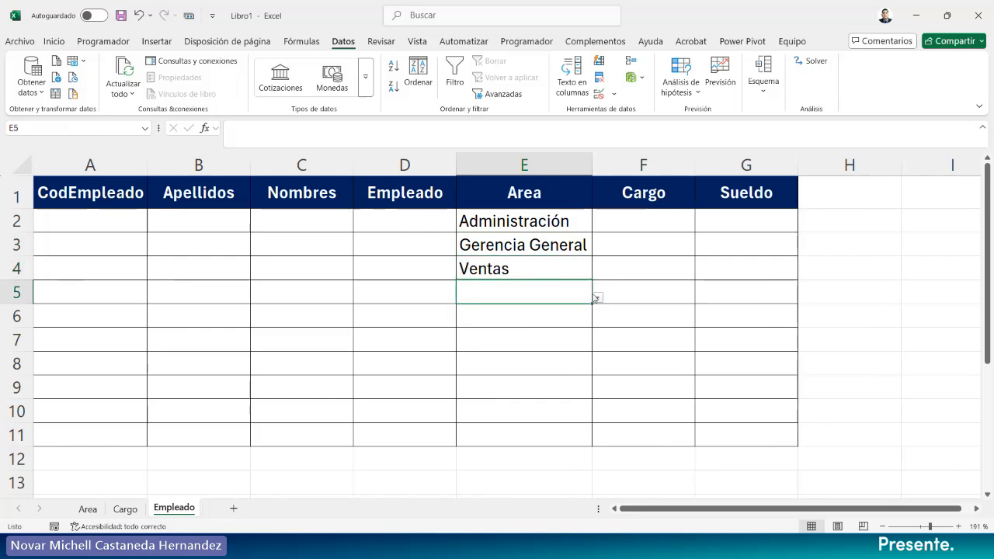
{"action": "left_click", "coordinate": [596, 298]}
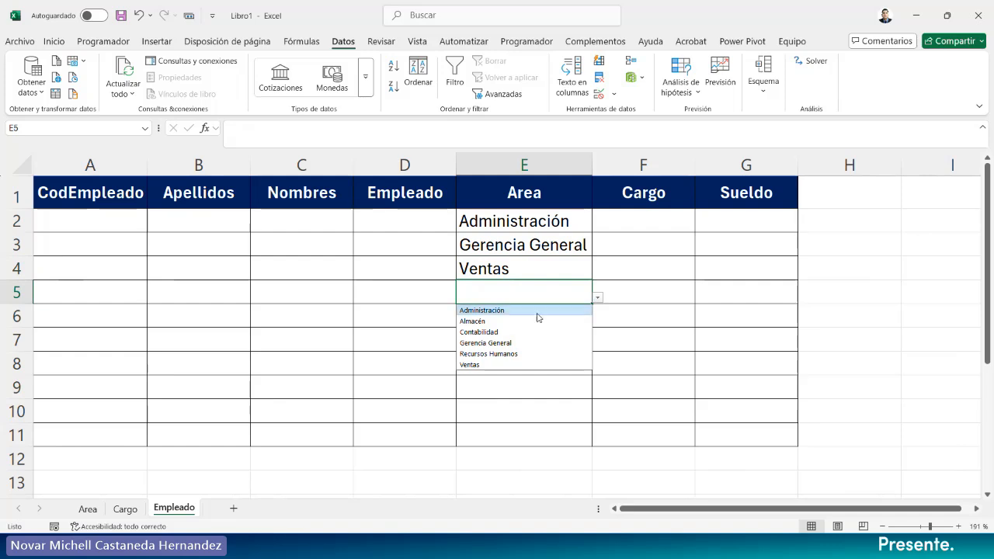
{"action": "left_click", "coordinate": [480, 332]}
Choose Ventas for E6 and Almacén for E7 from the Area drop-down lists.
{"action": "left_click", "coordinate": [559, 319]}
{"action": "left_click", "coordinate": [603, 322]}
{"action": "left_click", "coordinate": [588, 319]}
{"action": "left_click", "coordinate": [597, 321]}
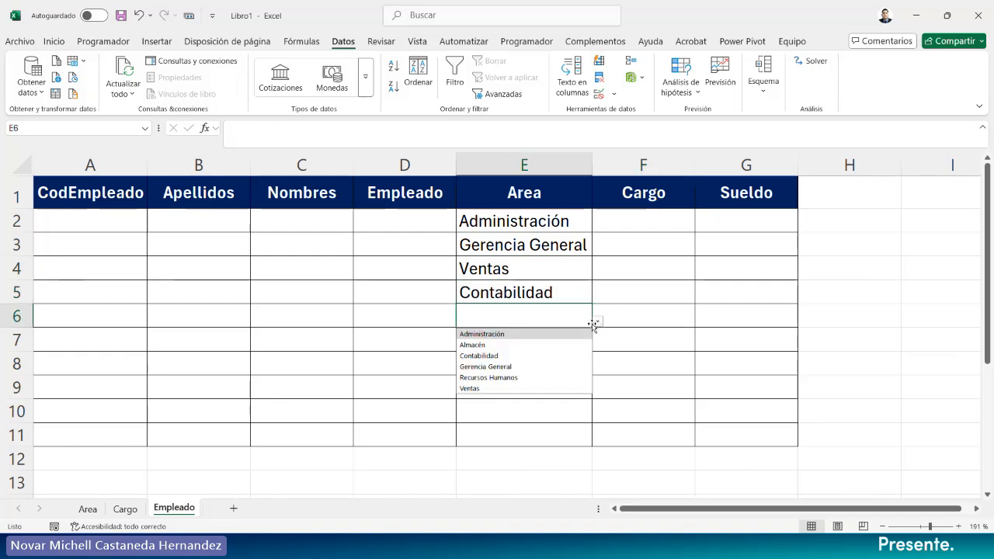
{"action": "left_click", "coordinate": [475, 388]}
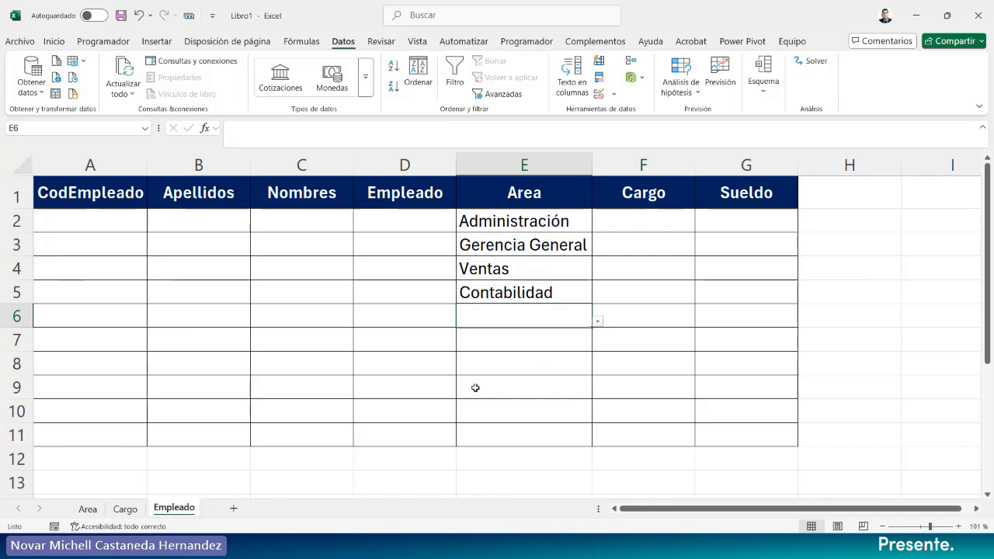
{"action": "left_click", "coordinate": [579, 339]}
{"action": "left_click", "coordinate": [598, 345]}
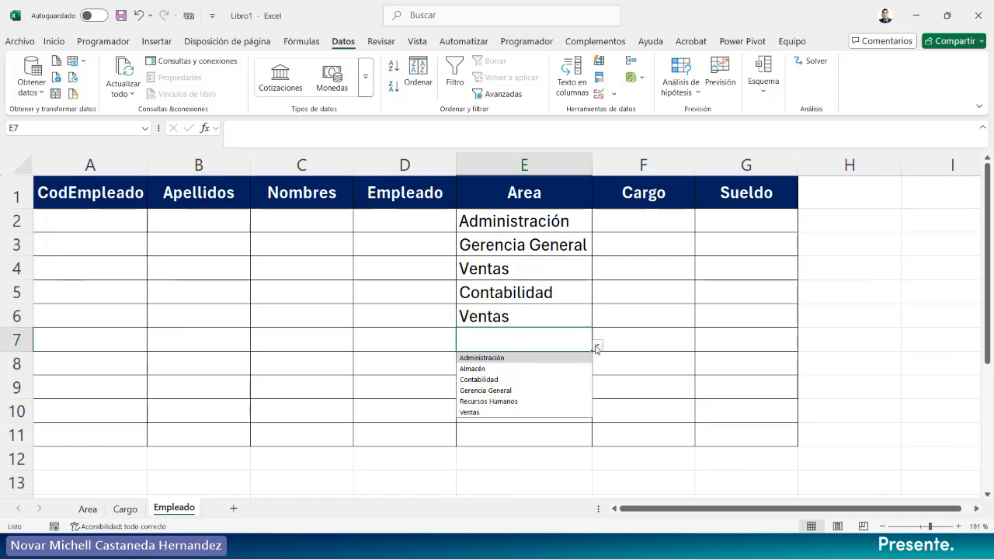
{"action": "left_click", "coordinate": [491, 370]}
Choose Almacén for E8 and Ventas for E9 from the Area drop-down lists.
{"action": "left_click", "coordinate": [535, 362]}
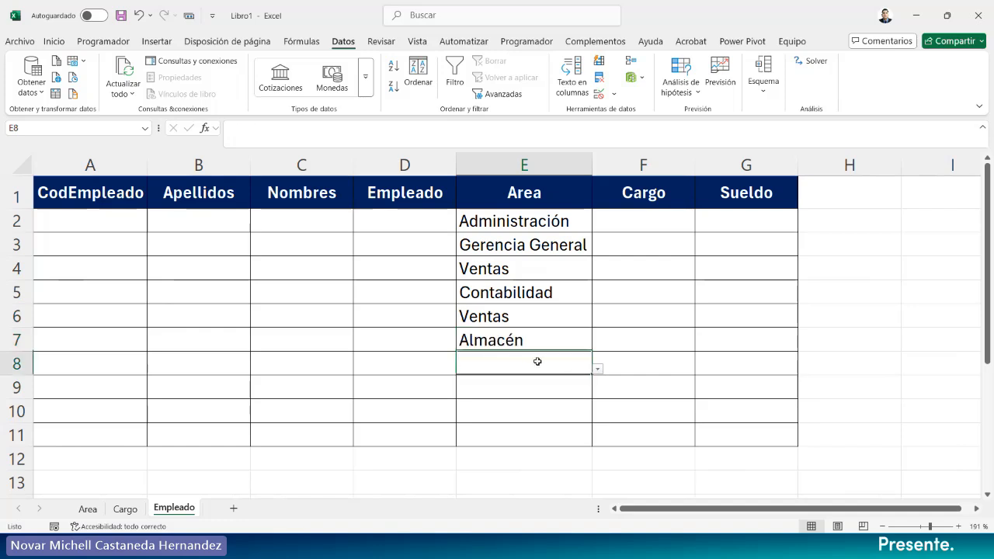
{"action": "left_click", "coordinate": [600, 372]}
{"action": "left_click", "coordinate": [568, 365]}
{"action": "left_click", "coordinate": [598, 370]}
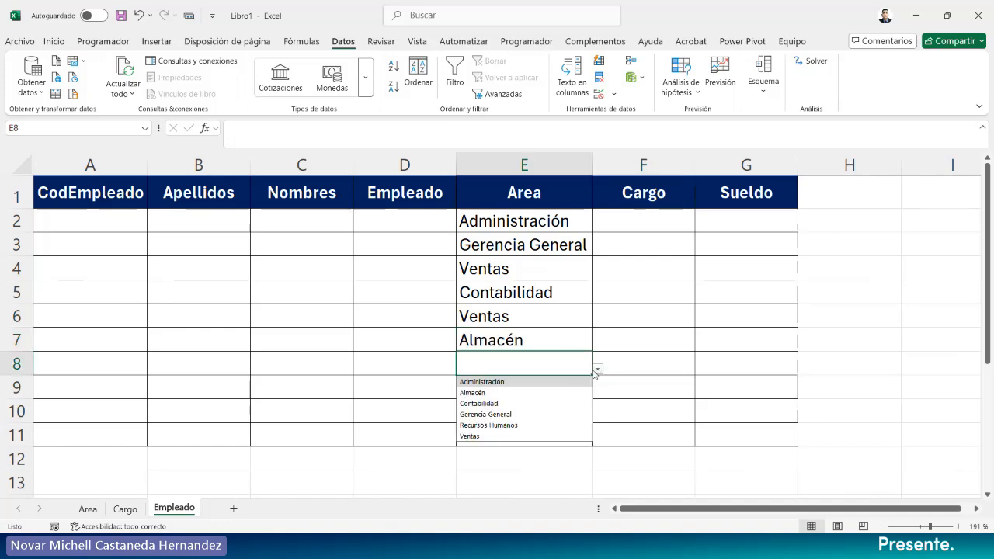
{"action": "left_click", "coordinate": [490, 390]}
{"action": "left_click", "coordinate": [551, 381]}
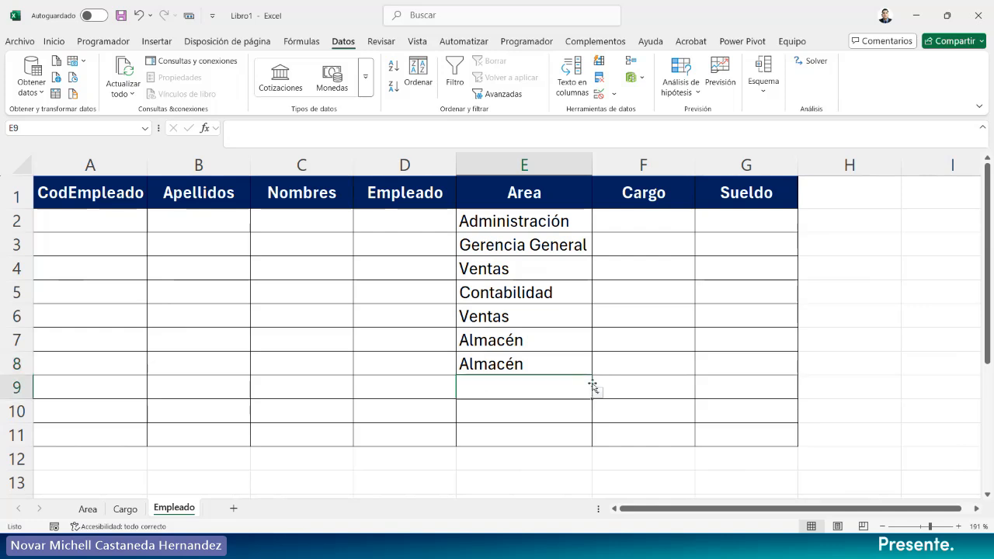
{"action": "left_click", "coordinate": [598, 392]}
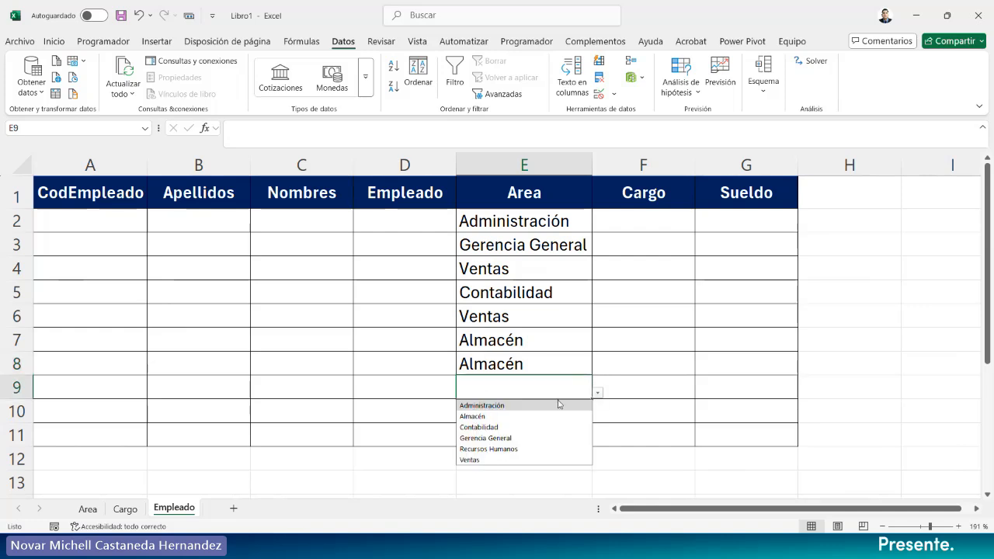
{"action": "left_click", "coordinate": [470, 460]}
{"action": "left_click", "coordinate": [579, 406]}
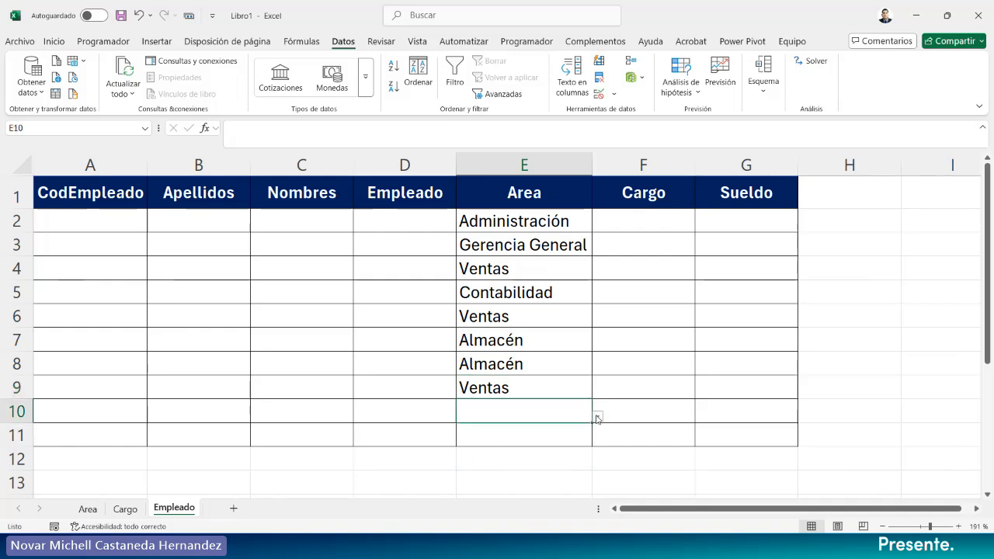
{"action": "left_click_drag", "start_coordinate": [510, 224], "coordinate": [521, 438]}
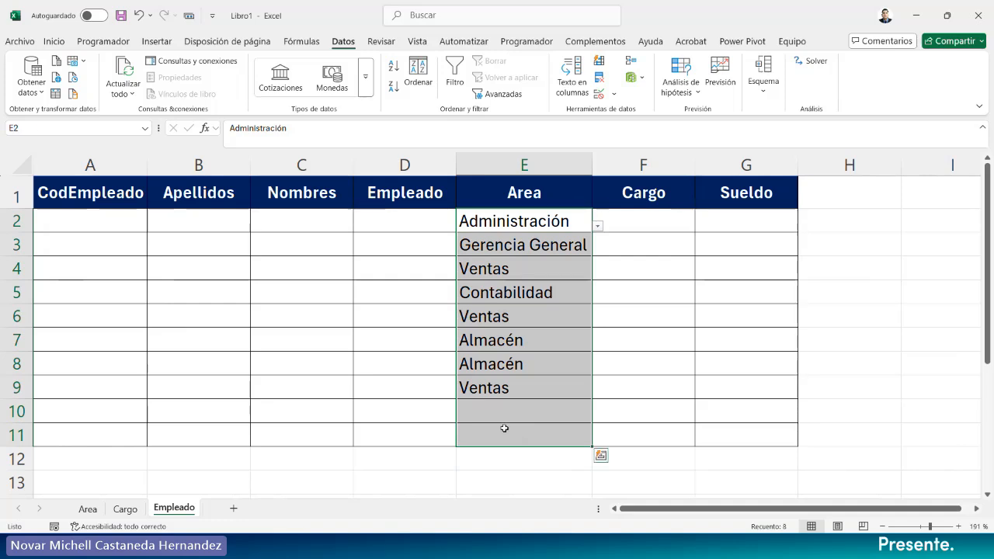
Enter the code E0001 in A2 and fill the series down through A11.
{"action": "left_click", "coordinate": [113, 224]}
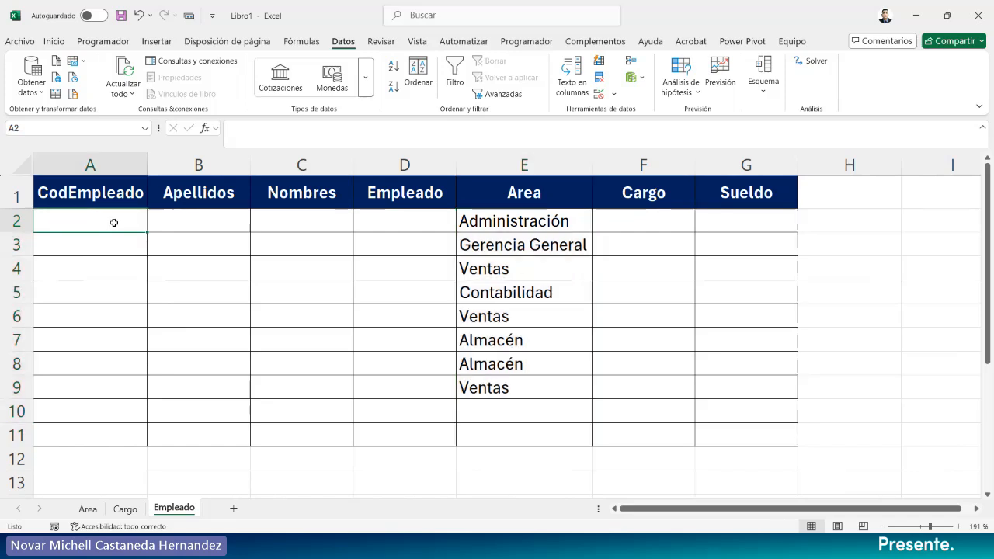
{"action": "type", "text": "e"}
{"action": "type", "text": "E0001"}
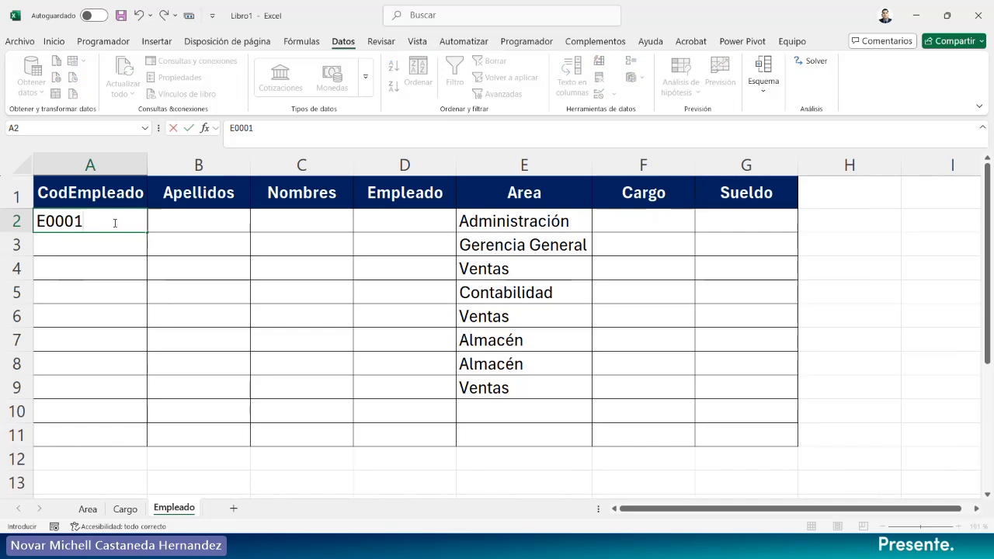
{"action": "key", "text": "Return"}
{"action": "left_click", "coordinate": [114, 221]}
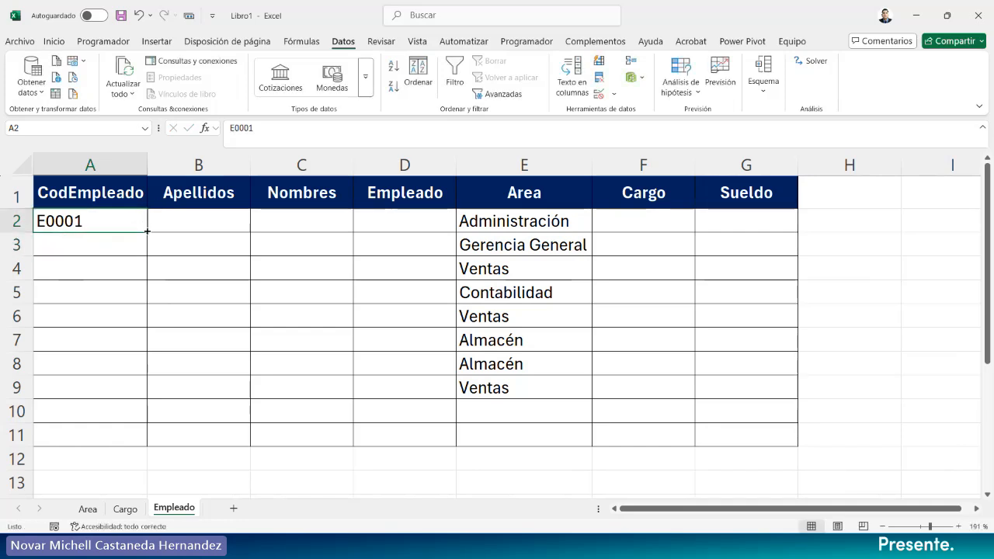
{"action": "double_click", "coordinate": [147, 231]}
{"action": "left_click_drag", "start_coordinate": [146, 397], "coordinate": [134, 433]}
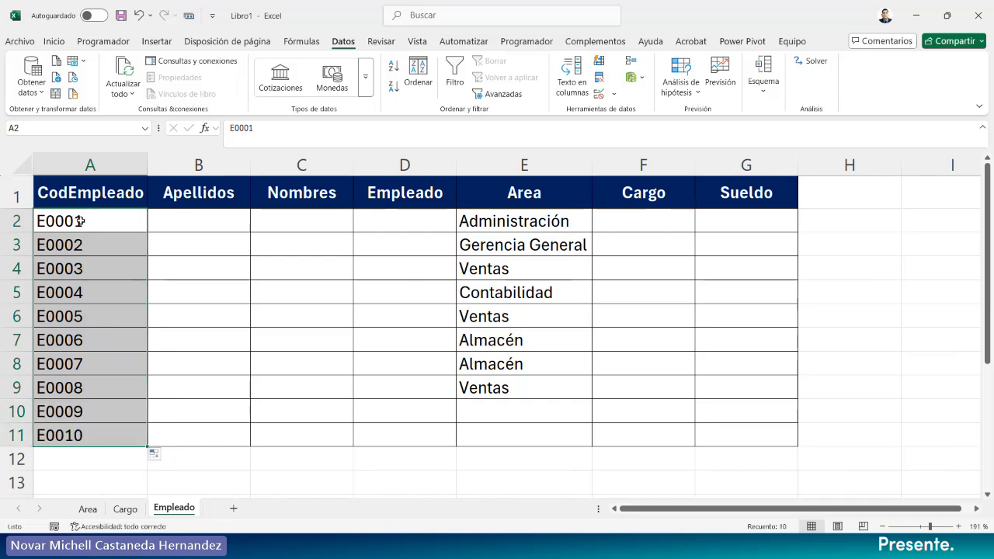
Center the employee codes in A2:A11 horizontally.
{"action": "left_click_drag", "start_coordinate": [80, 221], "coordinate": [84, 434]}
{"action": "left_click", "coordinate": [53, 41]}
{"action": "left_click", "coordinate": [257, 86]}
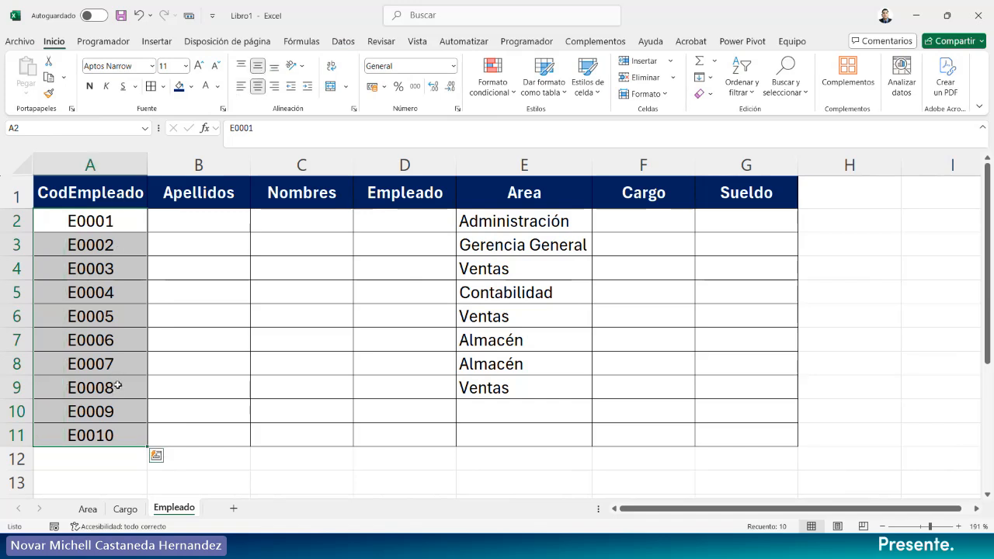
Show the Auto Fill options for the employee code series in A2:A11.
{"action": "left_click", "coordinate": [132, 223]}
{"action": "key", "text": "ctrl+shift+Down"}
{"action": "left_click", "coordinate": [160, 454]}
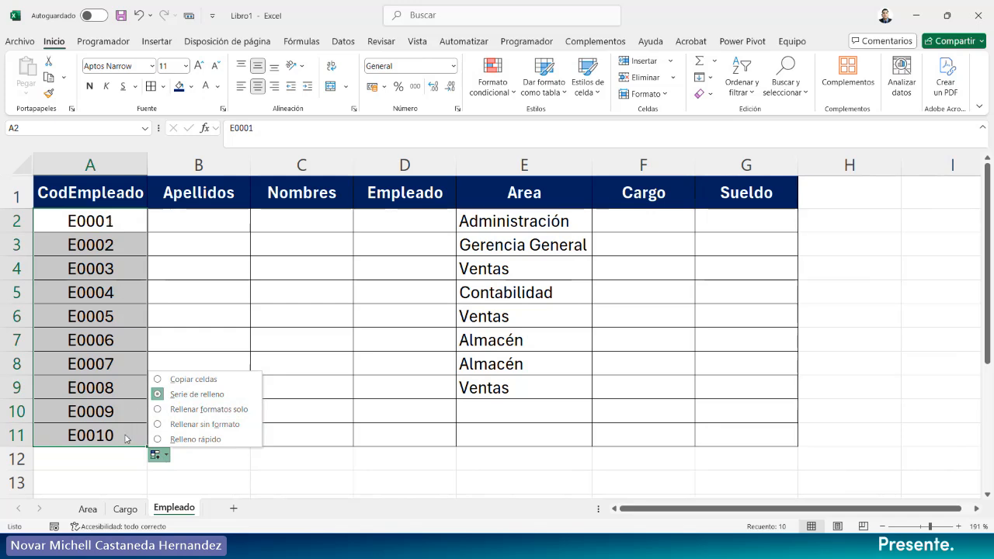
{"action": "left_click", "coordinate": [203, 253]}
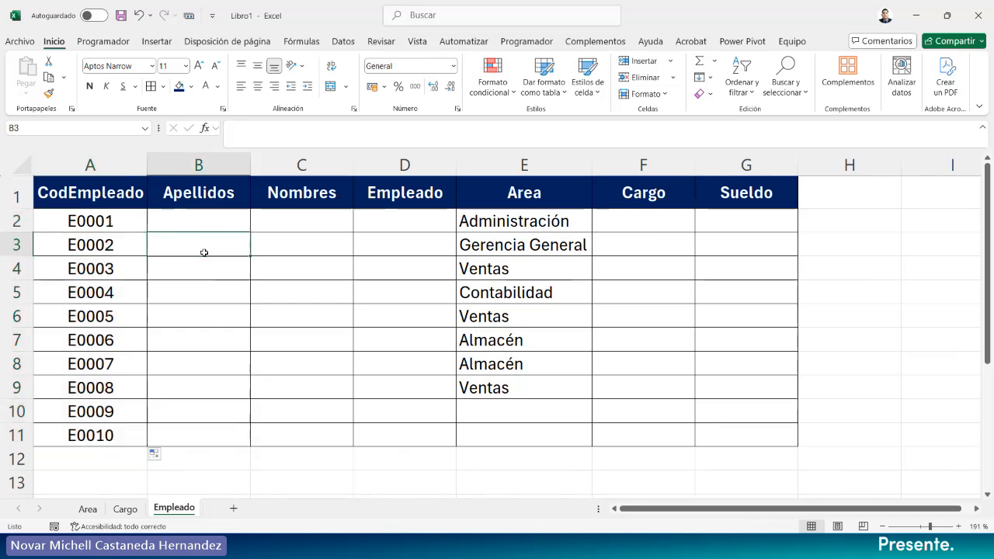
Choose Recursos Humanos for E10 and E11 from the Area drop-down lists and autofit the width of column E.
{"action": "left_click", "coordinate": [513, 417]}
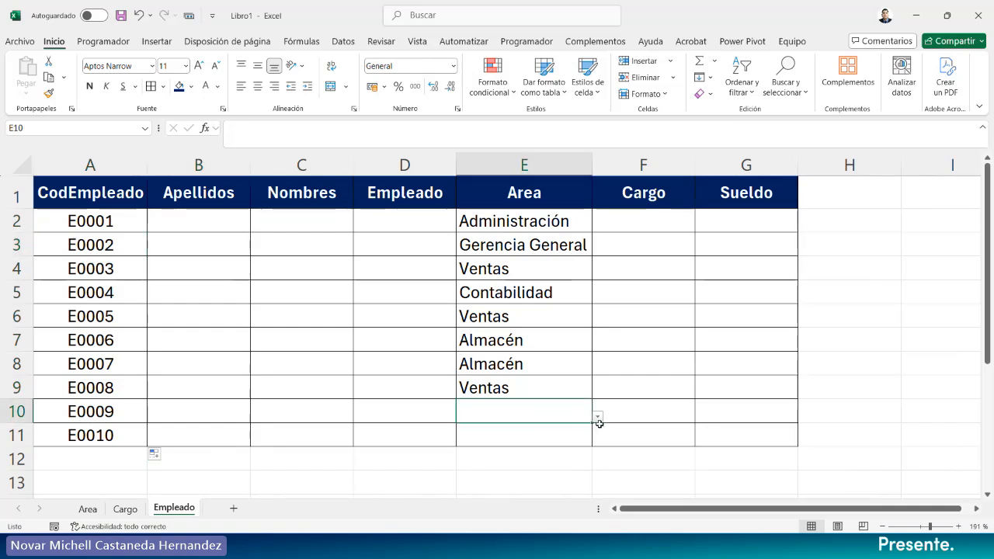
{"action": "left_click", "coordinate": [598, 418]}
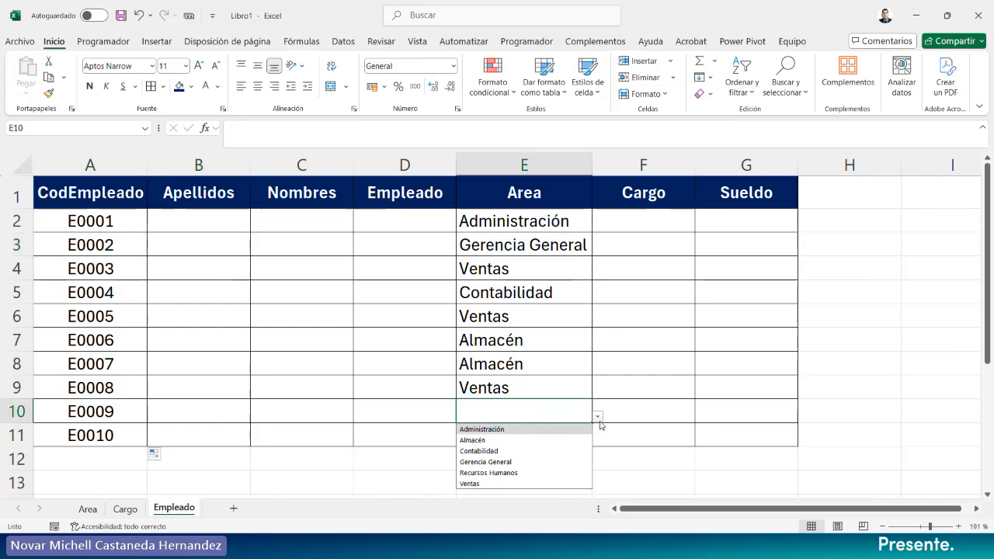
{"action": "left_click", "coordinate": [488, 473]}
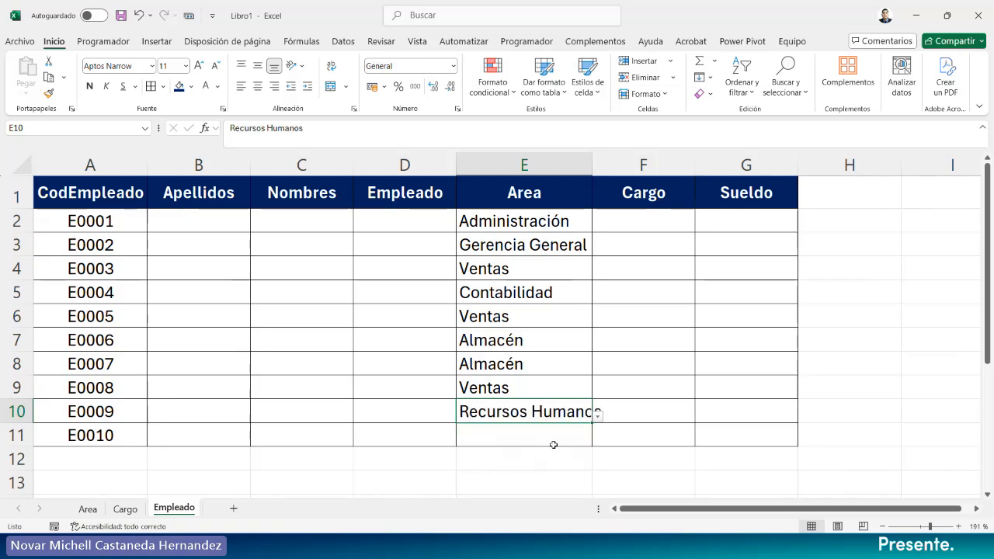
{"action": "left_click", "coordinate": [586, 431]}
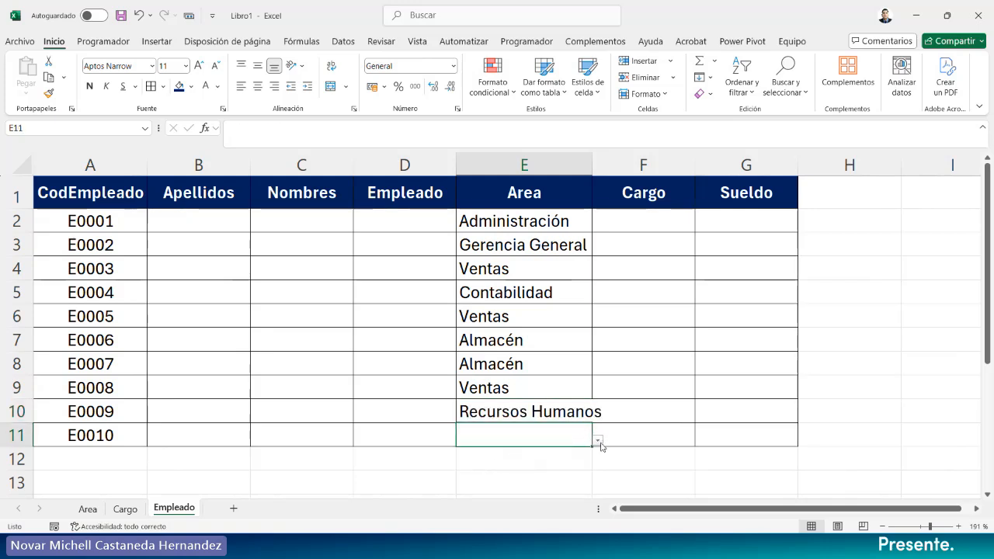
{"action": "left_click", "coordinate": [597, 440]}
{"action": "left_click", "coordinate": [504, 497]}
{"action": "left_click", "coordinate": [691, 302]}
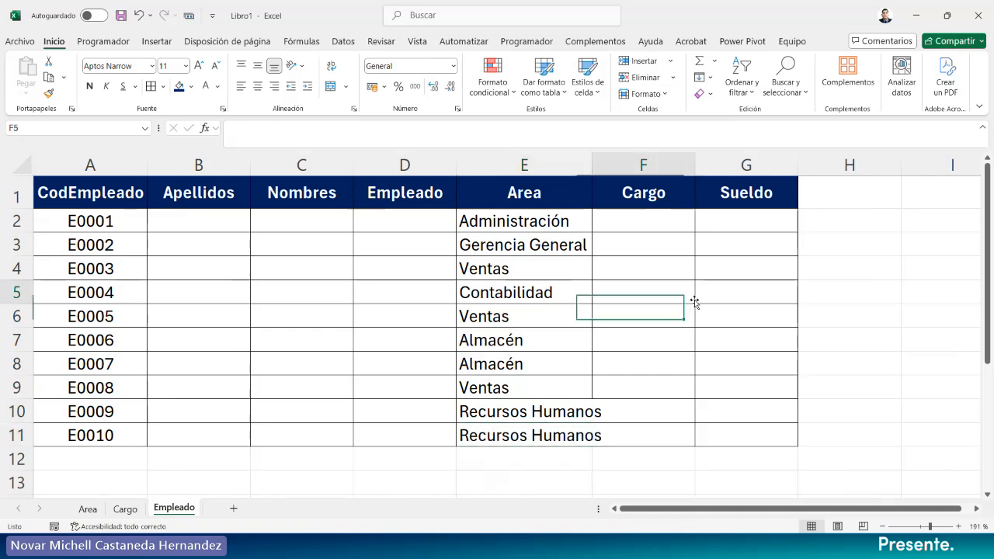
{"action": "double_click", "coordinate": [591, 163]}
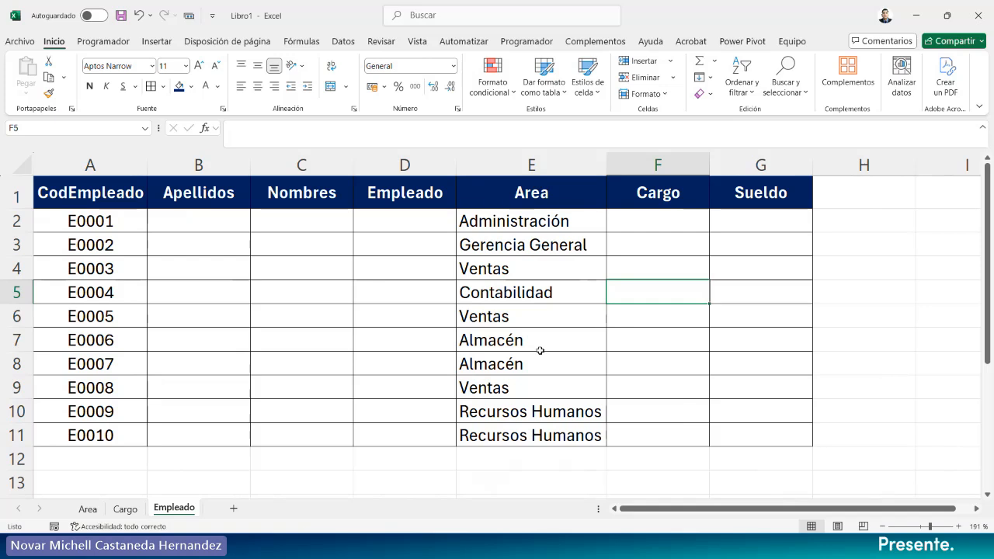
Set up data validation for the Cargo cells F2:F11 with Lista as the allowed type.
{"action": "left_click_drag", "start_coordinate": [190, 223], "coordinate": [292, 441]}
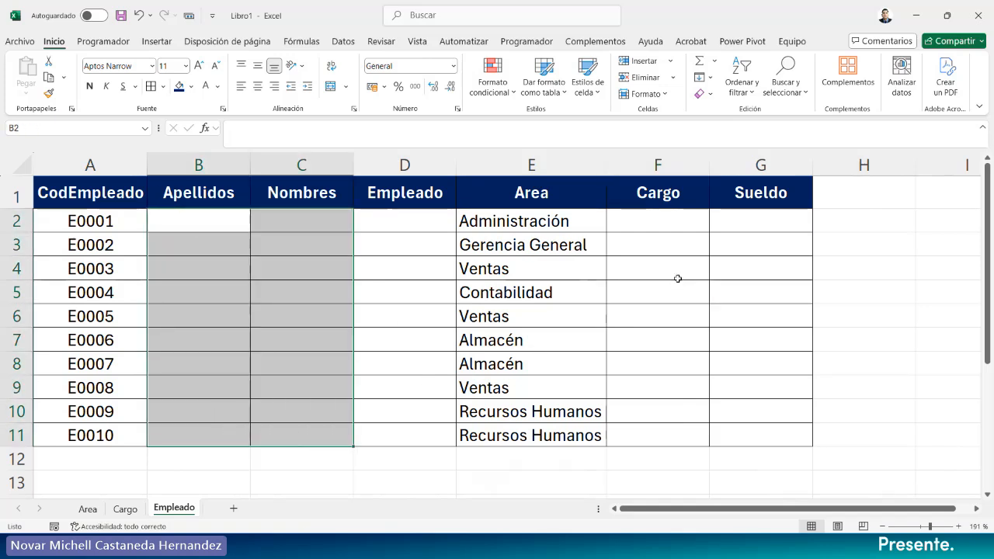
{"action": "left_click", "coordinate": [661, 220]}
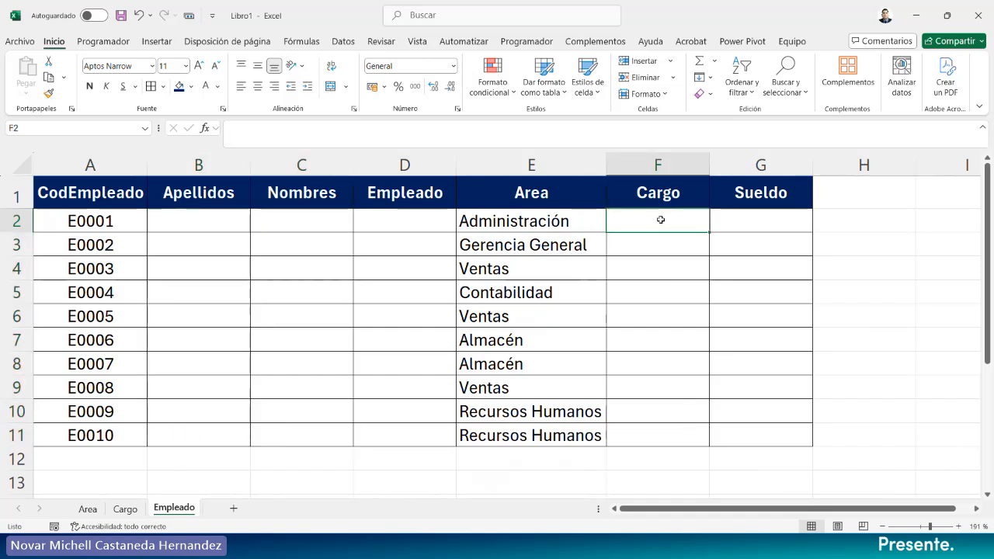
{"action": "left_click_drag", "start_coordinate": [661, 226], "coordinate": [650, 438]}
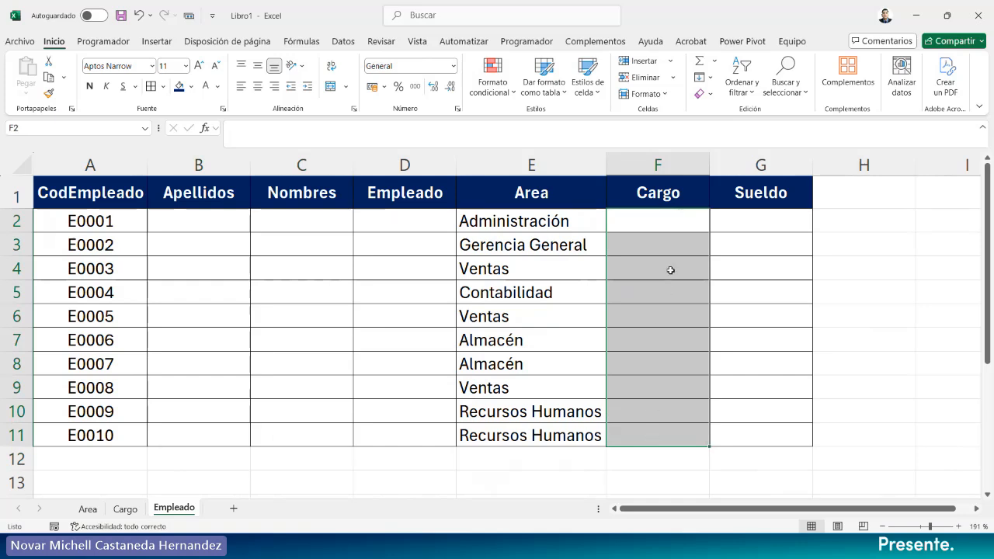
{"action": "left_click_drag", "start_coordinate": [670, 220], "coordinate": [672, 430]}
{"action": "left_click", "coordinate": [345, 41]}
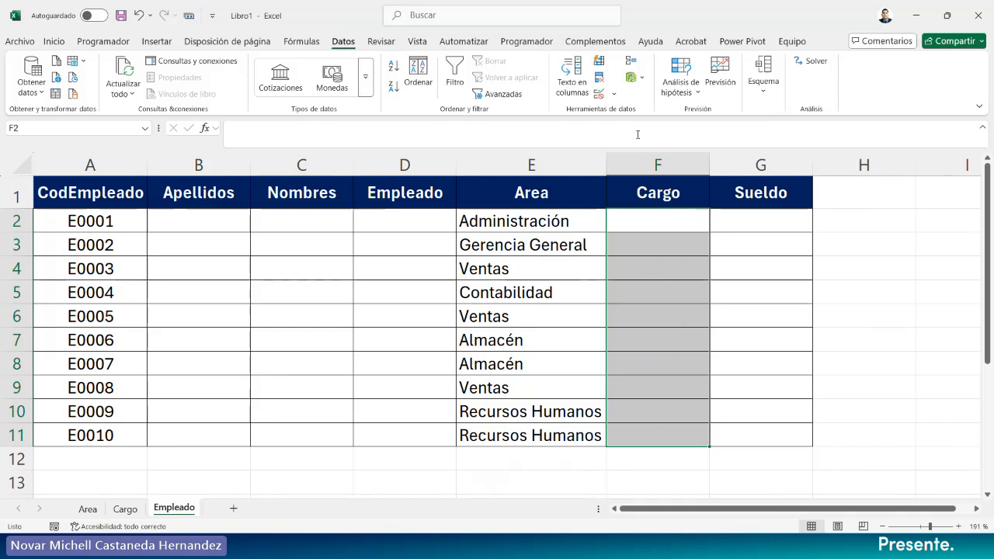
{"action": "left_click", "coordinate": [614, 96]}
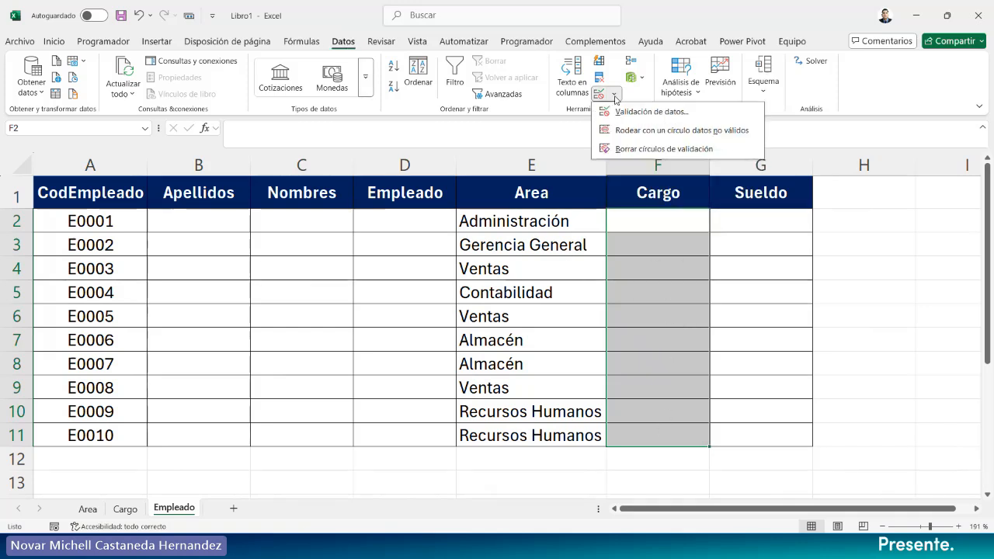
{"action": "left_click", "coordinate": [657, 113]}
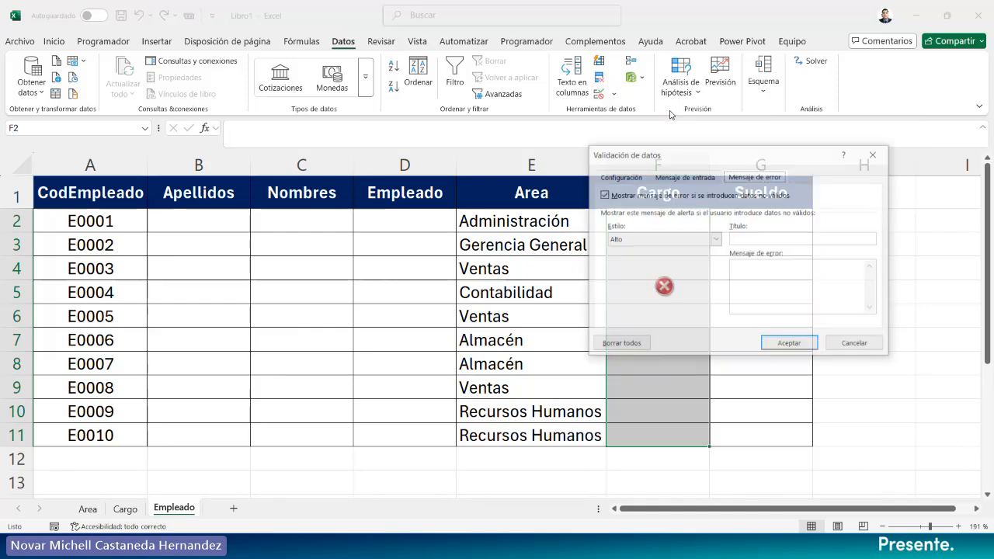
{"action": "left_click_drag", "start_coordinate": [705, 159], "coordinate": [275, 188]}
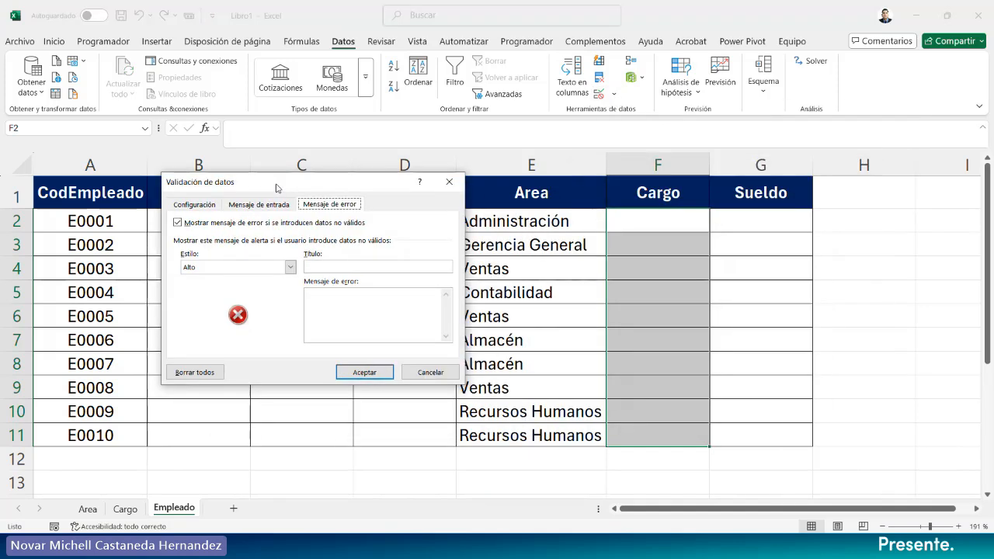
{"action": "left_click", "coordinate": [195, 205]}
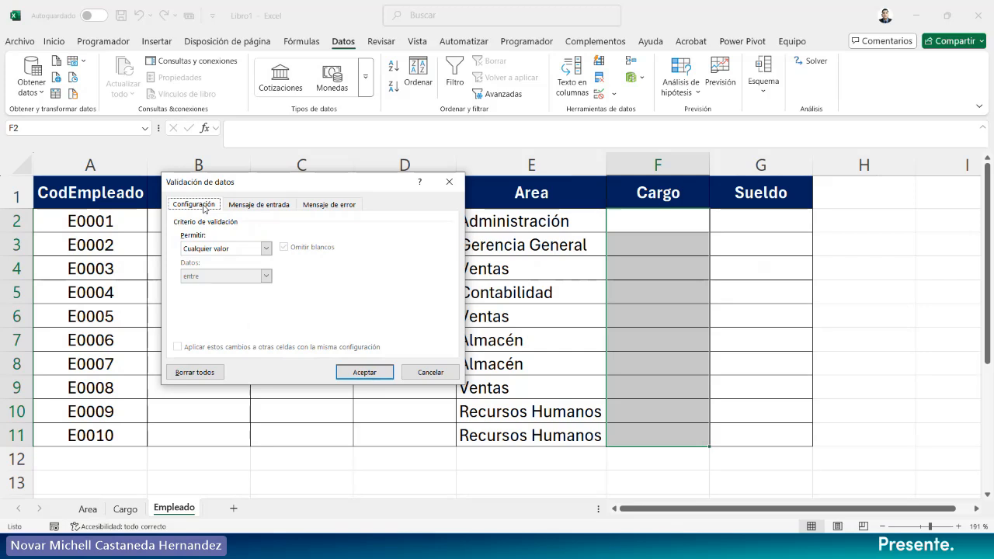
{"action": "left_click", "coordinate": [266, 249]}
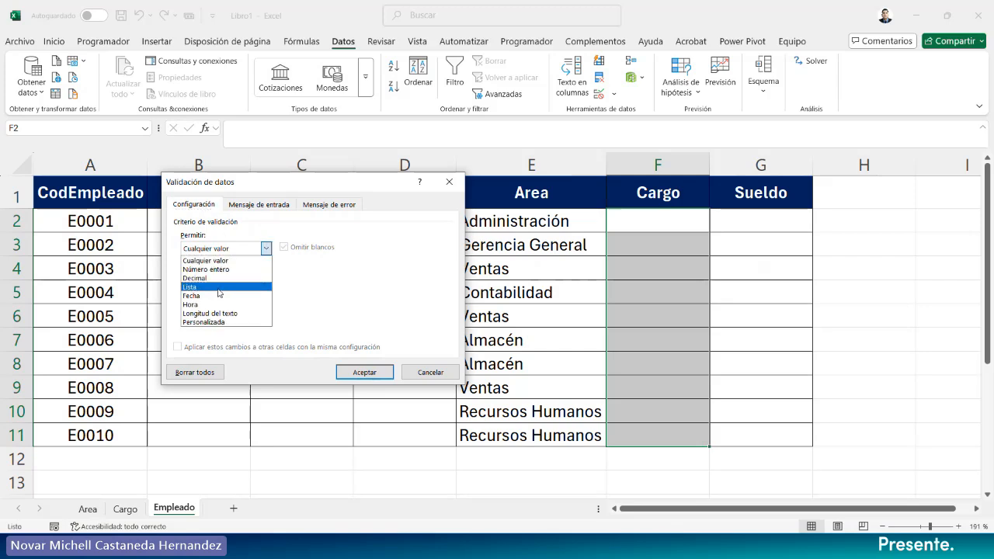
{"action": "left_click", "coordinate": [219, 288]}
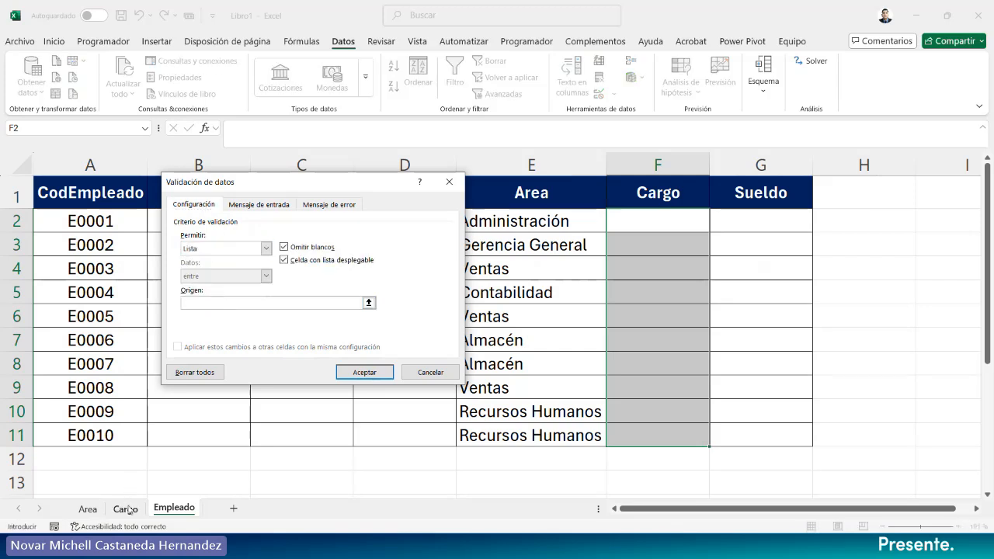
Set the validation list's source to the job titles in B2:B10 of the Cargo sheet.
{"action": "left_click", "coordinate": [129, 510]}
{"action": "left_click_drag", "start_coordinate": [216, 186], "coordinate": [552, 186]}
{"action": "left_click_drag", "start_coordinate": [175, 203], "coordinate": [174, 312]}
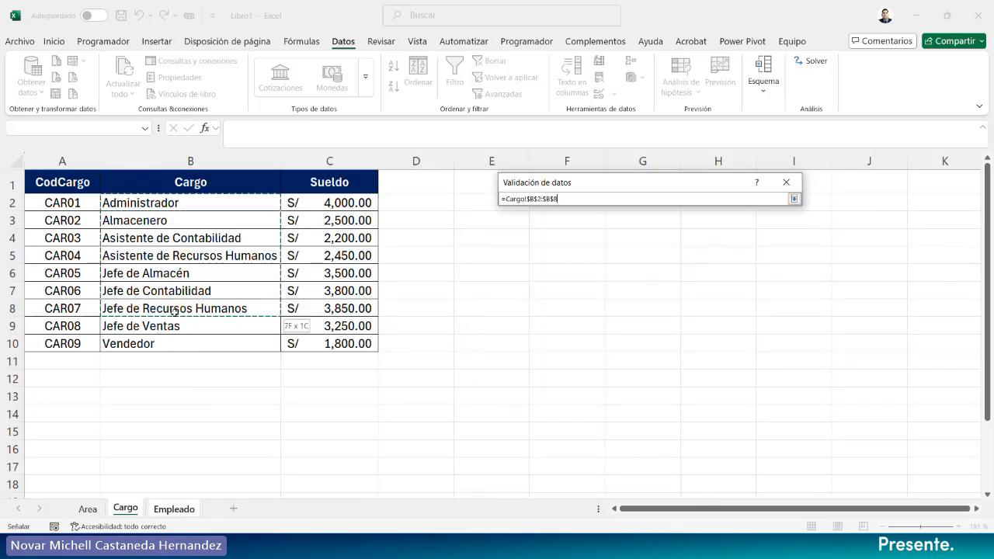
{"action": "left_click_drag", "start_coordinate": [175, 348], "coordinate": [175, 348]}
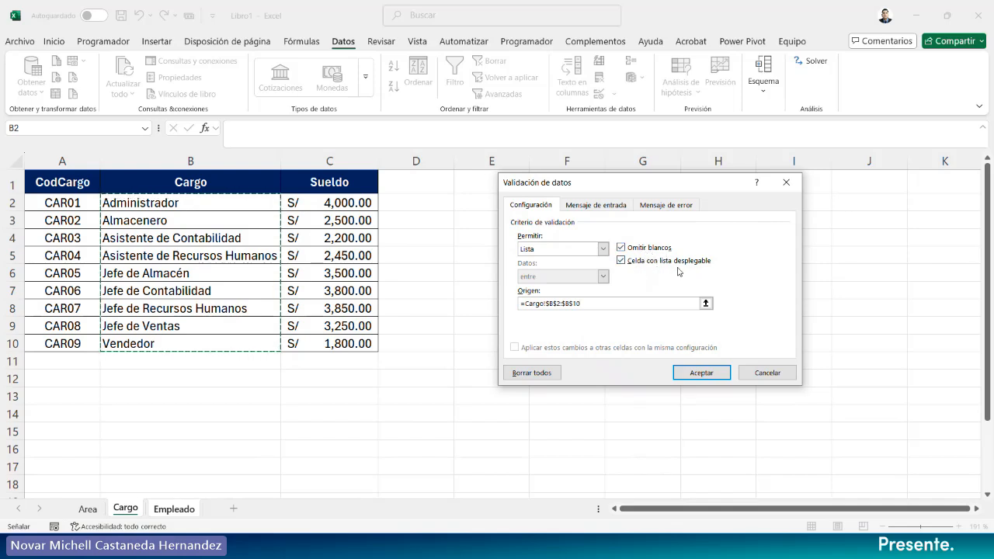
Give the validation an error alert titled Registro de Empleados with the message "Debe Seleccionar un Cargo de la Lista!" and apply it.
{"action": "left_click", "coordinate": [673, 207]}
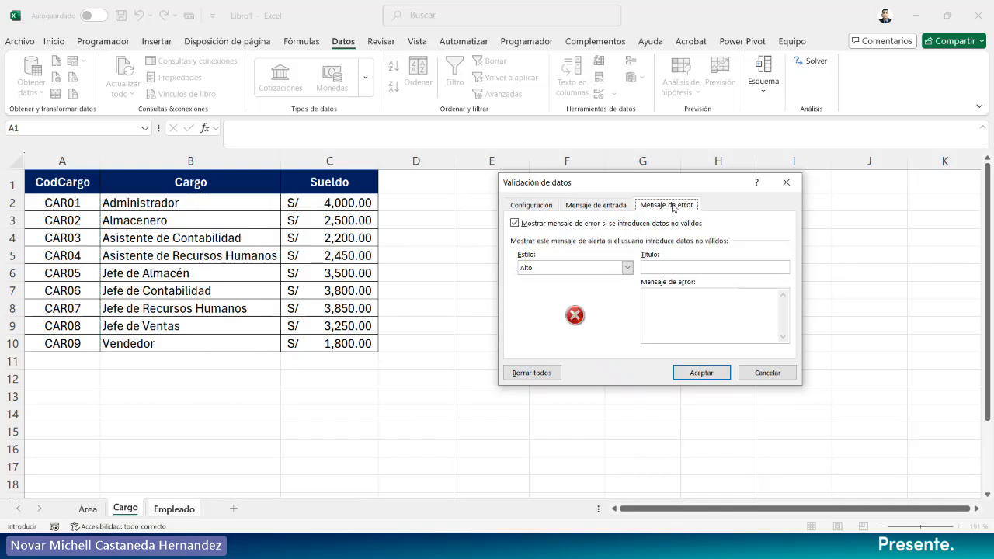
{"action": "left_click", "coordinate": [676, 267]}
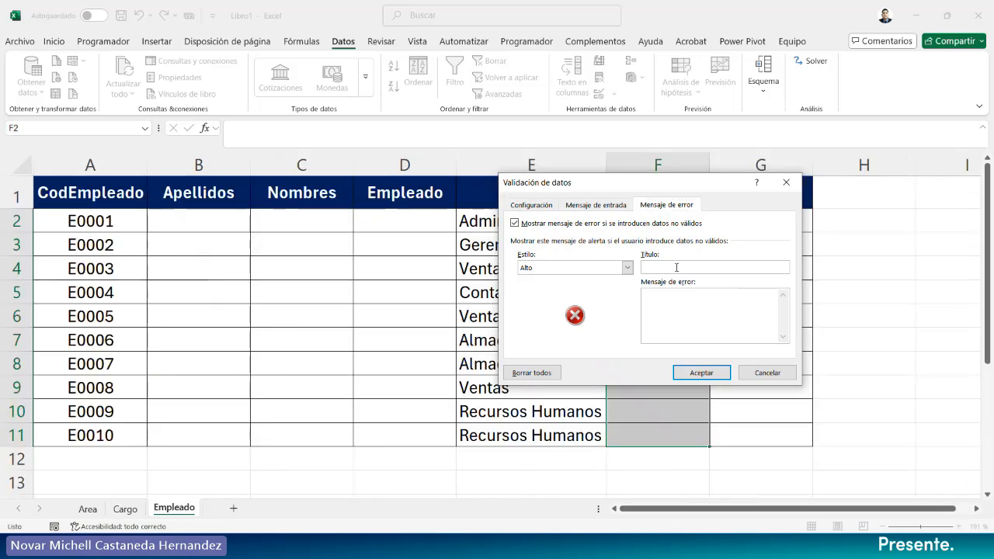
{"action": "type", "text": "Registro de Empleados"}
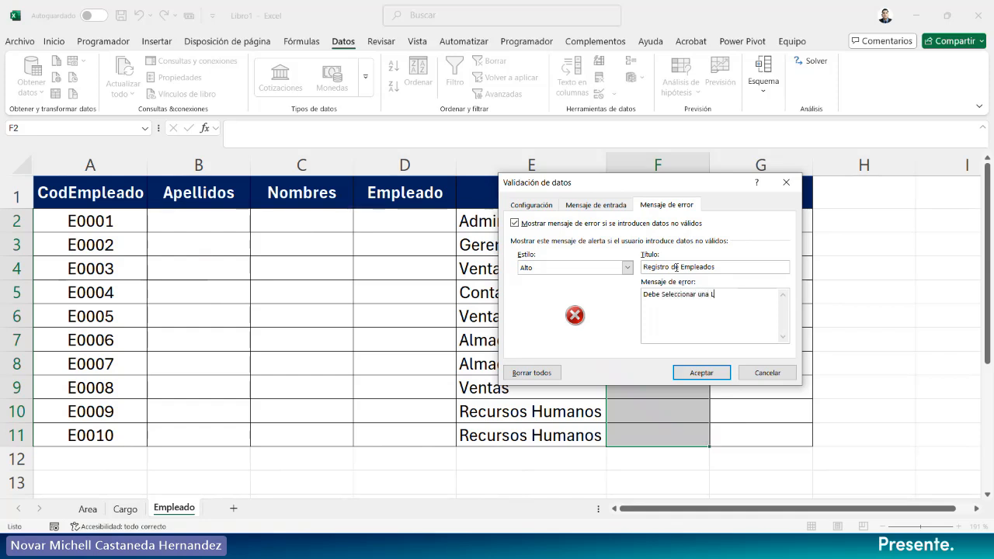
{"action": "type", "text": "Seleccionar un Cargo de la Lista!"}
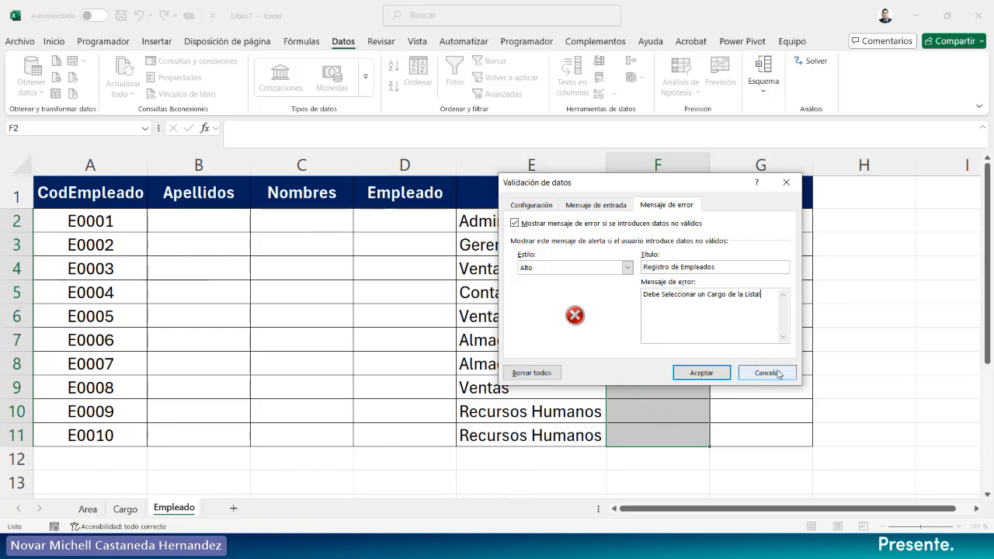
{"action": "left_click", "coordinate": [702, 373]}
Test the Cargo validation by entering the invalid text dsfsdfsfsd in F3.
{"action": "left_click", "coordinate": [668, 244]}
{"action": "type", "text": "dsfsdfsfsd"}
{"action": "key", "text": "Return"}
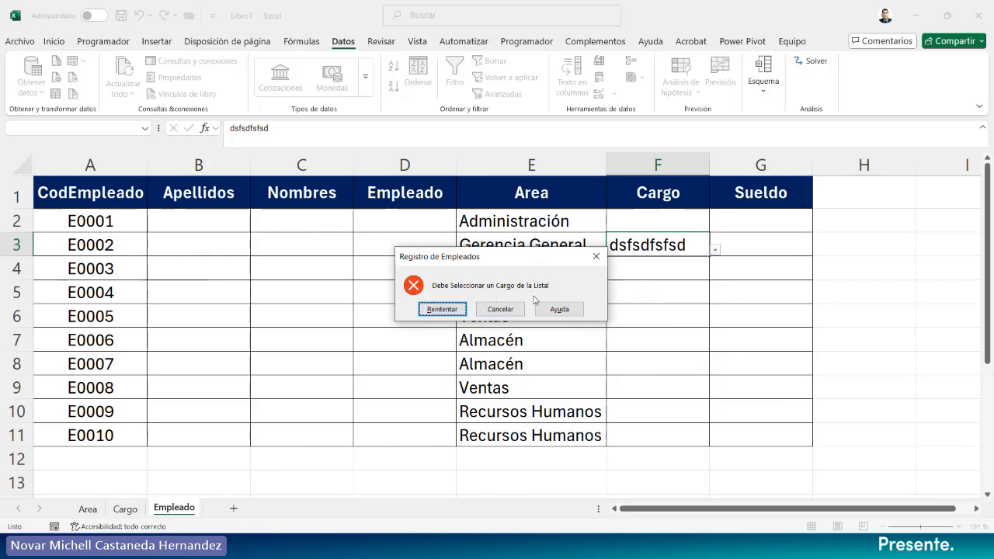
Test the Cargo validation in F3 by entering the invalid text dfsdfsd, retry it, and clear the entry.
{"action": "left_click", "coordinate": [500, 309]}
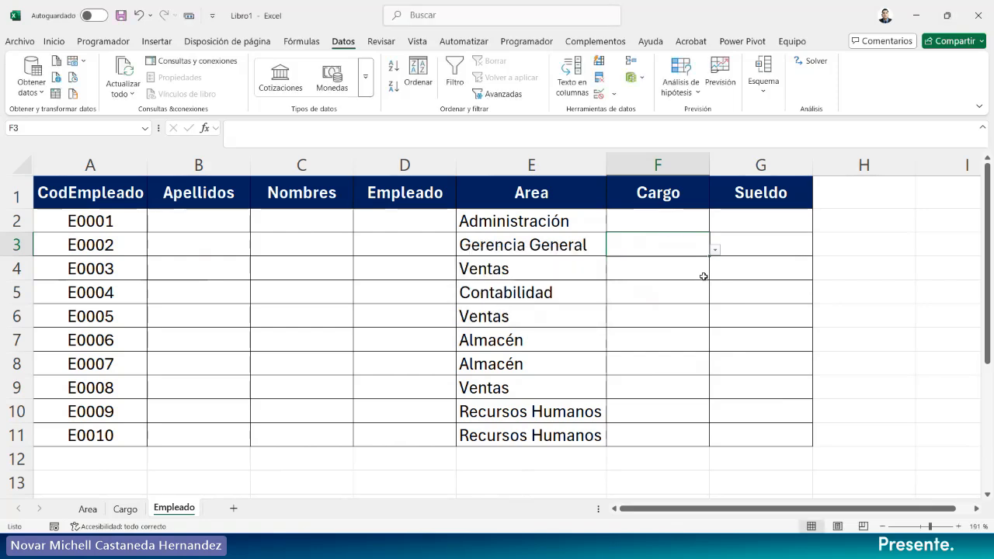
{"action": "type", "text": "dfsdfsd"}
{"action": "key", "text": "Return"}
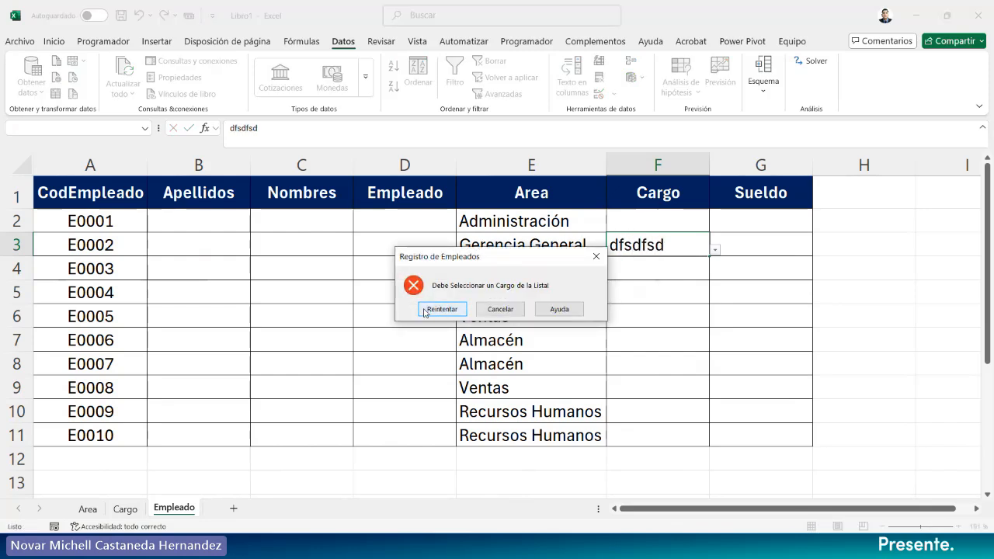
{"action": "left_click", "coordinate": [441, 309]}
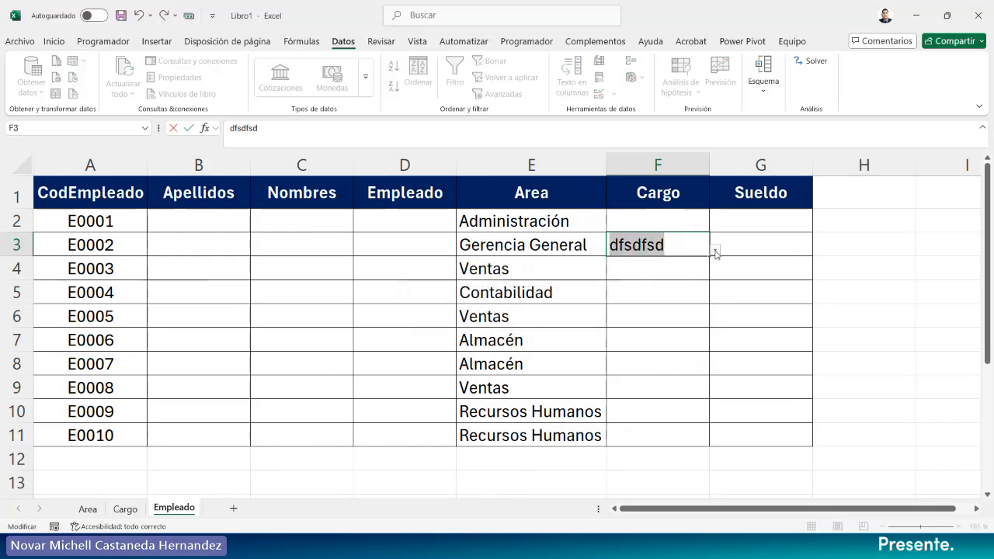
{"action": "key", "text": "Return"}
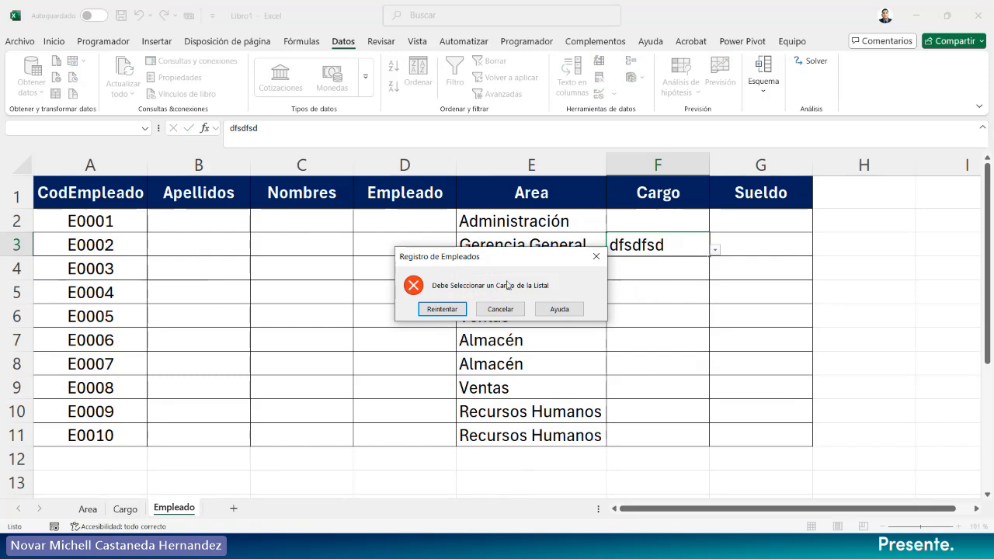
{"action": "left_click", "coordinate": [427, 310]}
{"action": "key", "text": "BackSpace"}
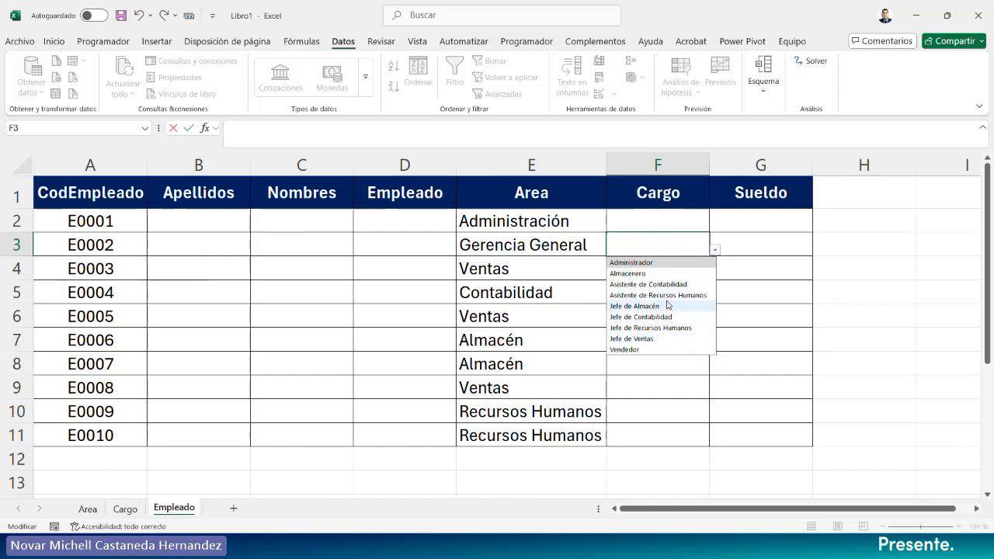
{"action": "key", "text": "Return"}
Widen the Cargo column slightly and choose Administrador from the list for employee E0001 in F2.
{"action": "left_click", "coordinate": [657, 224]}
{"action": "left_click_drag", "start_coordinate": [709, 161], "coordinate": [716, 160]}
{"action": "left_click", "coordinate": [721, 230]}
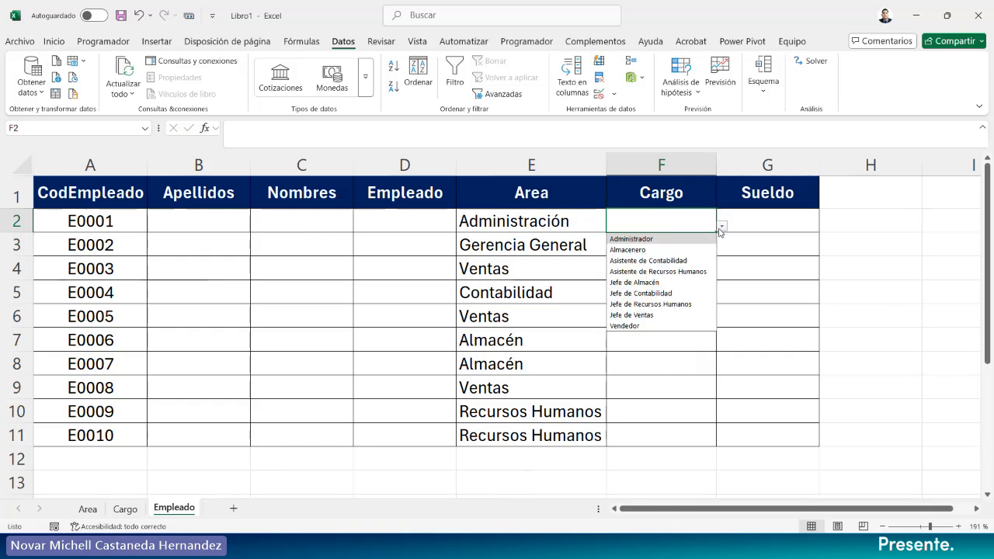
{"action": "left_click", "coordinate": [672, 238]}
Check which job titles the list in F3 offers for employee E0002.
{"action": "left_click", "coordinate": [688, 247]}
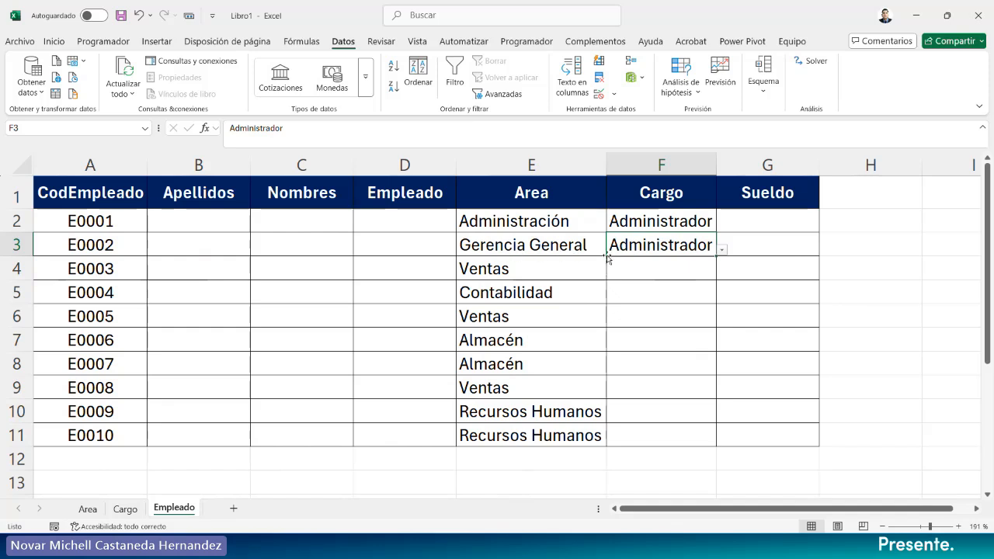
{"action": "left_click", "coordinate": [721, 249]}
{"action": "left_click", "coordinate": [722, 250]}
On the Cargo sheet, insert a row above Jefe de Almacén and enter Gerente in its Cargo cell.
{"action": "left_click", "coordinate": [125, 509]}
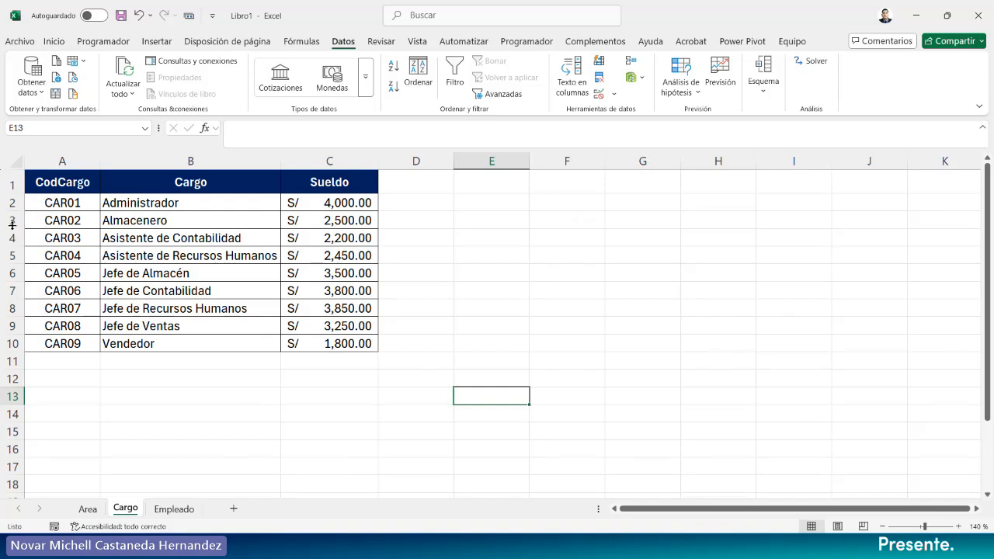
{"action": "right_click", "coordinate": [12, 273]}
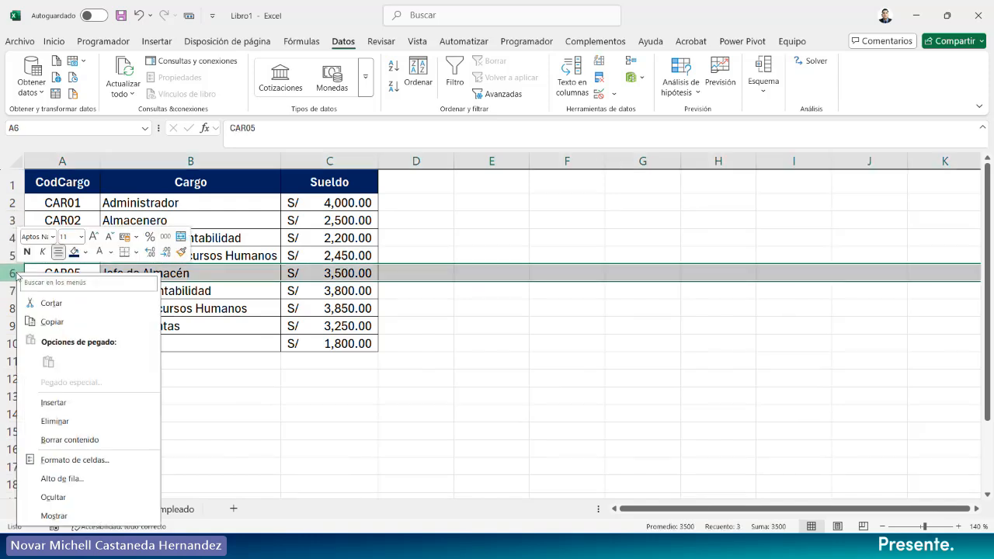
{"action": "left_click", "coordinate": [62, 403]}
{"action": "left_click", "coordinate": [138, 271]}
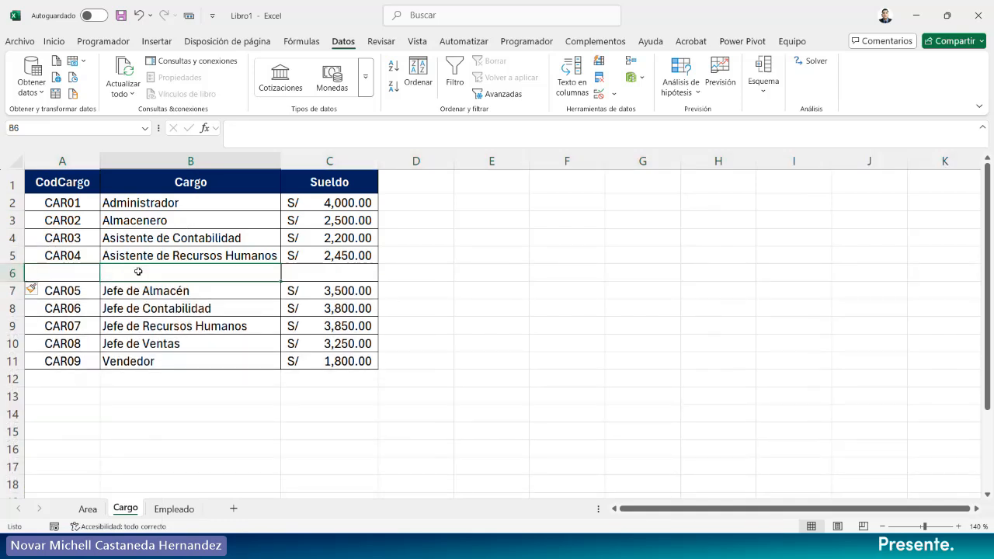
{"action": "type", "text": "Gerente"}
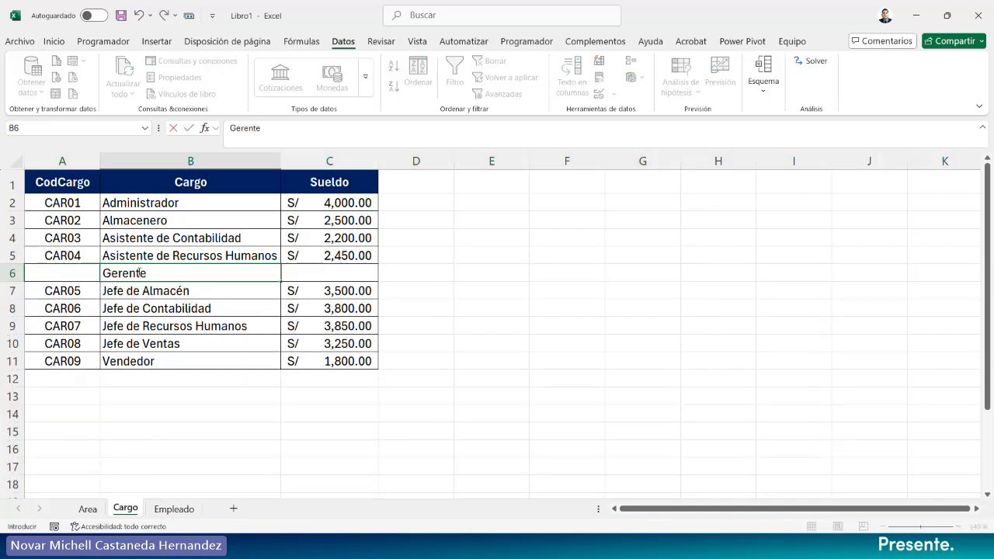
Fill the CodCargo series from A2 down to A11 so the codes run consecutively from CAR01 to CAR10.
{"action": "left_click", "coordinate": [78, 203]}
{"action": "key", "text": "ctrl+shift+Down"}
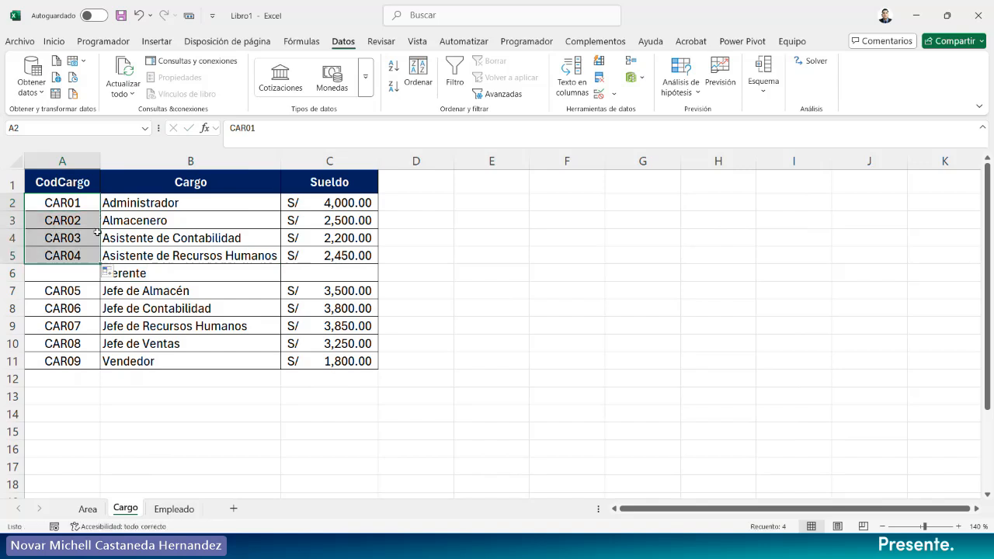
{"action": "left_click_drag", "start_coordinate": [100, 264], "coordinate": [86, 373]}
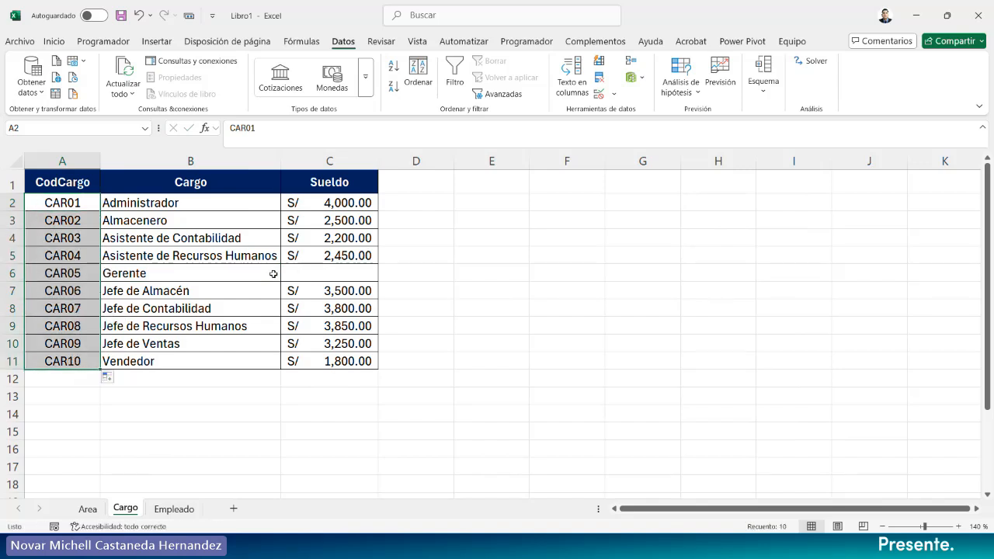
Complete the new job title in B6 as Gerente General and set its Sueldo to 5000.
{"action": "double_click", "coordinate": [218, 274]}
{"action": "type", "text": "General"}
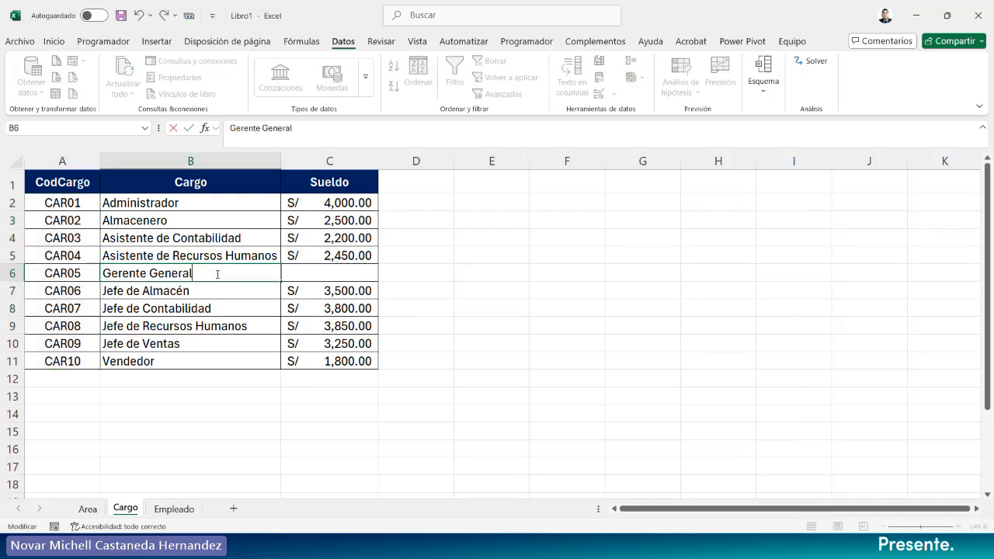
{"action": "key", "text": "Return"}
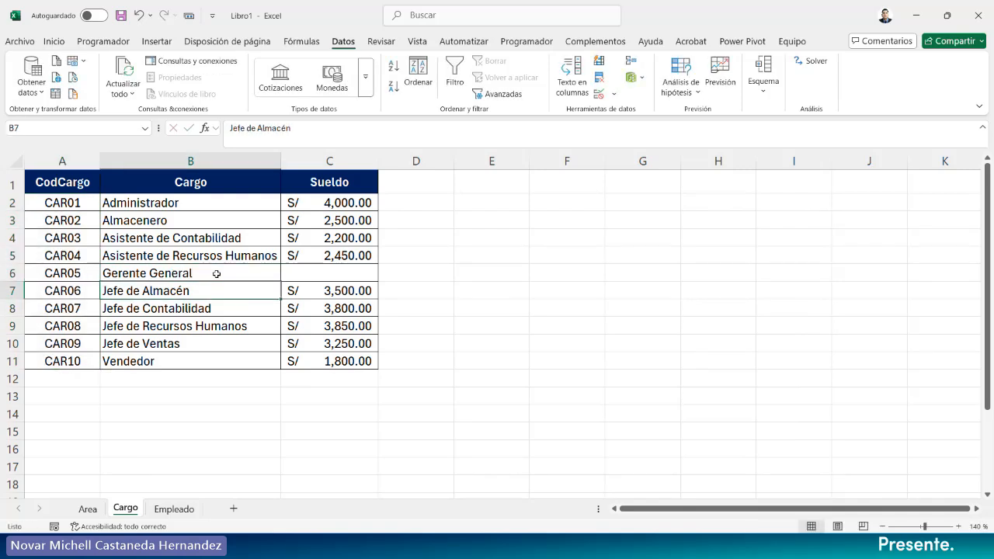
{"action": "left_click", "coordinate": [314, 272]}
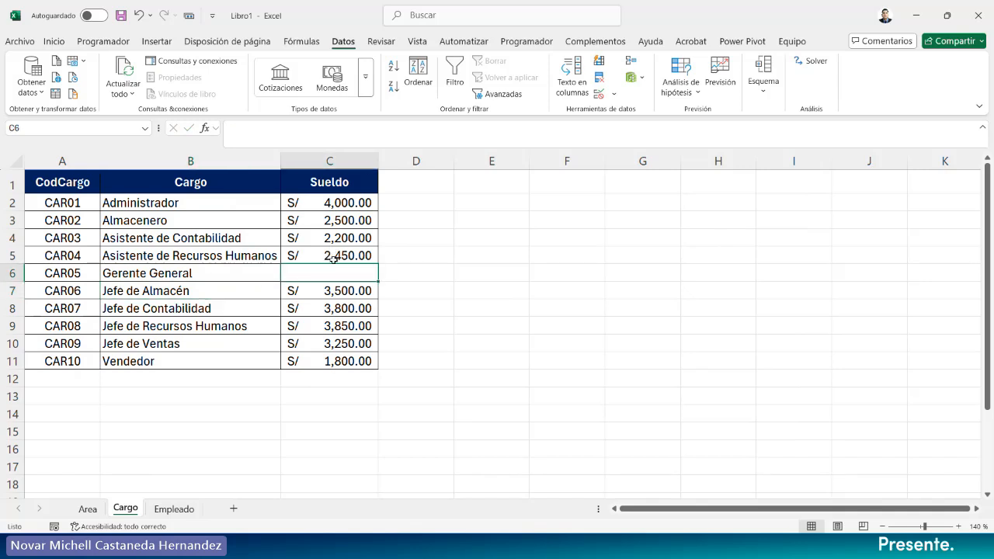
{"action": "type", "text": "5000"}
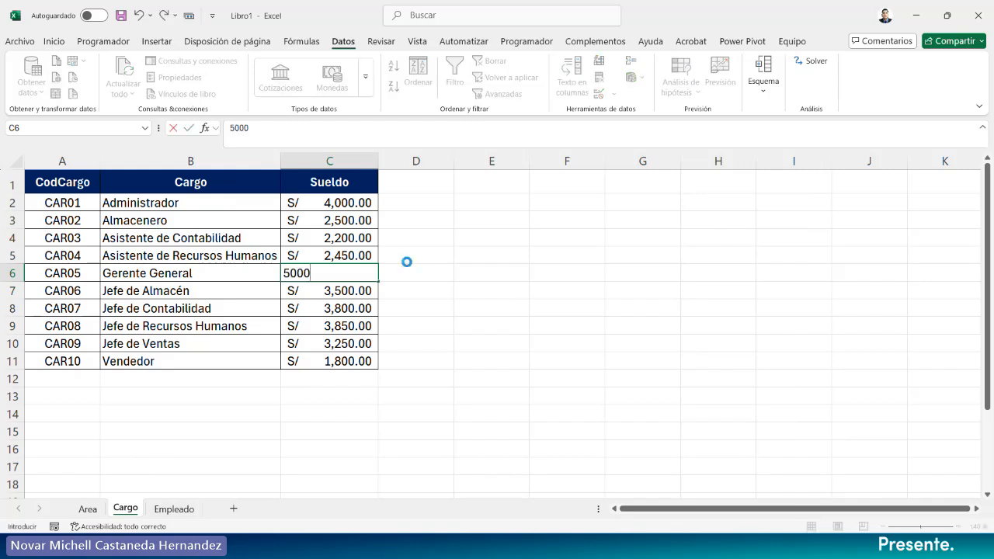
{"action": "key", "text": "Return"}
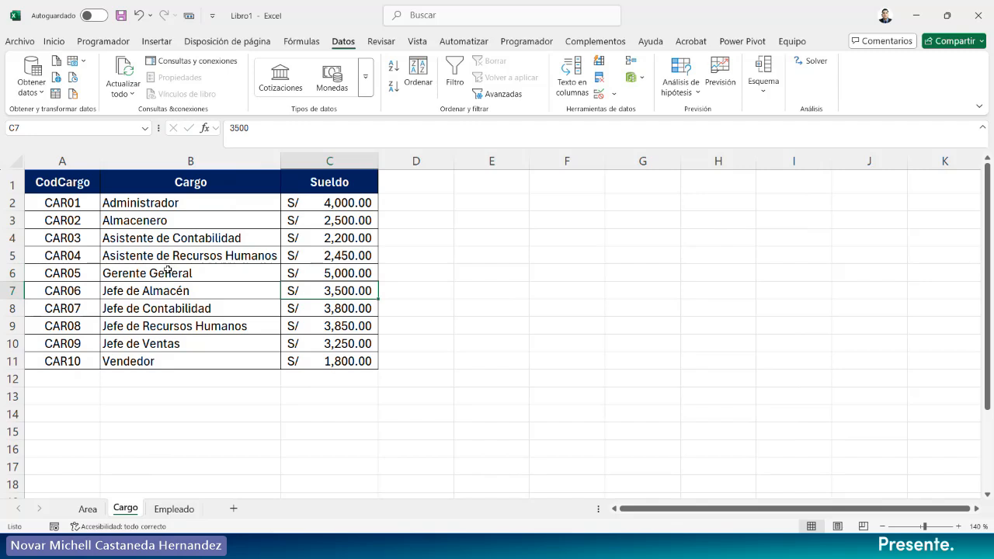
On the Empleado sheet, choose Gerente General for employee E0002 in F3 and widen the Cargo column to fit it.
{"action": "left_click", "coordinate": [174, 509]}
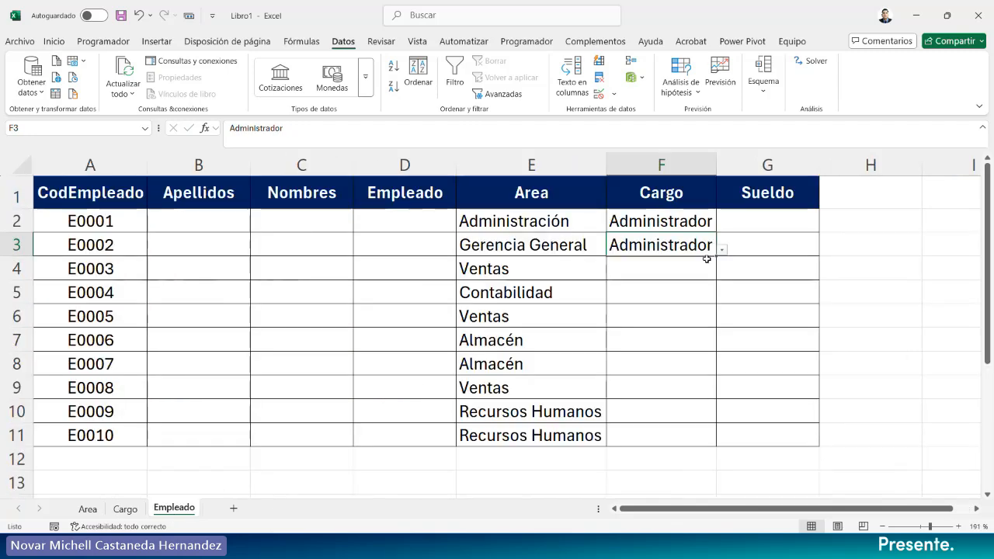
{"action": "left_click", "coordinate": [723, 250]}
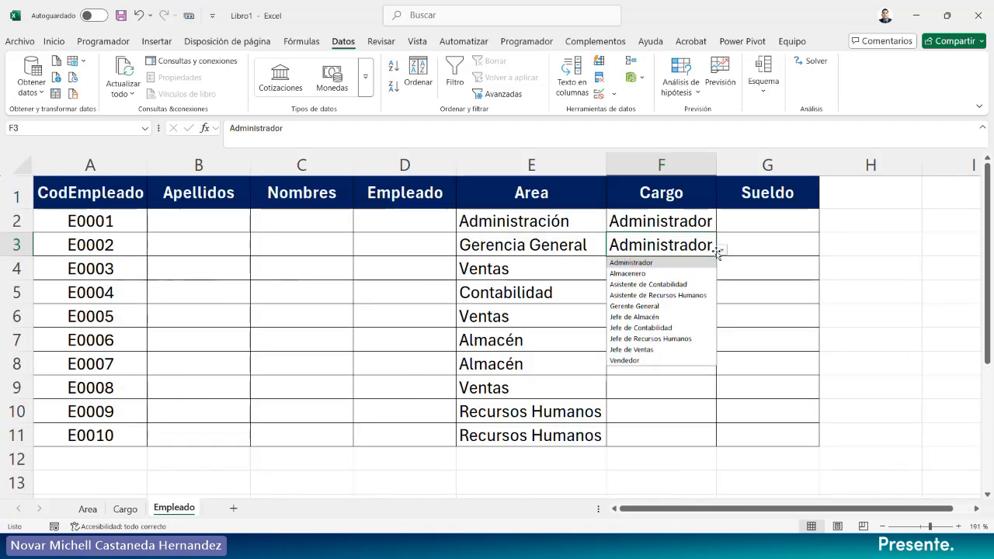
{"action": "left_click", "coordinate": [651, 310]}
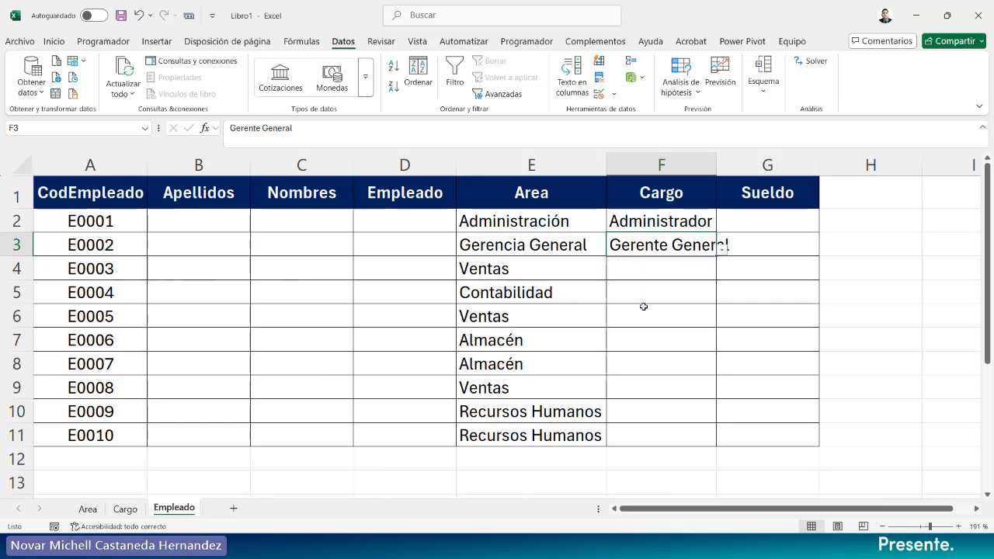
{"action": "left_click_drag", "start_coordinate": [717, 170], "coordinate": [734, 170]}
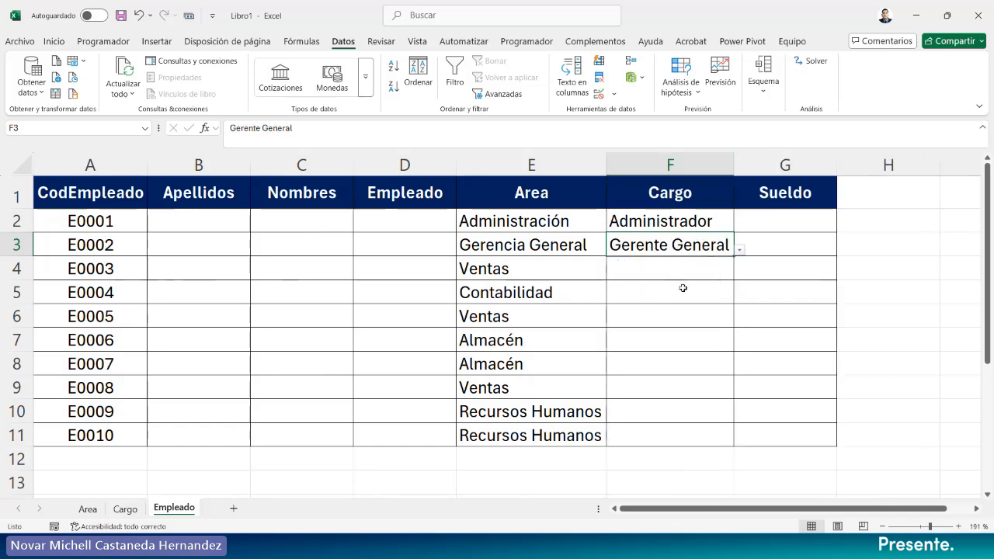
Review the data validation of F2:F11, checking its list source on the Cargo sheet and its error message.
{"action": "left_click", "coordinate": [123, 511]}
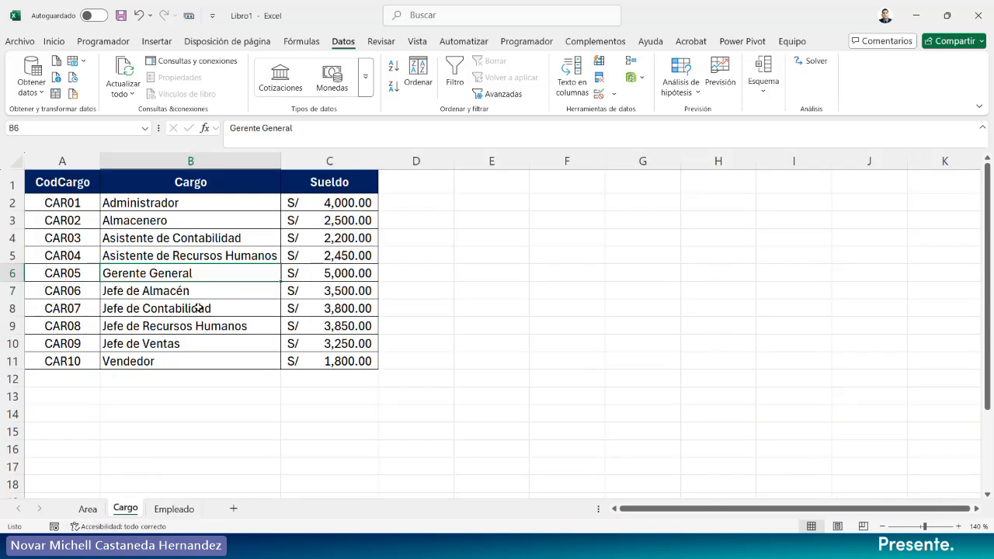
{"action": "left_click", "coordinate": [175, 510]}
{"action": "left_click_drag", "start_coordinate": [667, 220], "coordinate": [677, 432]}
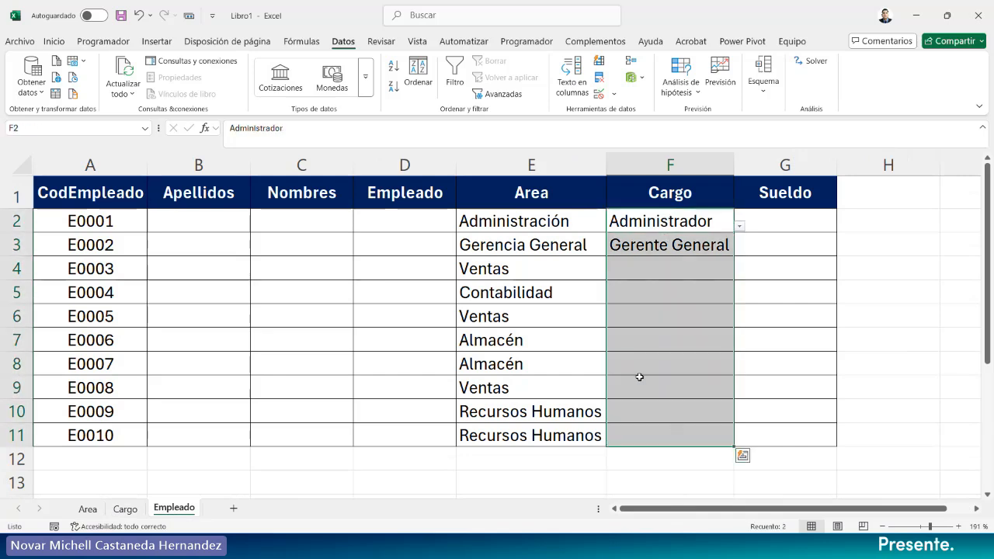
{"action": "left_click", "coordinate": [599, 92]}
{"action": "left_click", "coordinate": [538, 204]}
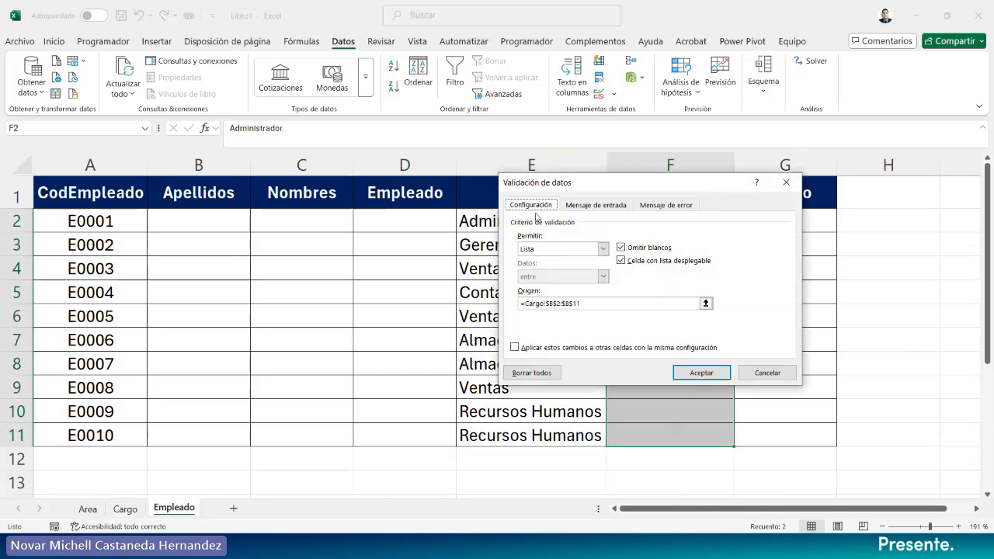
{"action": "left_click", "coordinate": [537, 304]}
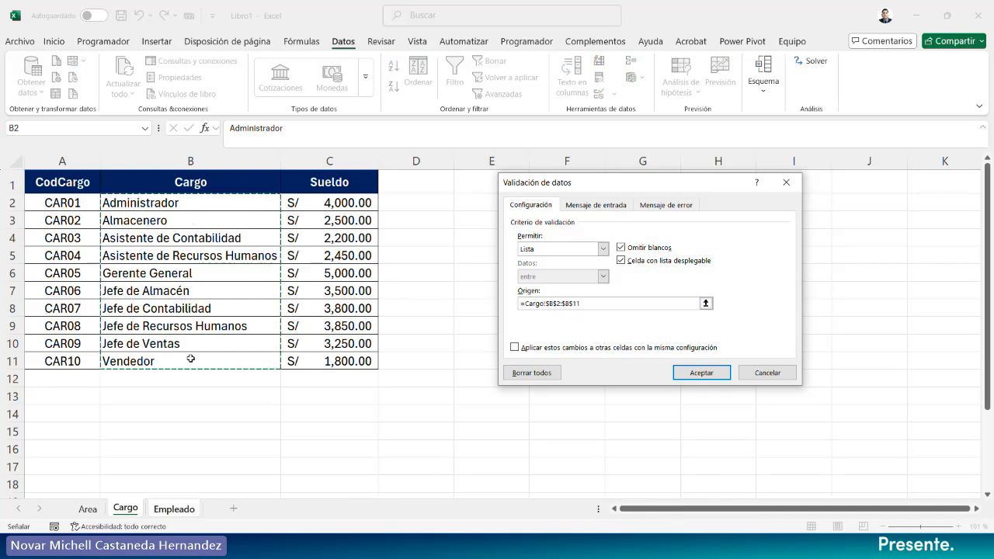
{"action": "left_click", "coordinate": [666, 205]}
{"action": "left_click", "coordinate": [701, 373]}
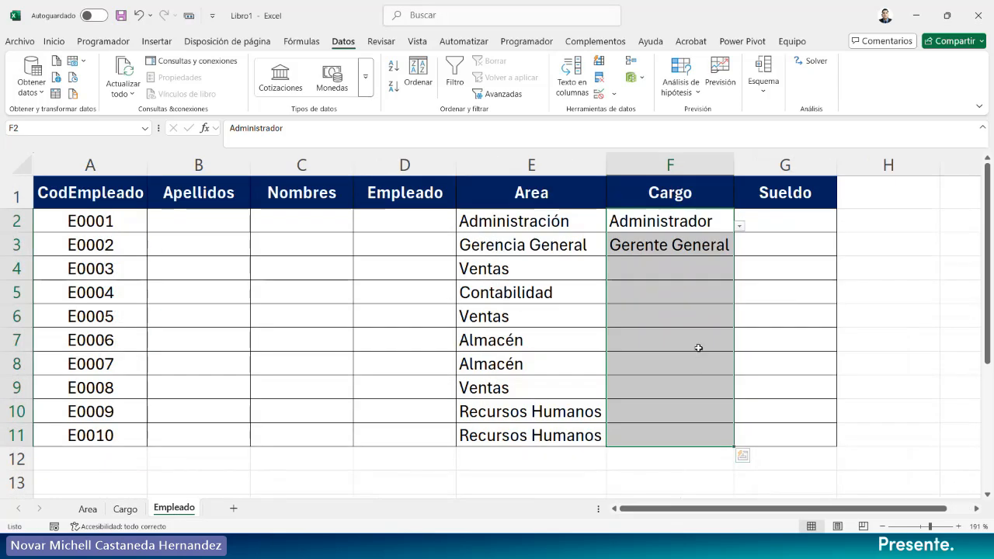
Test the Cargo validation in F4 by entering the invalid text sdfsdf, and cancel the entry.
{"action": "left_click", "coordinate": [690, 269]}
{"action": "type", "text": "sdfsdf"}
{"action": "key", "text": "Return"}
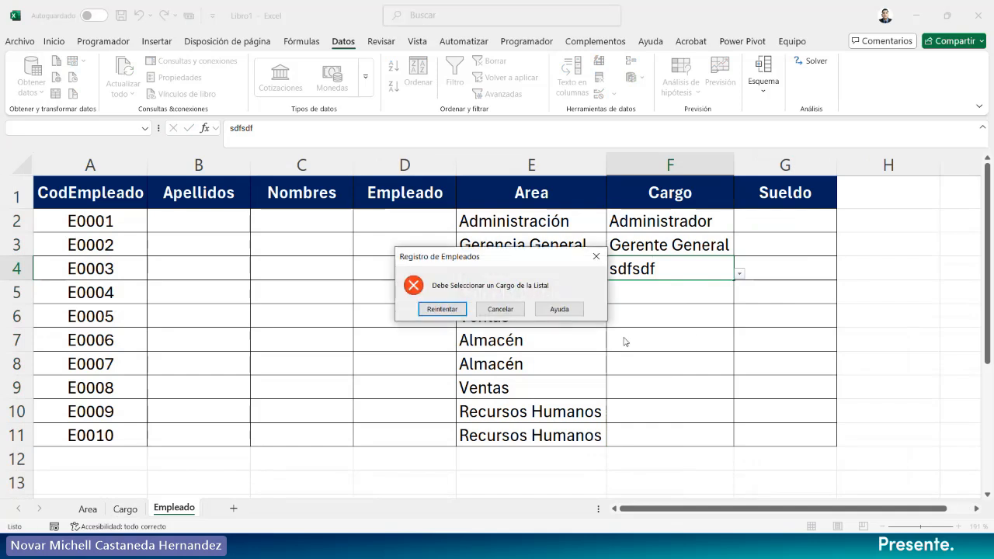
{"action": "left_click", "coordinate": [484, 311]}
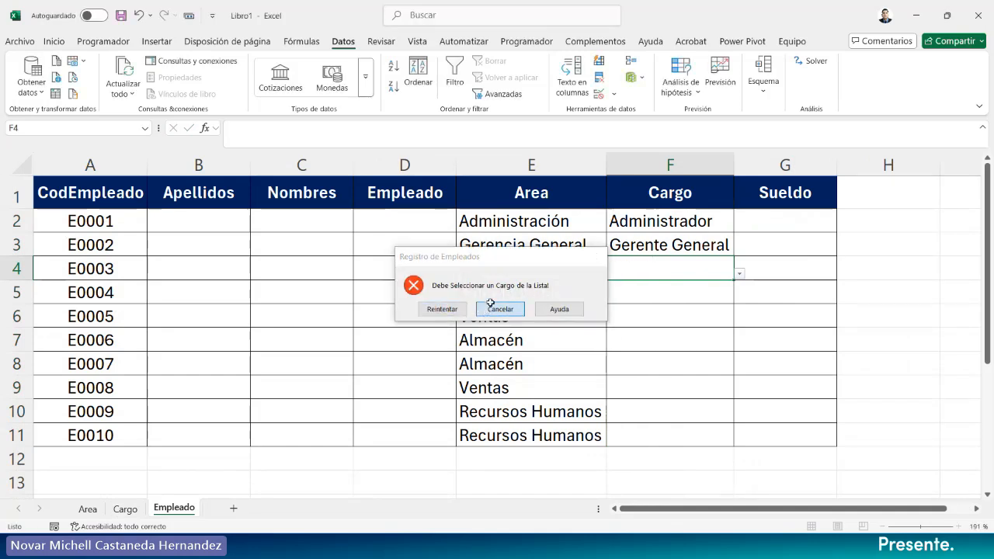
Choose Jefe de Ventas in F4 and Jefe de Contabilidad in F5, and autofit the Cargo column.
{"action": "left_click", "coordinate": [738, 275]}
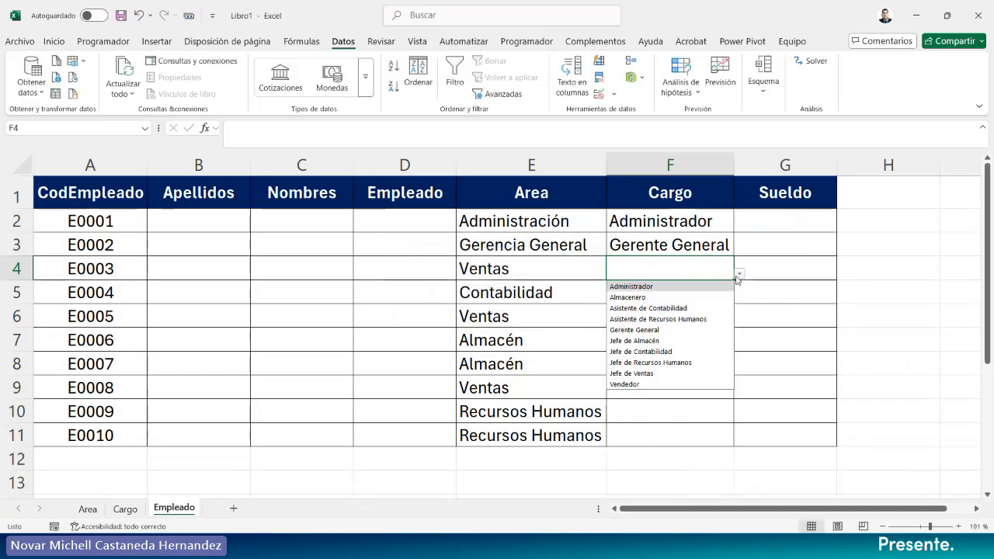
{"action": "left_click", "coordinate": [641, 373]}
{"action": "left_click", "coordinate": [715, 294]}
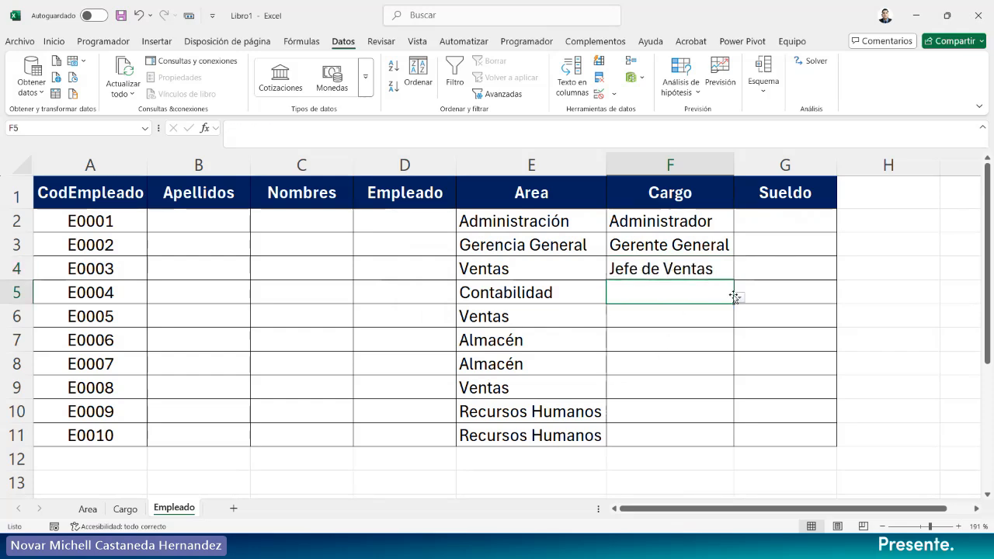
{"action": "left_click", "coordinate": [739, 299]}
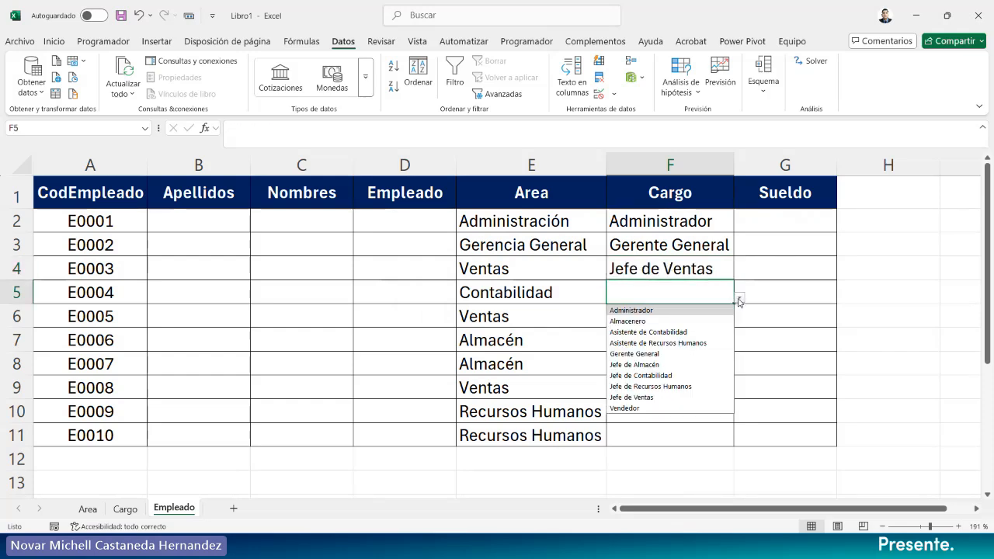
{"action": "left_click", "coordinate": [655, 376]}
{"action": "double_click", "coordinate": [734, 165]}
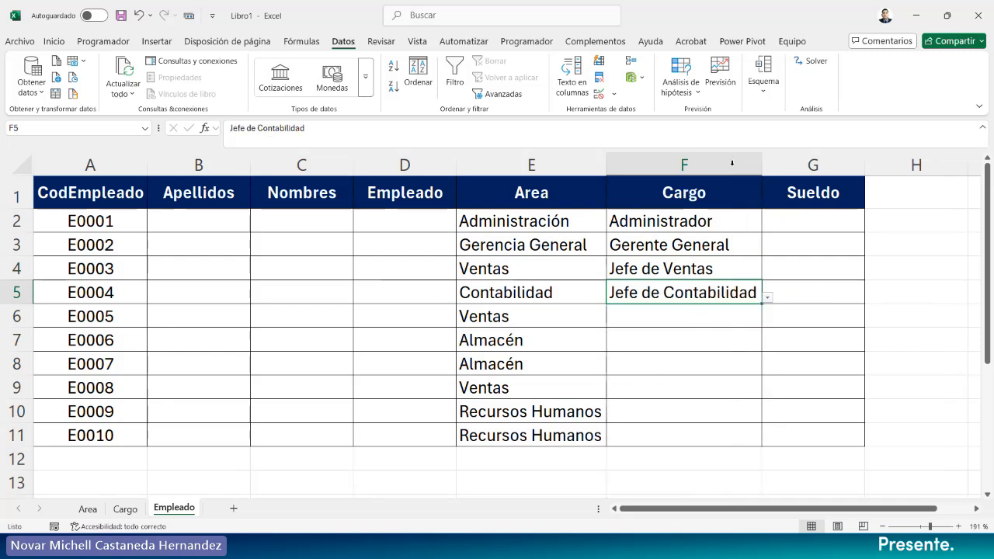
Choose Vendedor in F6 and Jefe de Almacén in F7 for employees E0005 and E0006.
{"action": "left_click", "coordinate": [731, 319]}
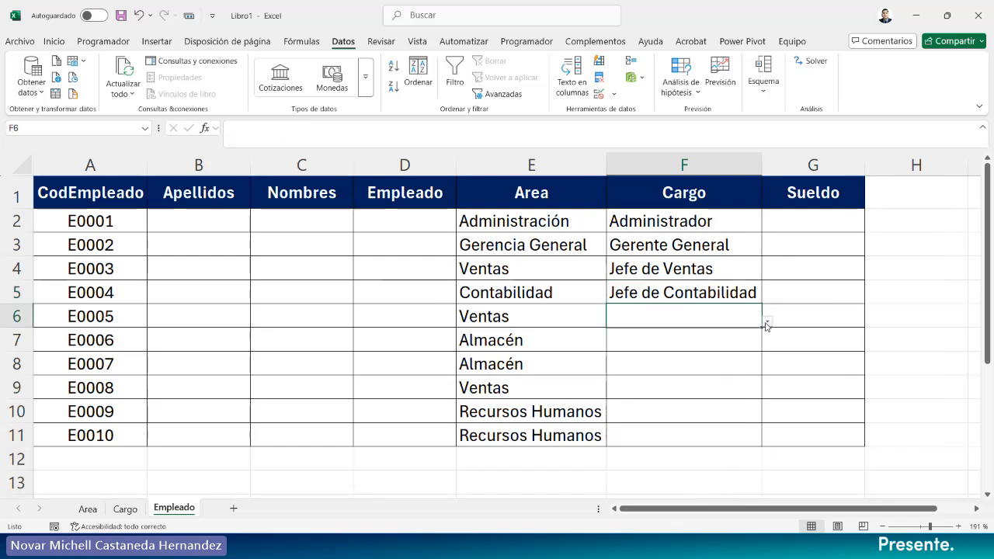
{"action": "left_click", "coordinate": [766, 323]}
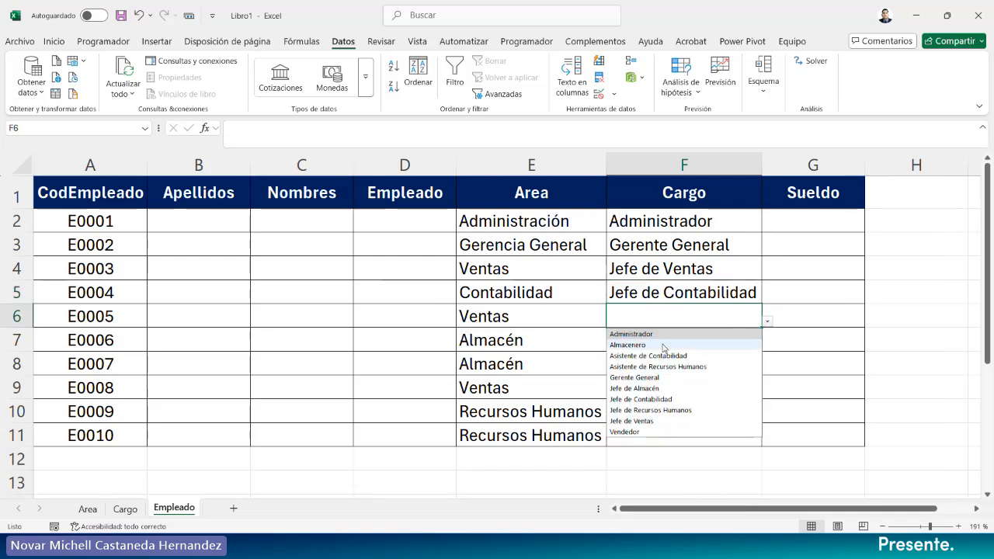
{"action": "left_click", "coordinate": [640, 430]}
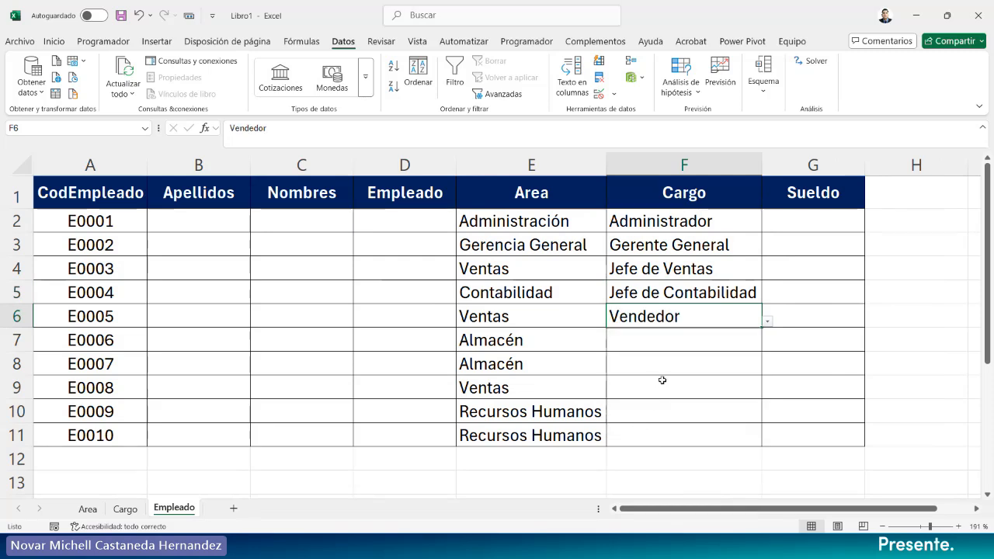
{"action": "left_click", "coordinate": [688, 344]}
{"action": "left_click", "coordinate": [767, 347]}
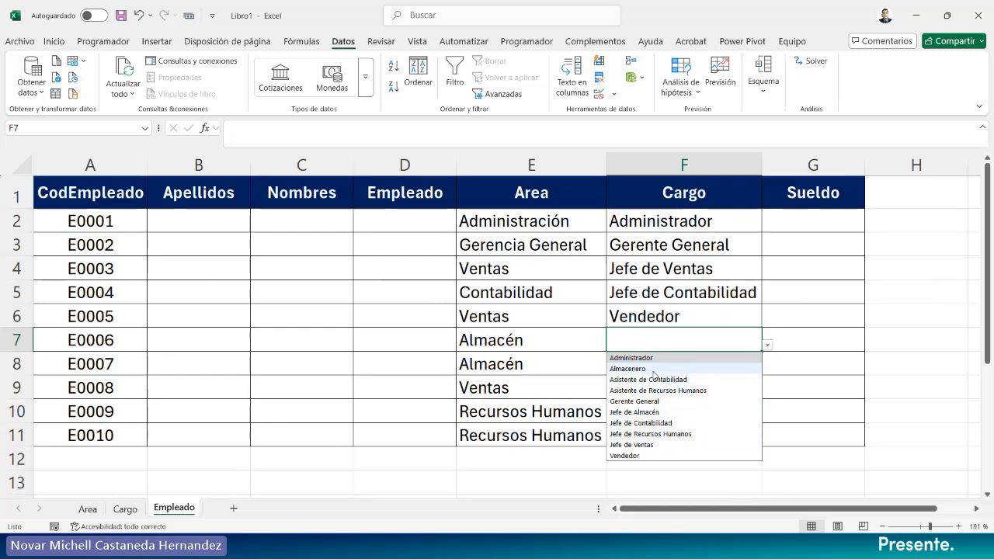
{"action": "left_click", "coordinate": [651, 412]}
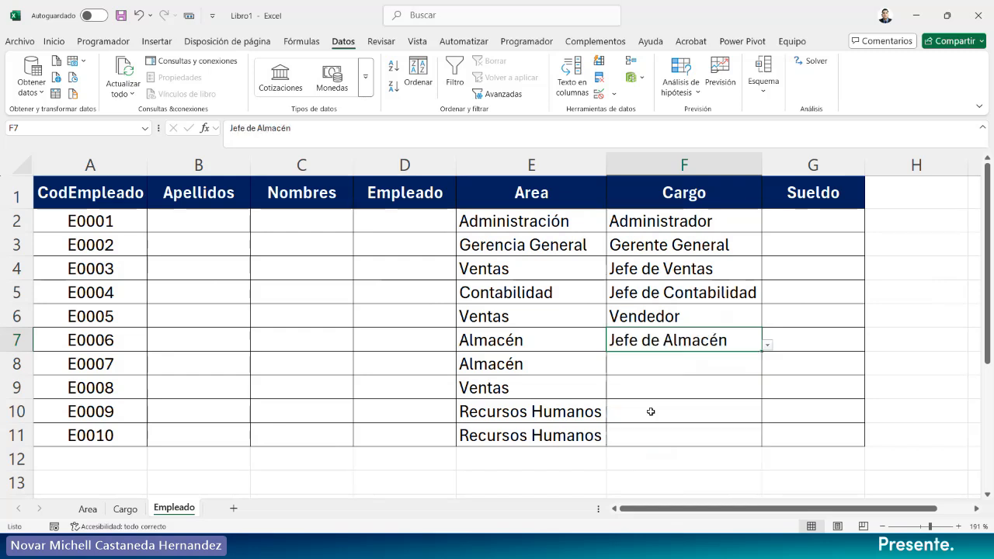
{"action": "left_click", "coordinate": [682, 372]}
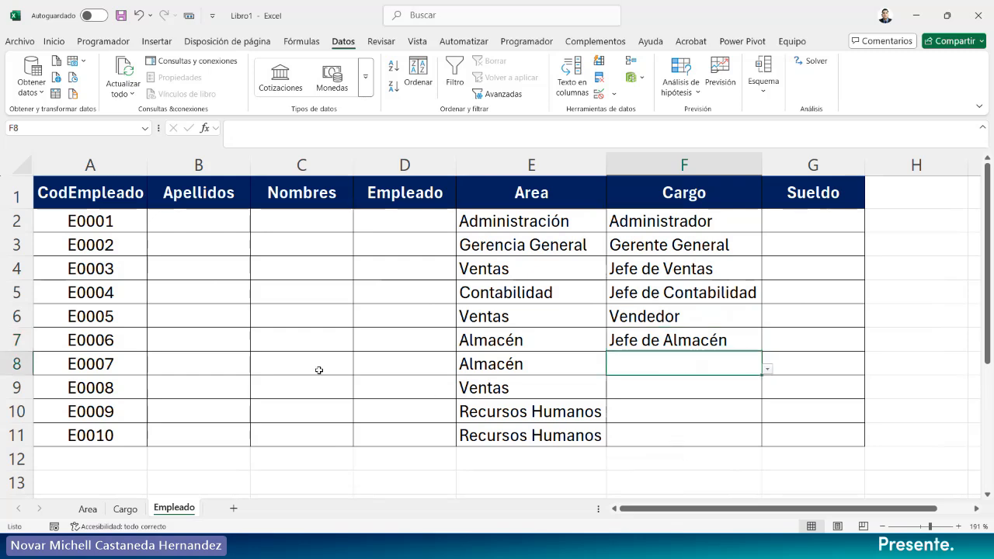
Enter employee E0001's surnames in capitals in B2 and widen the Apellidos column to fit them.
{"action": "left_click", "coordinate": [205, 234]}
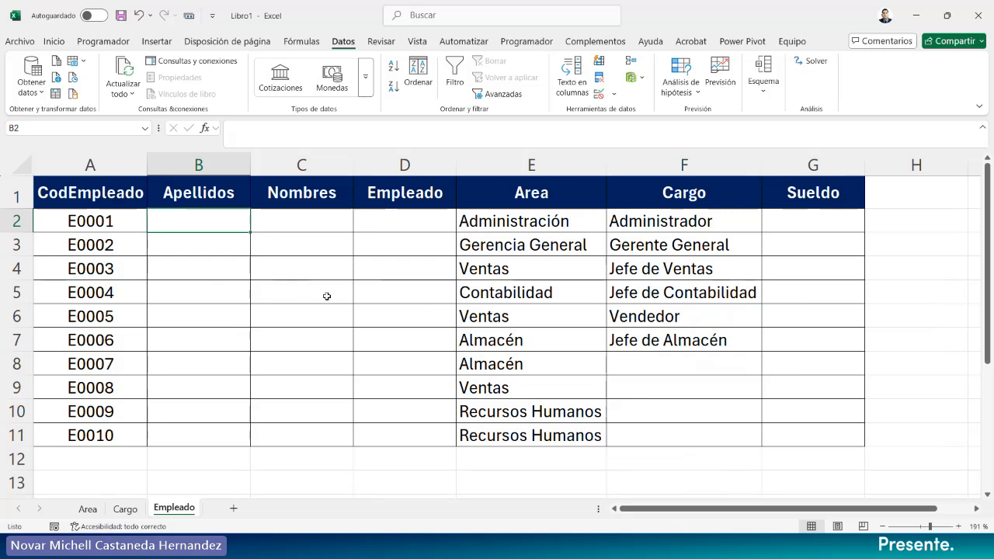
{"action": "type", "text": "S"}
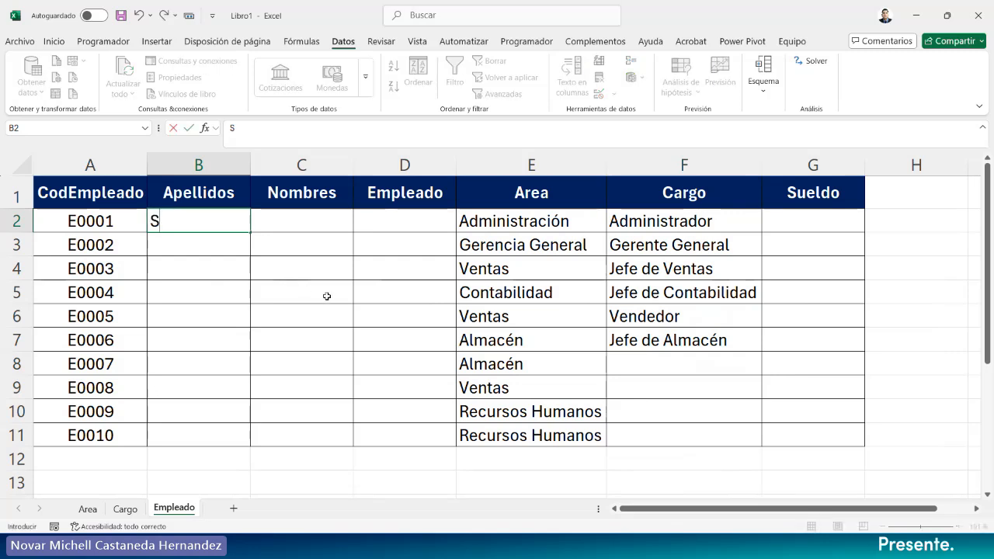
{"action": "type", "text": "OTELO QUITO"}
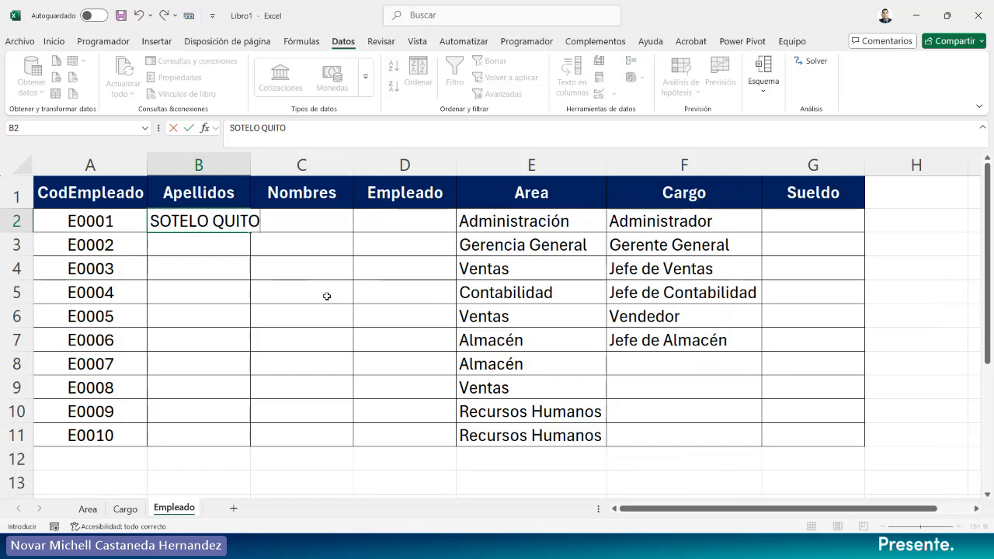
{"action": "key", "text": "Return"}
{"action": "left_click_drag", "start_coordinate": [250, 163], "coordinate": [264, 163]}
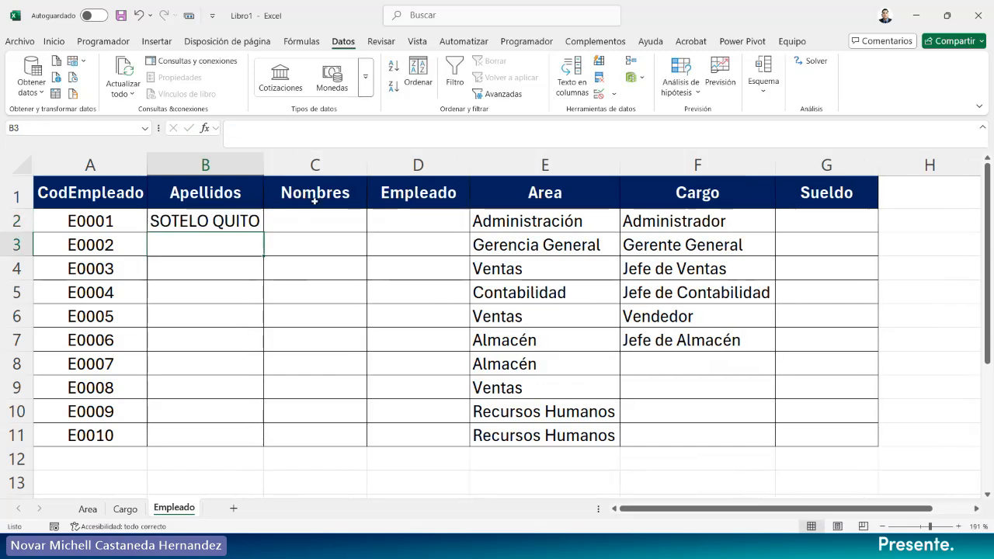
Enter employee E0001's first name in capitals in C2 and autofit the Nombres column.
{"action": "left_click", "coordinate": [324, 220]}
{"action": "type", "text": "G"}
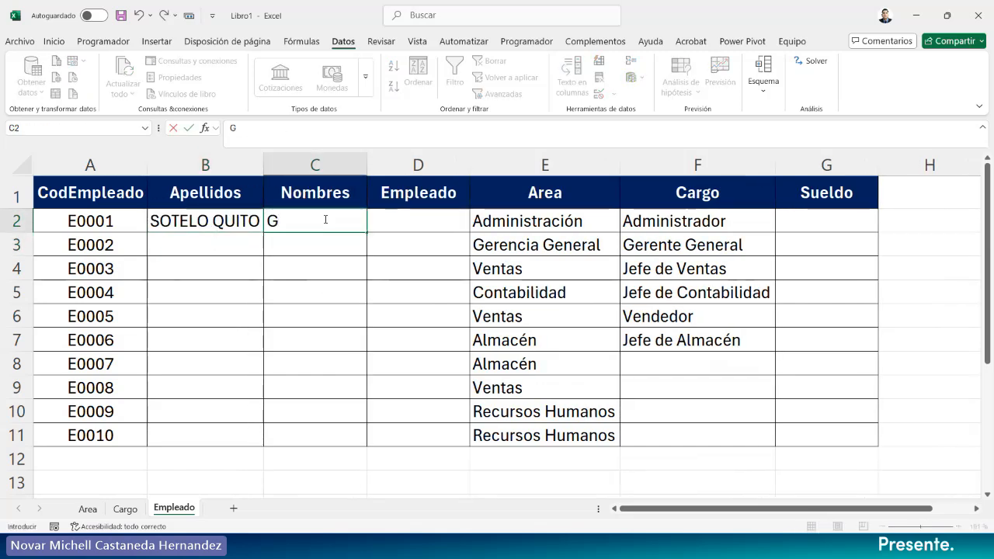
{"action": "type", "text": "IANFRANCO"}
{"action": "key", "text": "Return"}
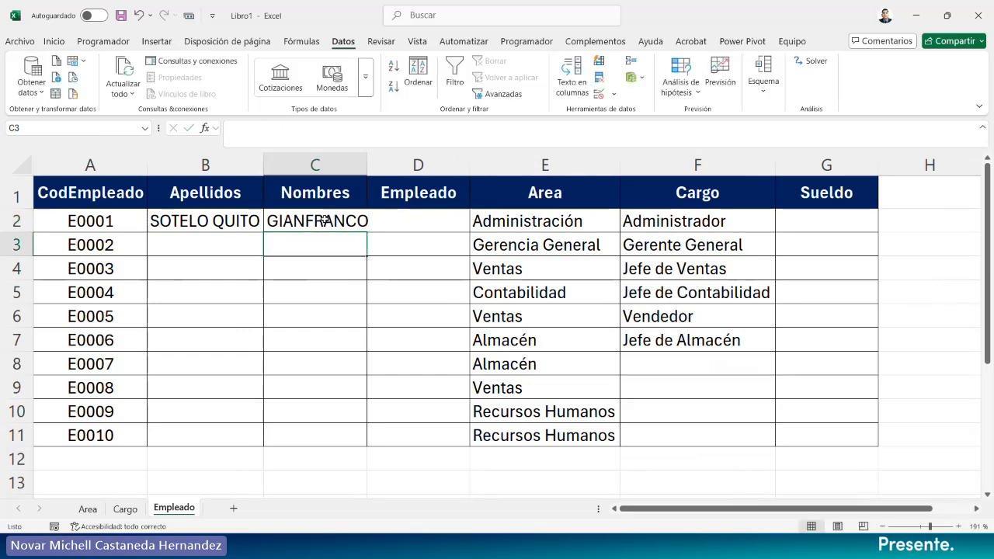
{"action": "double_click", "coordinate": [373, 167]}
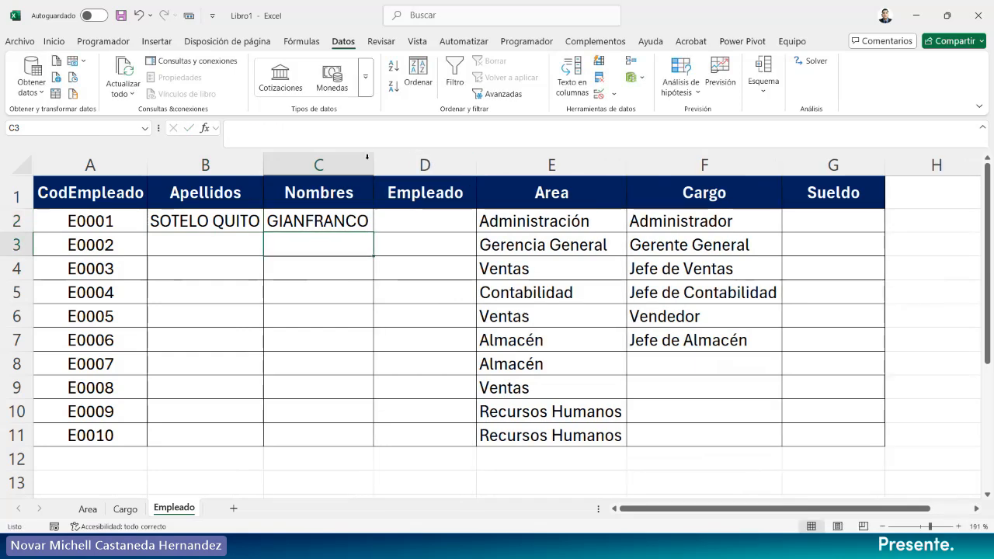
Widen the Apellidos and Nombres columns slightly and make the Empleado column roughly twice as wide.
{"action": "left_click_drag", "start_coordinate": [261, 163], "coordinate": [271, 162]}
{"action": "left_click_drag", "start_coordinate": [380, 166], "coordinate": [388, 172]}
{"action": "left_click_drag", "start_coordinate": [490, 164], "coordinate": [602, 164]}
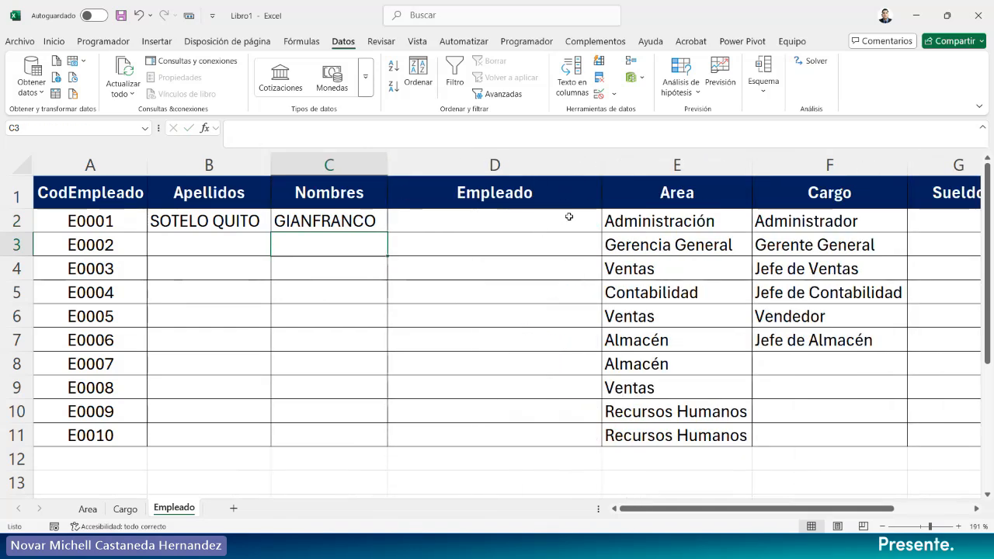
Enter the formula =CONCAT(B2;", ";C2) in D2 to join the surnames and first name with a comma and space.
{"action": "left_click", "coordinate": [883, 526]}
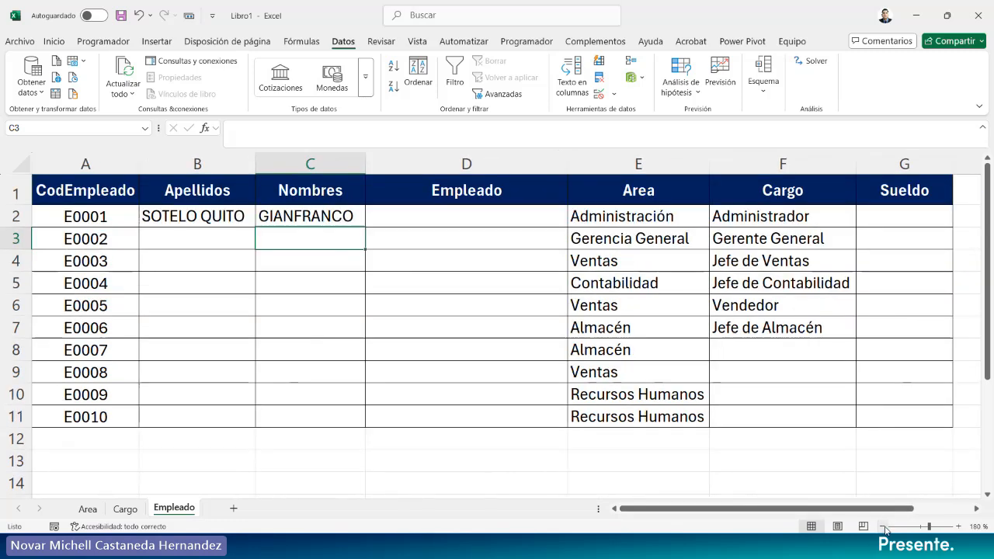
{"action": "left_click", "coordinate": [883, 527]}
{"action": "left_click", "coordinate": [438, 215]}
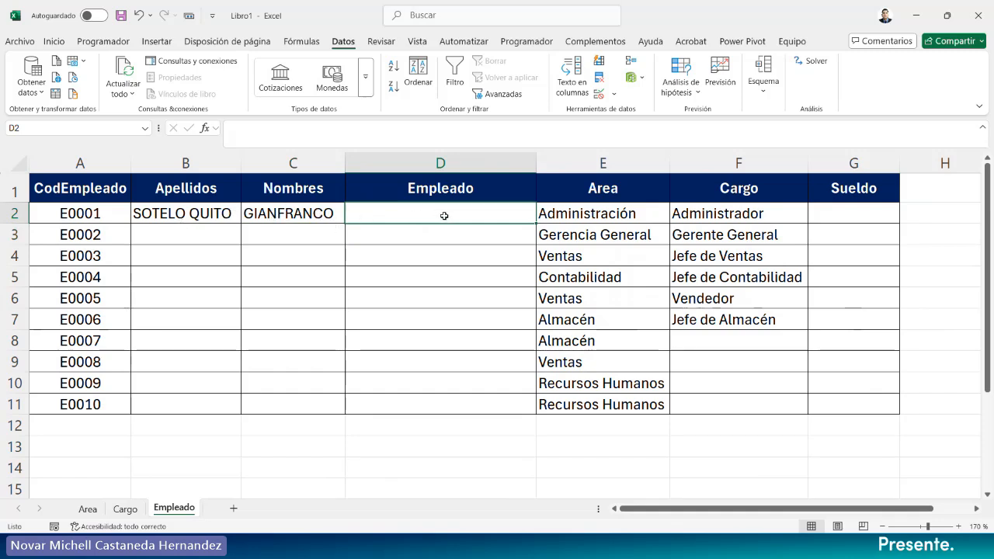
{"action": "type", "text": "="}
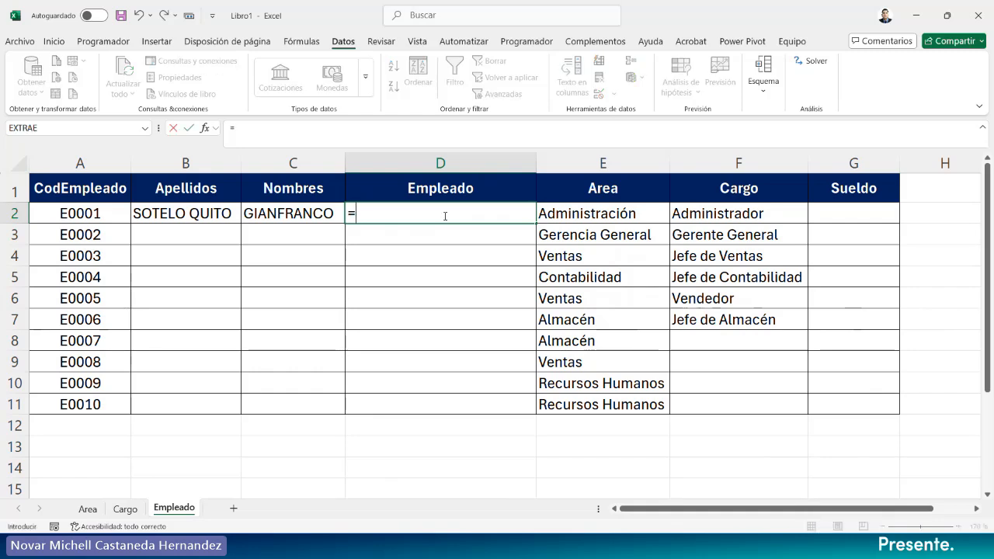
{"action": "type", "text": "CON"}
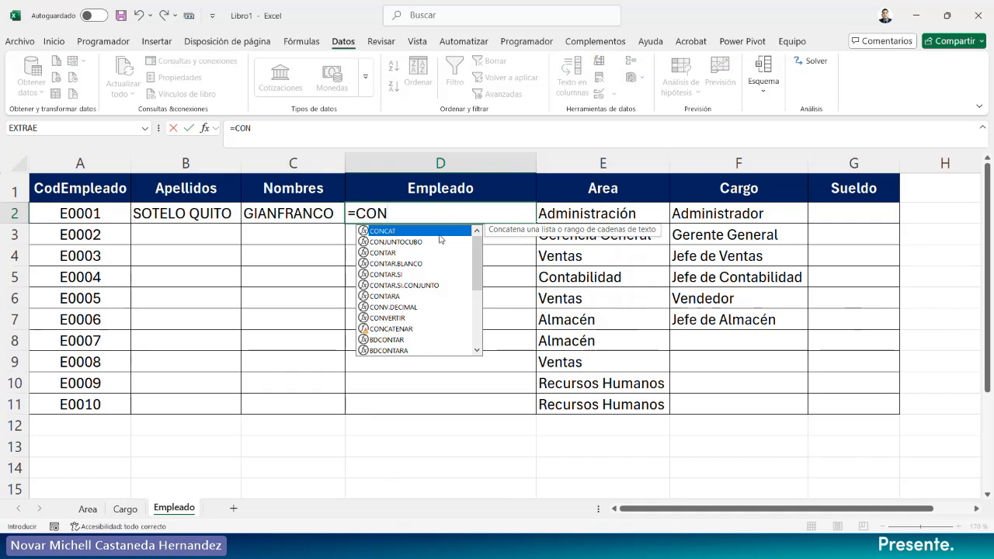
{"action": "double_click", "coordinate": [443, 232]}
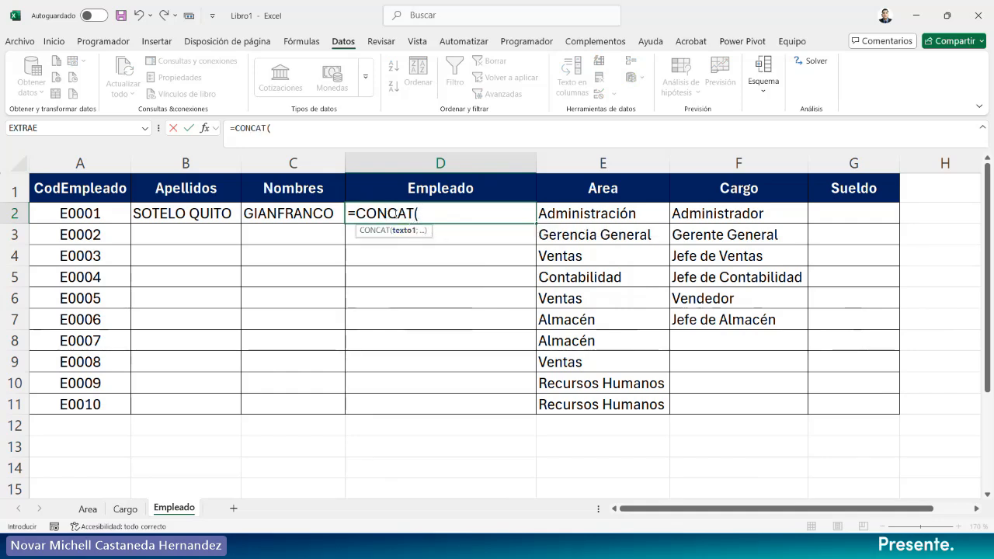
{"action": "left_click", "coordinate": [208, 214]}
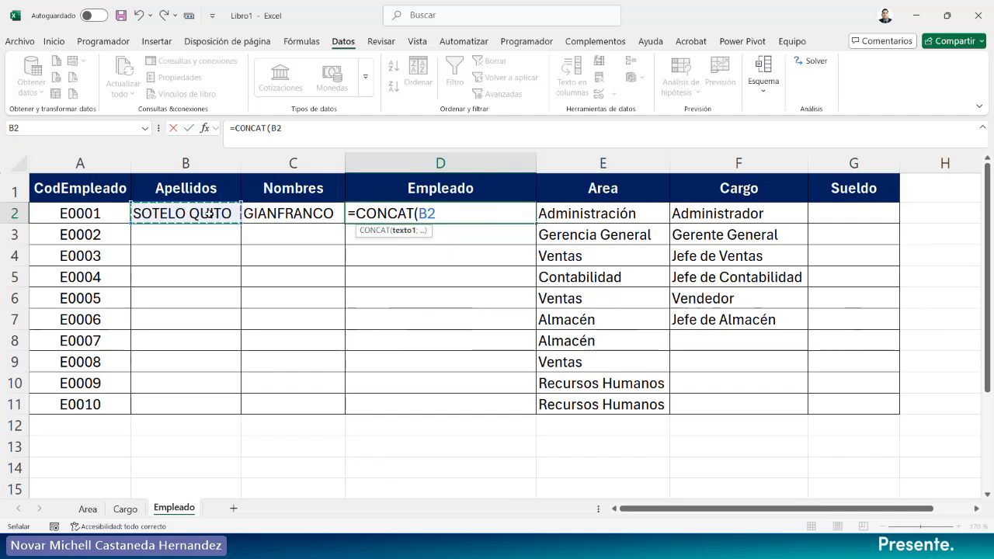
{"action": "type", "text": ";"}
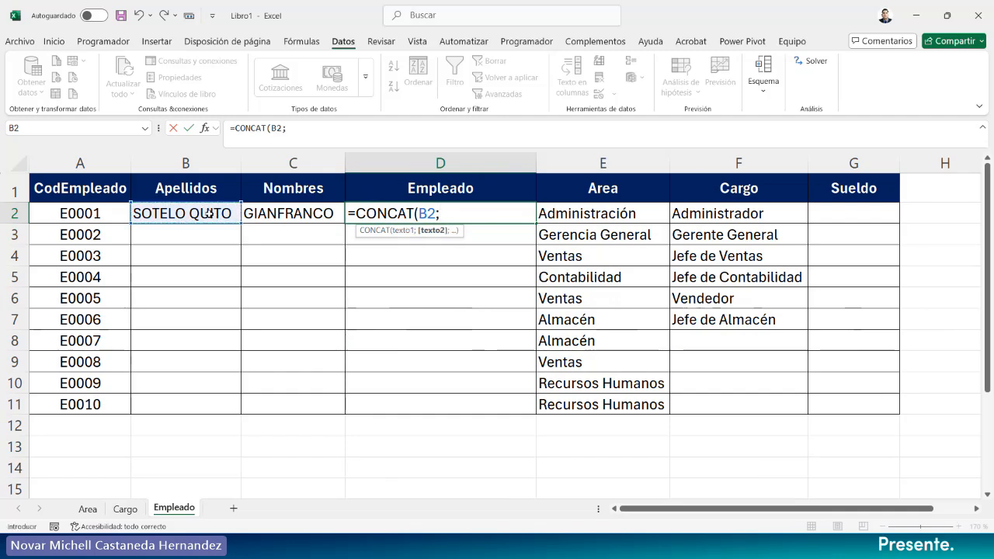
{"action": "type", "text": "\", \";"}
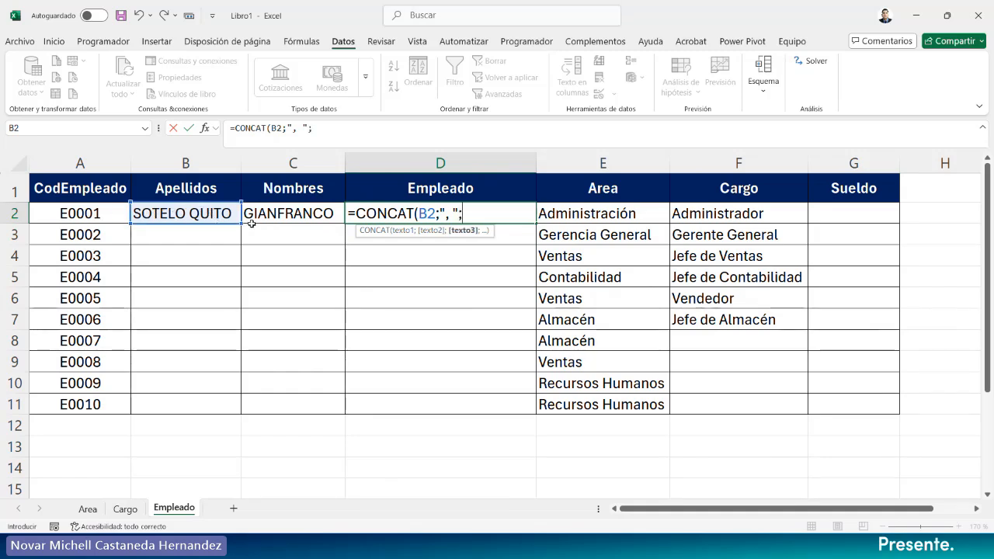
{"action": "left_click_drag", "start_coordinate": [459, 213], "coordinate": [440, 215]}
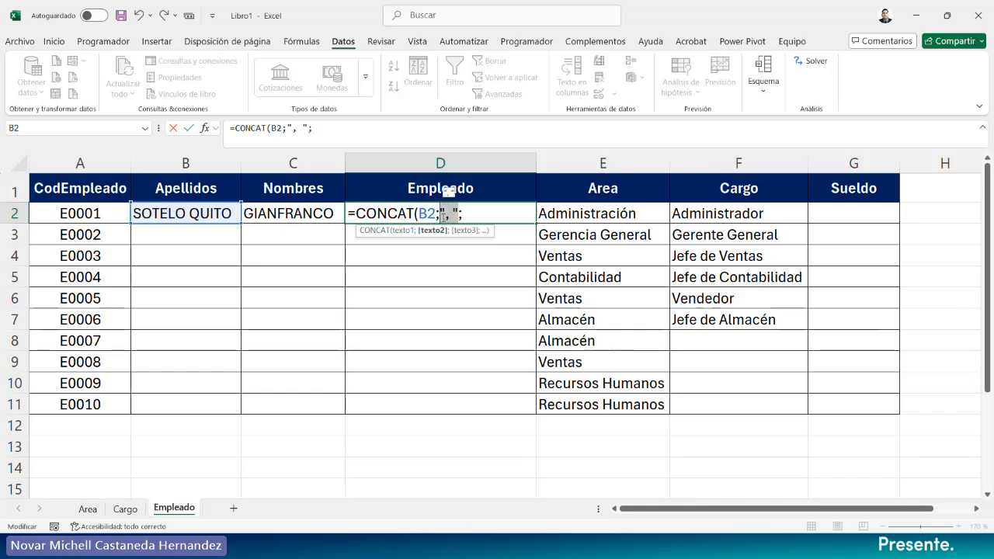
{"action": "left_click", "coordinate": [470, 217]}
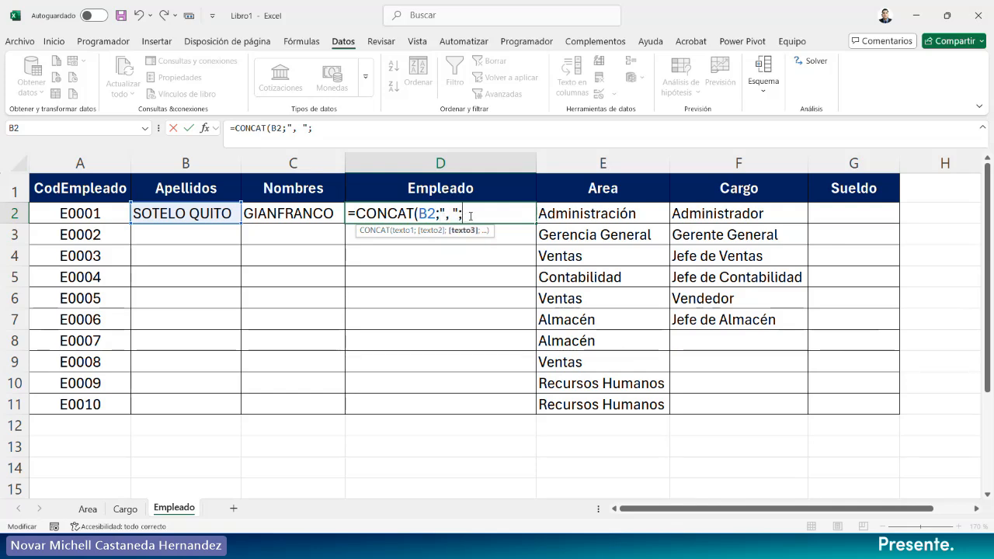
{"action": "left_click", "coordinate": [297, 214]}
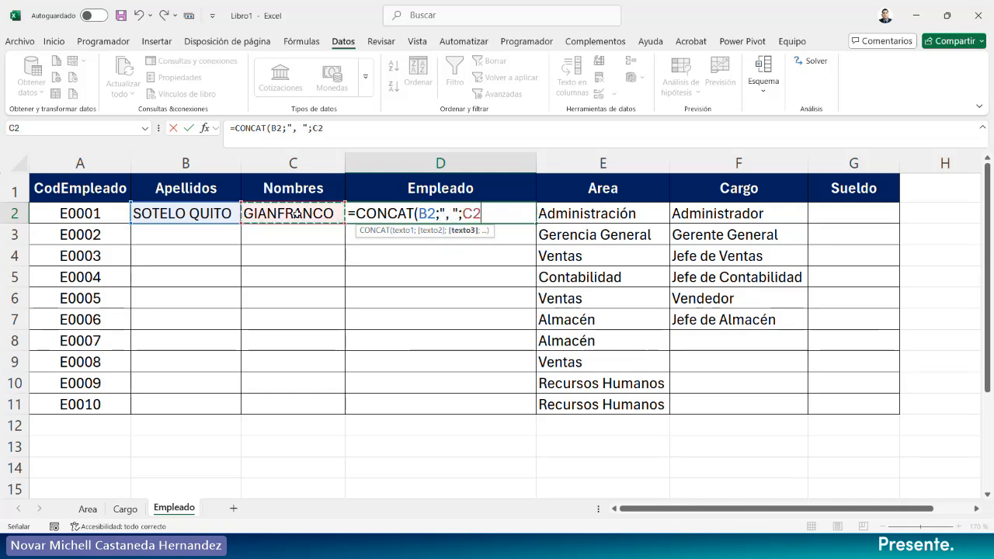
{"action": "type", "text": ")"}
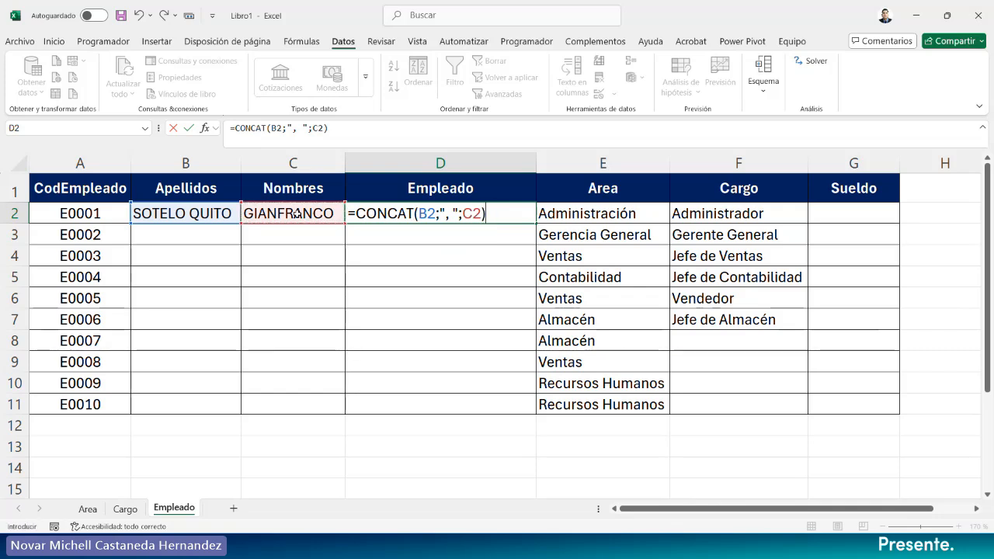
{"action": "key", "text": "Return"}
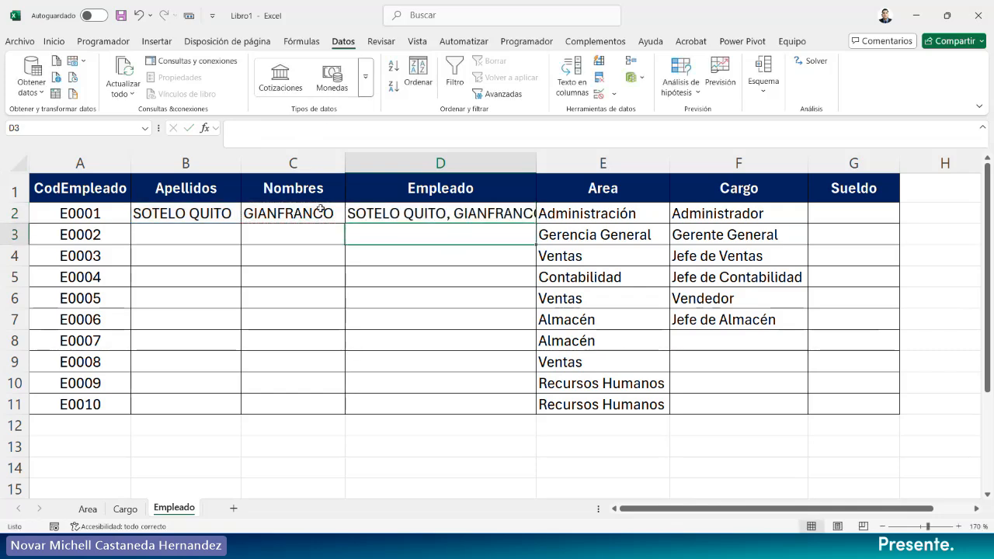
Widen the Empleado column beyond the full name and fill the D2 formula down through D11.
{"action": "double_click", "coordinate": [538, 162]}
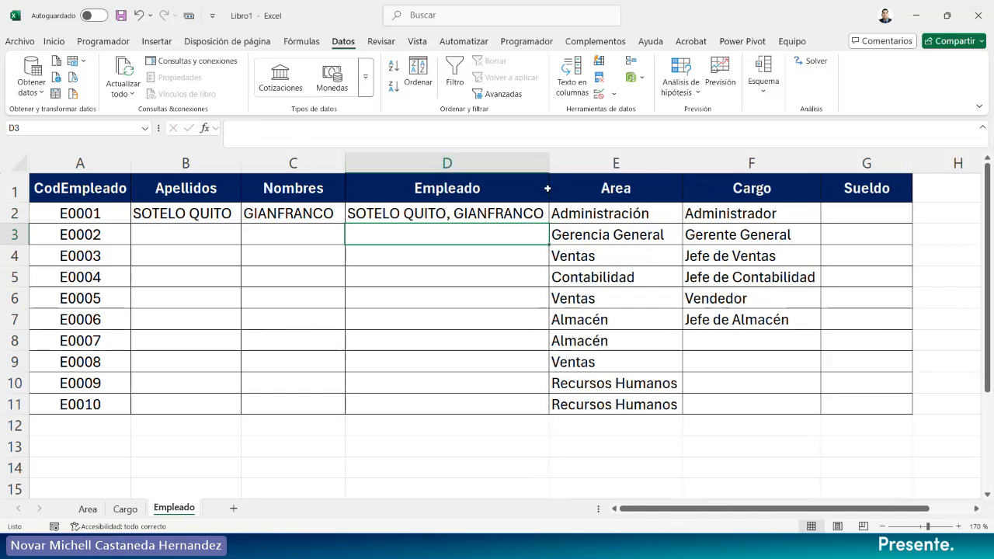
{"action": "left_click_drag", "start_coordinate": [546, 161], "coordinate": [588, 161]}
{"action": "left_click", "coordinate": [538, 219]}
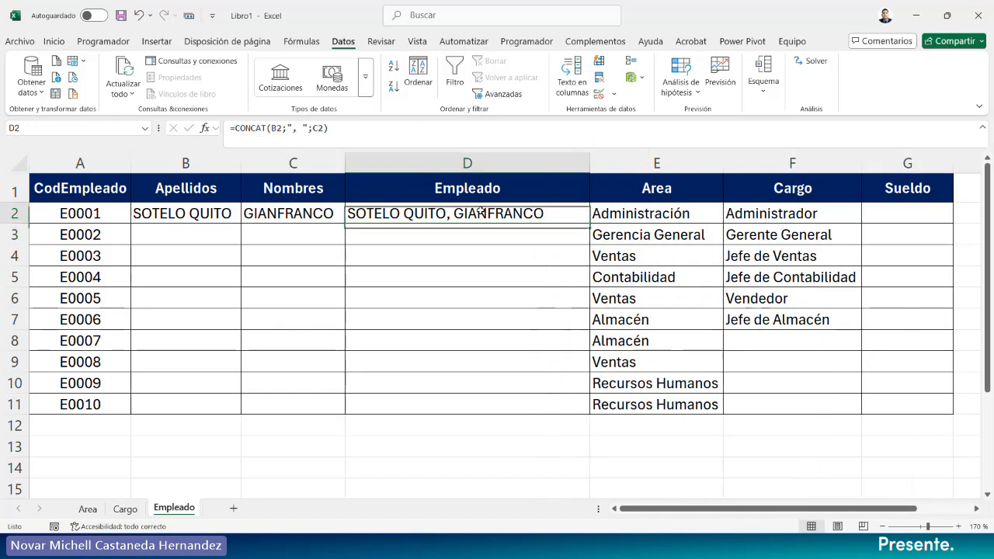
{"action": "double_click", "coordinate": [588, 223]}
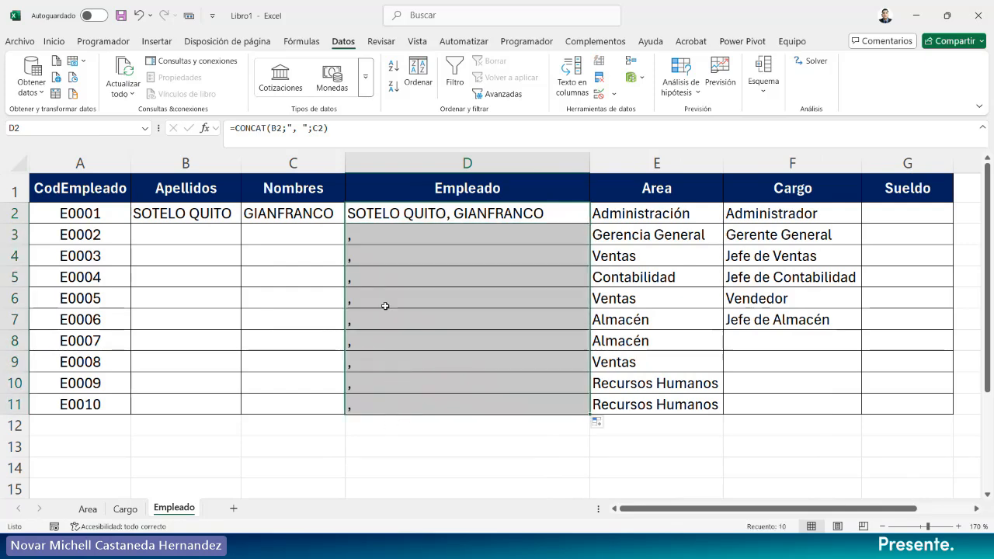
{"action": "left_click", "coordinate": [394, 236]}
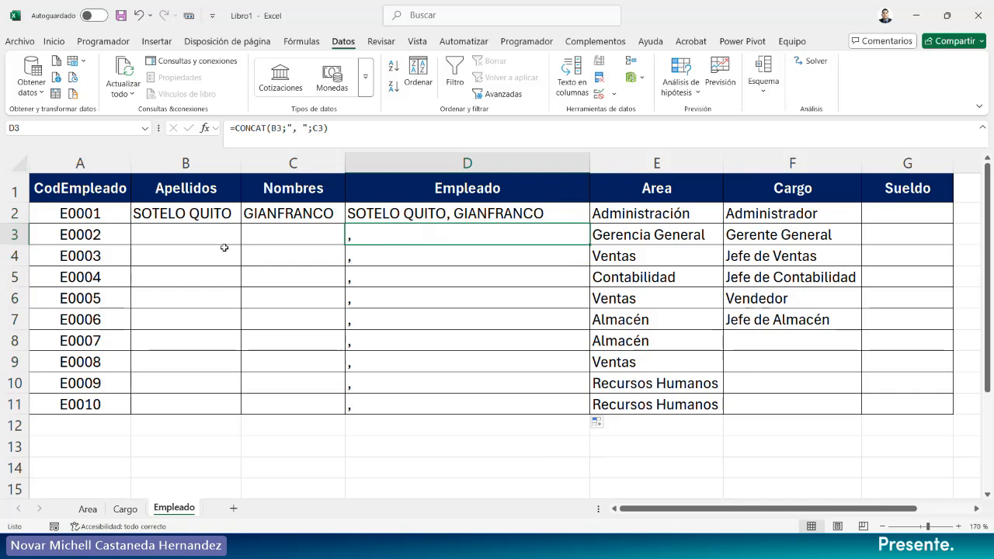
Wrap the D2 formula in NOMPROPIO as =NOMPROPIO(CONCAT(B2;", ";C2)) and fill it down through D11.
{"action": "left_click", "coordinate": [538, 215]}
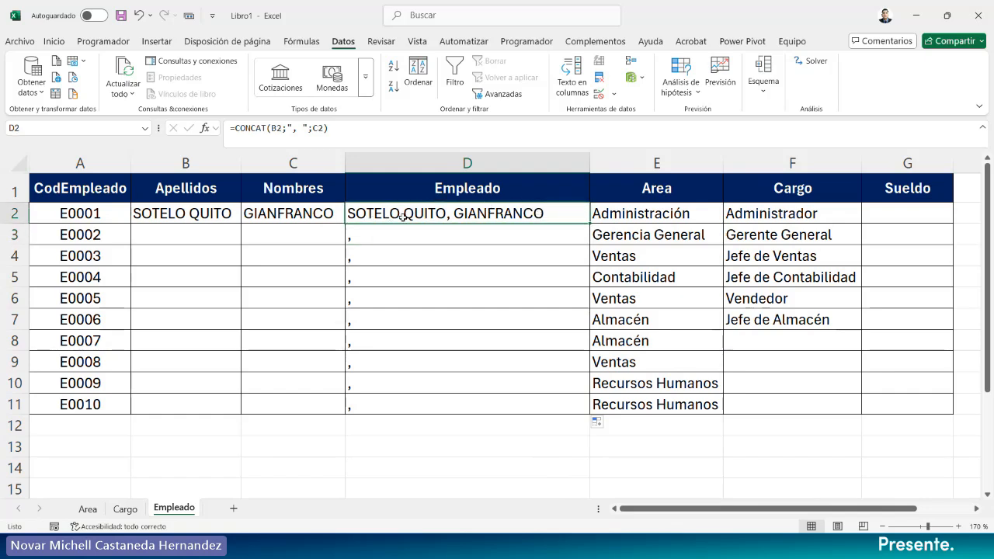
{"action": "double_click", "coordinate": [359, 214]}
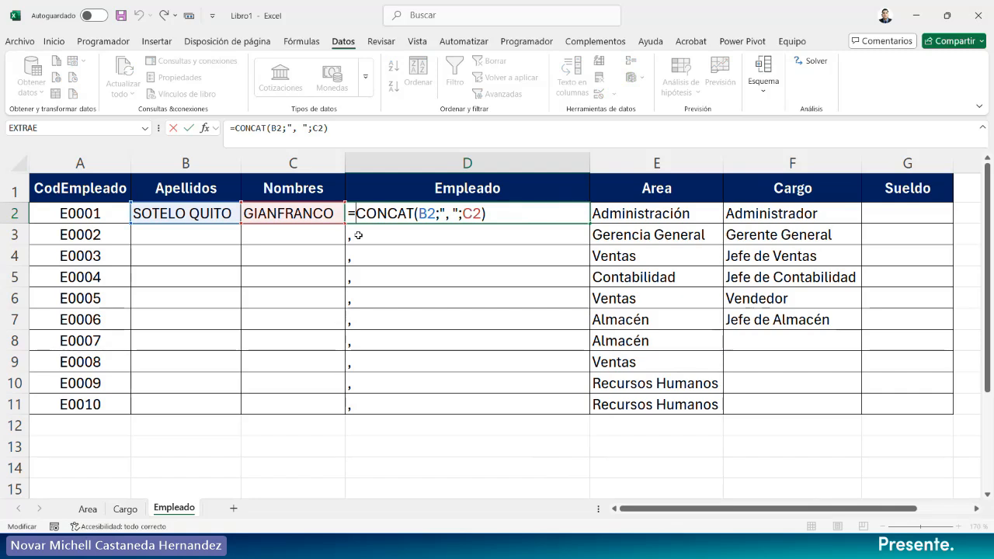
{"action": "type", "text": "NOM"}
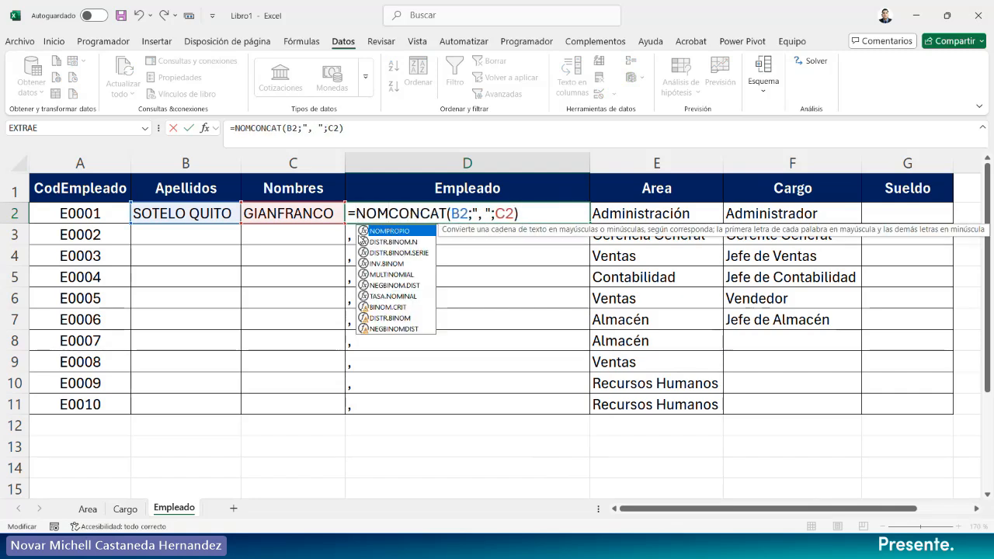
{"action": "double_click", "coordinate": [388, 231]}
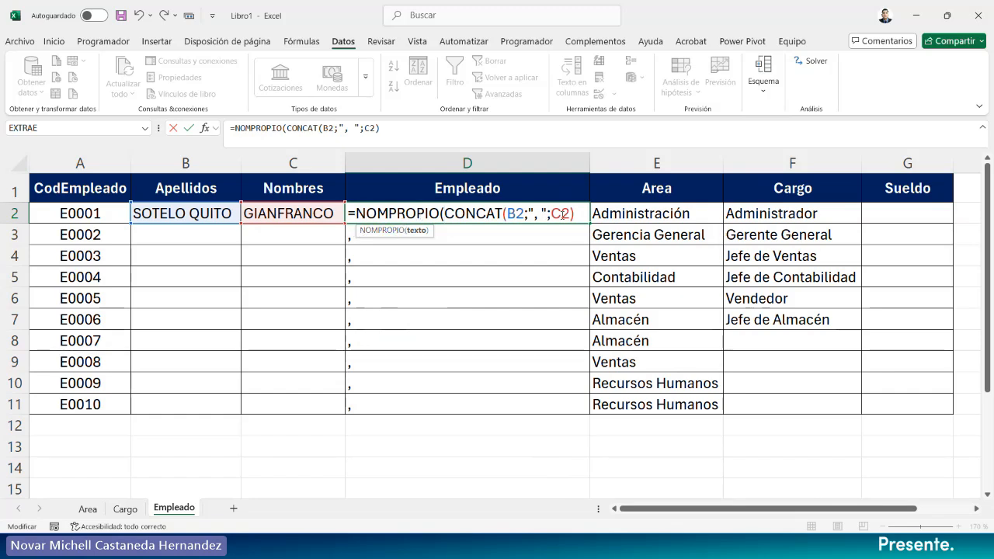
{"action": "type", "text": ")"}
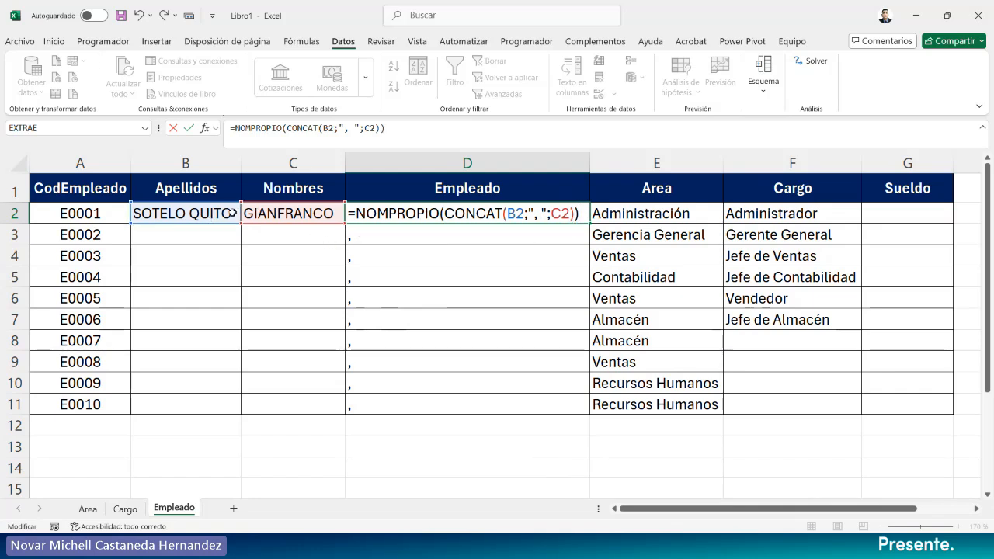
{"action": "key", "text": "Return"}
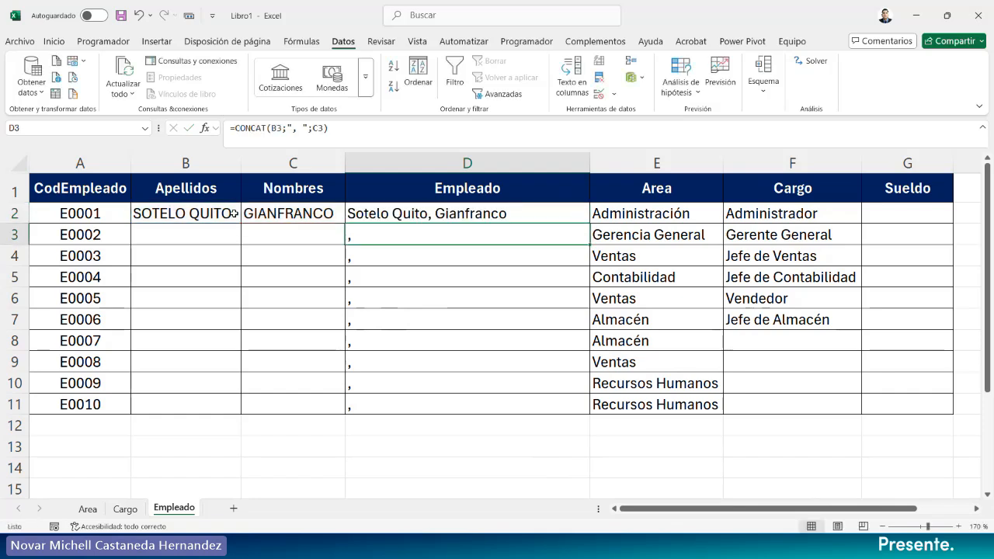
{"action": "left_click", "coordinate": [582, 215]}
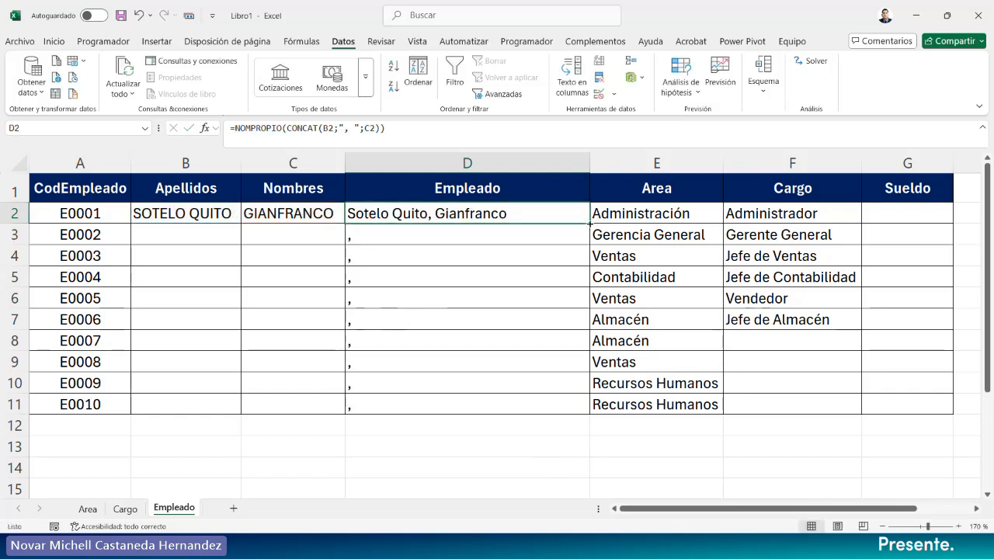
{"action": "double_click", "coordinate": [589, 222]}
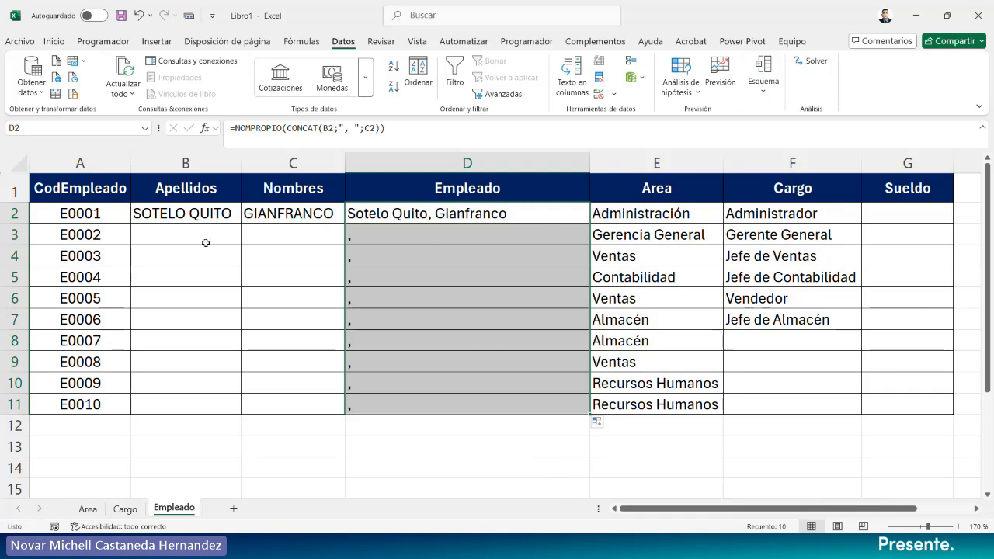
Enter employee E0002's surnames in capitals in B3 and autofit the Apellidos column.
{"action": "left_click", "coordinate": [205, 240]}
{"action": "type", "text": "S"}
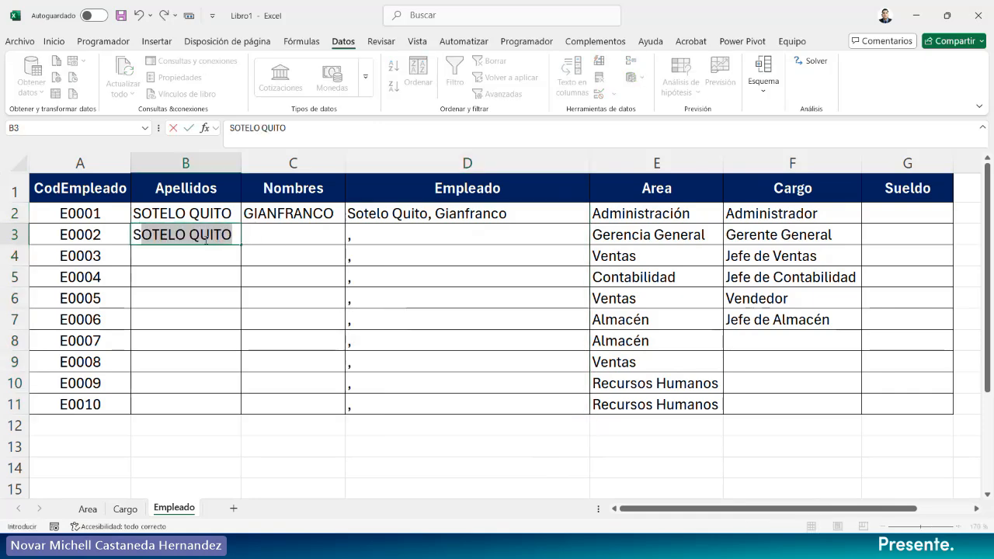
{"action": "type", "text": "AAVEDR"}
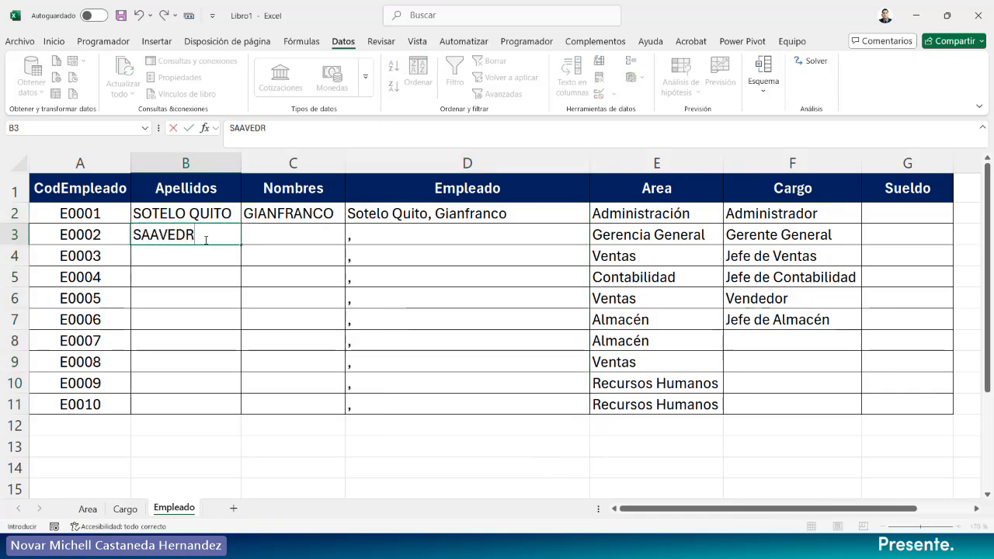
{"action": "type", "text": "A QUISPE"}
{"action": "key", "text": "Return"}
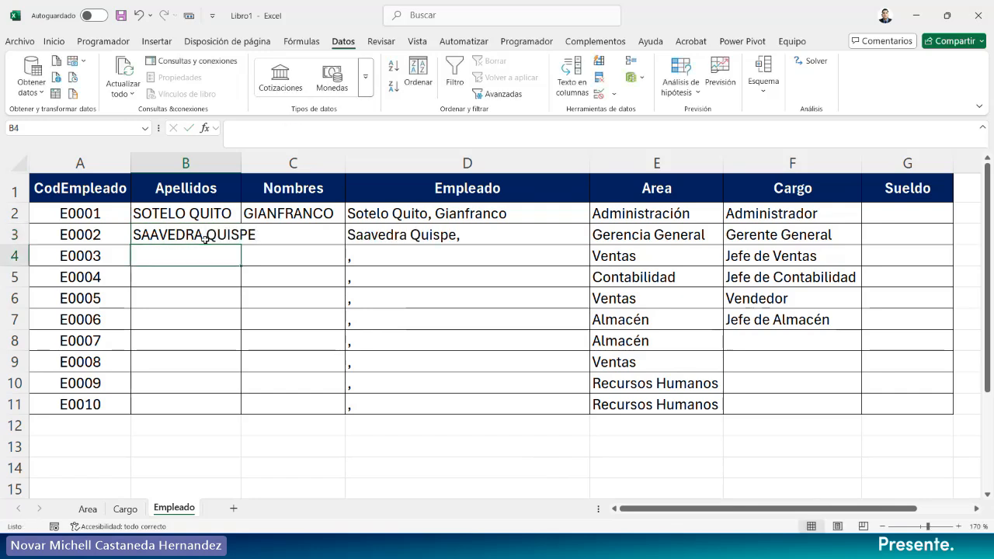
{"action": "double_click", "coordinate": [242, 169]}
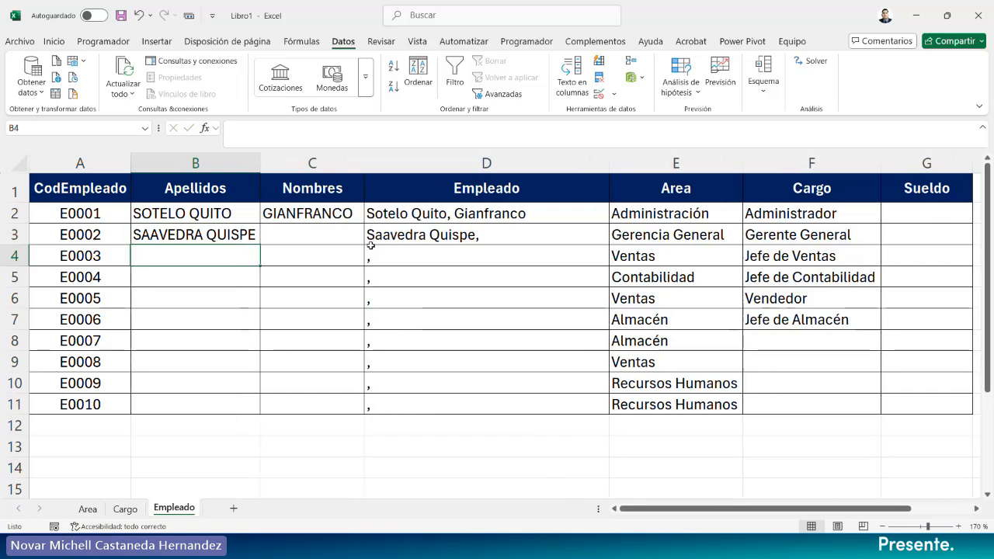
Enter employee E0002's first names in capitals in C3 and autofit the Nombres column.
{"action": "left_click", "coordinate": [332, 238]}
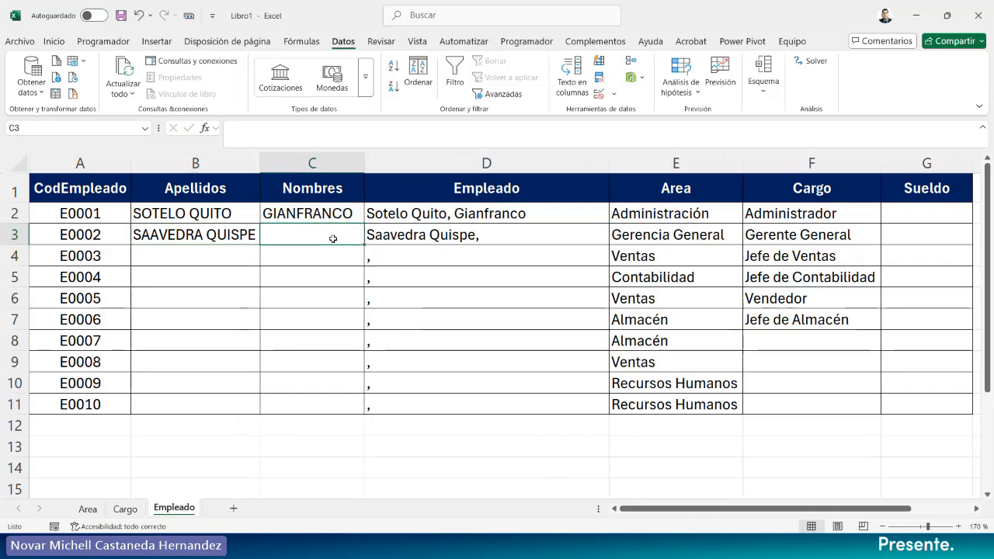
{"action": "type", "text": "Karen"}
{"action": "key", "text": "BackSpace"}
{"action": "key", "text": "BackSpace"}
{"action": "key", "text": "BackSpace"}
{"action": "key", "text": "BackSpace"}
{"action": "type", "text": "AREN PATRICIA"}
{"action": "key", "text": "Return"}
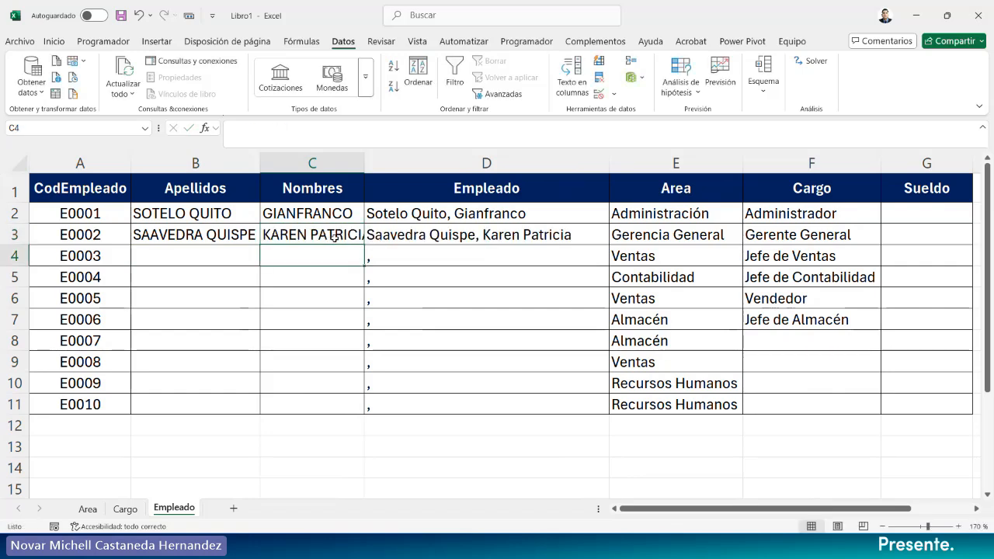
{"action": "double_click", "coordinate": [364, 163]}
Examine the NOMPROPIO function and its nested CONCAT argument in the D2 formula without changing it.
{"action": "left_click", "coordinate": [608, 213]}
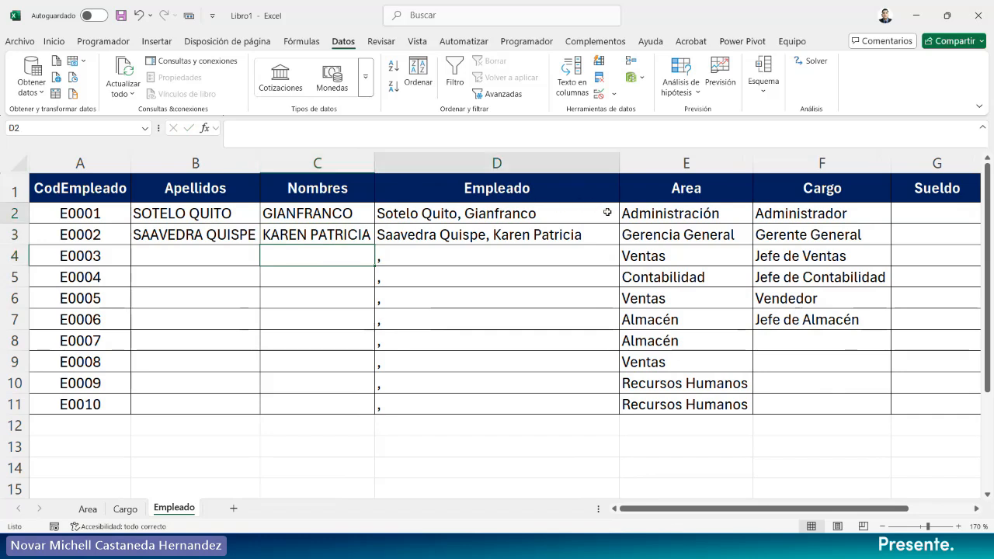
{"action": "double_click", "coordinate": [610, 213]}
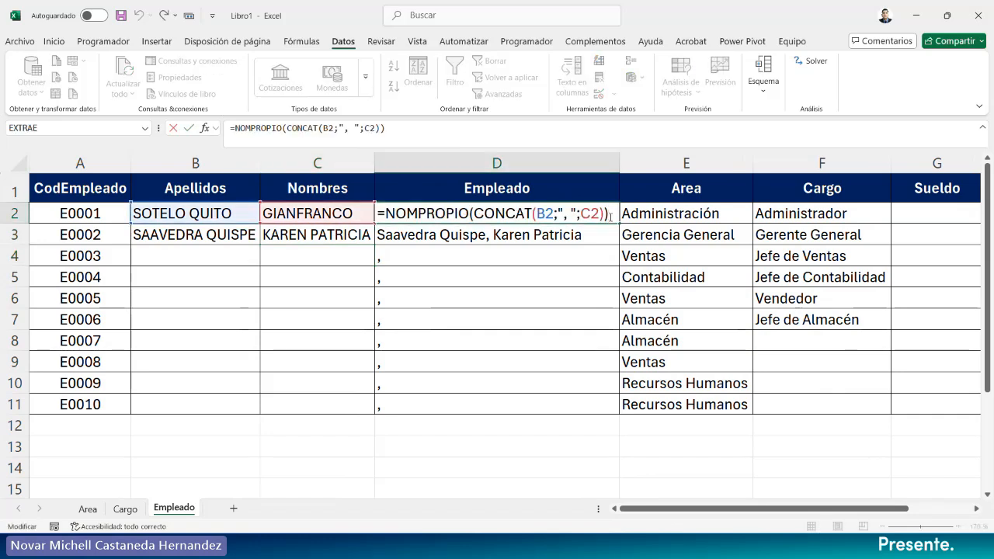
{"action": "left_click_drag", "start_coordinate": [386, 213], "coordinate": [469, 214]}
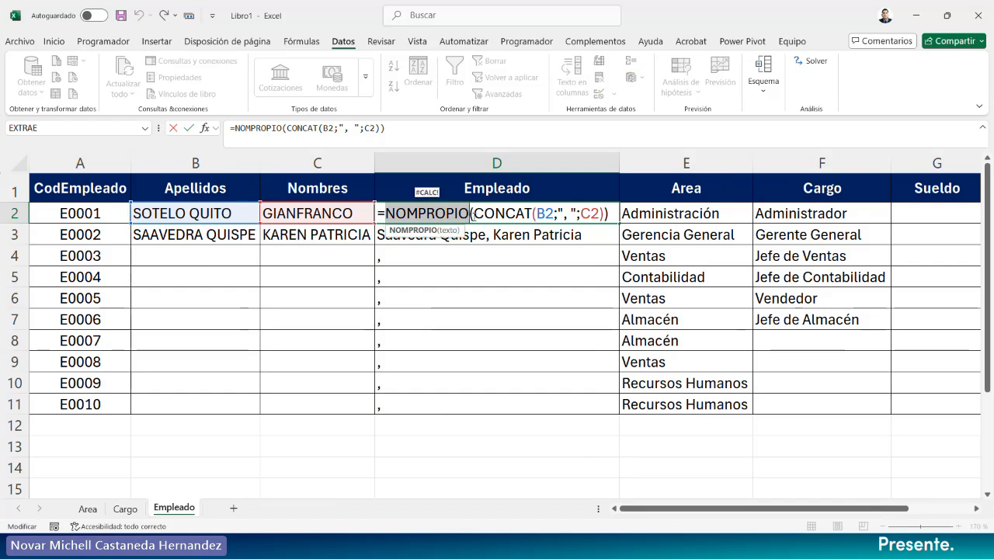
{"action": "left_click", "coordinate": [448, 230]}
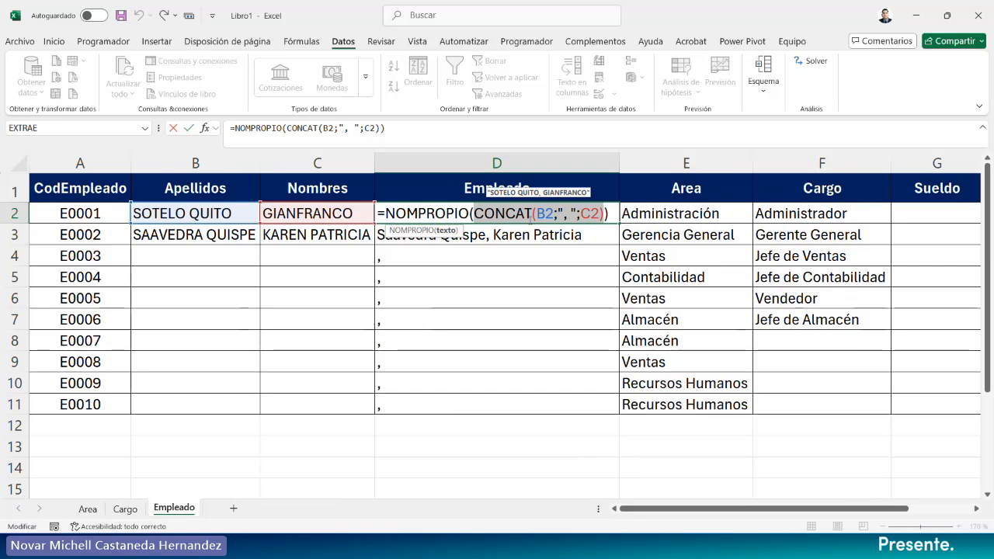
{"action": "left_click", "coordinate": [608, 215]}
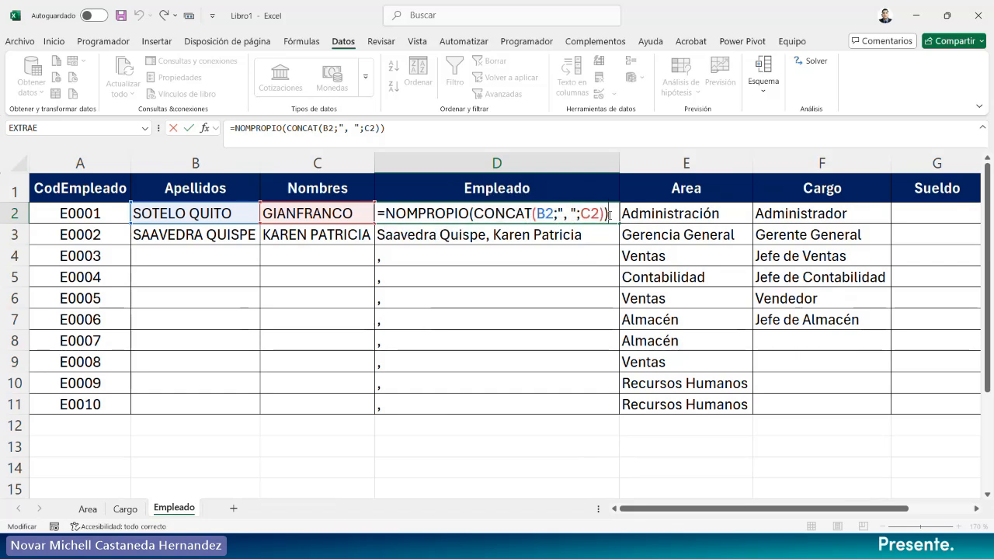
{"action": "key", "text": "Return"}
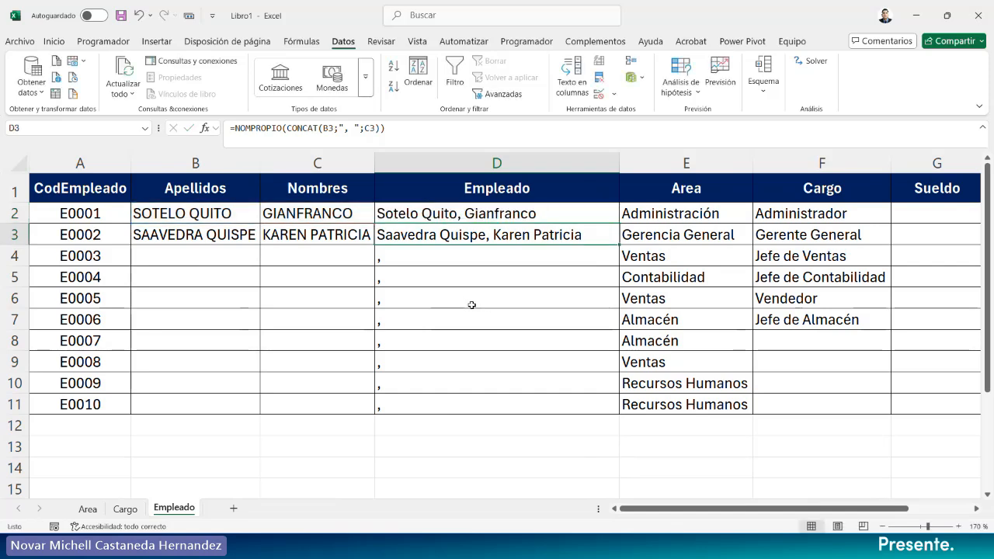
Enter employee E0003's surnames in capitals in B4.
{"action": "left_click", "coordinate": [218, 256]}
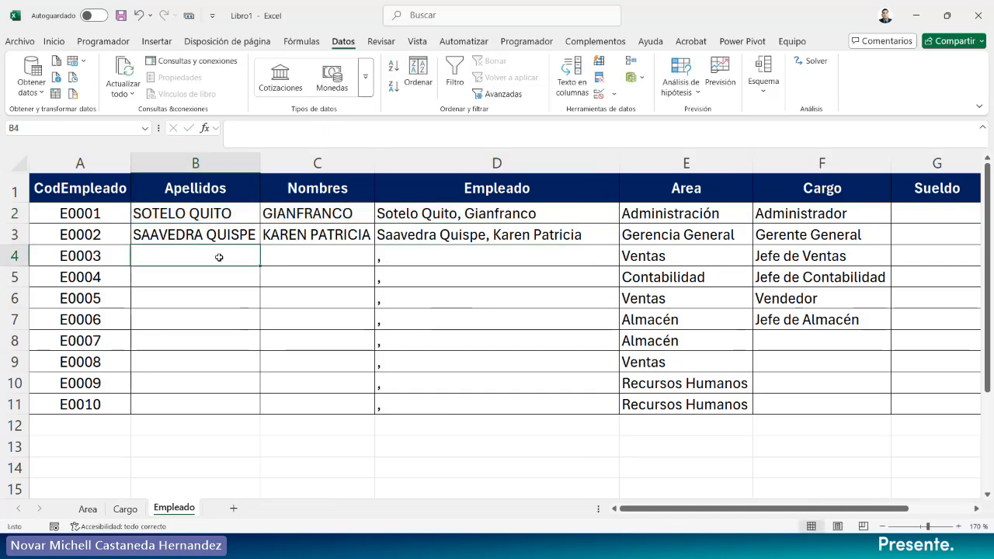
{"action": "type", "text": "BRITO AZOVA"}
{"action": "key", "text": "BackSpace"}
{"action": "key", "text": "BackSpace"}
{"action": "type", "text": "CAR"}
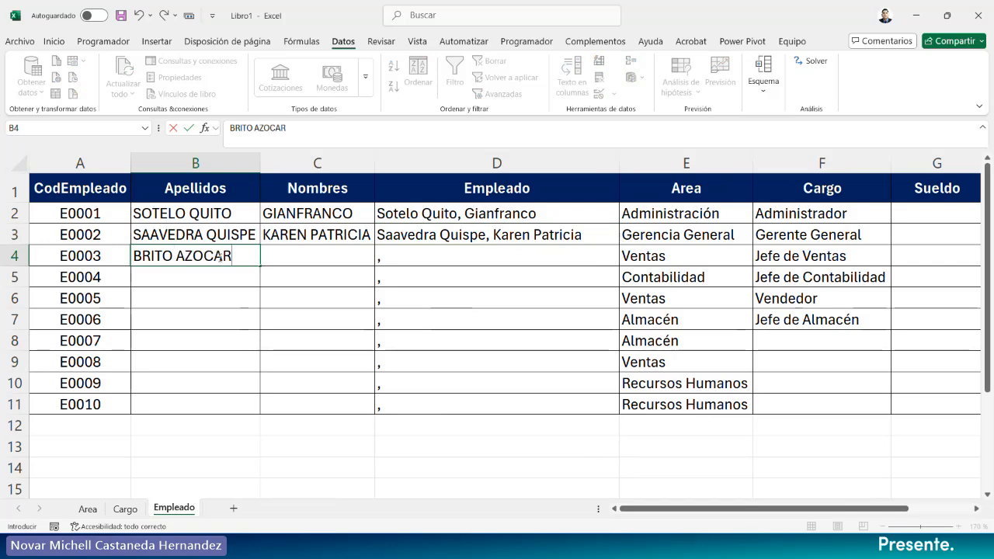
{"action": "key", "text": "Tab"}
Enter employee E0003's first names in capitals in C4 and autofit the Nombres column.
{"action": "type", "text": "CHRIST"}
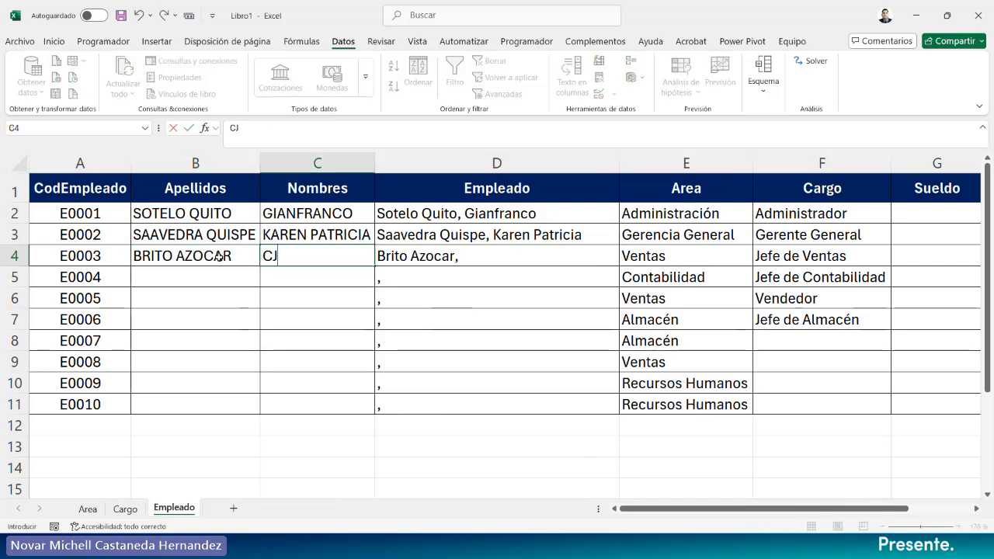
{"action": "type", "text": "ISN"}
{"action": "key", "text": "BackSpace"}
{"action": "key", "text": "BackSpace"}
{"action": "type", "text": "AN DANIEL"}
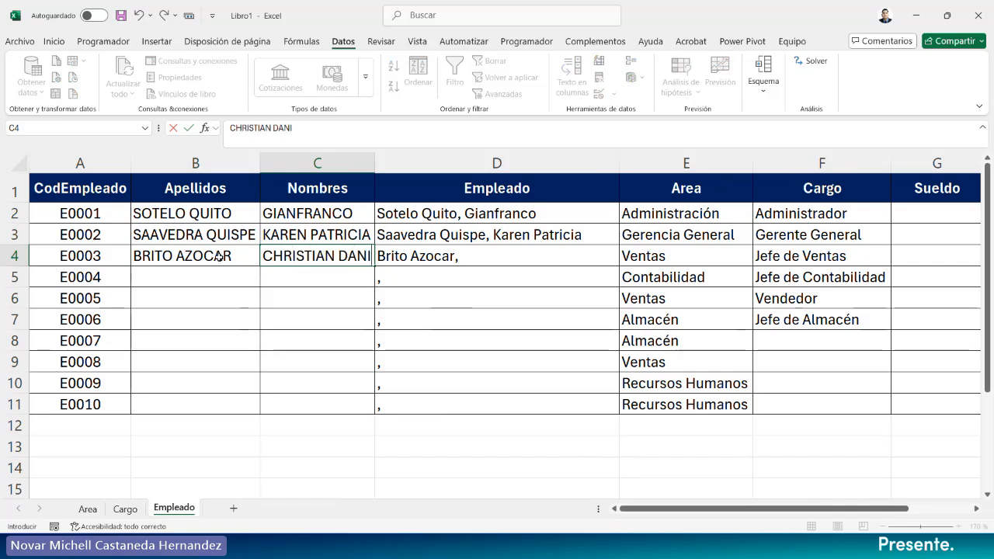
{"action": "key", "text": "Return"}
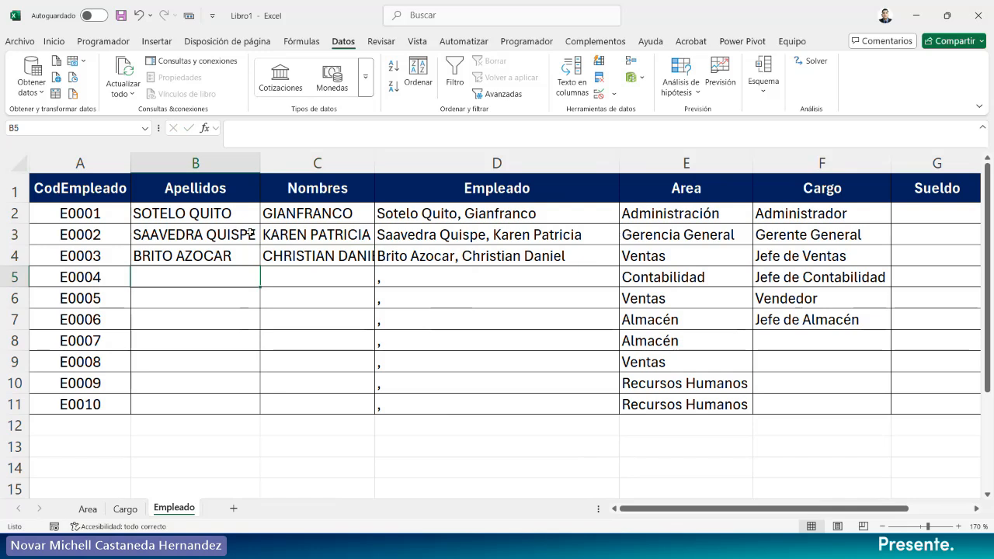
{"action": "double_click", "coordinate": [375, 163]}
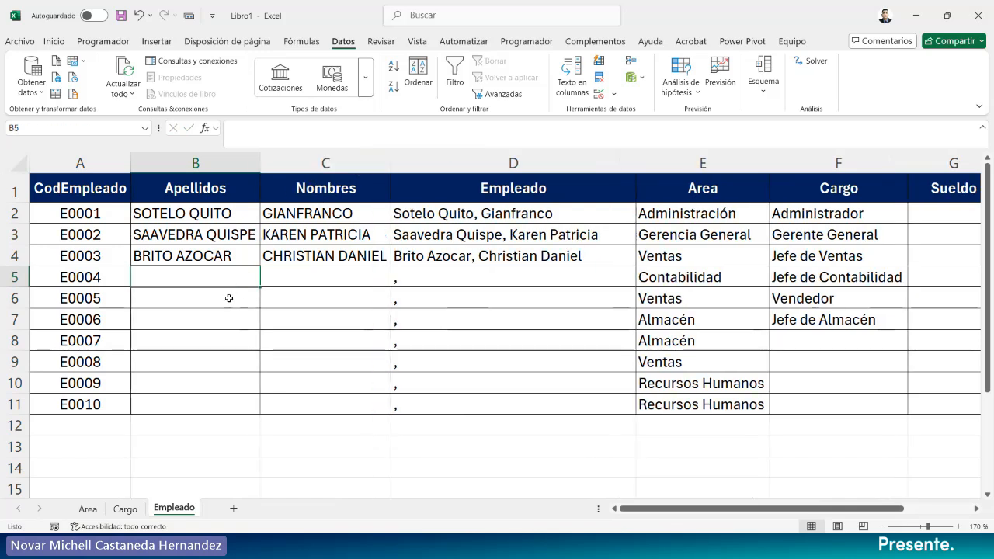
Enter employee E0004's surnames in capitals in B5 and autofit the Apellidos column.
{"action": "type", "text": "HERNAN"}
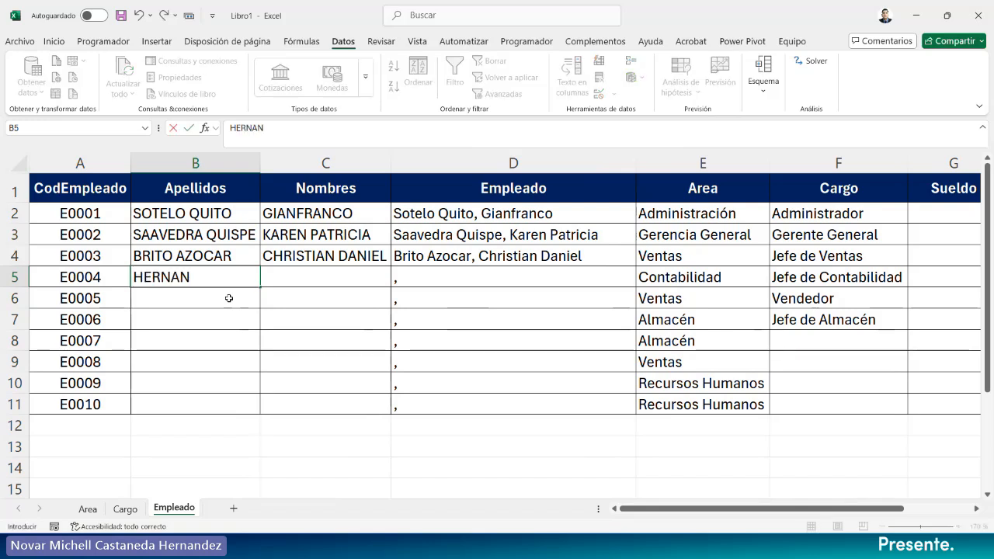
{"action": "type", "text": "DEZ MUGUERZA"}
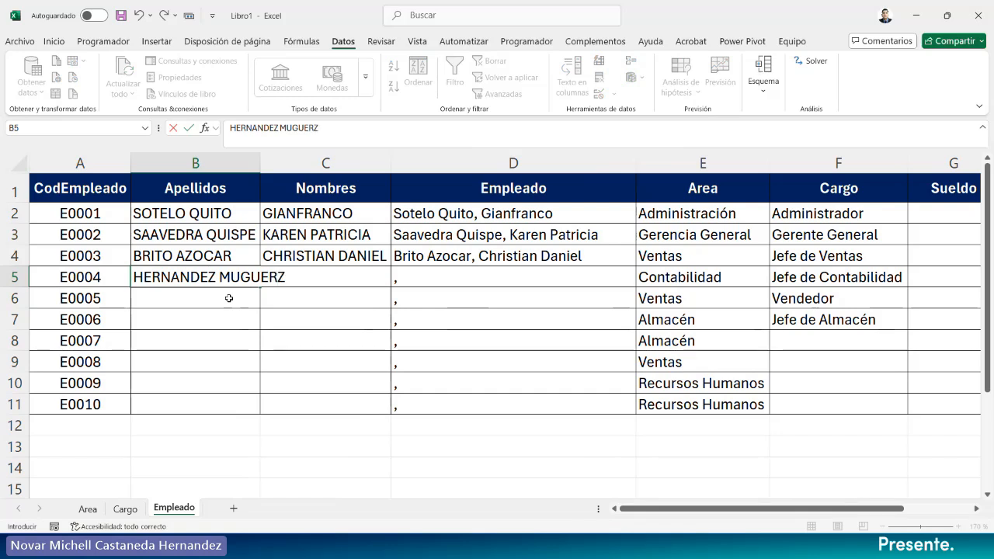
{"action": "key", "text": "Return"}
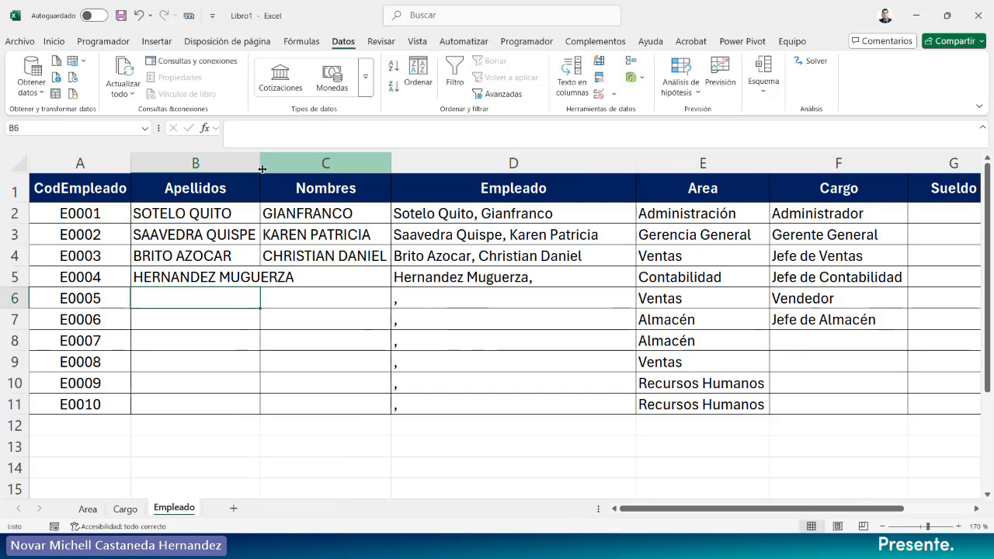
{"action": "double_click", "coordinate": [260, 163]}
Enter employee E0004's first names in capitals in C5.
{"action": "left_click", "coordinate": [378, 280]}
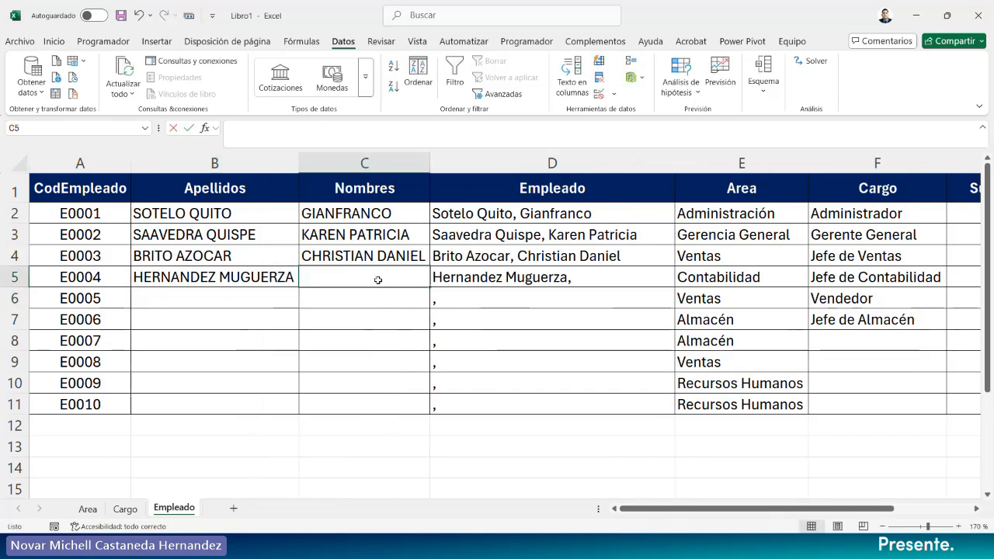
{"action": "type", "text": "FLOR DE MARÍA"}
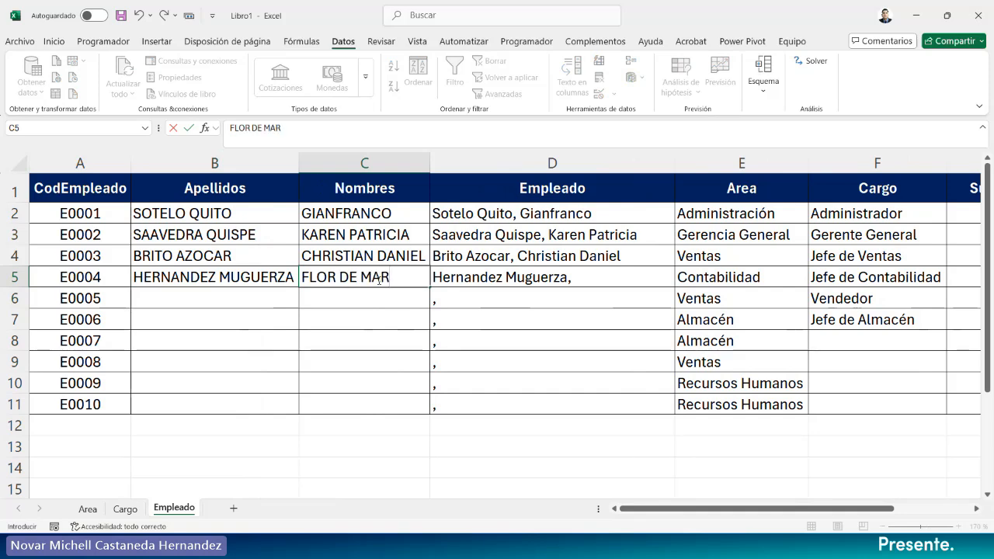
{"action": "key", "text": "Return"}
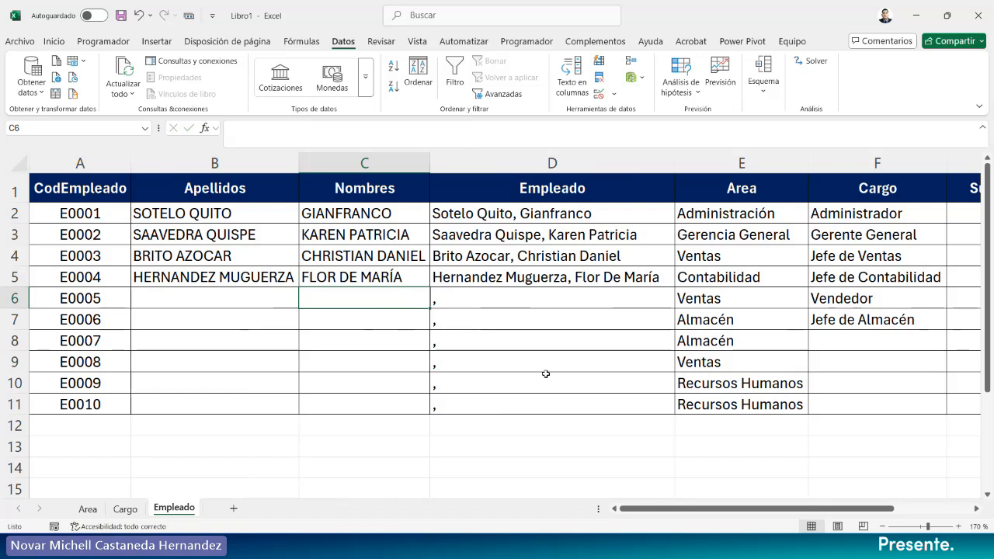
Enter employee E0005's surnames in B6 and first names in C6, both in capitals.
{"action": "left_click", "coordinate": [198, 300]}
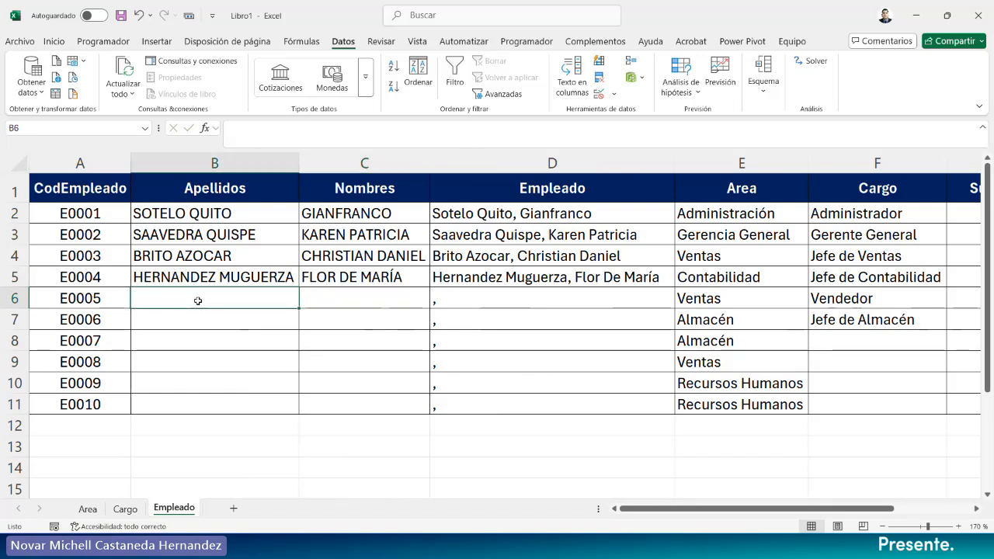
{"action": "type", "text": "CCALA QUISPE"}
{"action": "key", "text": "Return"}
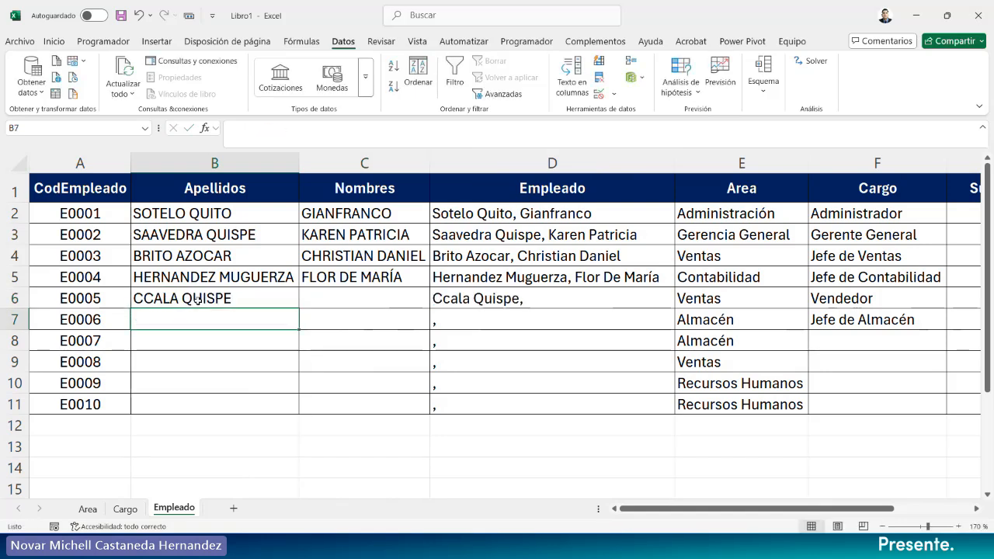
{"action": "left_click", "coordinate": [351, 296]}
{"action": "type", "text": "JULIO CESAR"}
{"action": "key", "text": "Return"}
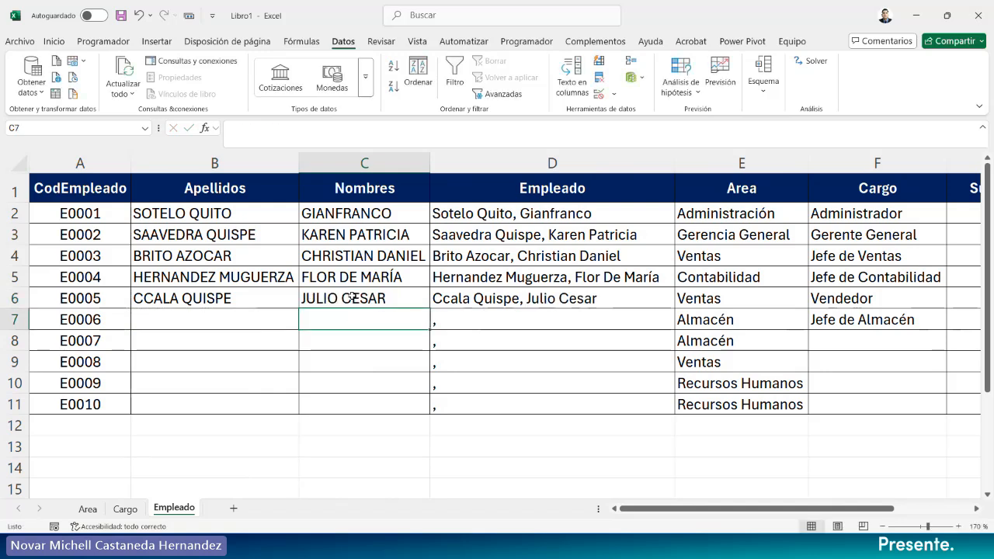
Enter employee E0006's surnames in B7 and first names in C7, both in capitals.
{"action": "left_click", "coordinate": [265, 314]}
{"action": "type", "text": "MU"}
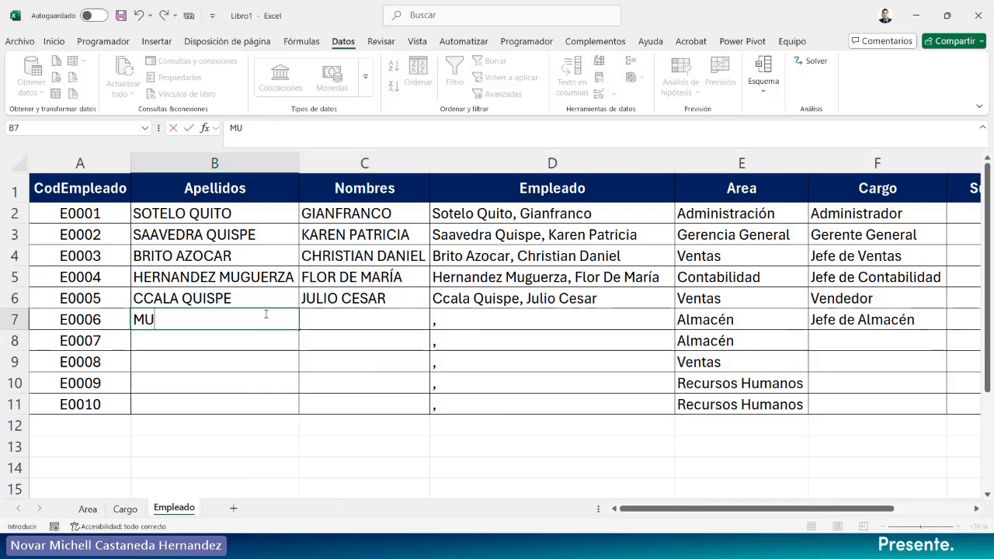
{"action": "type", "text": "GUERZA SUAREZ"}
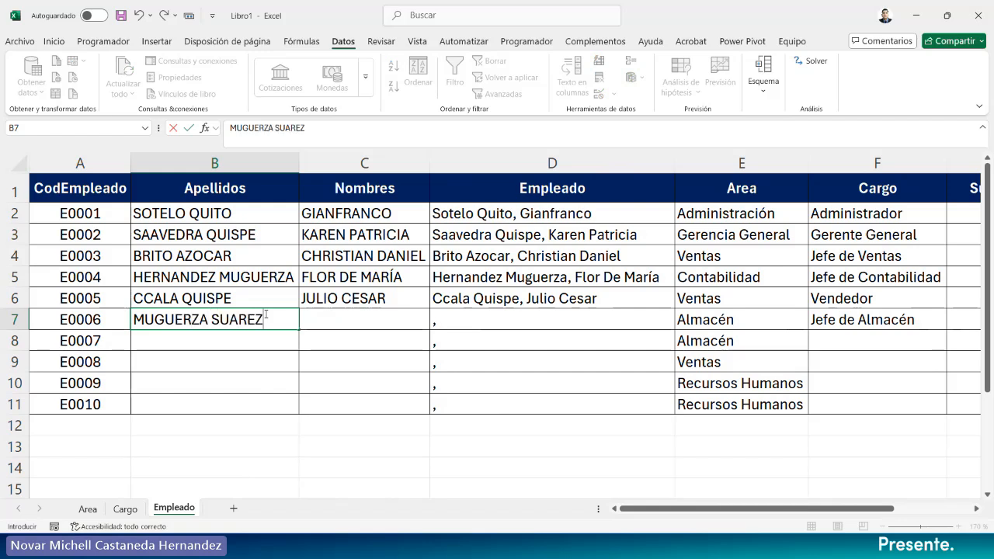
{"action": "key", "text": "Return"}
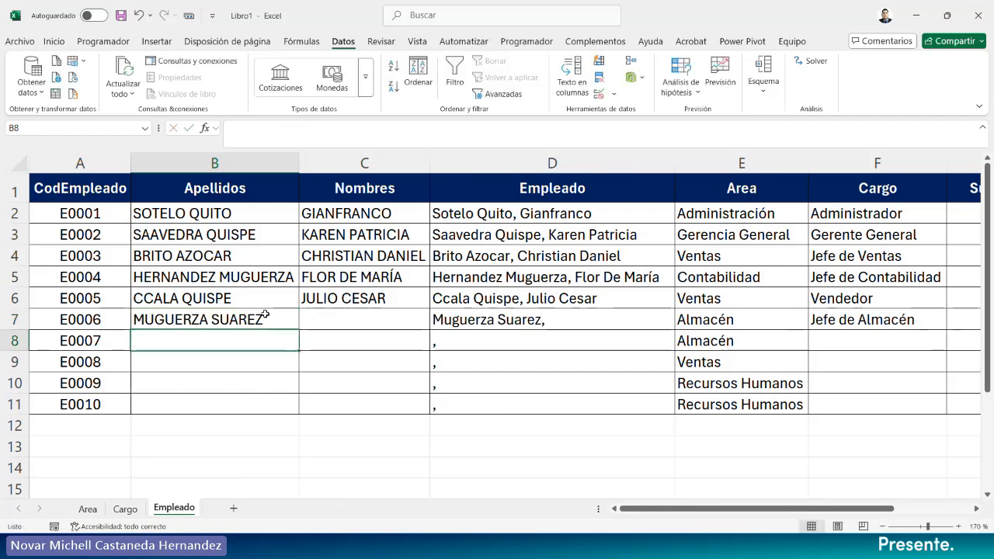
{"action": "left_click", "coordinate": [335, 319]}
{"action": "type", "text": "FLOR"}
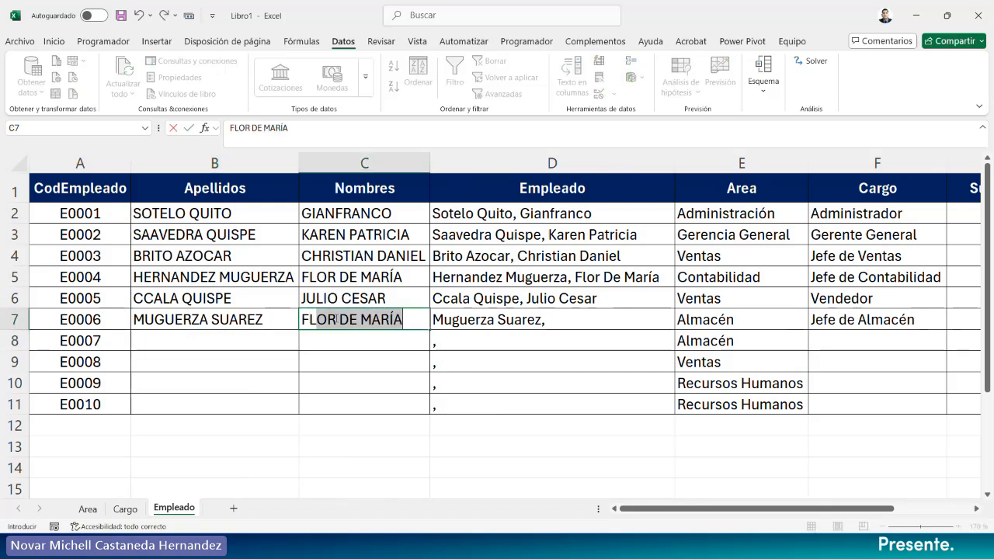
{"action": "key", "text": "Return"}
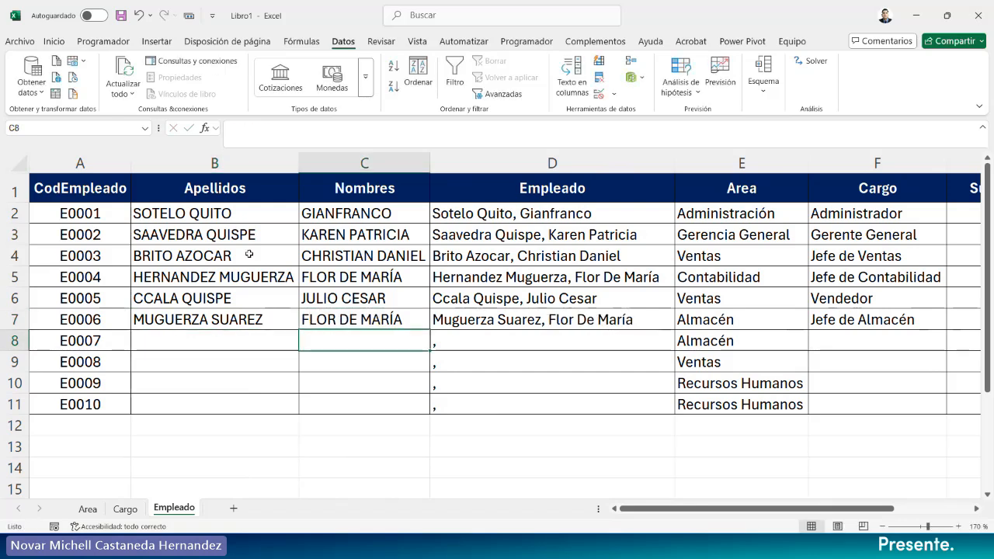
Replace employee E0004's first names in C5 with different ones in capitals.
{"action": "left_click", "coordinate": [364, 284]}
{"action": "type", "text": "JHON"}
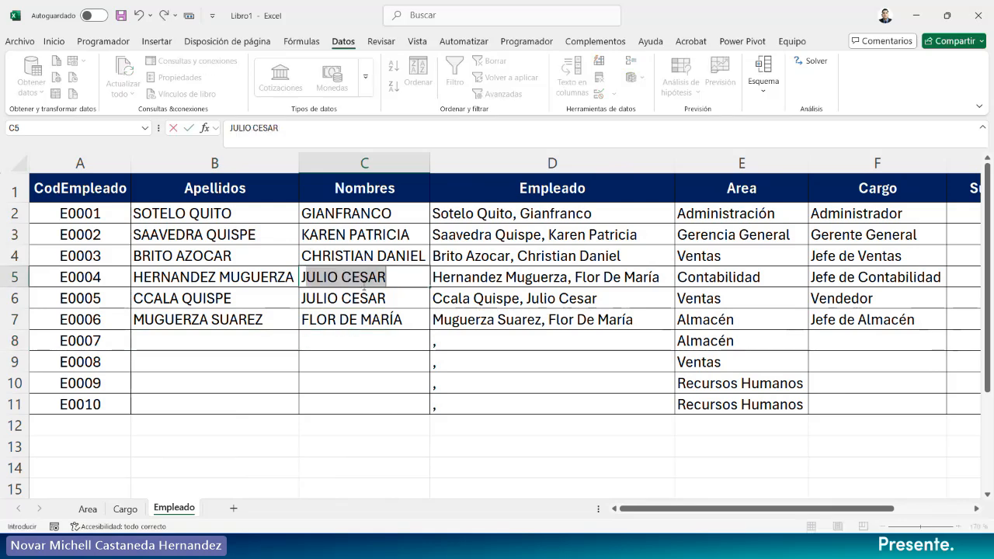
{"action": "type", "text": " HENRR"}
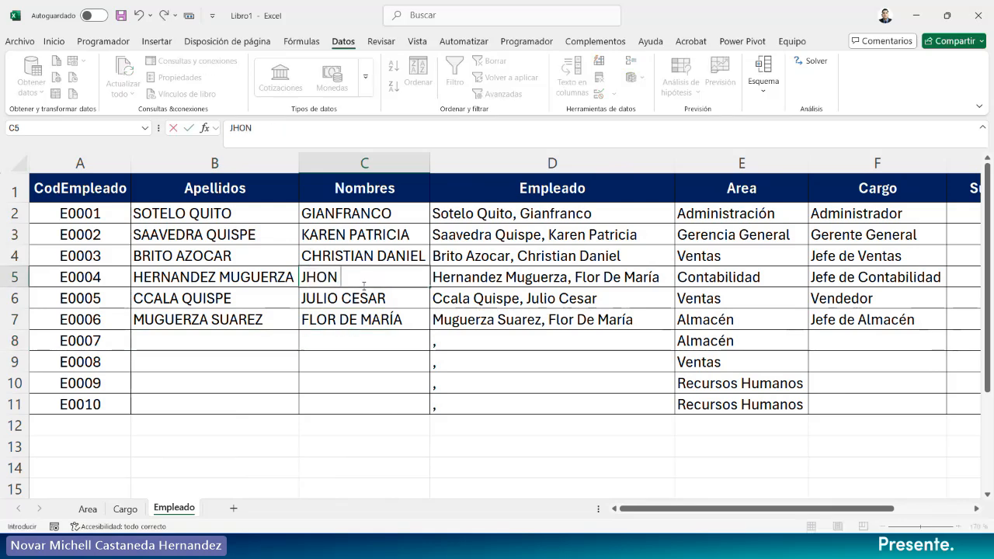
{"action": "key", "text": "BackSpace"}
{"action": "type", "text": "Y"}
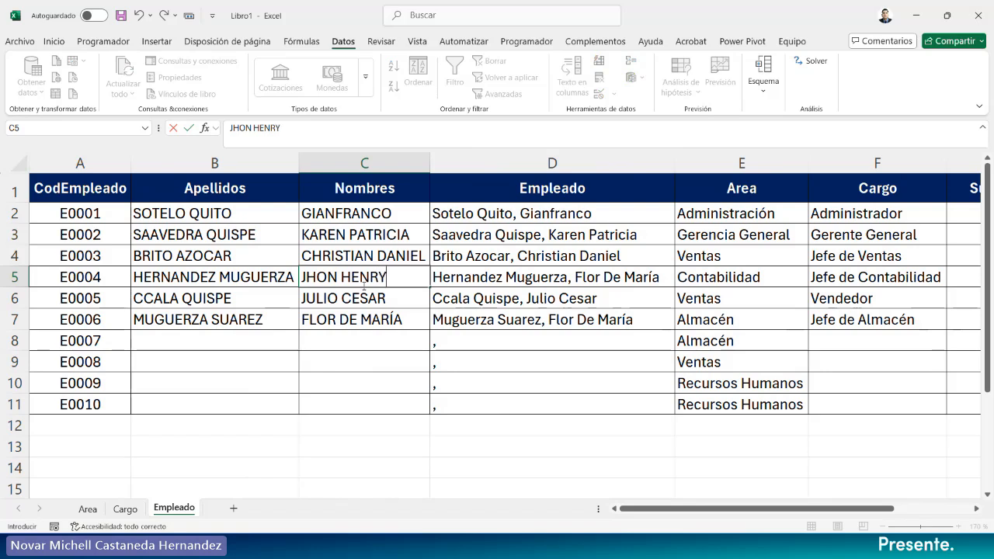
{"action": "key", "text": "Return"}
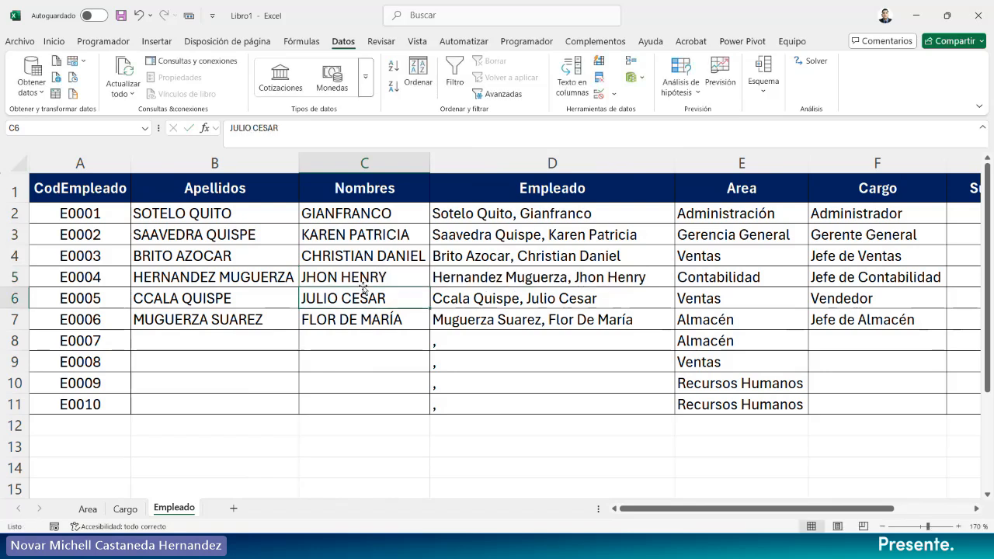
Enter employee E0007's surnames in B8 and first names in C8, both in capitals.
{"action": "left_click", "coordinate": [243, 342]}
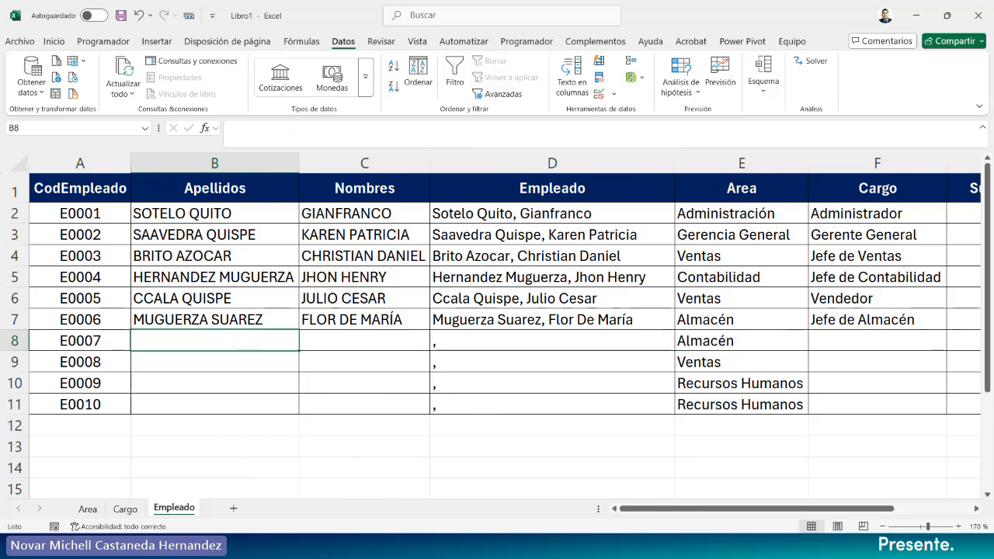
{"action": "left_click", "coordinate": [885, 526]}
{"action": "left_click", "coordinate": [886, 526]}
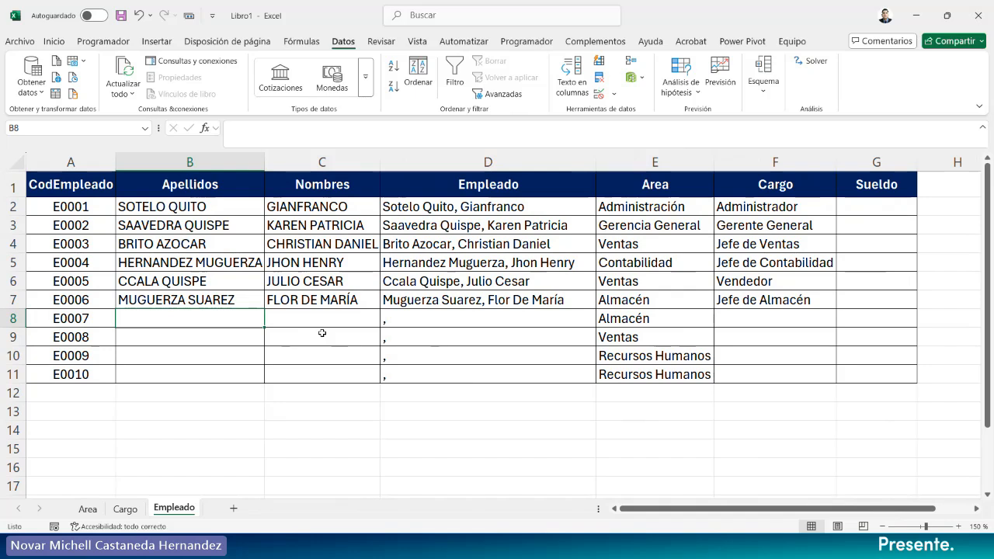
{"action": "type", "text": "SIFUE"}
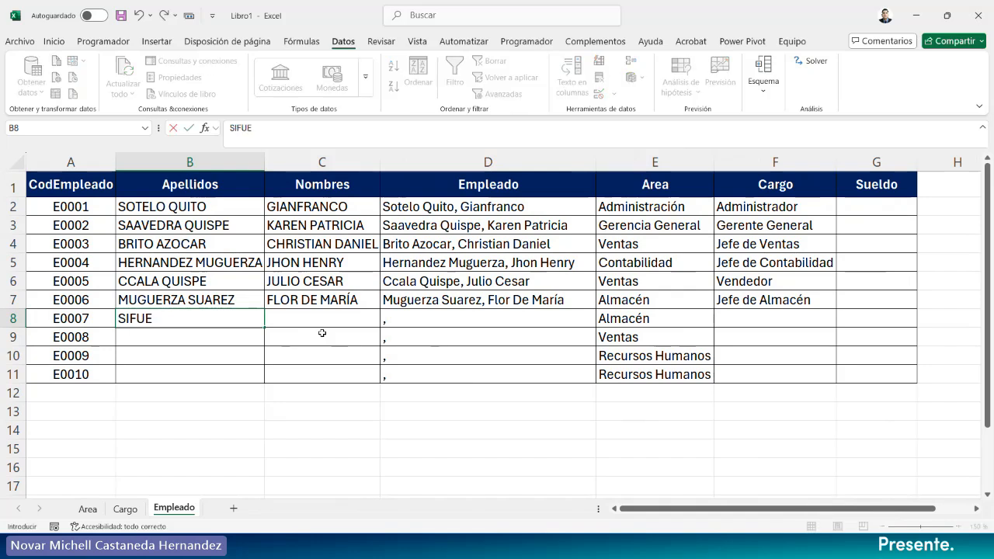
{"action": "type", "text": "NTES SI"}
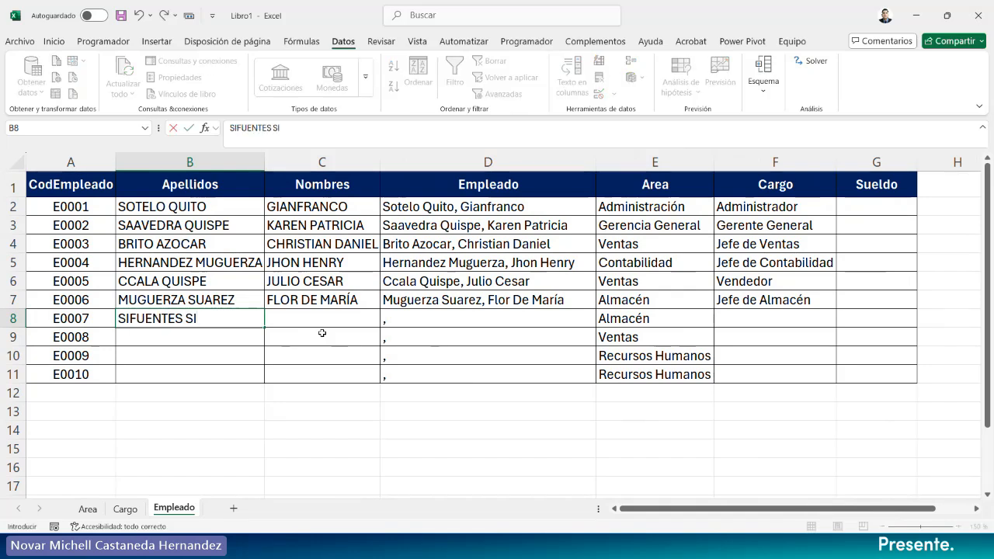
{"action": "type", "text": "FUENTES"}
{"action": "key", "text": "Return"}
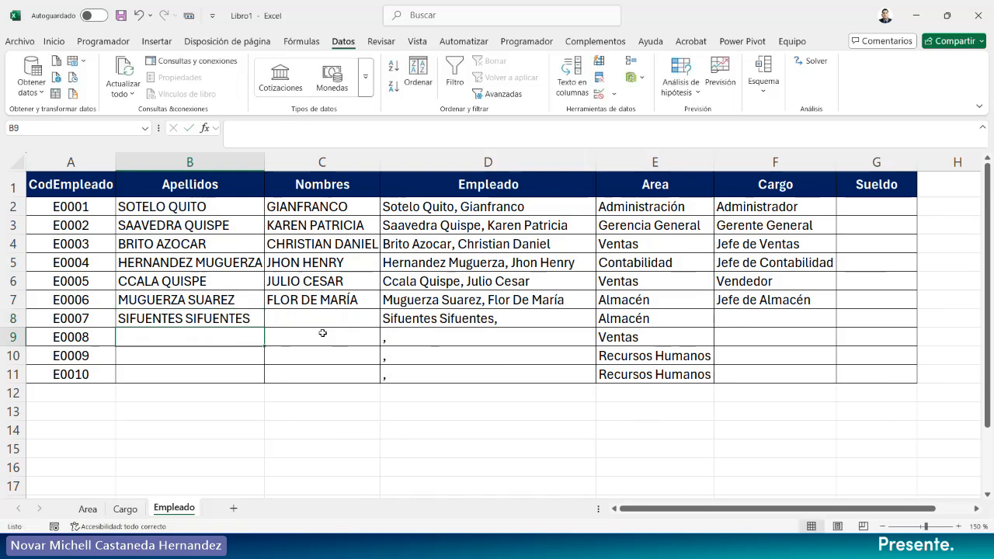
{"action": "left_click", "coordinate": [329, 322]}
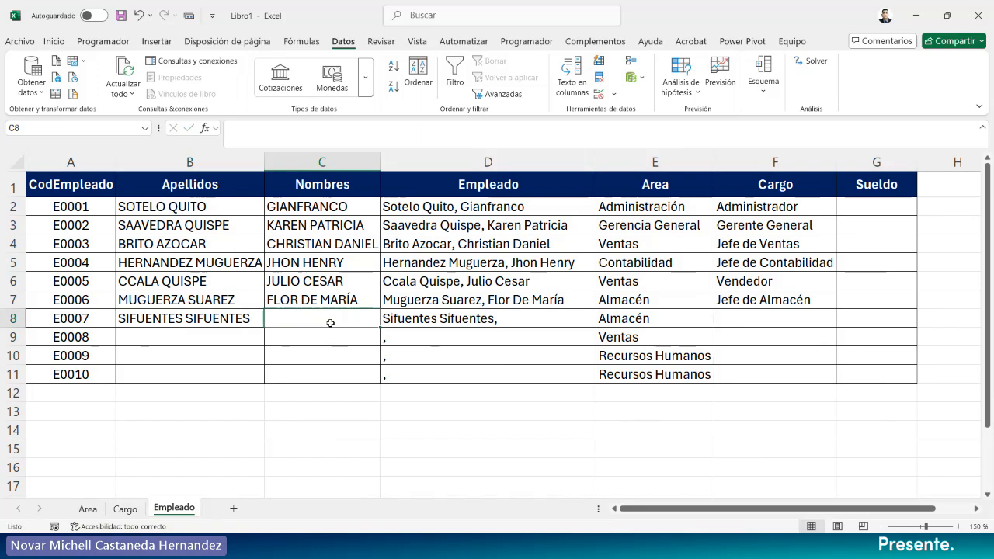
{"action": "type", "text": "ANA MAR"}
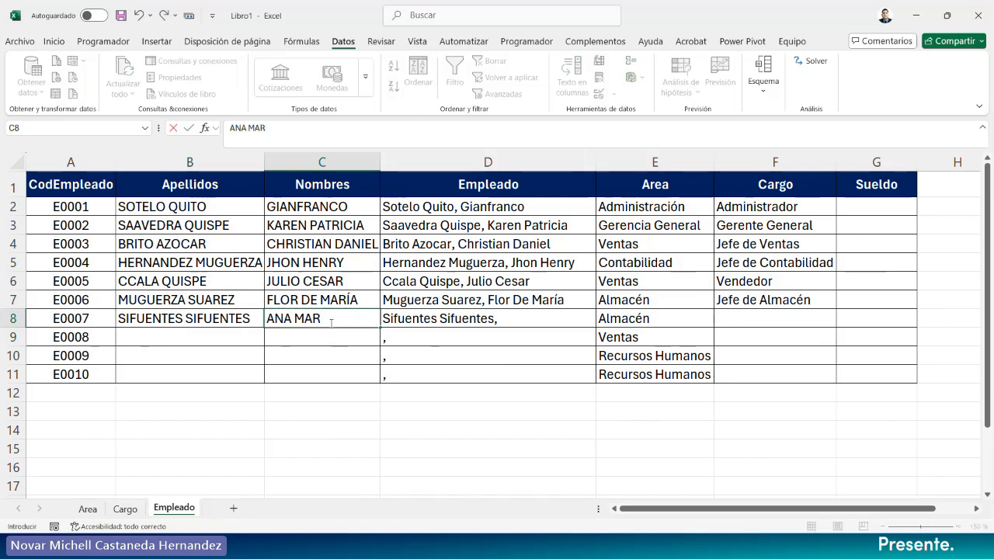
{"action": "type", "text": "IA"}
{"action": "key", "text": "Return"}
Enter employee E0008's surnames in B9 and first names in C9, both in capitals.
{"action": "key", "text": "Left"}
{"action": "type", "text": "BRAVO"}
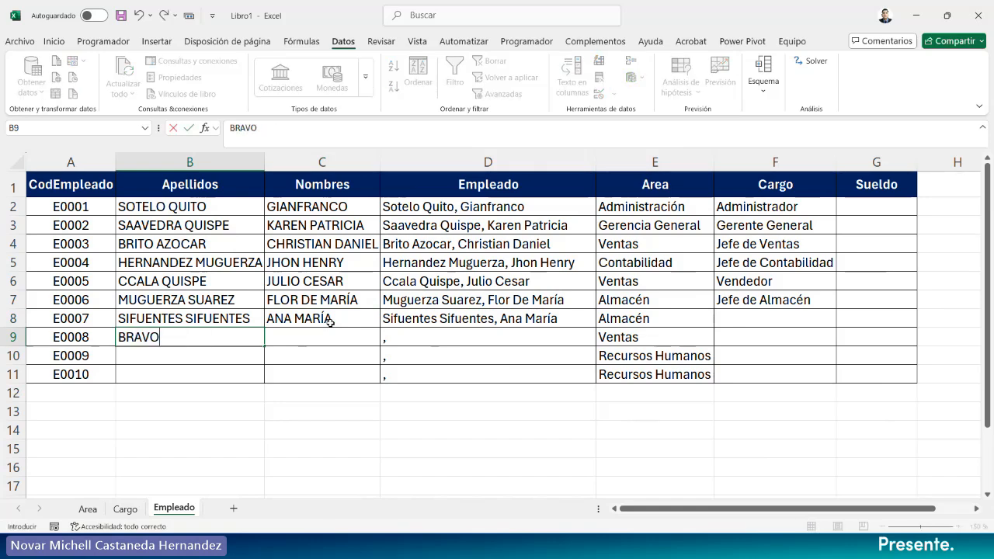
{"action": "type", "text": " POLO"}
{"action": "key", "text": "Return"}
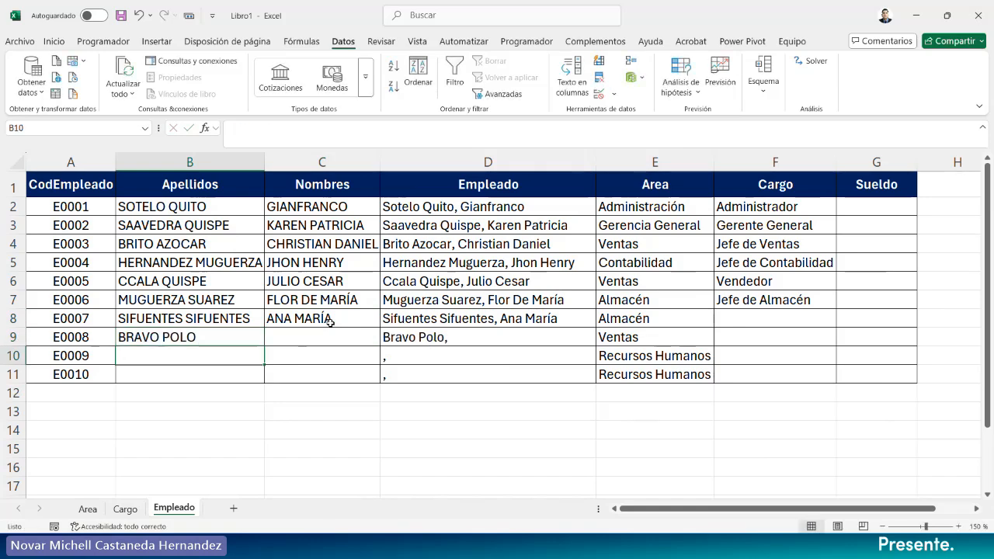
{"action": "left_click", "coordinate": [337, 335]}
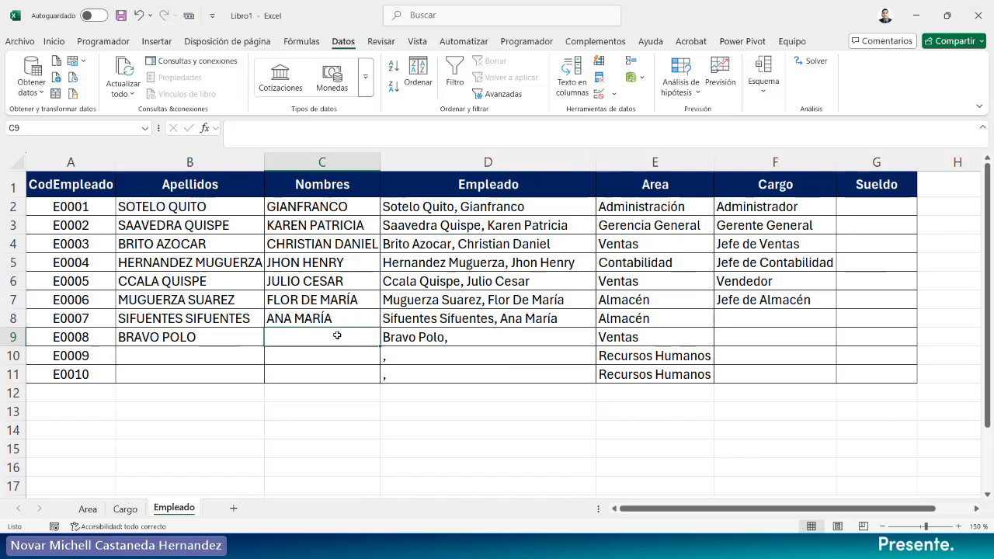
{"action": "type", "text": "CLA"}
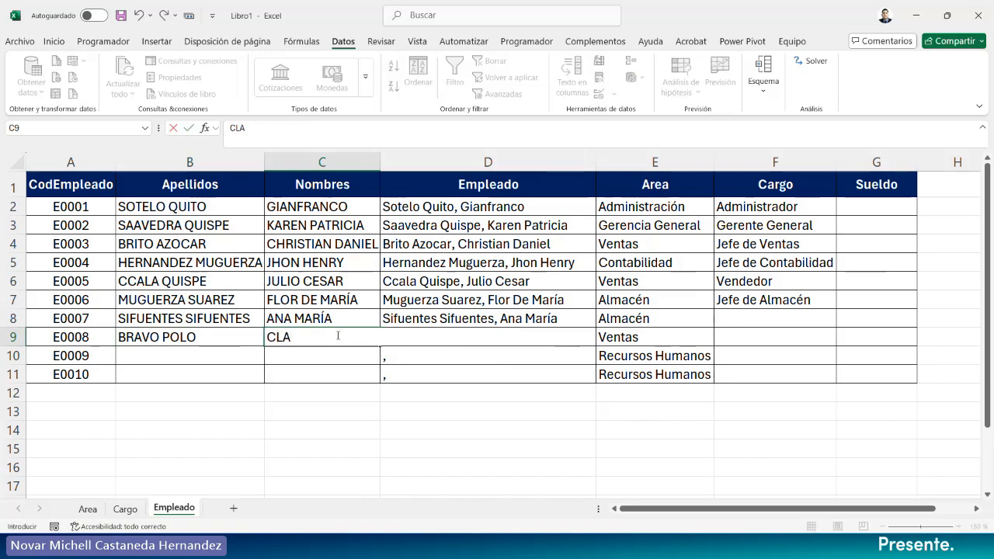
{"action": "type", "text": "RK MATHIUS"}
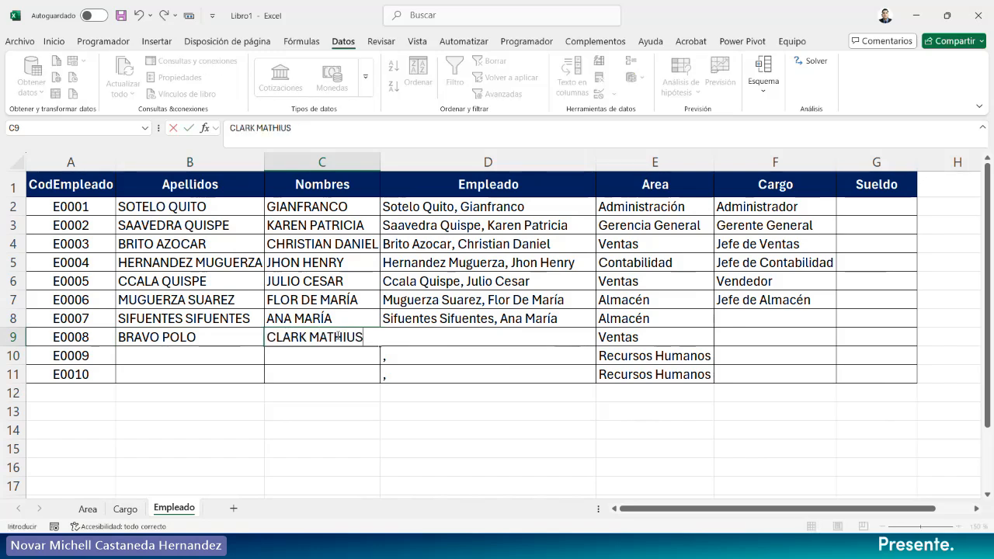
{"action": "key", "text": "Return"}
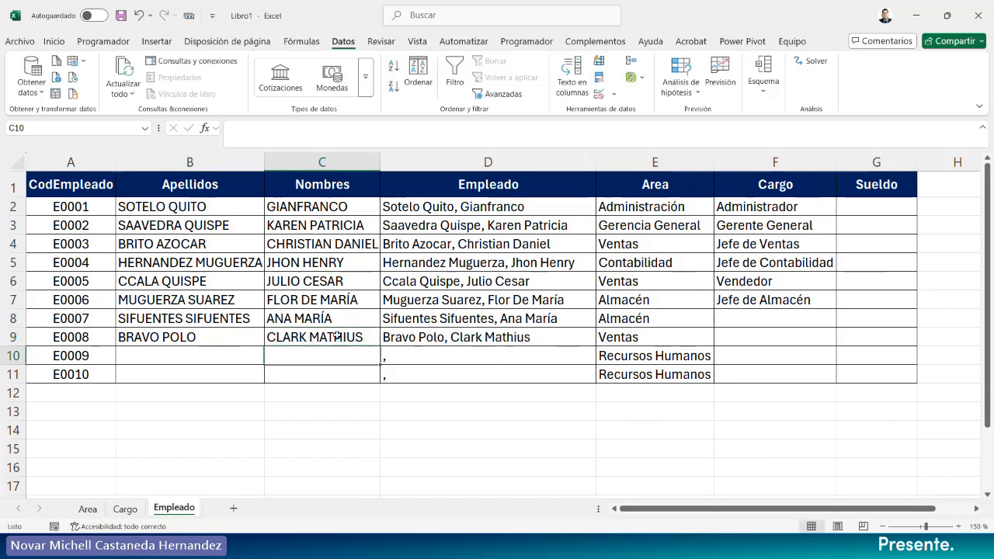
Enter employee E0009's surnames in B10 and first name in C10, both in capitals.
{"action": "left_click", "coordinate": [214, 362]}
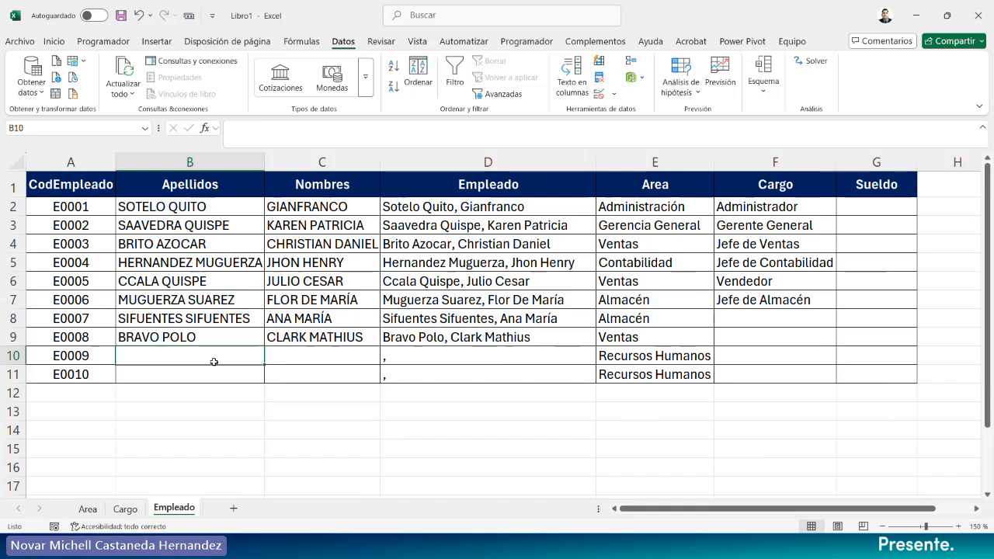
{"action": "type", "text": "HORNA DEL ÁGUILA"}
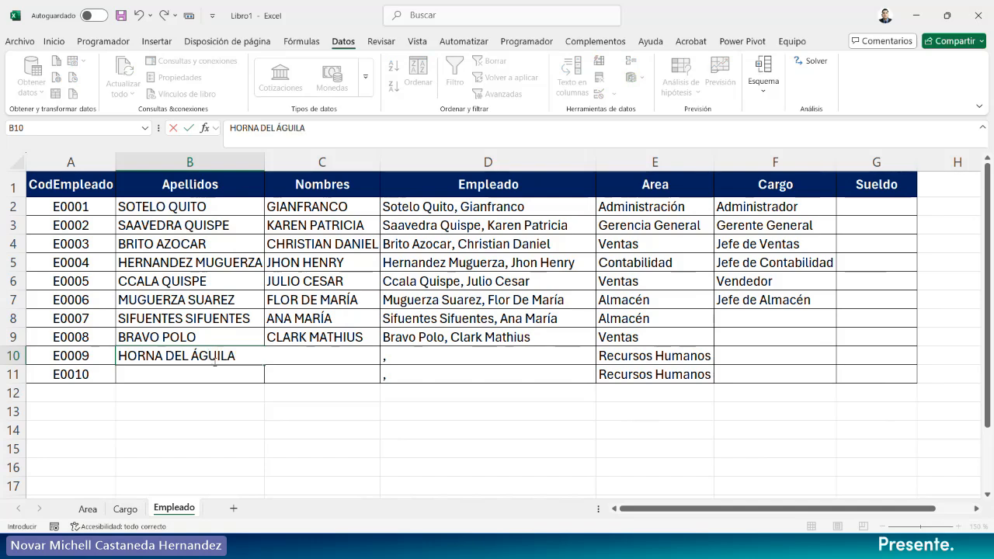
{"action": "key", "text": "Return"}
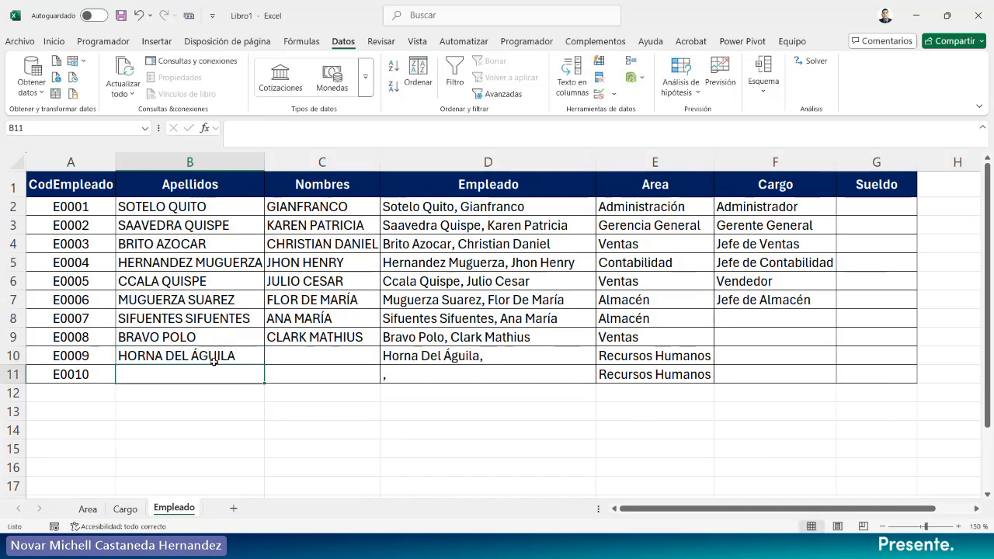
{"action": "left_click", "coordinate": [314, 351]}
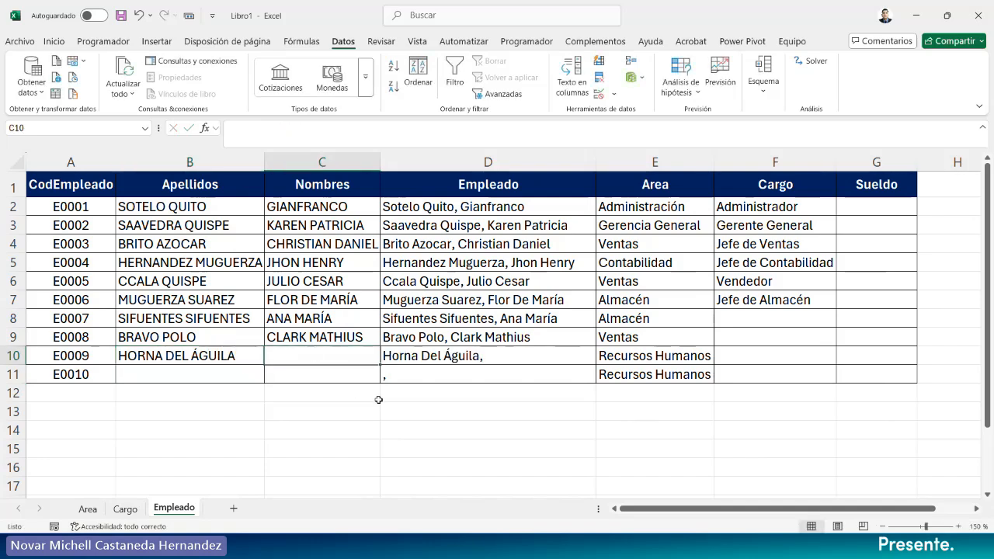
{"action": "type", "text": "CARMEN"}
{"action": "key", "text": "Return"}
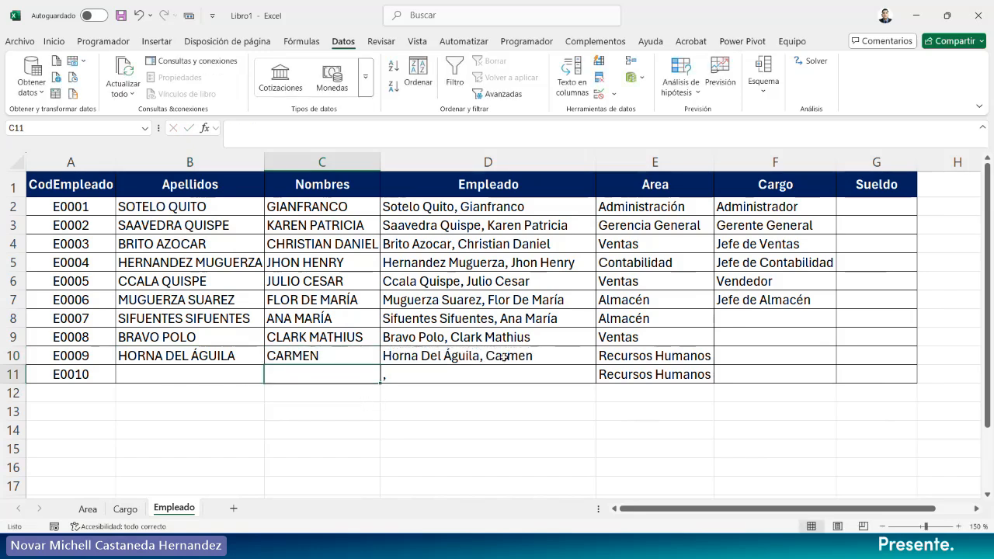
Enter employee E0010's surnames in B11 and first name in C11, both in capitals.
{"action": "left_click", "coordinate": [169, 376]}
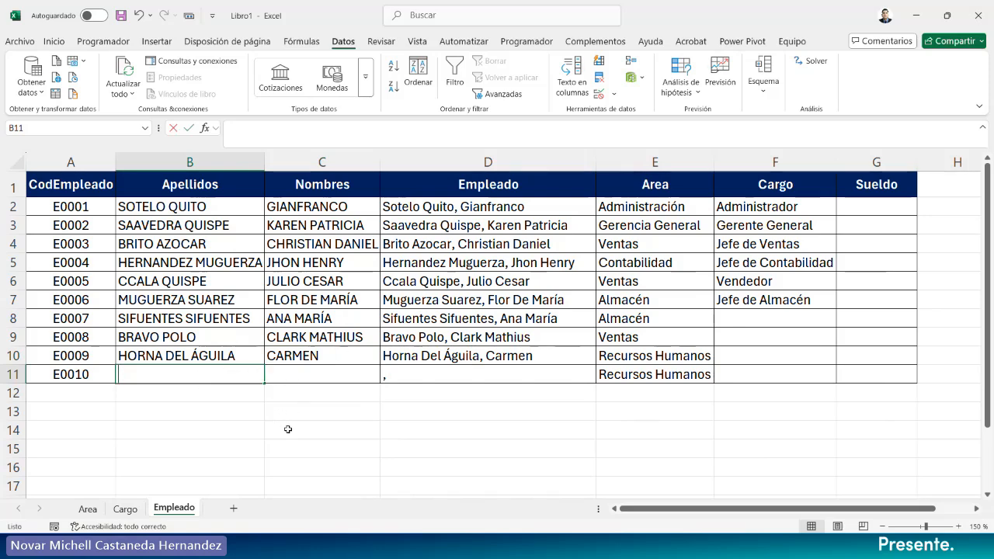
{"action": "type", "text": "FIGUEROA FIGUERIA"}
{"action": "key", "text": "BackSpace"}
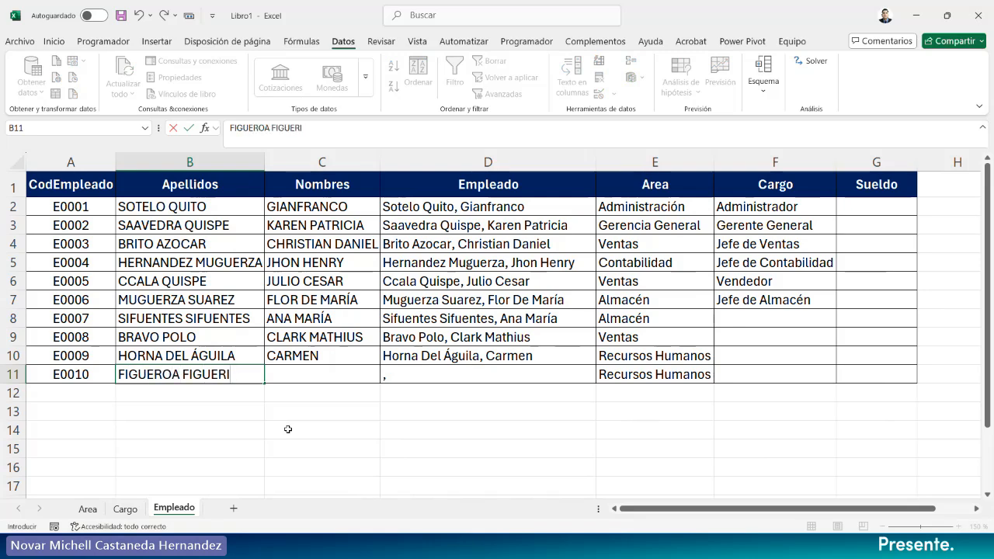
{"action": "type", "text": "OA"}
{"action": "key", "text": "Return"}
{"action": "left_click", "coordinate": [305, 372]}
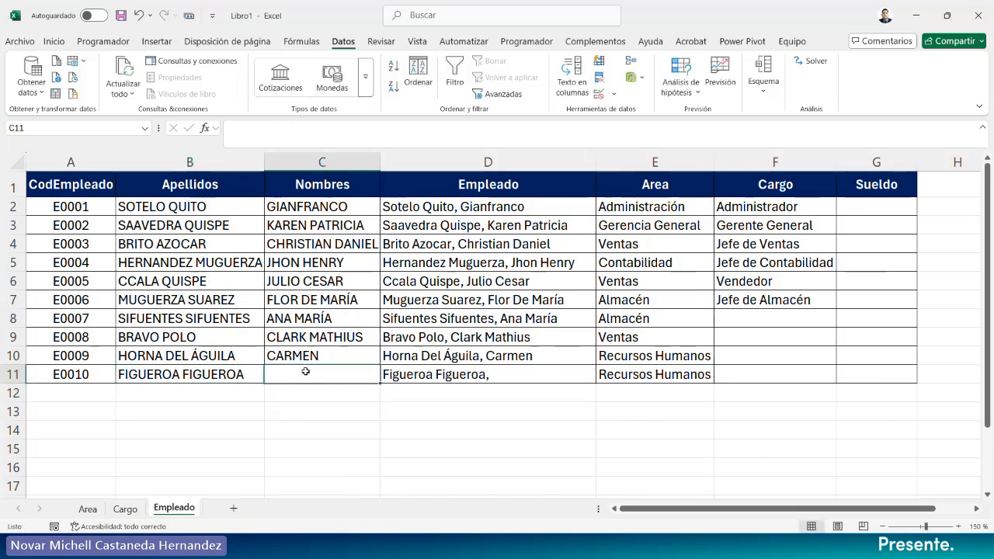
{"action": "type", "text": "CARLA"}
{"action": "key", "text": "Return"}
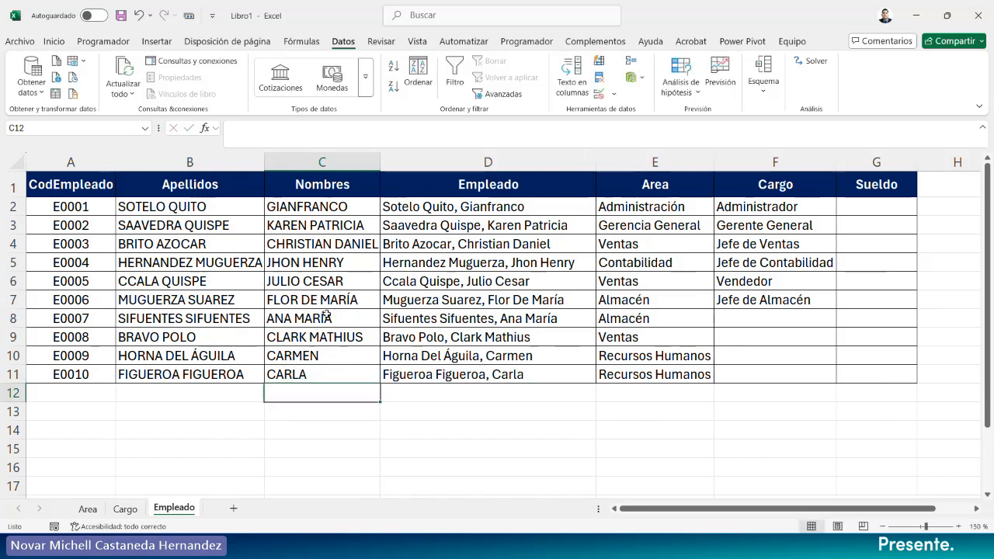
Widen the Nombres and Apellidos columns slightly and reduce the formula bar to a single line.
{"action": "left_click_drag", "start_coordinate": [381, 161], "coordinate": [392, 162]}
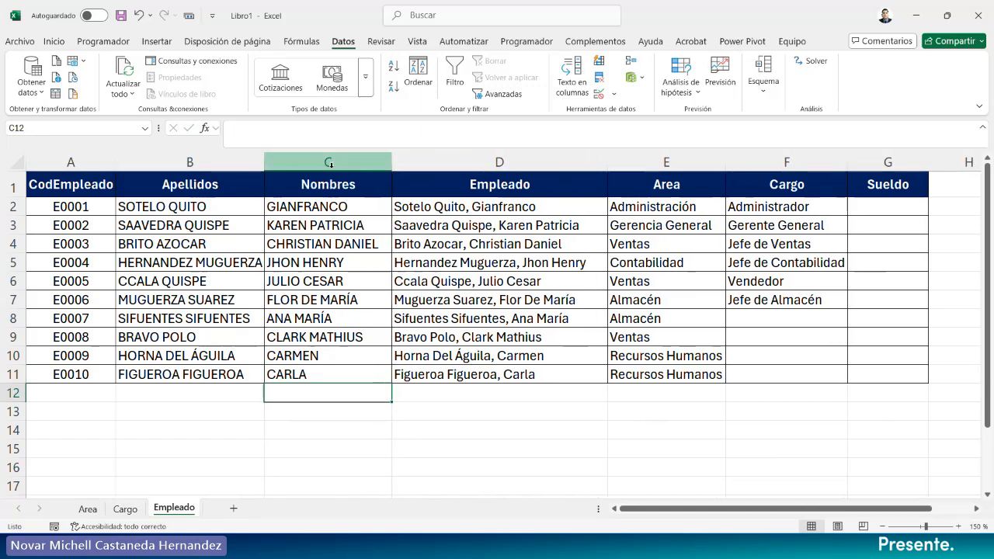
{"action": "left_click_drag", "start_coordinate": [264, 162], "coordinate": [275, 162]}
{"action": "left_click", "coordinate": [524, 210]}
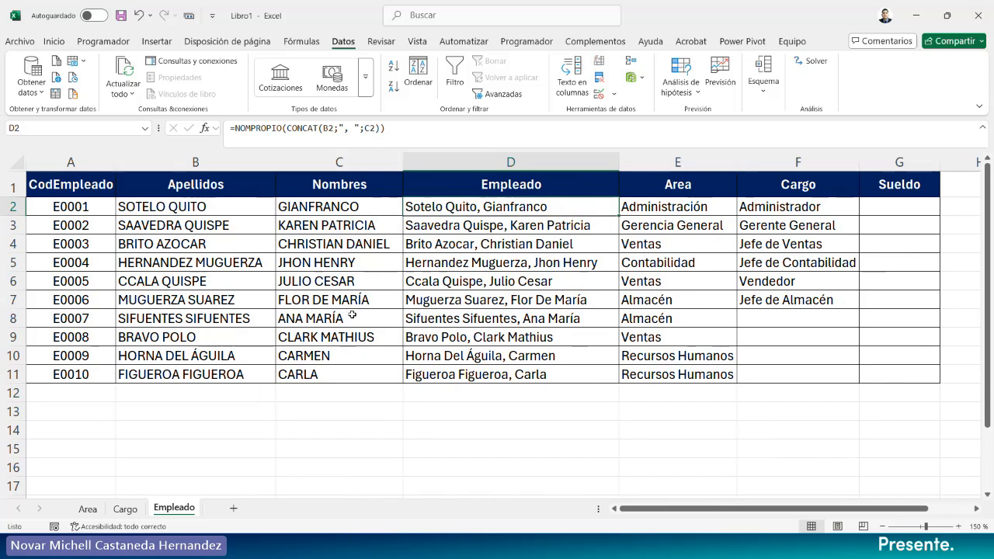
{"action": "left_click", "coordinate": [889, 201]}
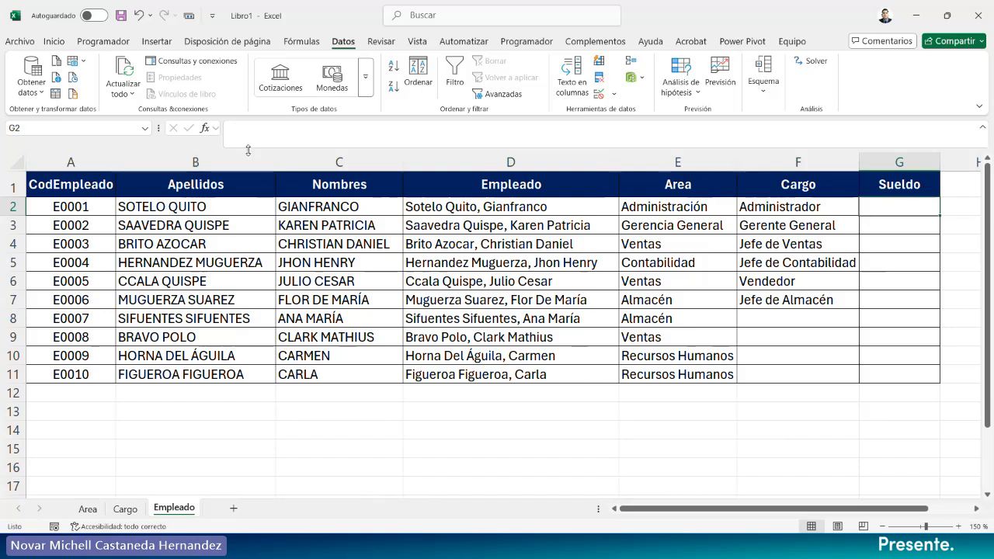
{"action": "left_click_drag", "start_coordinate": [247, 150], "coordinate": [248, 138]}
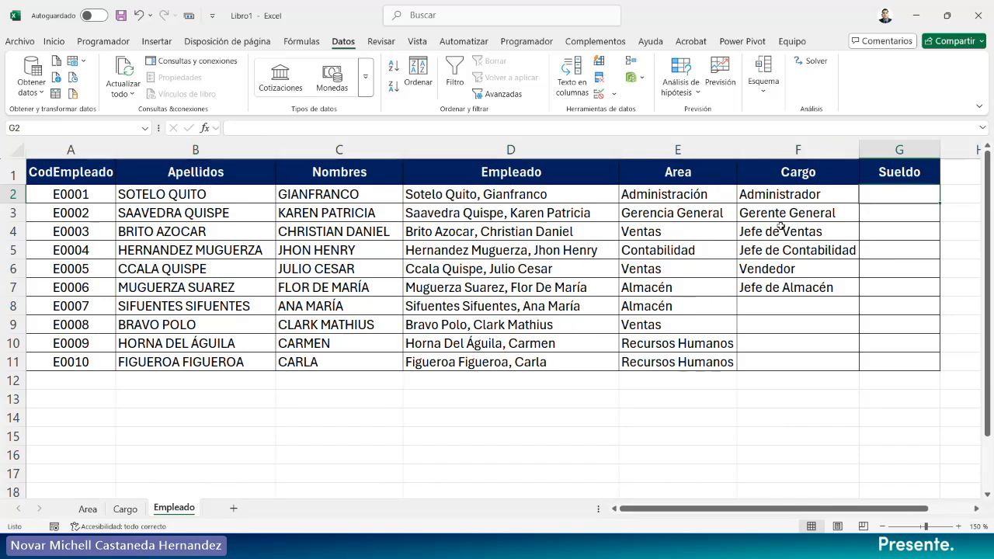
Compare the Cargo sheet's job titles and salaries with the Empleado sheet's Cargo column and empty Sueldo column.
{"action": "left_click", "coordinate": [792, 200]}
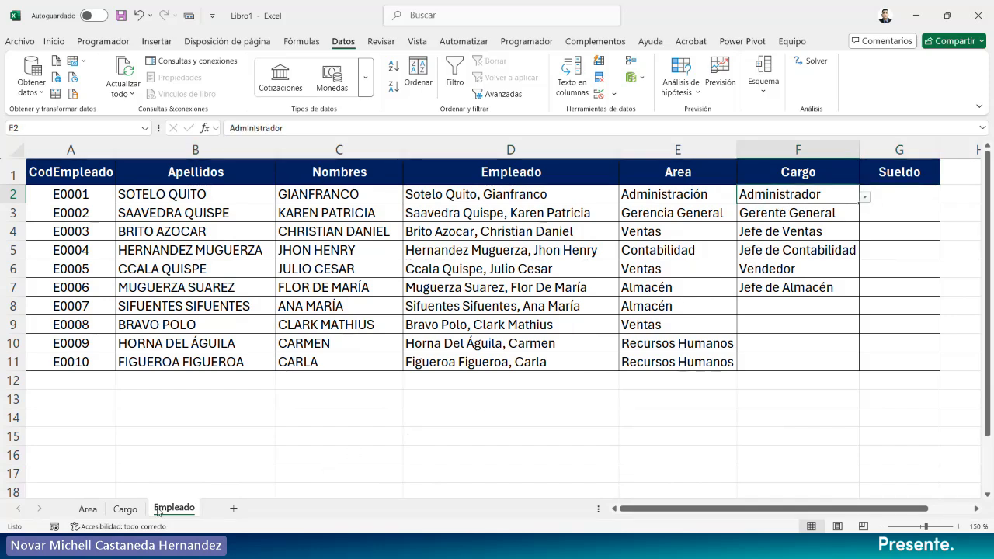
{"action": "left_click", "coordinate": [126, 509]}
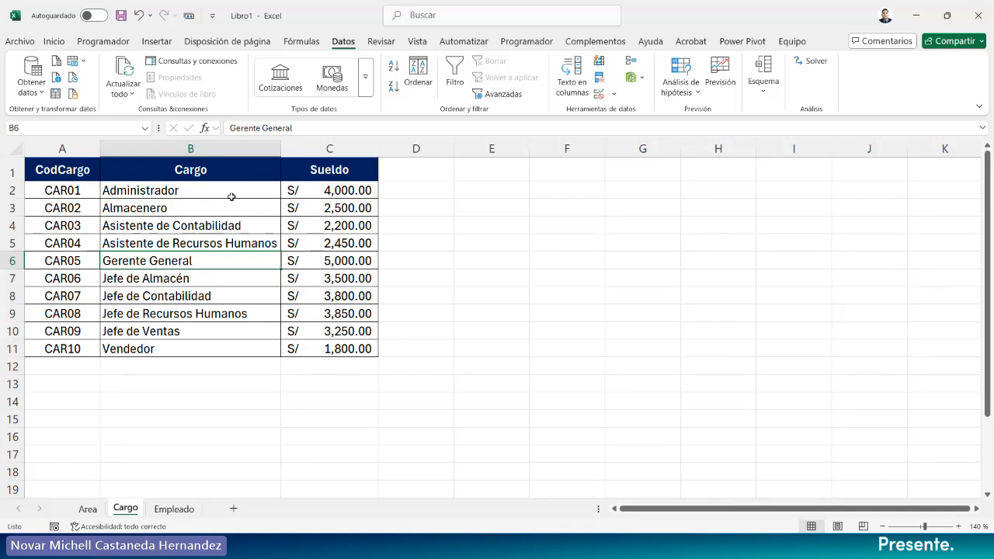
{"action": "left_click", "coordinate": [174, 509]}
{"action": "left_click", "coordinate": [765, 308]}
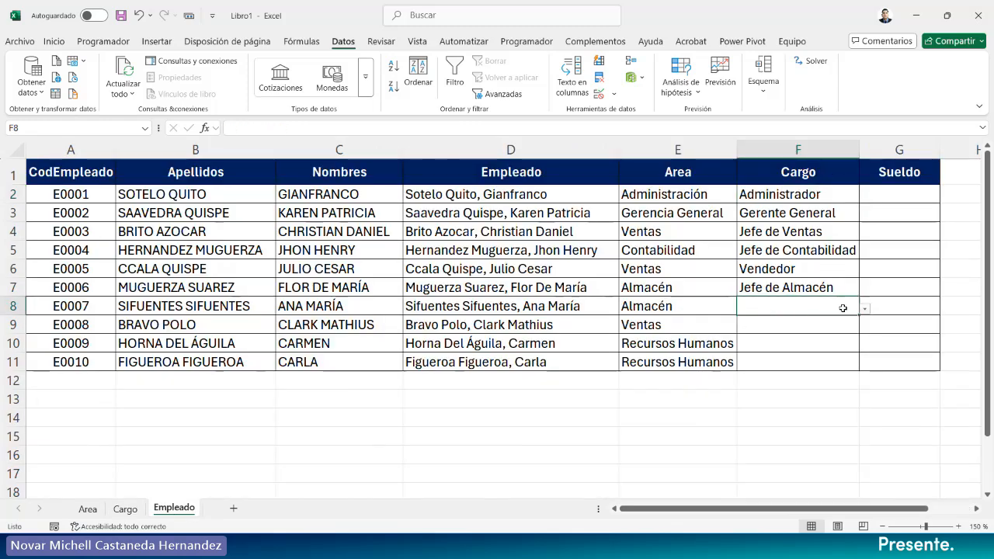
{"action": "left_click", "coordinate": [901, 195]}
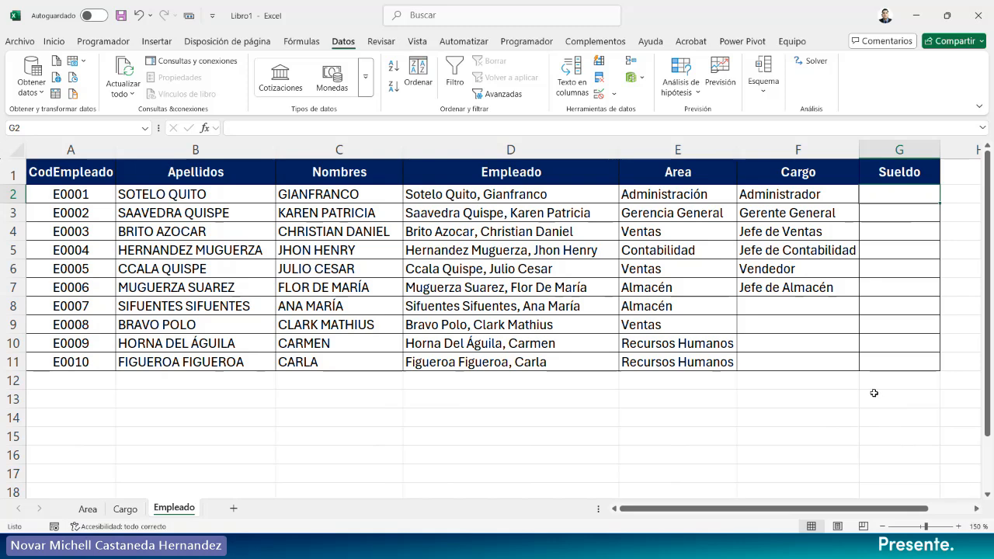
{"action": "left_click", "coordinate": [126, 509]}
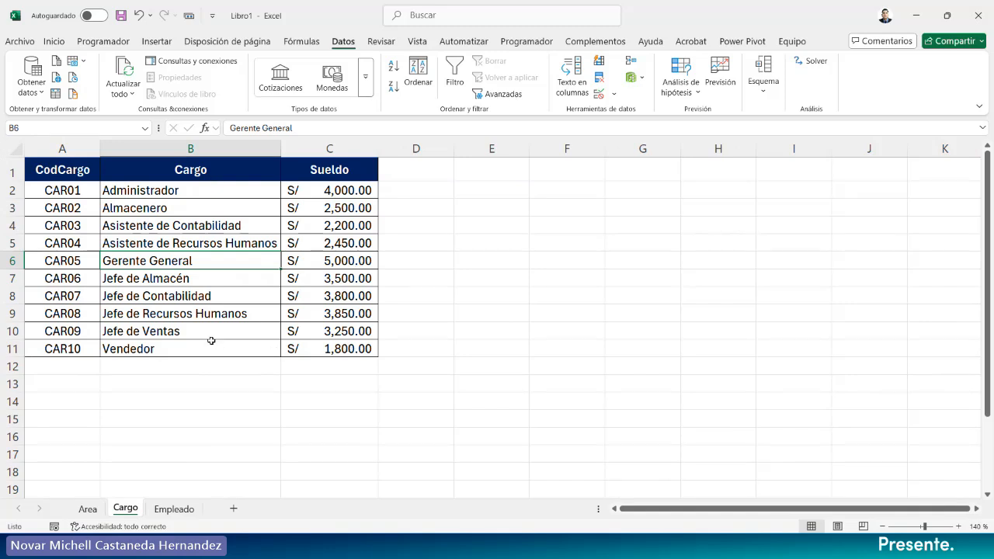
{"action": "left_click", "coordinate": [174, 508]}
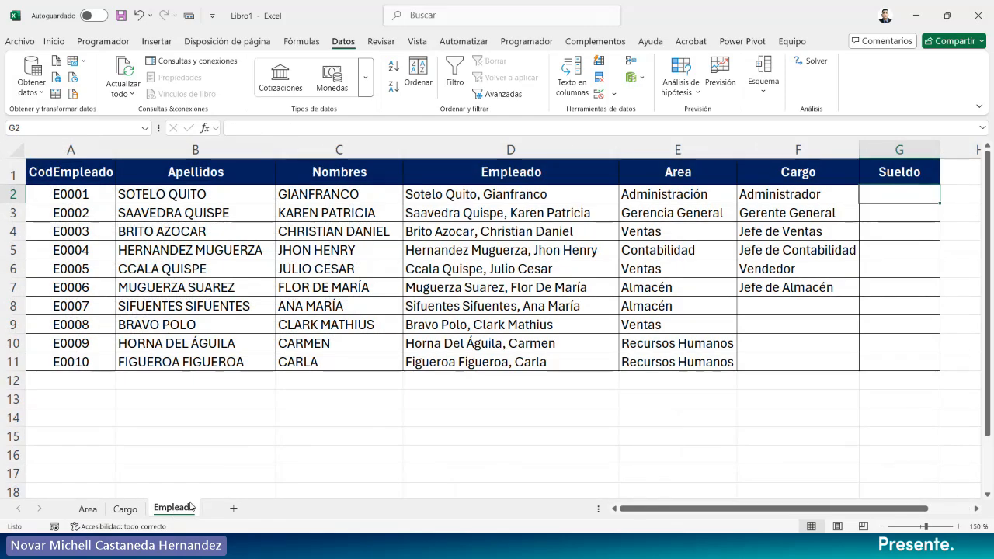
Start a BUSCARV formula in G2 with F2 as the lookup value and B2:C11 of the Cargo sheet as the table.
{"action": "type", "text": "=BU"}
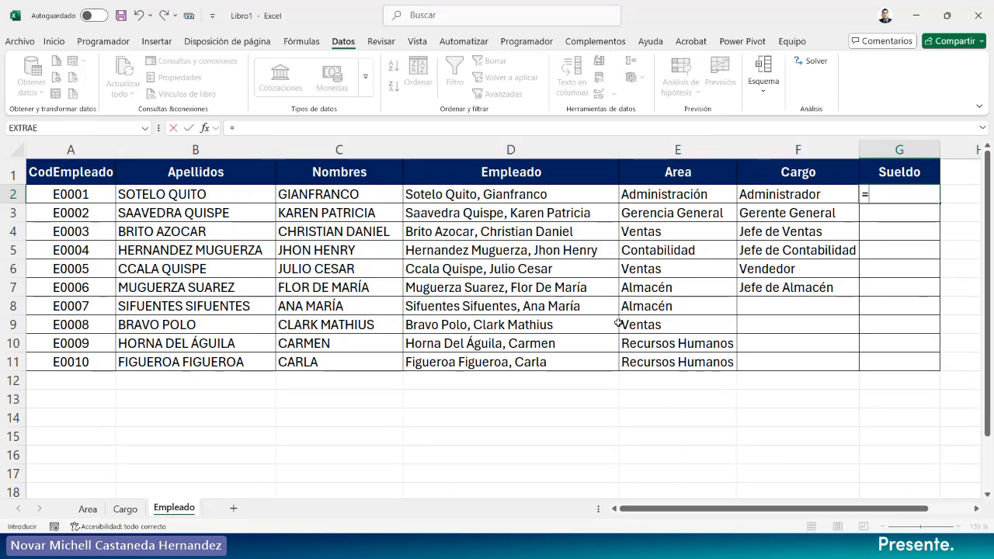
{"action": "key", "text": "Down"}
{"action": "key", "text": "Down"}
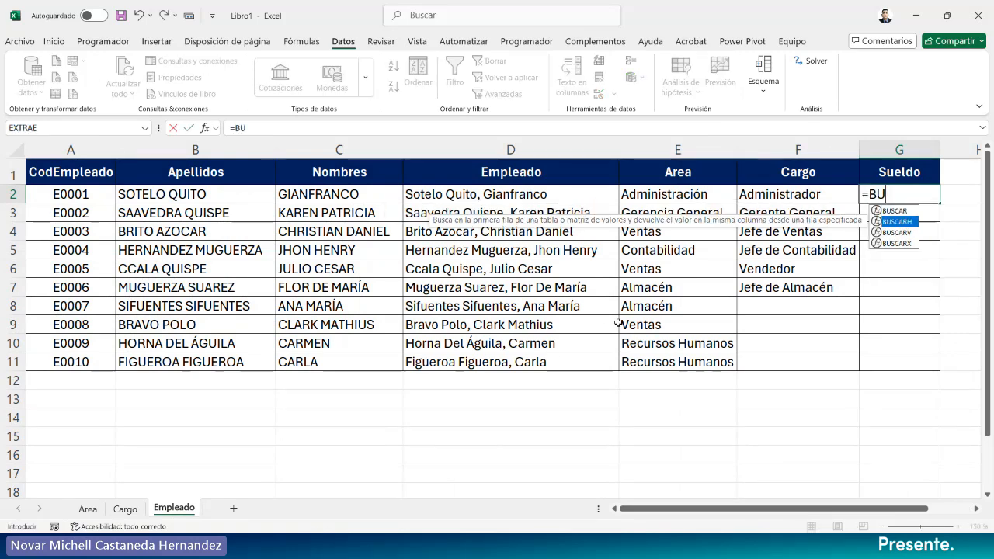
{"action": "key", "text": "Tab"}
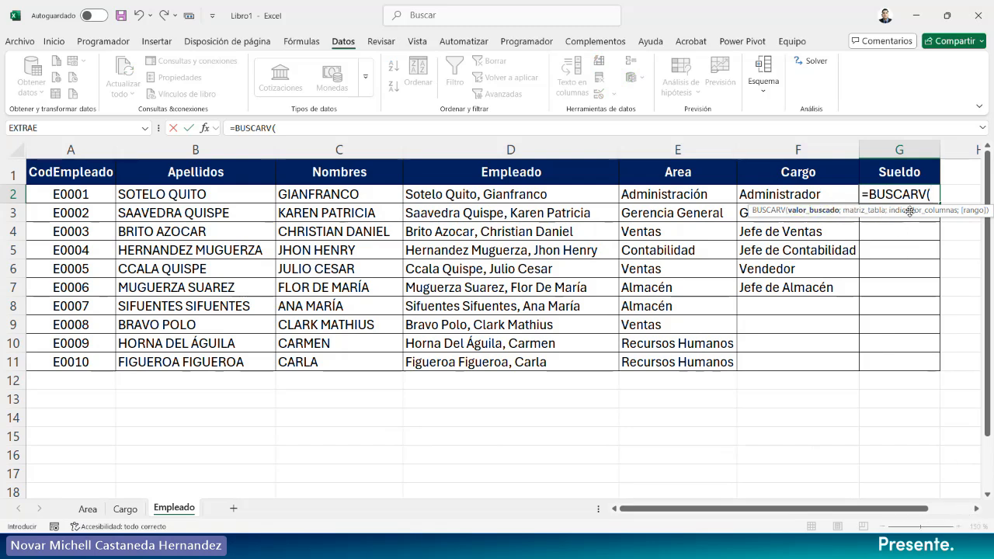
{"action": "left_click", "coordinate": [808, 196]}
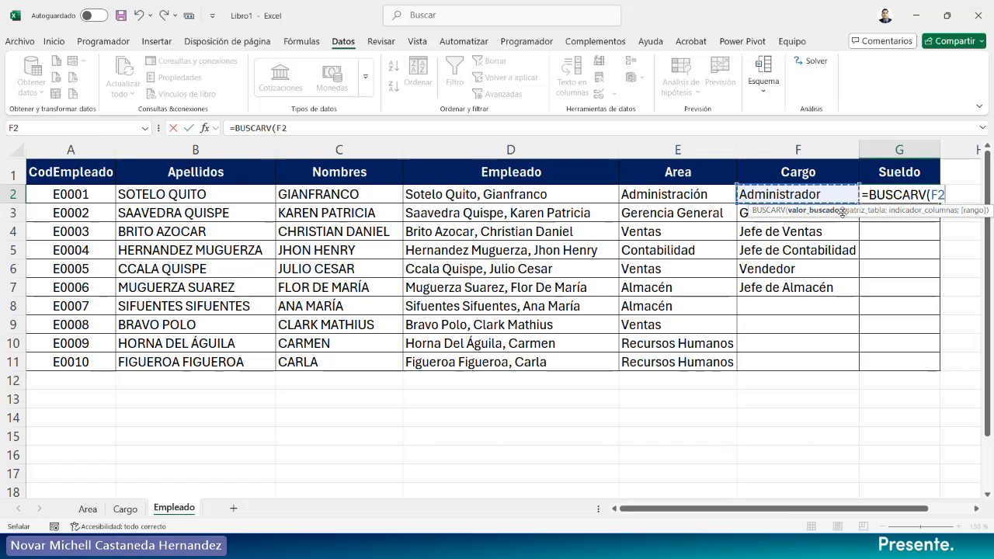
{"action": "type", "text": ";"}
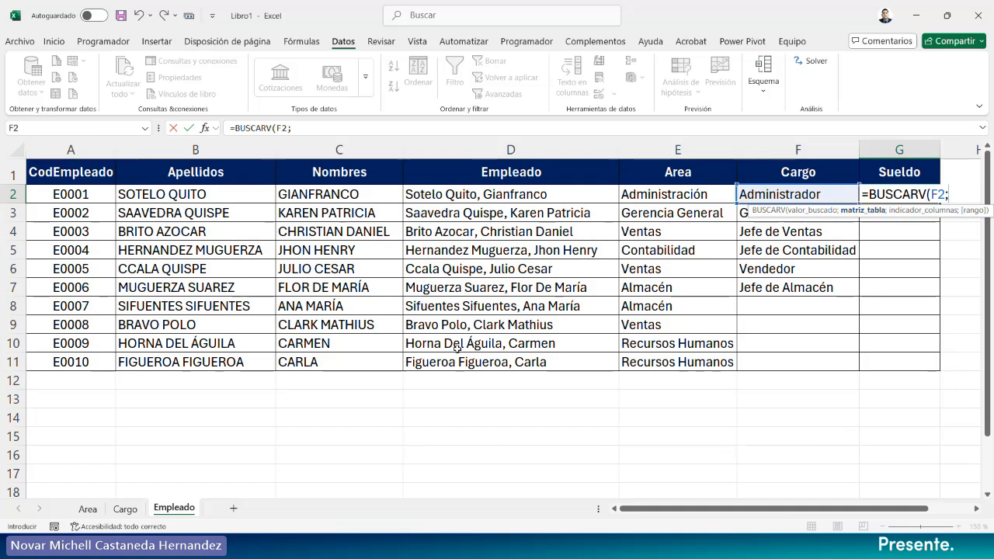
{"action": "left_click", "coordinate": [124, 511]}
{"action": "left_click_drag", "start_coordinate": [155, 190], "coordinate": [312, 346]}
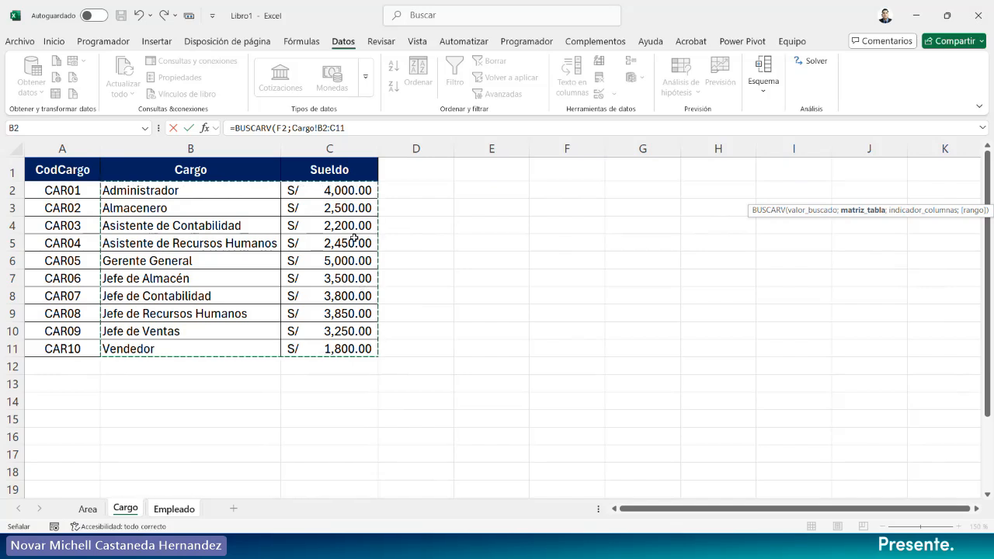
Make the lookup table reference in the G2 formula absolute, as Cargo!$B$2:$C$11.
{"action": "left_click", "coordinate": [318, 127]}
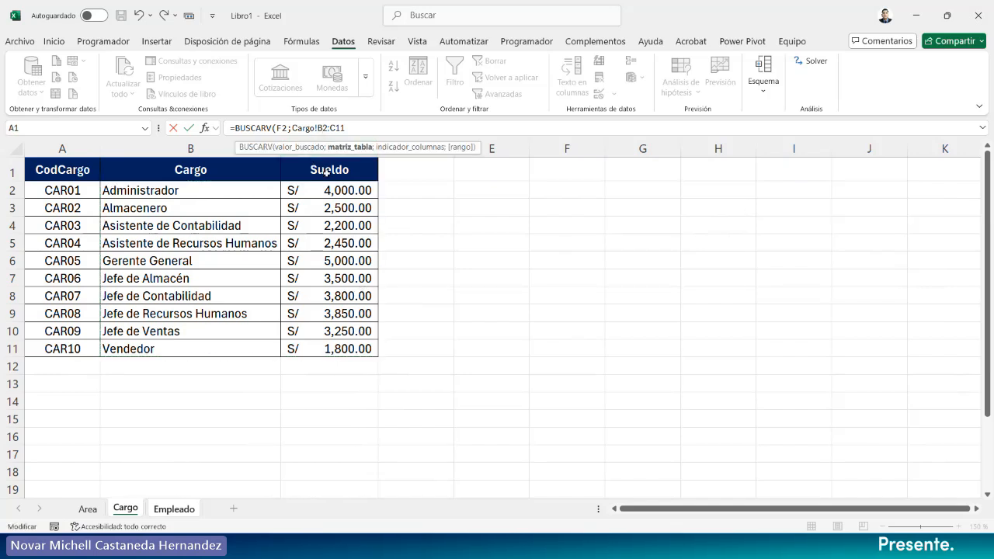
{"action": "key", "text": "F4"}
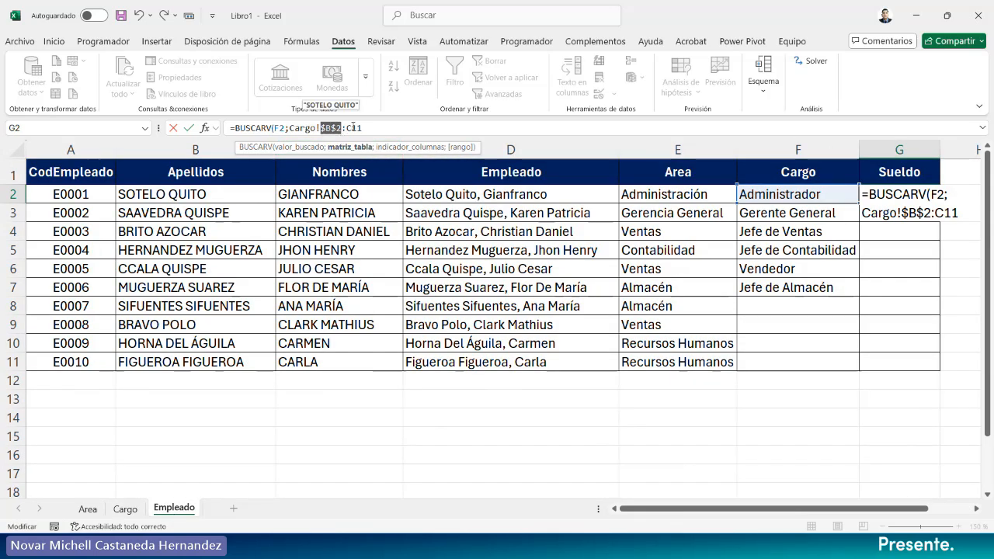
{"action": "left_click", "coordinate": [359, 127]}
{"action": "key", "text": "F4"}
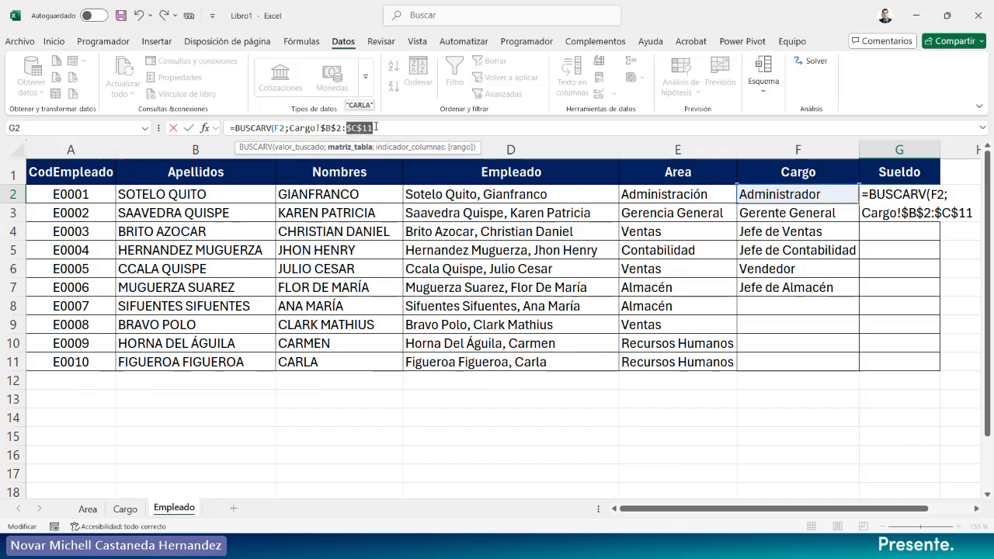
{"action": "left_click", "coordinate": [376, 127]}
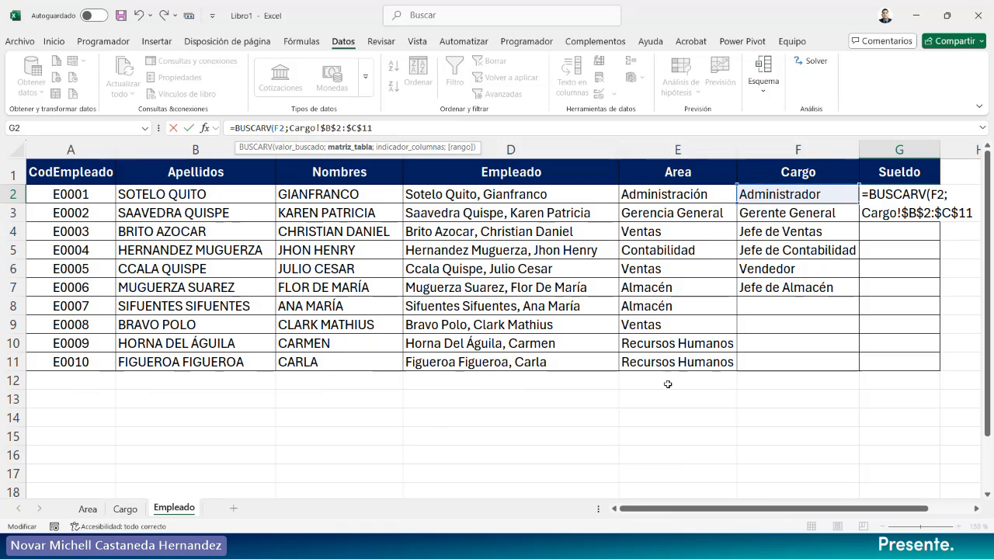
{"action": "left_click", "coordinate": [976, 511]}
{"action": "left_click", "coordinate": [976, 510]}
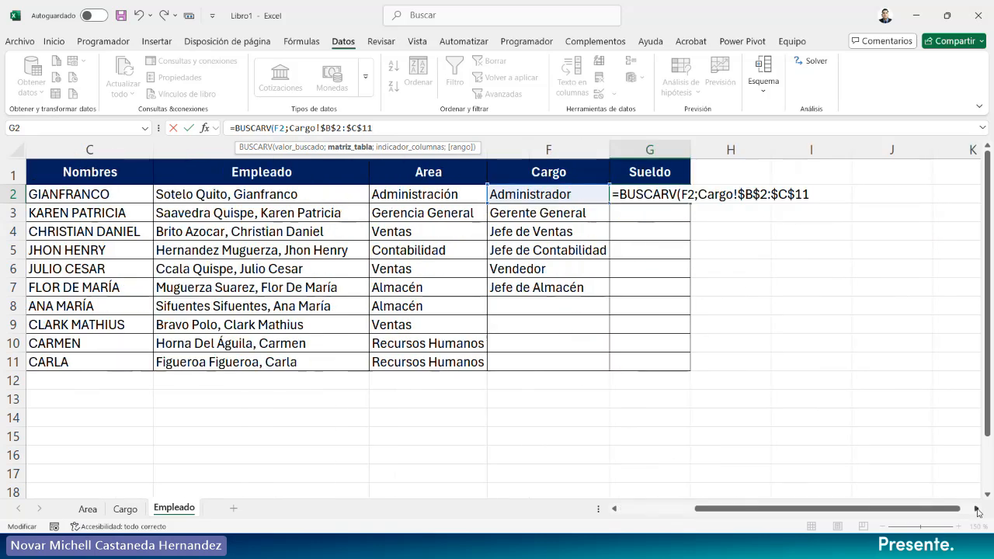
{"action": "left_click", "coordinate": [754, 194]}
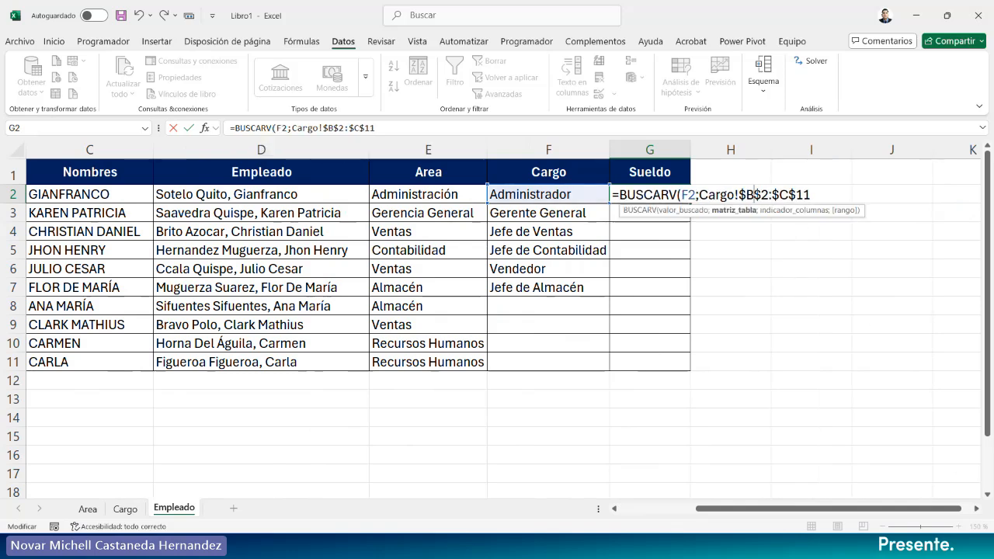
{"action": "double_click", "coordinate": [746, 195]}
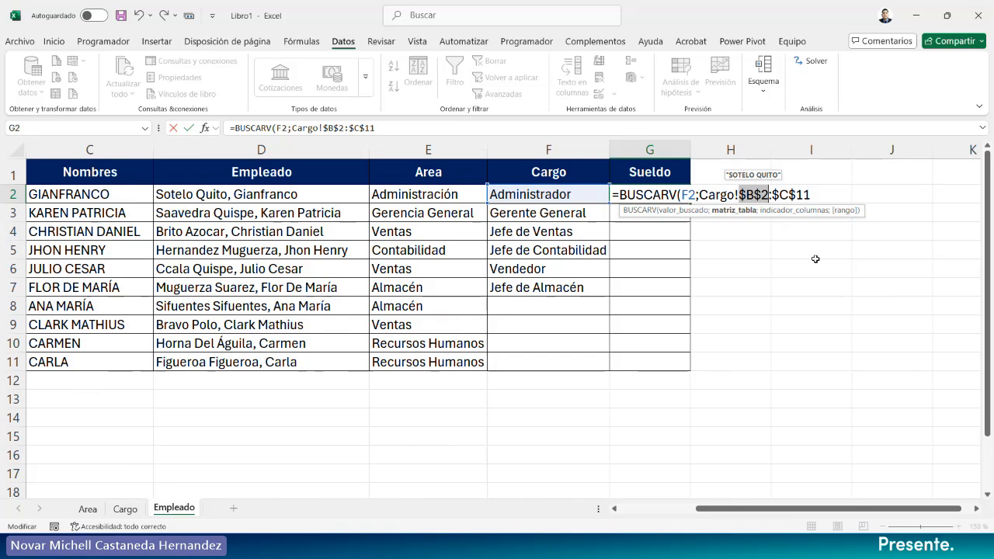
{"action": "key", "text": "End"}
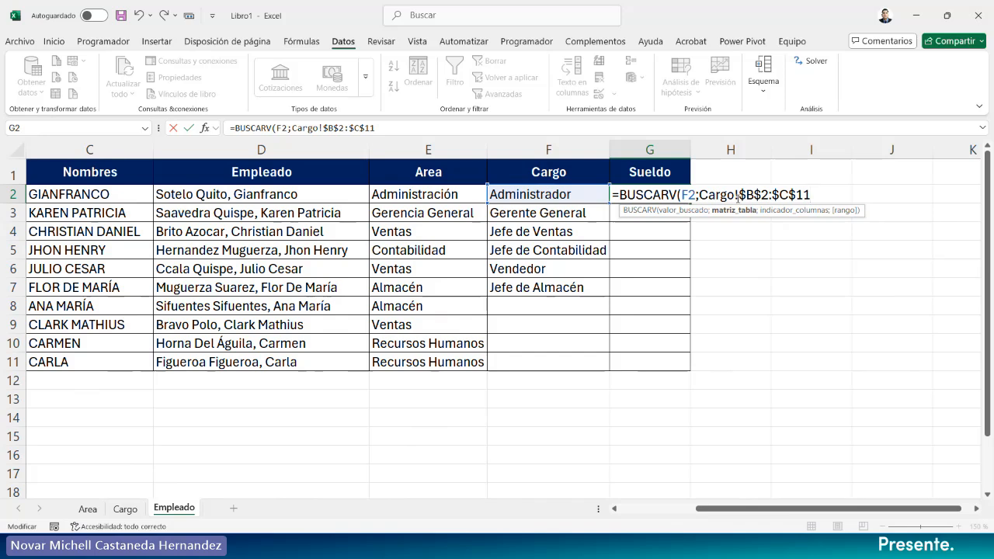
Complete the G2 formula with column index 2 and exact match FALSO, and enter it.
{"action": "type", "text": ";"}
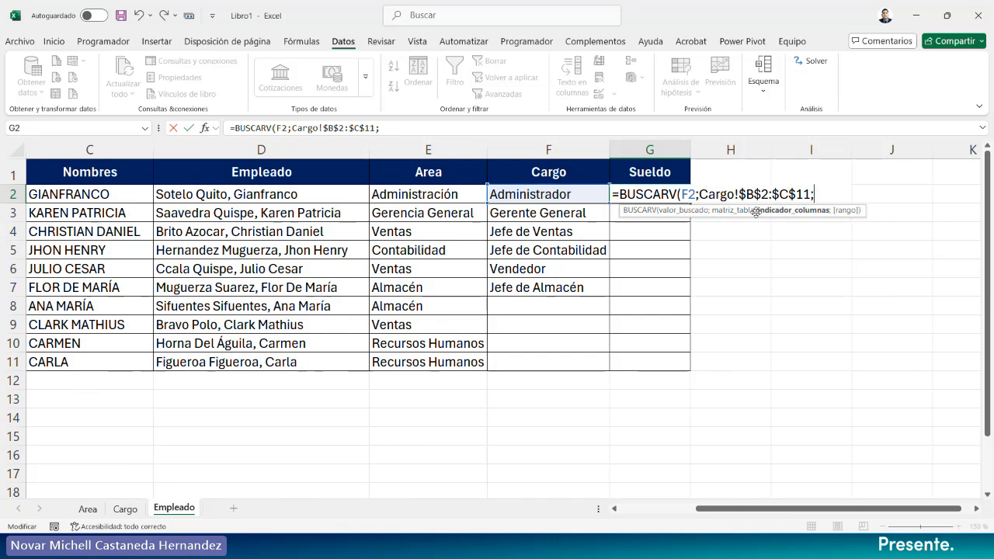
{"action": "left_click", "coordinate": [124, 517]}
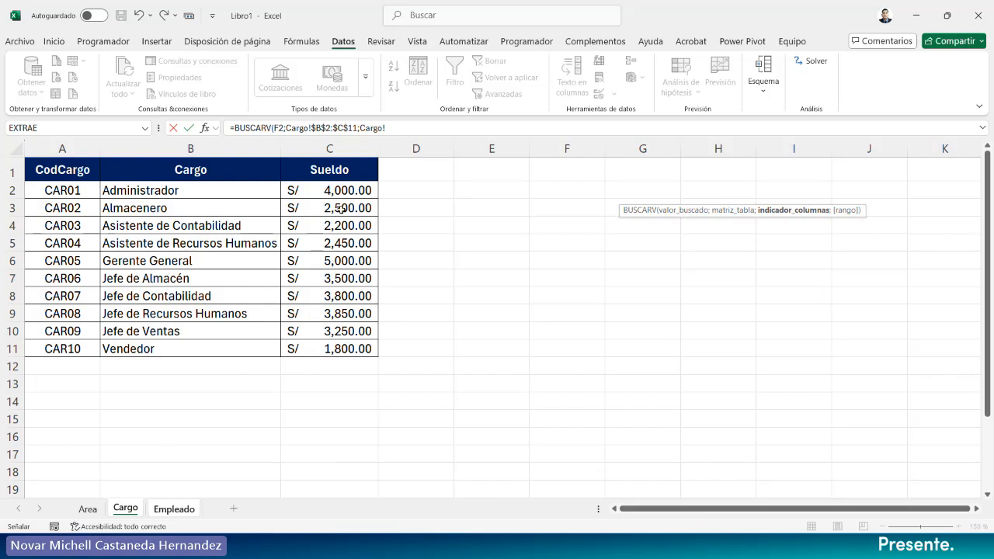
{"action": "left_click", "coordinate": [387, 127]}
{"action": "left_click", "coordinate": [391, 149]}
{"action": "type", "text": "2"}
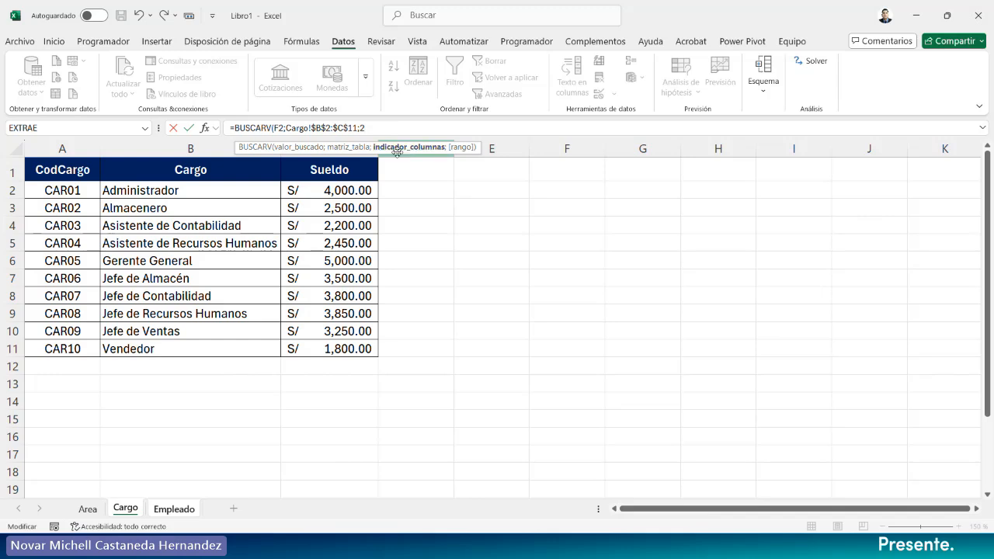
{"action": "type", "text": ";"}
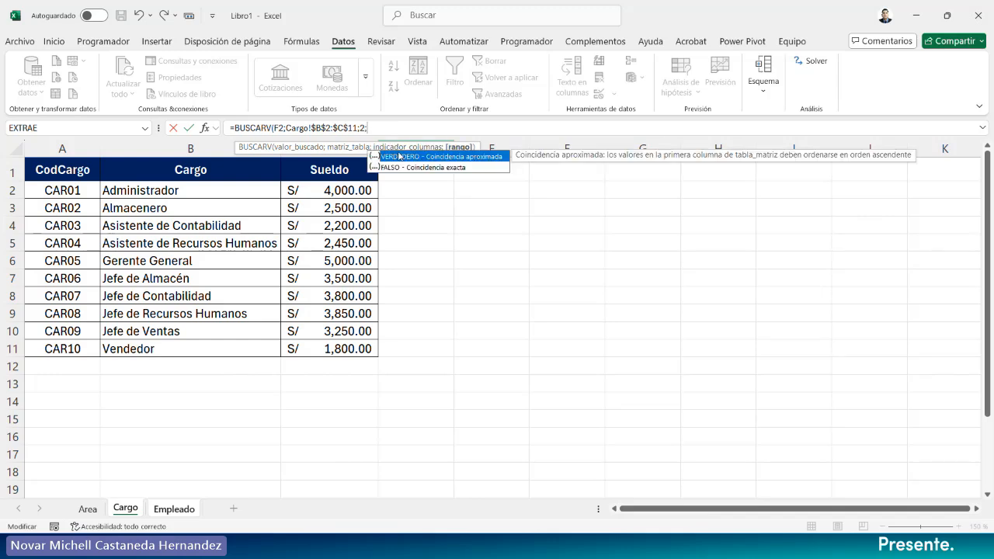
{"action": "left_click", "coordinate": [415, 170]}
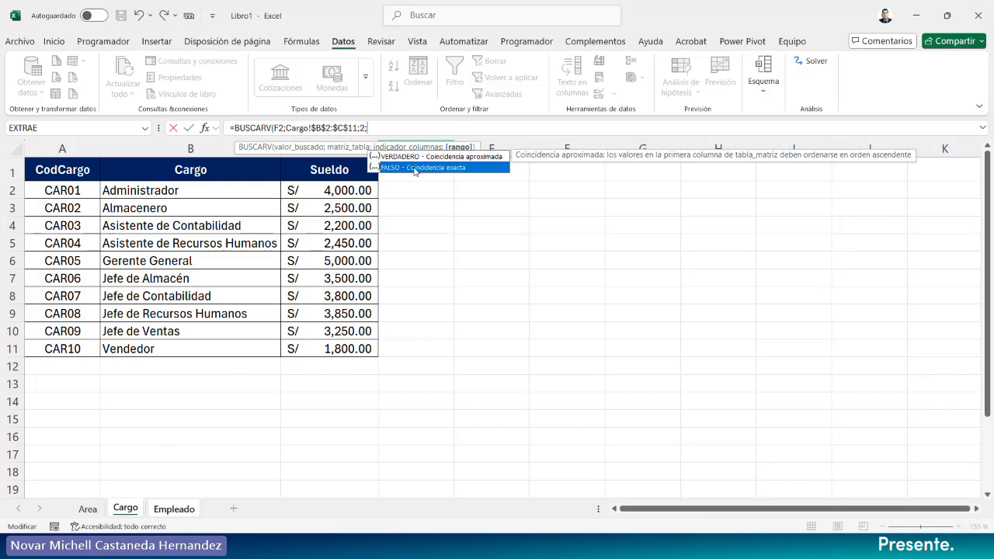
{"action": "double_click", "coordinate": [454, 168]}
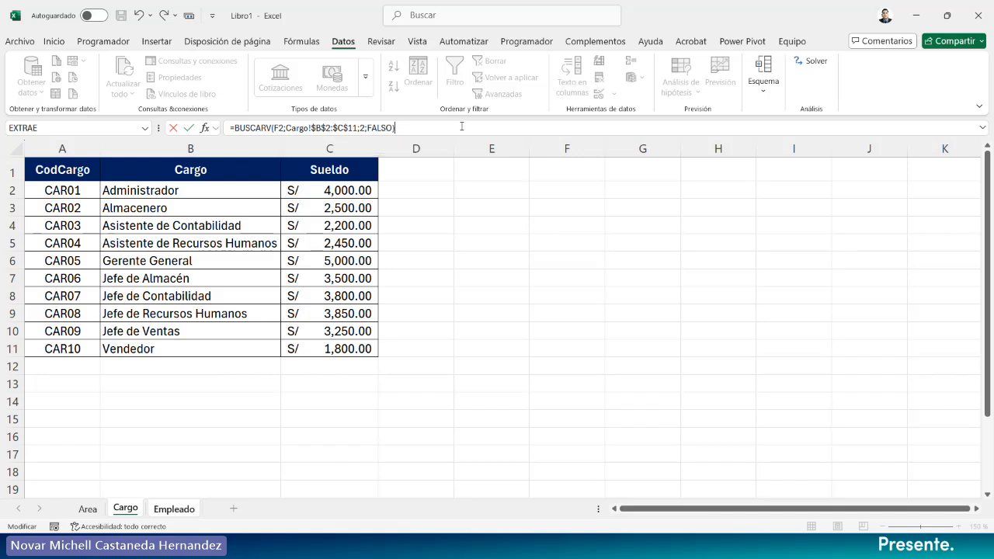
{"action": "key", "text": "Return"}
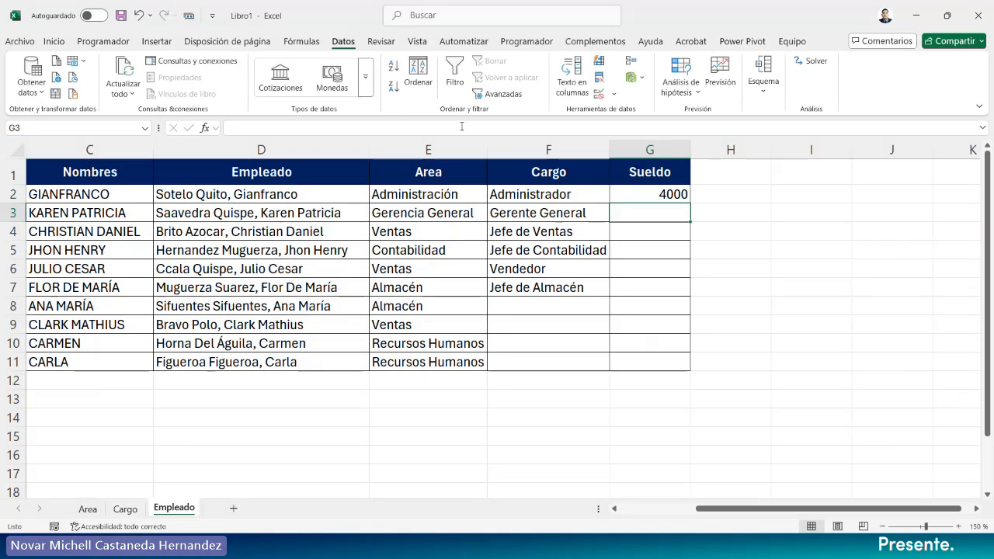
Fill the BUSCARV formula from G2 down the Sueldo column to G11 and check row 8.
{"action": "left_click", "coordinate": [659, 193]}
{"action": "double_click", "coordinate": [690, 203]}
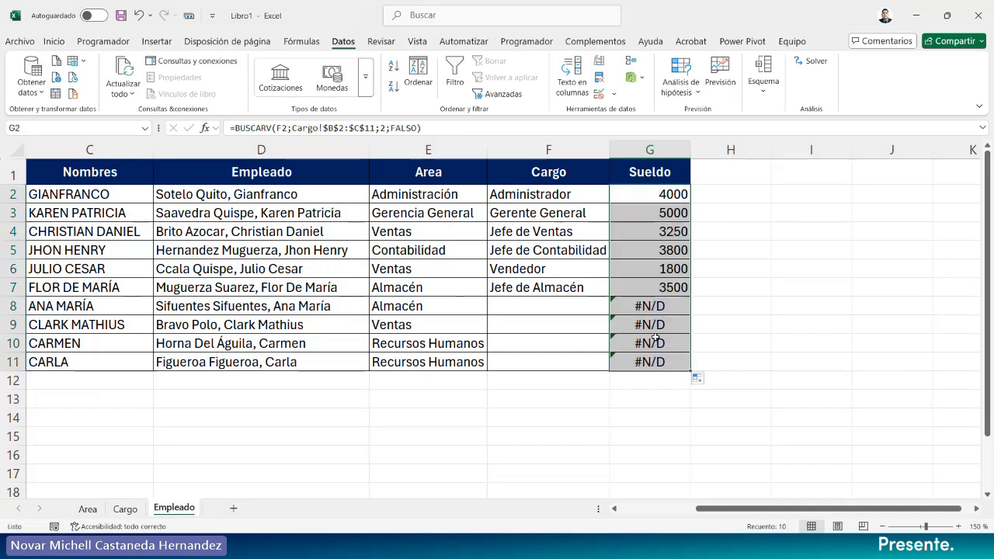
{"action": "left_click", "coordinate": [580, 310]}
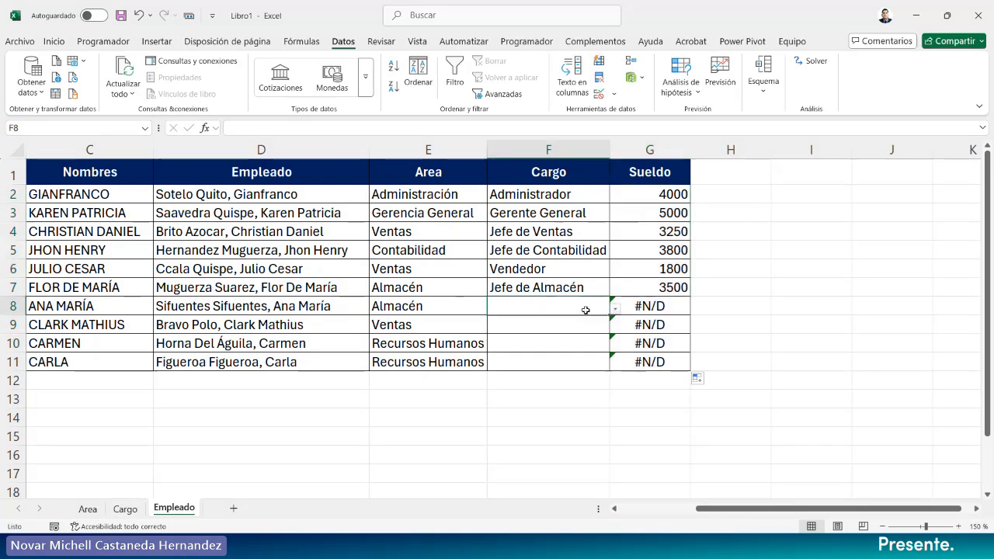
{"action": "left_click", "coordinate": [645, 308]}
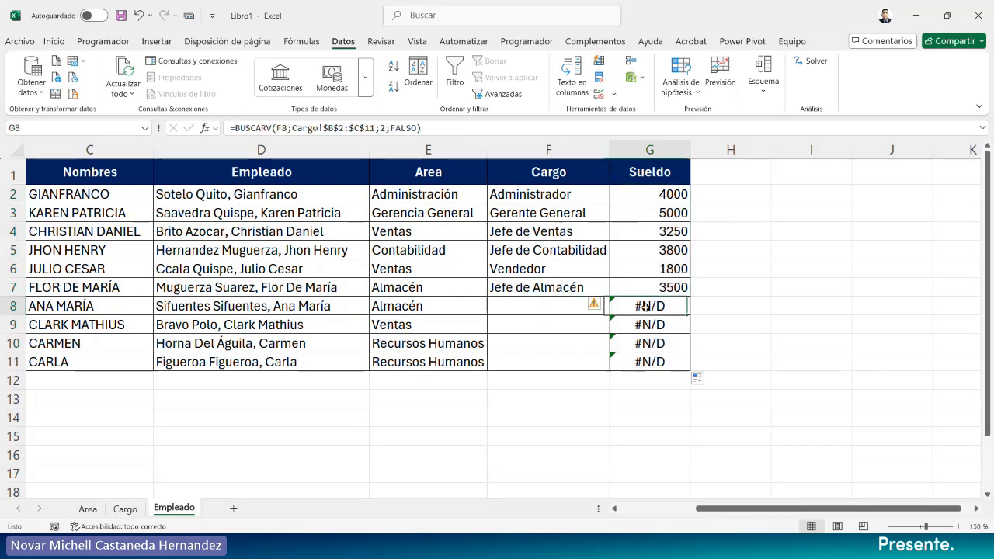
Choose Almacenero as the Cargo in F8 and Vendedor as the Cargo in F9.
{"action": "left_click", "coordinate": [565, 311]}
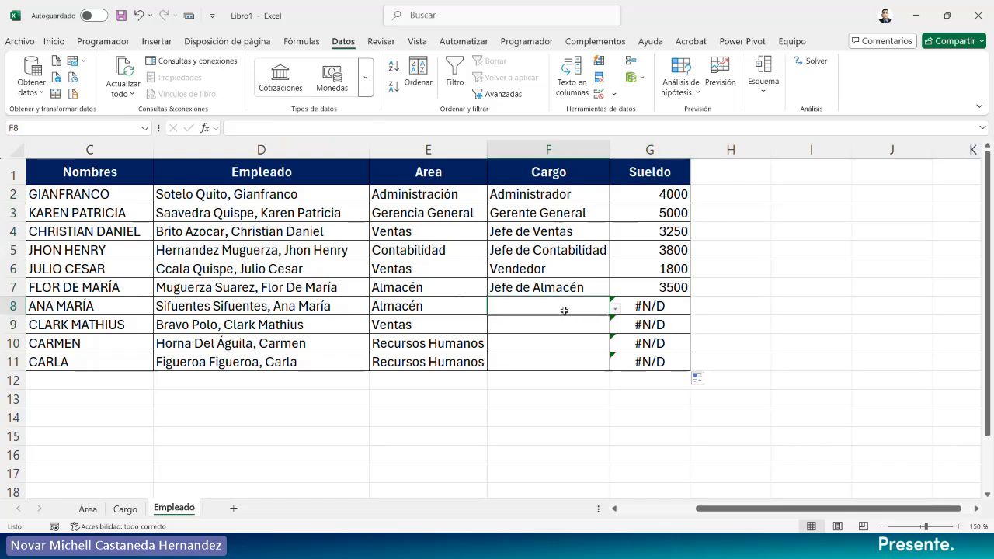
{"action": "left_click", "coordinate": [616, 311]}
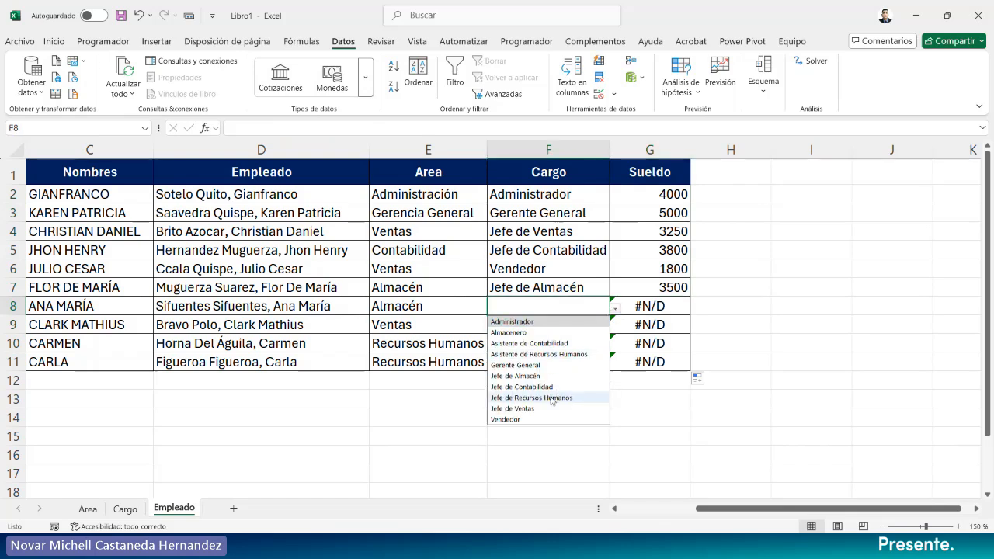
{"action": "left_click", "coordinate": [542, 333]}
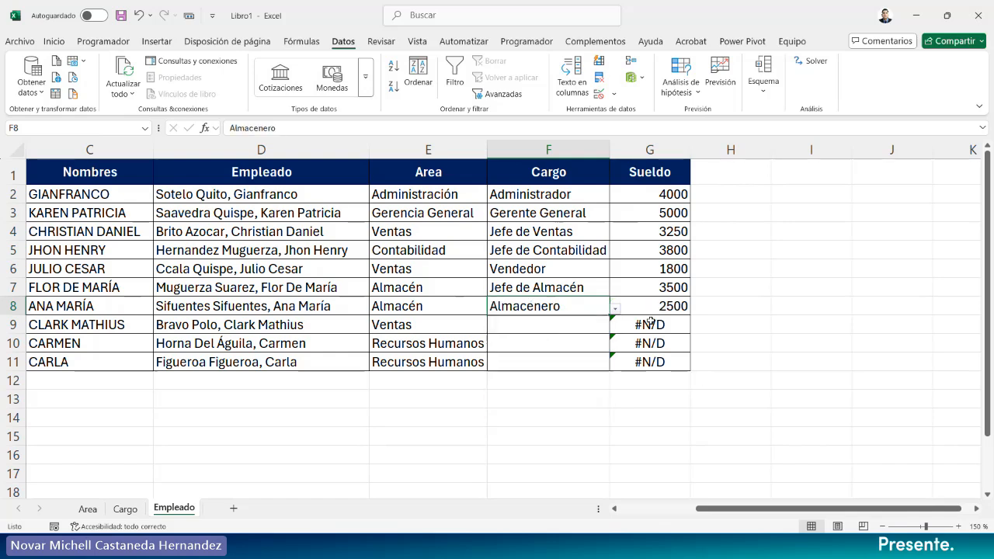
{"action": "left_click", "coordinate": [584, 329]}
{"action": "left_click", "coordinate": [614, 329]}
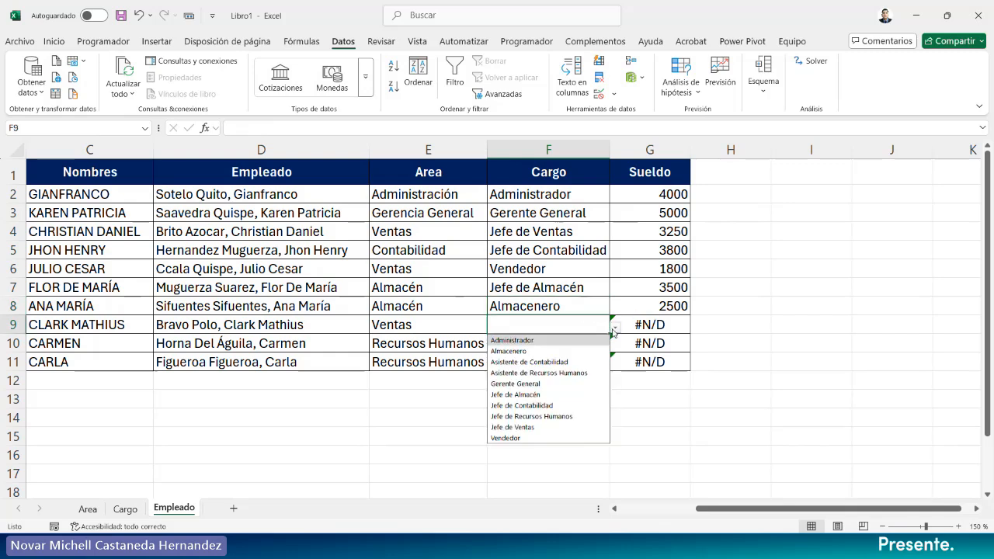
{"action": "left_click", "coordinate": [513, 438]}
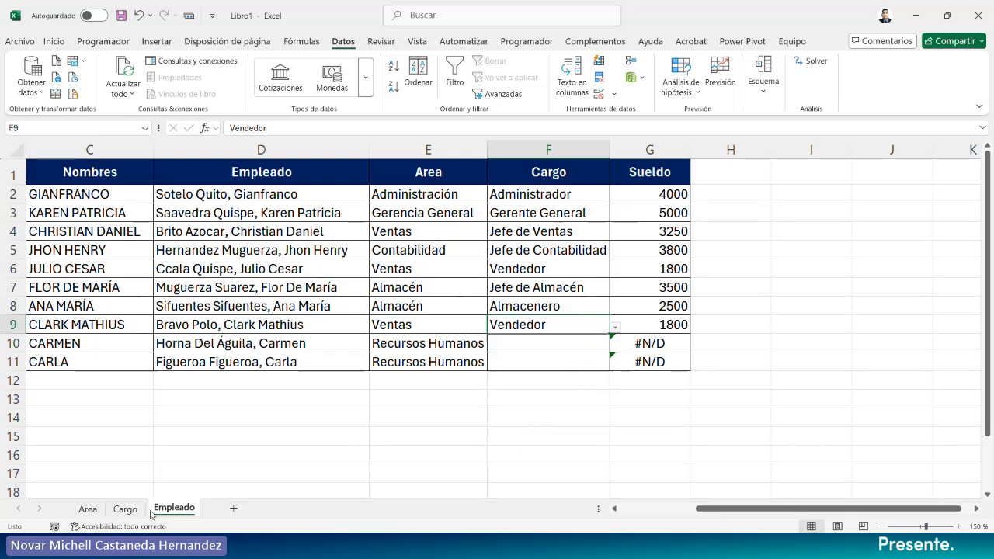
Copy the format of Sueldo cell C3 on the Cargo sheet onto G2:G11 of the Empleado sheet and widen column G.
{"action": "left_click", "coordinate": [125, 508]}
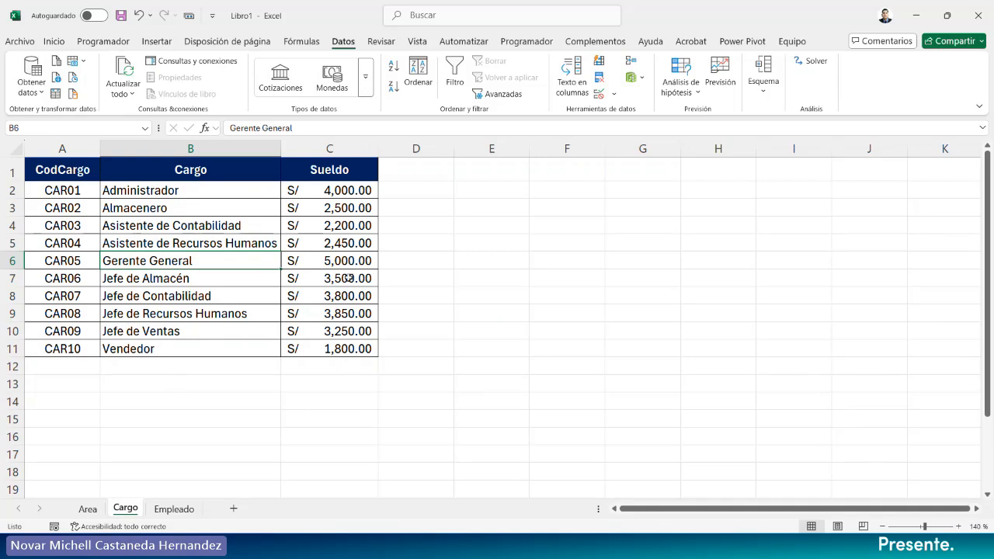
{"action": "left_click", "coordinate": [340, 206]}
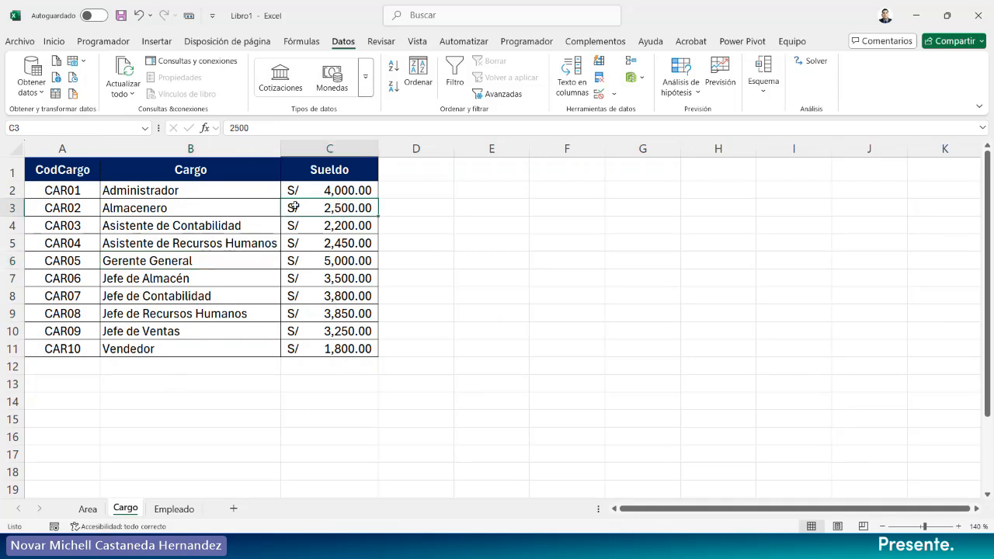
{"action": "left_click", "coordinate": [53, 41]}
{"action": "left_click", "coordinate": [50, 95]}
{"action": "left_click", "coordinate": [174, 508]}
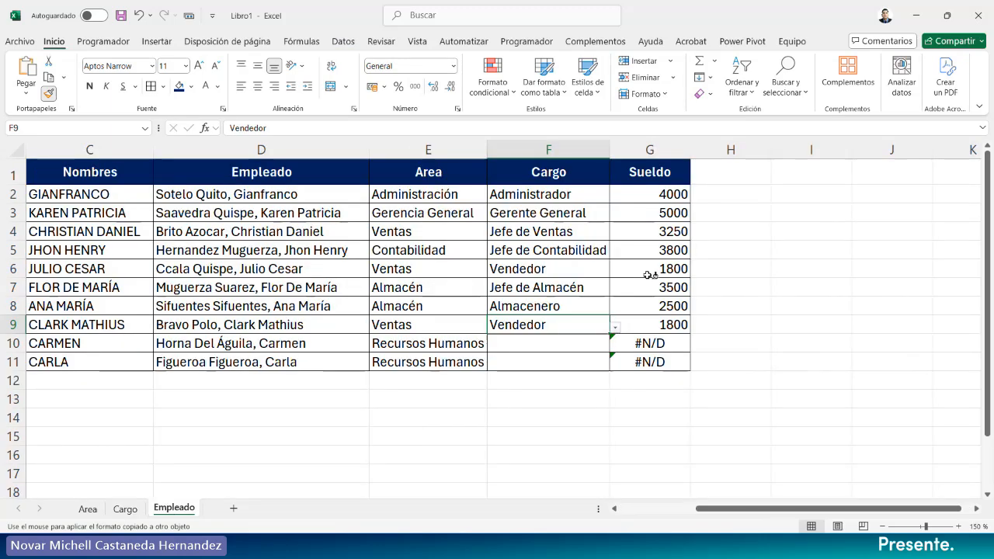
{"action": "left_click_drag", "start_coordinate": [648, 190], "coordinate": [648, 241]}
{"action": "left_click_drag", "start_coordinate": [645, 361], "coordinate": [645, 360]}
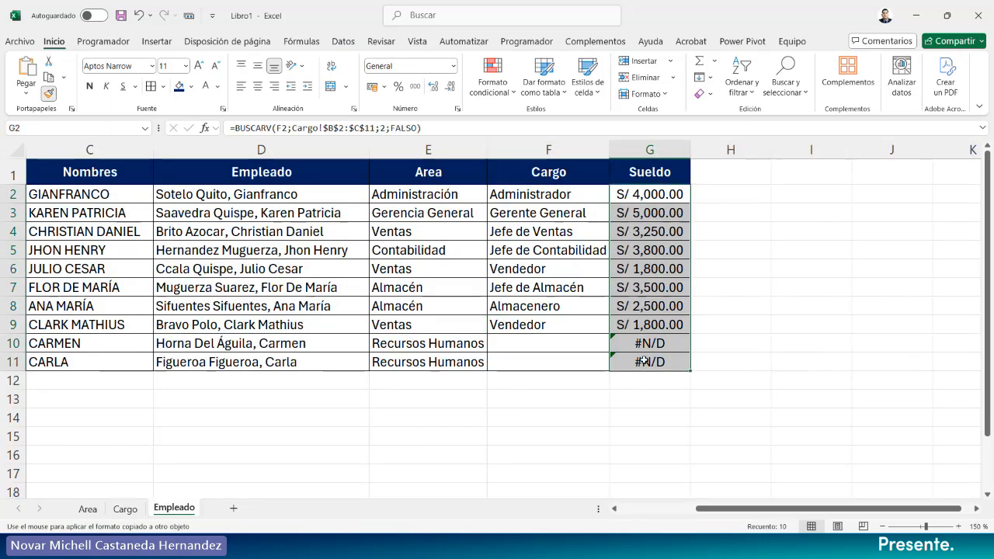
{"action": "left_click", "coordinate": [808, 344]}
{"action": "left_click_drag", "start_coordinate": [691, 155], "coordinate": [710, 156]}
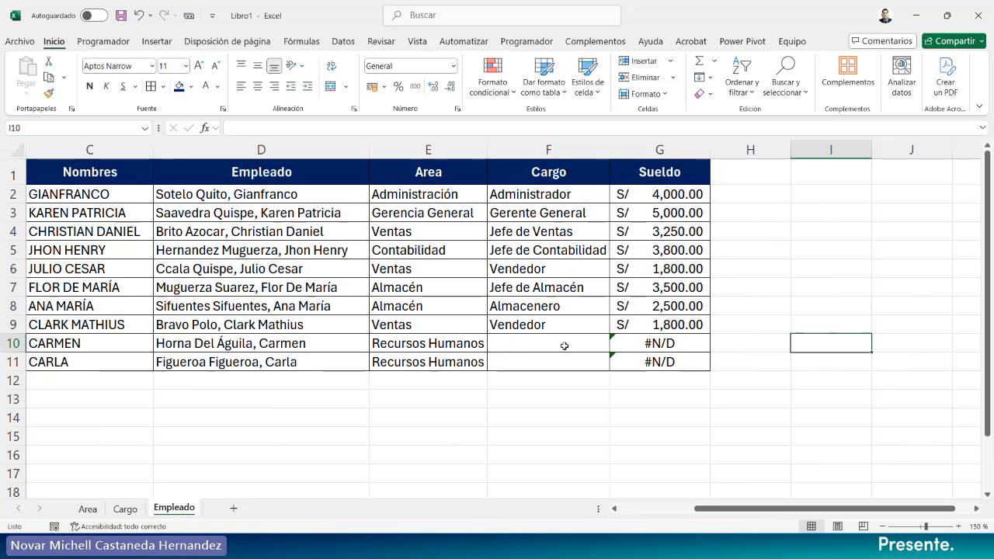
Wrap the BUSCARV formula in G2 in an SI function with test F2="" and an empty text "" as the true value.
{"action": "left_click", "coordinate": [644, 197]}
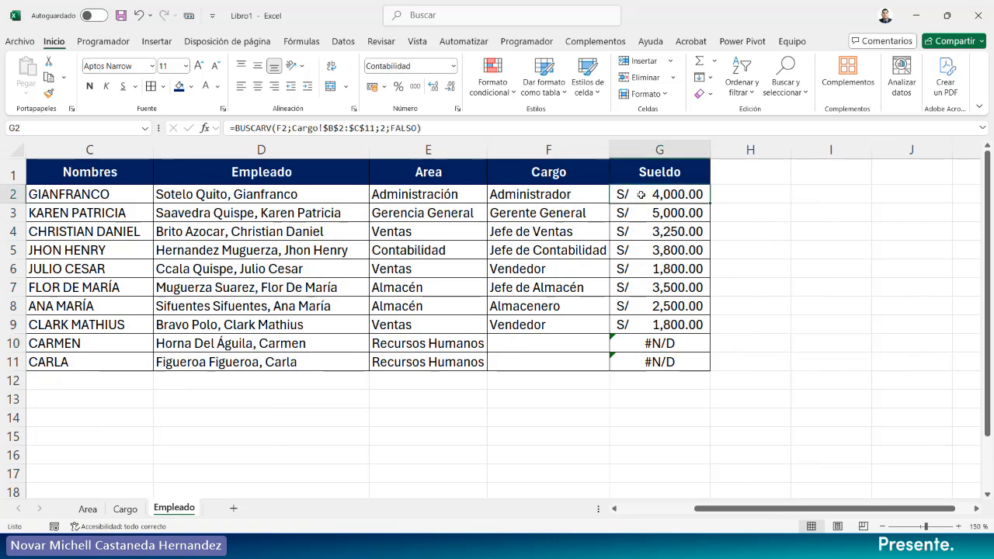
{"action": "double_click", "coordinate": [622, 194]}
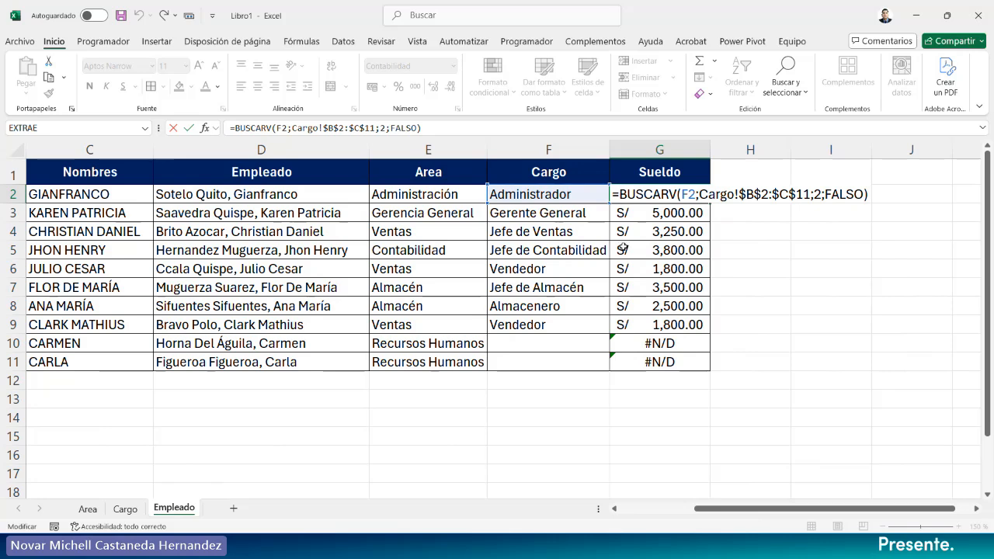
{"action": "type", "text": "SI("}
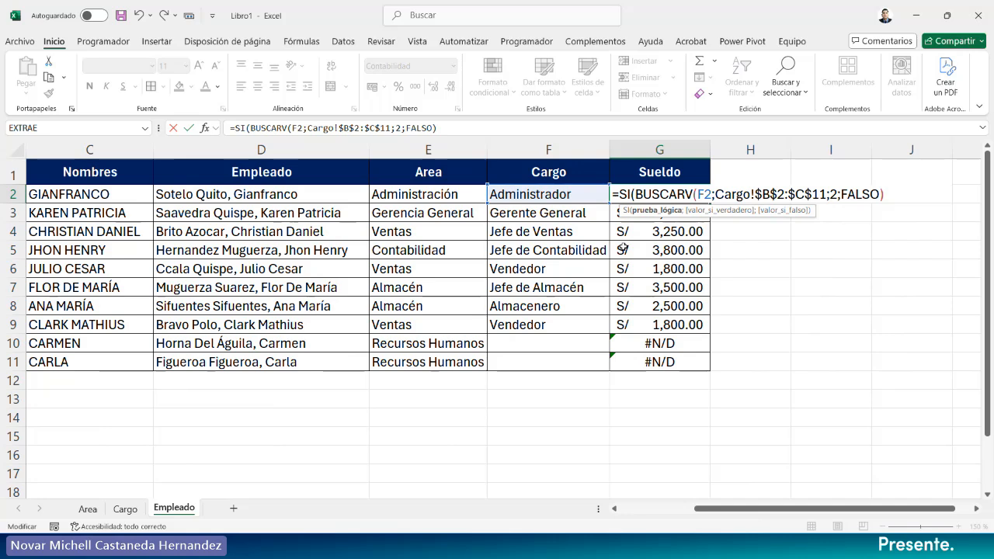
{"action": "left_click", "coordinate": [549, 195]}
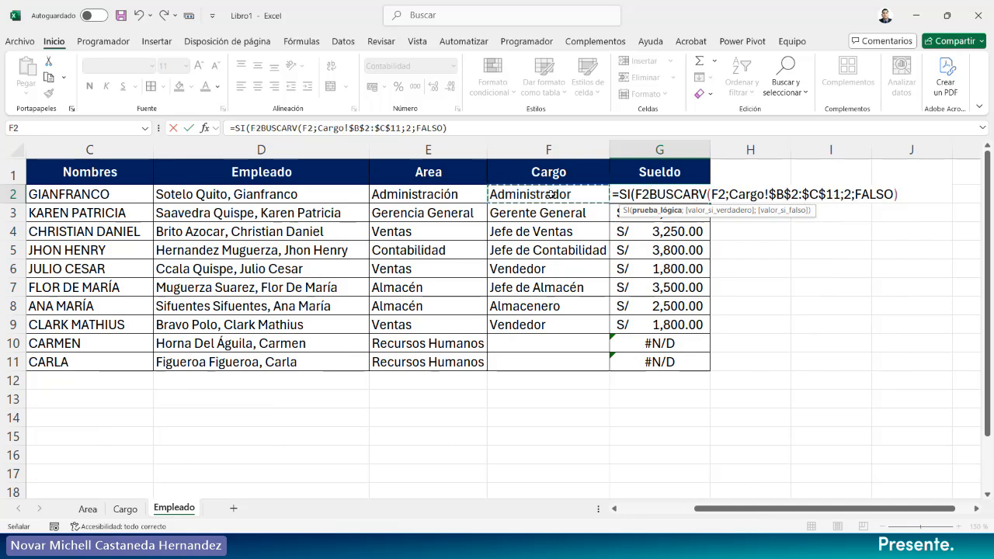
{"action": "type", "text": "=\"\""}
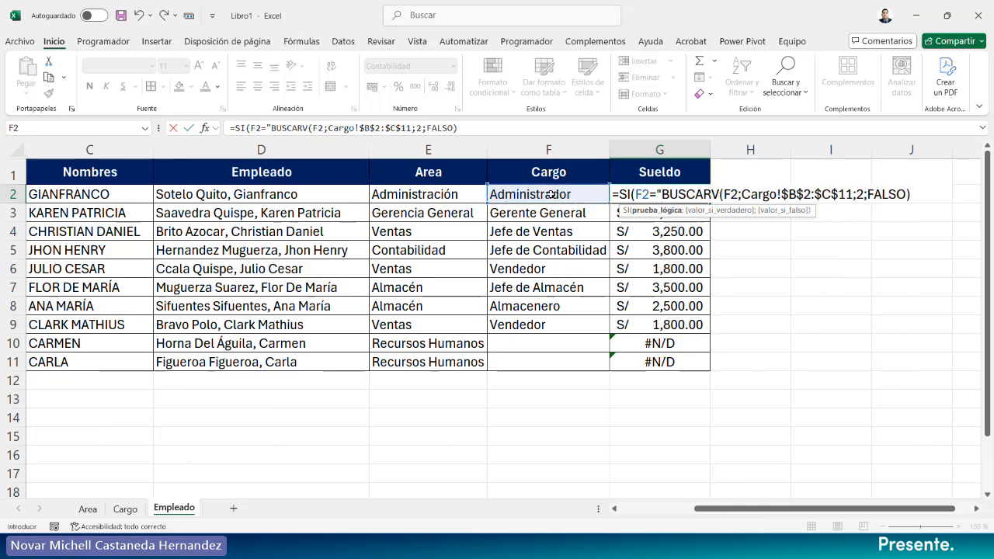
{"action": "type", "text": ";"}
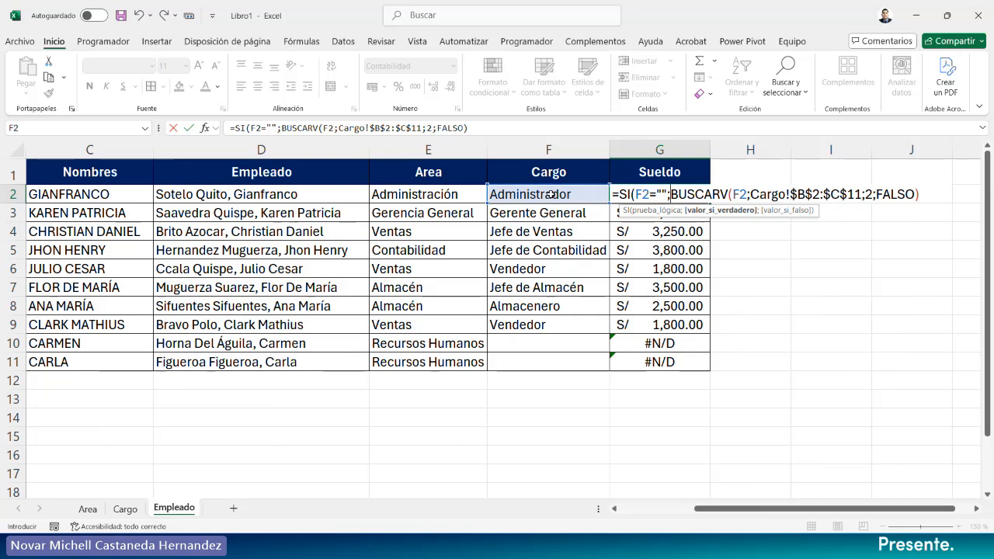
{"action": "type", "text": "\""}
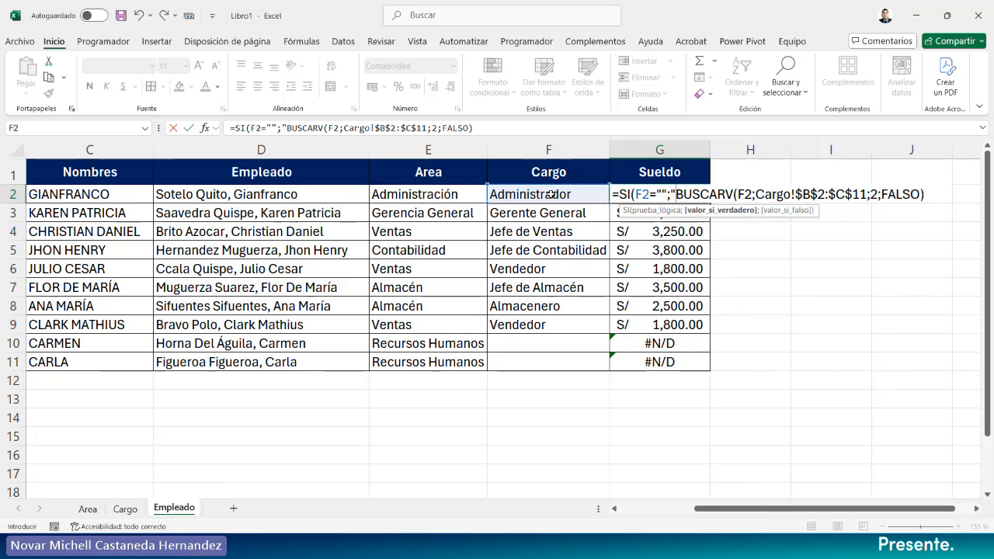
{"action": "type", "text": "\""}
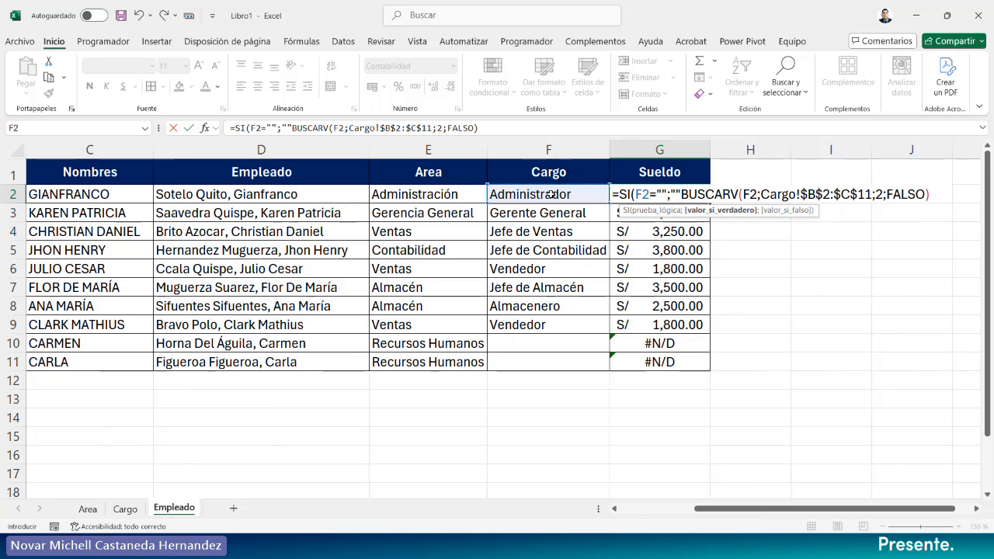
{"action": "type", "text": ";"}
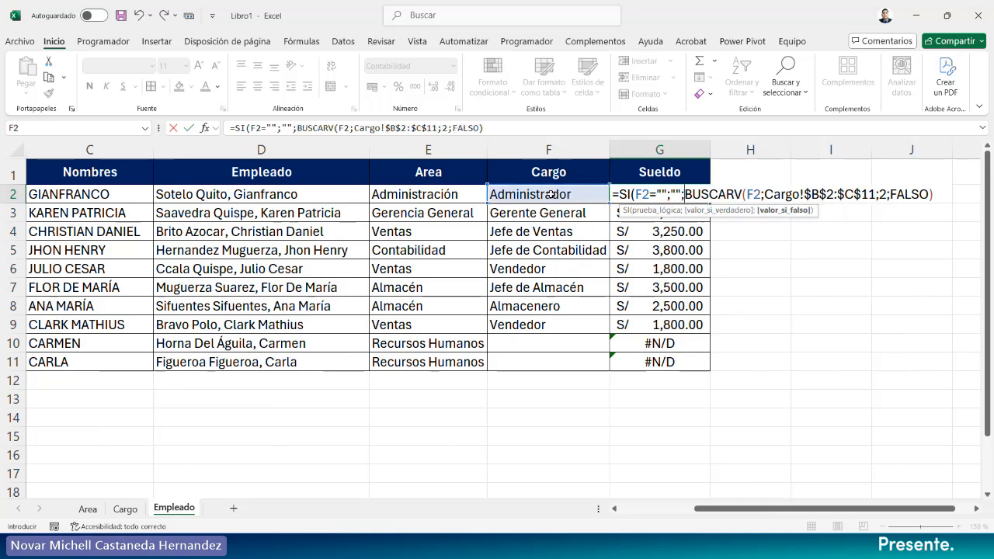
Check the three SI arguments in G2, close the outer parenthesis and enter the formula.
{"action": "left_click", "coordinate": [656, 210]}
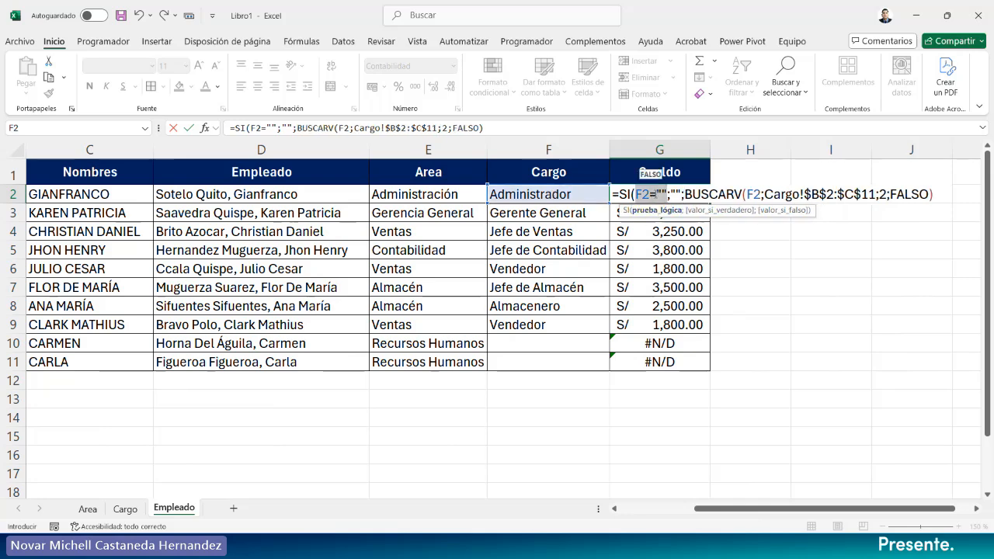
{"action": "left_click", "coordinate": [721, 210]}
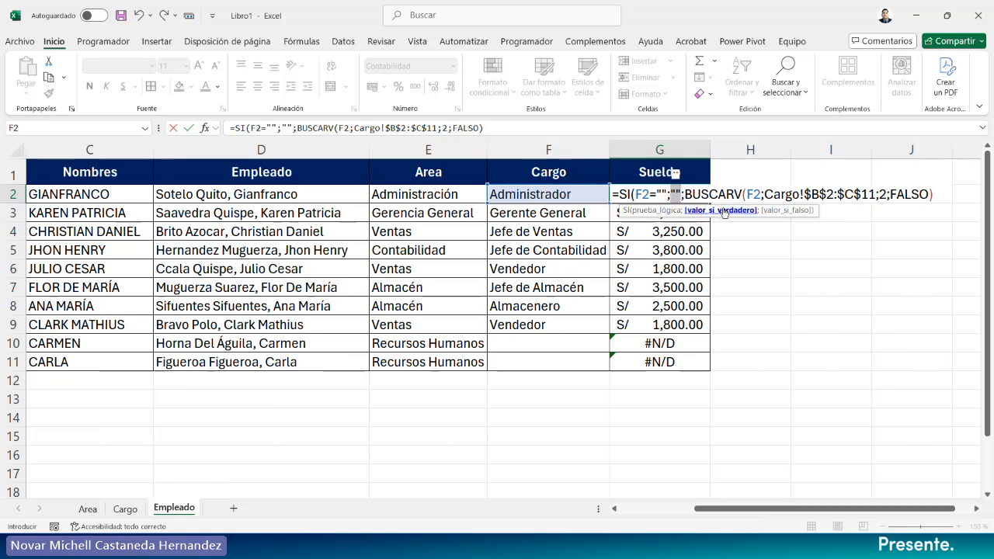
{"action": "left_click", "coordinate": [769, 210]}
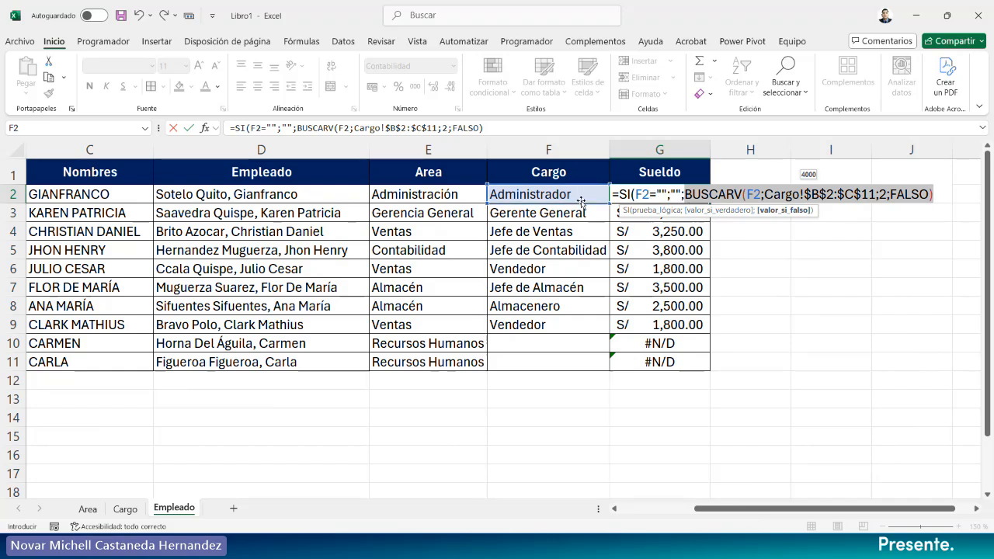
{"action": "left_click", "coordinate": [937, 194]}
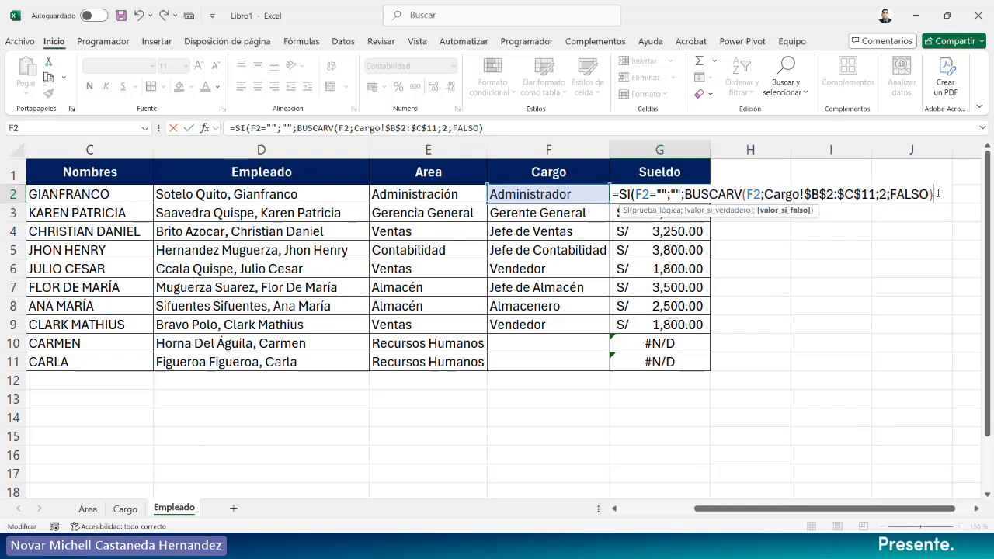
{"action": "type", "text": ")"}
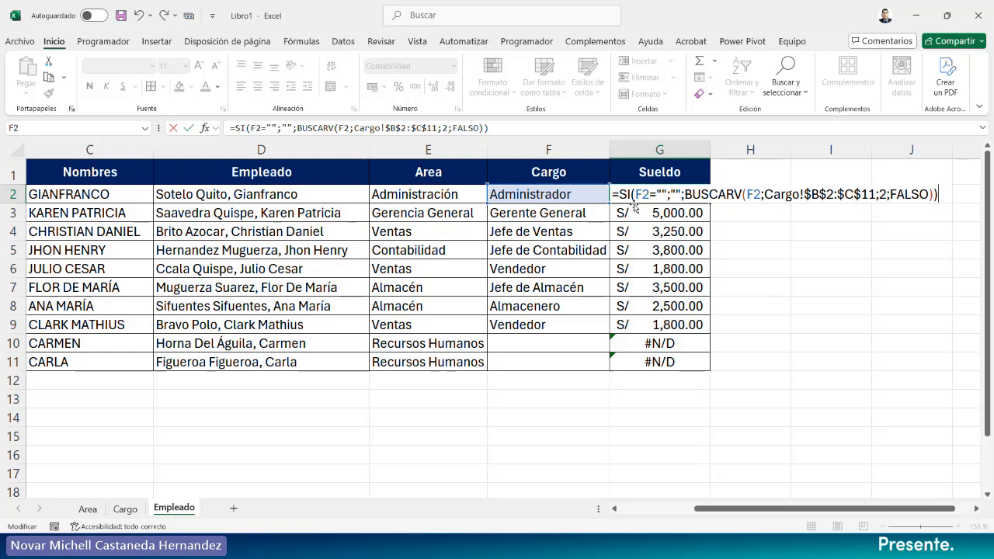
{"action": "key", "text": "Return"}
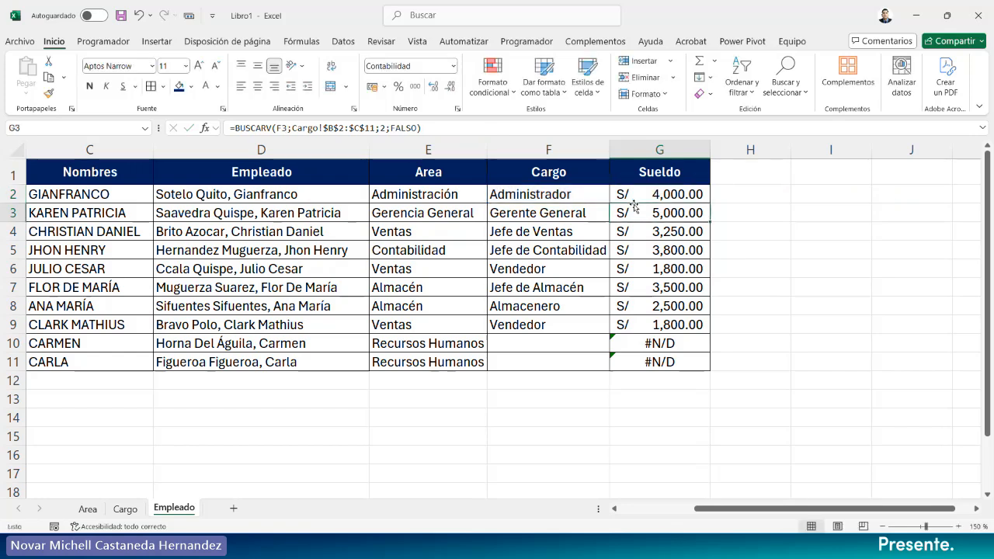
Fill the SI formula from G2 down to G11 and check the arguments of the copy in G10.
{"action": "left_click", "coordinate": [635, 198]}
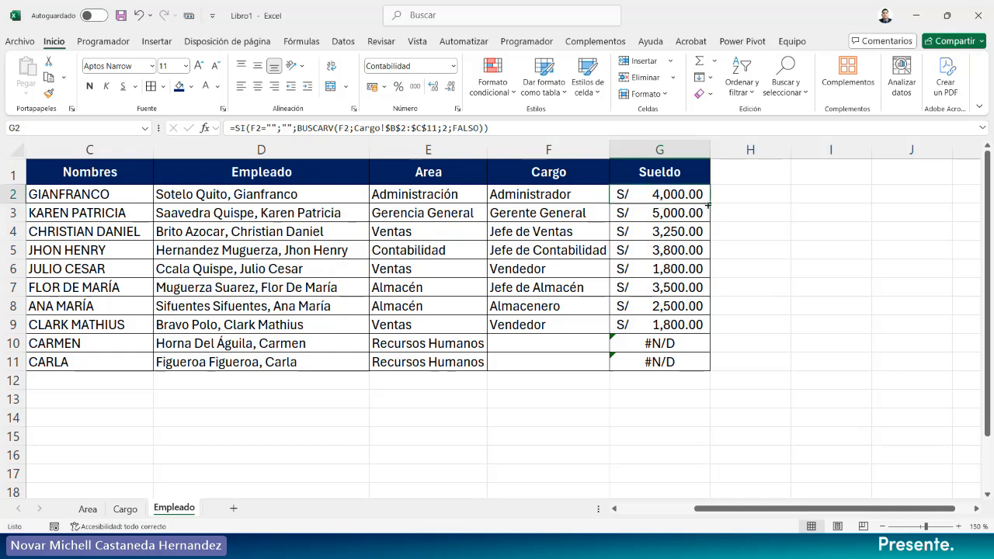
{"action": "double_click", "coordinate": [710, 205]}
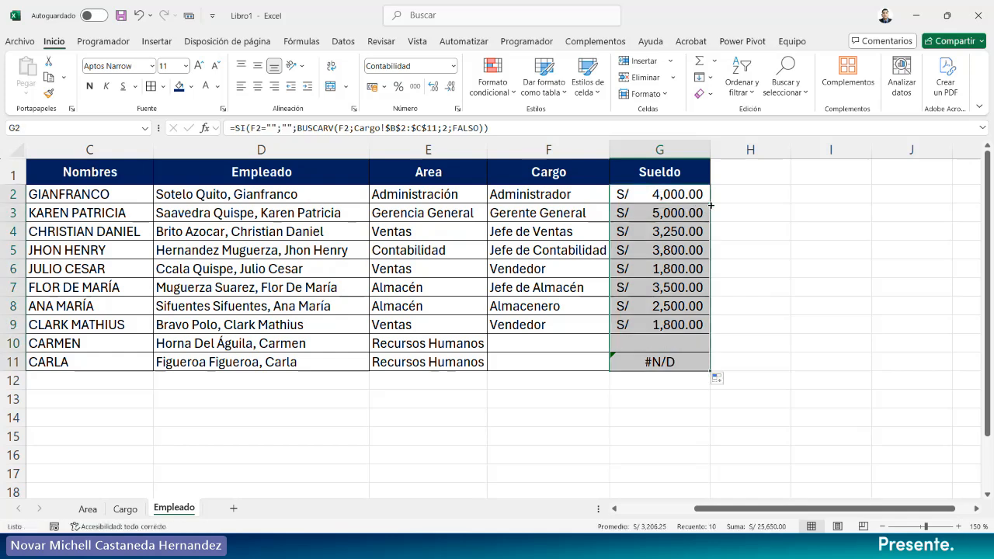
{"action": "left_click", "coordinate": [662, 343]}
{"action": "double_click", "coordinate": [662, 344]}
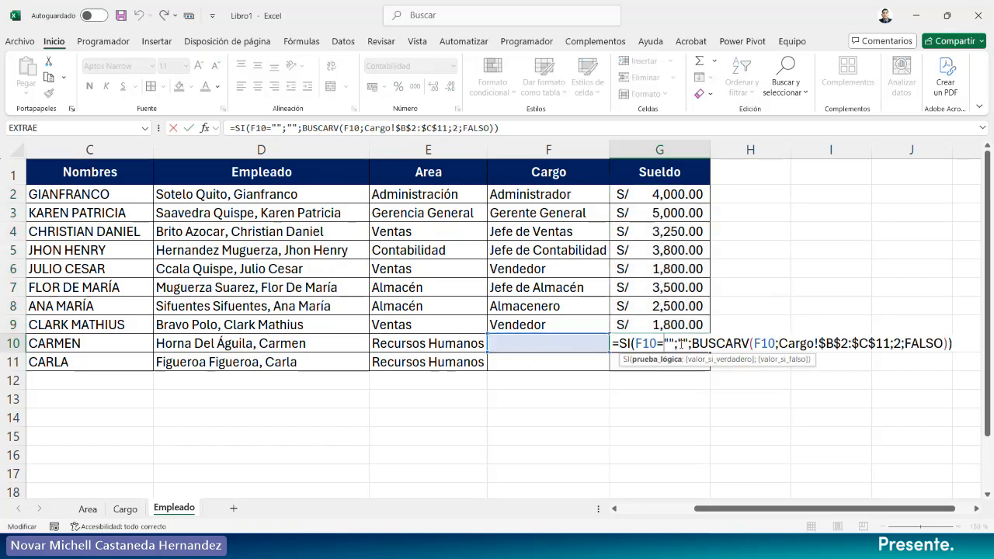
{"action": "mouse_move", "coordinate": [673, 343]}
{"action": "left_mouse_down"}
{"action": "mouse_move", "coordinate": [664, 343]}
{"action": "mouse_move", "coordinate": [678, 343]}
{"action": "left_mouse_up"}
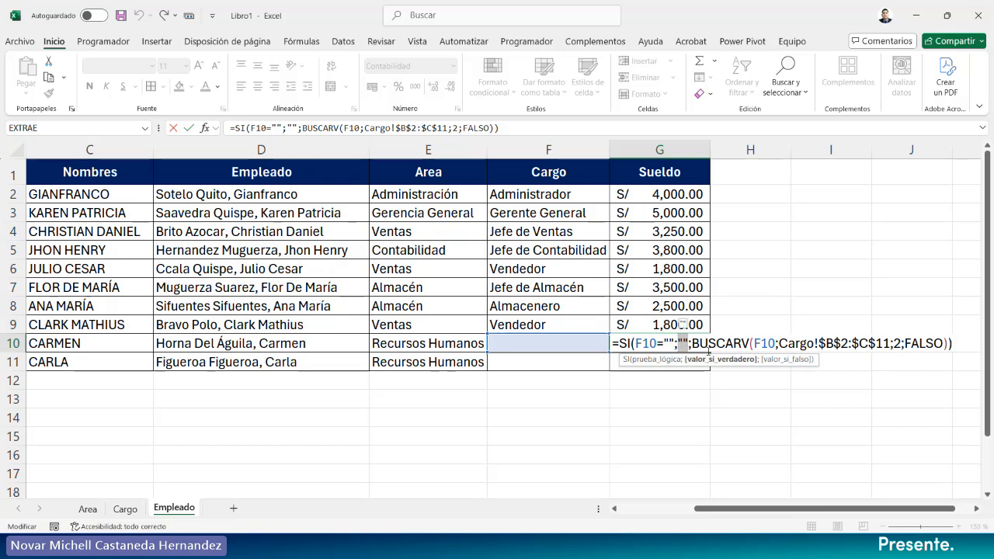
{"action": "left_click", "coordinate": [777, 360]}
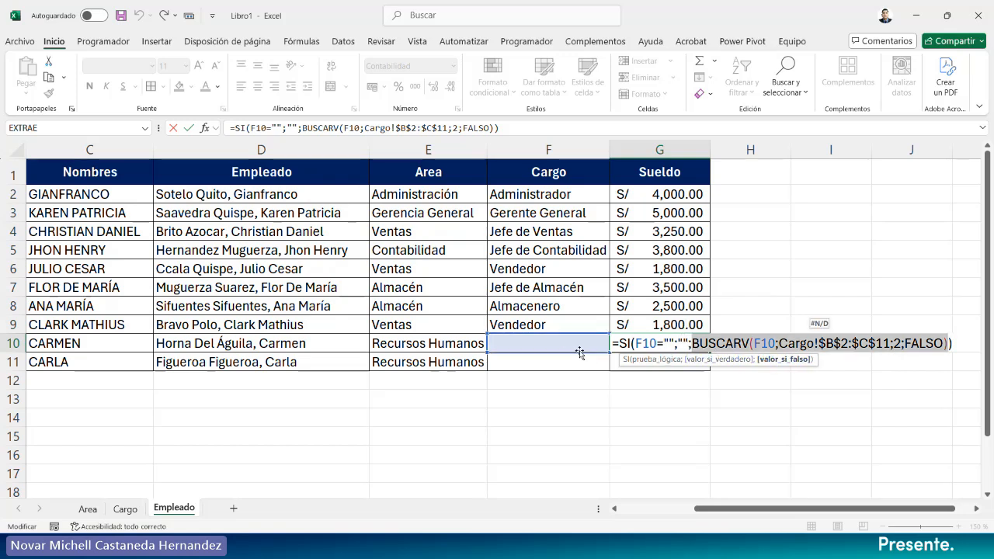
{"action": "key", "text": "Return"}
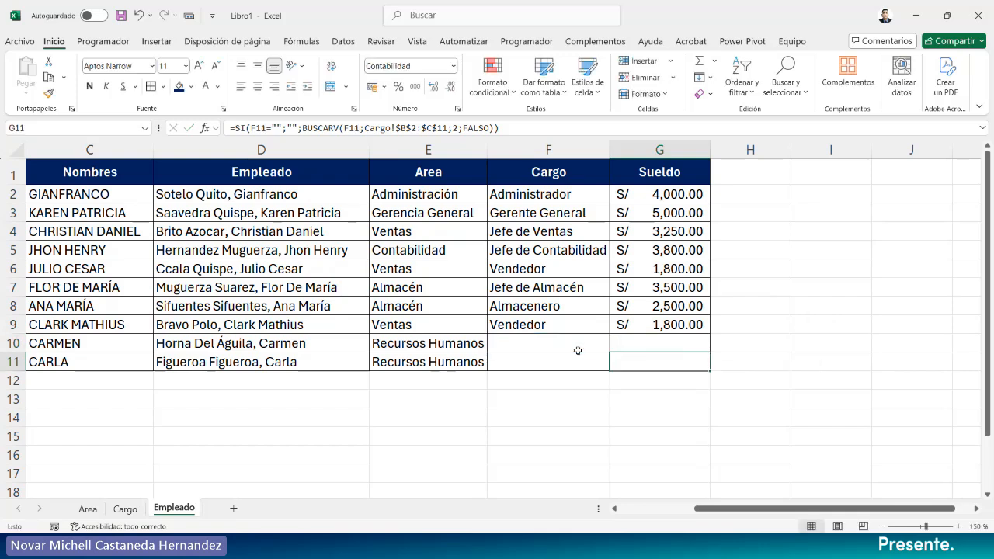
Choose Jefe de Recursos Humanos as the Cargo in F10 and autofit the Cargo column's width.
{"action": "left_click", "coordinate": [578, 351]}
{"action": "left_click", "coordinate": [618, 349]}
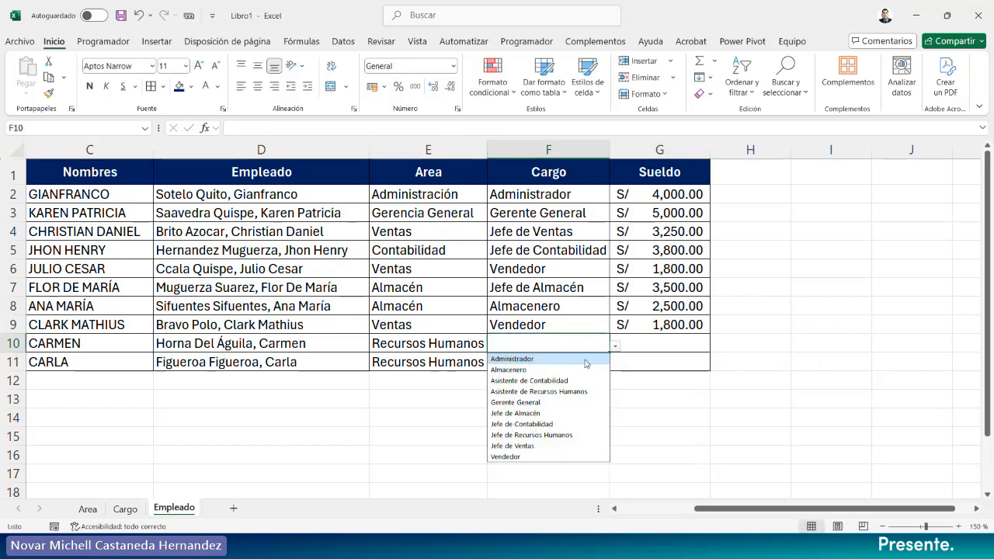
{"action": "left_click", "coordinate": [539, 436]}
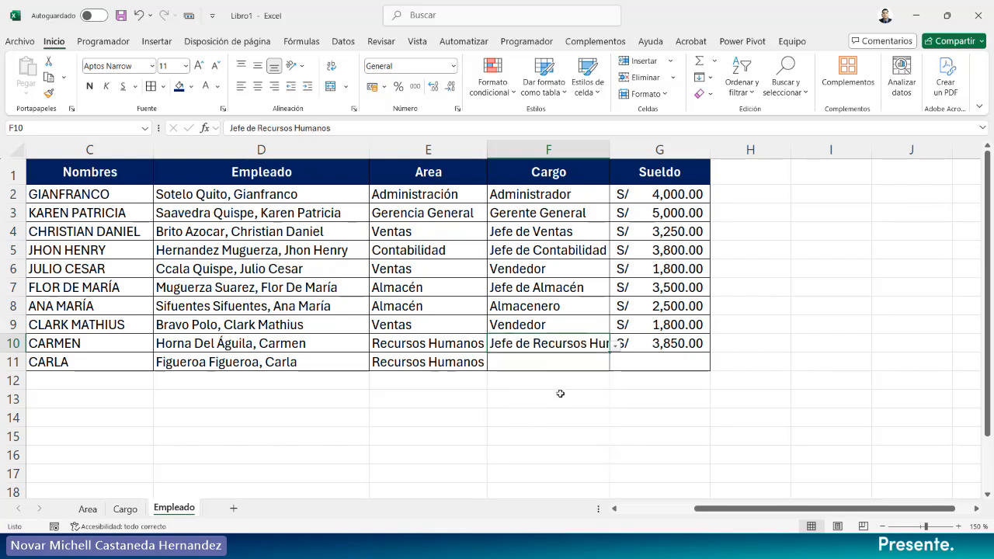
{"action": "double_click", "coordinate": [611, 147]}
Choose Asistente de Recursos Humanos as the Cargo in F11 and autofit the Cargo column to the longer entry.
{"action": "left_click", "coordinate": [633, 362]}
{"action": "left_click", "coordinate": [654, 365]}
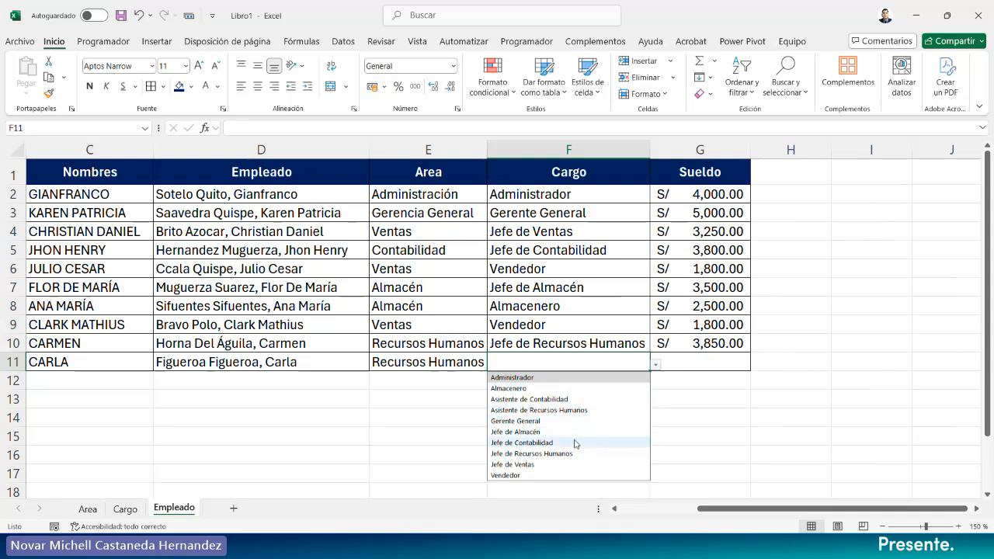
{"action": "left_click", "coordinate": [542, 411]}
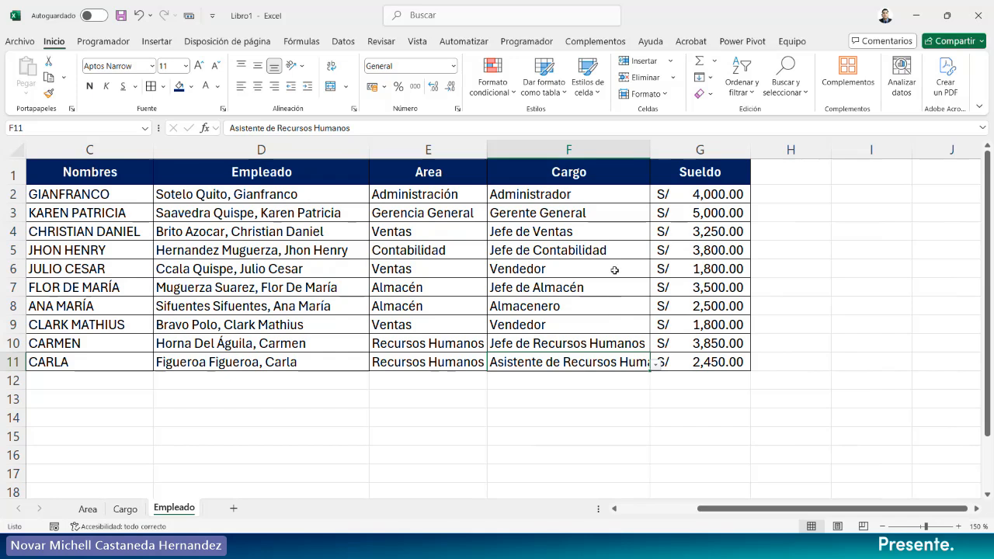
{"action": "double_click", "coordinate": [651, 150]}
{"action": "left_click", "coordinate": [845, 299]}
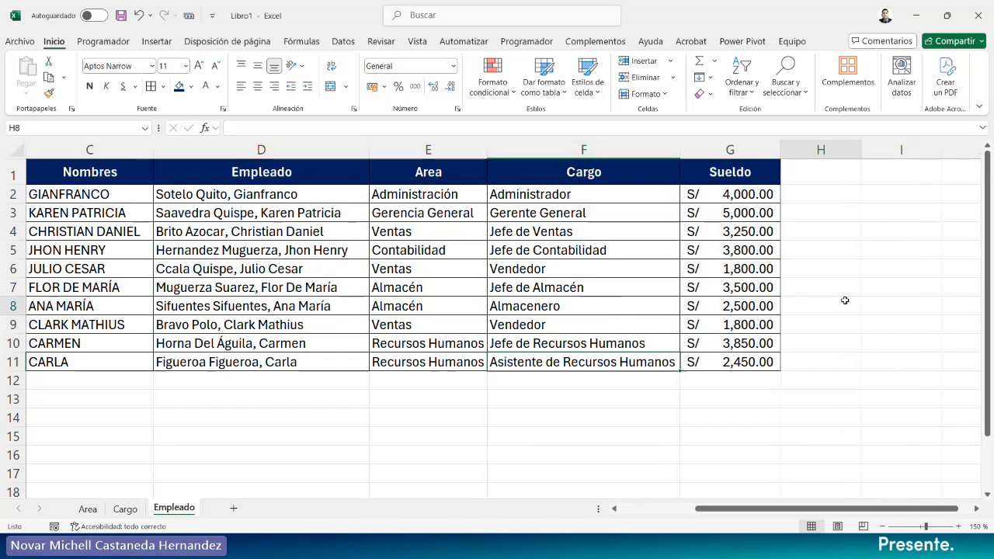
Review the complete Empleado table from CodEmpleado to Sueldo at 100% zoom.
{"action": "left_click", "coordinate": [881, 528]}
{"action": "left_click", "coordinate": [881, 528]}
{"action": "left_click", "coordinate": [881, 528]}
{"action": "left_click", "coordinate": [881, 528]}
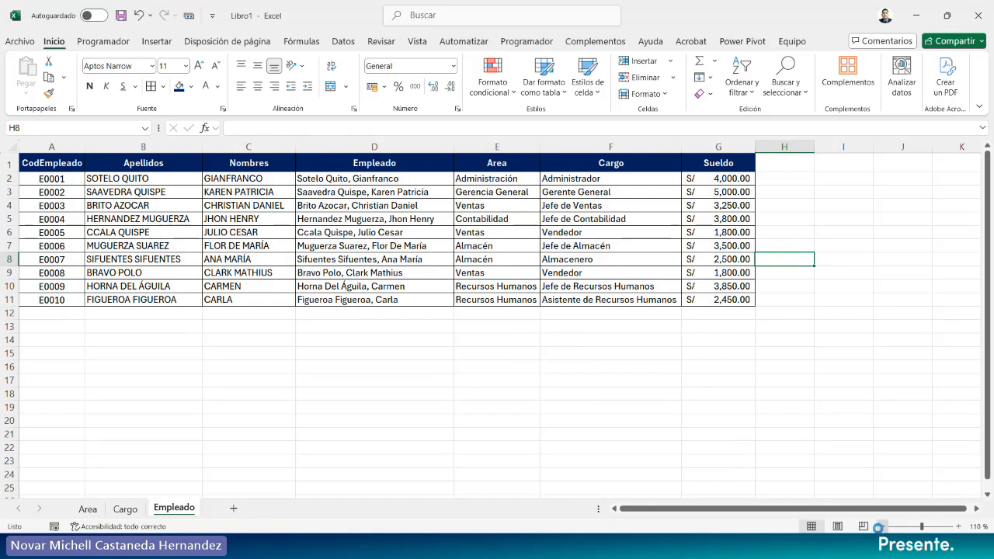
{"action": "left_click", "coordinate": [881, 528]}
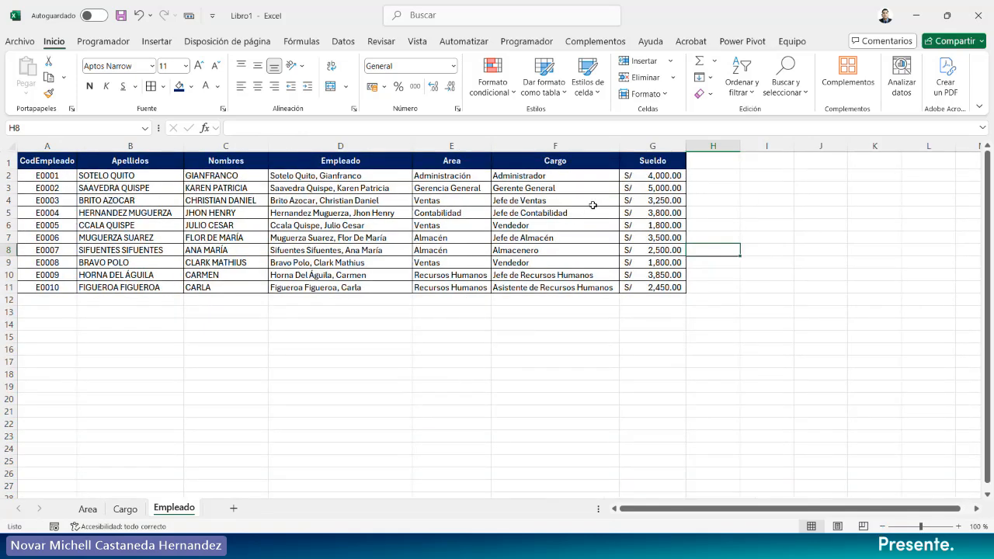
{"action": "left_click", "coordinate": [813, 321]}
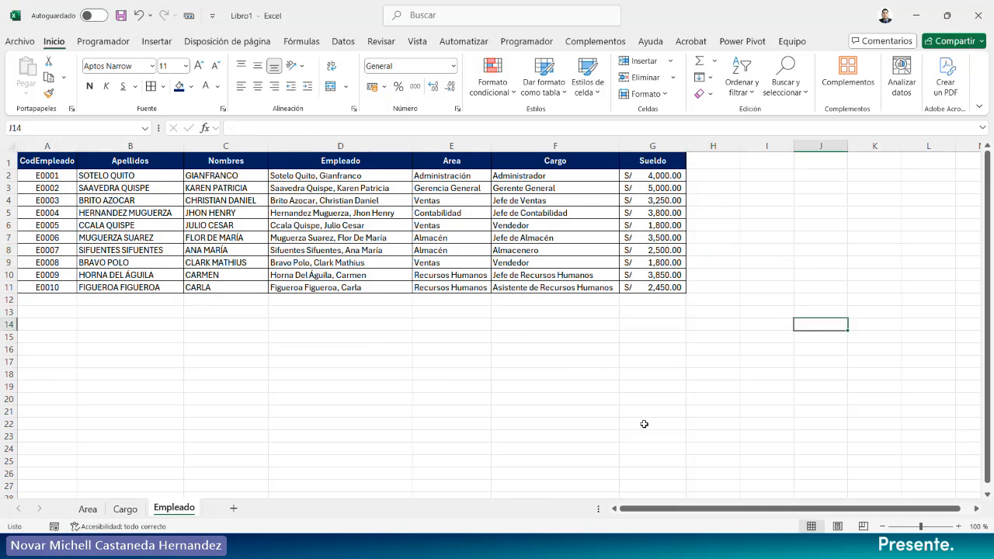
{"action": "left_click_drag", "start_coordinate": [702, 510], "coordinate": [775, 514]}
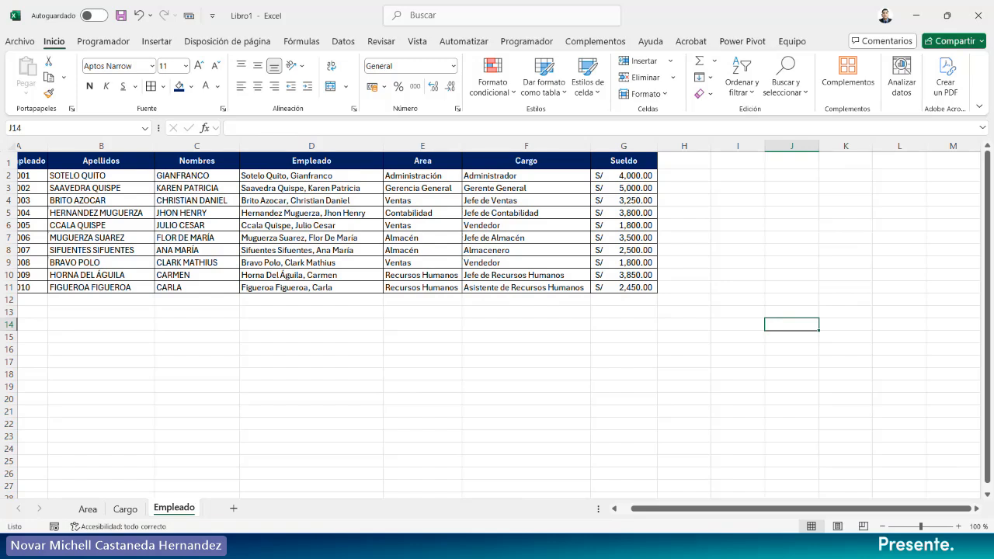
Enter the label Sueldo Total a Pagar: in J1 of the Empleado sheet.
{"action": "left_click", "coordinate": [958, 526]}
{"action": "left_click", "coordinate": [958, 526]}
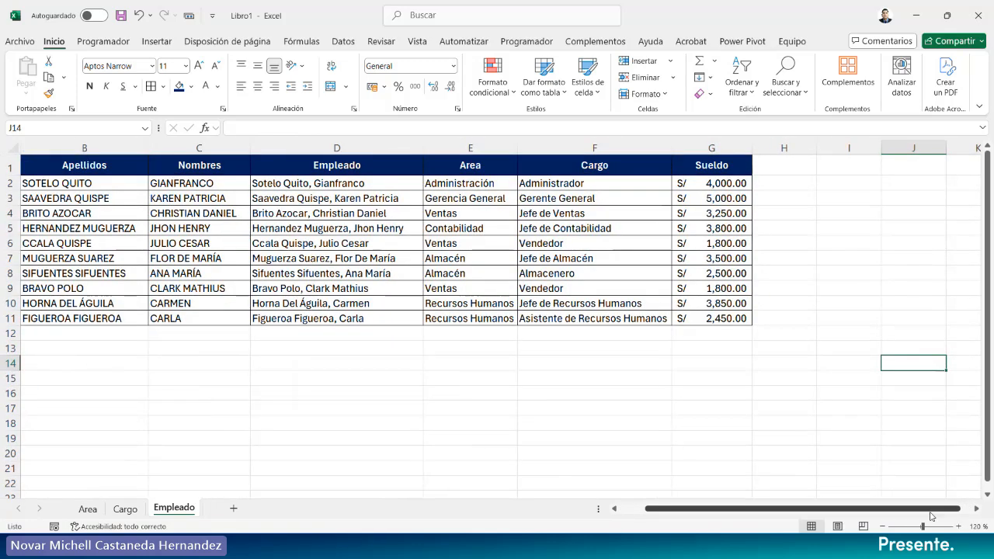
{"action": "left_click", "coordinate": [958, 526]}
{"action": "left_click", "coordinate": [958, 527]}
{"action": "left_click_drag", "start_coordinate": [881, 510], "coordinate": [952, 510]}
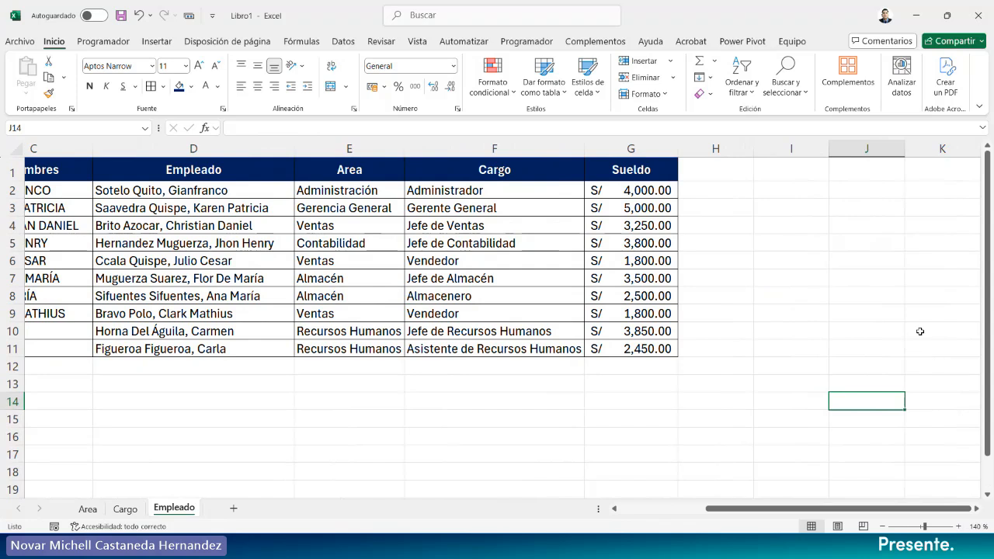
{"action": "left_click", "coordinate": [957, 527]}
{"action": "left_click", "coordinate": [854, 174]}
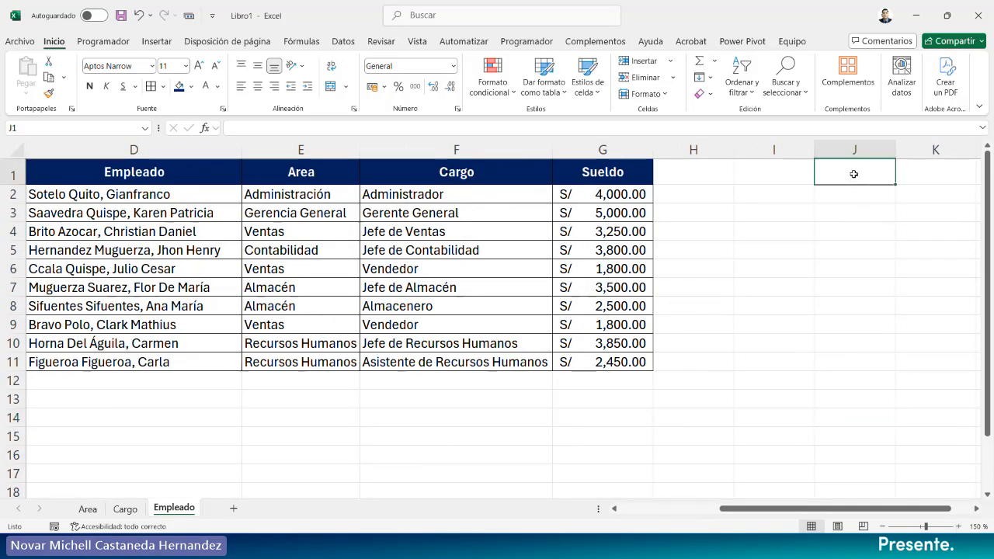
{"action": "type", "text": "Suel"}
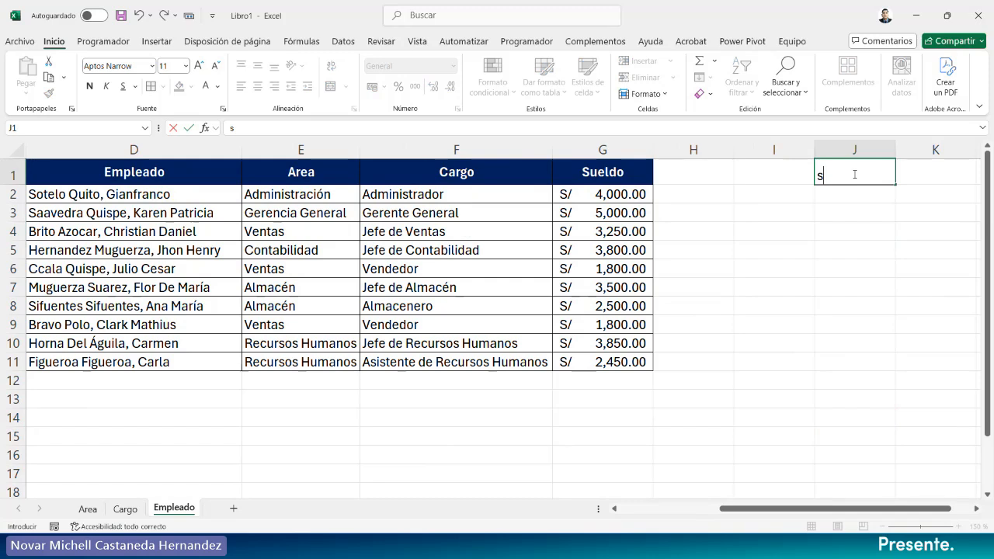
{"action": "type", "text": "do Total"}
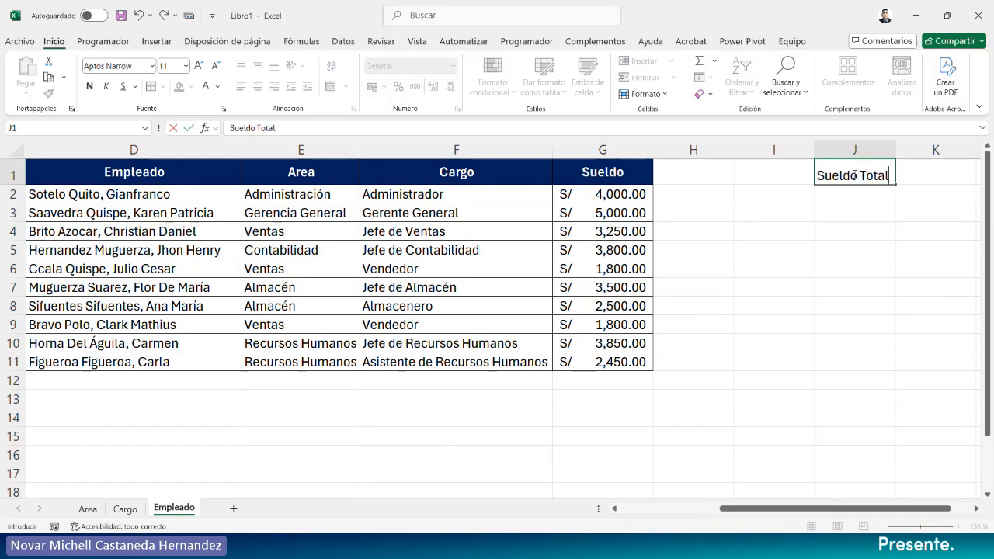
{"action": "type", "text": " a Pag"}
{"action": "key", "text": "Return"}
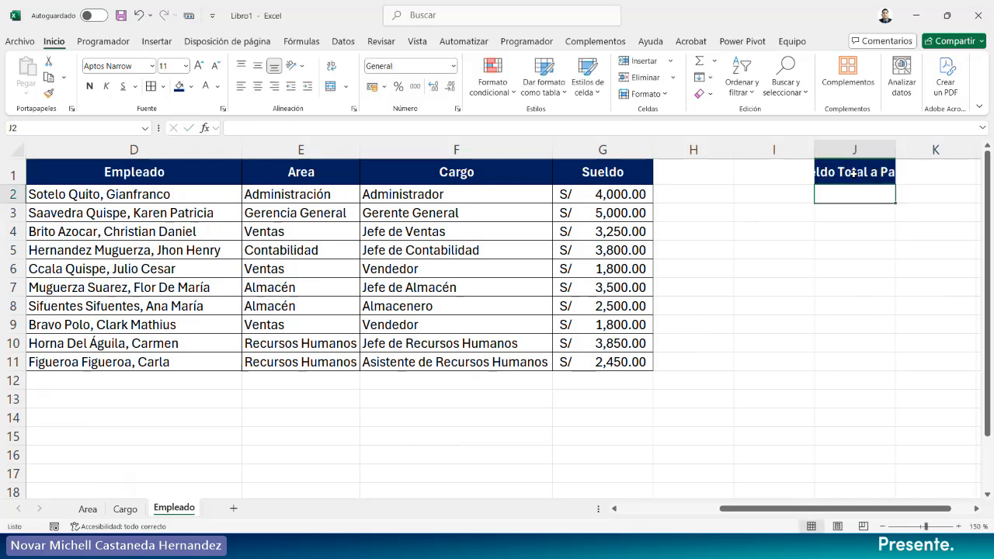
Autofit column J to its label and give J1 a near-black theme fill.
{"action": "double_click", "coordinate": [895, 149]}
{"action": "left_click", "coordinate": [911, 176]}
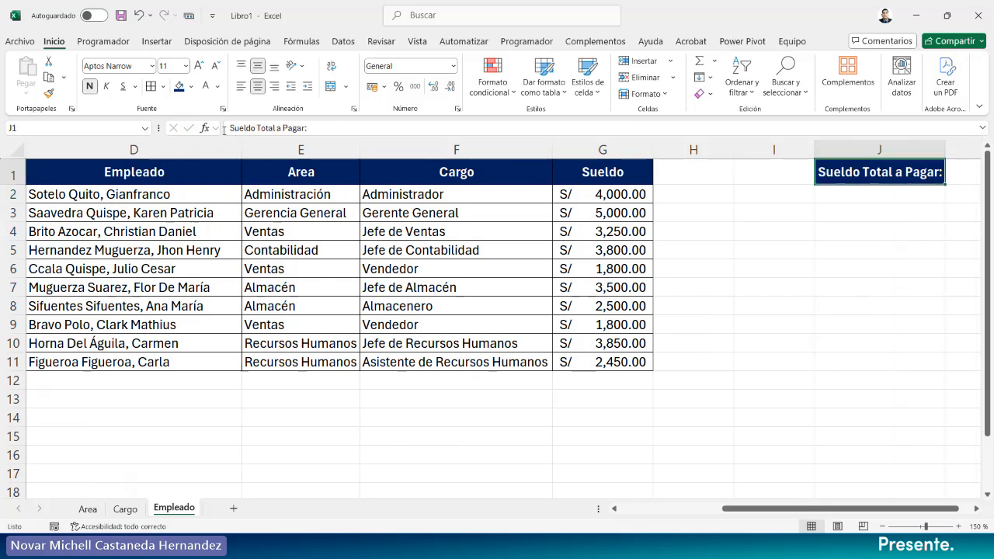
{"action": "left_click", "coordinate": [191, 87]}
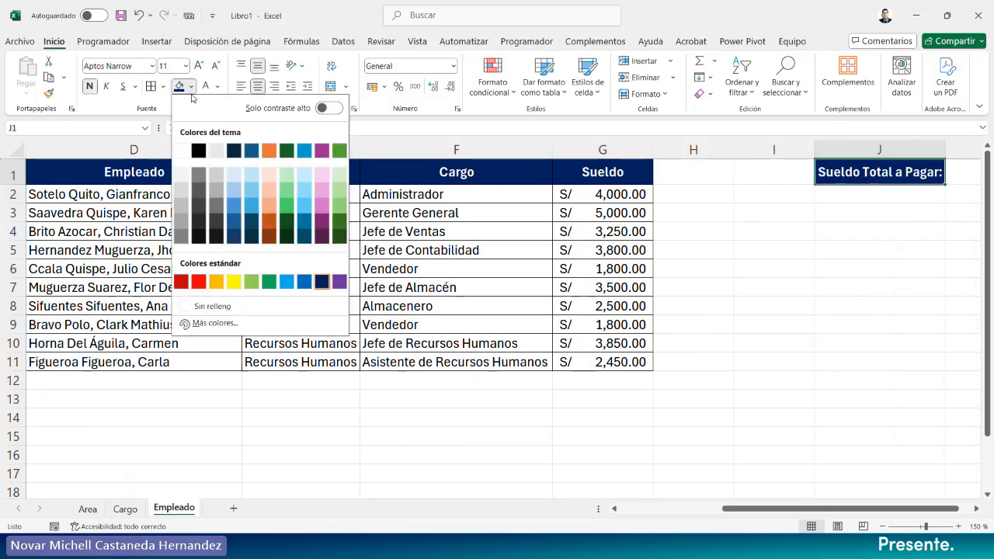
{"action": "left_click", "coordinate": [198, 228]}
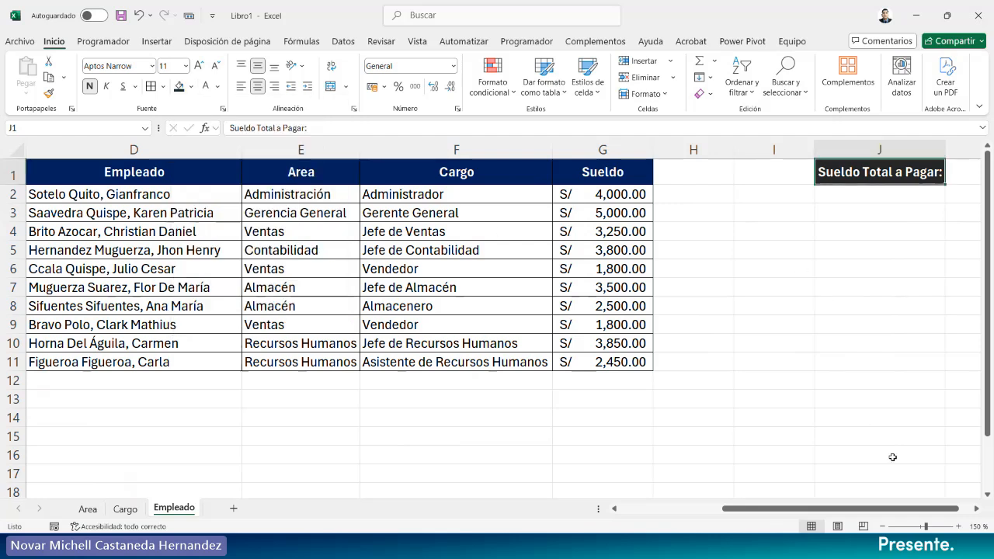
Sum the Sueldo column in K1 with the absolute-range formula =SUMA($G$2:$G$11).
{"action": "left_click_drag", "start_coordinate": [923, 512], "coordinate": [935, 513]}
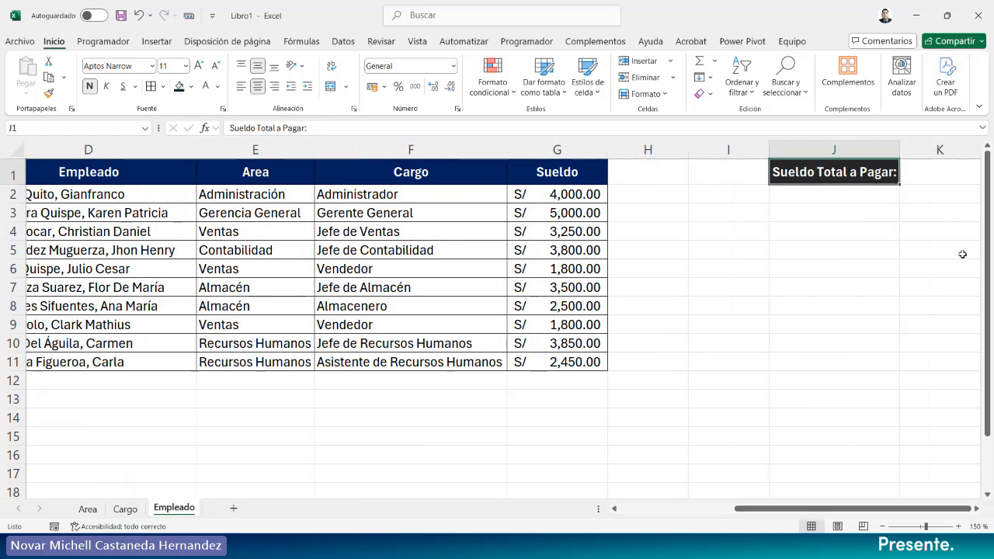
{"action": "left_click", "coordinate": [940, 181]}
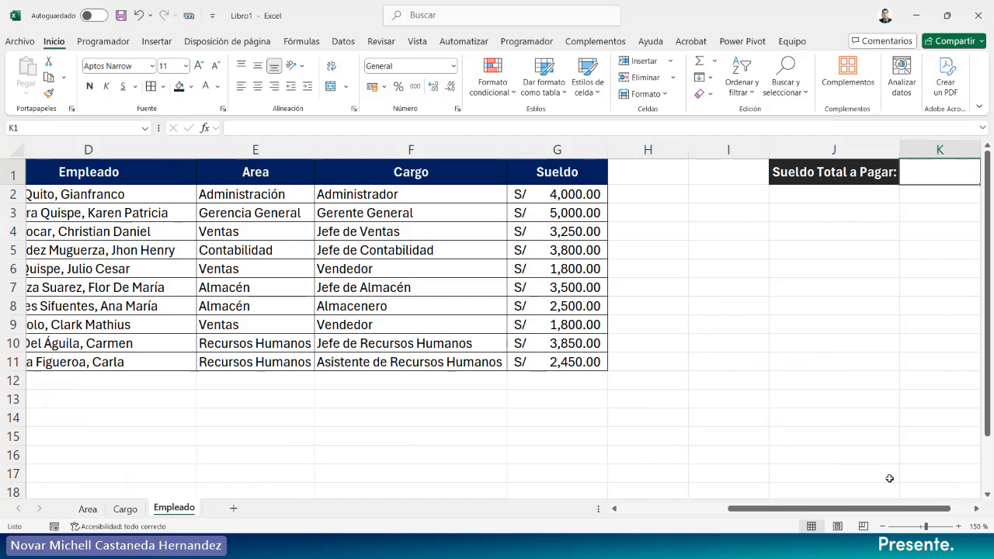
{"action": "left_click", "coordinate": [977, 511]}
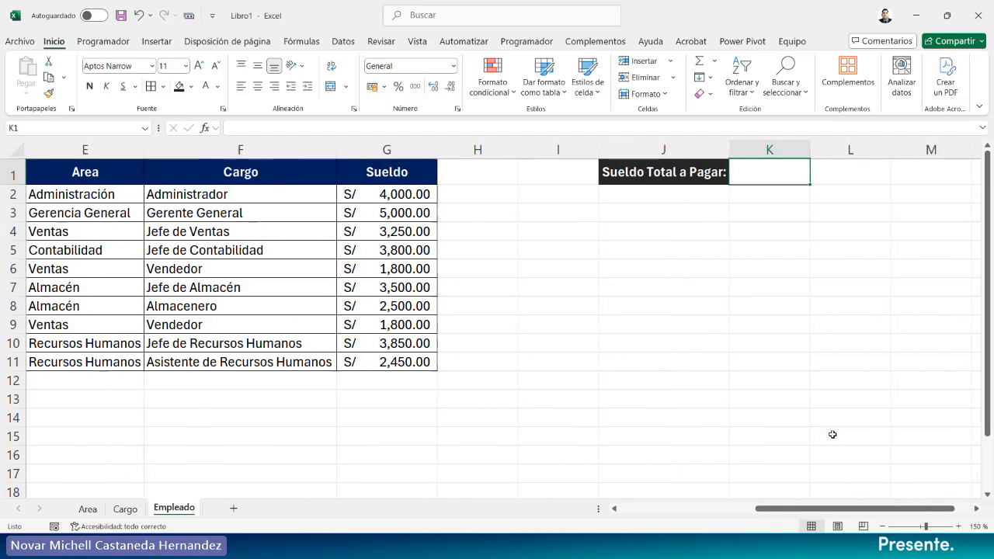
{"action": "type", "text": "=sum"}
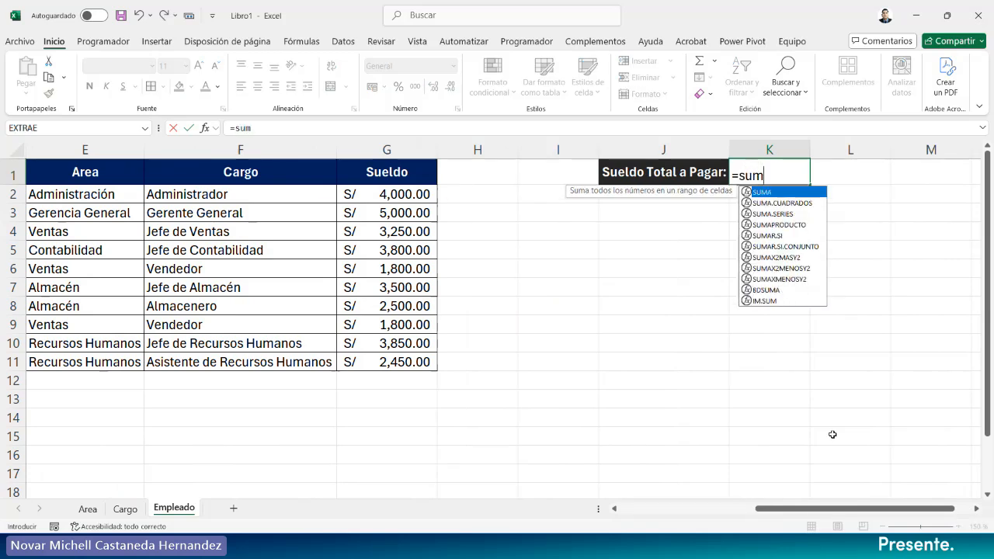
{"action": "key", "text": "Tab"}
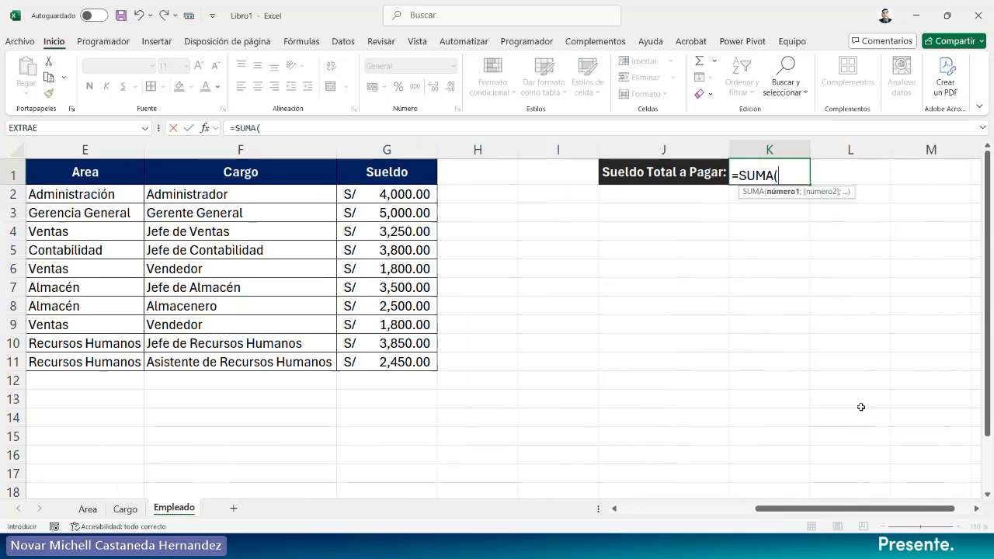
{"action": "left_click_drag", "start_coordinate": [417, 200], "coordinate": [403, 359]}
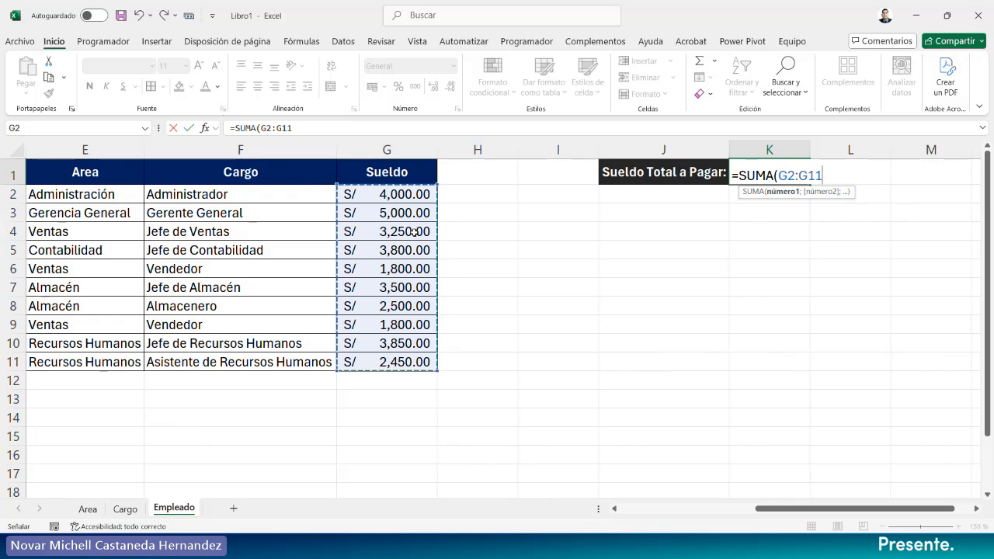
{"action": "key", "text": "F4"}
{"action": "type", "text": ")"}
{"action": "key", "text": "Return"}
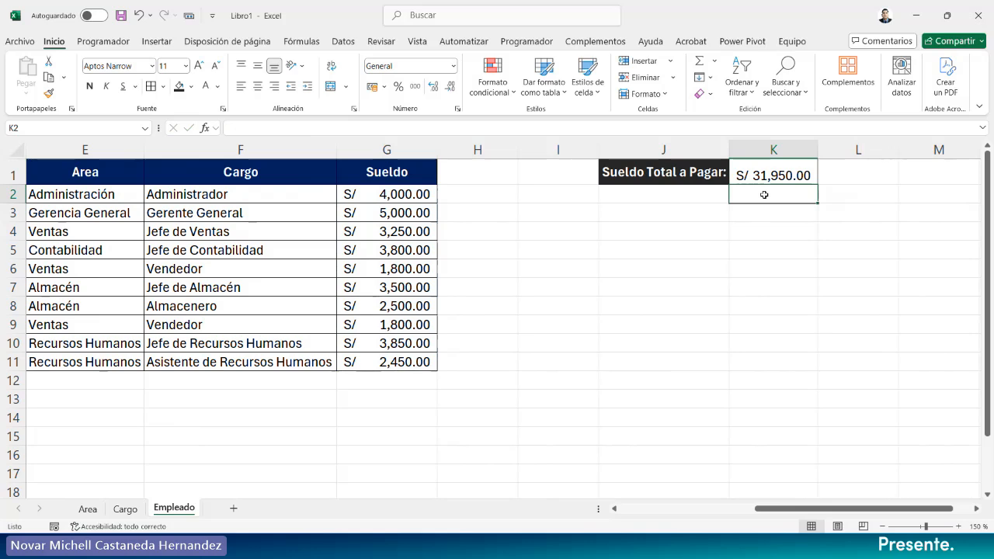
Widen column K slightly and centre the K1 total vertically in its cell.
{"action": "left_click_drag", "start_coordinate": [818, 147], "coordinate": [829, 148]}
{"action": "left_click", "coordinate": [798, 174]}
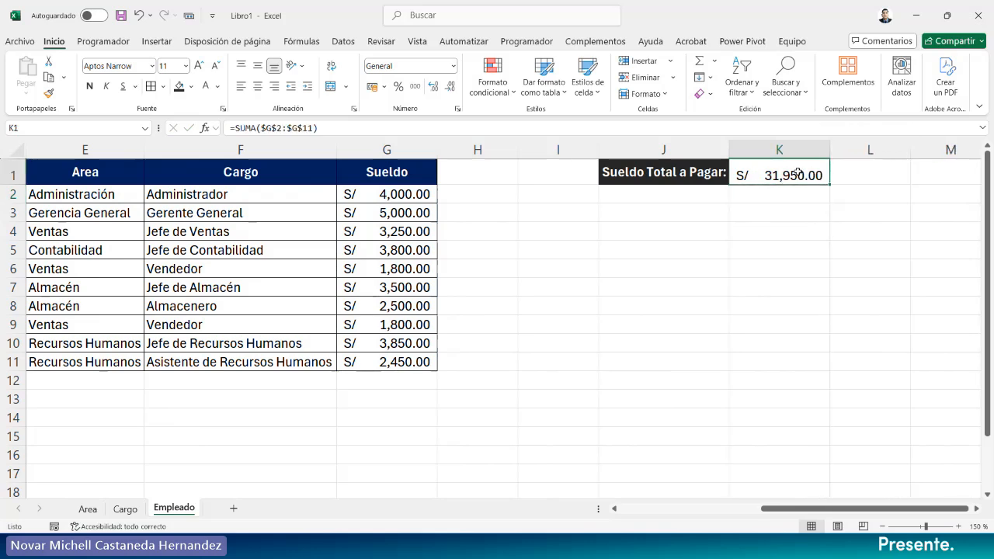
{"action": "left_click", "coordinate": [257, 66]}
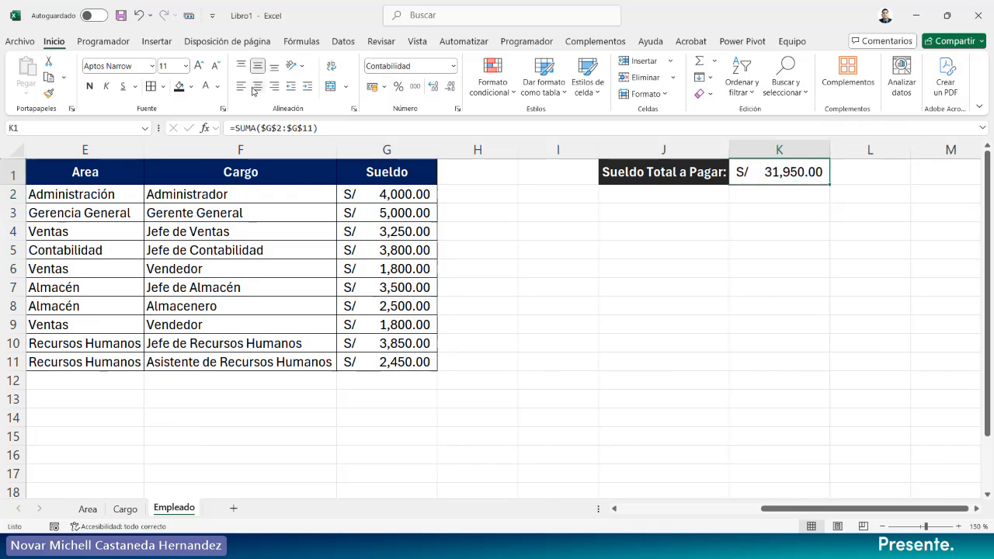
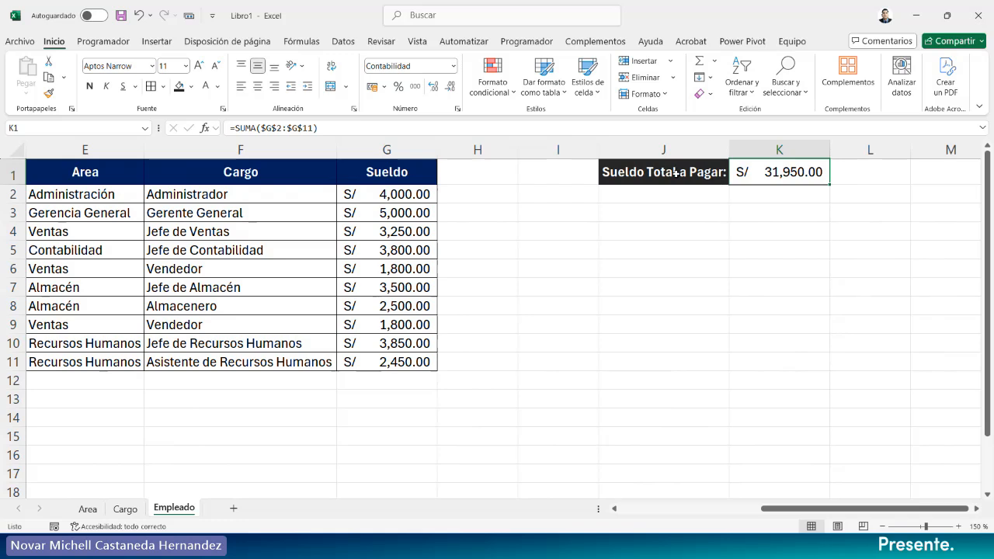
Change the J1 label to Sueldo Mensual a Pagar: and autofit column J to it.
{"action": "double_click", "coordinate": [687, 172]}
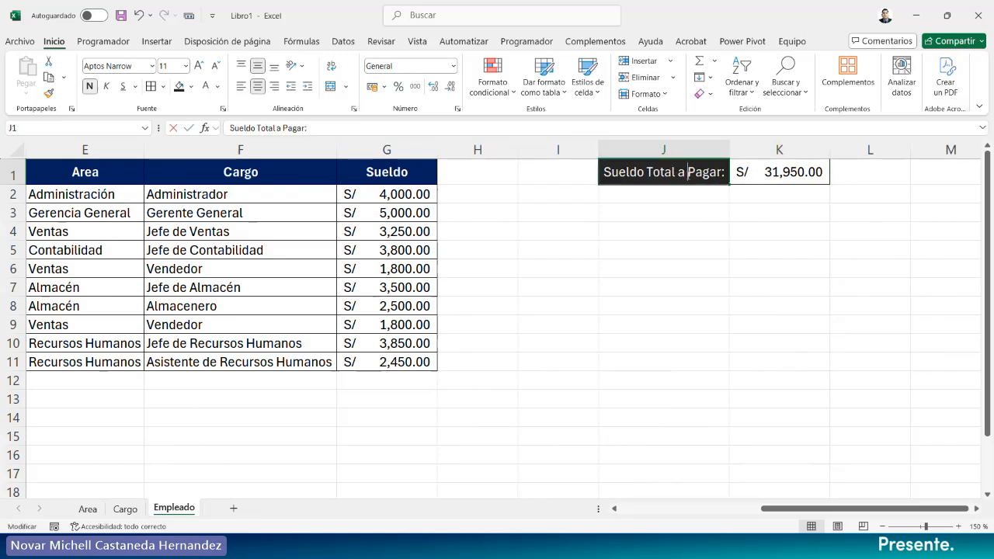
{"action": "double_click", "coordinate": [660, 172]}
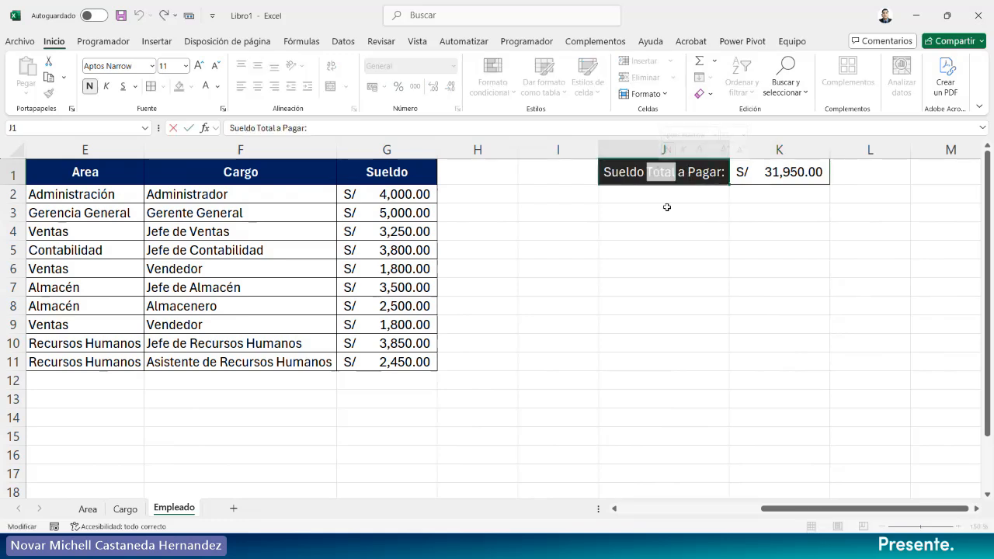
{"action": "type", "text": "Mens"}
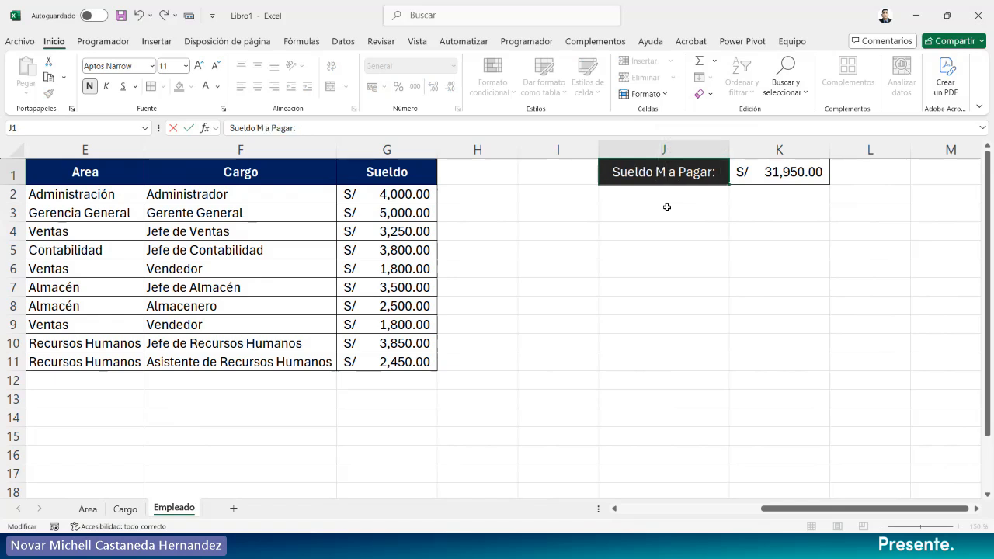
{"action": "type", "text": "ual"}
{"action": "key", "text": "Return"}
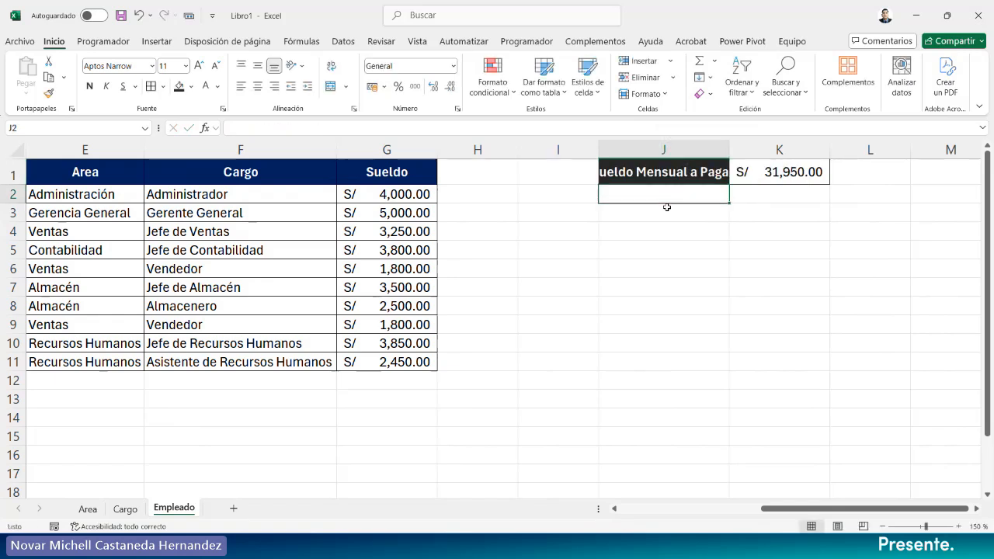
{"action": "double_click", "coordinate": [730, 149]}
Left-align the J1 label and widen column J slightly beyond the text.
{"action": "left_click", "coordinate": [682, 174]}
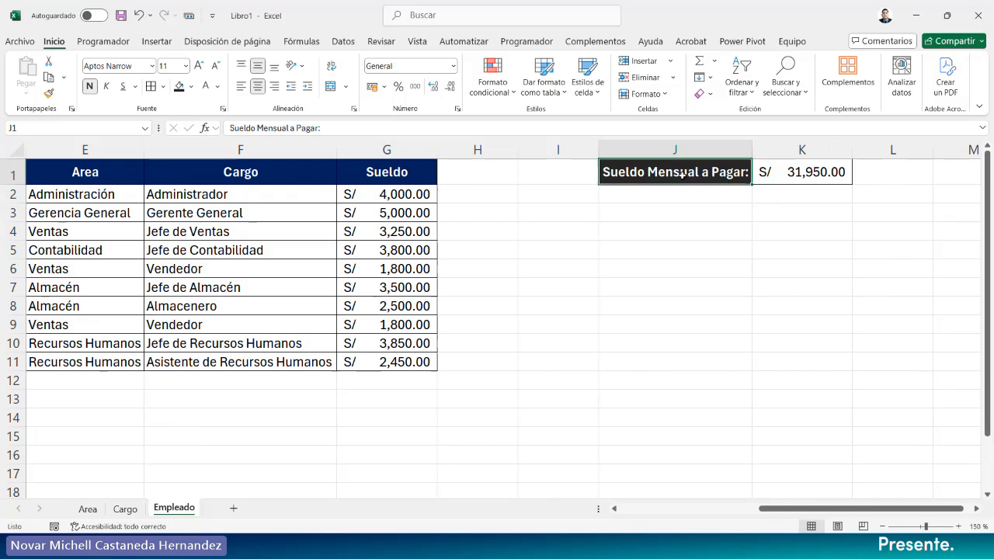
{"action": "left_click", "coordinate": [709, 248]}
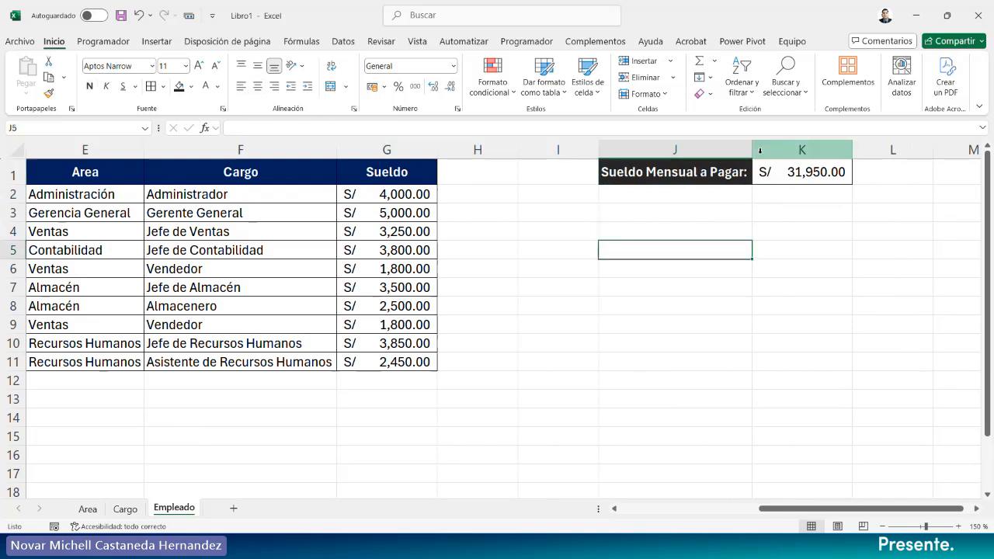
{"action": "left_click_drag", "start_coordinate": [755, 149], "coordinate": [762, 149]}
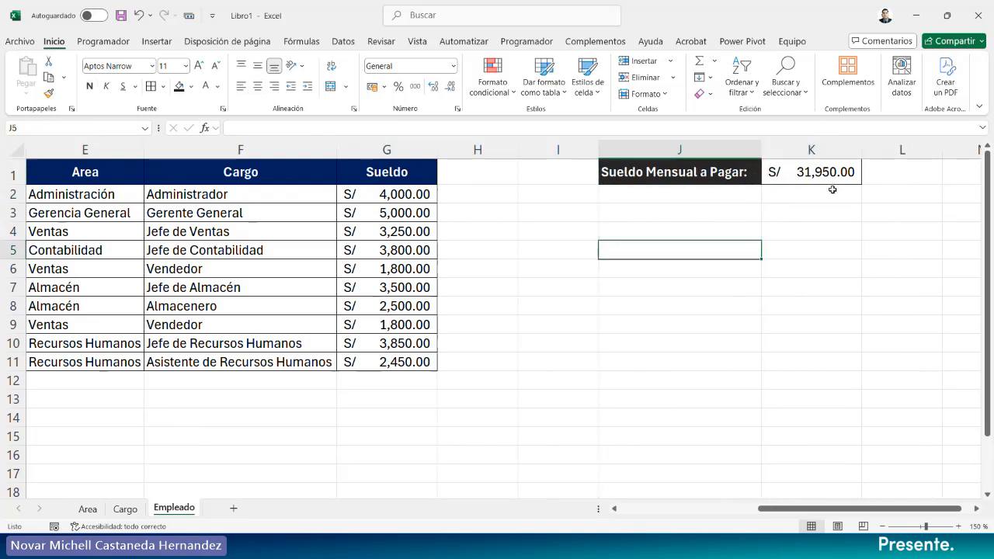
Check which salary range the SUMA formula in K1 covers, leaving the formula as it is.
{"action": "left_click", "coordinate": [834, 180]}
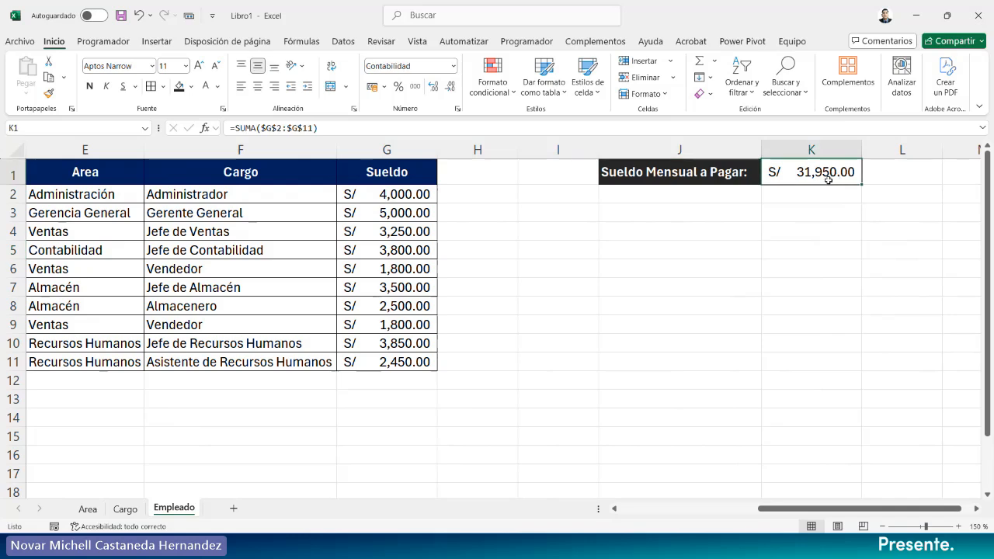
{"action": "double_click", "coordinate": [833, 177]}
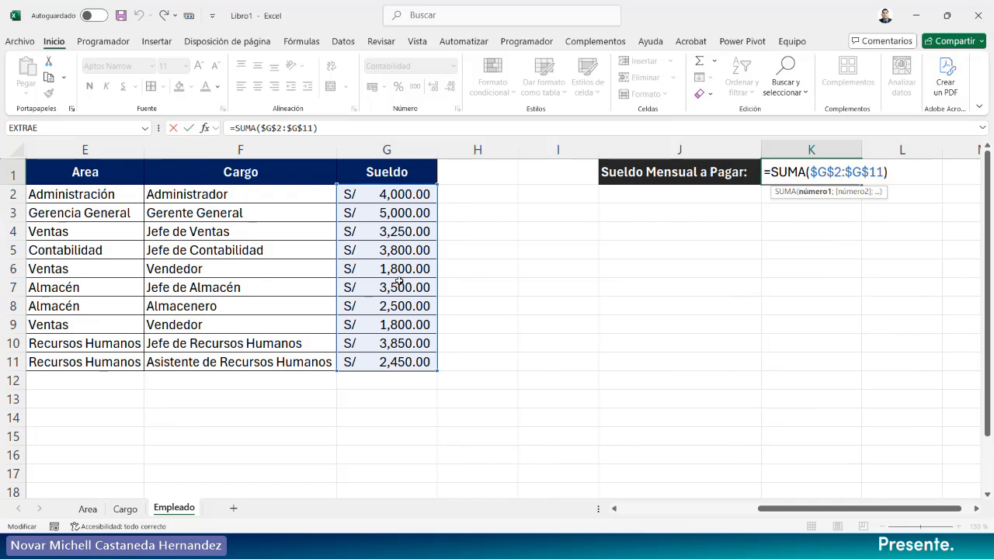
{"action": "key", "text": "Return"}
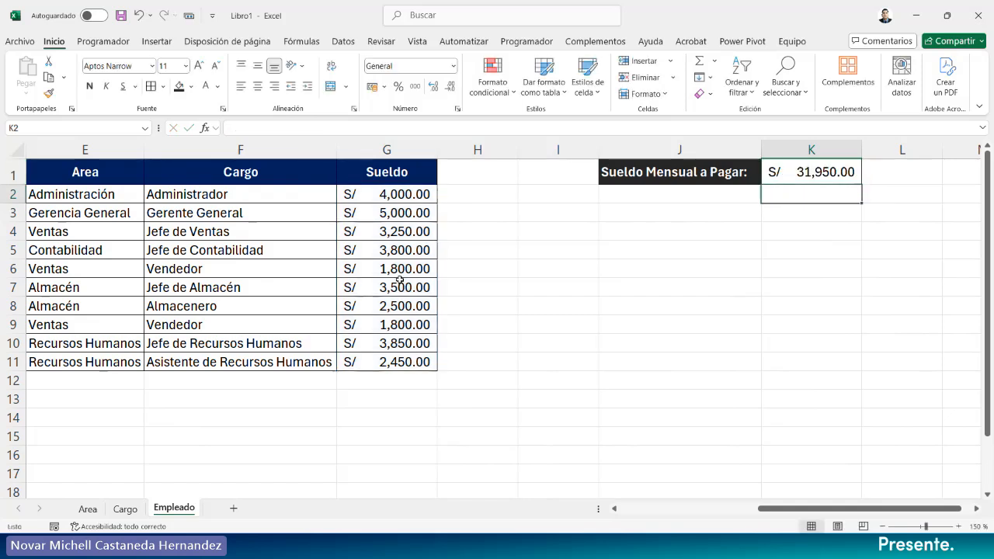
Copy the J1 label down to J2 and change it to Sueldo Anual a Pagar:.
{"action": "left_click", "coordinate": [645, 176]}
{"action": "left_click_drag", "start_coordinate": [760, 184], "coordinate": [762, 204]}
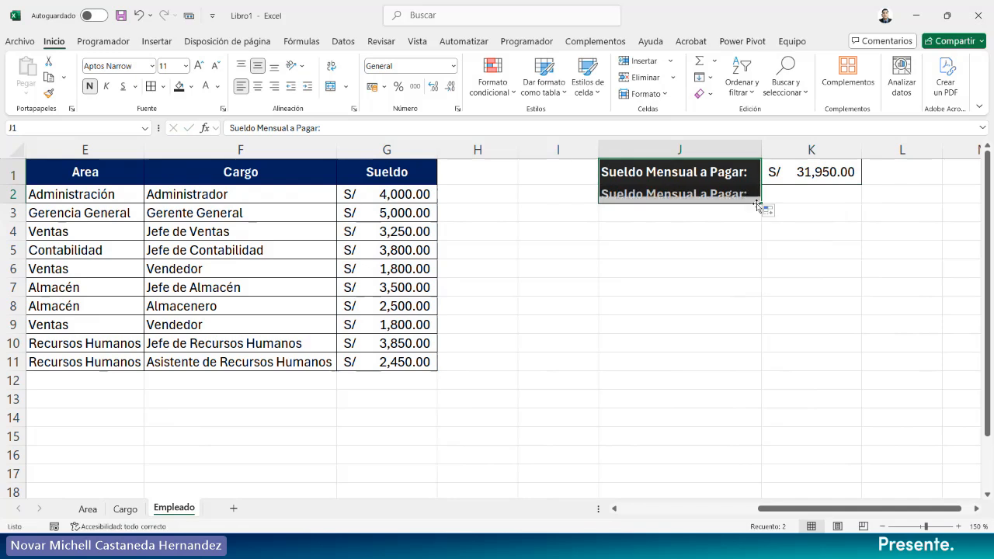
{"action": "double_click", "coordinate": [667, 195]}
{"action": "double_click", "coordinate": [667, 195]}
{"action": "type", "text": "Anual"}
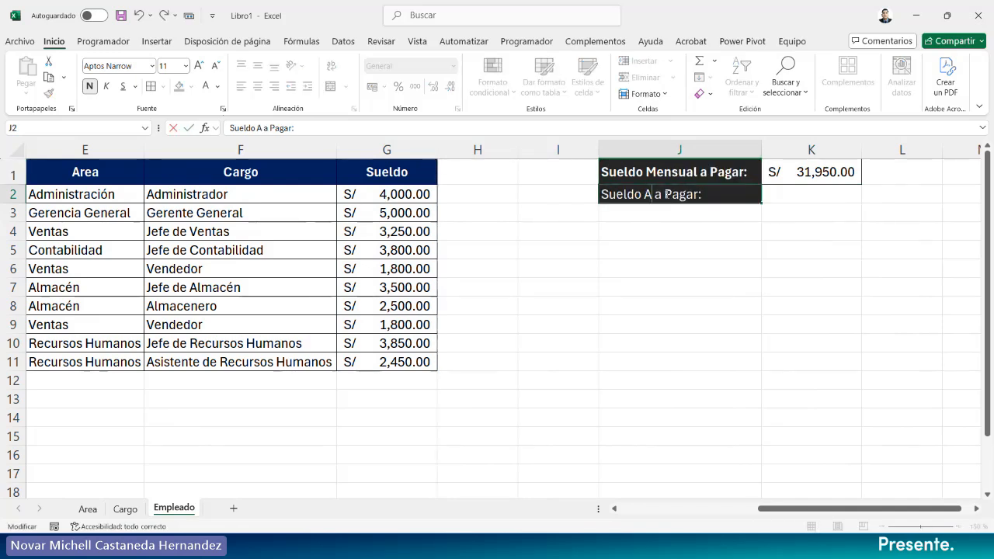
{"action": "key", "text": "Return"}
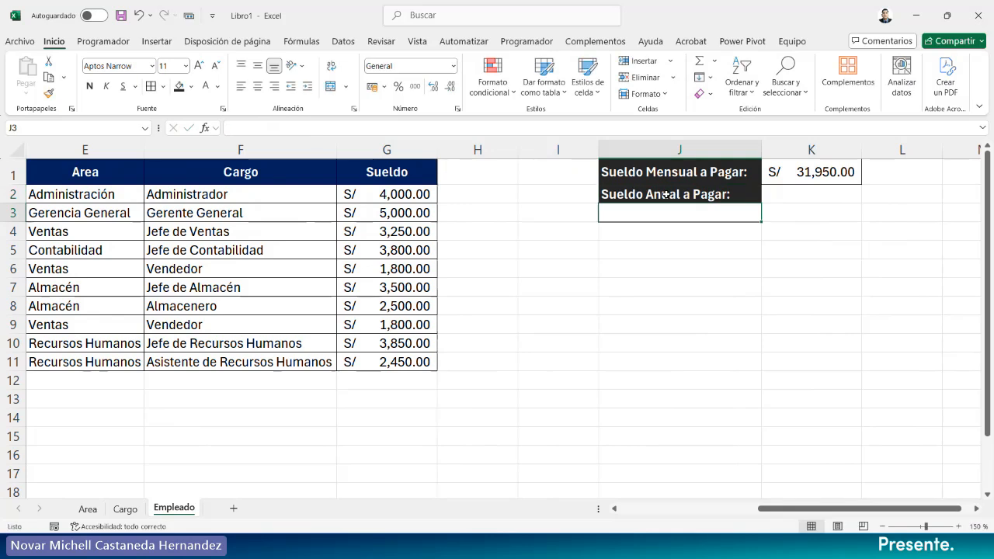
Calculate the annual salary amount in K2 with the formula =K1*12.
{"action": "left_click", "coordinate": [766, 195]}
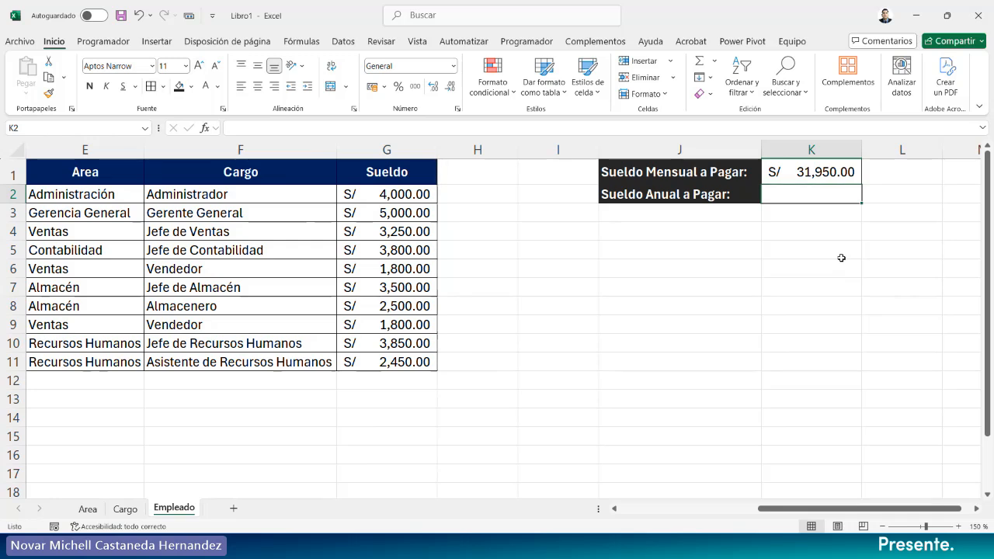
{"action": "type", "text": "="}
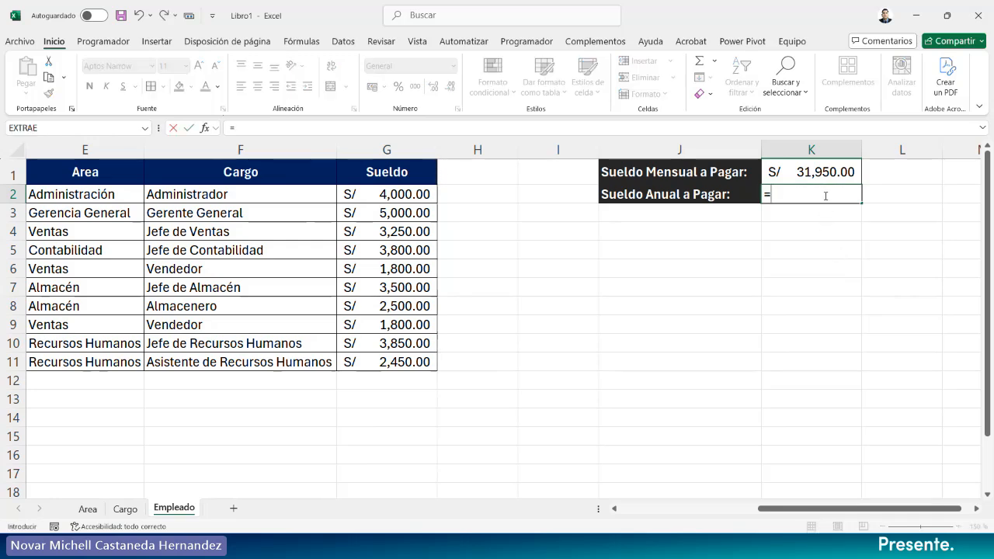
{"action": "left_click", "coordinate": [810, 177]}
{"action": "type", "text": "*12"}
{"action": "key", "text": "Return"}
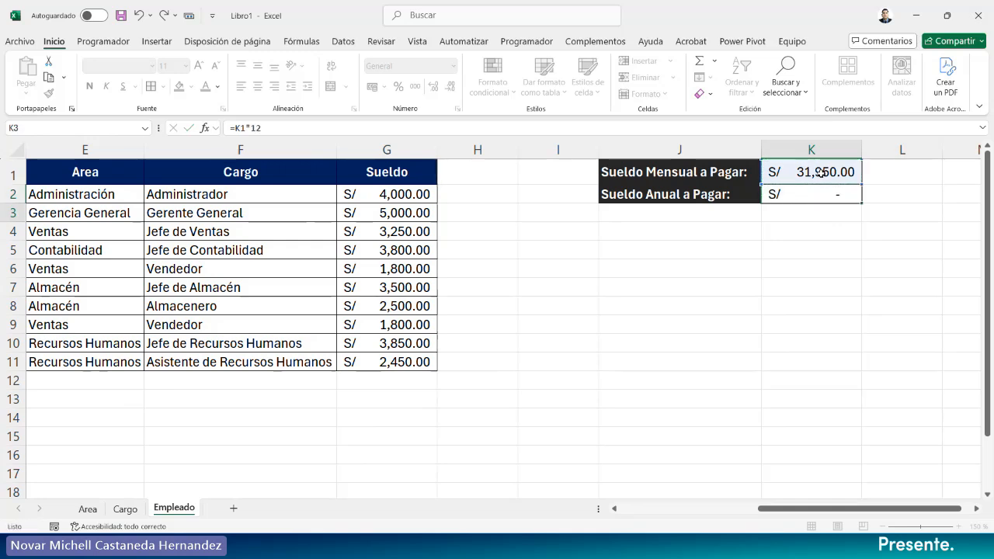
Replace the K1 reference in K2 with the salary range, making the formula =SUMA($G$2:$G$11)*12.
{"action": "left_click", "coordinate": [825, 196]}
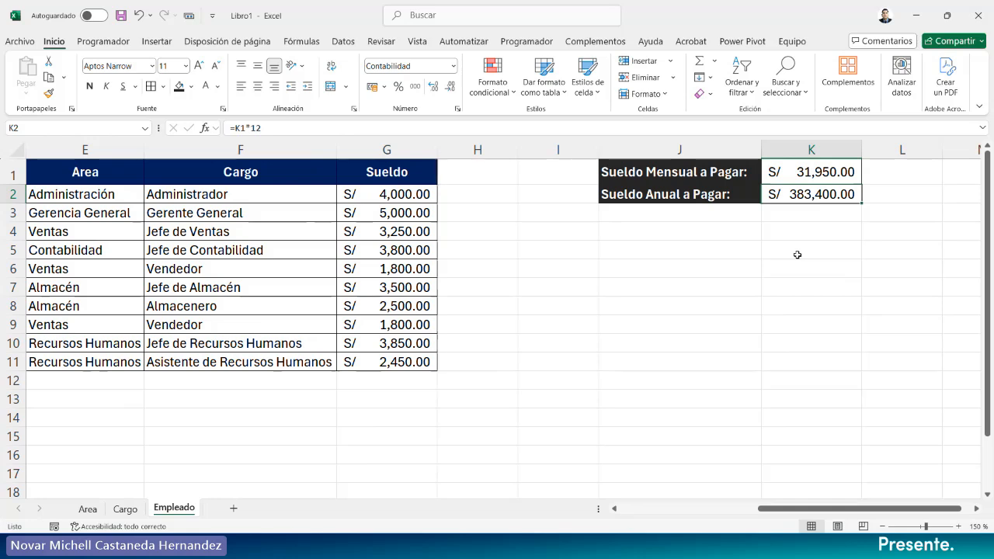
{"action": "double_click", "coordinate": [825, 194]}
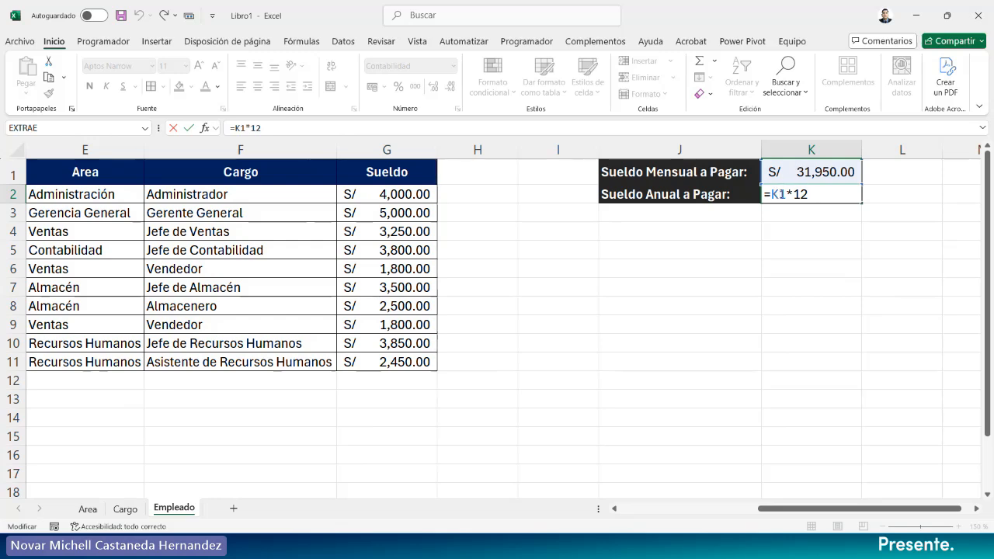
{"action": "double_click", "coordinate": [779, 194]}
{"action": "type", "text": "SUMA("}
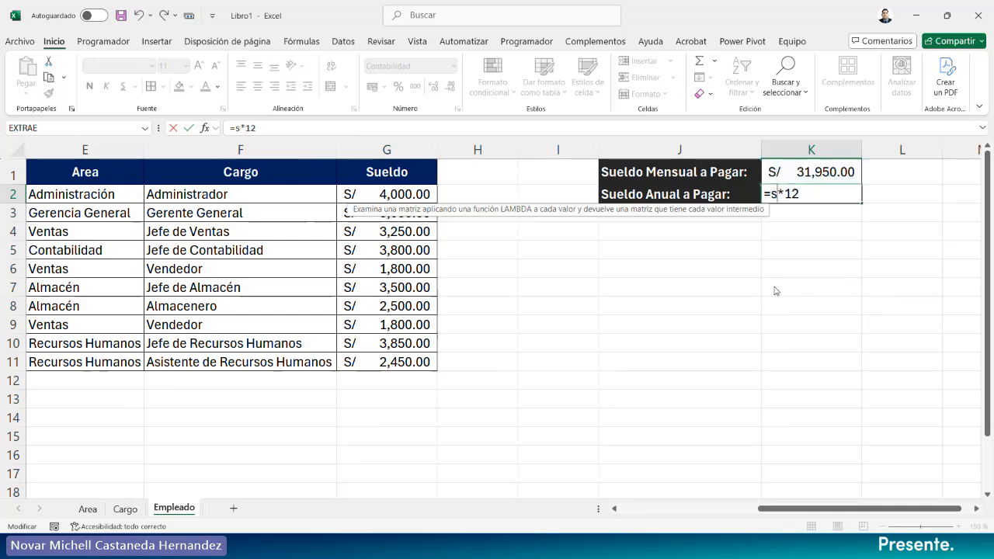
{"action": "left_click_drag", "start_coordinate": [419, 195], "coordinate": [404, 358]}
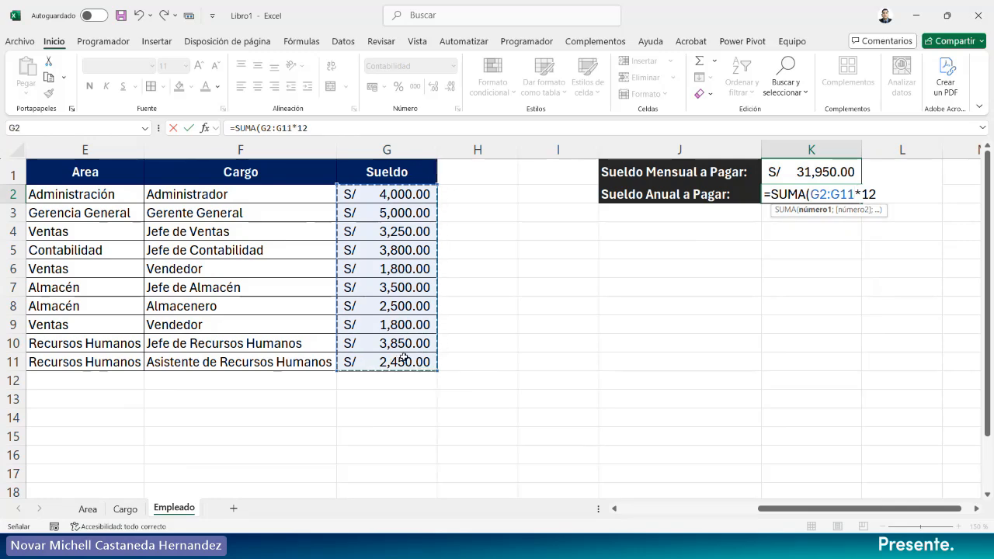
{"action": "key", "text": "F4"}
{"action": "type", "text": ")"}
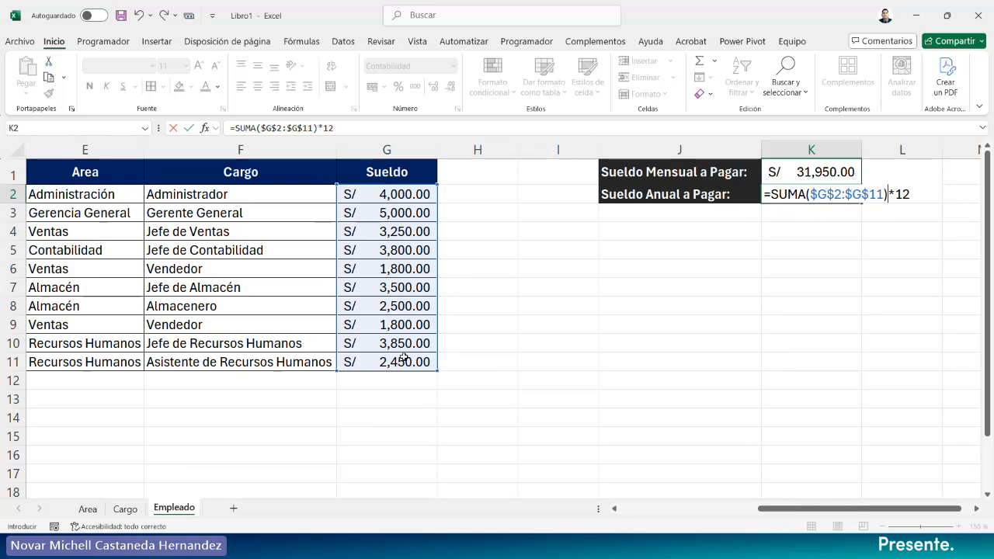
{"action": "key", "text": "Return"}
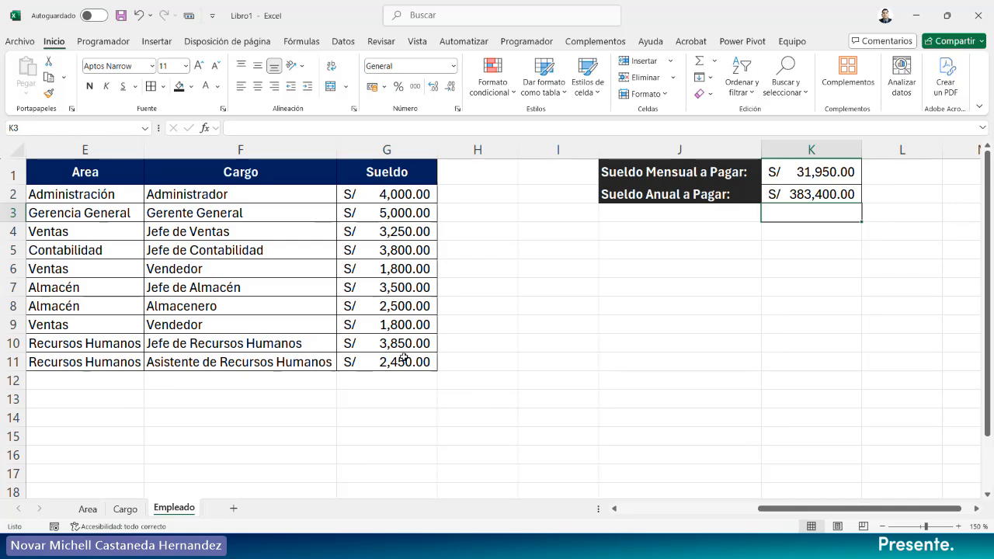
Review the annual salary formula in K2 and the range it refers to, leaving it as it is.
{"action": "left_click", "coordinate": [800, 196]}
{"action": "double_click", "coordinate": [802, 194]}
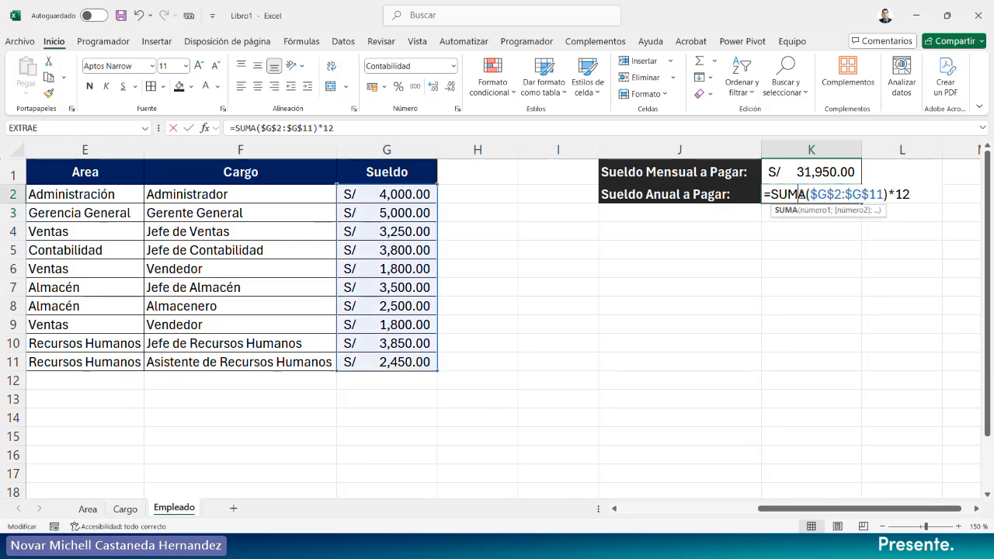
{"action": "left_click", "coordinate": [926, 194]}
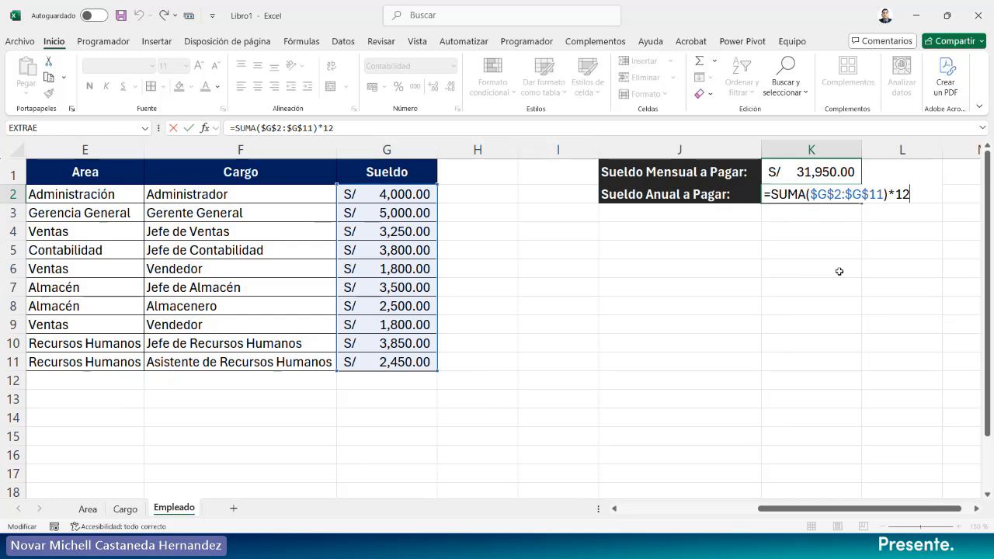
{"action": "key", "text": "Return"}
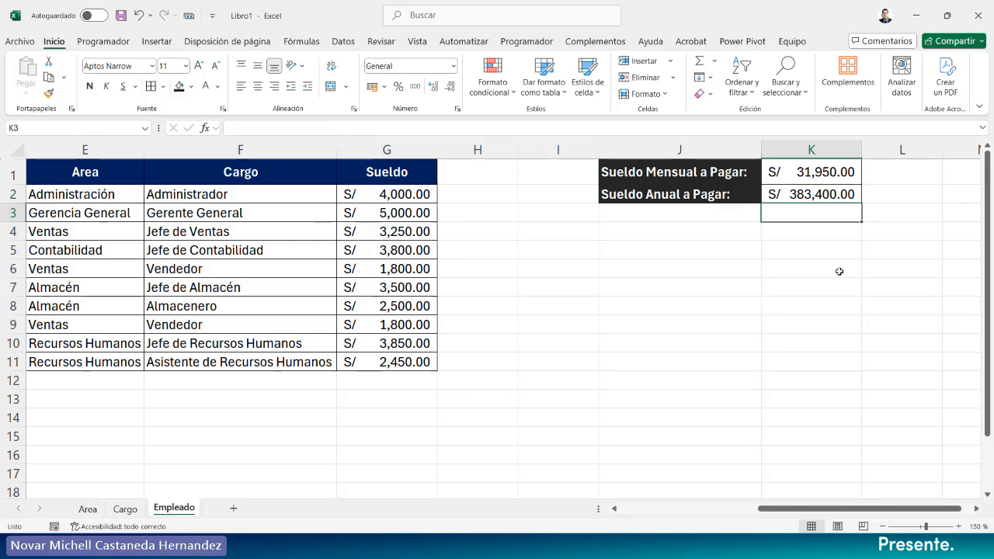
Enter the label Gratificación Anual: in J3, below the annual salary label.
{"action": "left_click", "coordinate": [735, 218]}
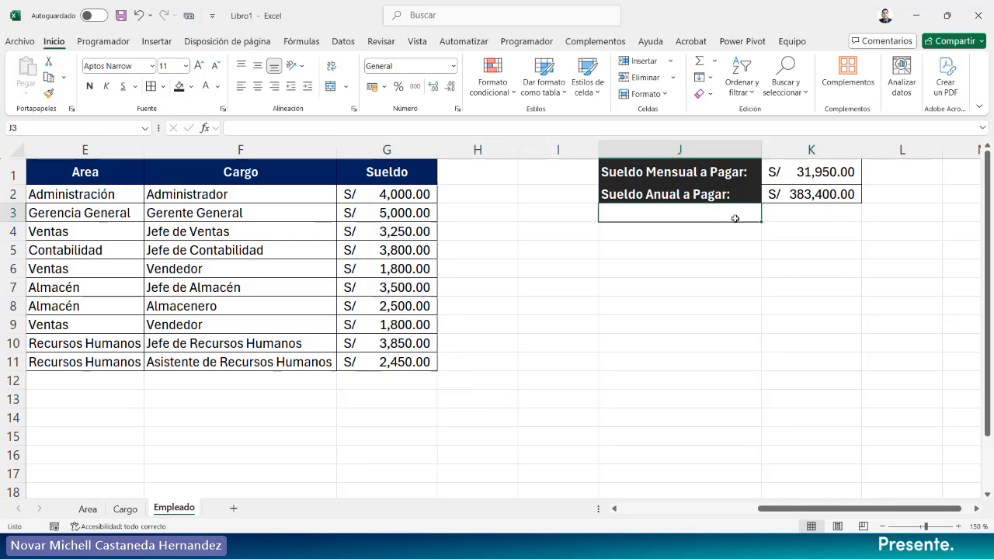
{"action": "type", "text": "Gar"}
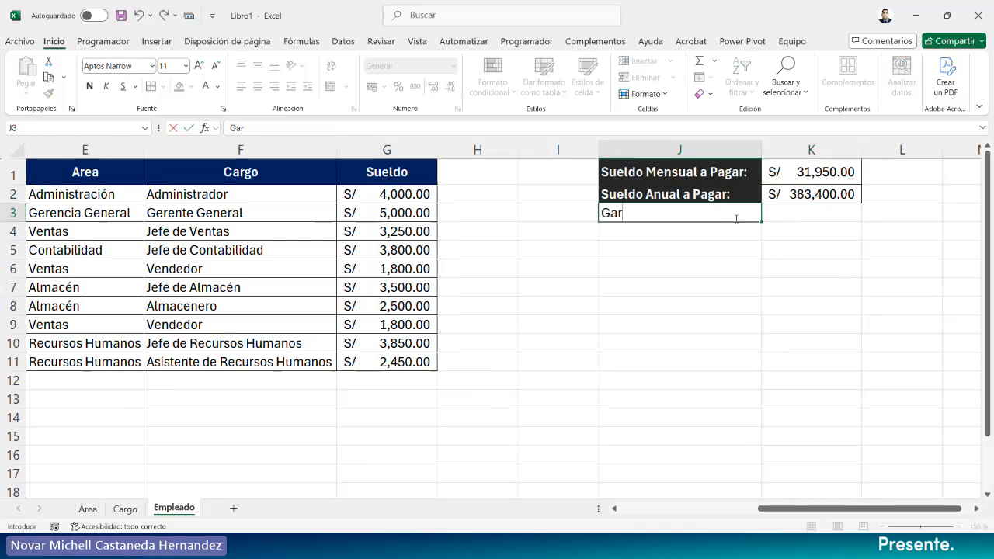
{"action": "type", "text": "atif"}
{"action": "key", "text": "BackSpace"}
{"action": "key", "text": "BackSpace"}
{"action": "key", "text": "BackSpace"}
{"action": "key", "text": "BackSpace"}
{"action": "key", "text": "BackSpace"}
{"action": "key", "text": "BackSpace"}
{"action": "type", "text": "ratificaci"}
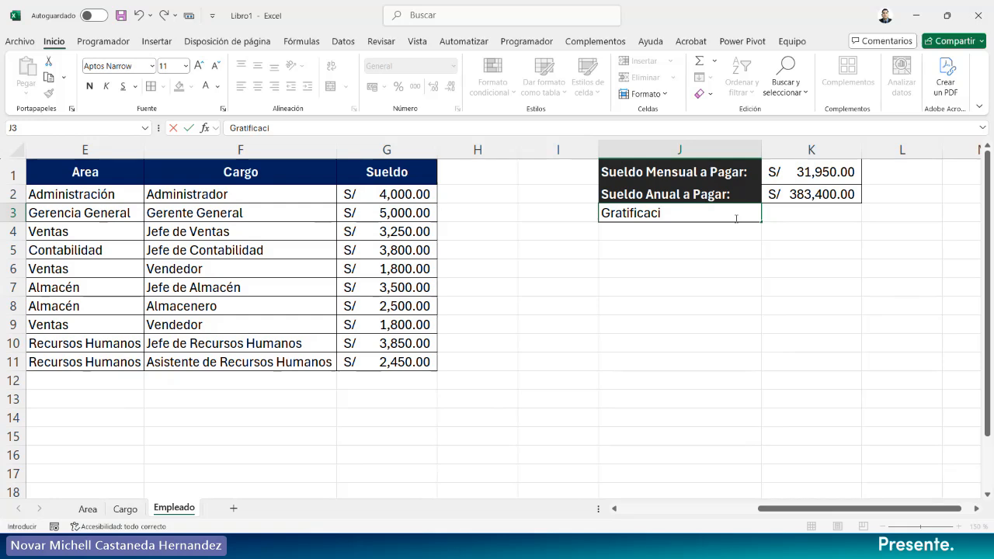
{"action": "type", "text": "ón Aniual:"}
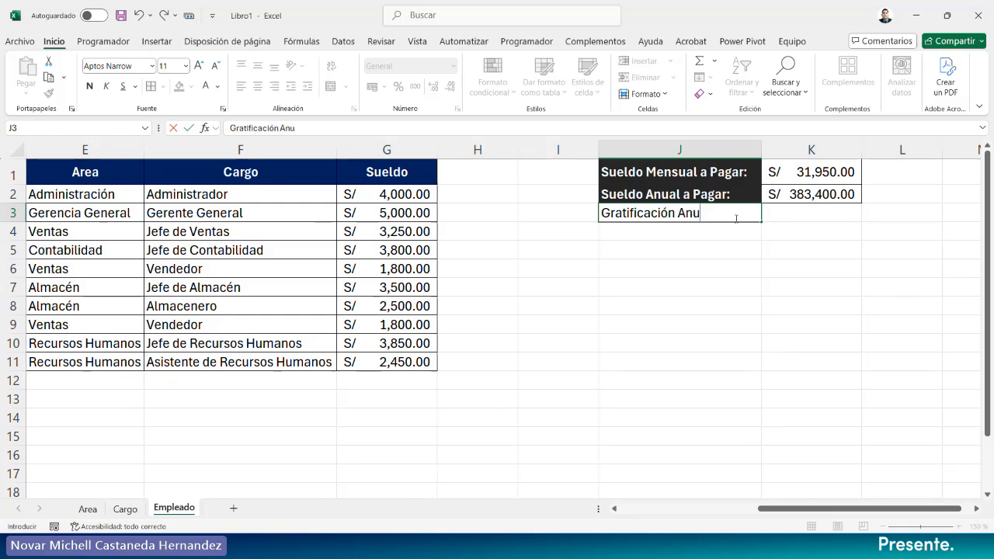
{"action": "key", "text": "Return"}
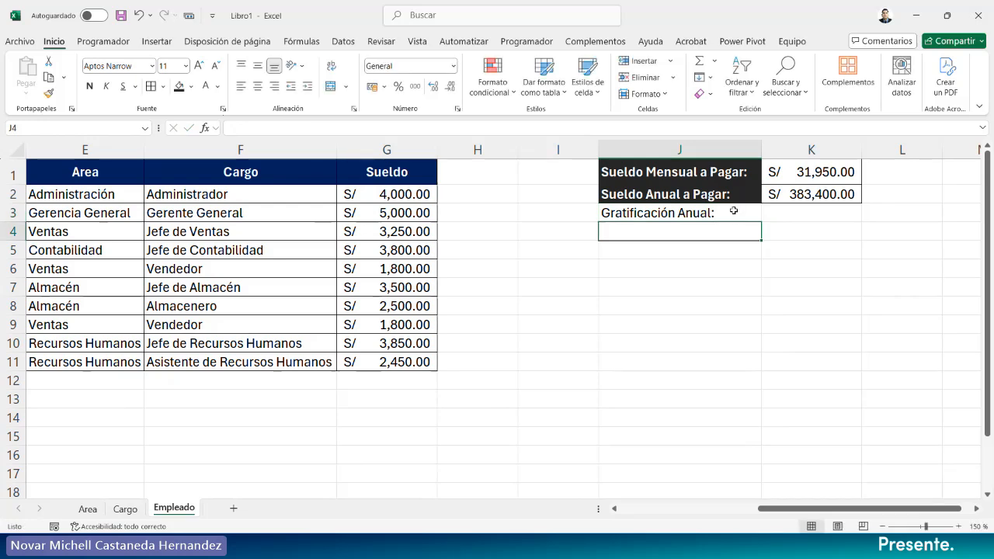
Copy the formatting of the J2 label onto the Gratificación Anual: label in J3.
{"action": "left_click", "coordinate": [730, 196]}
{"action": "left_click", "coordinate": [48, 94]}
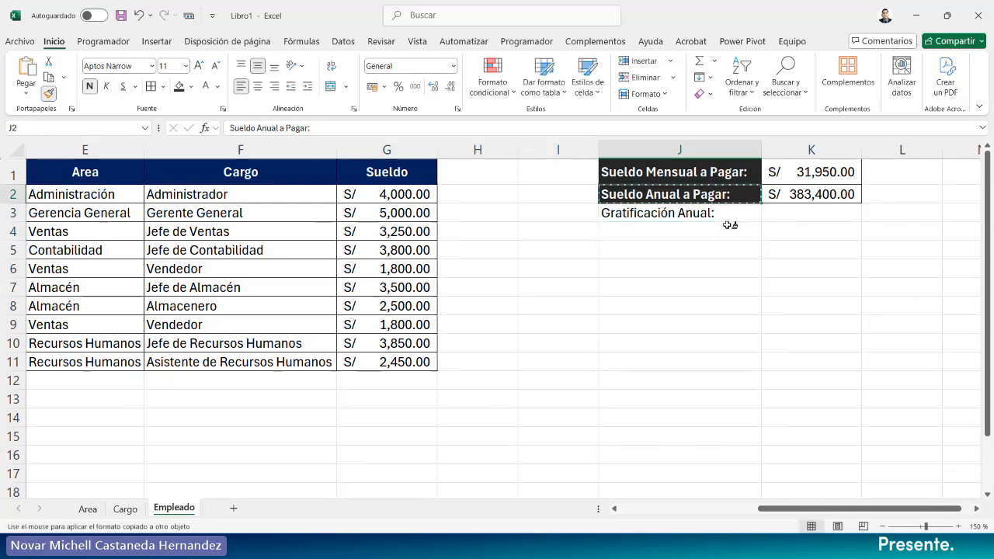
{"action": "left_click", "coordinate": [732, 212]}
Calculate the annual bonus in K3 as two monthly salary totals with the formula =K1*2.
{"action": "left_click", "coordinate": [811, 218]}
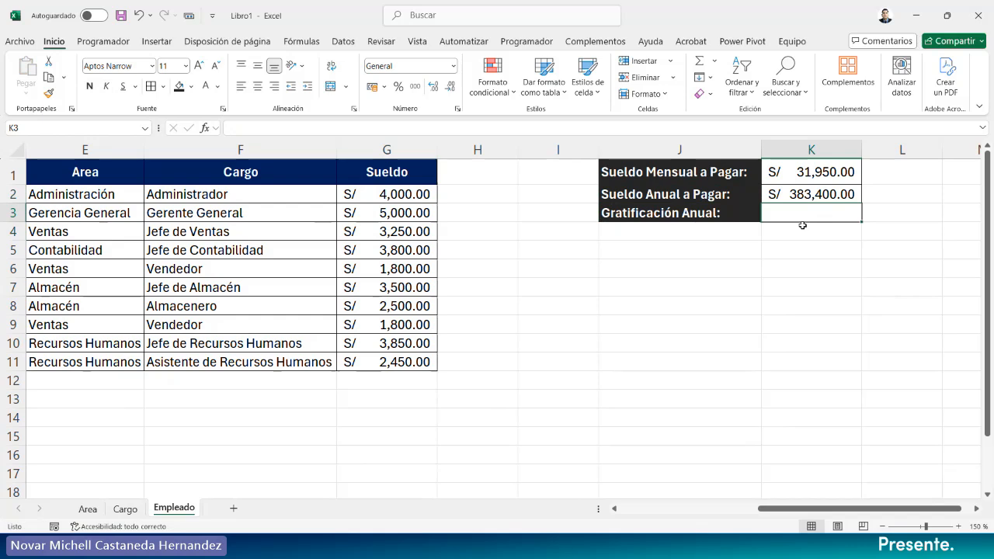
{"action": "type", "text": "="}
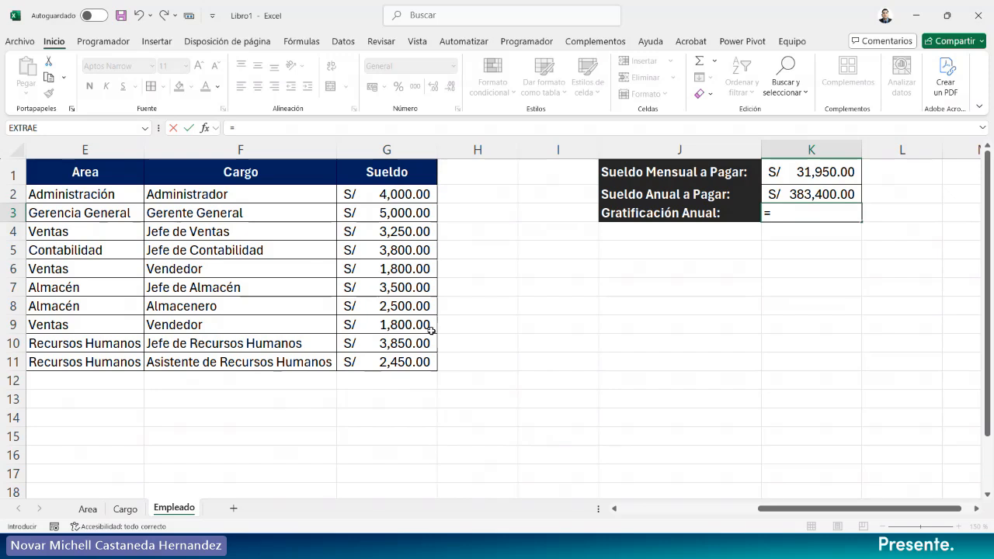
{"action": "left_click", "coordinate": [798, 172]}
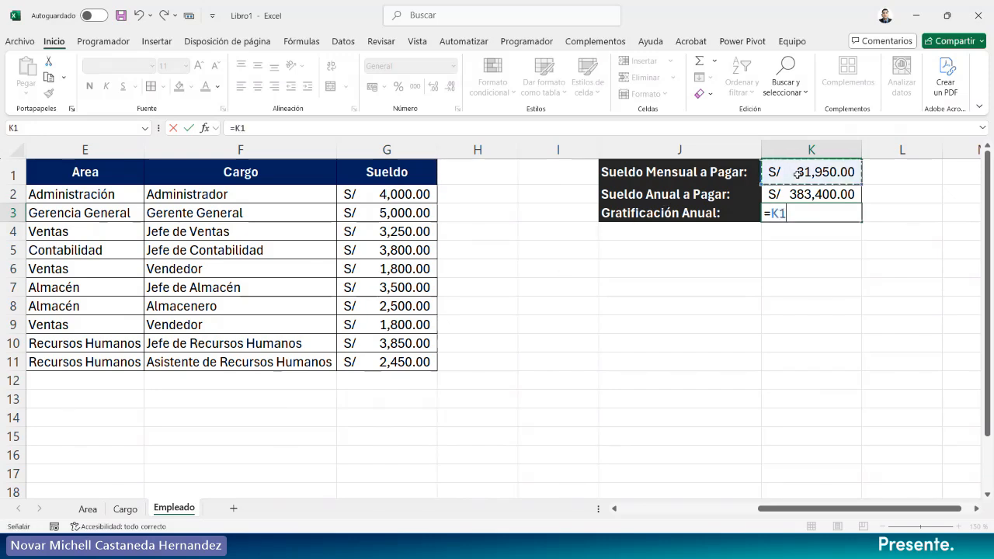
{"action": "type", "text": "*2"}
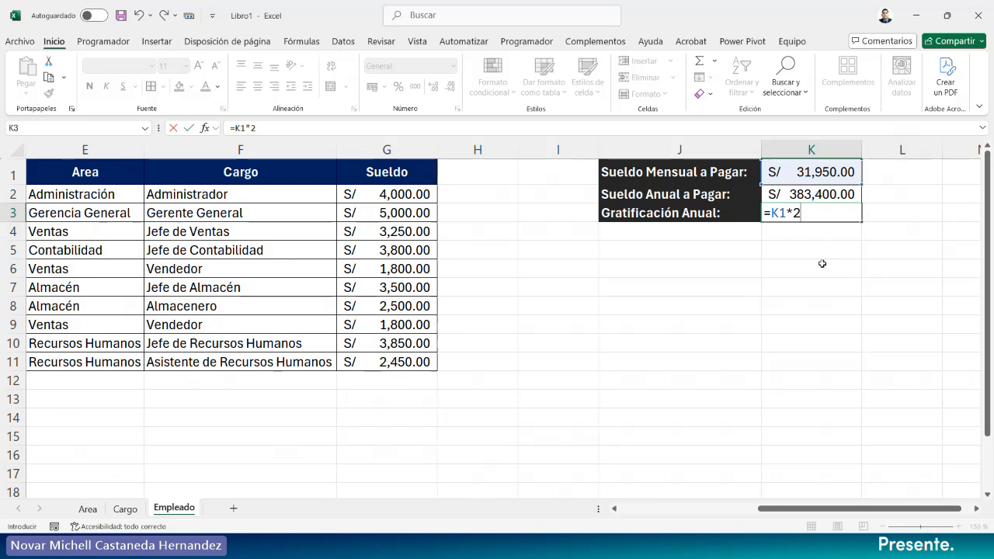
{"action": "key", "text": "Return"}
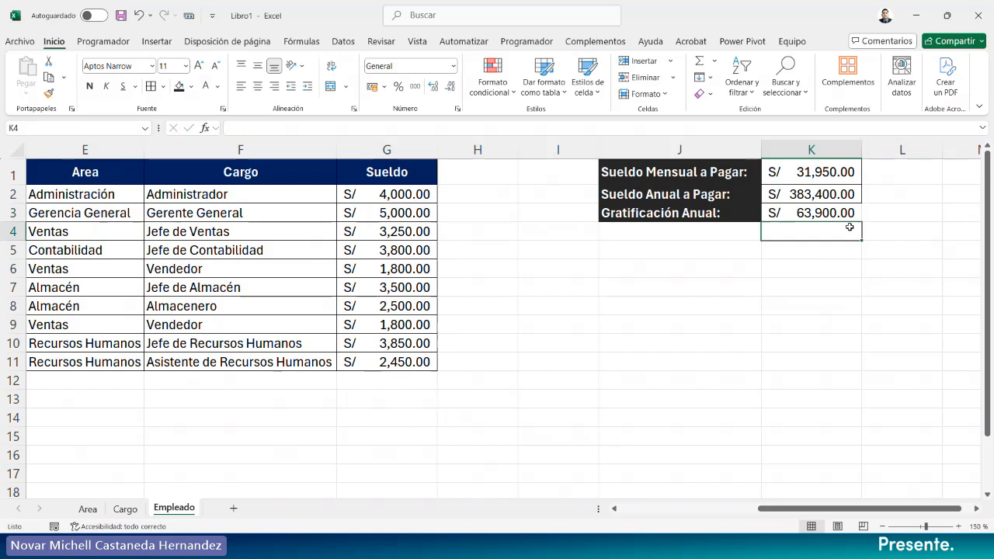
{"action": "left_click", "coordinate": [848, 216]}
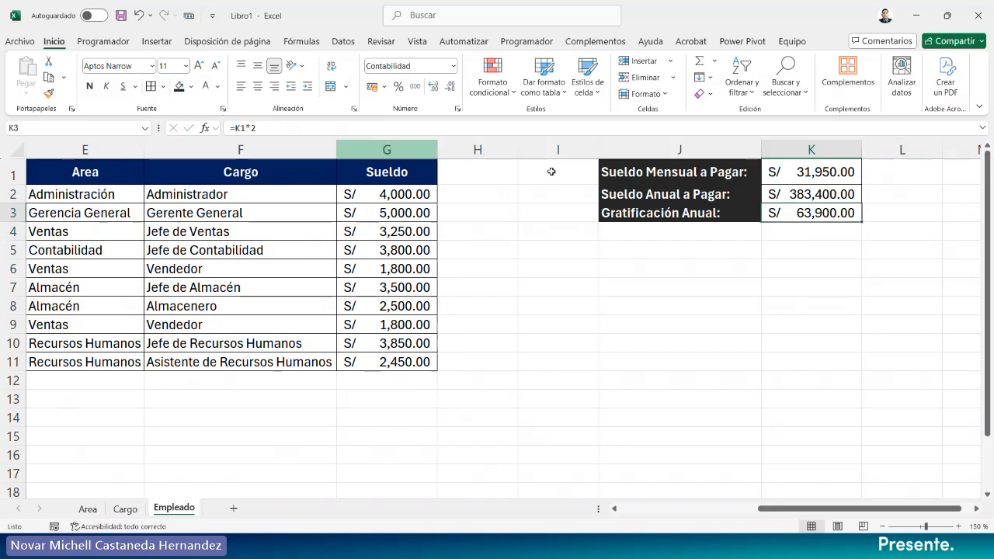
{"action": "left_click", "coordinate": [818, 239]}
{"action": "left_click", "coordinate": [827, 213]}
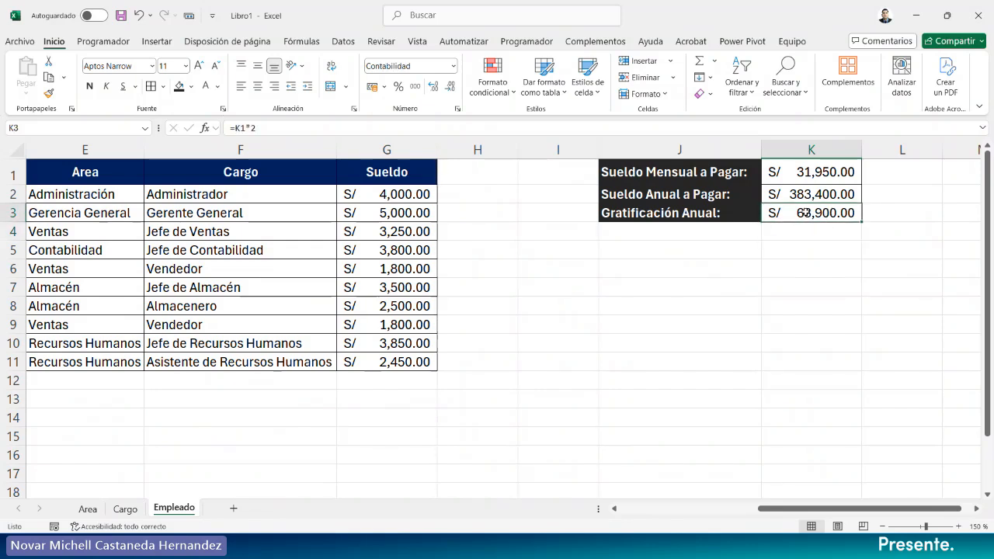
Enter the label Sueldo Anual a Pagar + Gratificaciones: in J4 and fit column J to its text.
{"action": "left_click", "coordinate": [744, 233]}
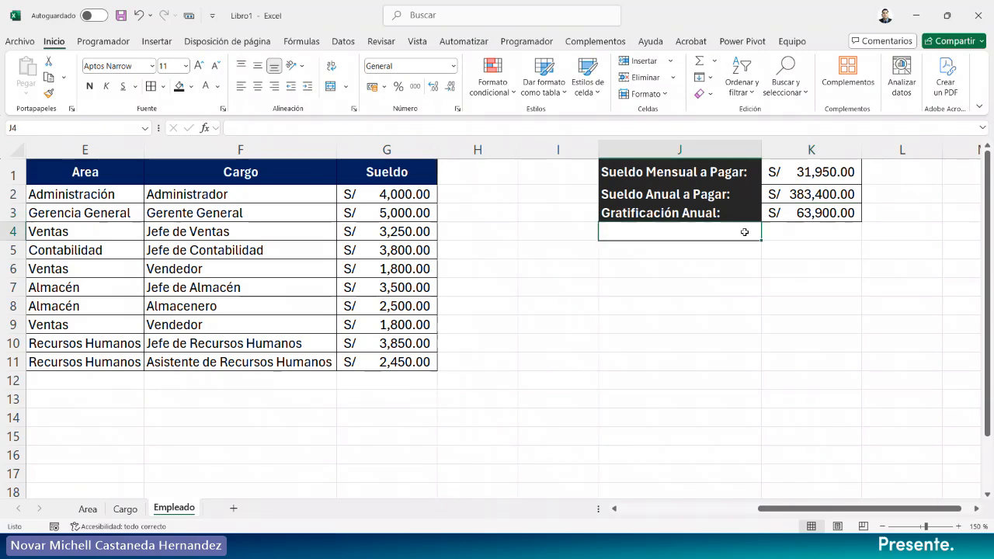
{"action": "type", "text": "sueldo a"}
{"action": "key", "text": "BackSpace"}
{"action": "key", "text": "BackSpace"}
{"action": "key", "text": "BackSpace"}
{"action": "key", "text": "BackSpace"}
{"action": "key", "text": "BackSpace"}
{"action": "key", "text": "BackSpace"}
{"action": "key", "text": "BackSpace"}
{"action": "key", "text": "BackSpace"}
{"action": "key", "text": "BackSpace"}
{"action": "type", "text": "Sueld"}
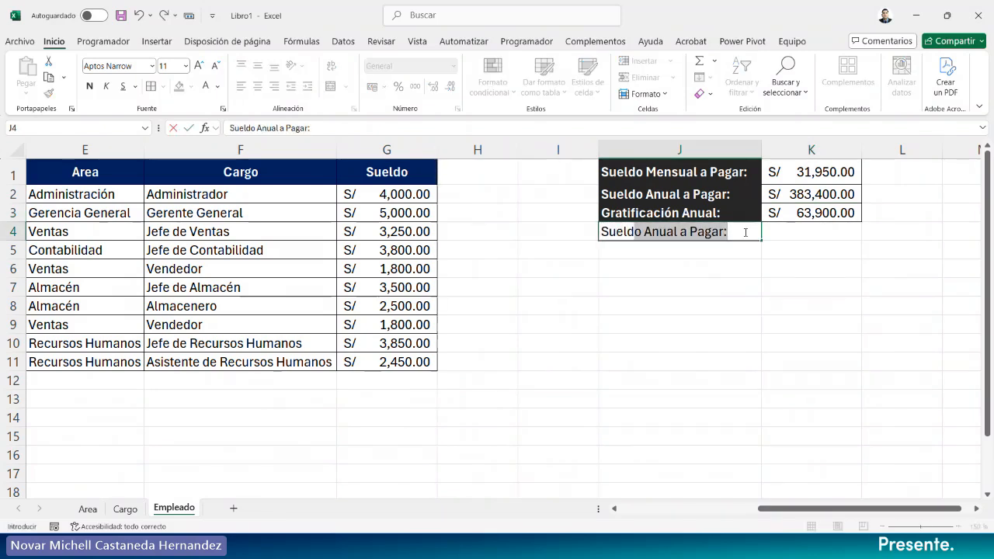
{"action": "double_click", "coordinate": [701, 233]}
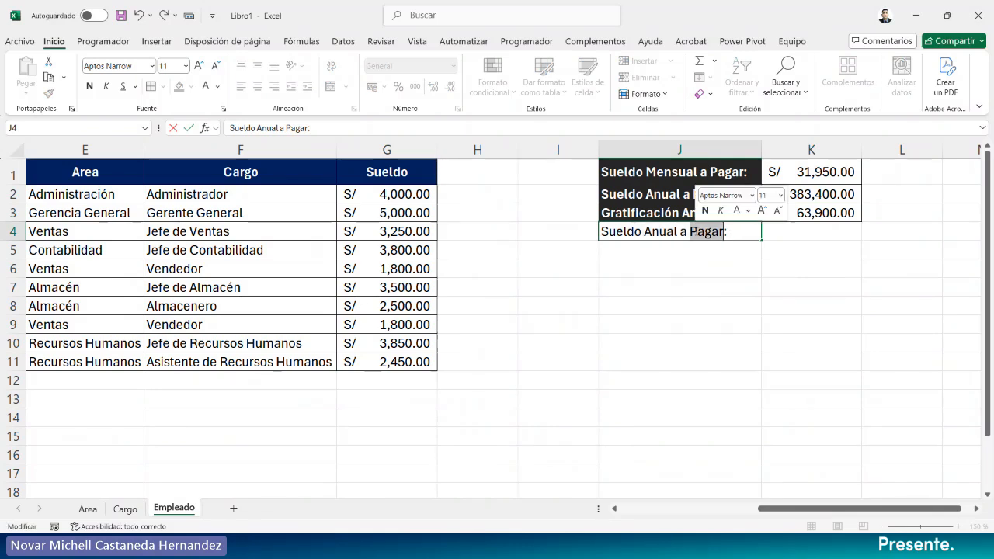
{"action": "key", "text": "BackSpace"}
{"action": "key", "text": "BackSpace"}
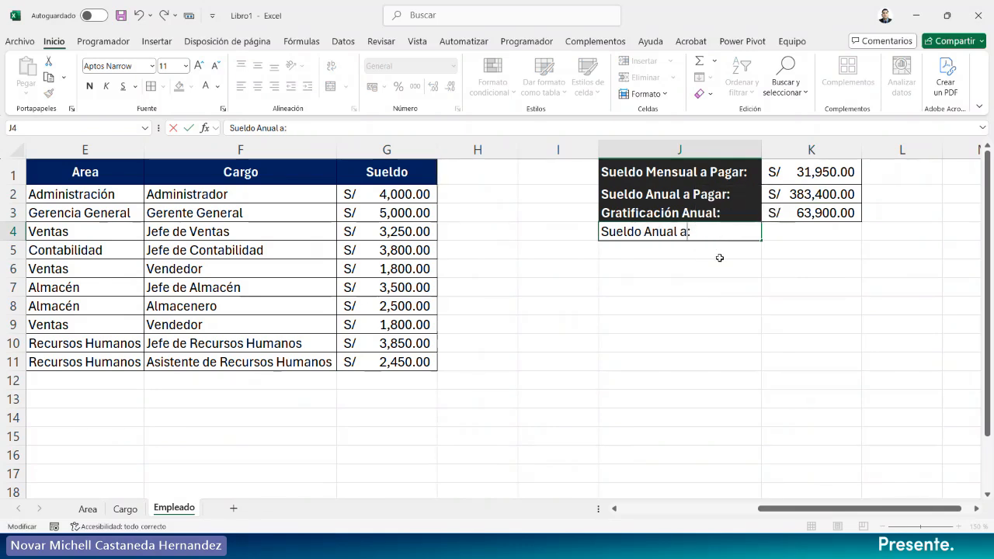
{"action": "type", "text": "Pagar + Gratificaciones"}
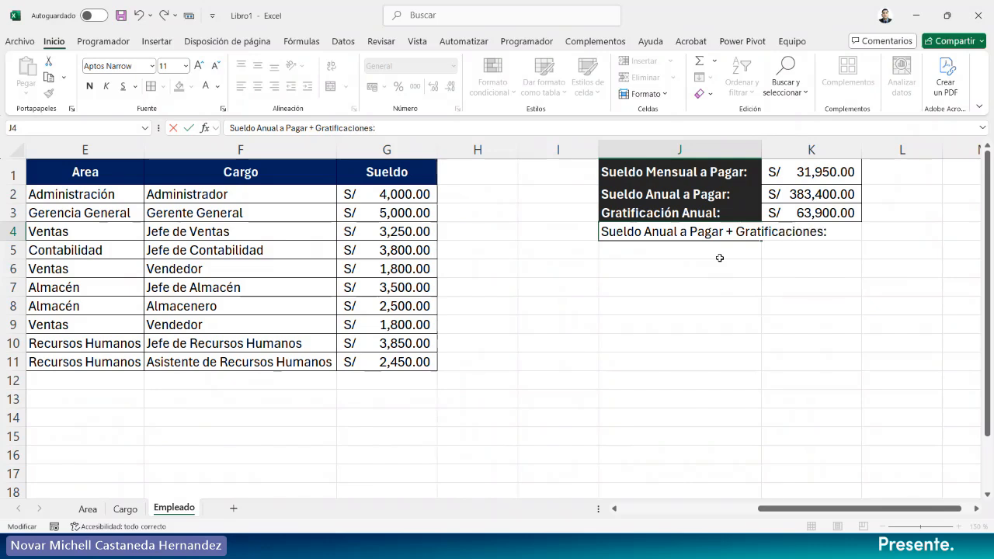
{"action": "key", "text": "Return"}
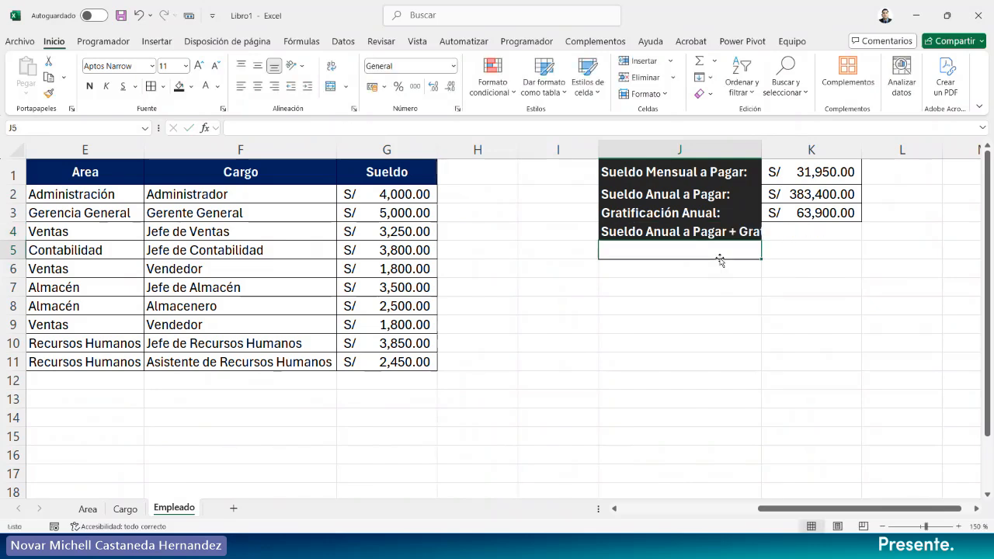
{"action": "double_click", "coordinate": [764, 143]}
Add the annual salary and the annual bonus in K4 with the formula =SUMA(K2;K3).
{"action": "left_click", "coordinate": [871, 229]}
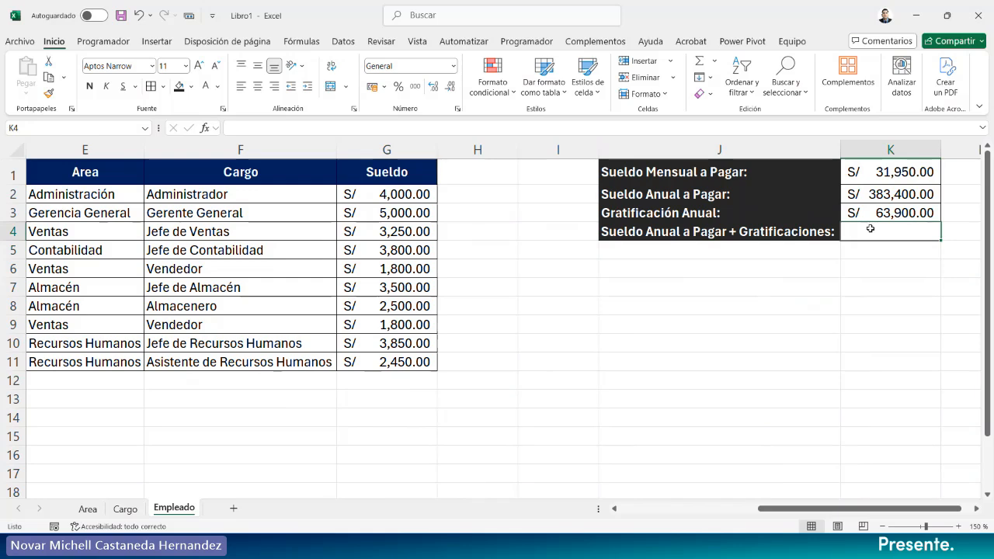
{"action": "type", "text": "=sum"}
{"action": "key", "text": "Tab"}
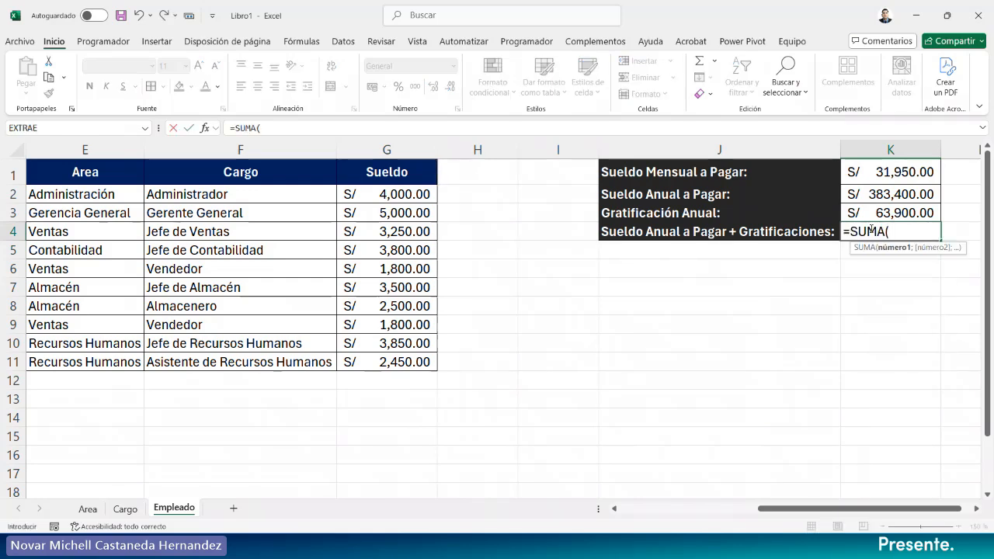
{"action": "left_click", "coordinate": [874, 199]}
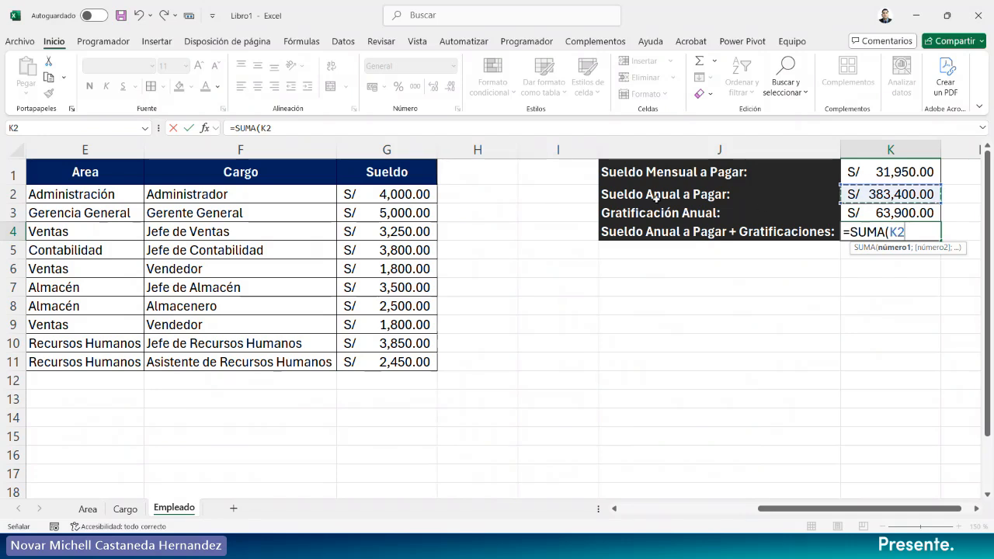
{"action": "type", "text": ";"}
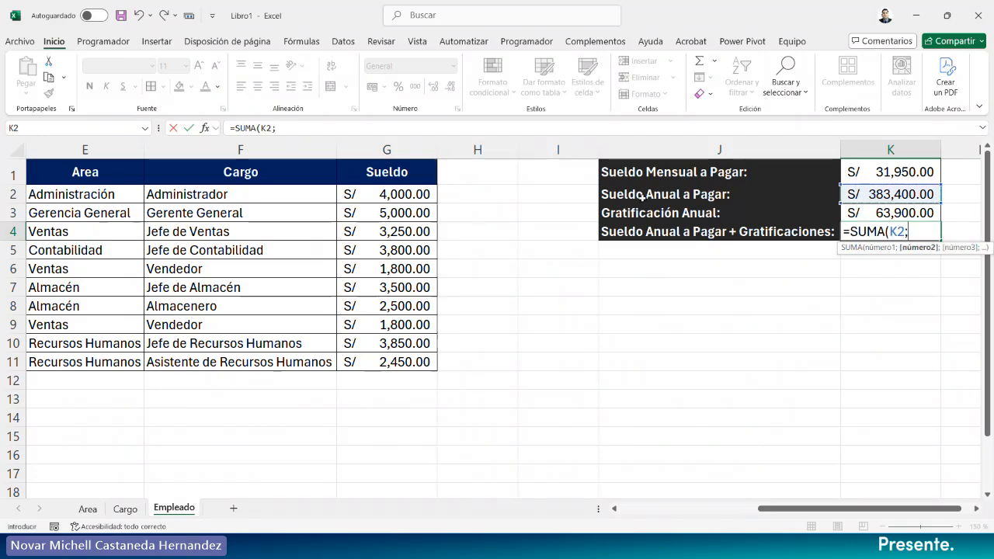
{"action": "left_click", "coordinate": [870, 212]}
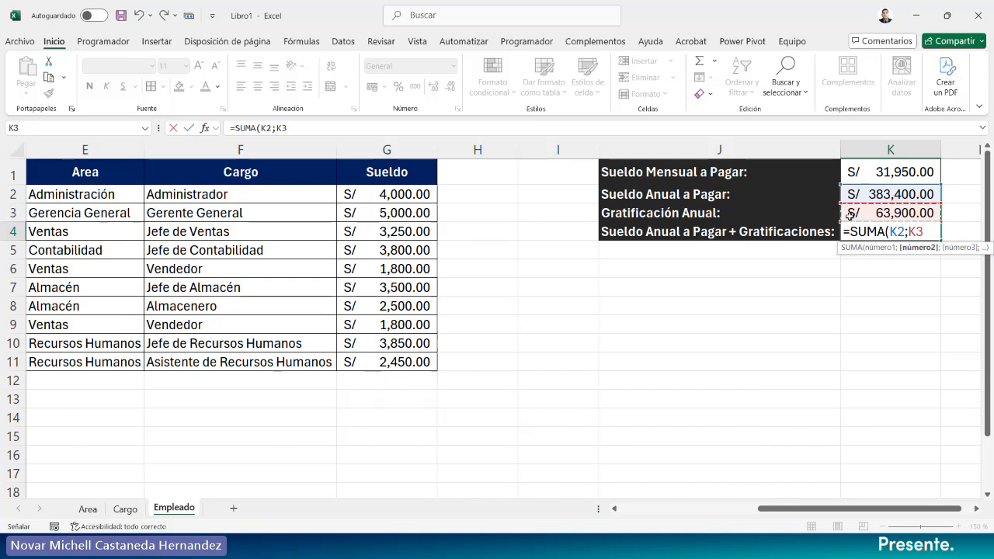
{"action": "type", "text": ")"}
{"action": "key", "text": "Return"}
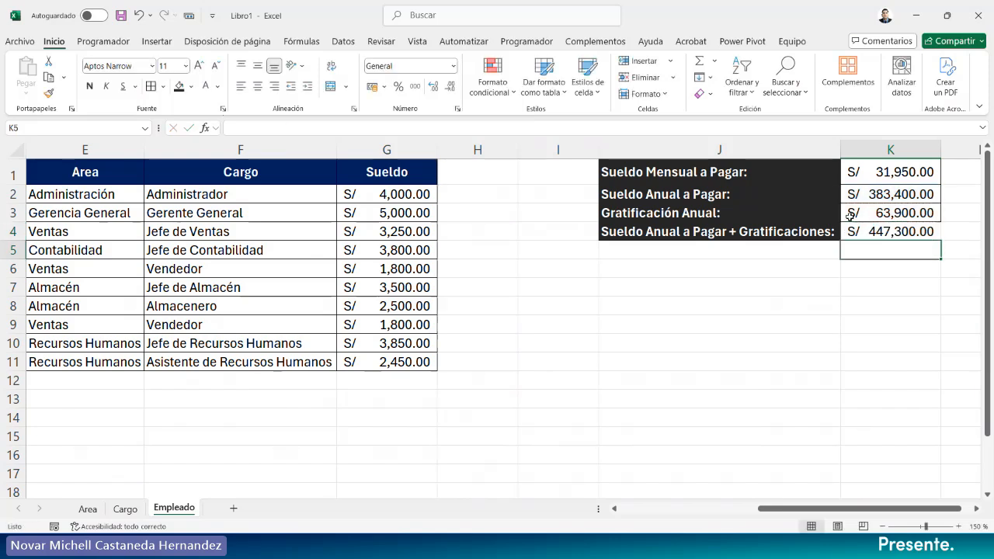
{"action": "left_click", "coordinate": [874, 230]}
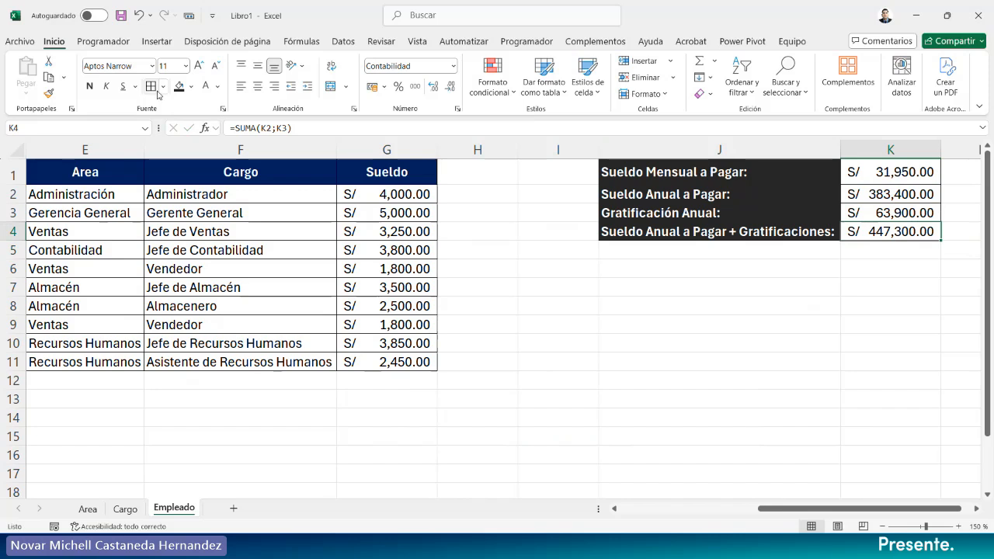
Review the formulas behind the monthly salary, annual salary, annual bonus and combined total in K1:K4.
{"action": "left_click", "coordinate": [934, 284]}
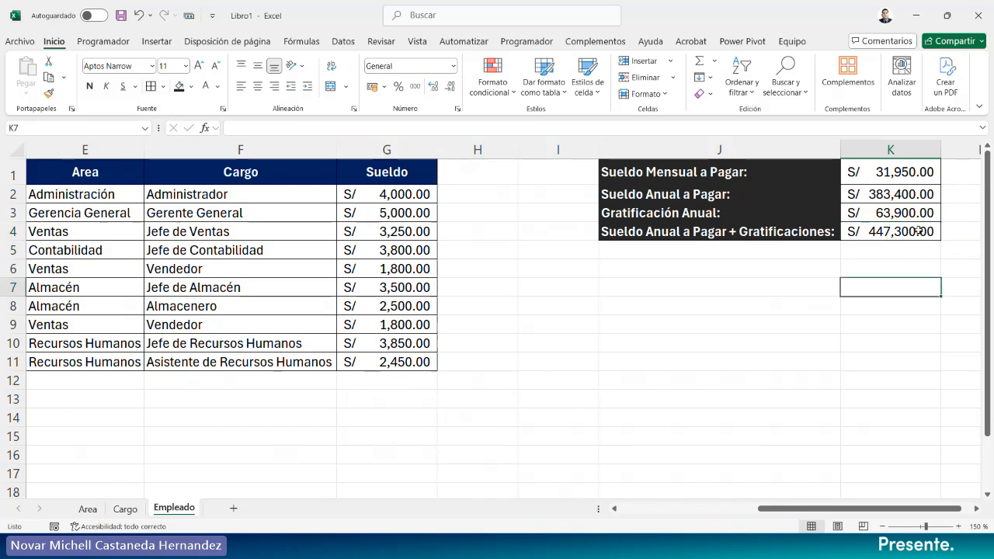
{"action": "left_click", "coordinate": [919, 232]}
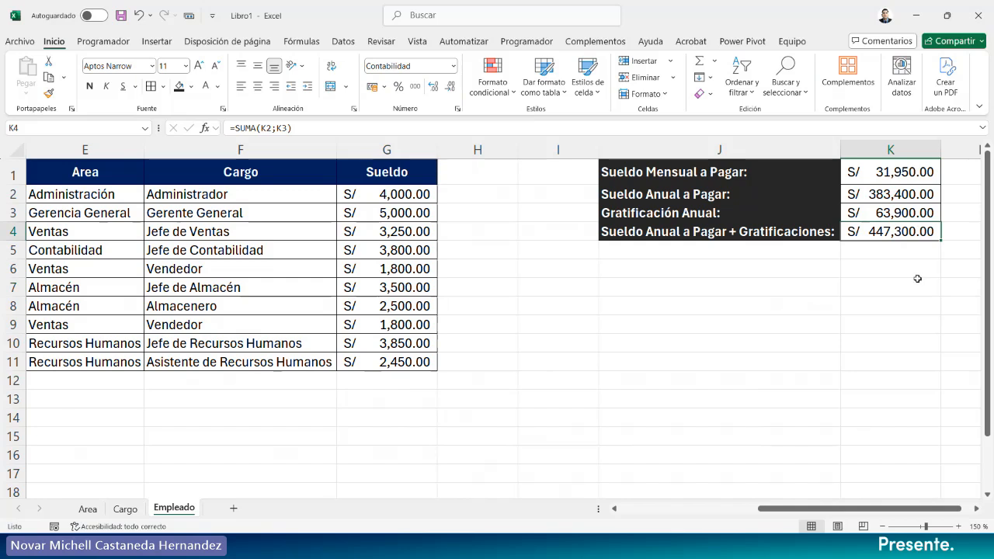
{"action": "double_click", "coordinate": [894, 174]}
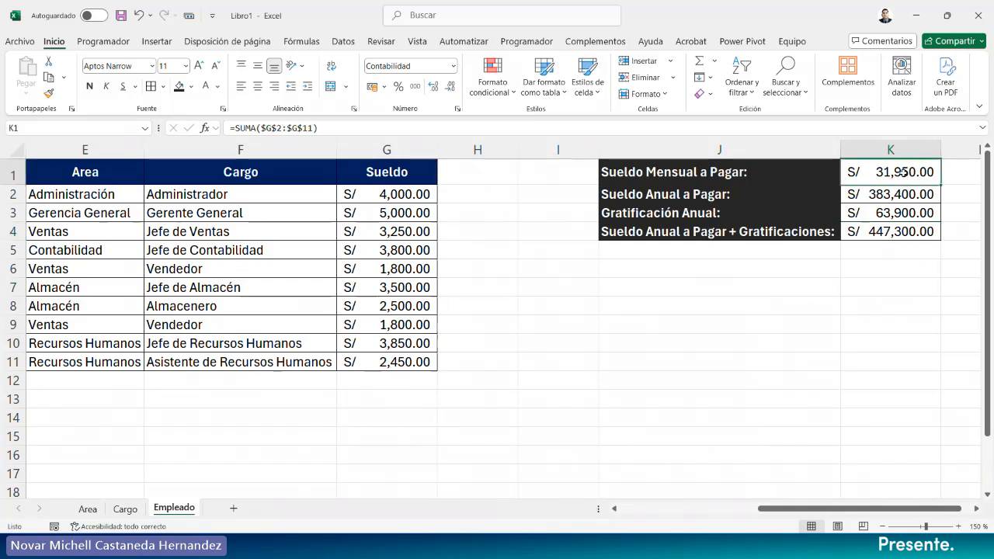
{"action": "key", "text": "Return"}
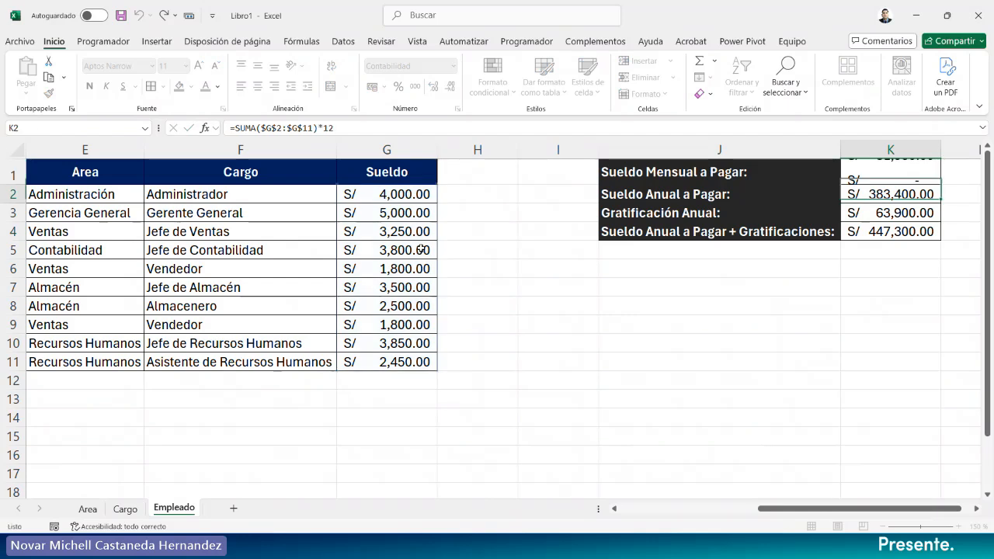
{"action": "double_click", "coordinate": [880, 199]}
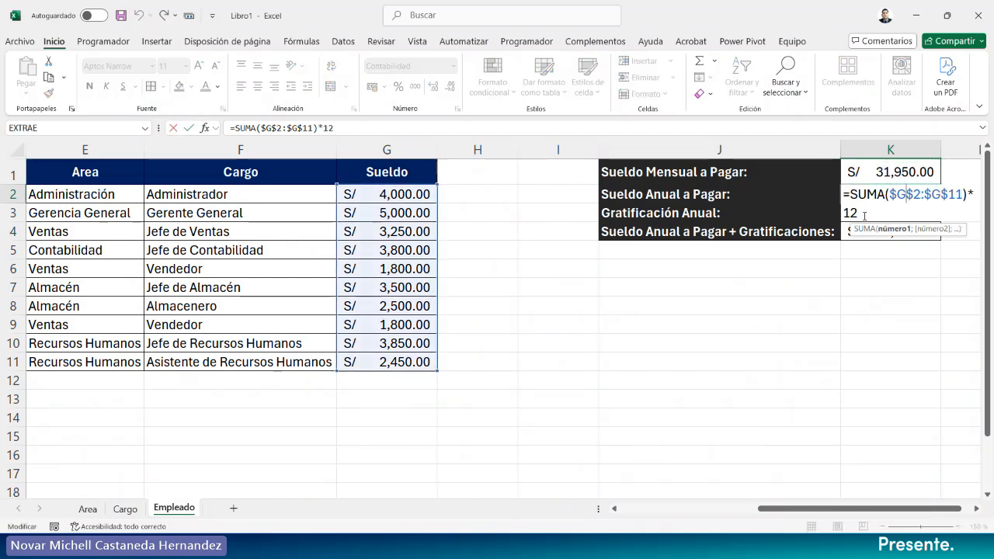
{"action": "left_click", "coordinate": [976, 509]}
{"action": "key", "text": "Return"}
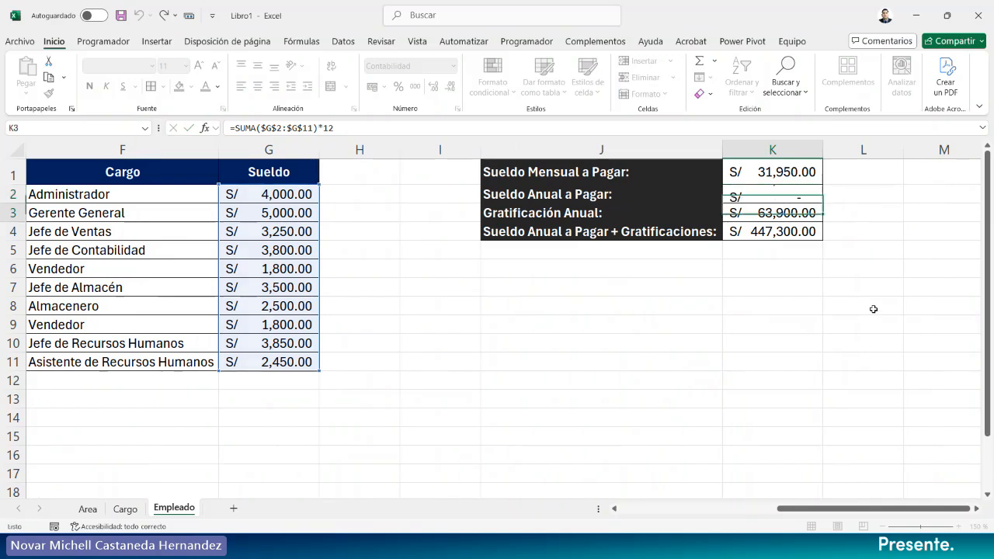
{"action": "double_click", "coordinate": [812, 215]}
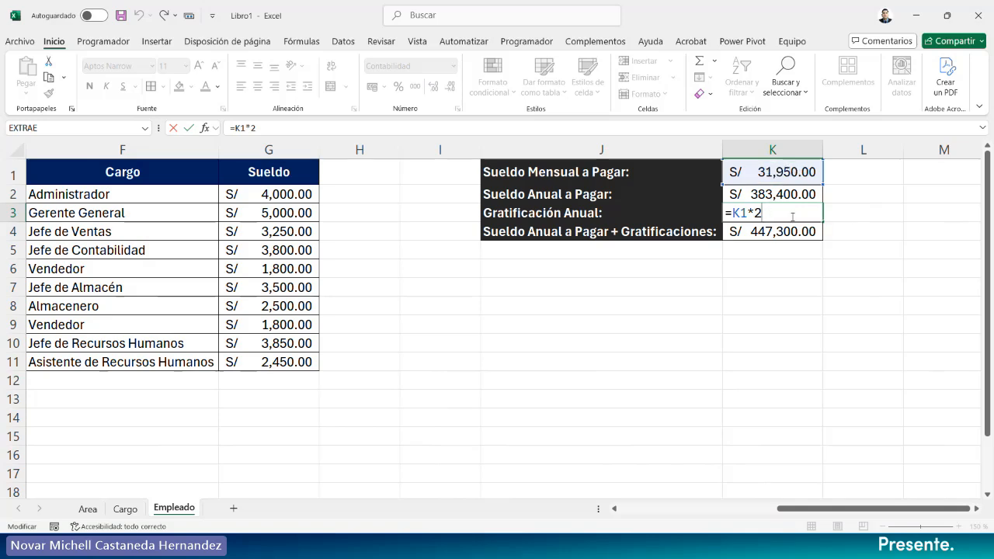
{"action": "key", "text": "Return"}
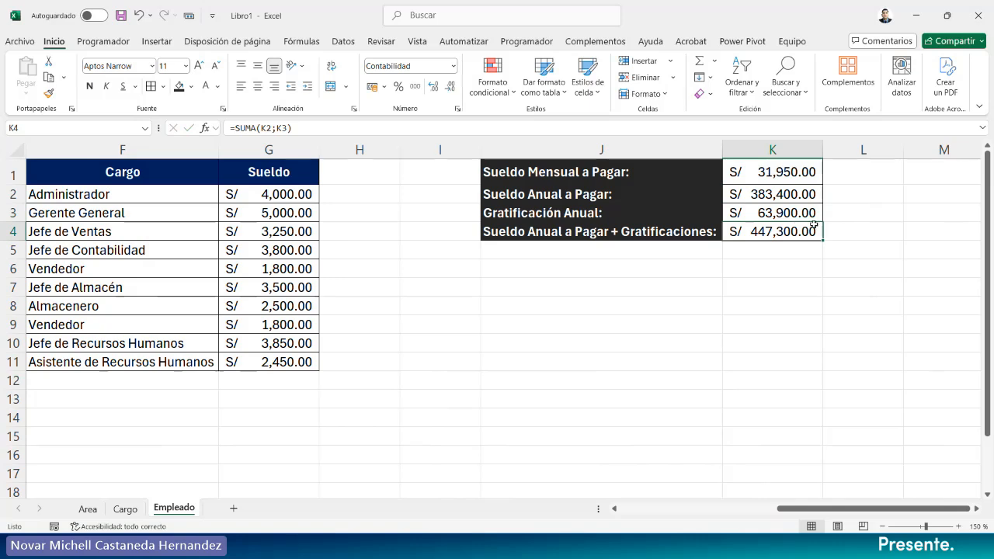
{"action": "double_click", "coordinate": [814, 231]}
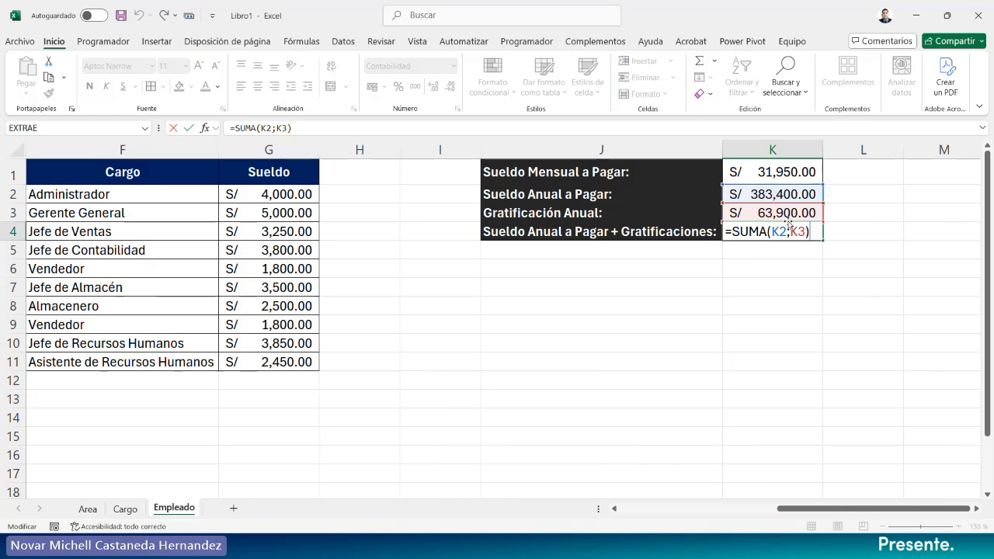
{"action": "key", "text": "Return"}
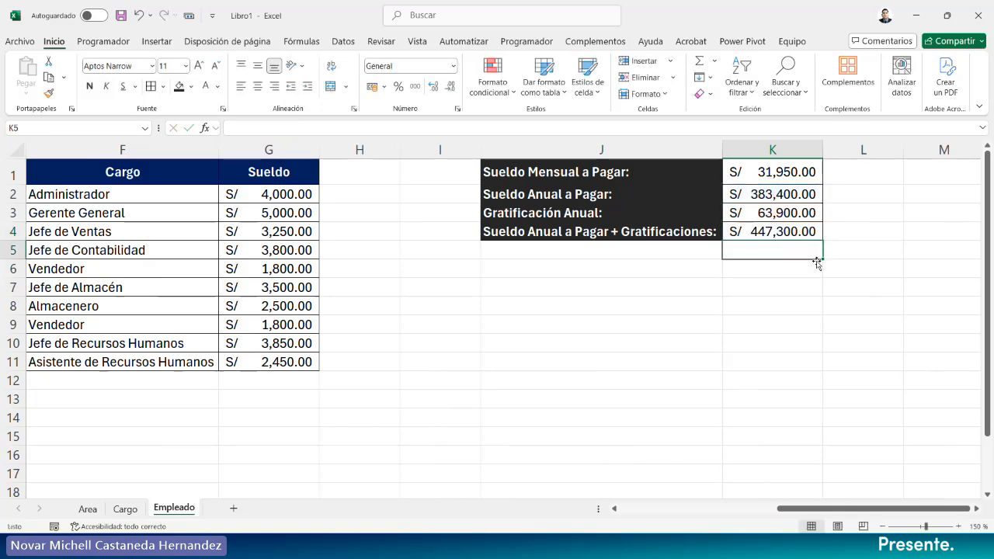
{"action": "left_click", "coordinate": [784, 230]}
Enter the column header Sueldo Total in K6 below the salary summary.
{"action": "left_click_drag", "start_coordinate": [916, 510], "coordinate": [889, 515]}
{"action": "left_click", "coordinate": [680, 273]}
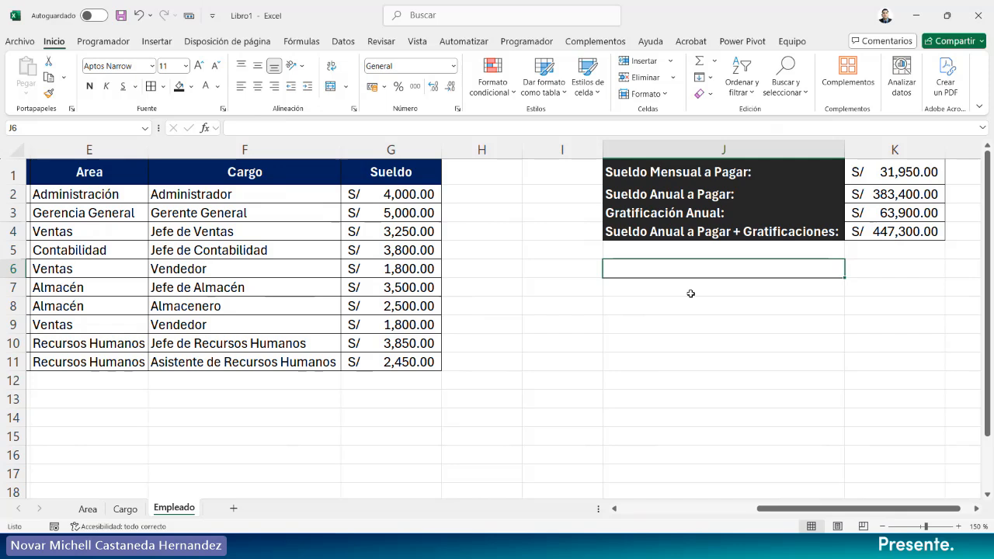
{"action": "key", "text": "Right"}
{"action": "type", "text": "Sueldo"}
{"action": "key", "text": "Return"}
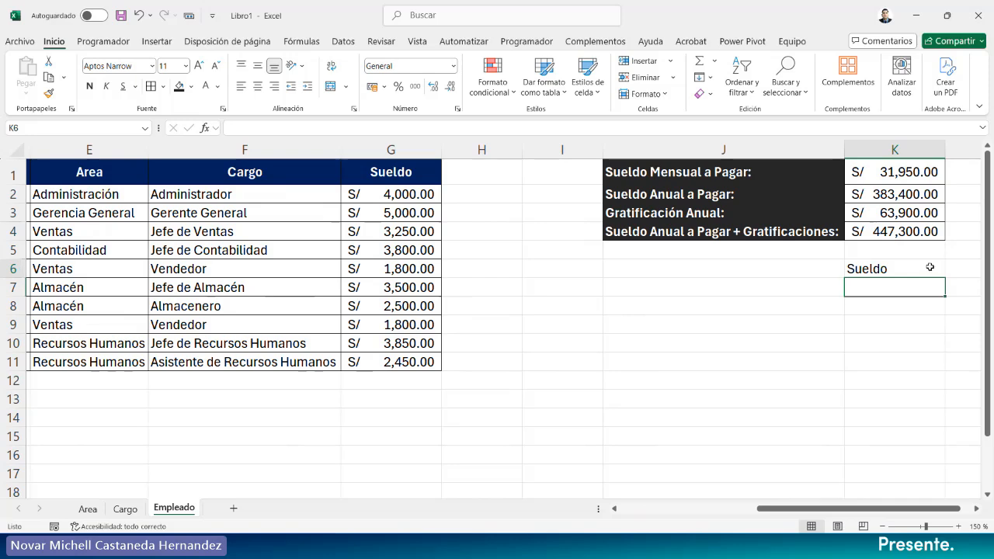
{"action": "double_click", "coordinate": [932, 268]}
{"action": "type", "text": "Yo"}
{"action": "key", "text": "BackSpace"}
{"action": "key", "text": "BackSpace"}
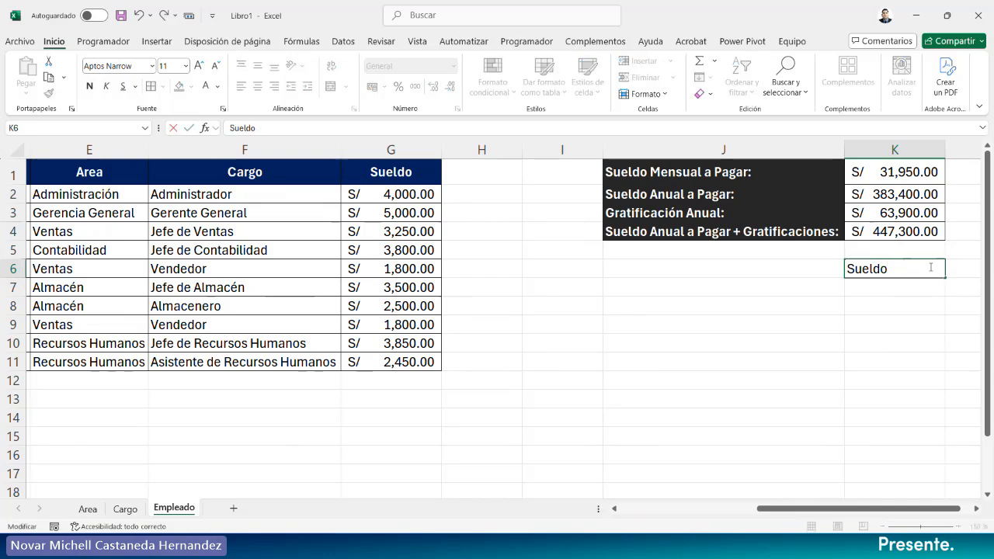
{"action": "type", "text": "Total"}
{"action": "key", "text": "Return"}
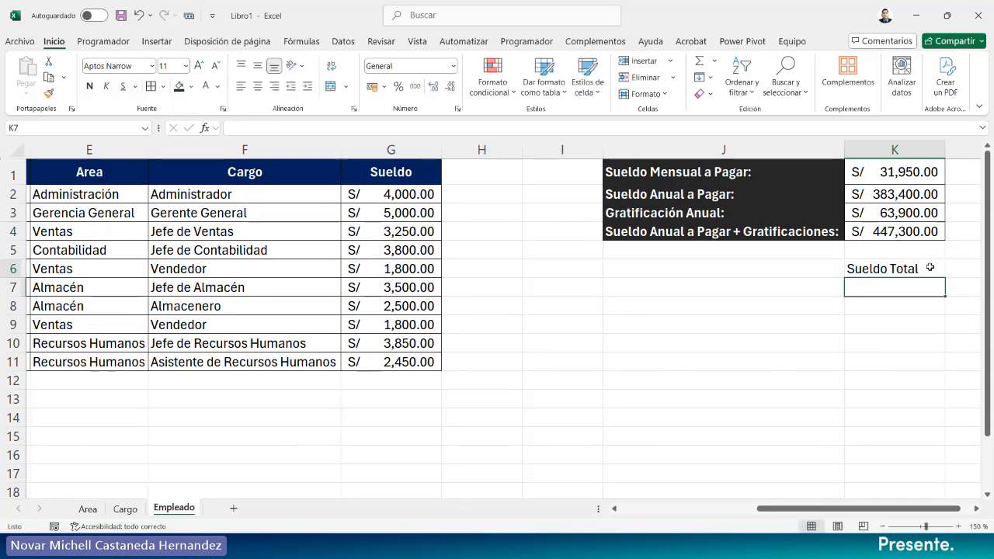
Enter the column header Area in J6 and centre it horizontally.
{"action": "left_click", "coordinate": [730, 268]}
{"action": "type", "text": "Area"}
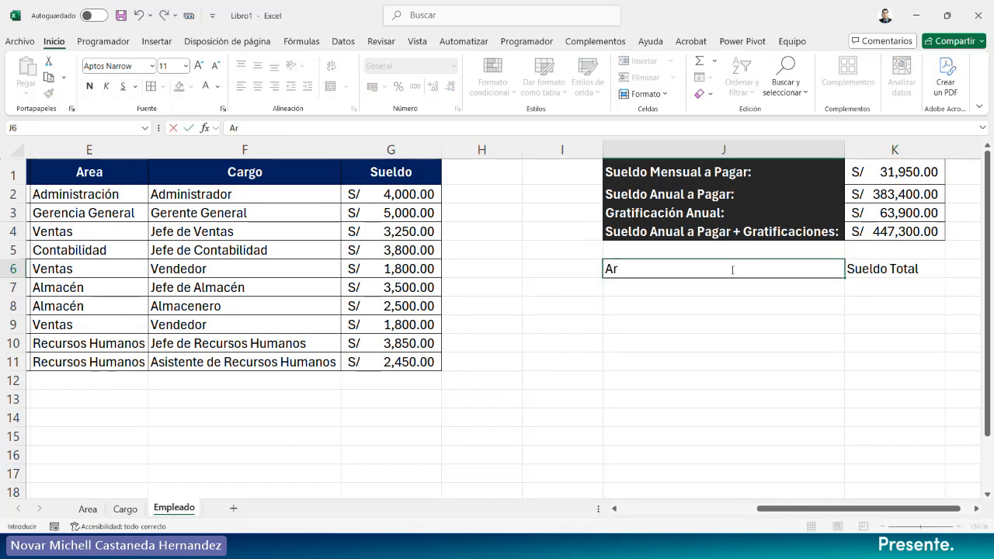
{"action": "key", "text": "Return"}
{"action": "left_click", "coordinate": [731, 269]}
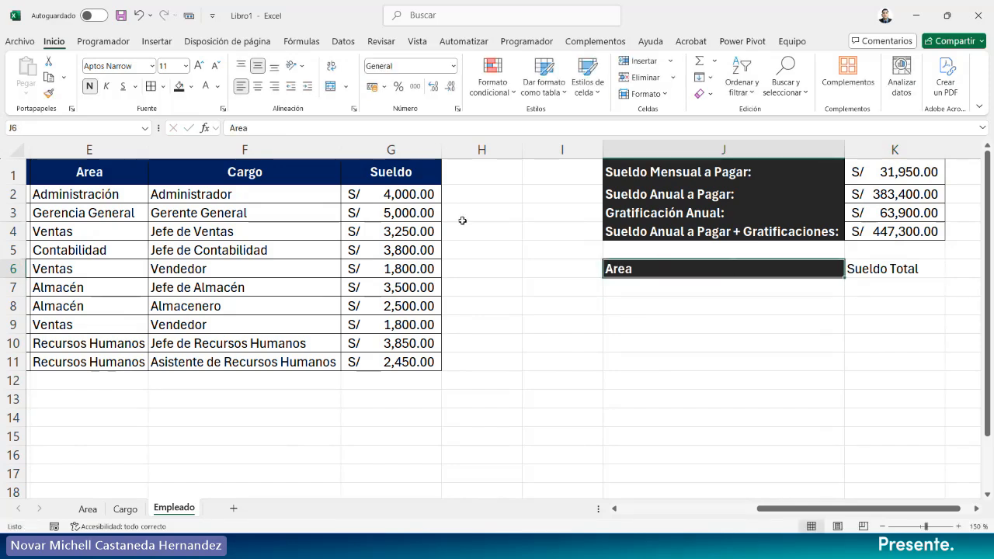
{"action": "left_click", "coordinate": [257, 86]}
Format the Sueldo Total header in K6 with horizontal and vertical centring, black fill, white font and bold.
{"action": "key", "text": "Right"}
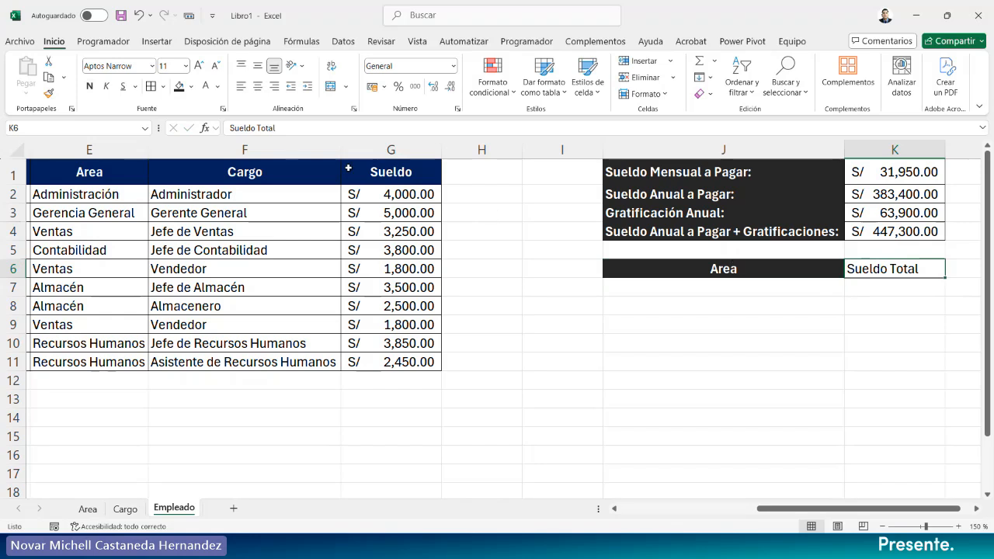
{"action": "left_click", "coordinate": [274, 87]}
{"action": "left_click", "coordinate": [257, 87]}
{"action": "left_click", "coordinate": [258, 65]}
{"action": "left_click", "coordinate": [180, 86]}
{"action": "left_click", "coordinate": [206, 86]}
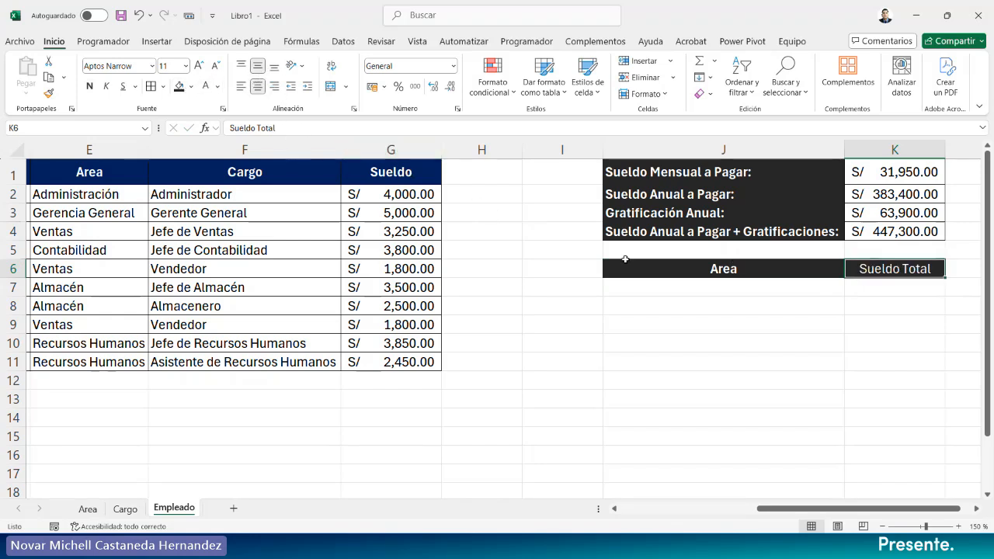
{"action": "left_click", "coordinate": [89, 87]}
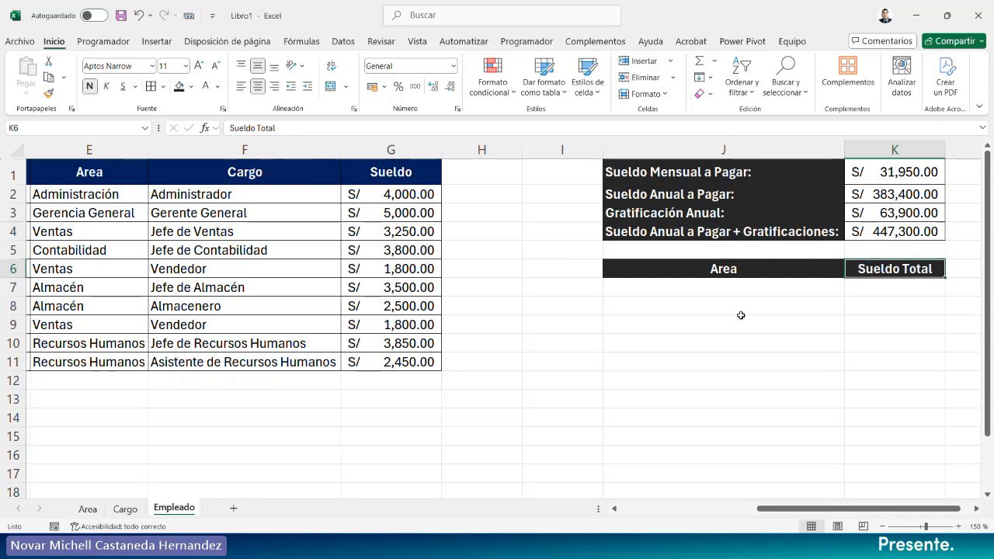
Copy the area names in B2:B7 of the Area sheet for the Area column starting at J7 on Empleado.
{"action": "left_click", "coordinate": [744, 315]}
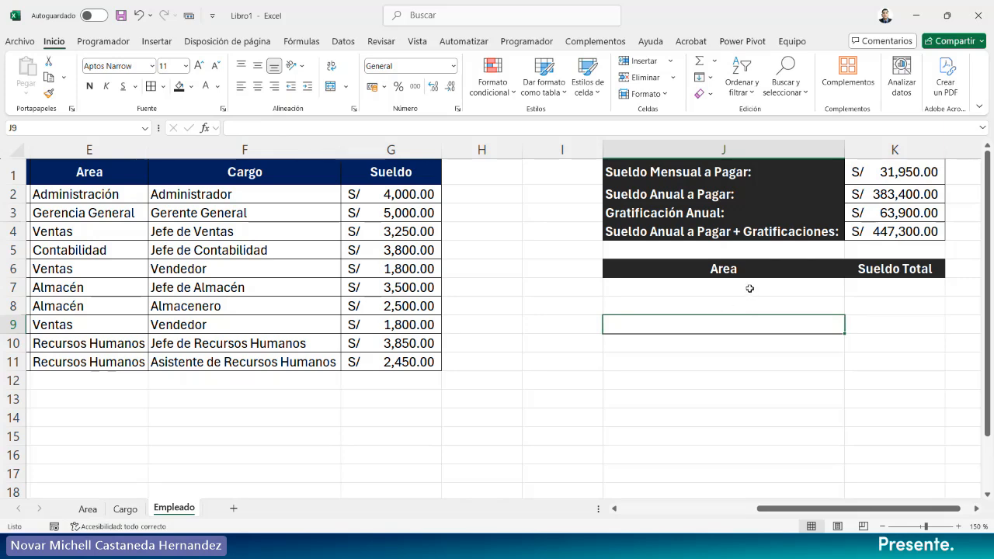
{"action": "left_click_drag", "start_coordinate": [749, 288], "coordinate": [759, 371]}
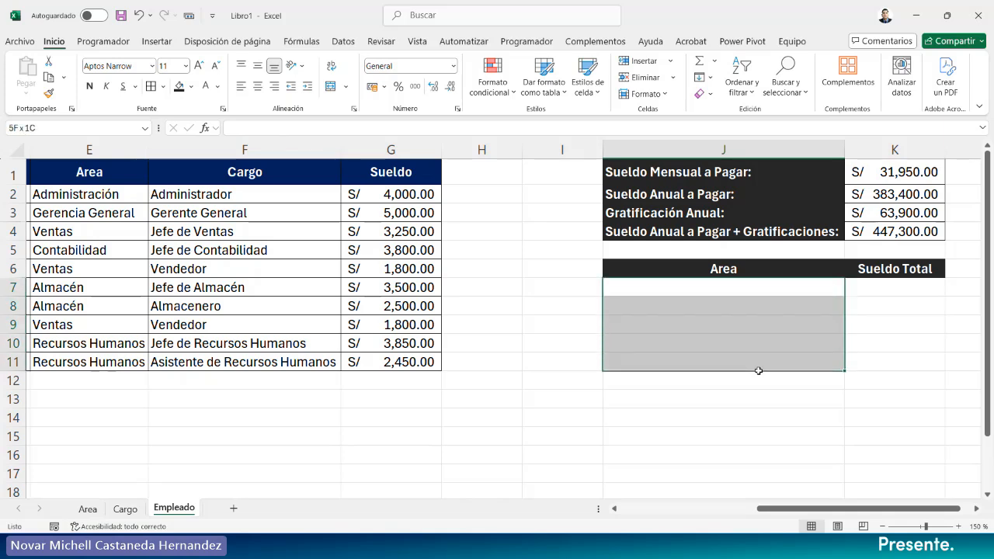
{"action": "left_click", "coordinate": [726, 288]}
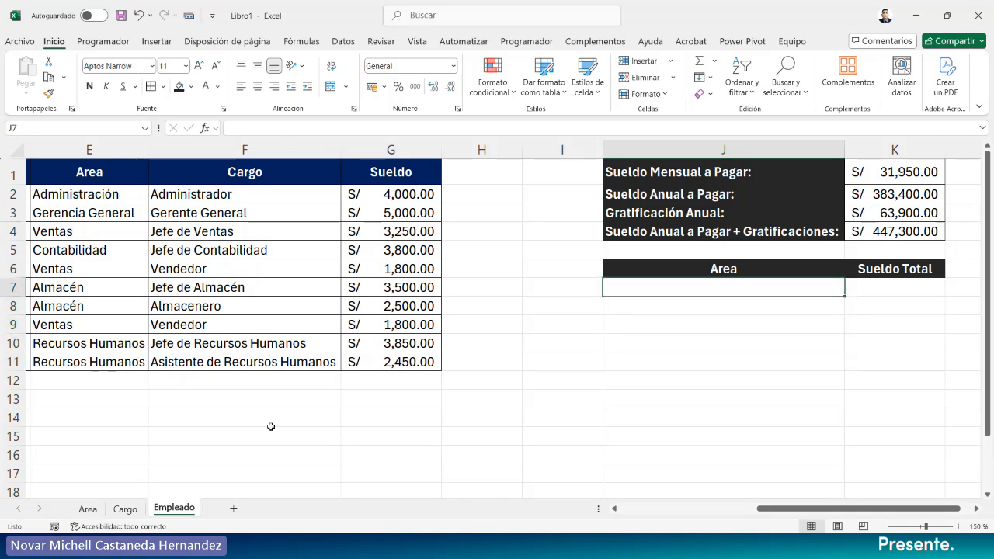
{"action": "left_click", "coordinate": [89, 509]}
{"action": "left_click_drag", "start_coordinate": [128, 189], "coordinate": [142, 276]}
{"action": "key", "text": "ctrl+c"}
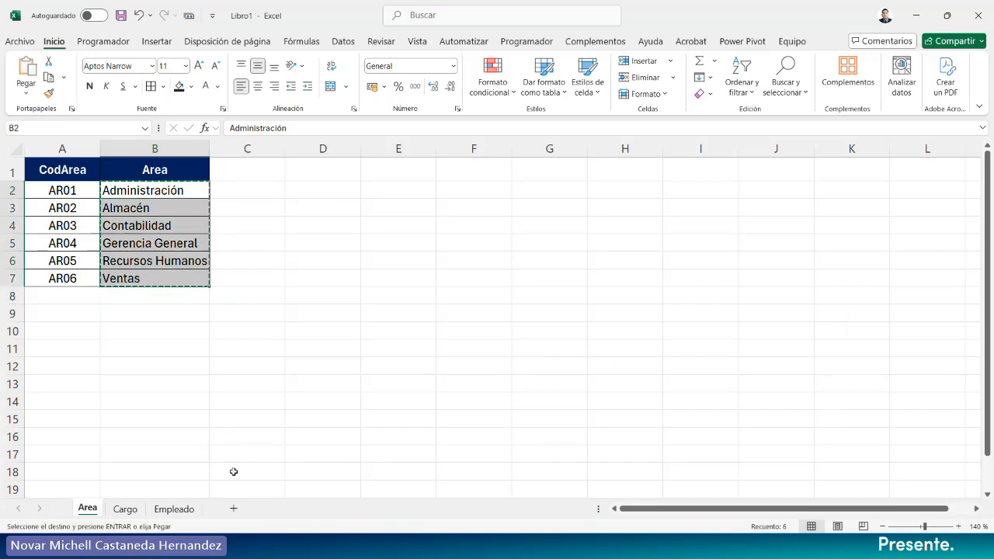
Paste the copied area names from J7 down on the Empleado sheet, and give K7:K12 borders and middle alignment.
{"action": "left_click", "coordinate": [174, 509]}
{"action": "key", "text": "ctrl+v"}
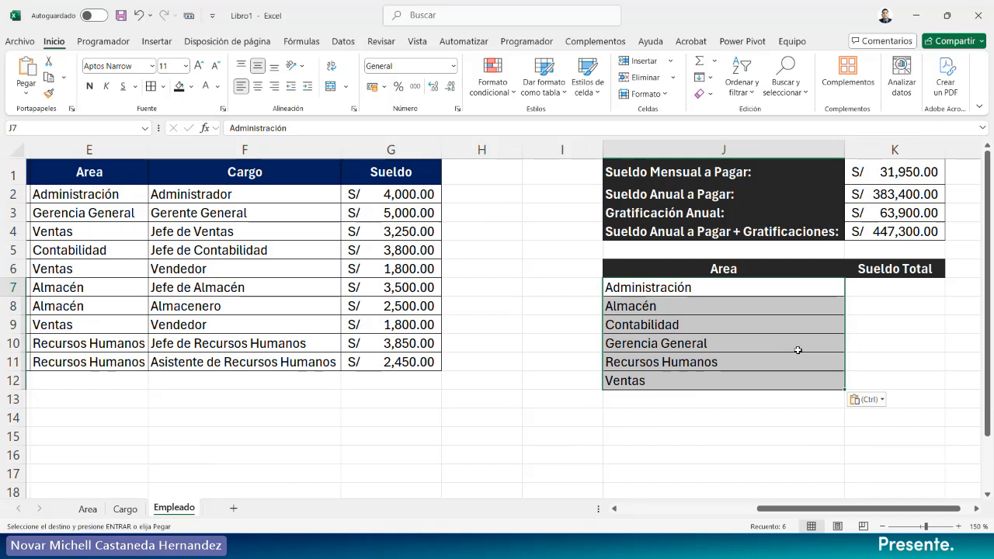
{"action": "left_click_drag", "start_coordinate": [893, 287], "coordinate": [885, 380]}
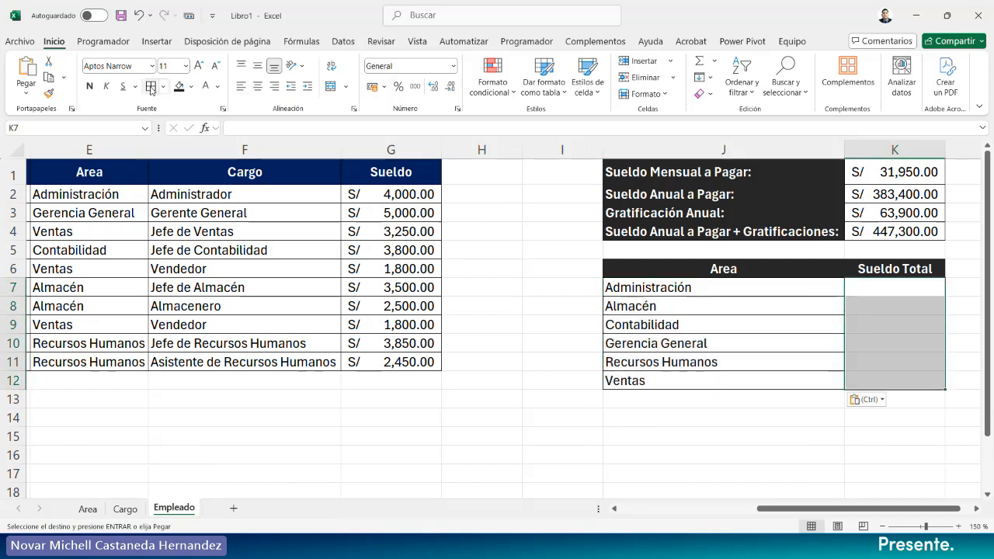
{"action": "key", "text": "Escape"}
{"action": "left_click", "coordinate": [257, 66]}
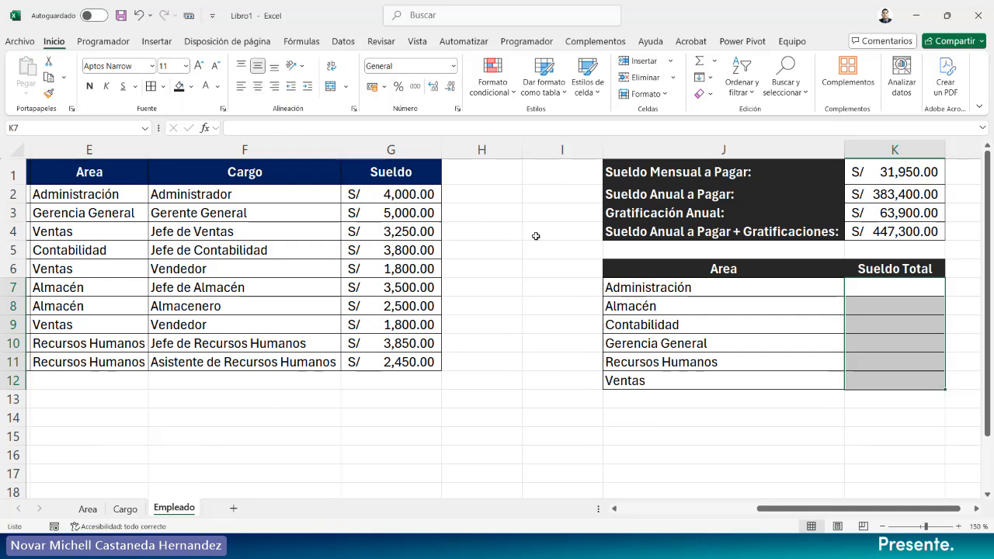
Enter Total in J13 and apply the Area header's format to it with left alignment.
{"action": "left_click", "coordinate": [655, 394]}
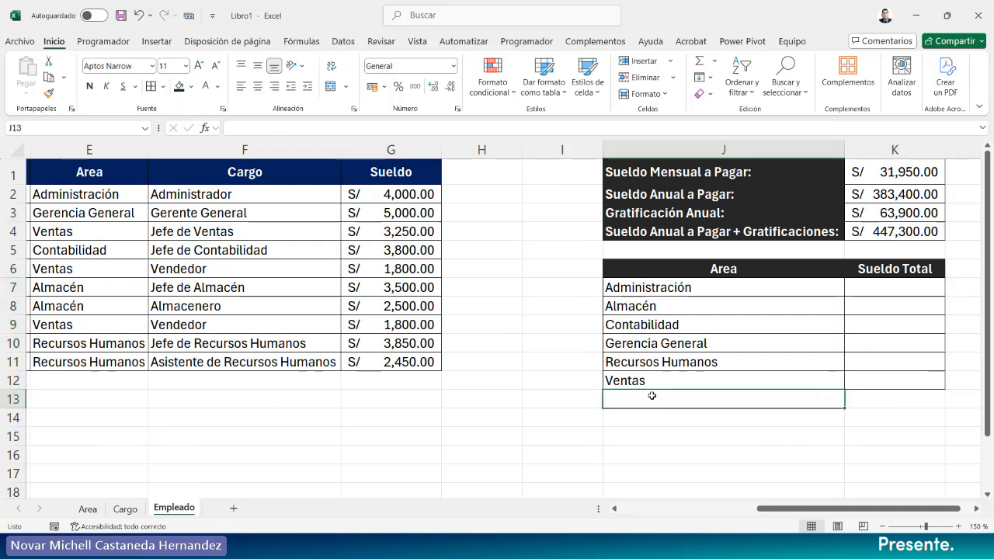
{"action": "type", "text": "Total"}
{"action": "key", "text": "Return"}
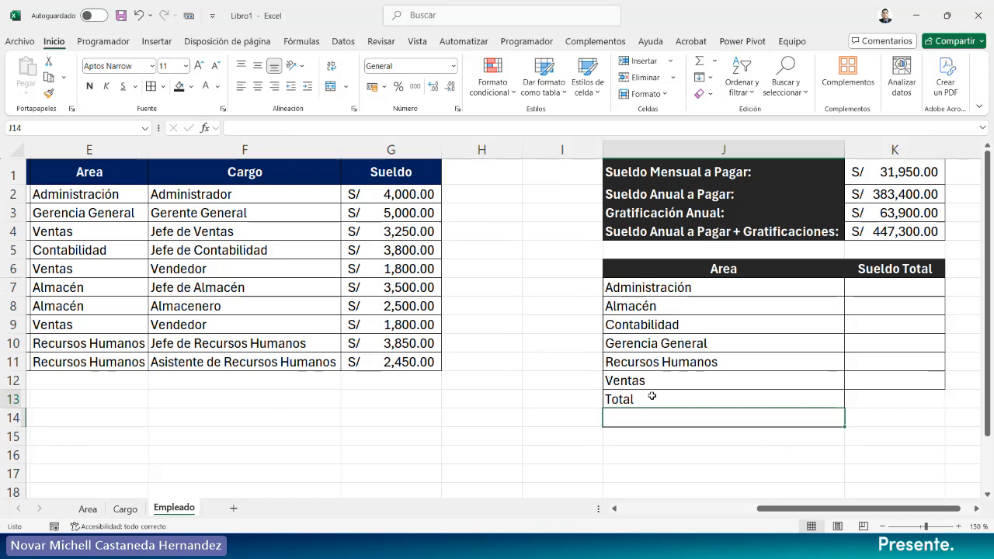
{"action": "left_click", "coordinate": [652, 397]}
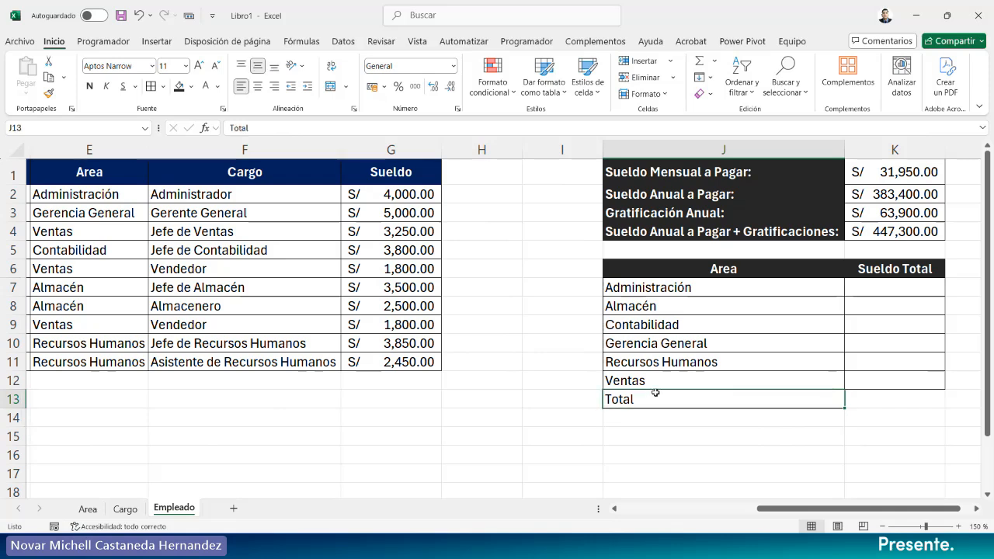
{"action": "left_click", "coordinate": [649, 269]}
{"action": "left_click", "coordinate": [49, 92]}
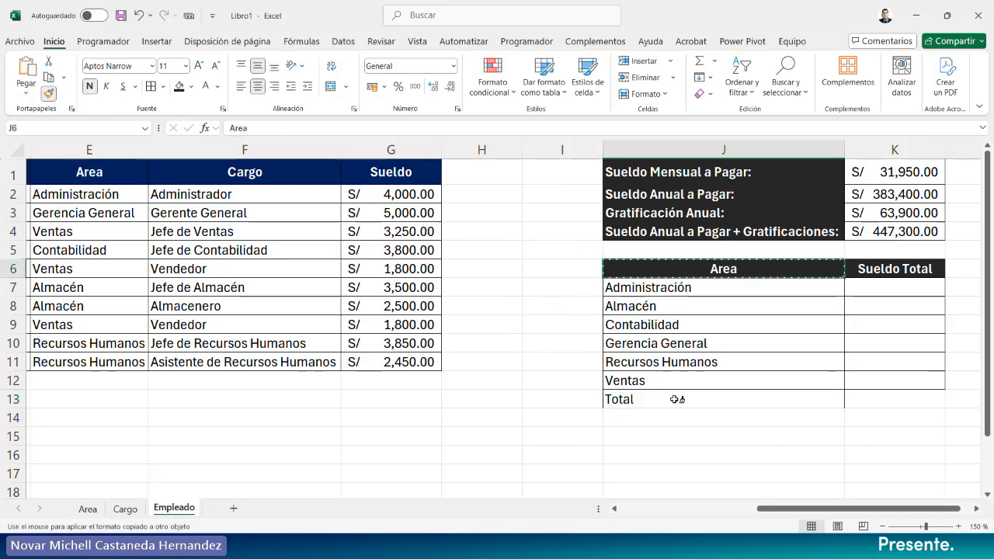
{"action": "left_click", "coordinate": [676, 399]}
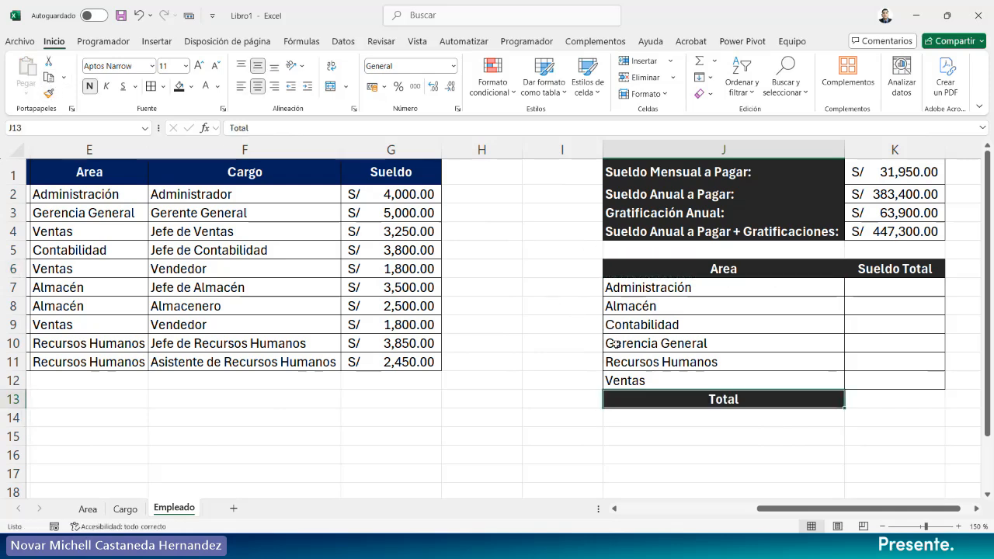
{"action": "left_click", "coordinate": [240, 87]}
Fill the total cell K13 with yellow.
{"action": "left_click", "coordinate": [906, 393]}
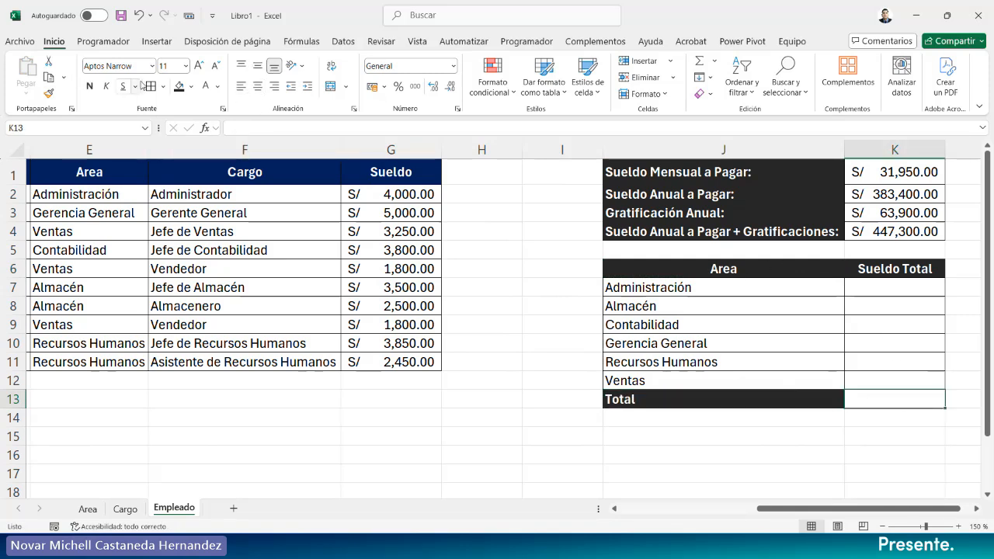
{"action": "left_click", "coordinate": [192, 88]}
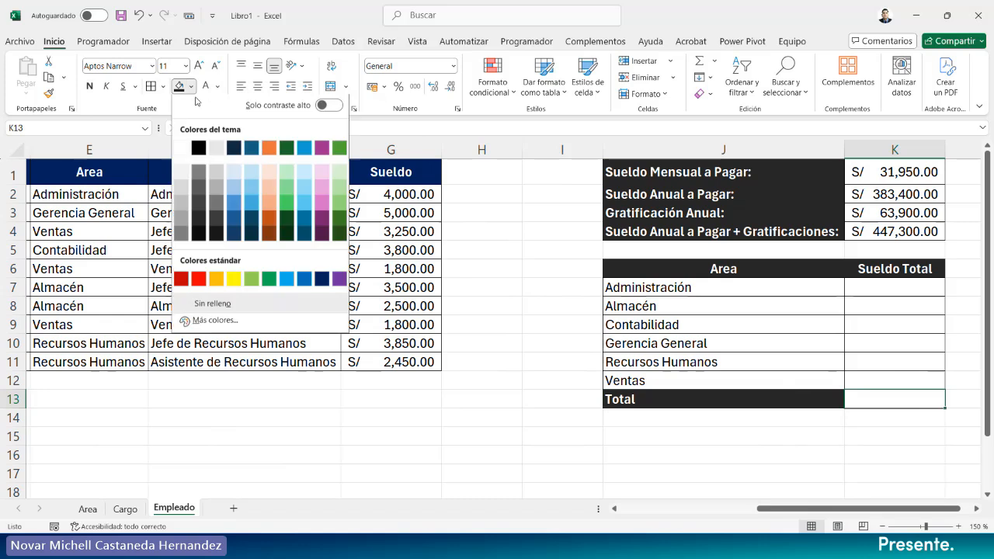
{"action": "left_click", "coordinate": [221, 303]}
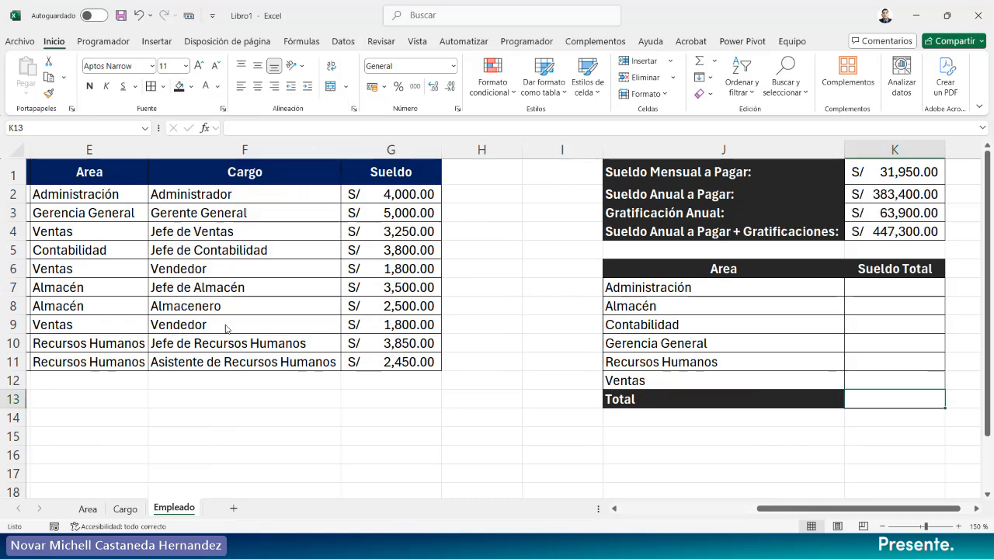
{"action": "left_click", "coordinate": [591, 287]}
{"action": "left_click", "coordinate": [723, 201]}
{"action": "left_click", "coordinate": [902, 286]}
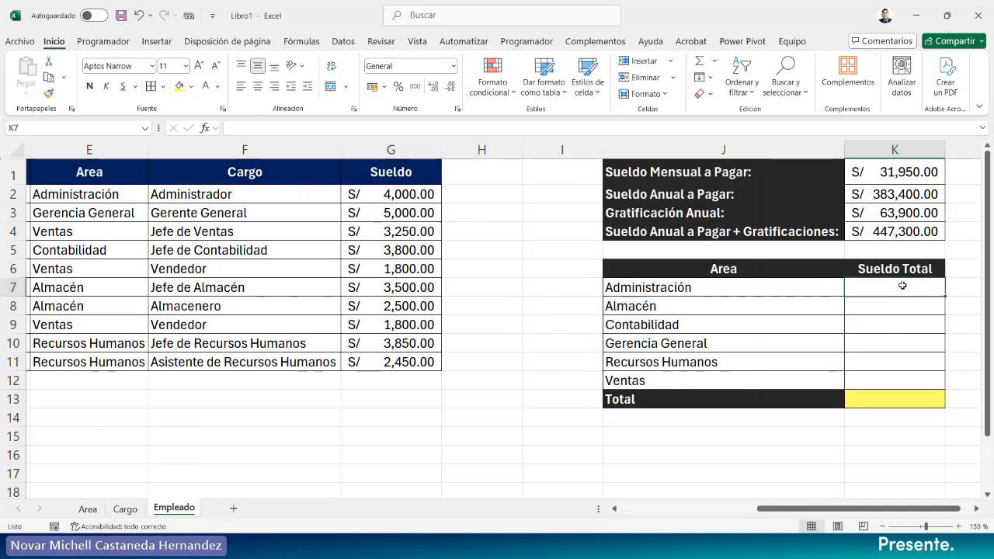
{"action": "type", "text": "="}
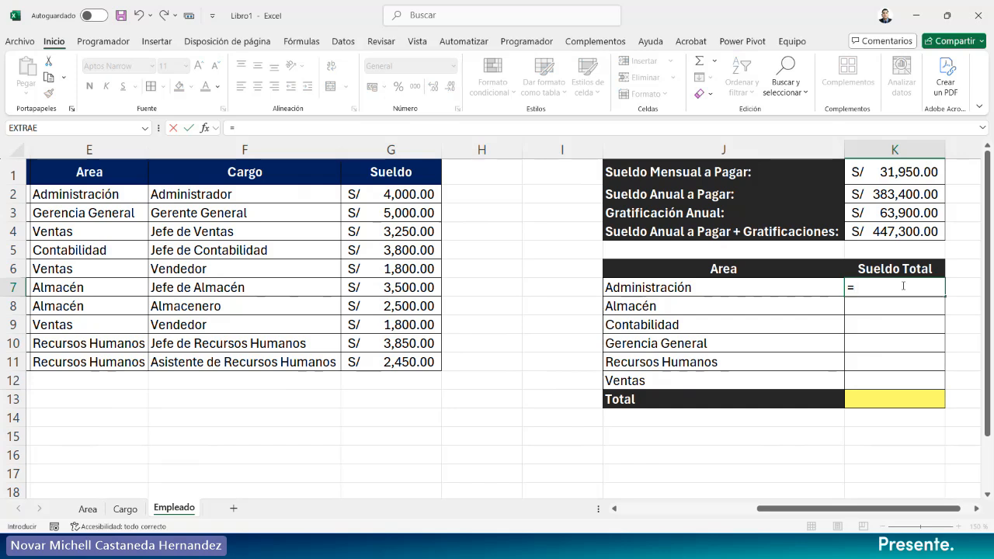
{"action": "key", "text": "BackSpace"}
{"action": "key", "text": "Return"}
{"action": "left_click", "coordinate": [902, 286]}
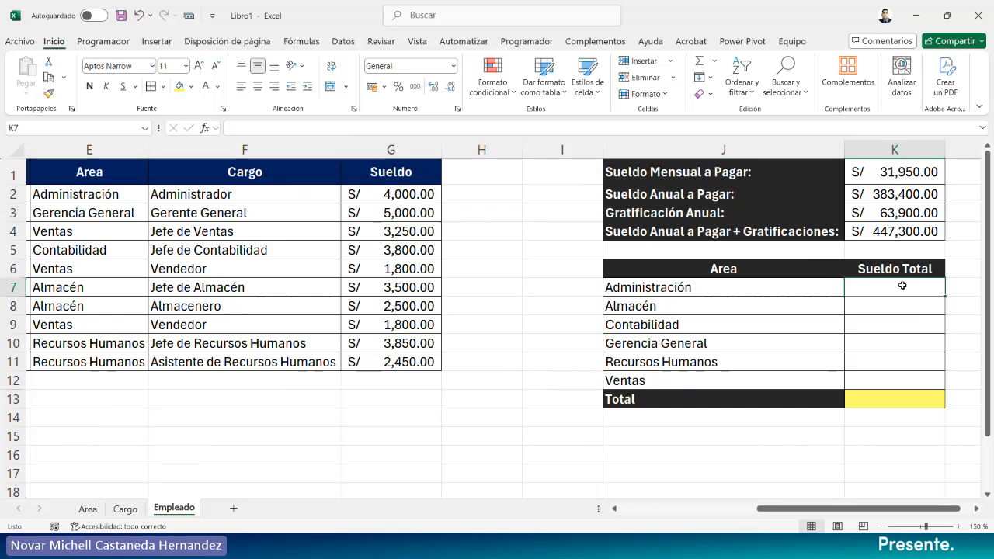
{"action": "type", "text": "=sum"}
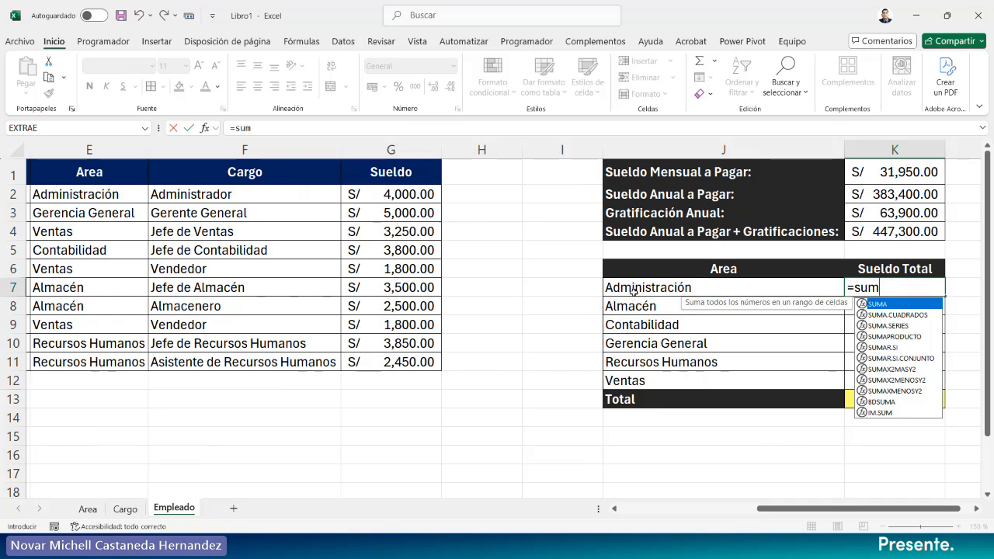
{"action": "double_click", "coordinate": [895, 348]}
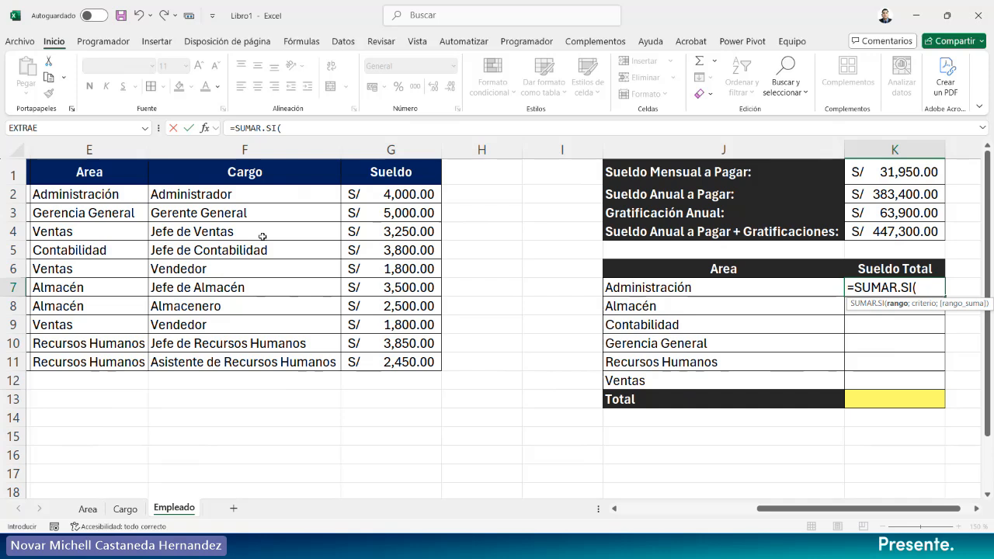
{"action": "left_click_drag", "start_coordinate": [99, 197], "coordinate": [103, 363]}
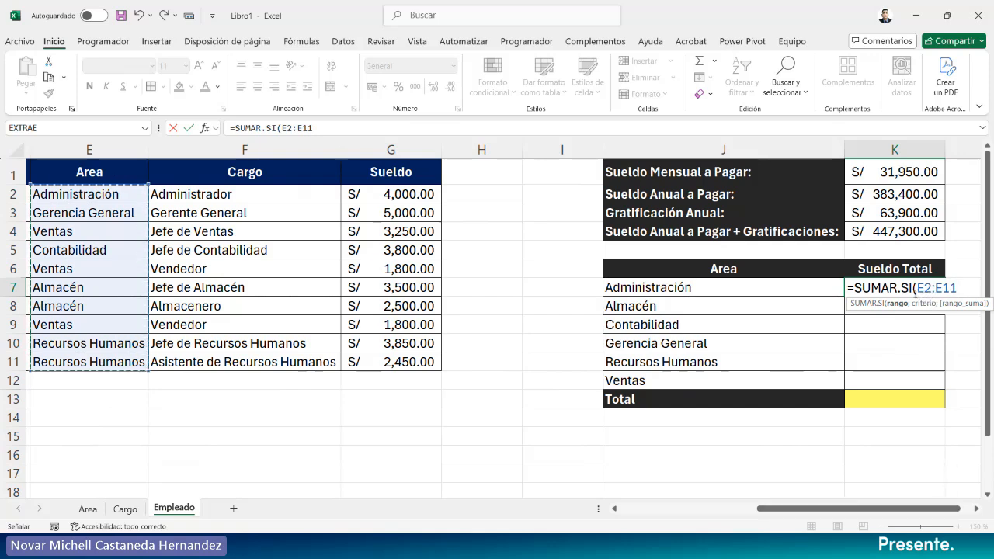
{"action": "key", "text": "F4"}
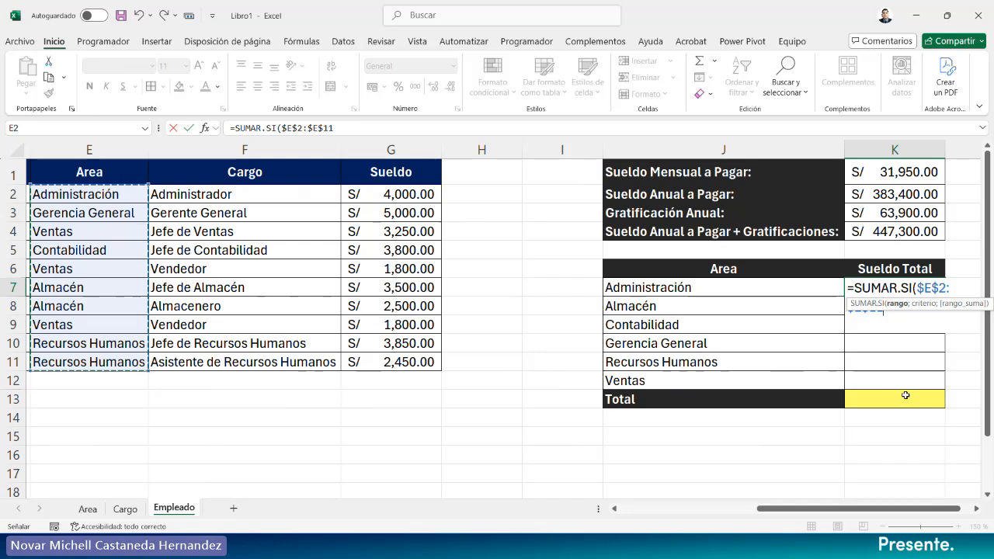
{"action": "key", "text": "Escape"}
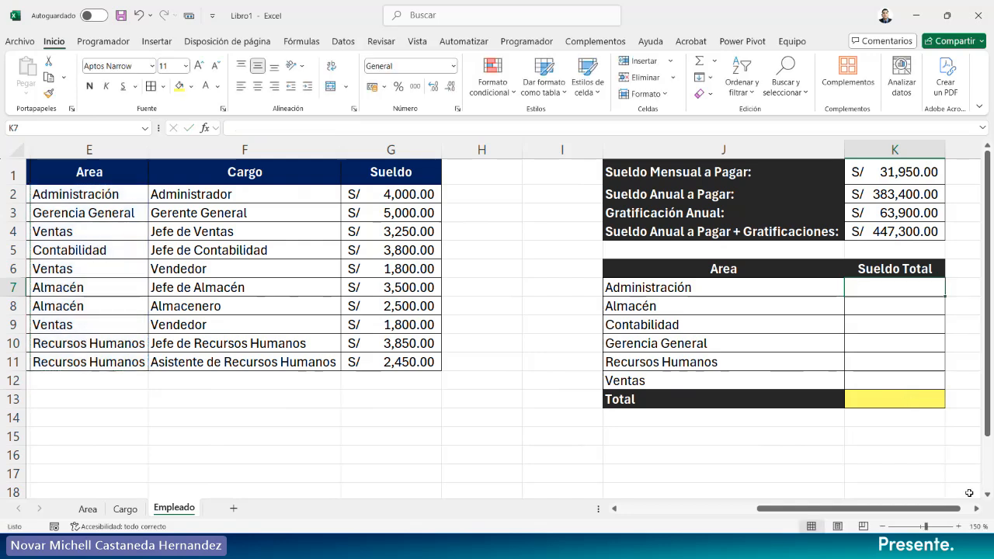
Enter the formula =SUMAR.SI(E2:E11;J7;G2:G11) in K7 to total the Administración salaries.
{"action": "left_click", "coordinate": [889, 527]}
{"action": "left_click", "coordinate": [889, 527]}
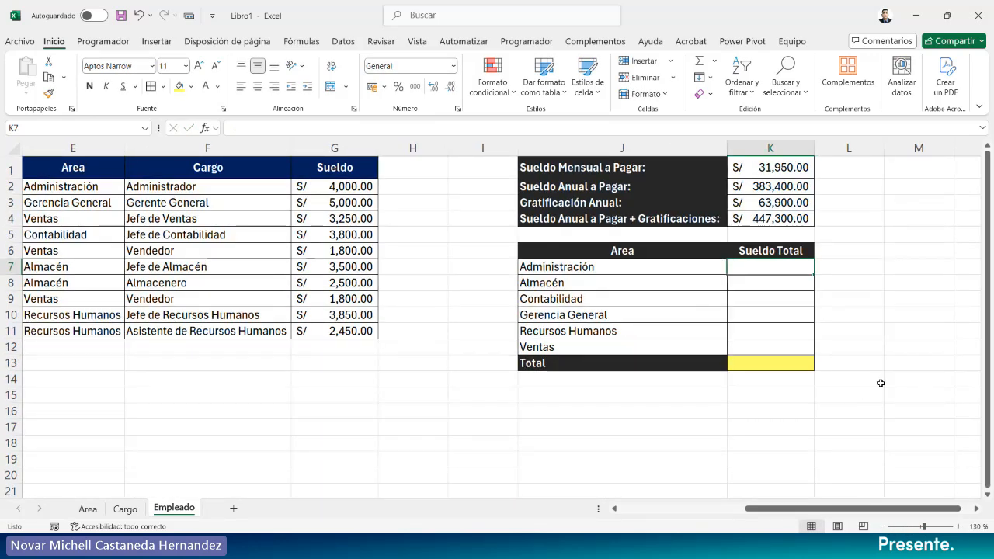
{"action": "type", "text": "=sum"}
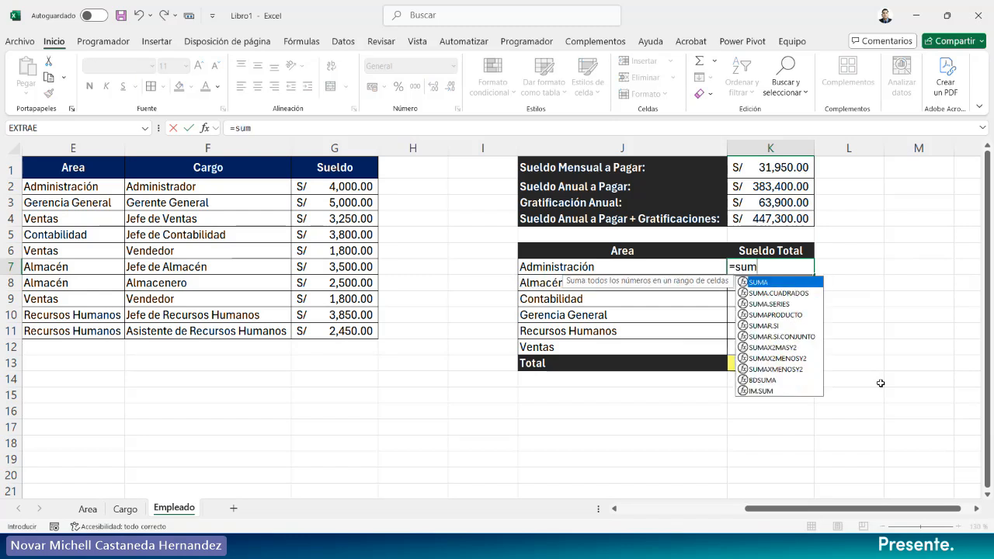
{"action": "double_click", "coordinate": [788, 326]}
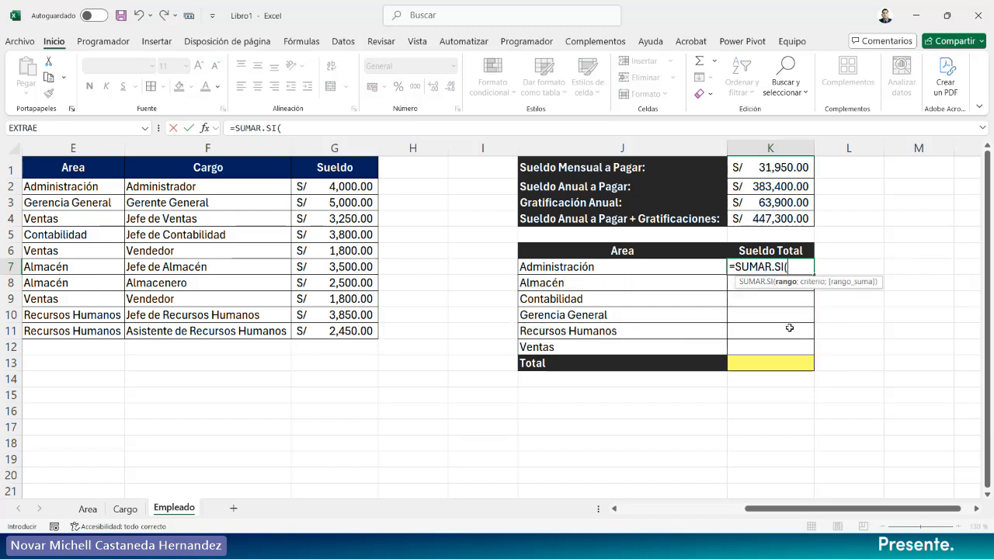
{"action": "left_click_drag", "start_coordinate": [76, 186], "coordinate": [93, 331]}
{"action": "type", "text": ";"}
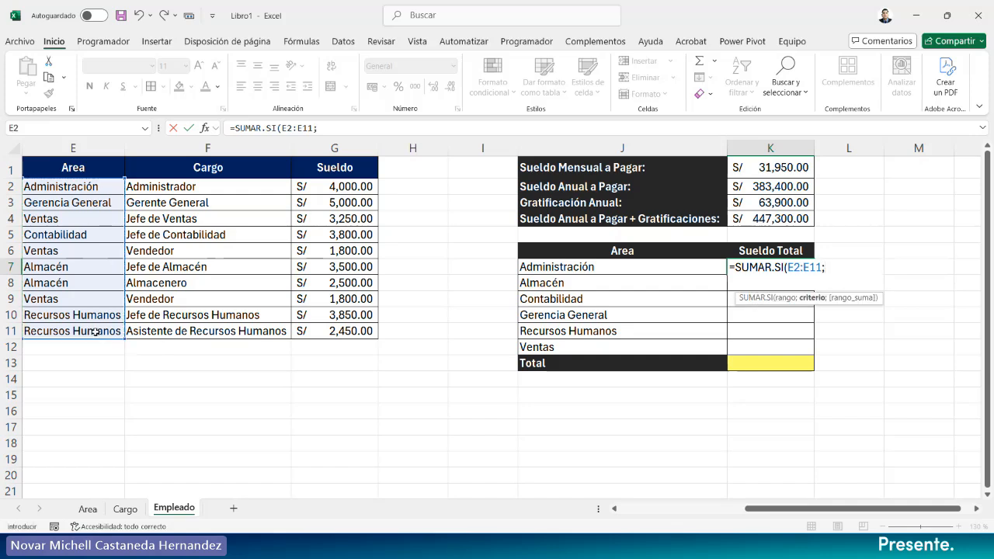
{"action": "left_click", "coordinate": [550, 270]}
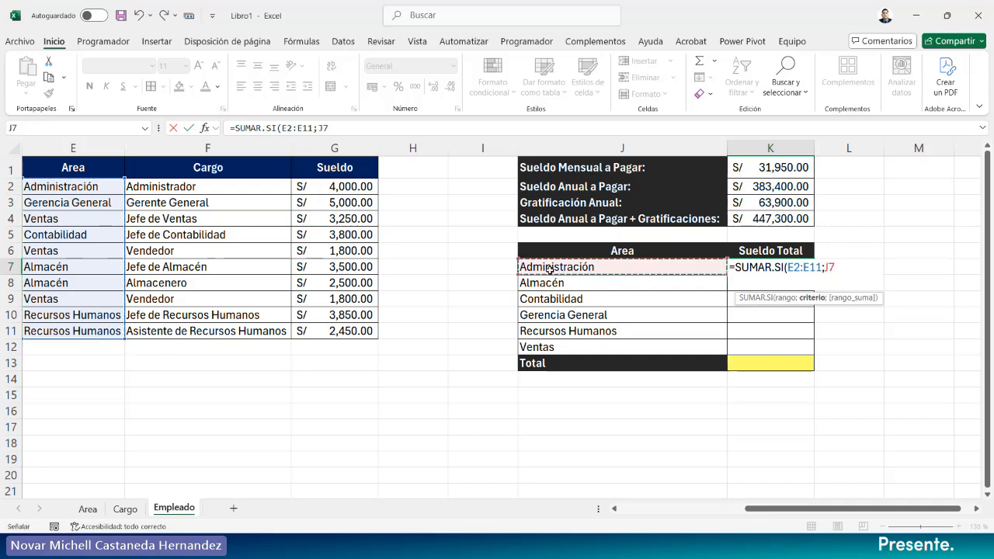
{"action": "type", "text": ";"}
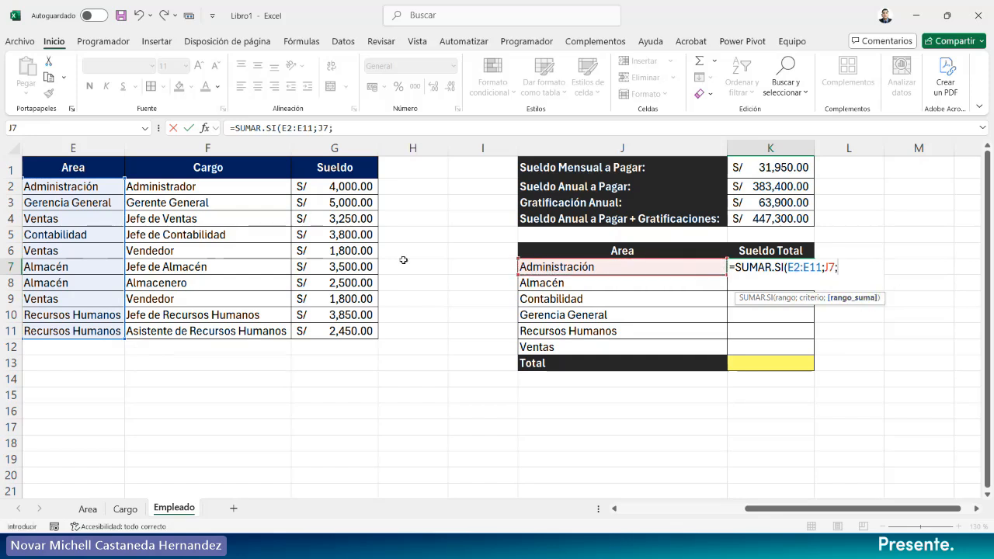
{"action": "left_click_drag", "start_coordinate": [329, 189], "coordinate": [336, 333]}
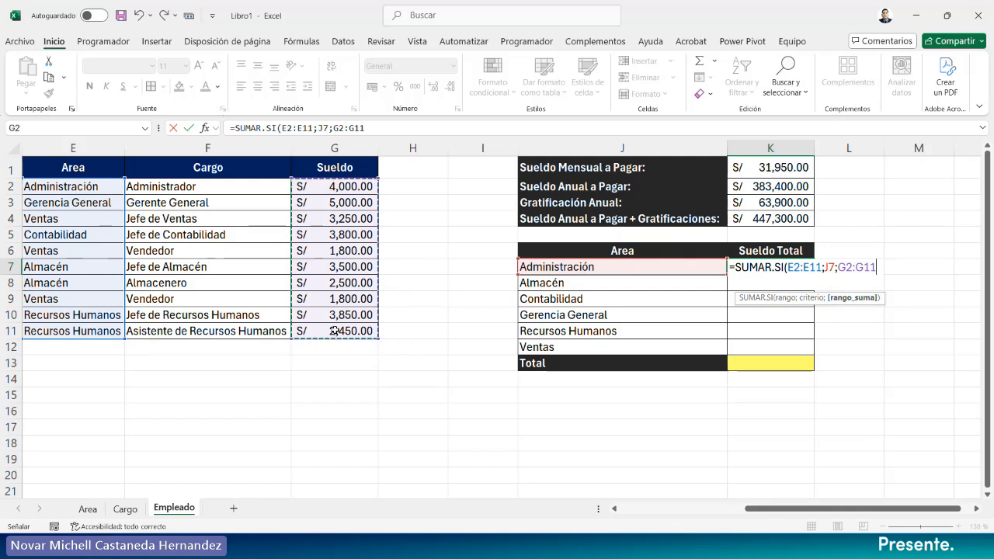
{"action": "type", "text": ")"}
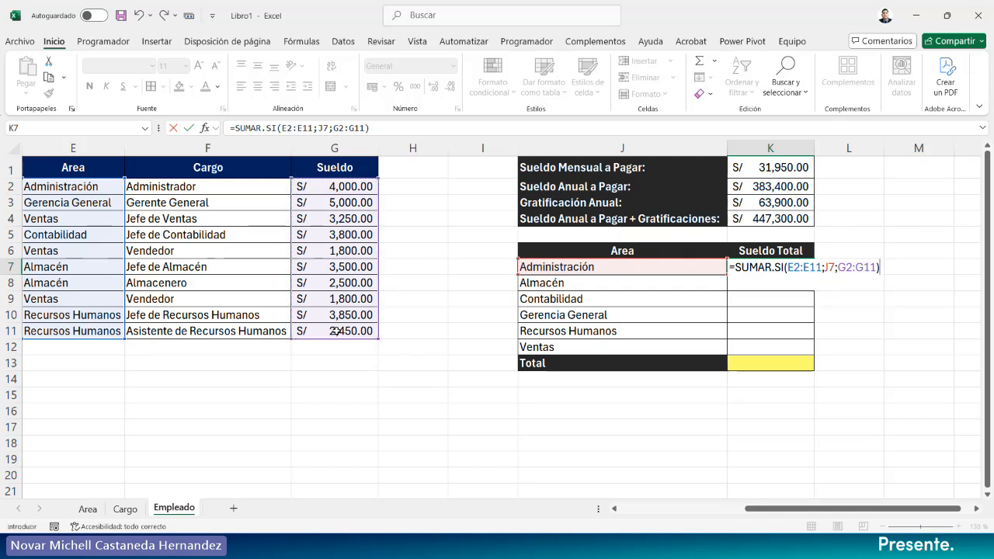
{"action": "key", "text": "Return"}
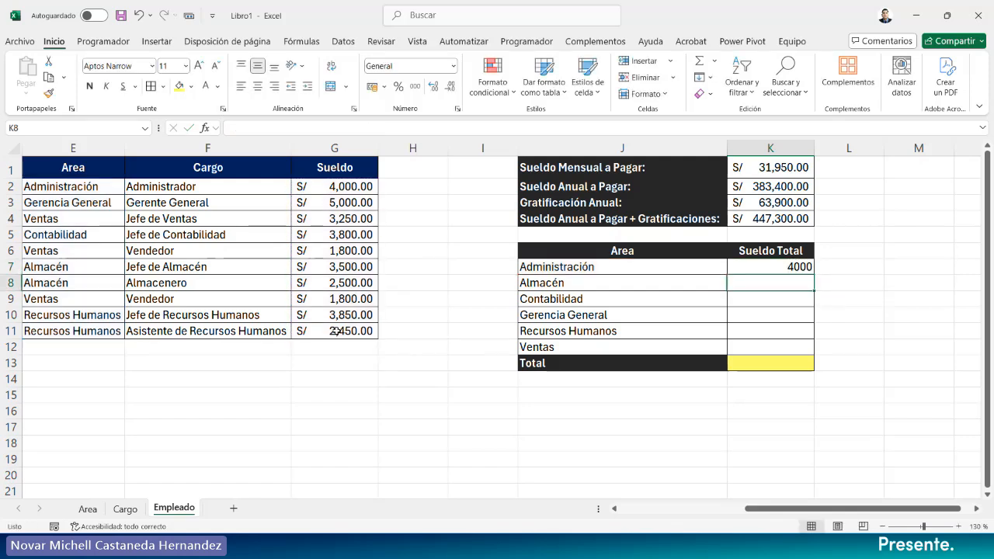
Copy the K7 formula down through K12 and check the ranges used in the Ventas row.
{"action": "left_click", "coordinate": [801, 265]}
{"action": "left_click_drag", "start_coordinate": [813, 275], "coordinate": [801, 350]}
{"action": "left_click", "coordinate": [869, 326]}
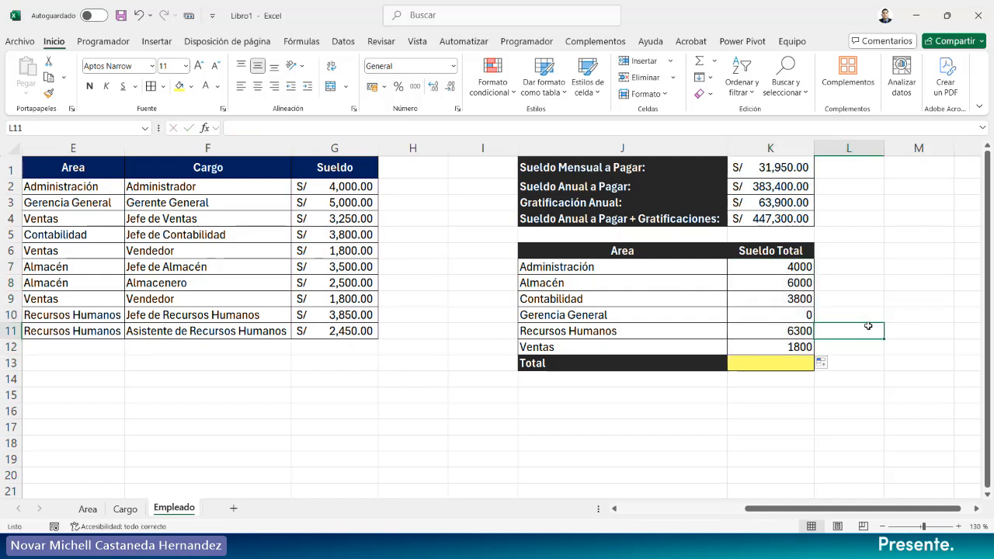
{"action": "left_click", "coordinate": [798, 348]}
{"action": "double_click", "coordinate": [800, 347]}
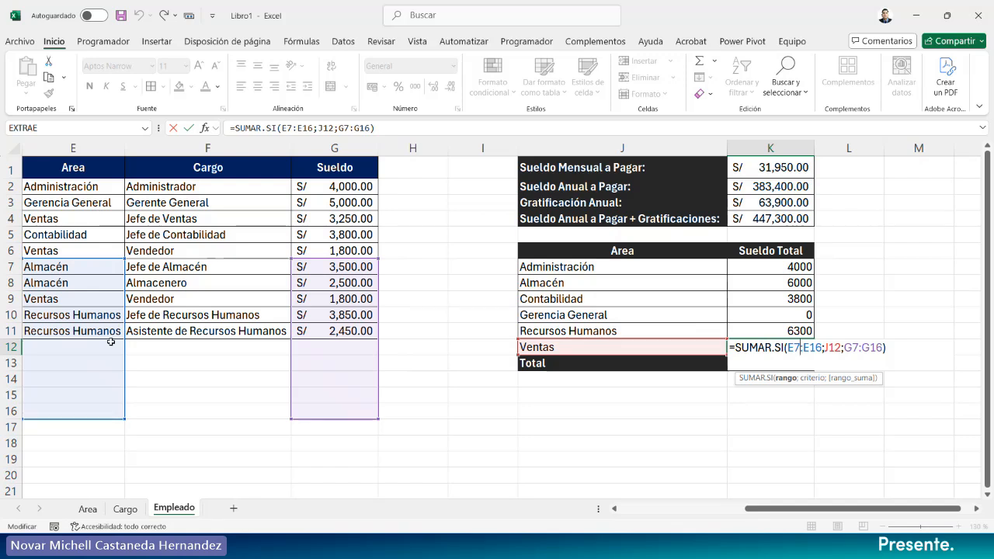
{"action": "key", "text": "Return"}
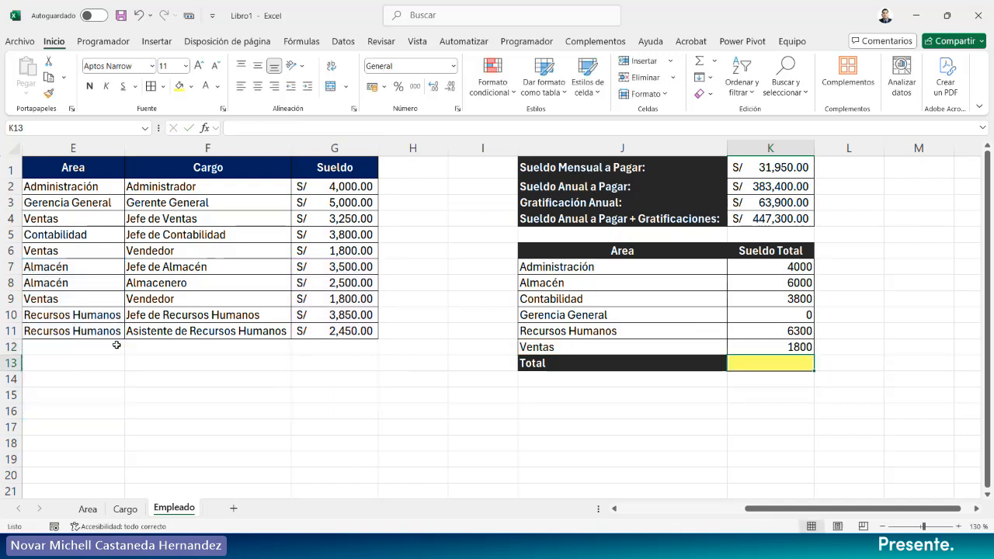
Make the area range in the K7 SUMAR.SI formula absolute as $E$2:$E$11.
{"action": "double_click", "coordinate": [762, 268]}
{"action": "left_click", "coordinate": [792, 268]}
{"action": "key", "text": "F4"}
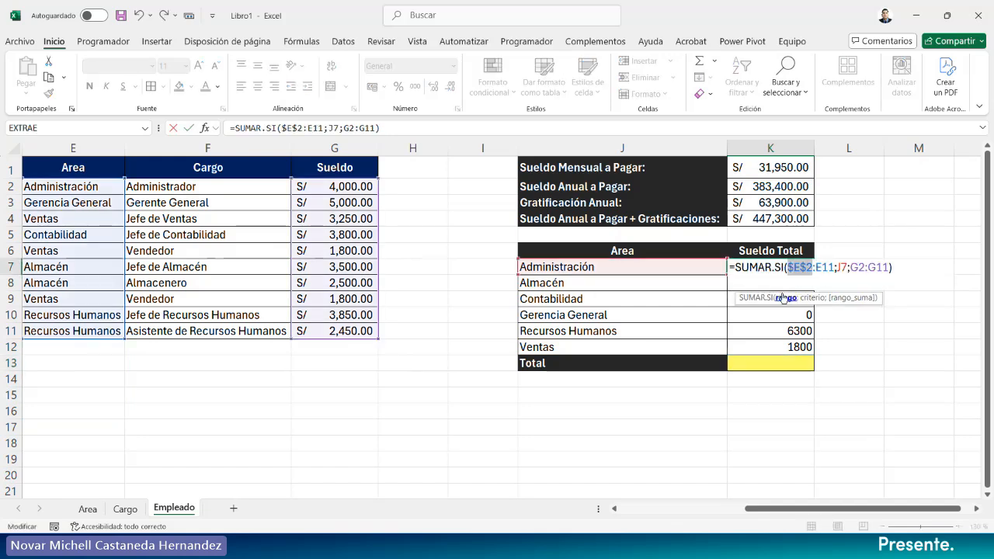
{"action": "left_click", "coordinate": [824, 268]}
{"action": "key", "text": "F4"}
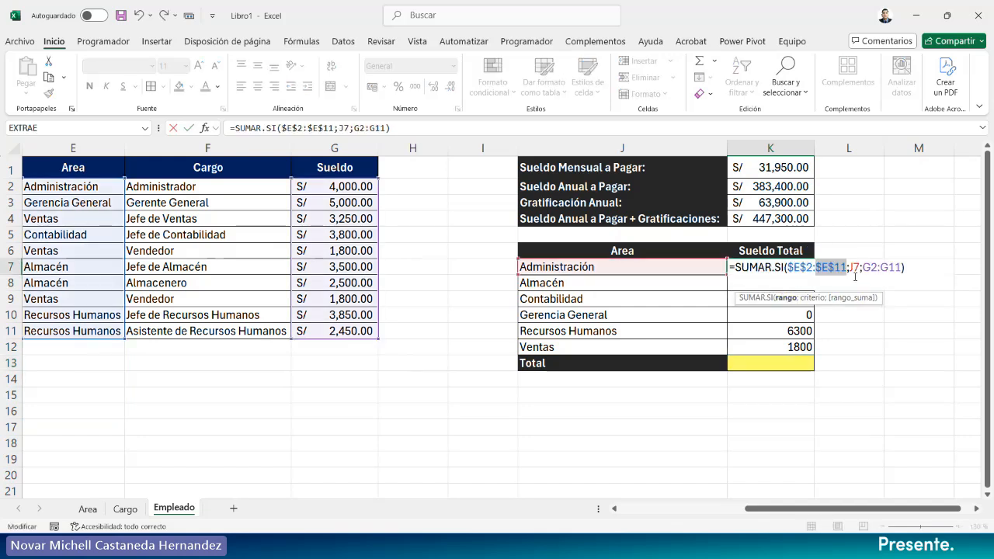
{"action": "left_click", "coordinate": [786, 297]}
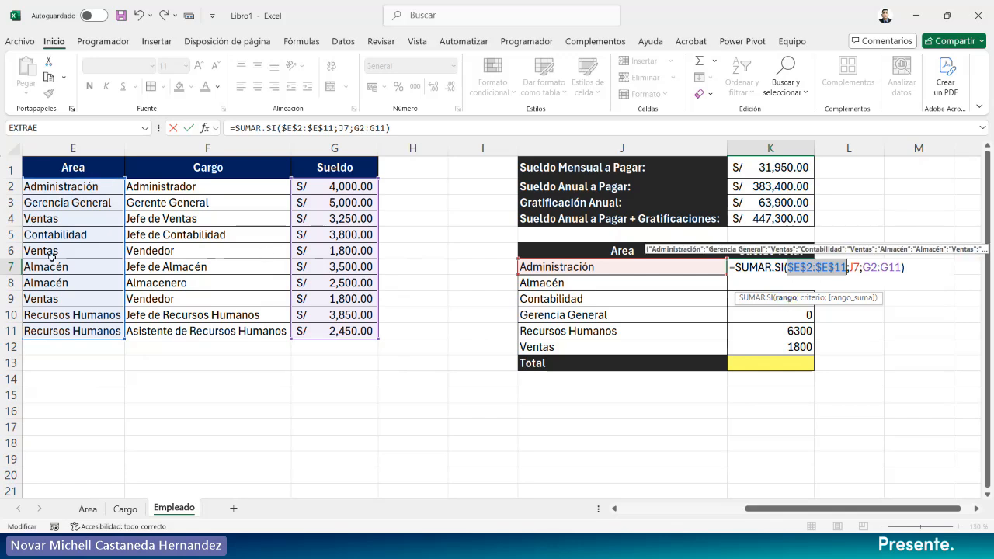
Make the sum range in the K7 formula absolute as $G$2:$G$11, keep J7 relative, and accept the formula.
{"action": "left_click", "coordinate": [876, 267]}
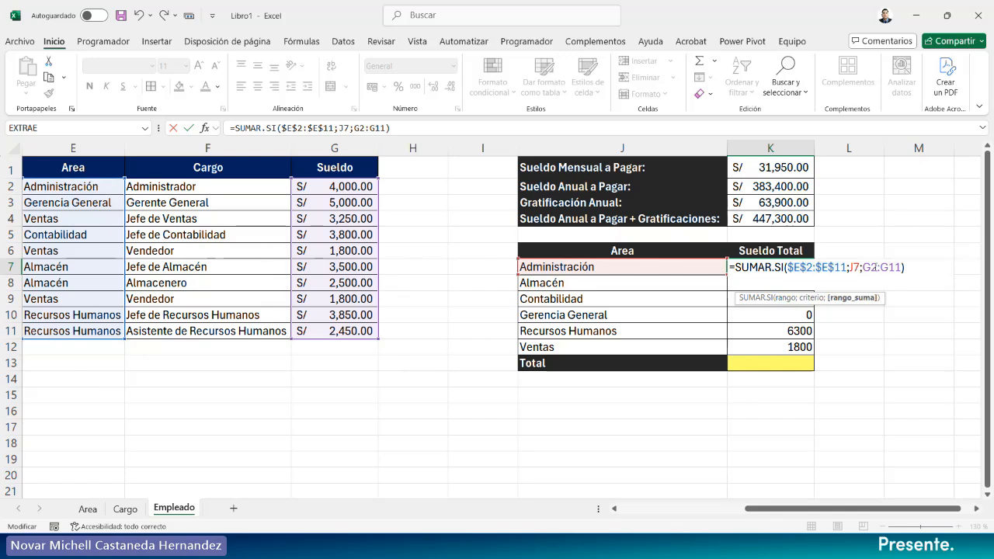
{"action": "left_click", "coordinate": [859, 299]}
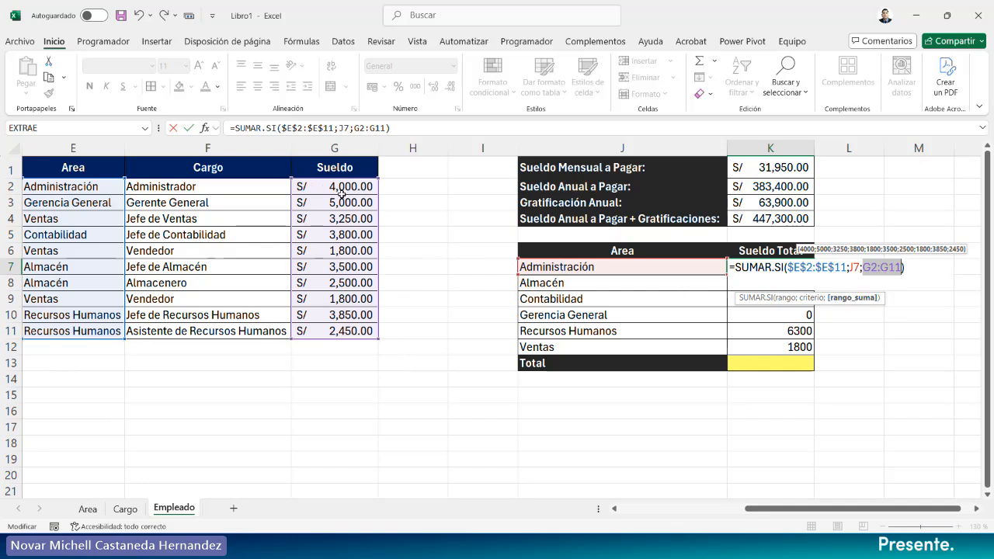
{"action": "left_click", "coordinate": [875, 268]}
{"action": "key", "text": "F4"}
{"action": "left_click", "coordinate": [899, 268]}
{"action": "key", "text": "F4"}
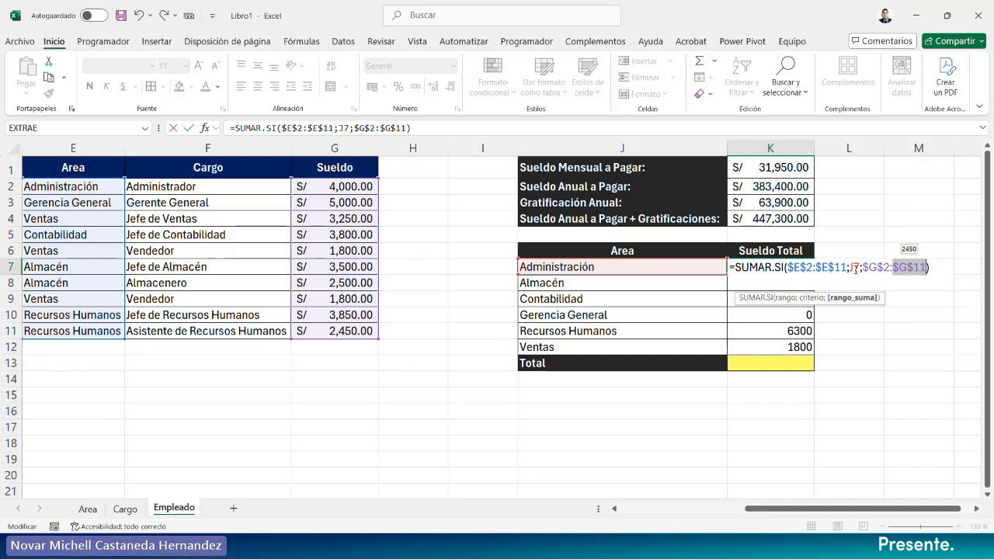
{"action": "left_click", "coordinate": [856, 268]}
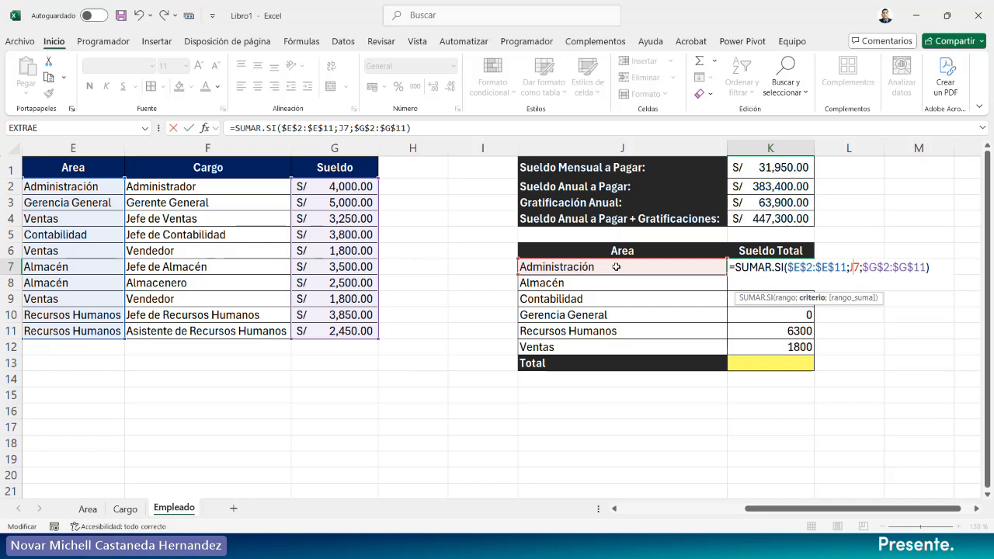
{"action": "key", "text": "Return"}
Copy the corrected K7 formula down through K12 and check the area range in the Gerencia General row.
{"action": "left_click", "coordinate": [798, 272]}
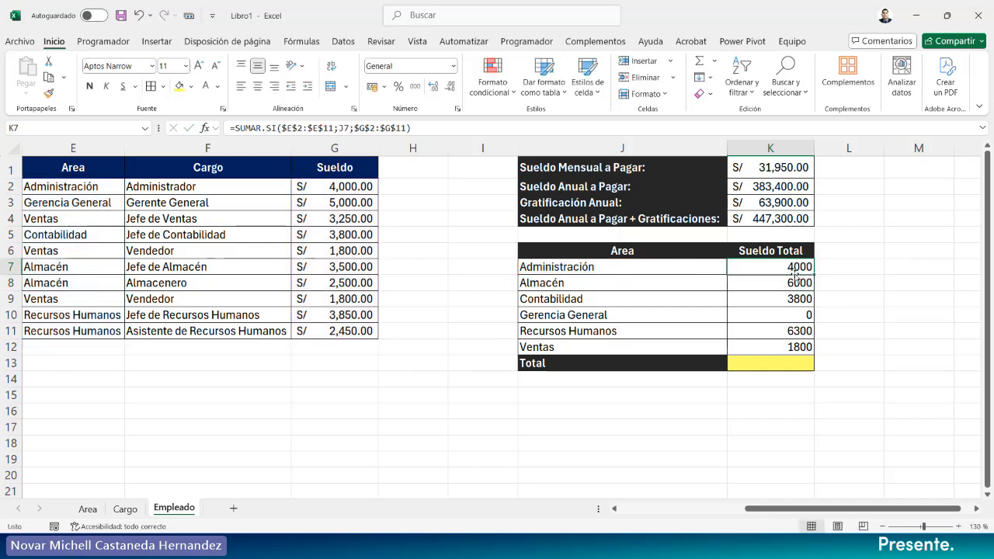
{"action": "left_click_drag", "start_coordinate": [813, 275], "coordinate": [815, 355]}
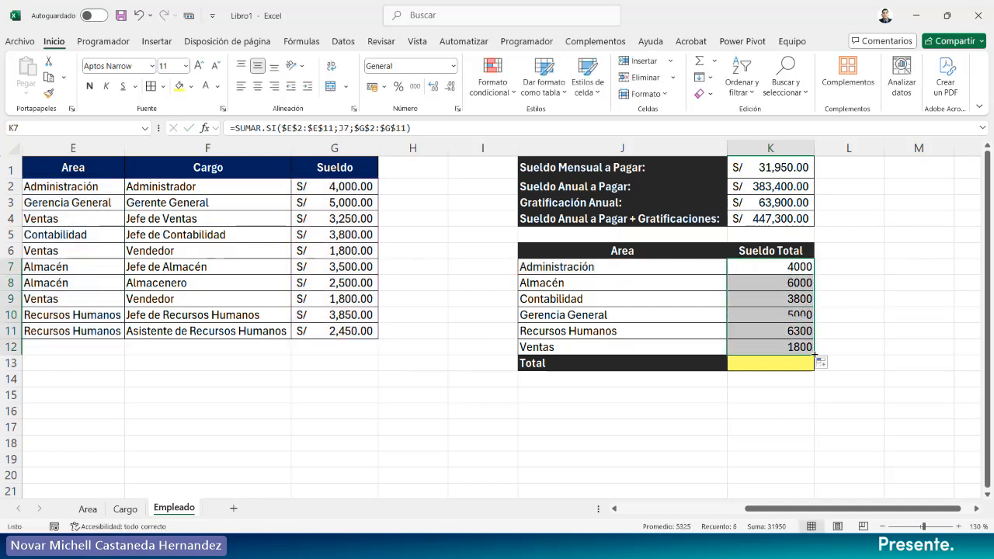
{"action": "double_click", "coordinate": [797, 319]}
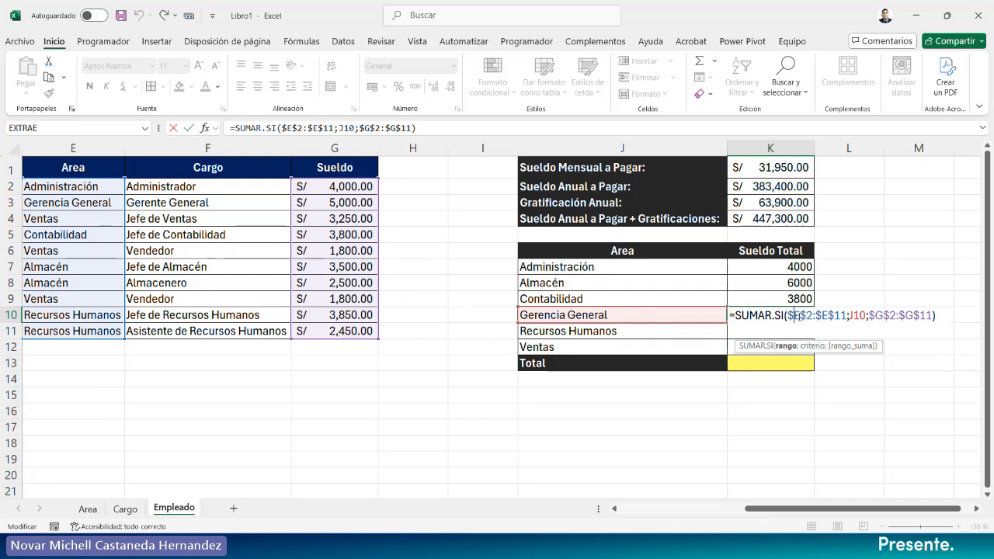
{"action": "double_click", "coordinate": [803, 317]}
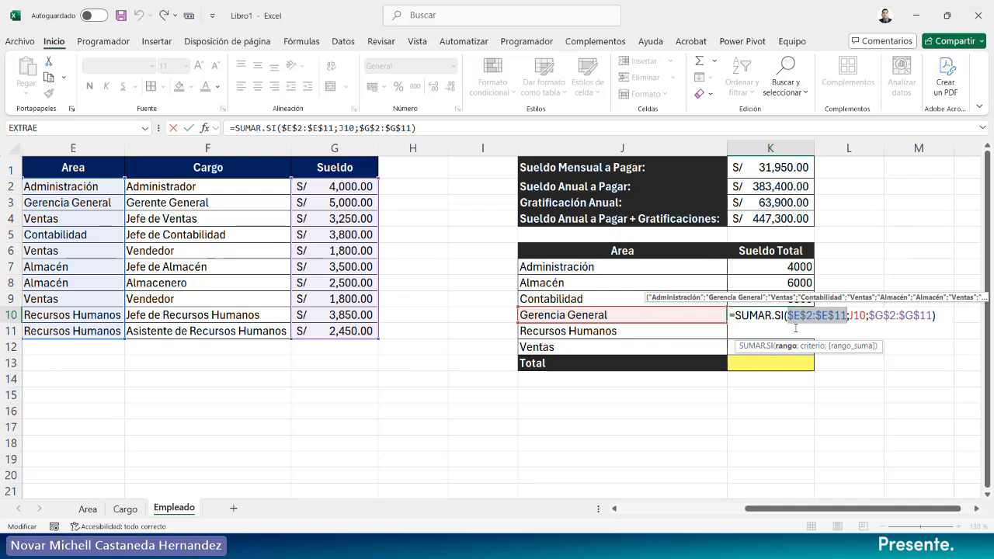
{"action": "key", "text": "Return"}
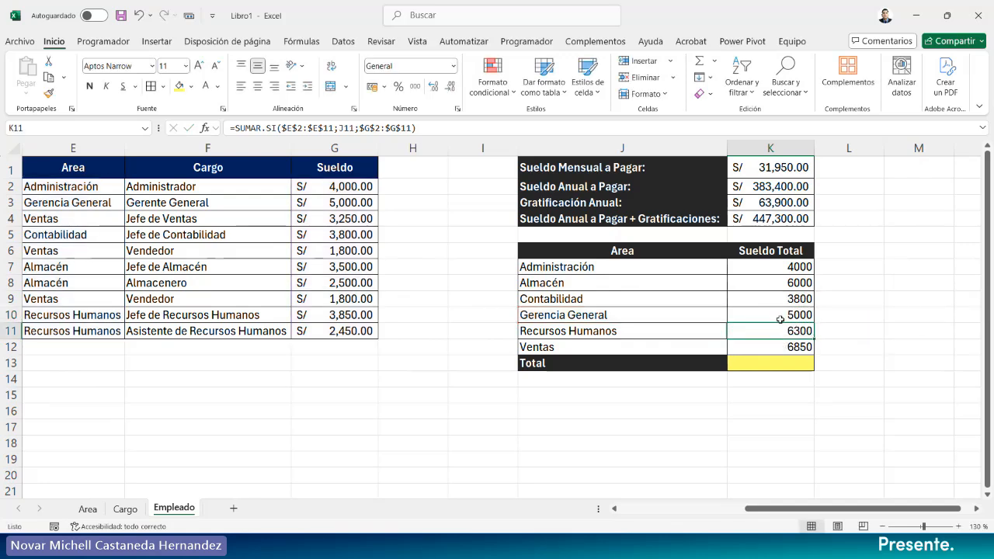
Copy the currency format of a Sueldo cell in column G to the area totals K7:K12.
{"action": "left_click", "coordinate": [366, 251]}
{"action": "left_click", "coordinate": [48, 93]}
{"action": "left_click_drag", "start_coordinate": [781, 266], "coordinate": [780, 347]}
Enter the formula =SUMA($K$7:$K$12) in K13 to add up the area totals.
{"action": "left_click", "coordinate": [775, 363]}
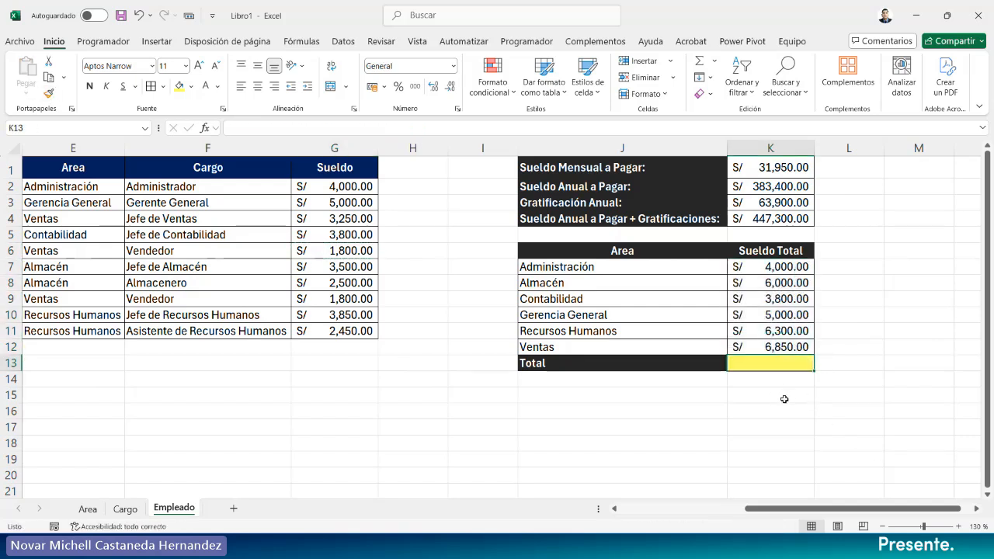
{"action": "type", "text": "=sum"}
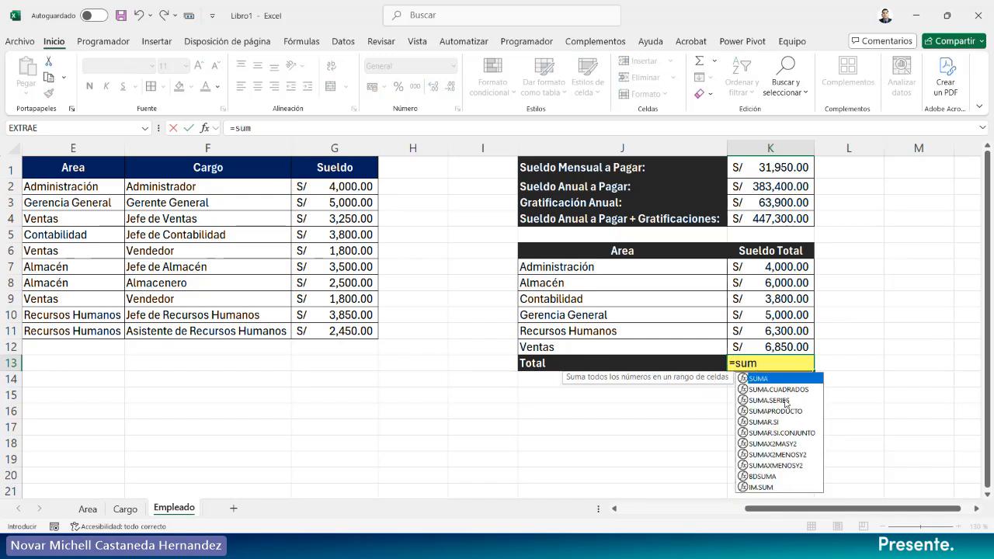
{"action": "key", "text": "Tab"}
{"action": "left_click_drag", "start_coordinate": [772, 267], "coordinate": [771, 342]}
{"action": "key", "text": "F4"}
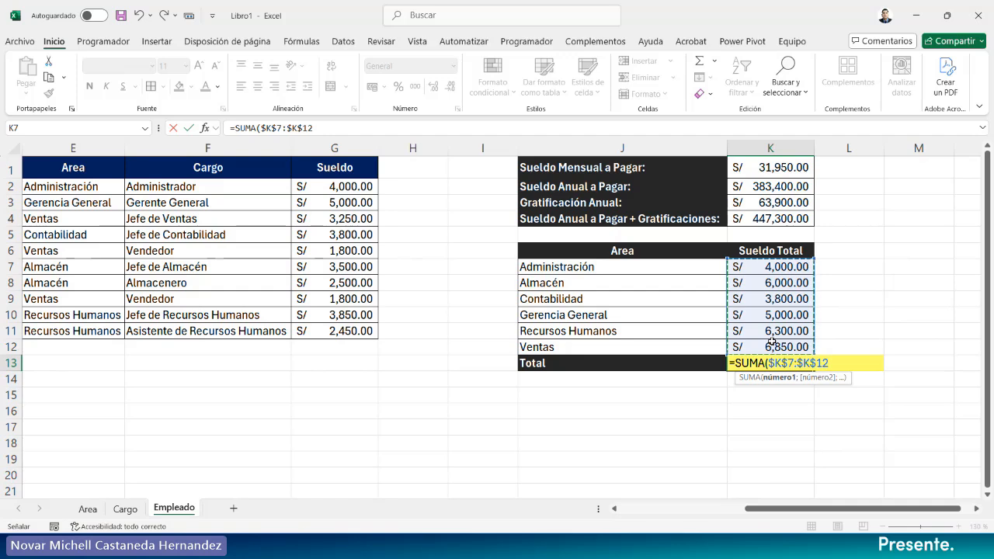
{"action": "type", "text": ")"}
{"action": "key", "text": "Return"}
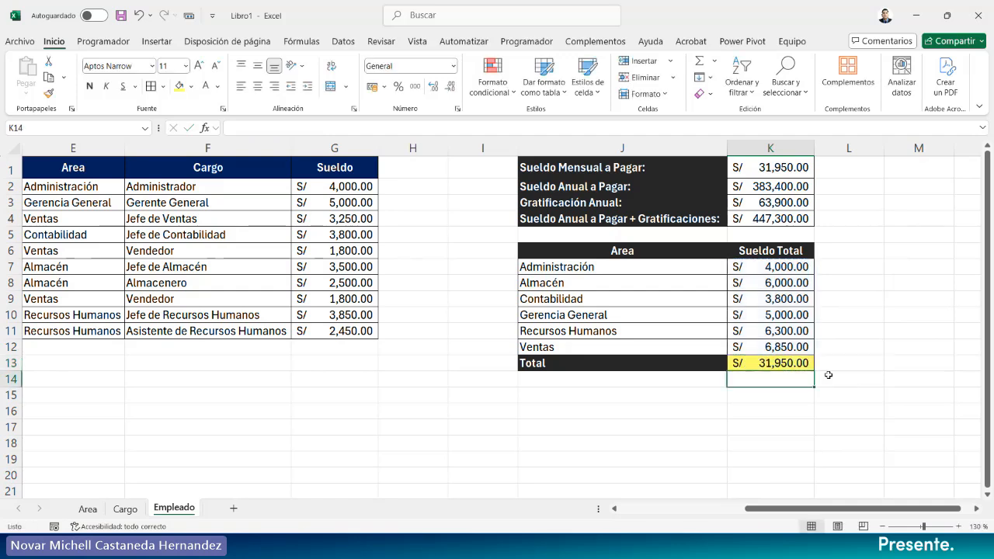
Fill the Sueldo Mensual a Pagar amount in K1 with yellow and make both K13 and K1 bold.
{"action": "left_click", "coordinate": [769, 168]}
{"action": "left_click", "coordinate": [179, 85]}
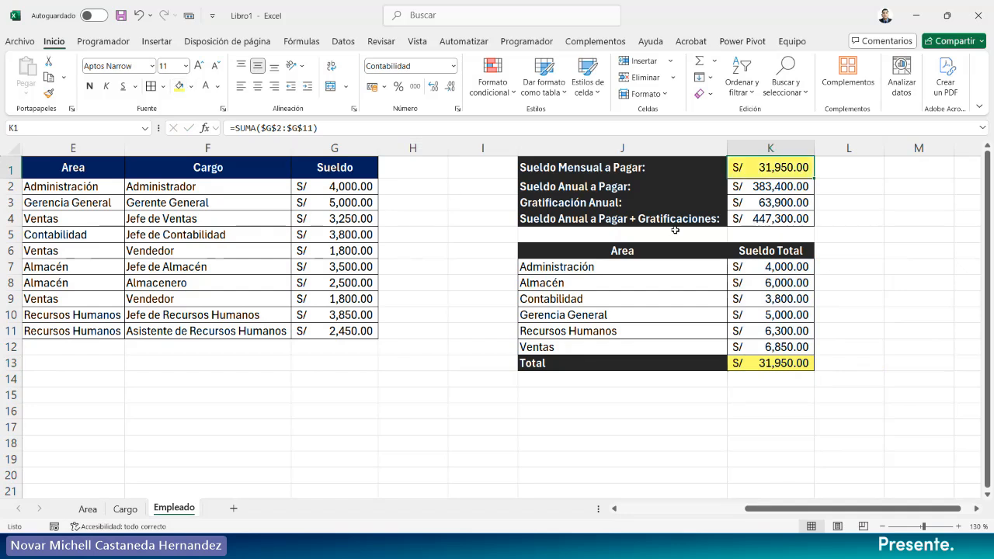
{"action": "left_click", "coordinate": [798, 362]}
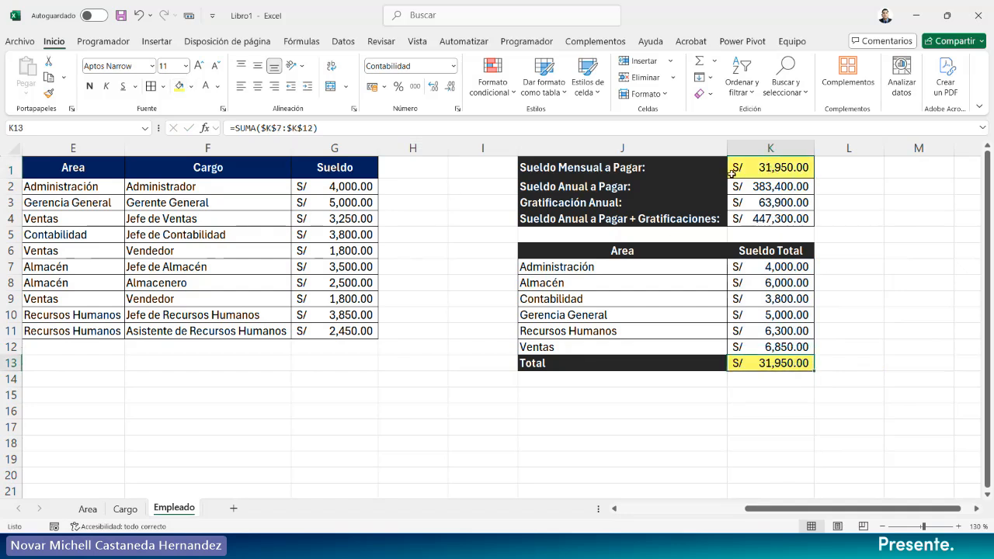
{"action": "left_click", "coordinate": [91, 86]}
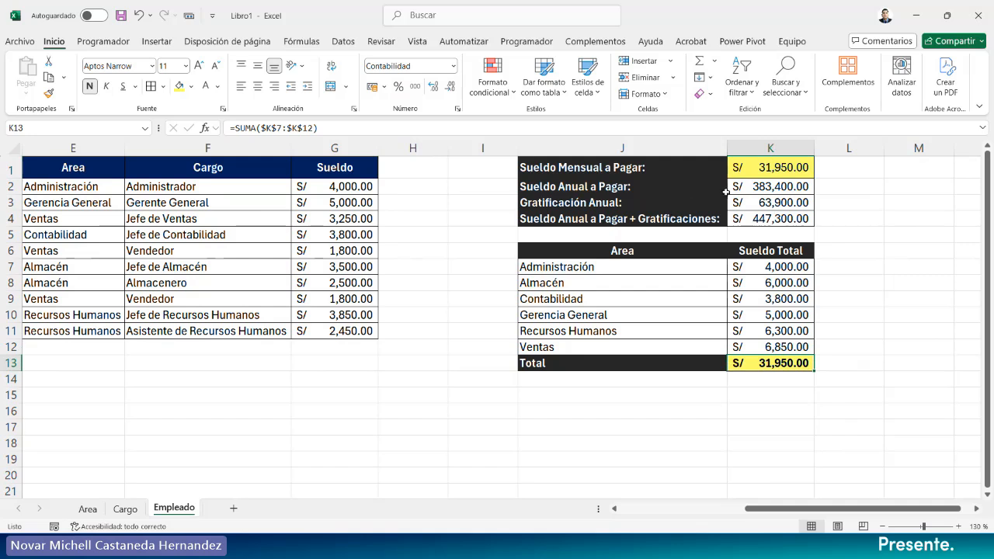
{"action": "left_click", "coordinate": [780, 169]}
{"action": "left_click", "coordinate": [90, 87]}
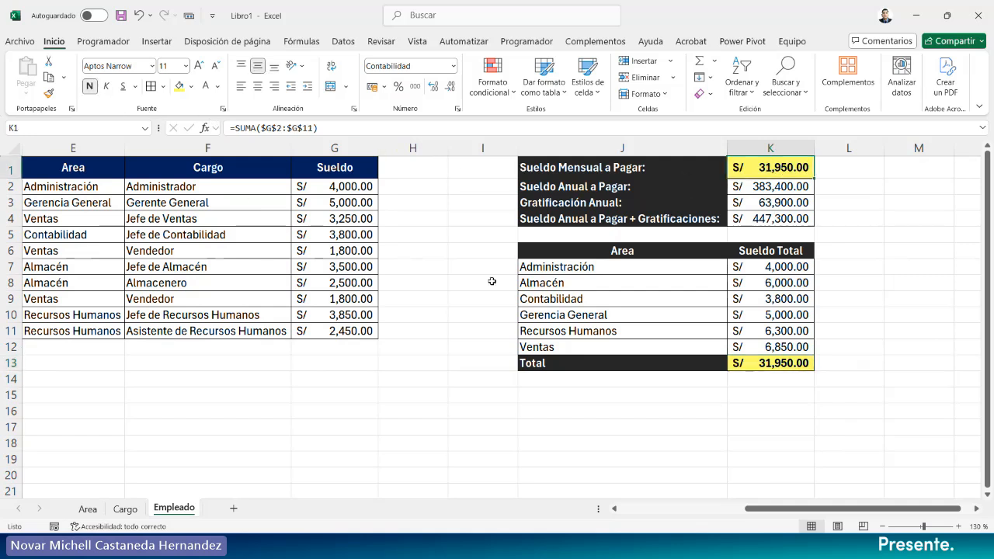
Compare the monthly salary total in K1 with the area totals in K7:K12 and inspect the Ventas formula.
{"action": "left_click", "coordinate": [863, 298]}
{"action": "left_click", "coordinate": [766, 165]}
{"action": "left_click_drag", "start_coordinate": [755, 268], "coordinate": [755, 342]}
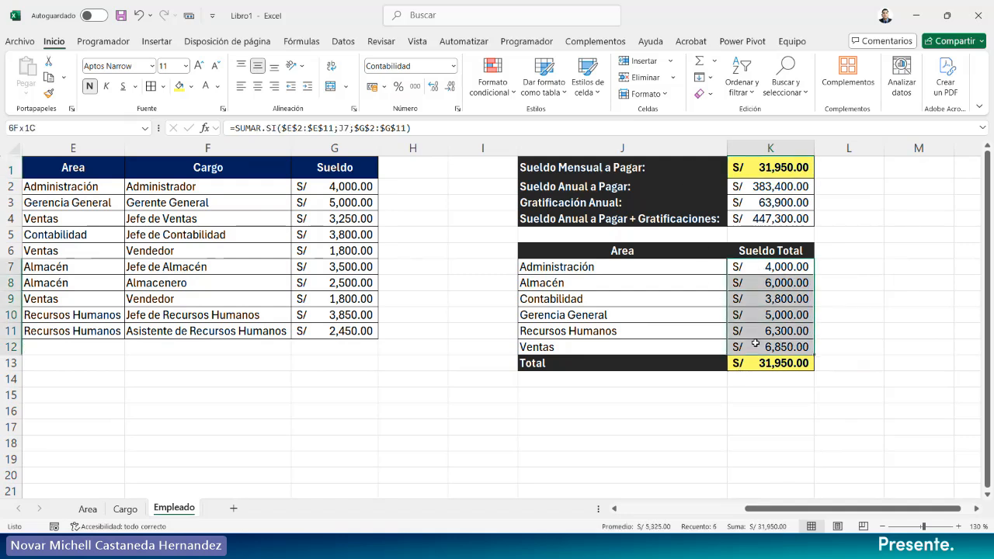
{"action": "left_click", "coordinate": [842, 269]}
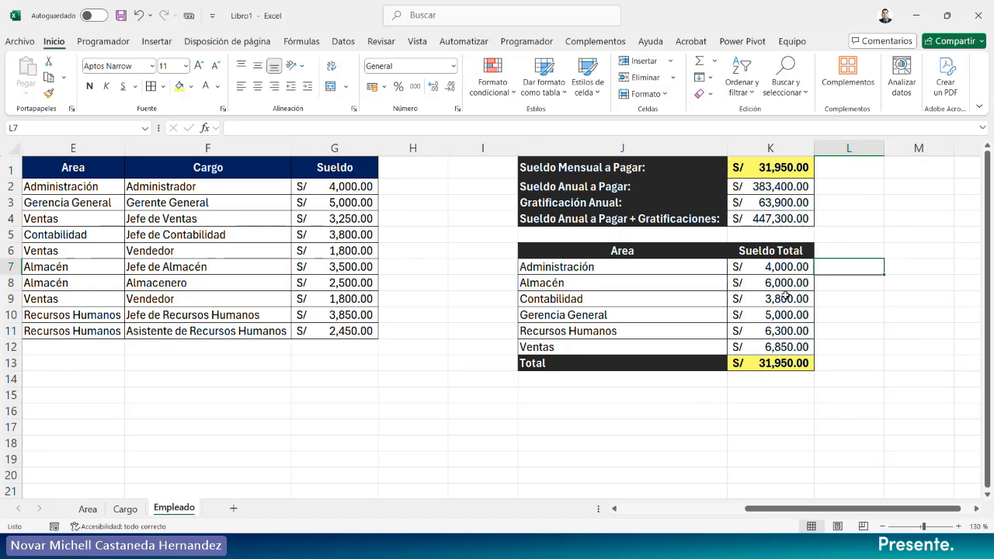
{"action": "left_click", "coordinate": [789, 347]}
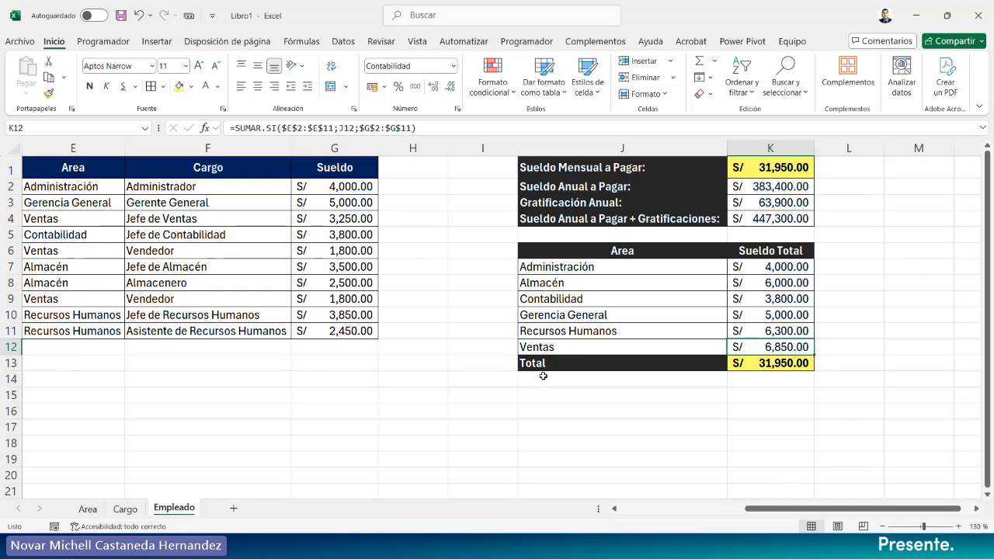
Enter the labels "Sueldo Más Elevado:" in J15 and "Sueldo más bajo:" in J16.
{"action": "left_click", "coordinate": [573, 398]}
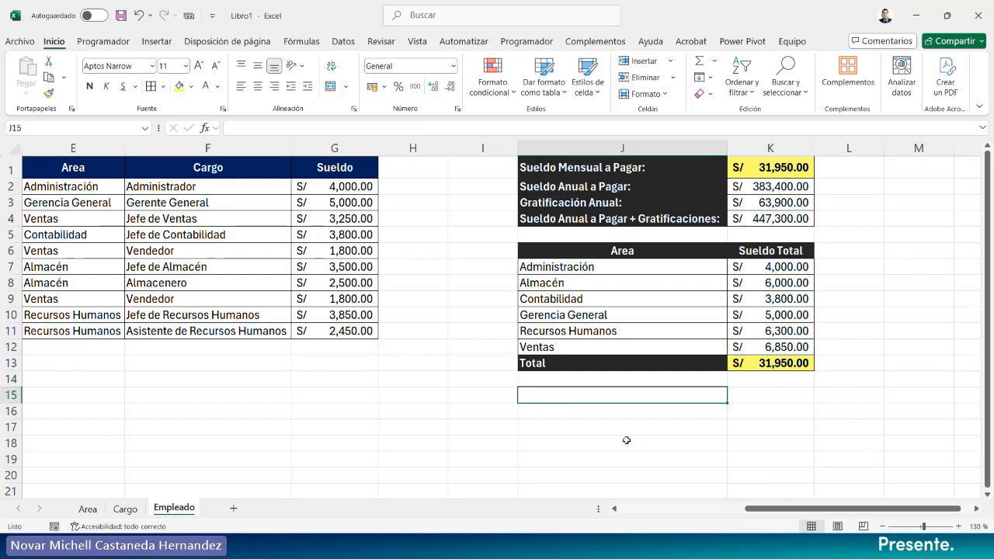
{"action": "type", "text": "Sueld"}
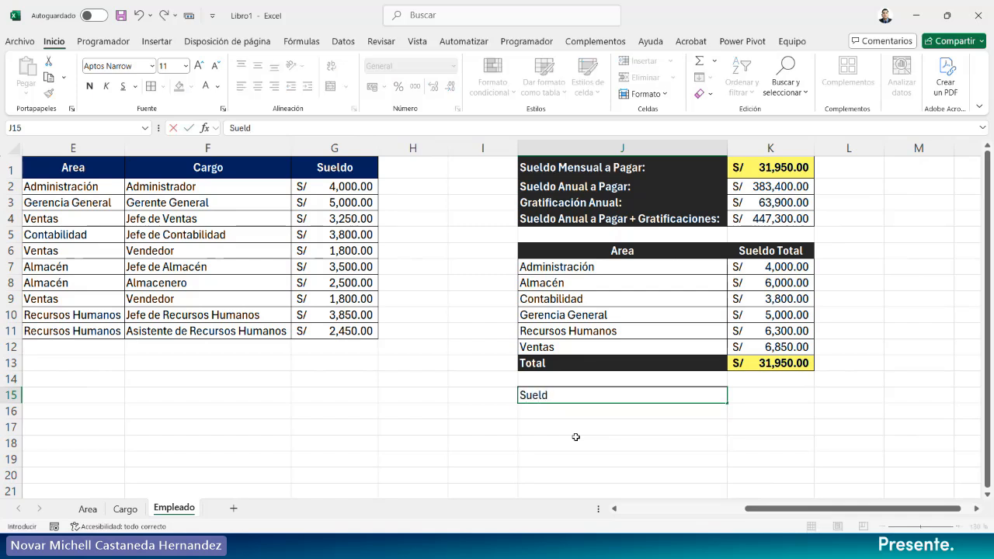
{"action": "type", "text": "o Más Elev"}
{"action": "type", "text": "ado:"}
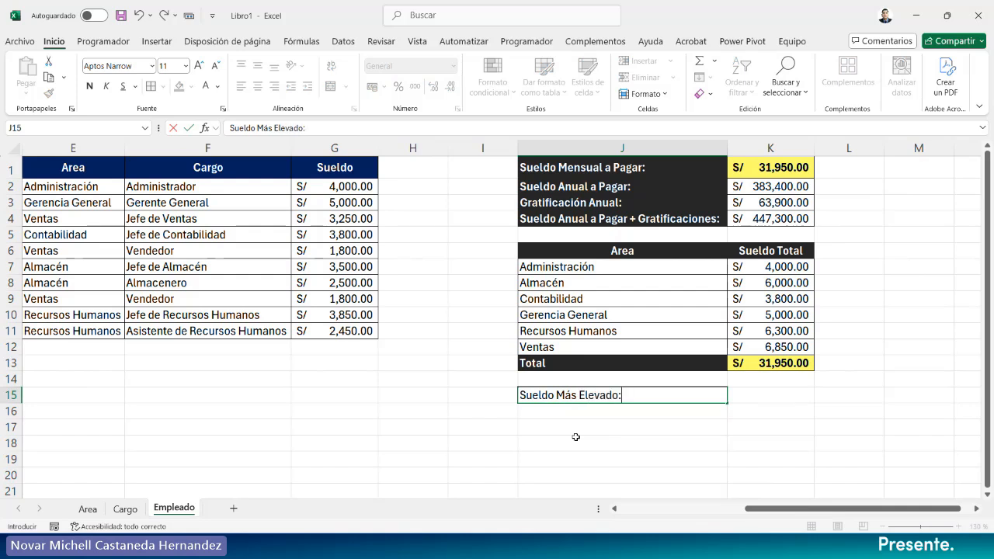
{"action": "key", "text": "Return"}
{"action": "type", "text": "Sueldo "}
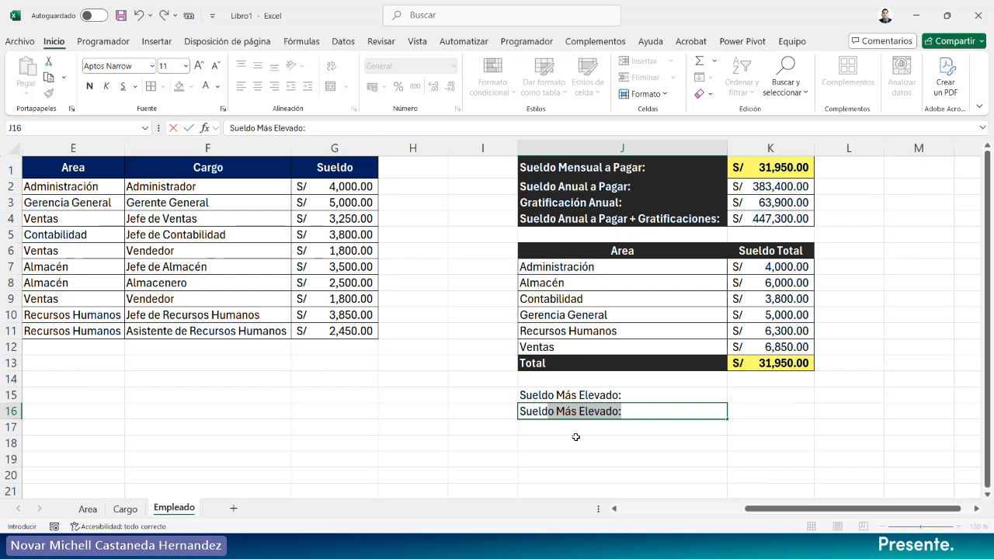
{"action": "type", "text": "más bajo"}
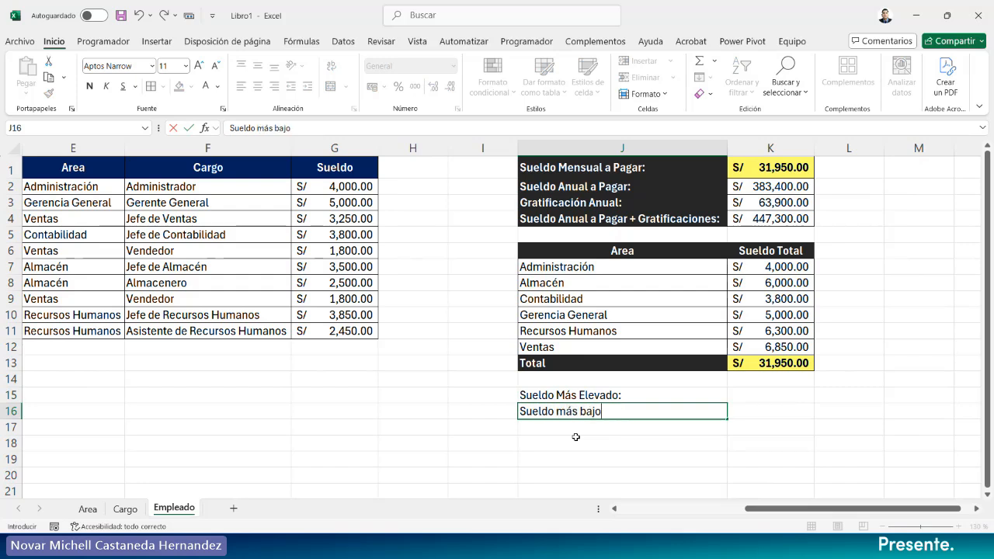
{"action": "type", "text": ":"}
{"action": "key", "text": "Return"}
Change the J15 label to "Sueldo más Elevado:" with a lowercase m.
{"action": "double_click", "coordinate": [566, 395]}
{"action": "key", "text": "BackSpace"}
{"action": "type", "text": "m"}
{"action": "key", "text": "Return"}
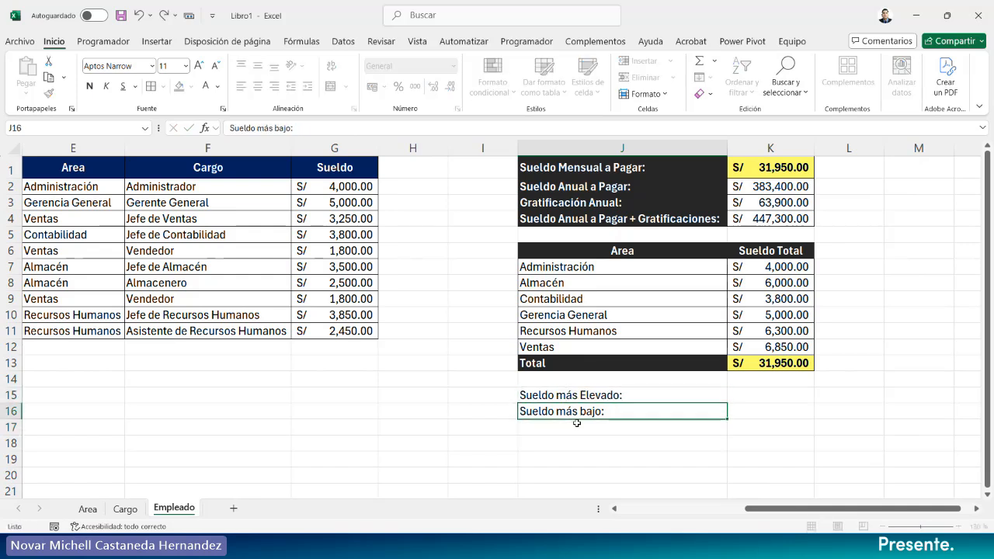
Enter the label "Sueldo Promedio:" in J17.
{"action": "left_click", "coordinate": [575, 426]}
{"action": "type", "text": "Su"}
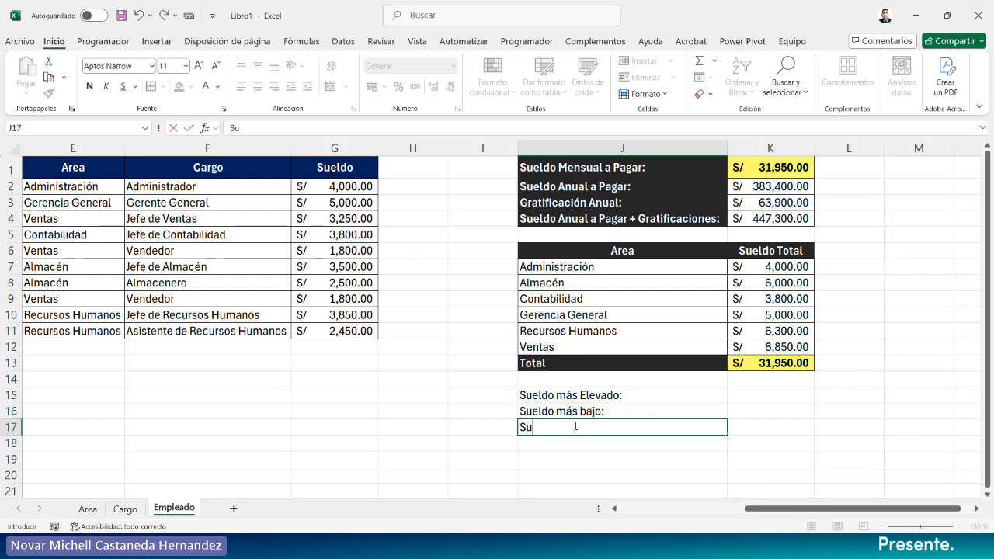
{"action": "type", "text": "eldo prm"}
{"action": "key", "text": "BackSpace"}
{"action": "key", "text": "BackSpace"}
{"action": "key", "text": "BackSpace"}
{"action": "type", "text": "Promedio:"}
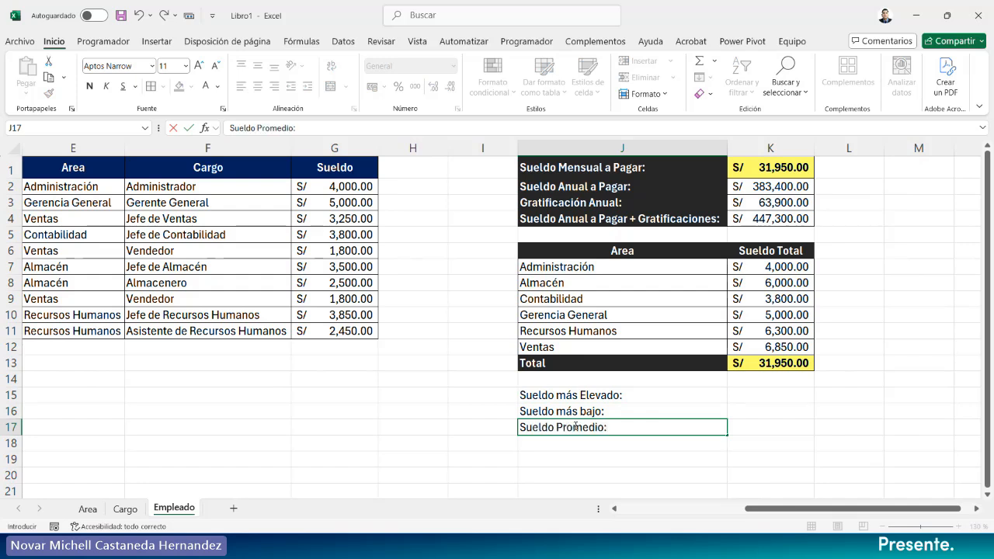
{"action": "key", "text": "Return"}
Enter the label "Nro de Empleados:" in J18.
{"action": "type", "text": "N"}
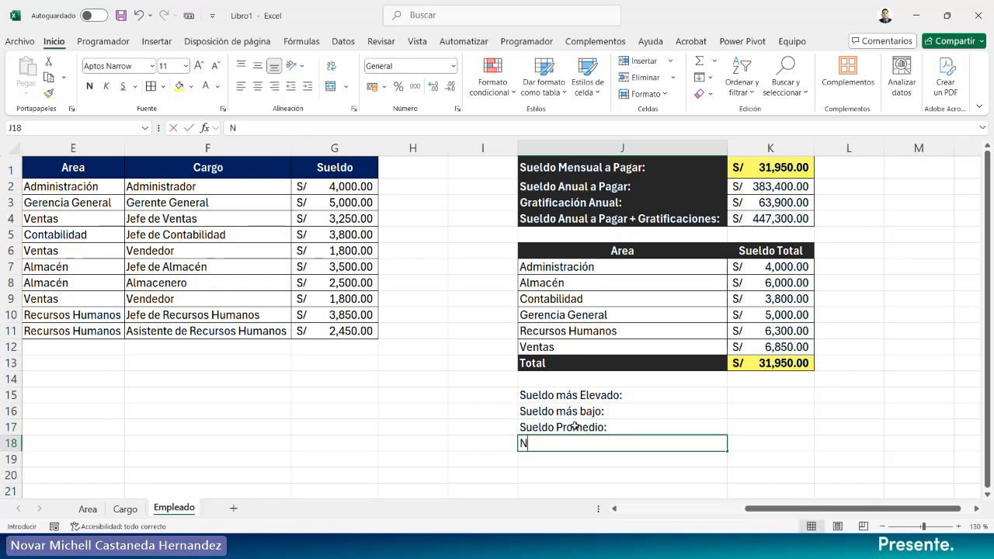
{"action": "type", "text": "ro de Empñle"}
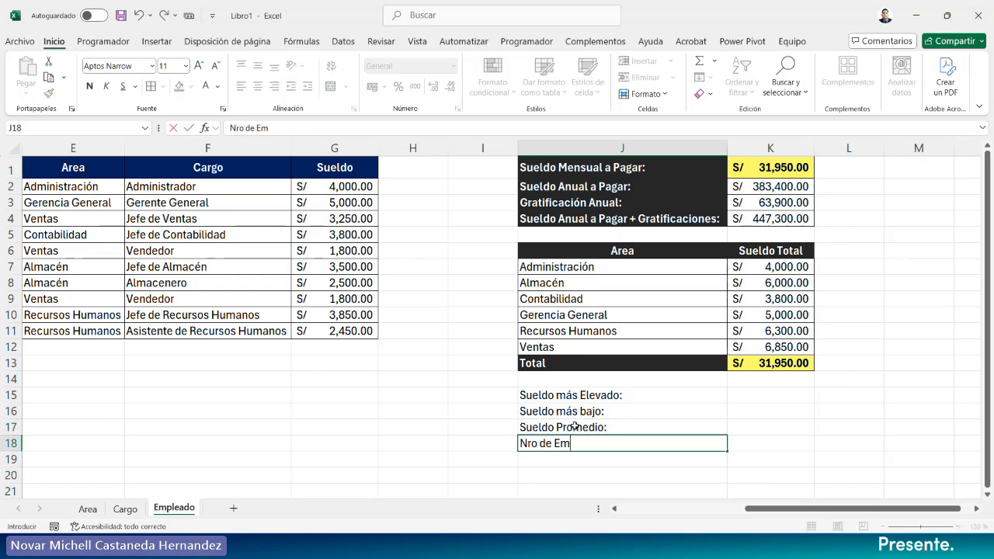
{"action": "key", "text": "BackSpace"}
{"action": "key", "text": "BackSpace"}
{"action": "key", "text": "BackSpace"}
{"action": "type", "text": "leados"}
{"action": "key", "text": "Return"}
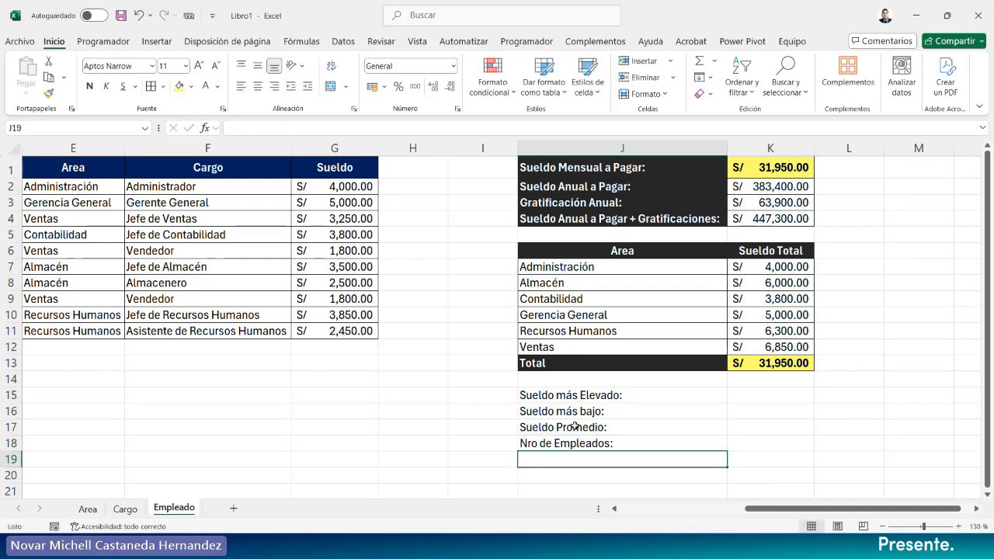
Add borders to K15:K18 and format the labels in J15:J18 as bold white text on a near-black fill.
{"action": "left_click_drag", "start_coordinate": [758, 395], "coordinate": [756, 440]}
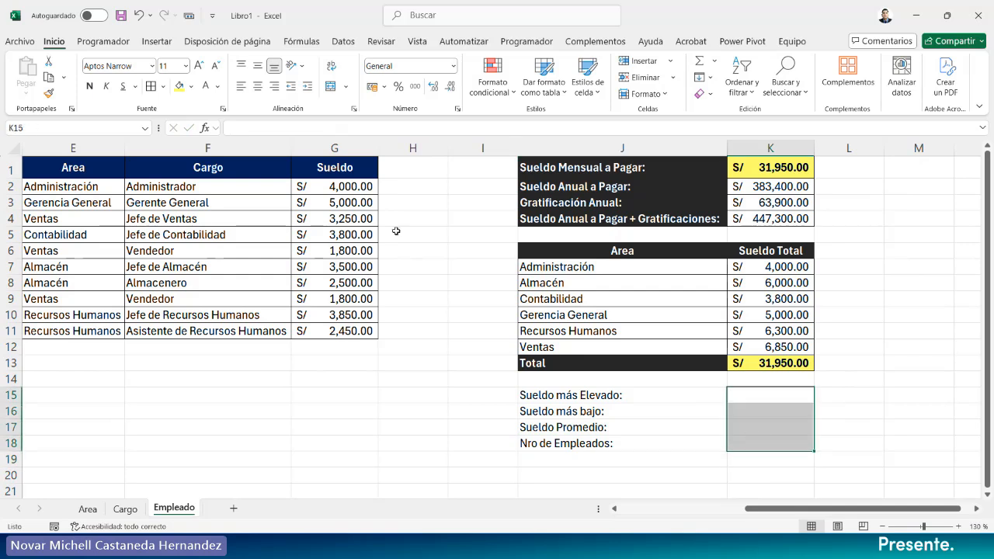
{"action": "left_click", "coordinate": [146, 86]}
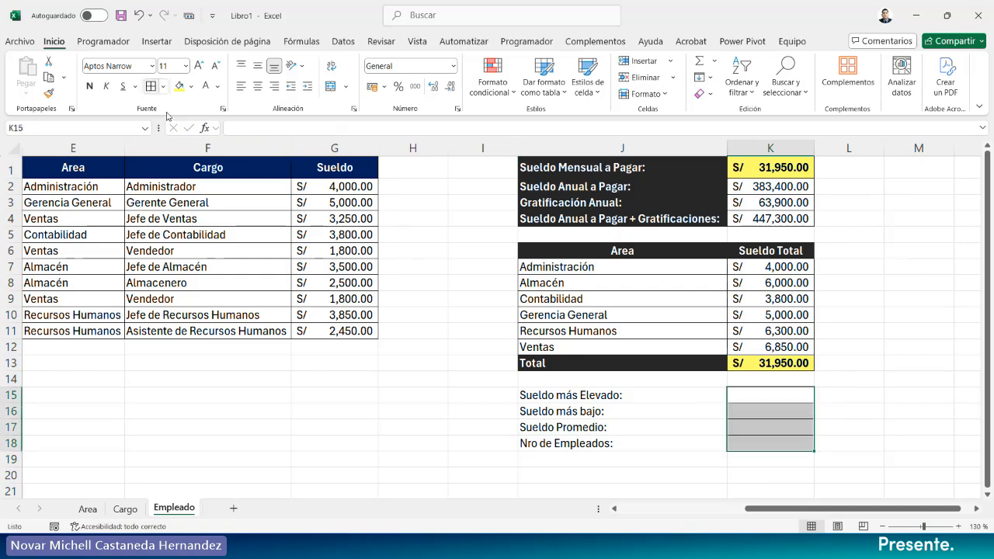
{"action": "left_click", "coordinate": [635, 397]}
{"action": "left_click_drag", "start_coordinate": [638, 411], "coordinate": [644, 442]}
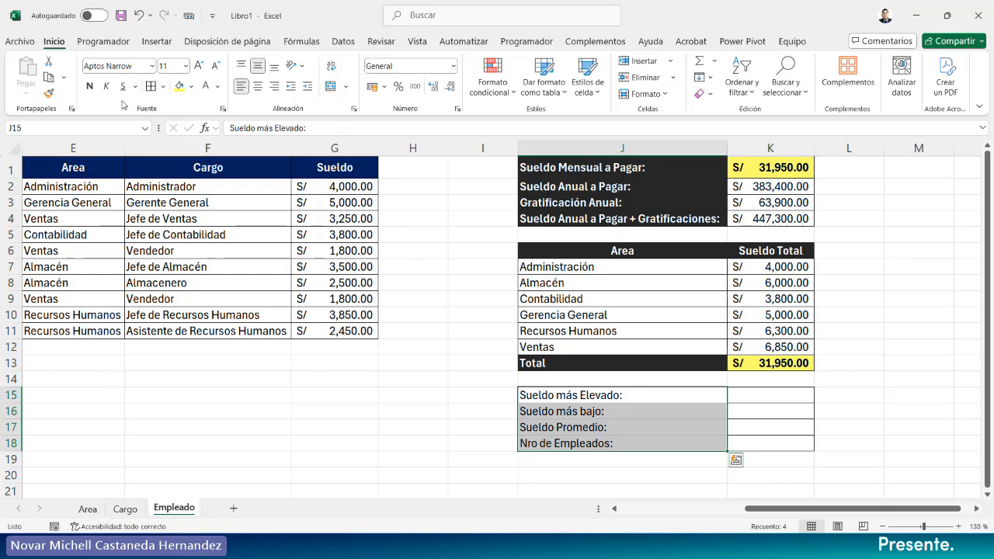
{"action": "left_click", "coordinate": [89, 86]}
{"action": "left_click", "coordinate": [191, 86]}
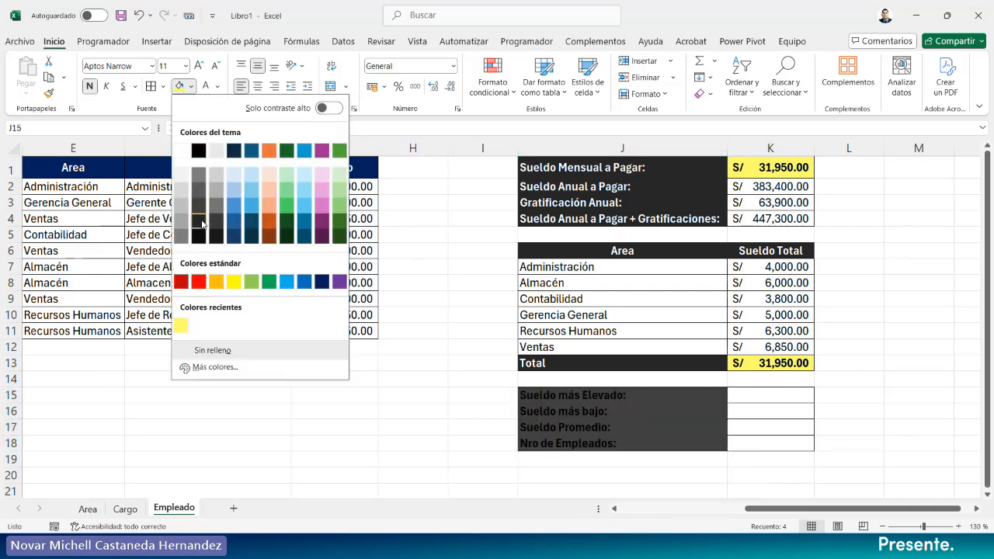
{"action": "left_click", "coordinate": [202, 225]}
{"action": "left_click", "coordinate": [206, 89]}
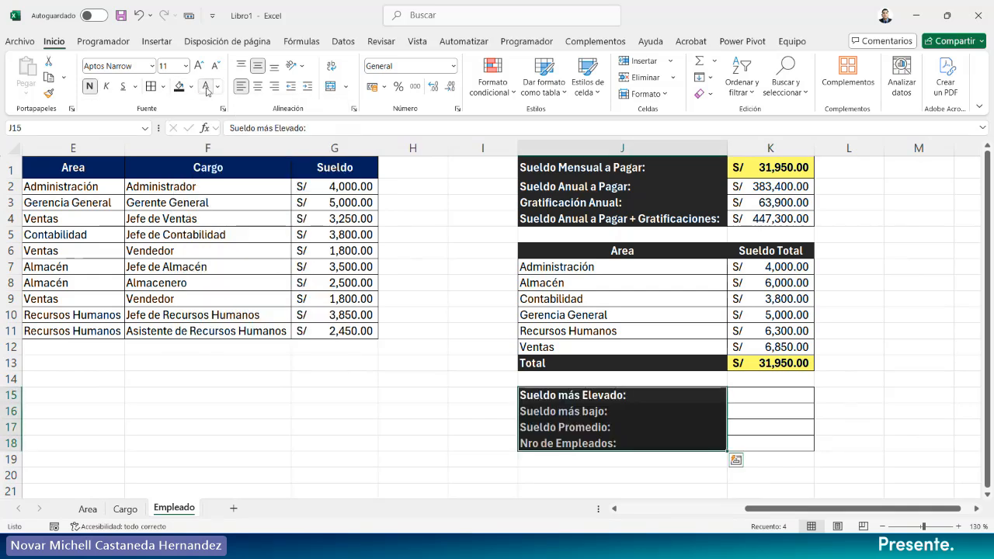
Calculate the highest salary in K15 with =MAX($G$2:$G$11).
{"action": "left_click", "coordinate": [777, 397]}
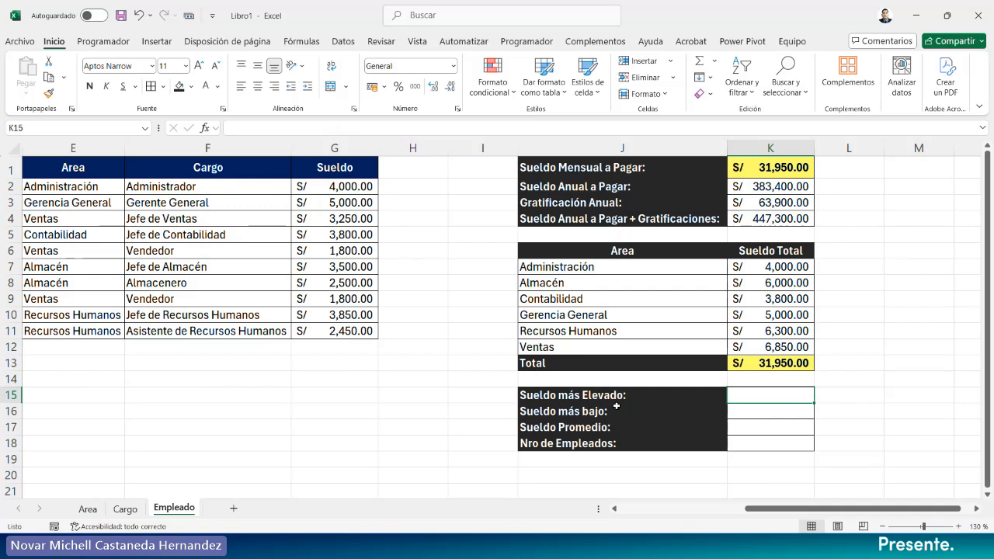
{"action": "type", "text": "=MAX("}
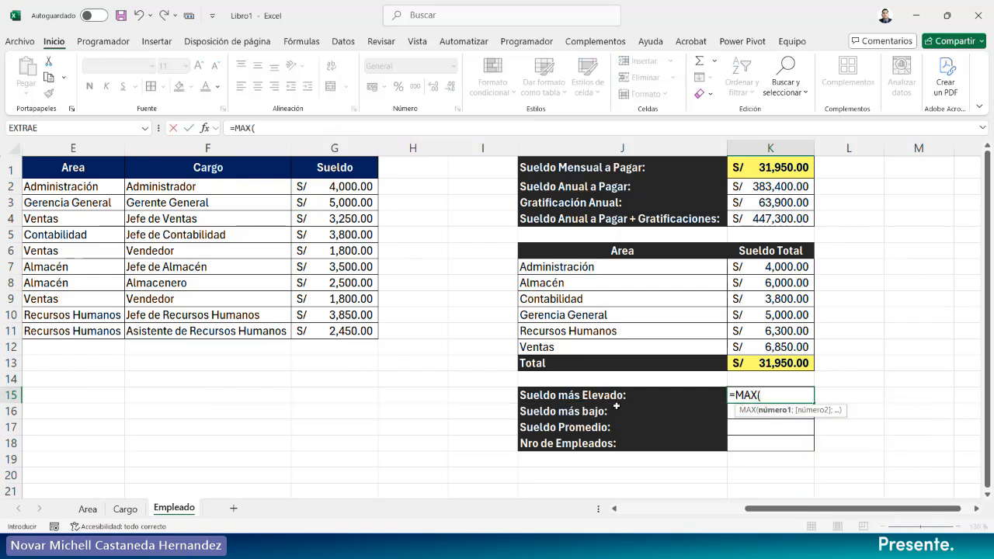
{"action": "left_click_drag", "start_coordinate": [335, 192], "coordinate": [344, 325]}
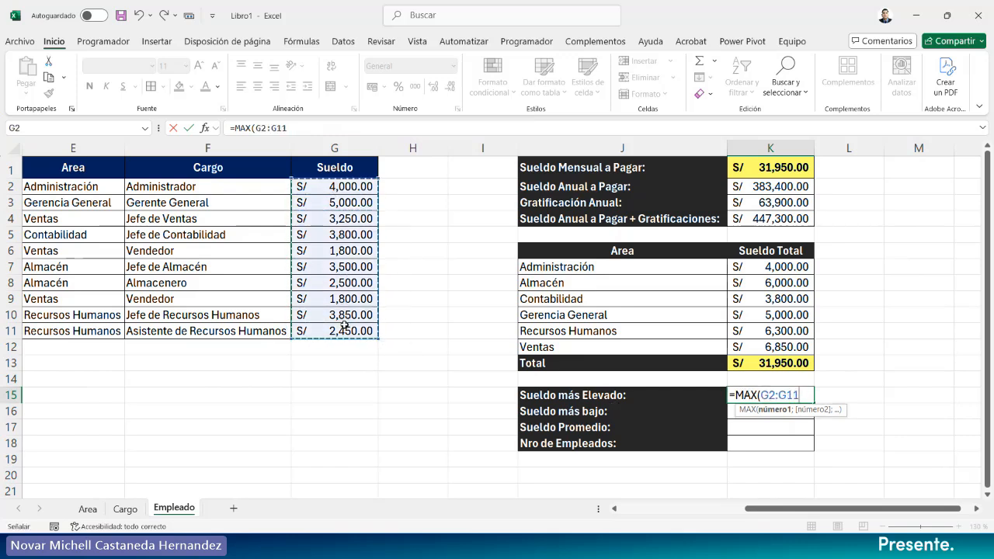
{"action": "key", "text": "F4"}
{"action": "type", "text": "("}
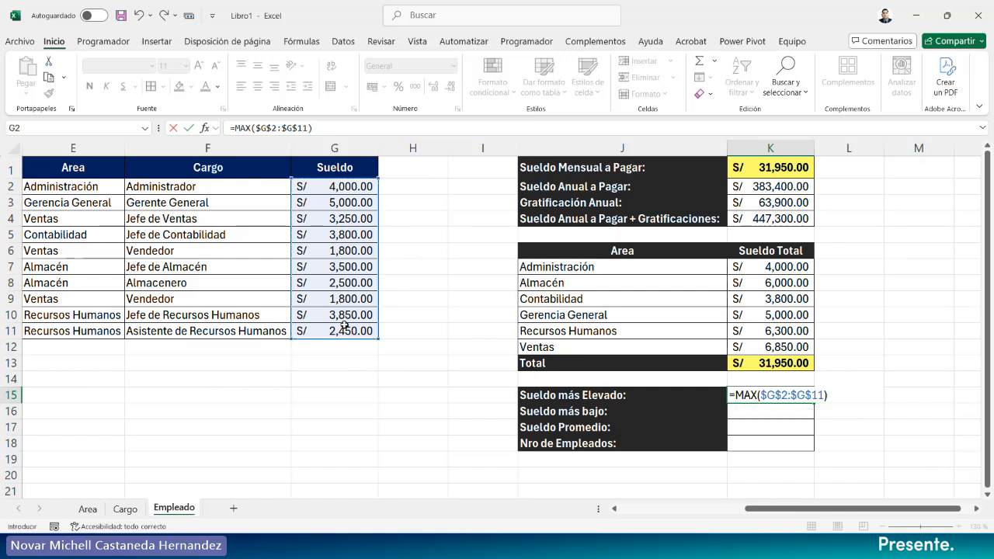
{"action": "key", "text": "Return"}
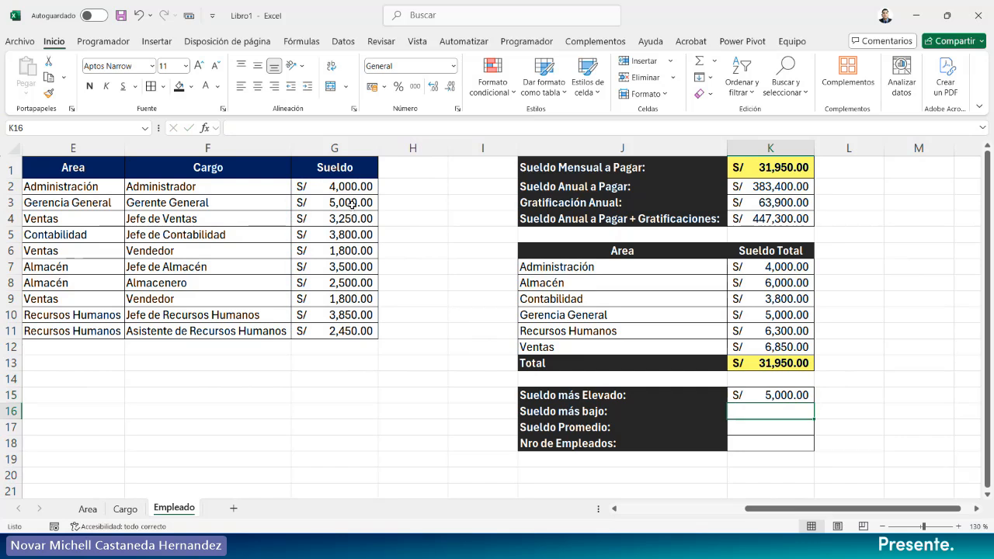
Change the J15 label to "Sueldo más elevado:" with a lowercase e.
{"action": "double_click", "coordinate": [586, 396]}
{"action": "key", "text": "BackSpace"}
{"action": "type", "text": "e"}
{"action": "key", "text": "Return"}
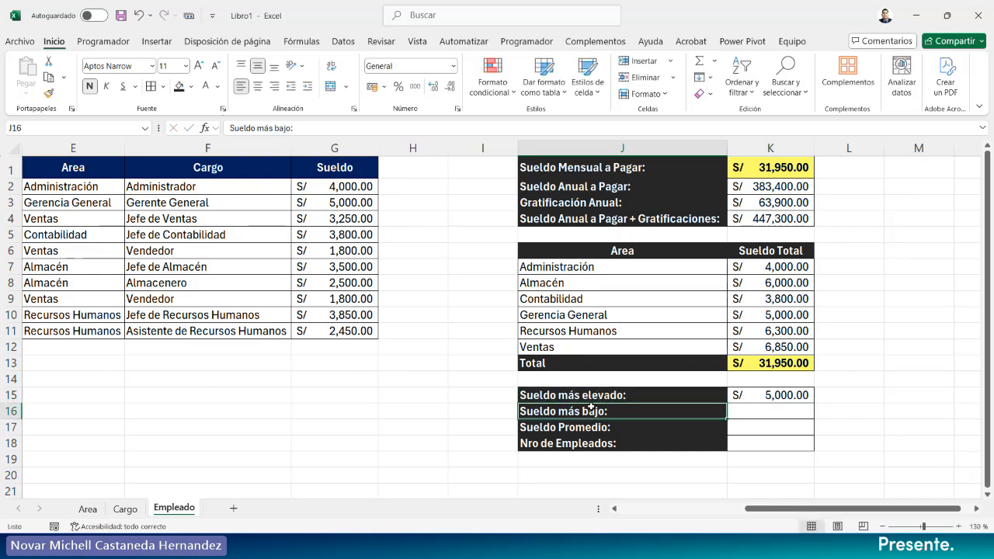
Calculate the lowest salary in K16 with =MIN($G$2:$G$11).
{"action": "left_click", "coordinate": [744, 416]}
{"action": "type", "text": "="}
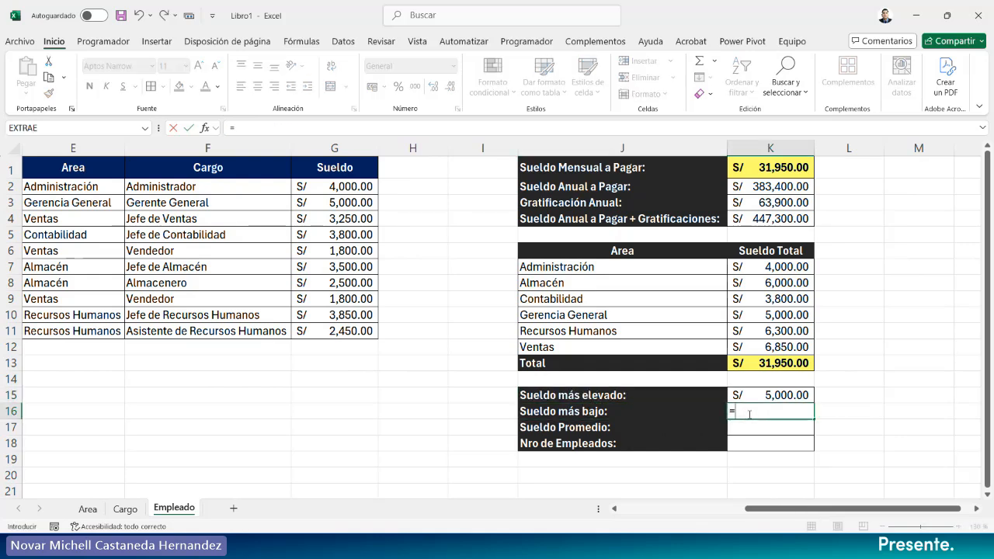
{"action": "type", "text": "min"}
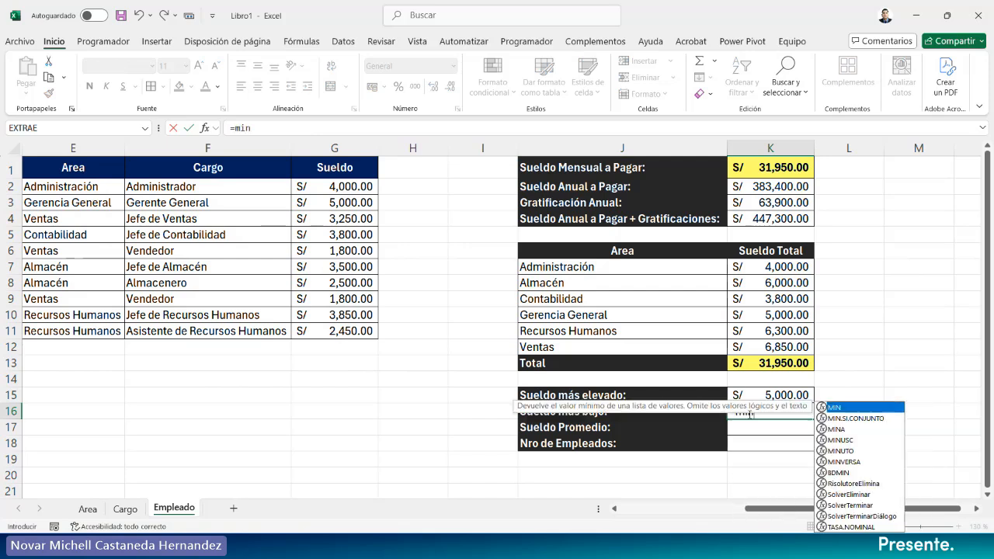
{"action": "key", "text": "Tab"}
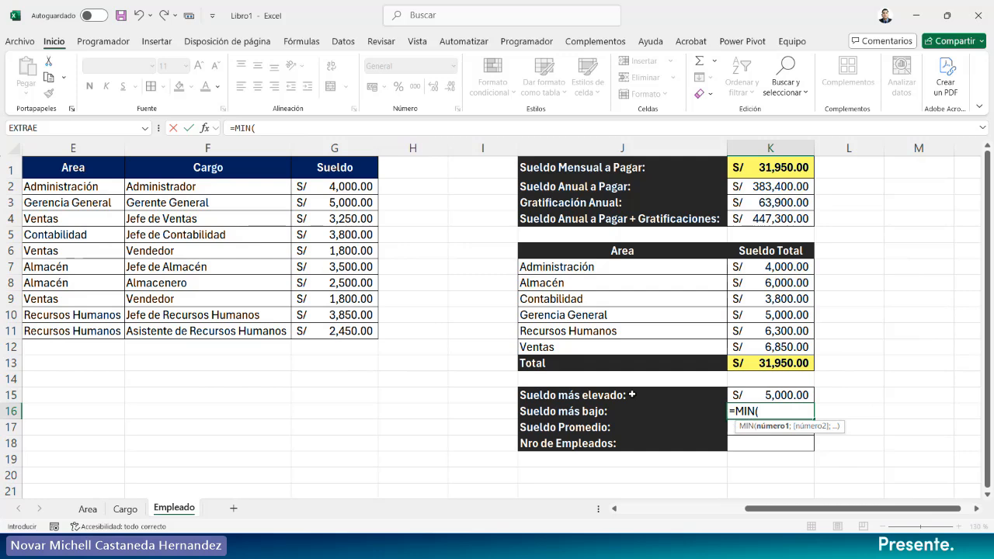
{"action": "left_click_drag", "start_coordinate": [309, 191], "coordinate": [332, 331]}
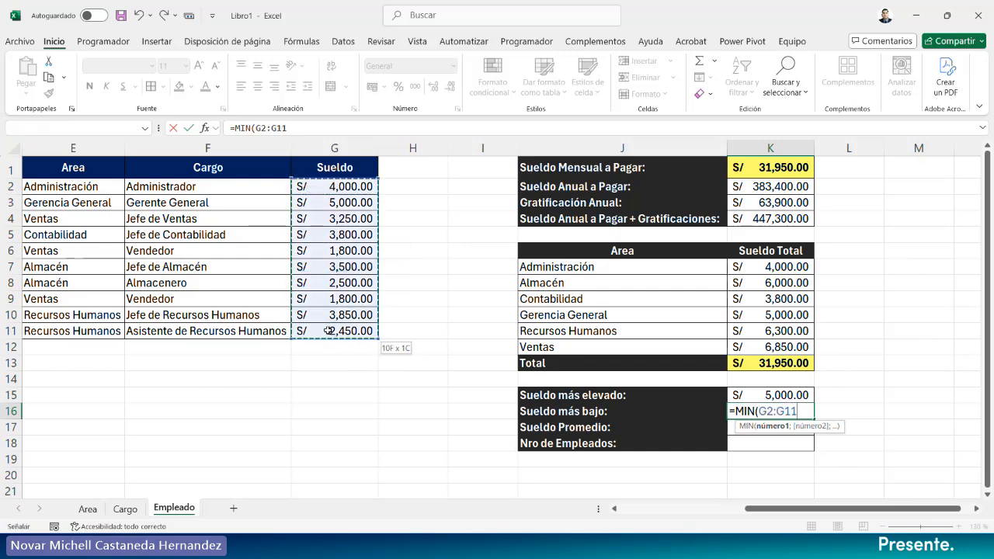
{"action": "key", "text": "F4"}
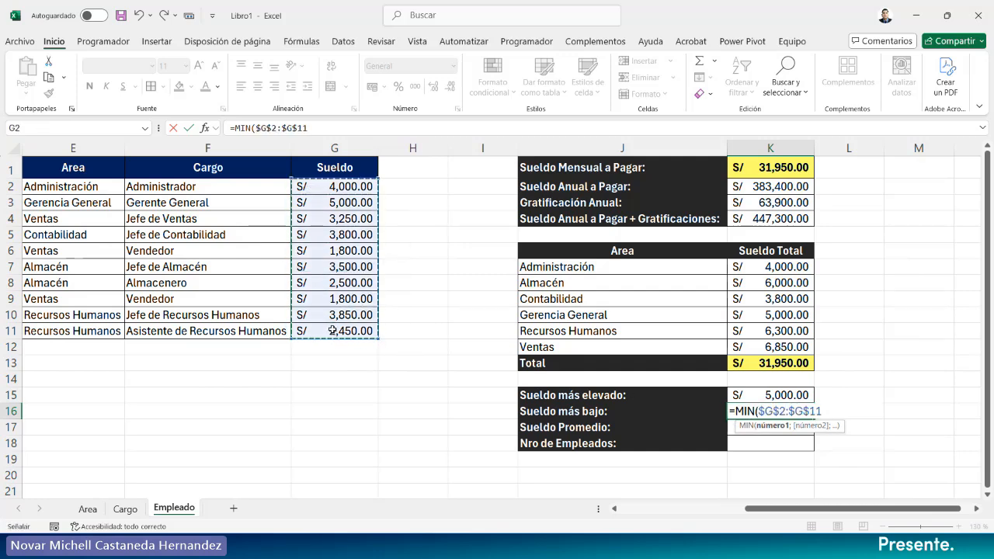
{"action": "type", "text": ")"}
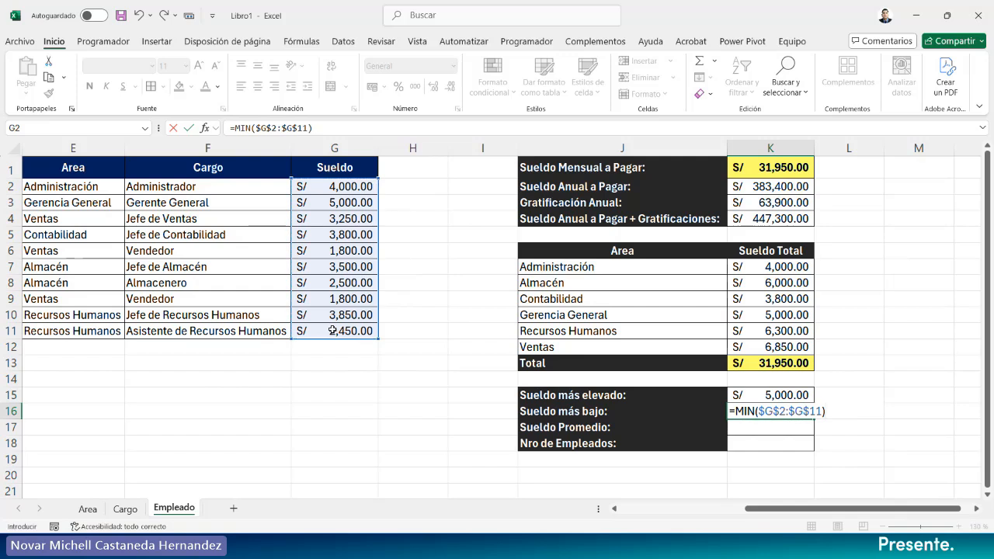
{"action": "key", "text": "Return"}
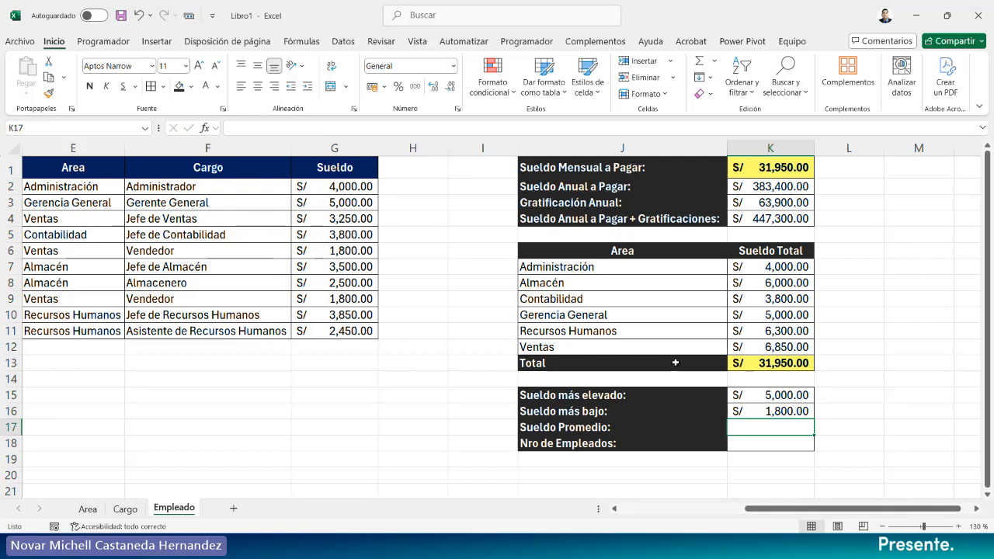
Calculate the average salary in K17 with =PROMEDIO($G$2:$G$11).
{"action": "type", "text": "=pro"}
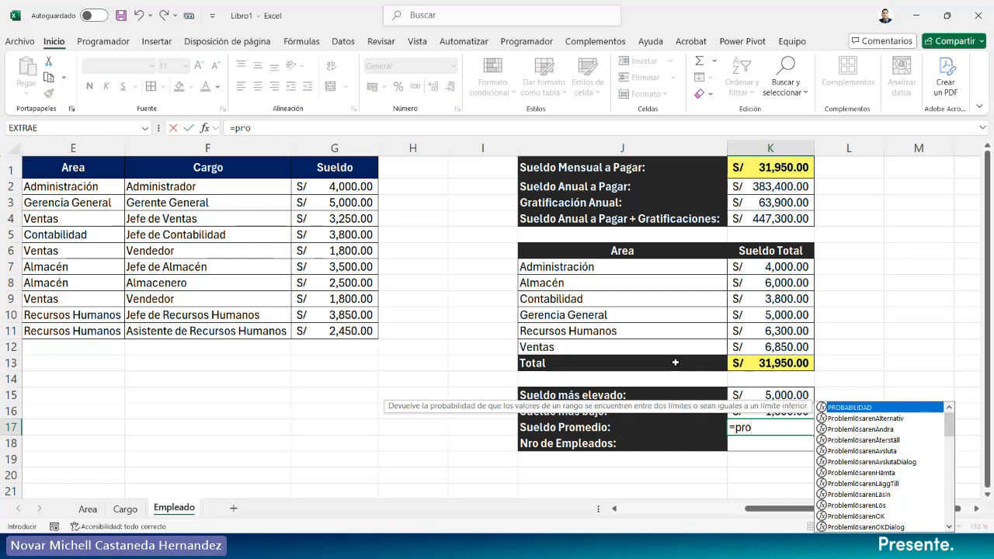
{"action": "type", "text": "m"}
{"action": "key", "text": "Tab"}
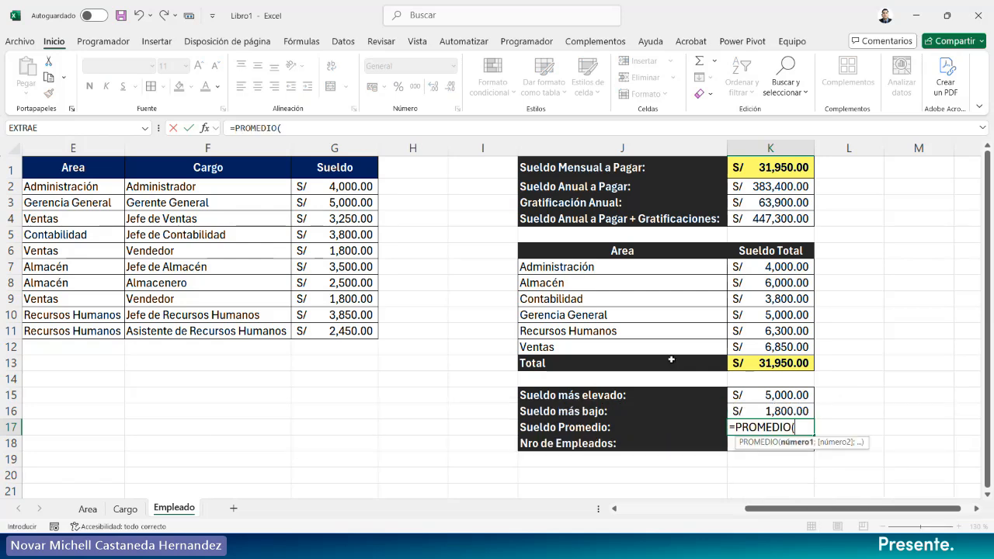
{"action": "left_click_drag", "start_coordinate": [370, 188], "coordinate": [361, 332]}
{"action": "key", "text": "F4"}
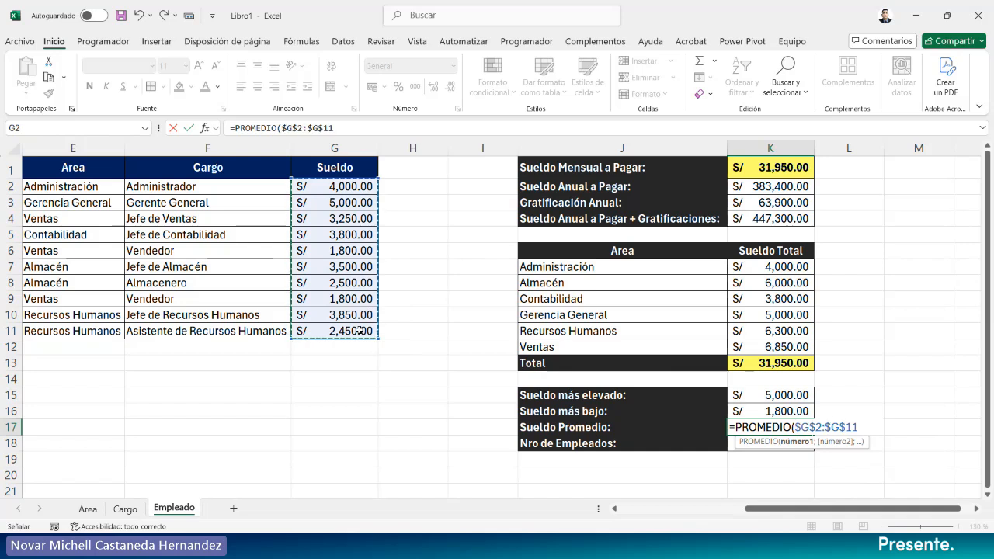
{"action": "type", "text": ")"}
{"action": "key", "text": "Return"}
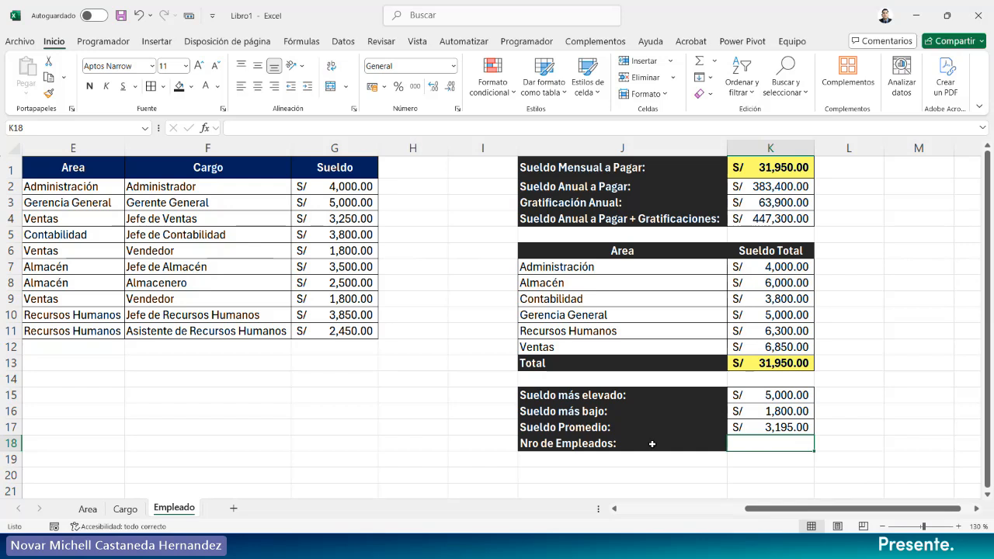
Count the employees in K18 with =CONTAR($G$2:$G$11).
{"action": "type", "text": "=con"}
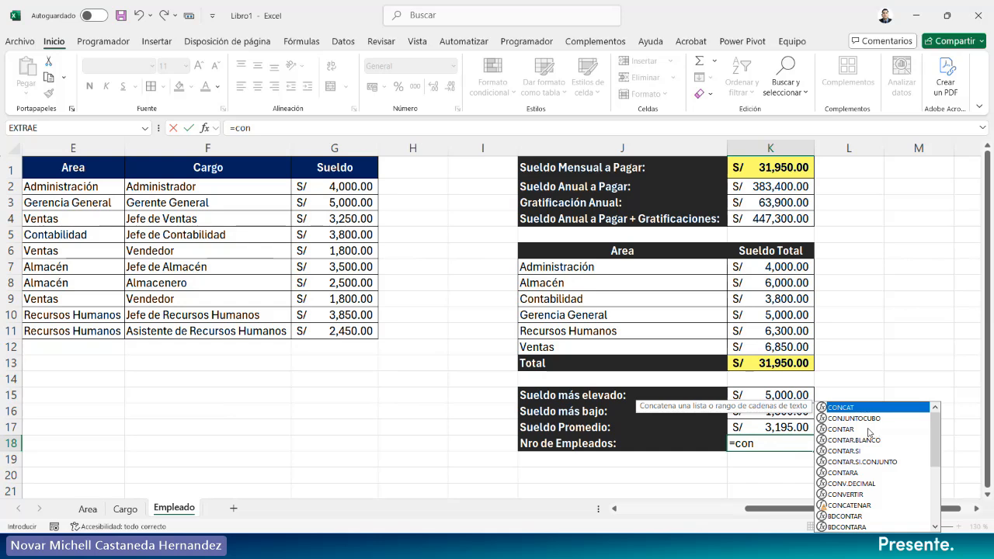
{"action": "double_click", "coordinate": [864, 429]}
{"action": "left_click_drag", "start_coordinate": [309, 187], "coordinate": [328, 325]}
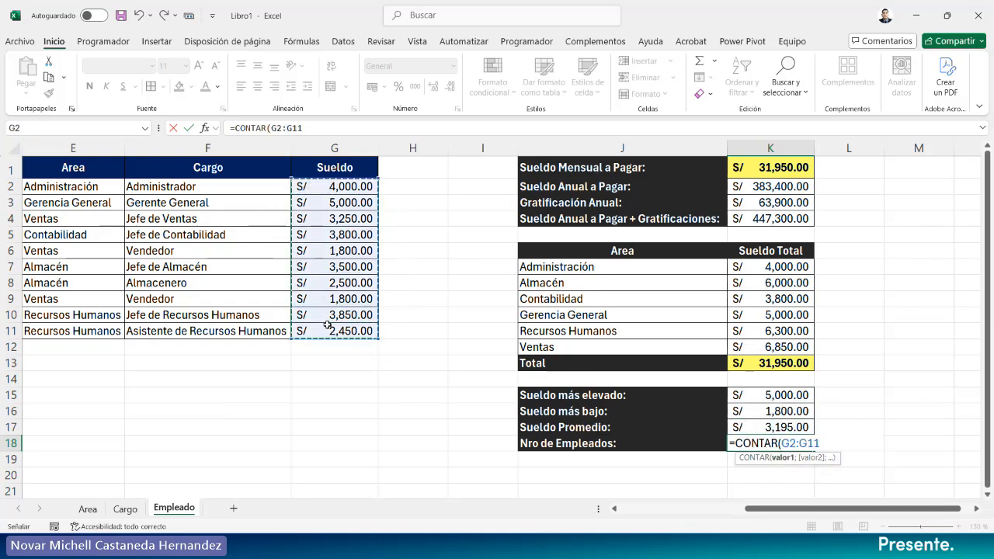
{"action": "key", "text": "F4"}
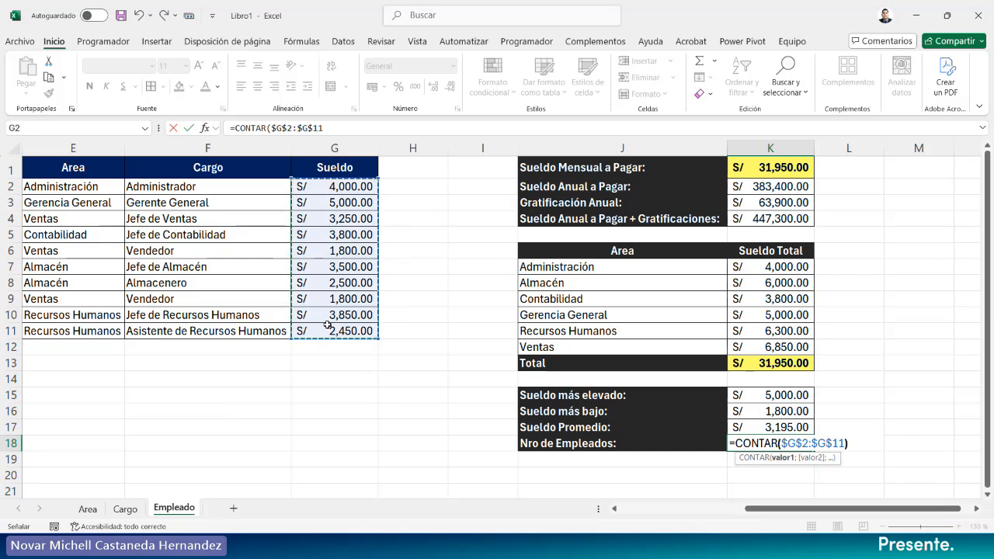
{"action": "type", "text": ")"}
{"action": "key", "text": "Return"}
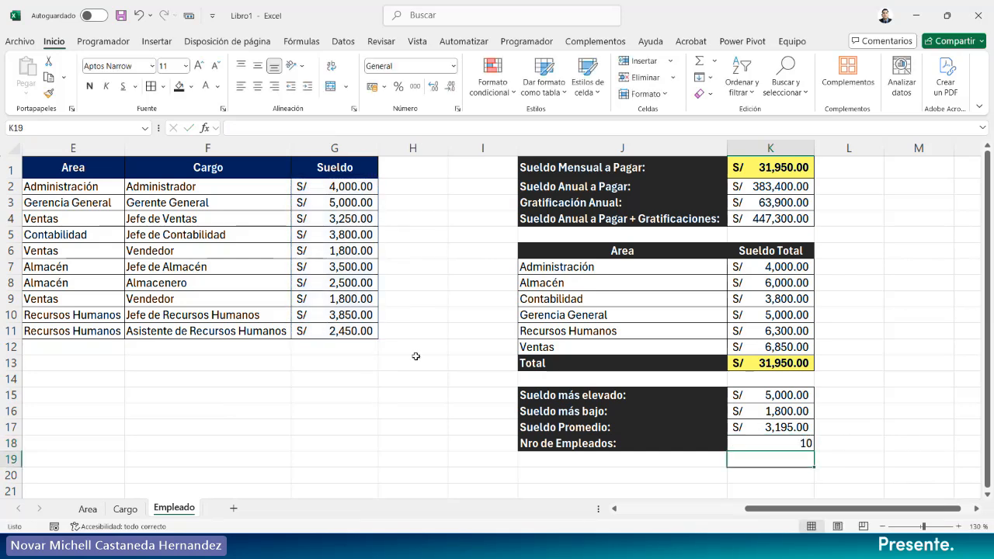
Center the employee count in K18 horizontally and vertically.
{"action": "left_click", "coordinate": [765, 440]}
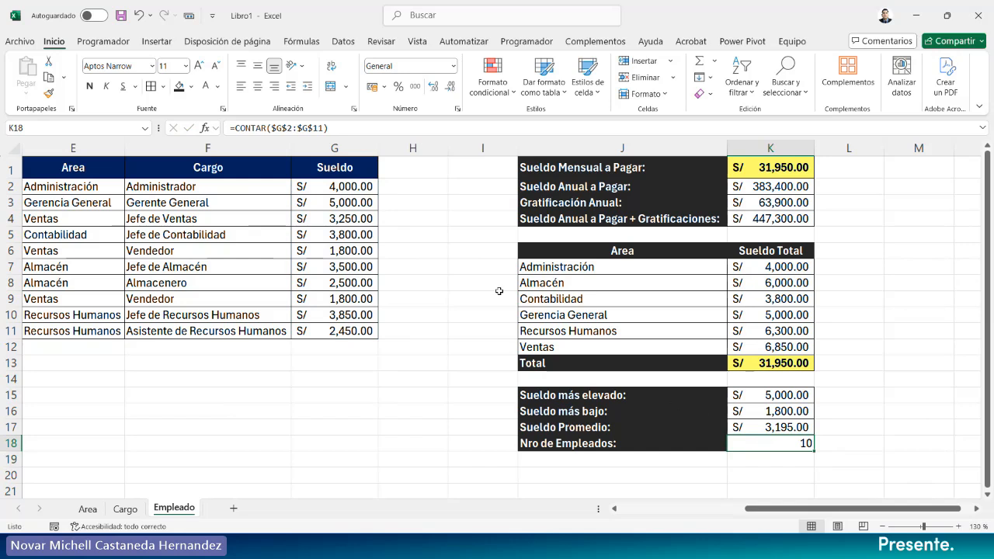
{"action": "left_click", "coordinate": [257, 86]}
{"action": "left_click", "coordinate": [258, 66]}
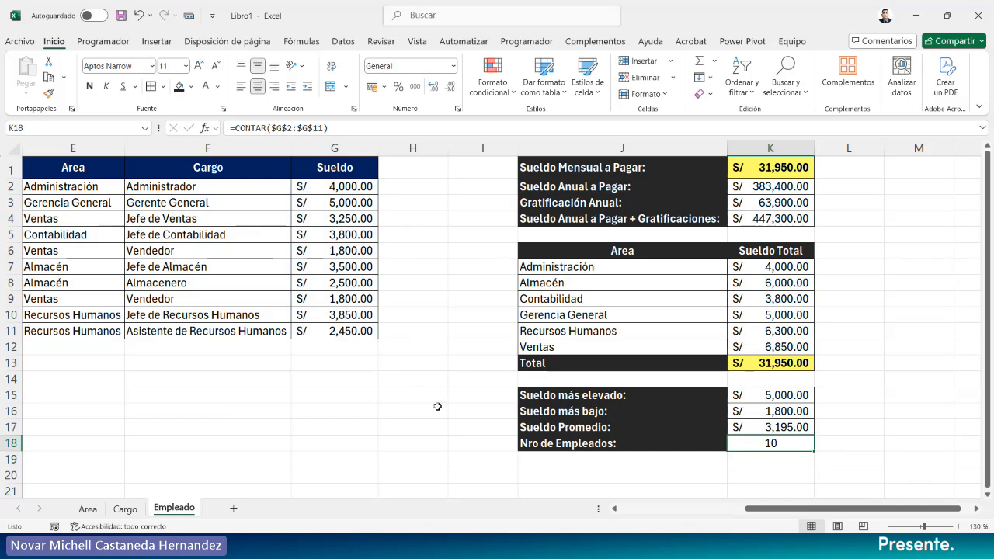
{"action": "left_click", "coordinate": [459, 437]}
{"action": "left_click", "coordinate": [801, 442]}
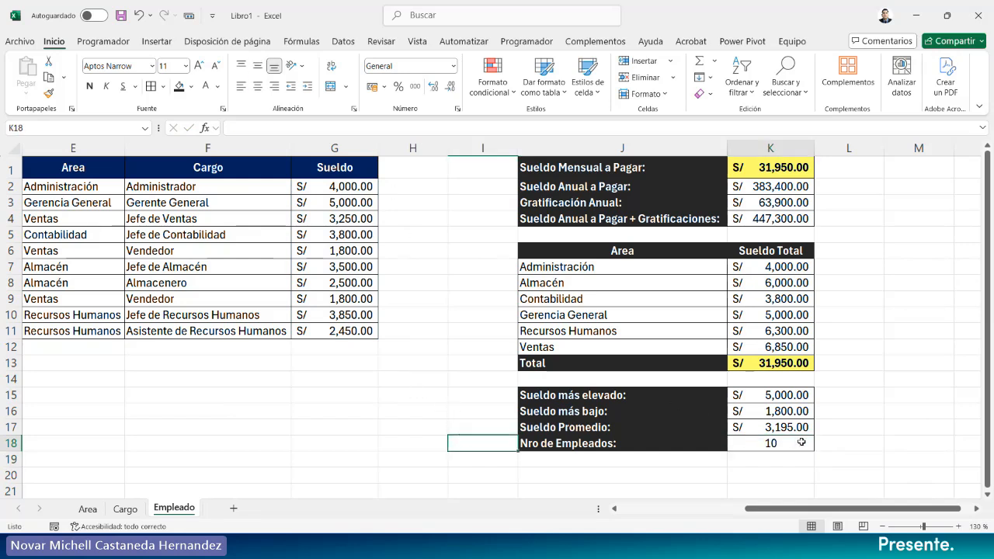
Insert a 3D clustered column chart (Columna agrupada 3D) from the area totals in J6:K12, without the Total row.
{"action": "left_click_drag", "start_coordinate": [589, 250], "coordinate": [769, 346]}
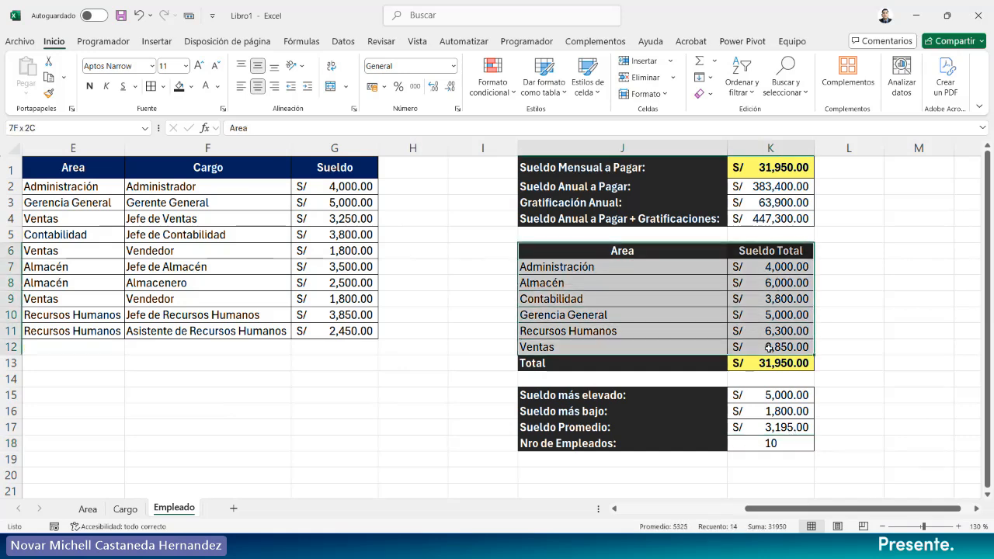
{"action": "left_click", "coordinate": [881, 276]}
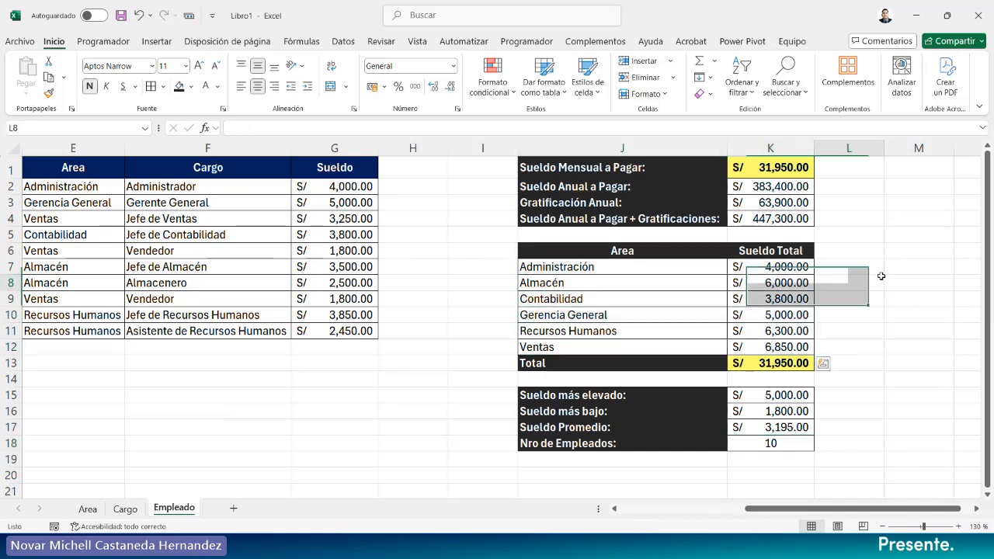
{"action": "left_click", "coordinate": [580, 256]}
{"action": "mouse_move", "coordinate": [580, 256]}
{"action": "left_mouse_down"}
{"action": "mouse_move", "coordinate": [695, 328]}
{"action": "mouse_move", "coordinate": [760, 354]}
{"action": "left_mouse_up"}
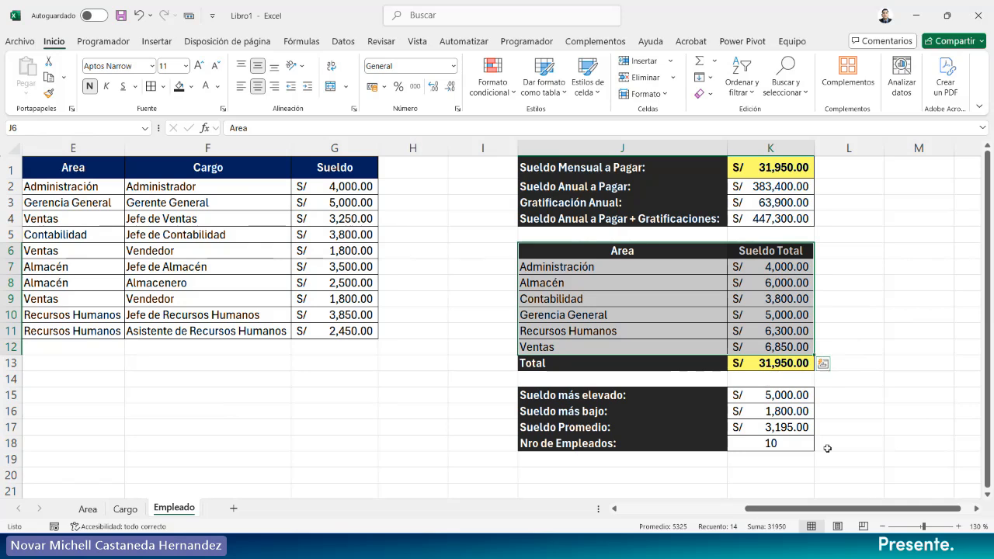
{"action": "left_click_drag", "start_coordinate": [821, 508], "coordinate": [916, 507]}
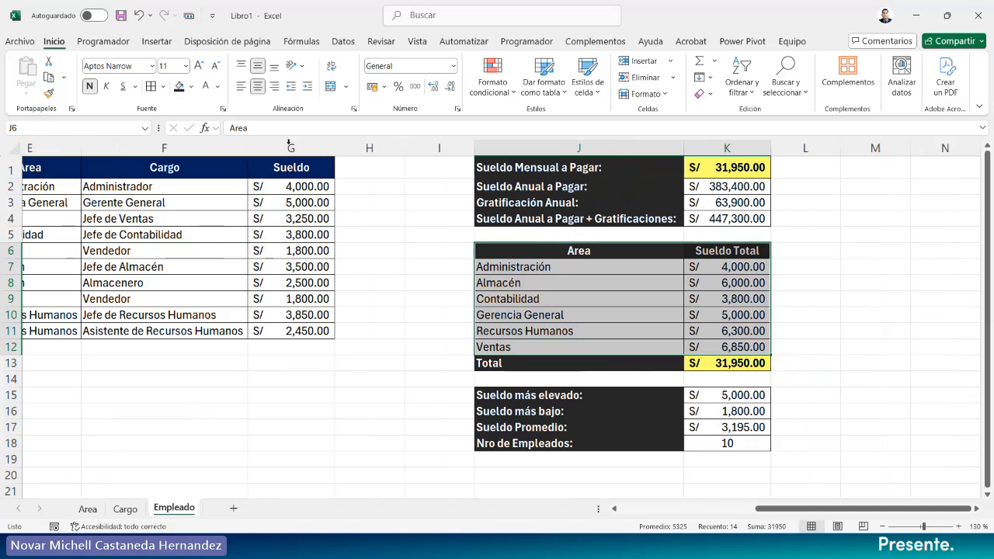
{"action": "left_click", "coordinate": [159, 43]}
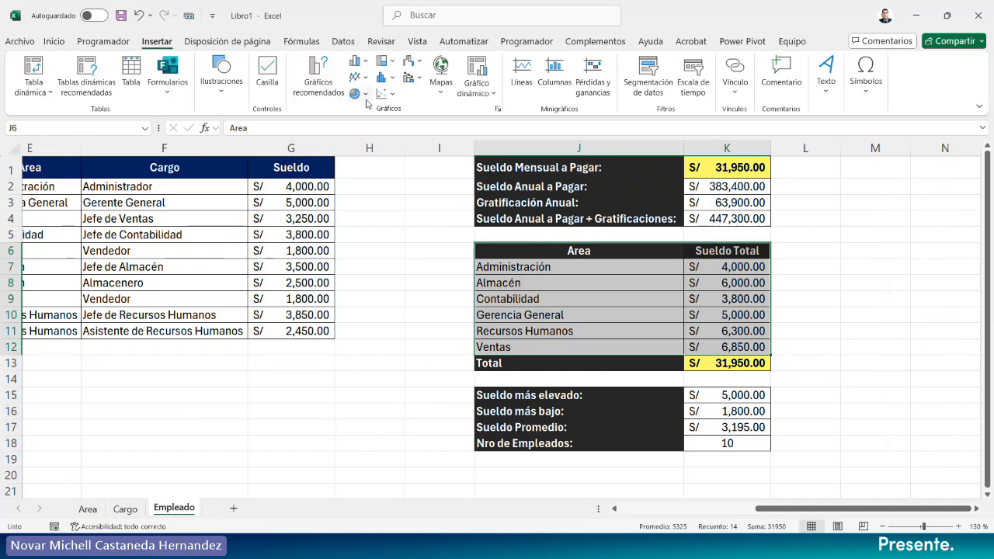
{"action": "left_click", "coordinate": [499, 109]}
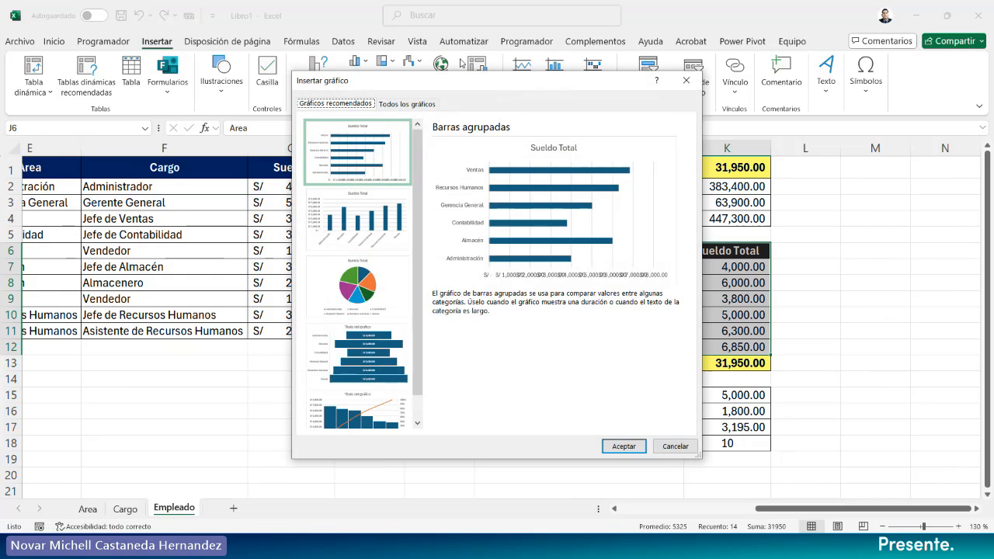
{"action": "left_click_drag", "start_coordinate": [457, 86], "coordinate": [274, 75]}
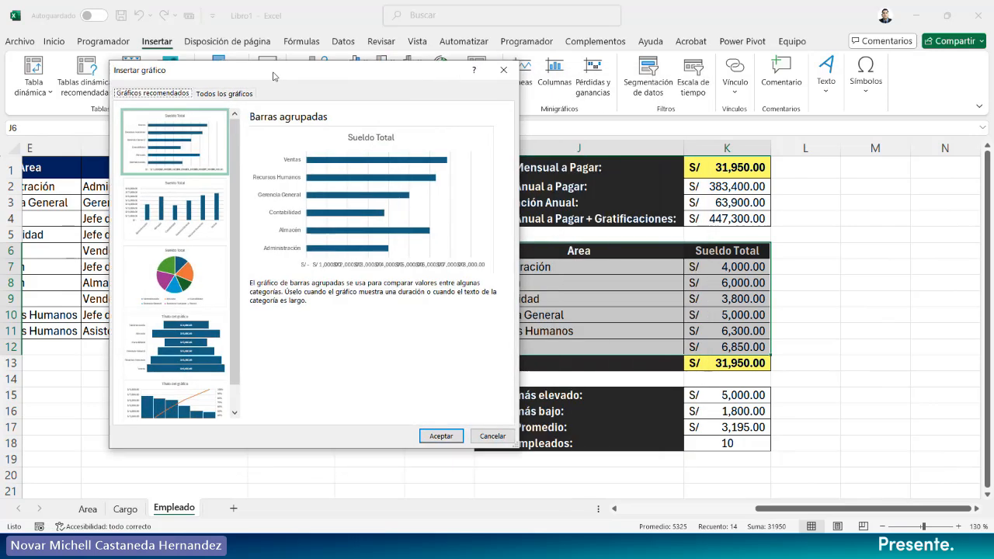
{"action": "left_click", "coordinate": [199, 211]}
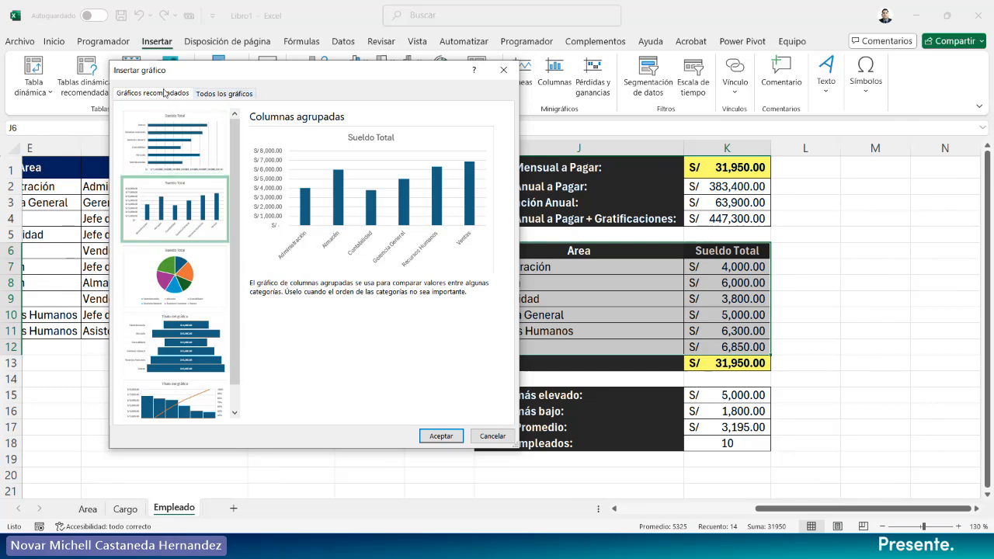
{"action": "left_click", "coordinate": [220, 94]}
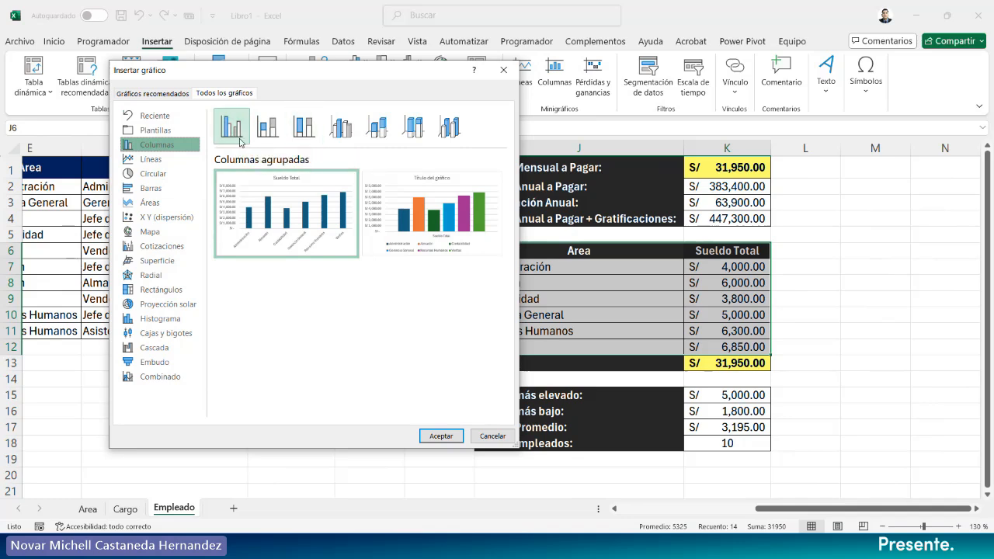
{"action": "left_click", "coordinate": [349, 138]}
{"action": "mouse_move", "coordinate": [302, 229]}
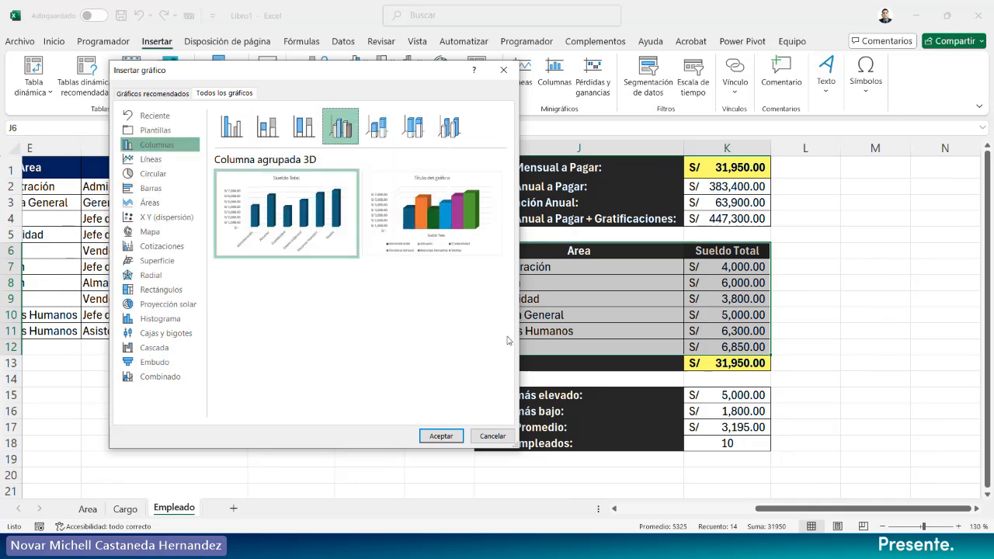
{"action": "left_click", "coordinate": [440, 436]}
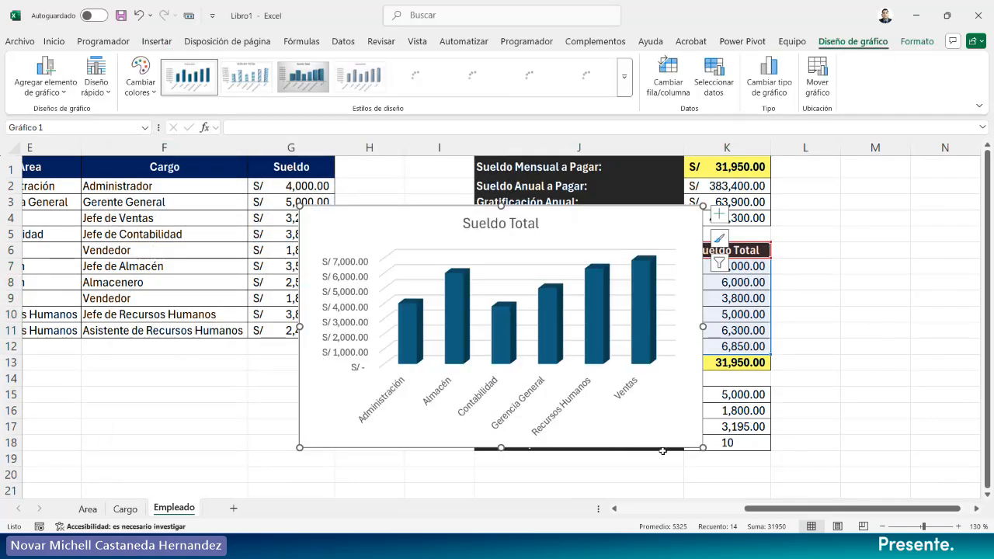
Move the column chart off the tables to the empty area starting at column L, beside the salary summaries.
{"action": "left_click_drag", "start_coordinate": [771, 508], "coordinate": [884, 514]}
{"action": "left_click", "coordinate": [882, 528]}
{"action": "left_click", "coordinate": [882, 528]}
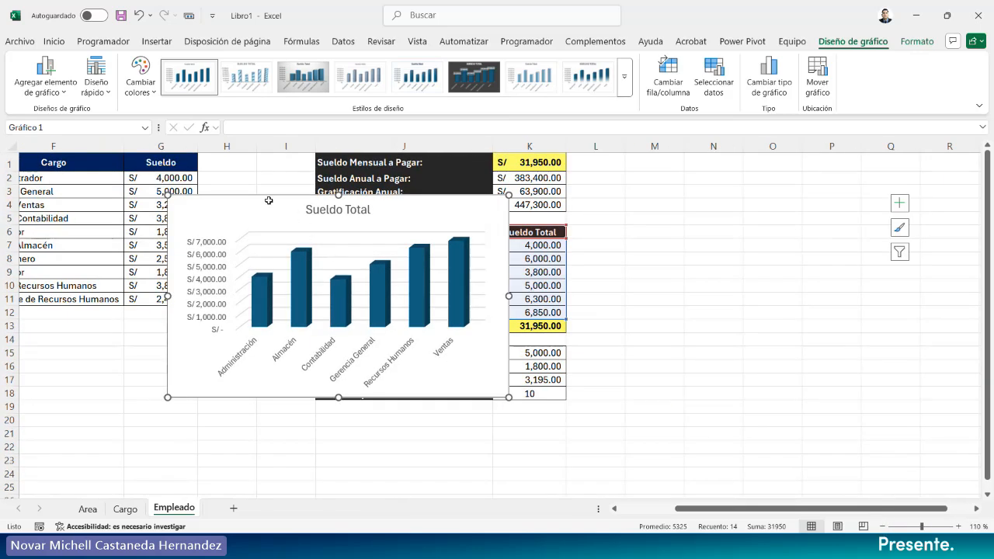
{"action": "key", "text": "Escape"}
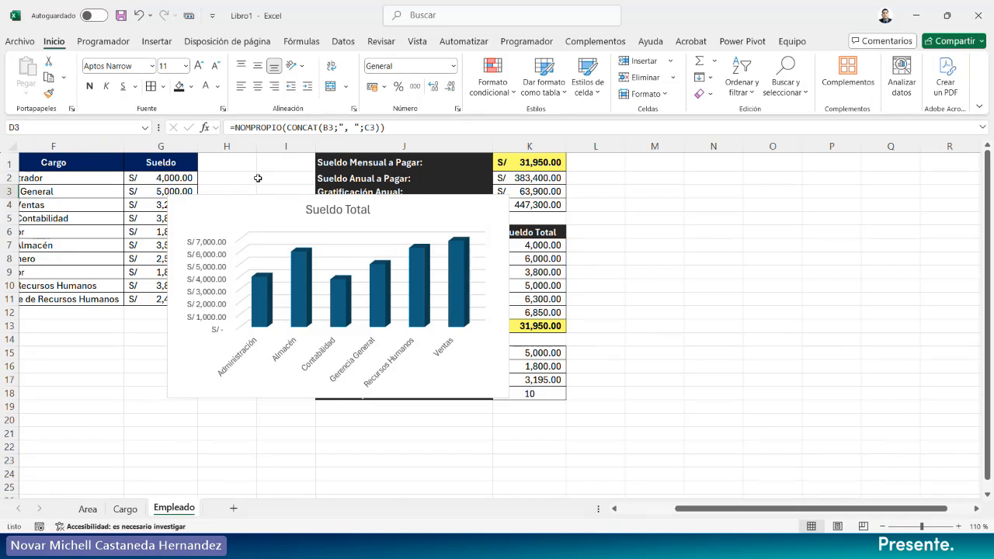
{"action": "scroll", "coordinate": [206, 394], "scroll_direction": "left", "scroll_amount": 3}
{"action": "left_click", "coordinate": [206, 394]}
{"action": "left_click", "coordinate": [515, 381]}
{"action": "left_click_drag", "start_coordinate": [575, 208], "coordinate": [707, 344]}
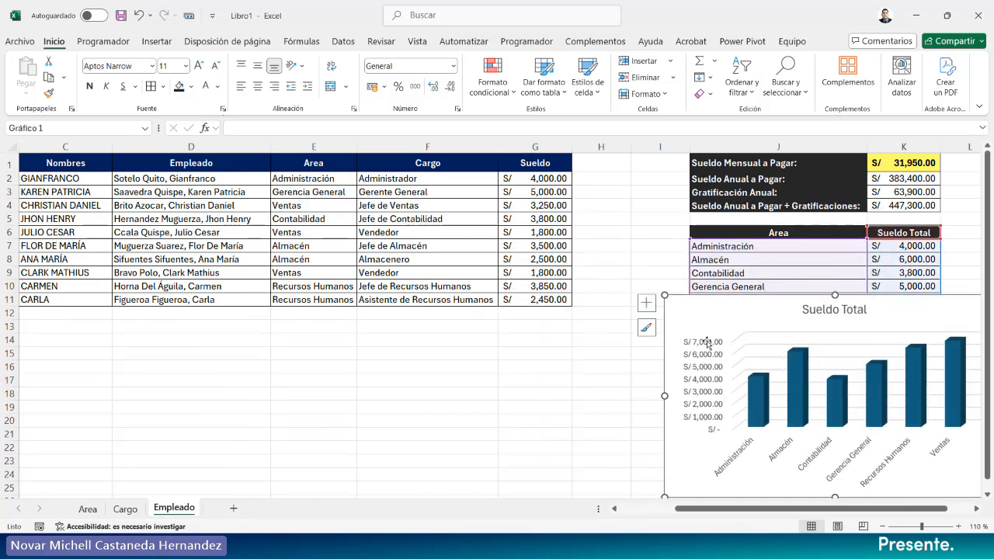
{"action": "left_click_drag", "start_coordinate": [706, 510], "coordinate": [722, 513]}
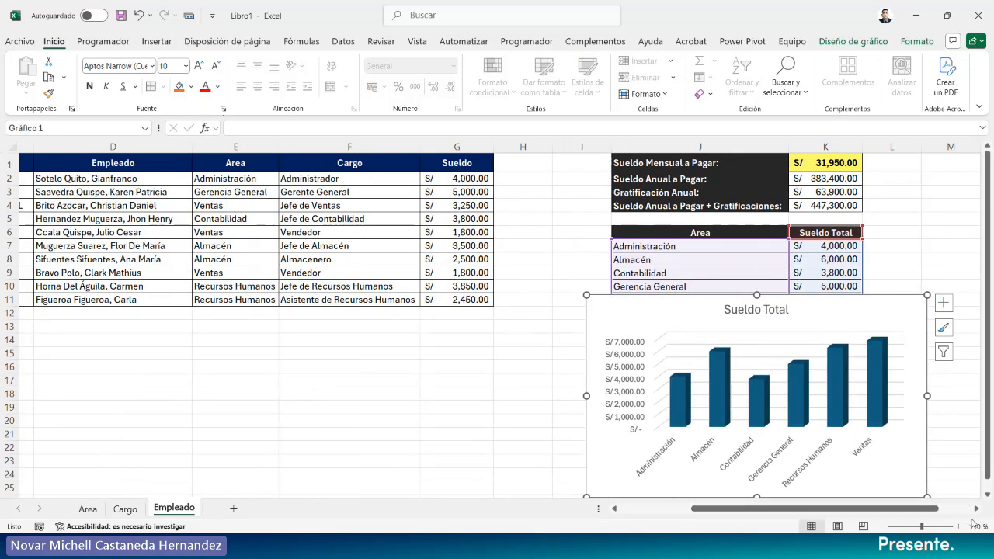
{"action": "left_click", "coordinate": [883, 527]}
{"action": "left_click", "coordinate": [882, 526]}
{"action": "left_click", "coordinate": [882, 526]}
{"action": "left_click_drag", "start_coordinate": [783, 510], "coordinate": [786, 510]}
{"action": "left_click_drag", "start_coordinate": [635, 257], "coordinate": [842, 151]}
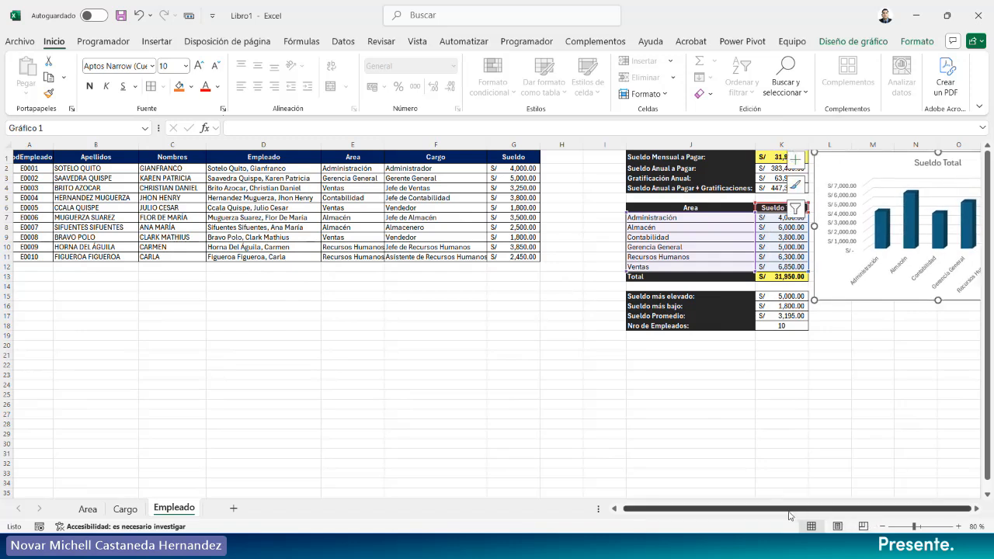
Lower the chart so its upper edge lines up with row 6, next to the area totals table.
{"action": "scroll", "coordinate": [976, 515], "scroll_direction": "right", "scroll_amount": 6}
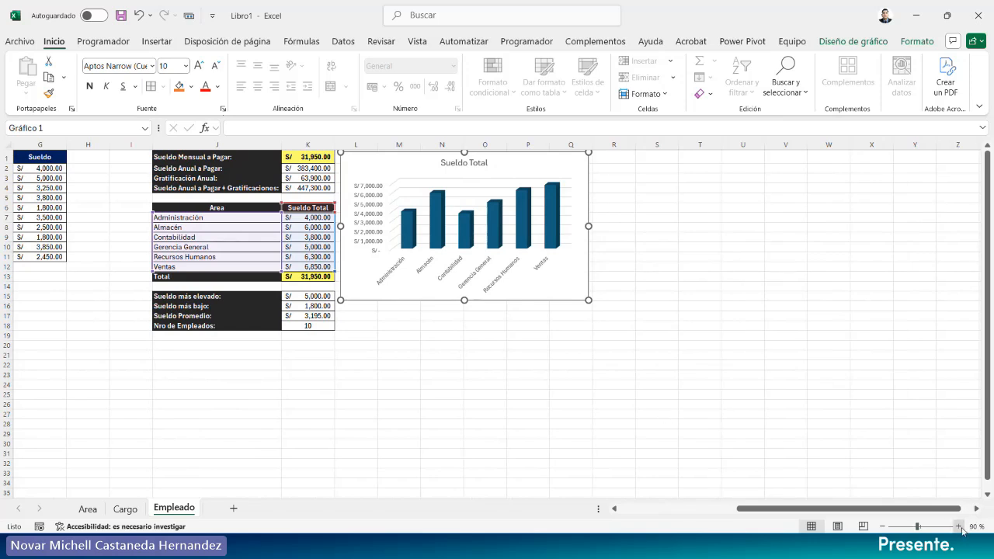
{"action": "left_click", "coordinate": [958, 526]}
{"action": "left_click", "coordinate": [958, 526]}
{"action": "left_click_drag", "start_coordinate": [917, 512], "coordinate": [940, 515]}
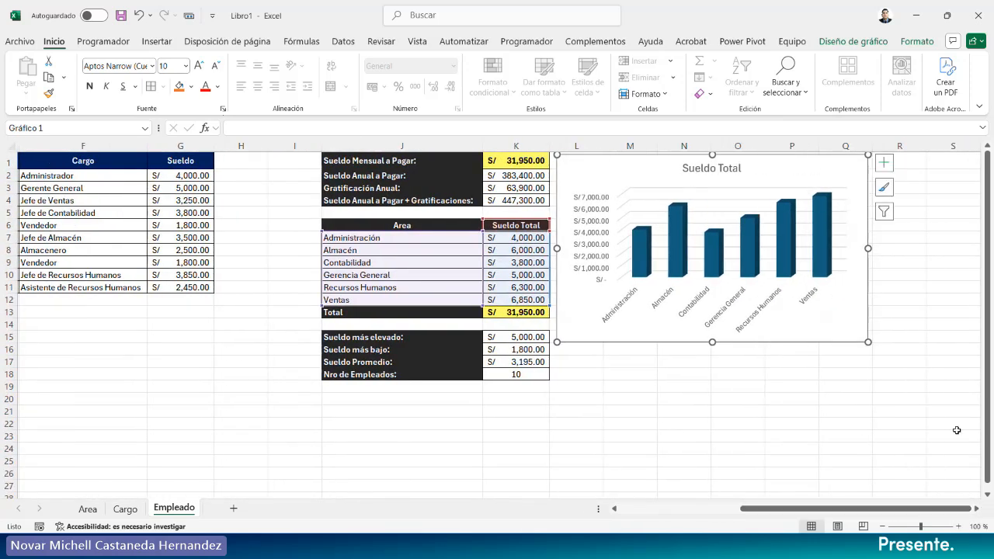
{"action": "left_click", "coordinate": [932, 410]}
{"action": "left_click_drag", "start_coordinate": [736, 172], "coordinate": [729, 222]}
Apply the dark chart style Estilo 9 to the area totals chart.
{"action": "left_click", "coordinate": [853, 41]}
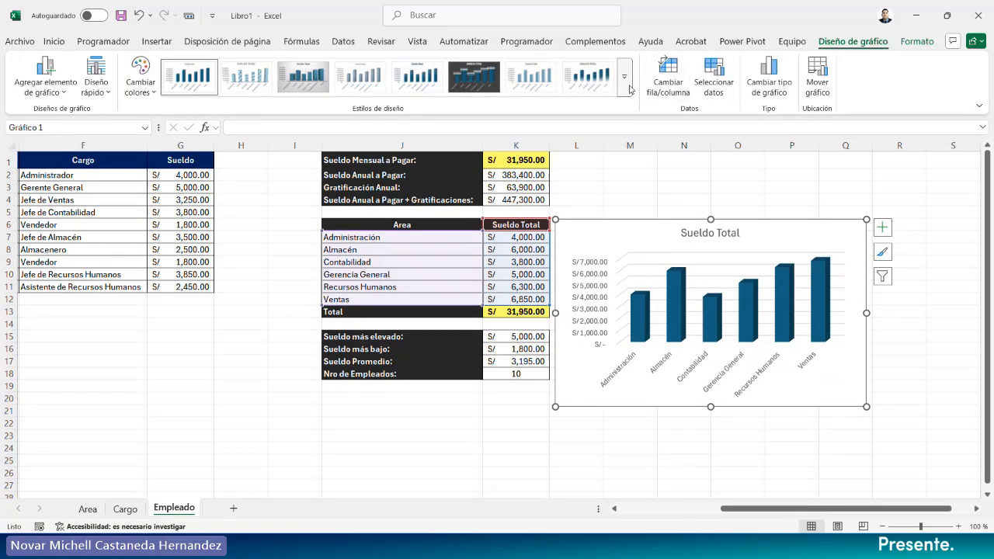
{"action": "left_click", "coordinate": [624, 85]}
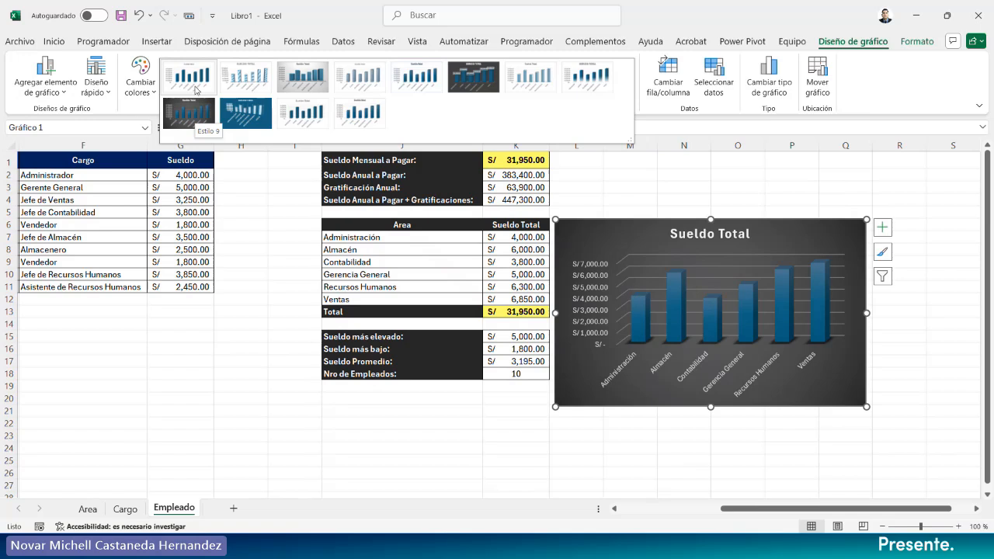
{"action": "left_click", "coordinate": [192, 115]}
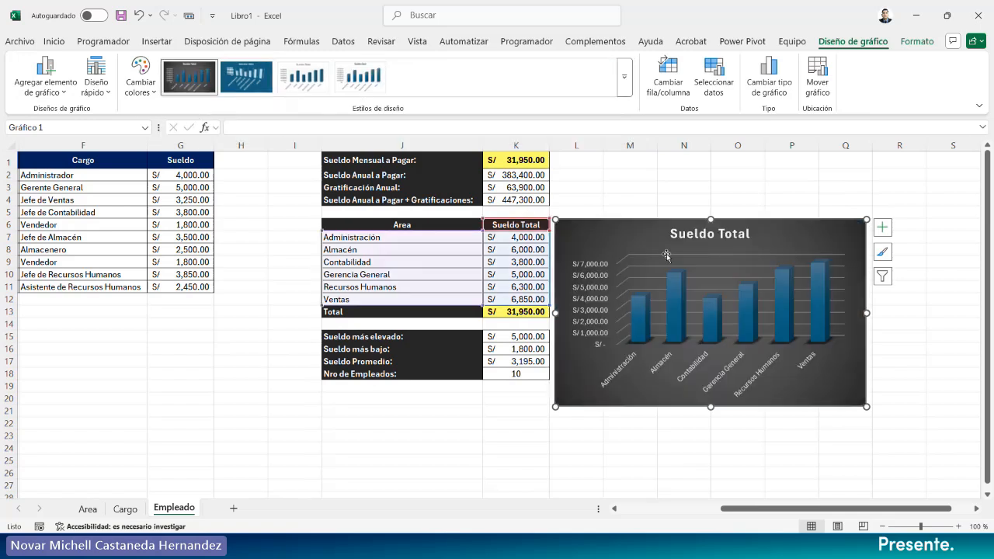
Extend the chart title to "Sueldo Total por Área".
{"action": "left_click", "coordinate": [748, 234]}
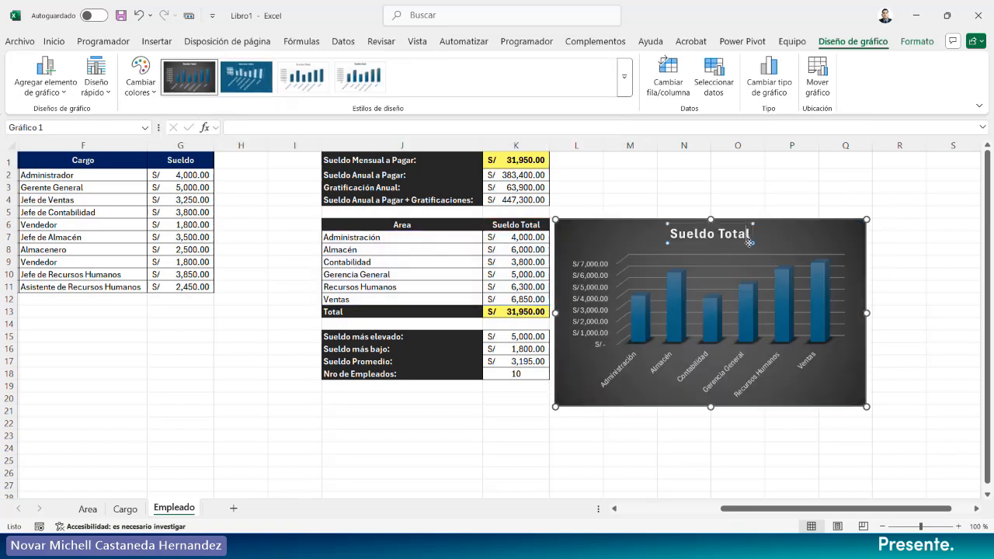
{"action": "type", "text": "por Área"}
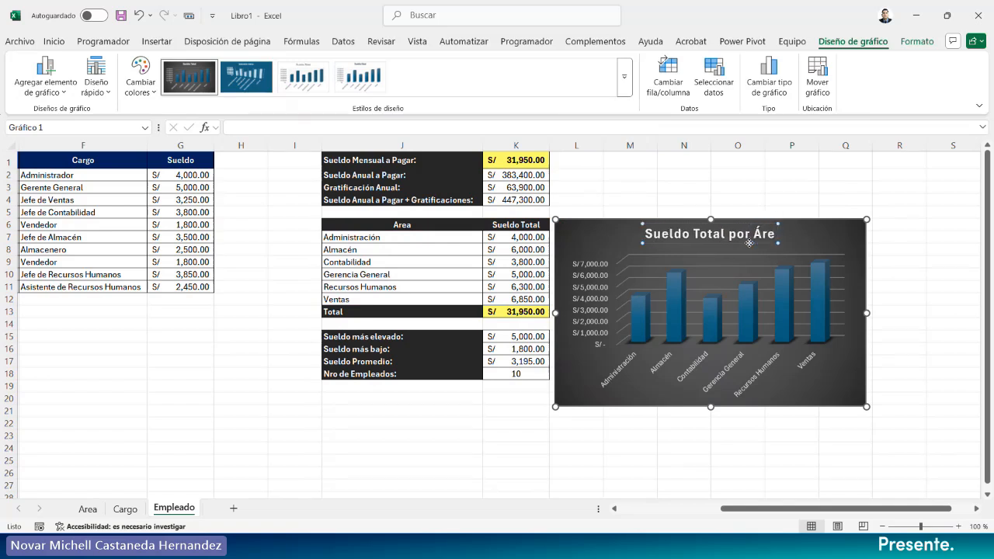
{"action": "left_click", "coordinate": [756, 202]}
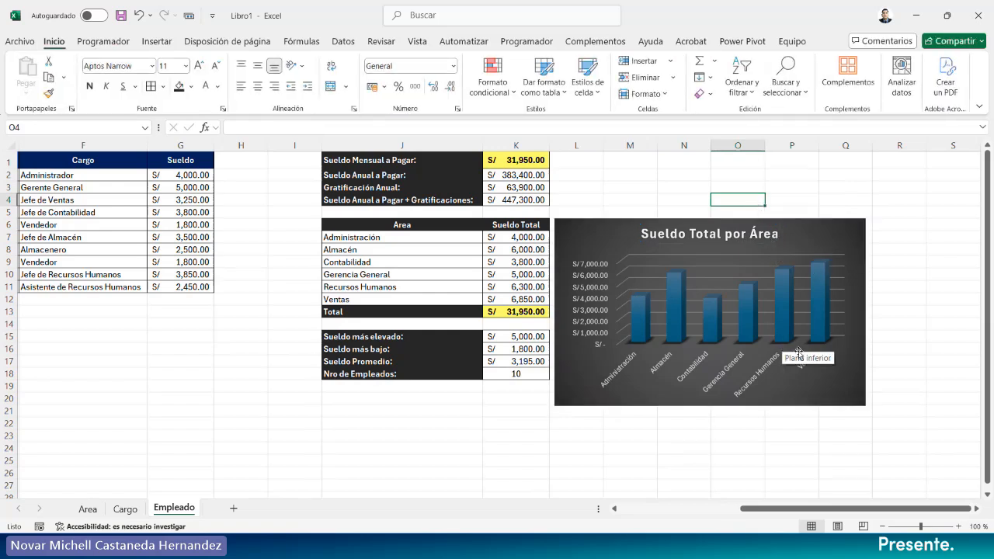
Make the chart's category axis labels bold and white, and make the value axis labels bold.
{"action": "left_click", "coordinate": [958, 527]}
{"action": "left_click_drag", "start_coordinate": [831, 510], "coordinate": [873, 509]}
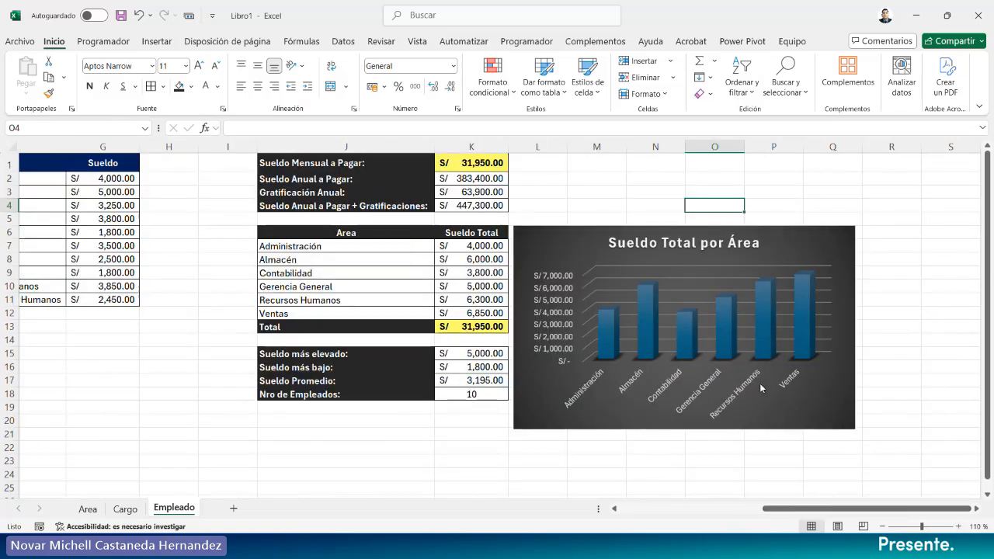
{"action": "left_click", "coordinate": [761, 388]}
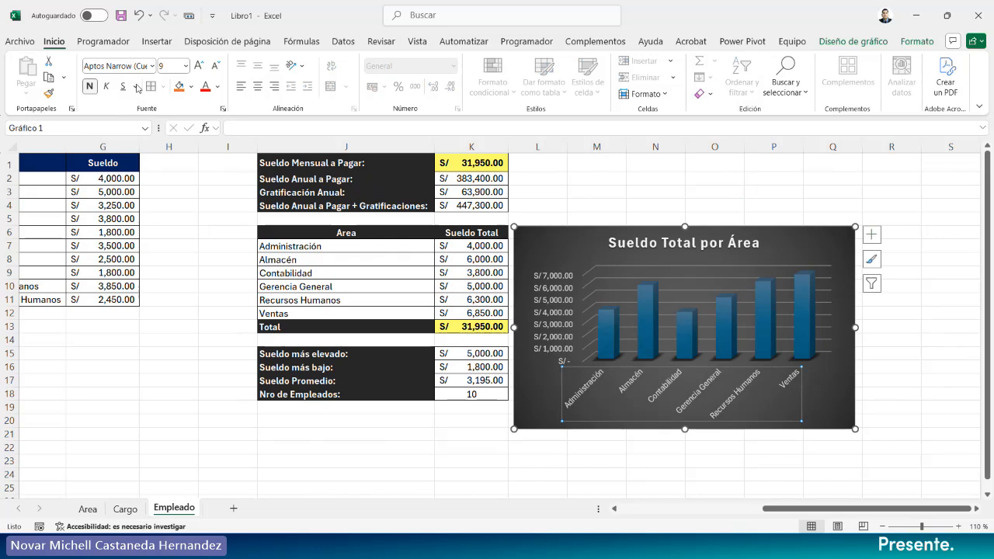
{"action": "left_click", "coordinate": [218, 86]}
{"action": "left_click", "coordinate": [208, 170]}
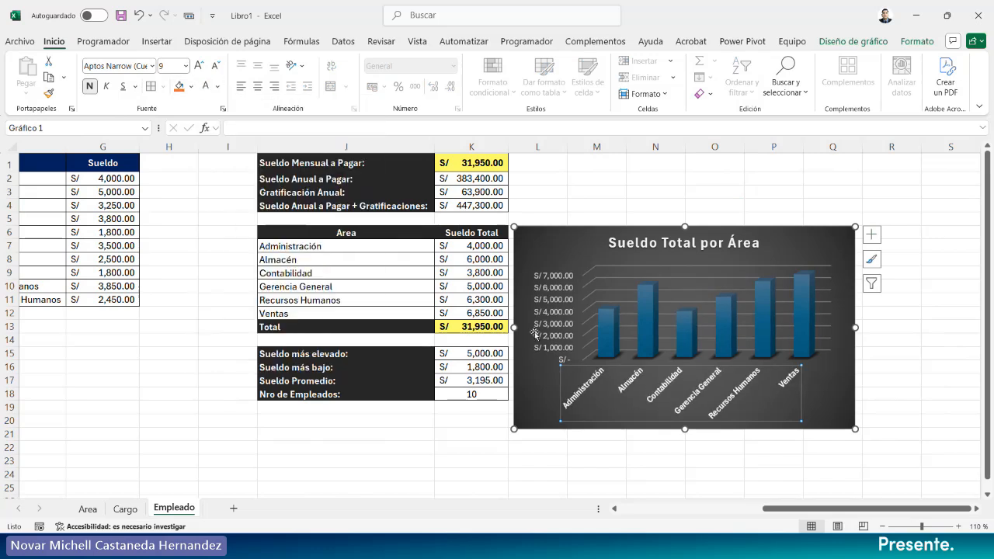
{"action": "left_click", "coordinate": [567, 297]}
{"action": "left_click", "coordinate": [91, 89]}
Give the chart title a near-black fill and yellow text.
{"action": "left_click", "coordinate": [656, 244]}
{"action": "left_click", "coordinate": [191, 86]}
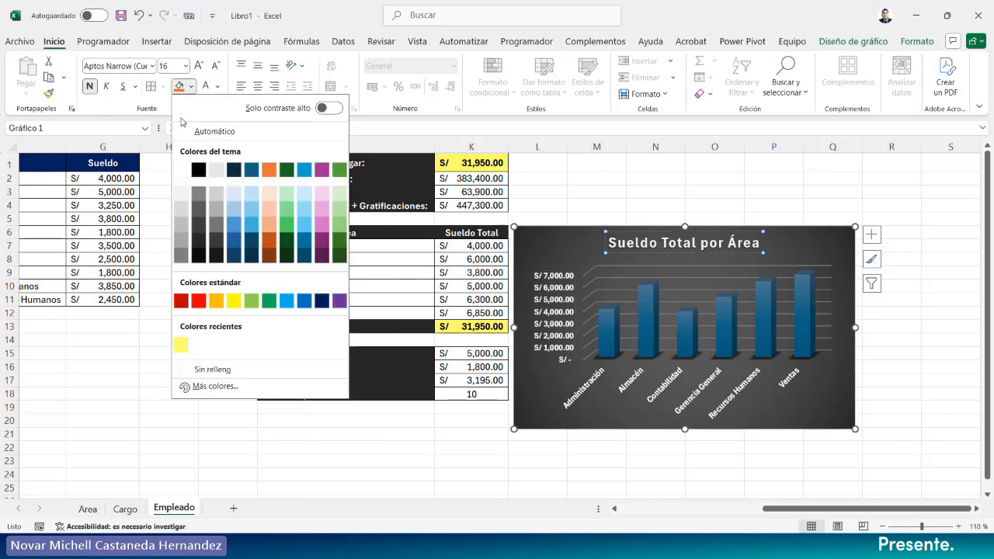
{"action": "left_click", "coordinate": [198, 254]}
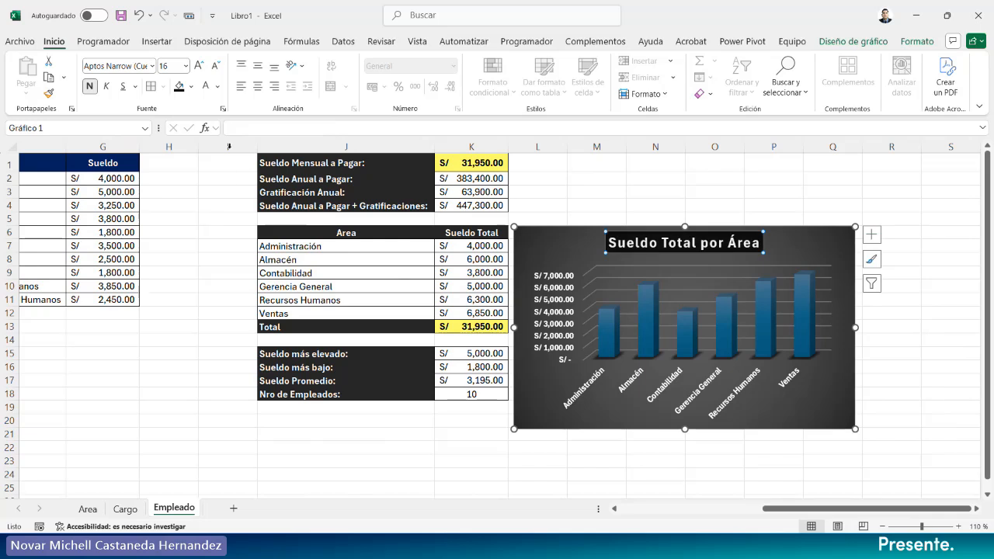
{"action": "left_click", "coordinate": [217, 86]}
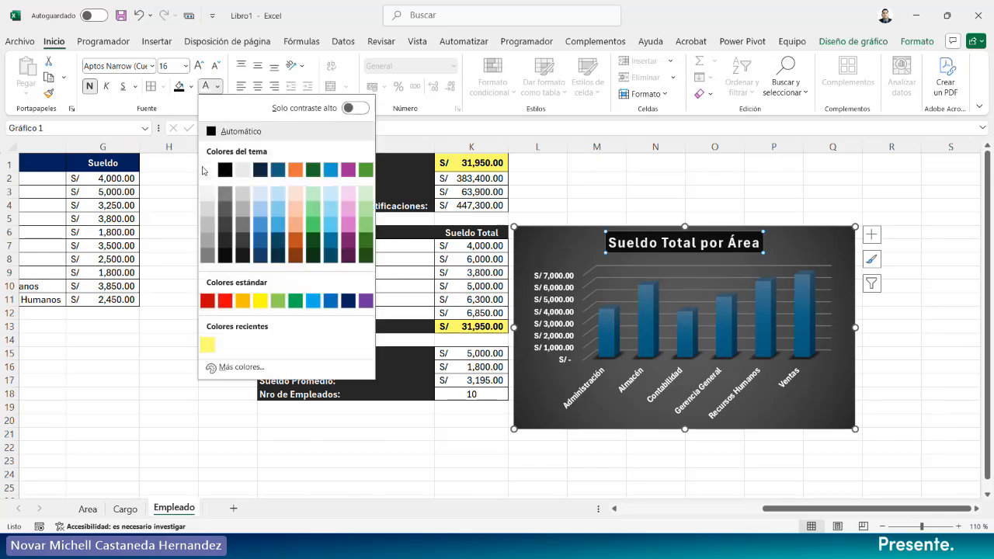
{"action": "left_click", "coordinate": [260, 301]}
{"action": "left_click", "coordinate": [731, 193]}
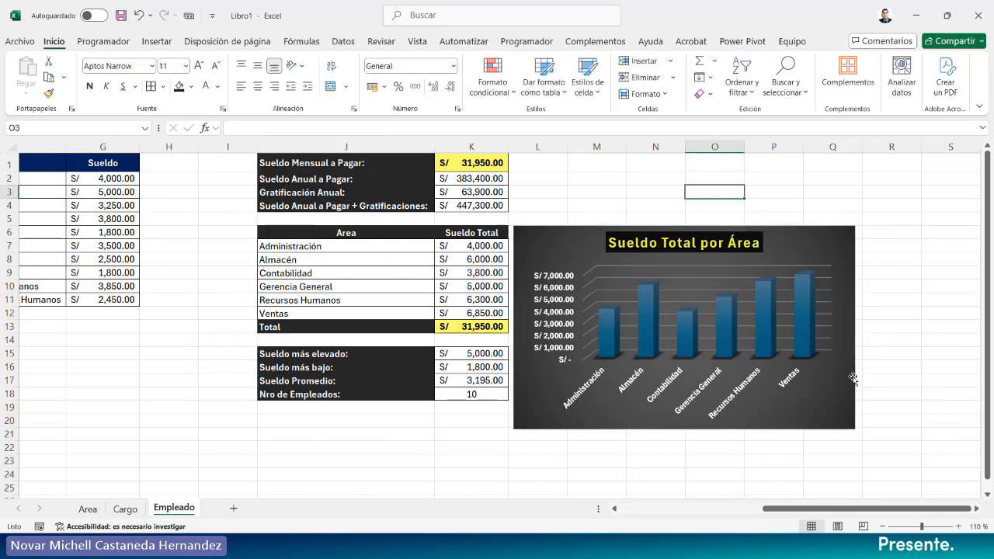
Add data labels with the salary totals to the chart's column series.
{"action": "left_click", "coordinate": [806, 299]}
{"action": "right_click", "coordinate": [806, 300]}
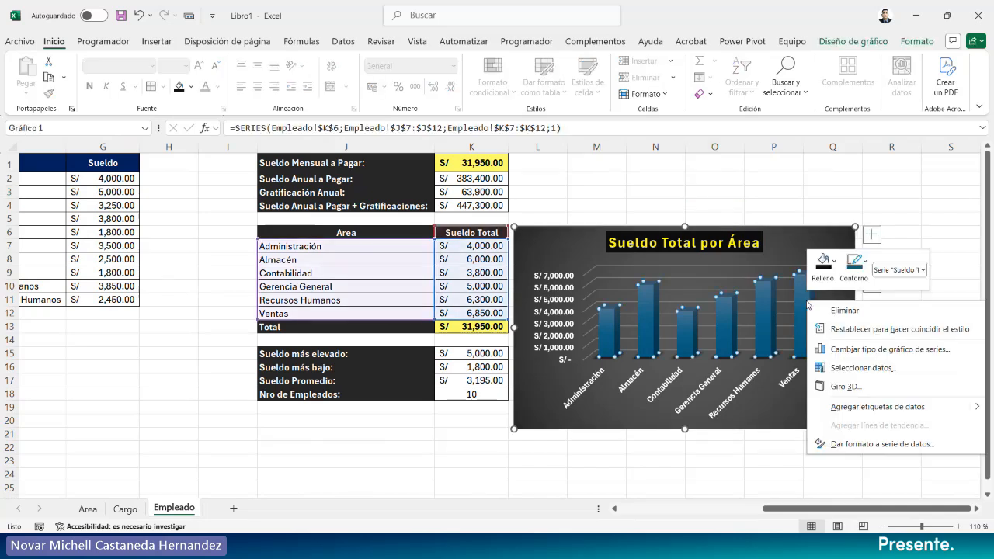
{"action": "left_click", "coordinate": [881, 410]}
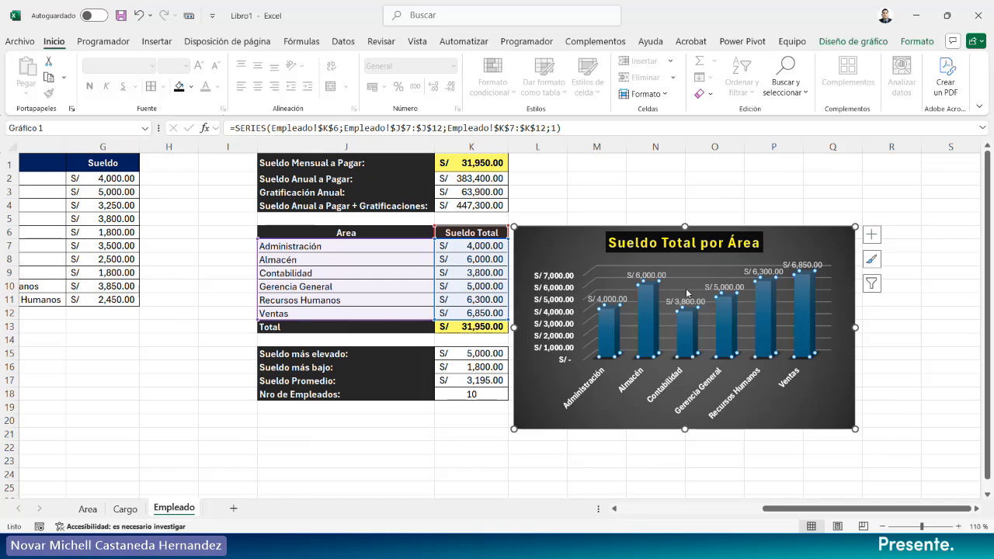
Format the chart's data labels with a near-black fill and bold text.
{"action": "left_click", "coordinate": [686, 293]}
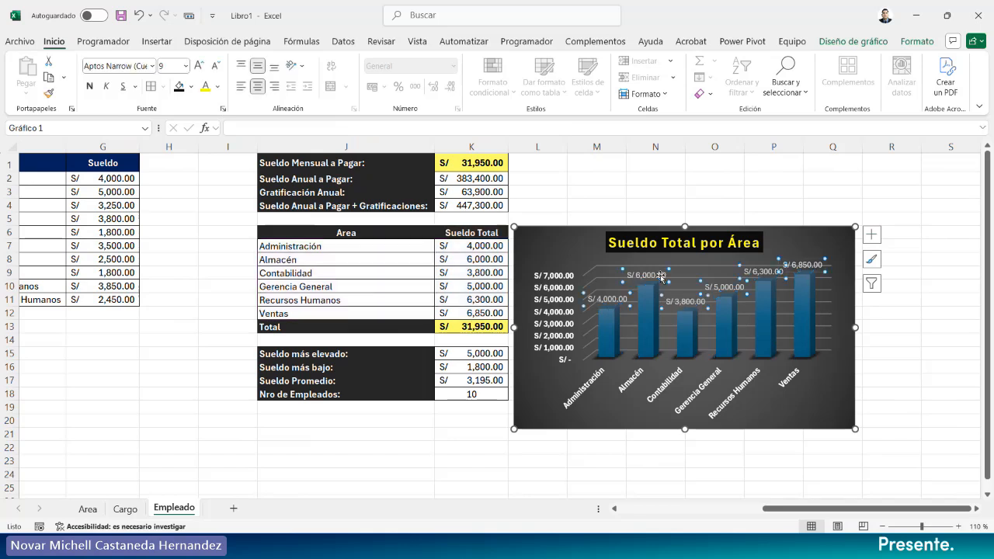
{"action": "left_click", "coordinate": [178, 85]}
{"action": "left_click", "coordinate": [87, 89]}
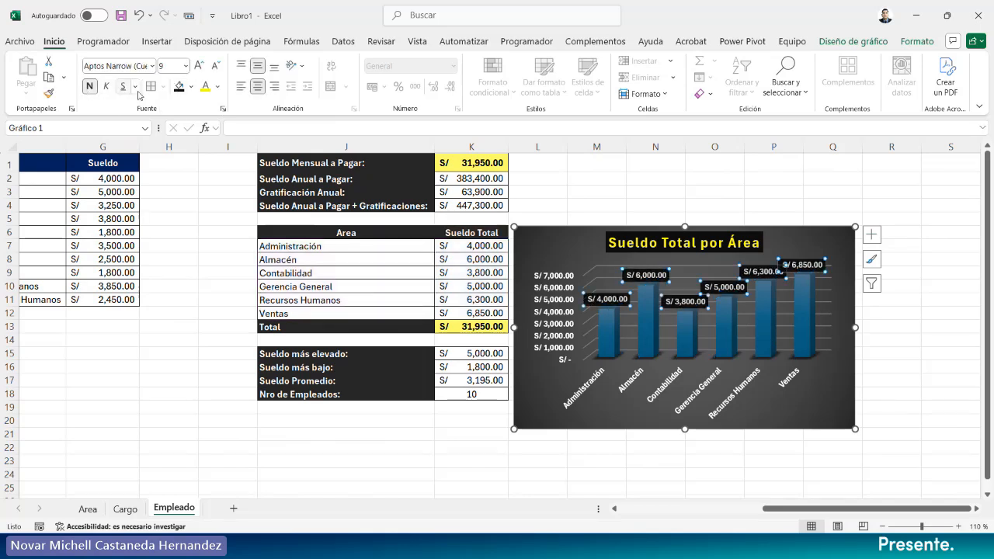
Color the chart's data label text yellow and widen the chart to the end of column R so the labels stop overlapping.
{"action": "left_click", "coordinate": [585, 197]}
{"action": "left_click", "coordinate": [926, 331]}
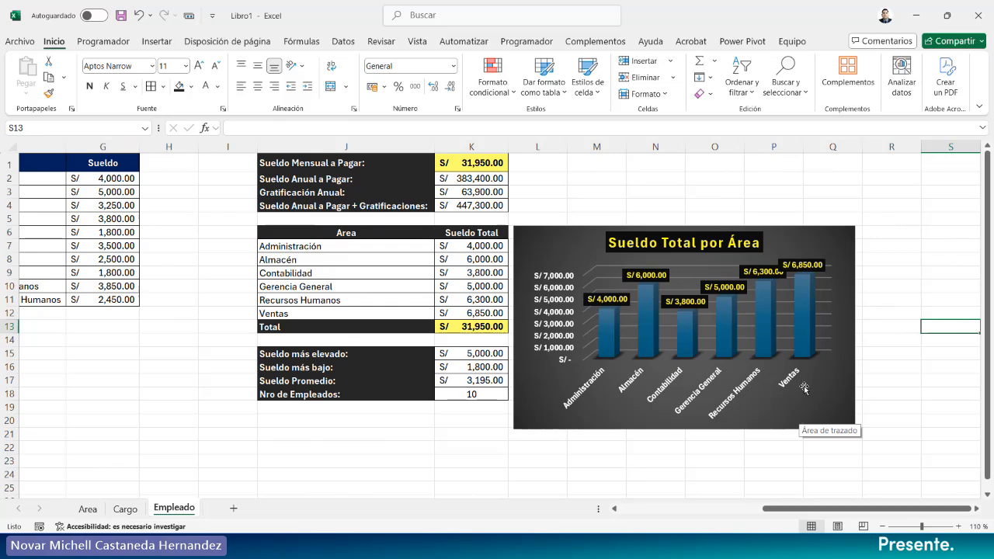
{"action": "left_click", "coordinate": [811, 265]}
{"action": "left_click", "coordinate": [813, 256]}
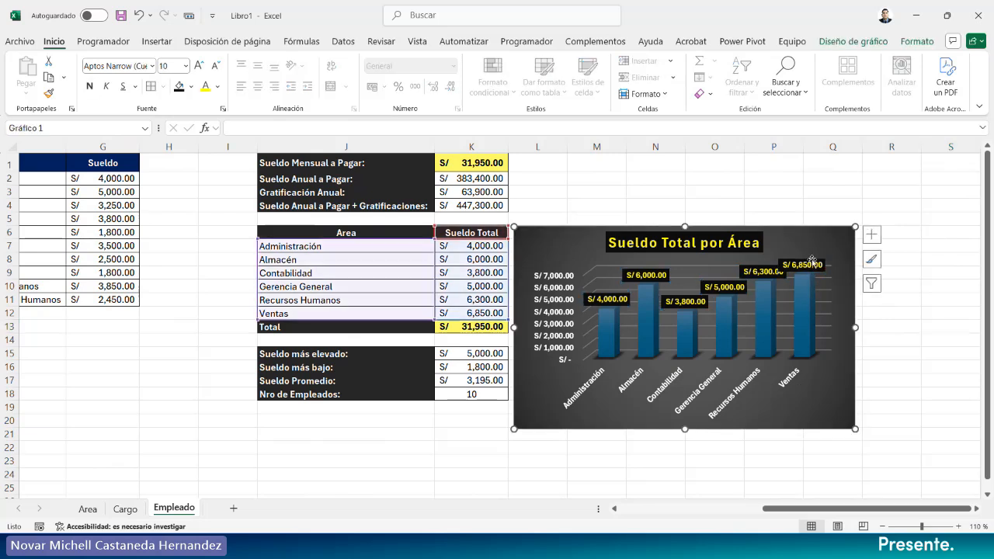
{"action": "left_click", "coordinate": [812, 263]}
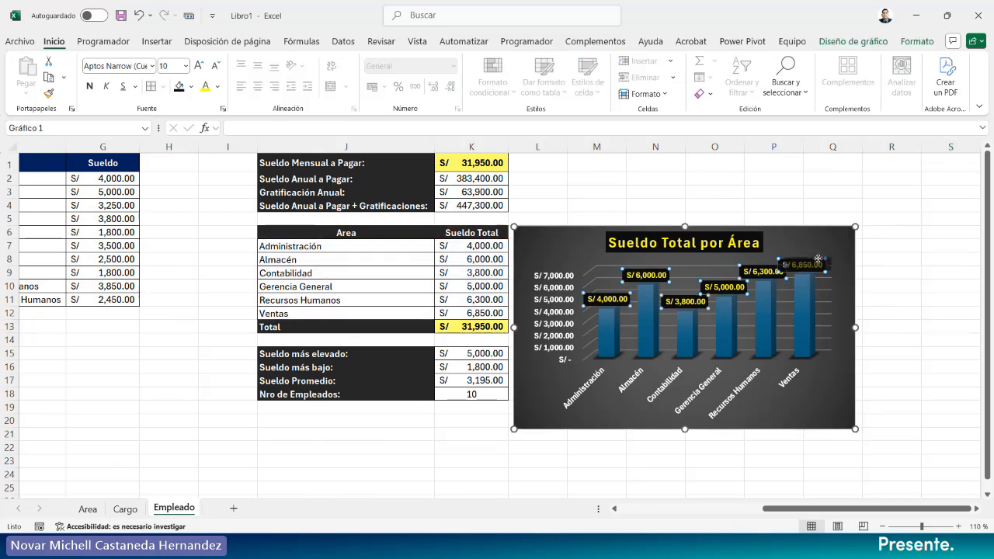
{"action": "left_click", "coordinate": [793, 211]}
{"action": "left_click", "coordinate": [856, 327]}
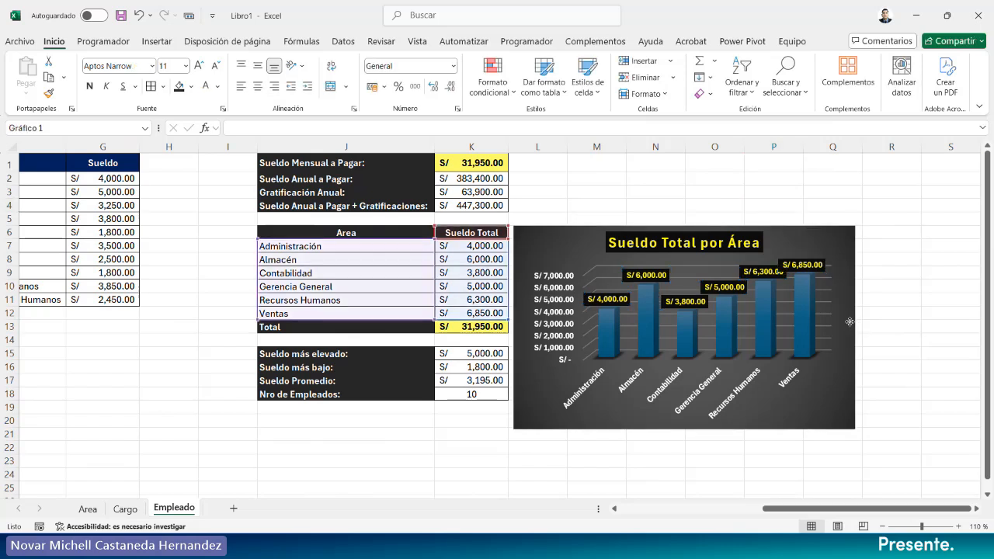
{"action": "left_click_drag", "start_coordinate": [857, 327], "coordinate": [922, 332]}
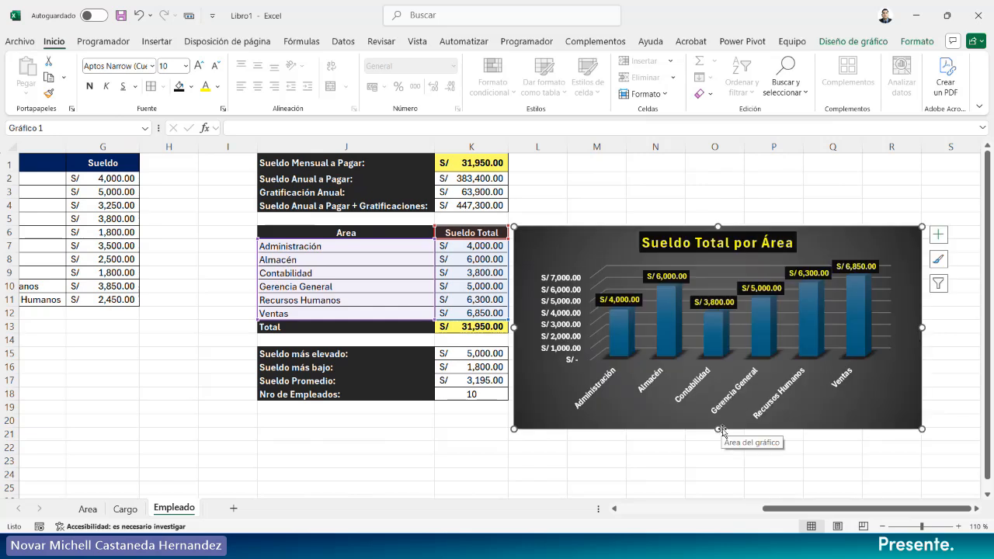
{"action": "left_click", "coordinate": [701, 196]}
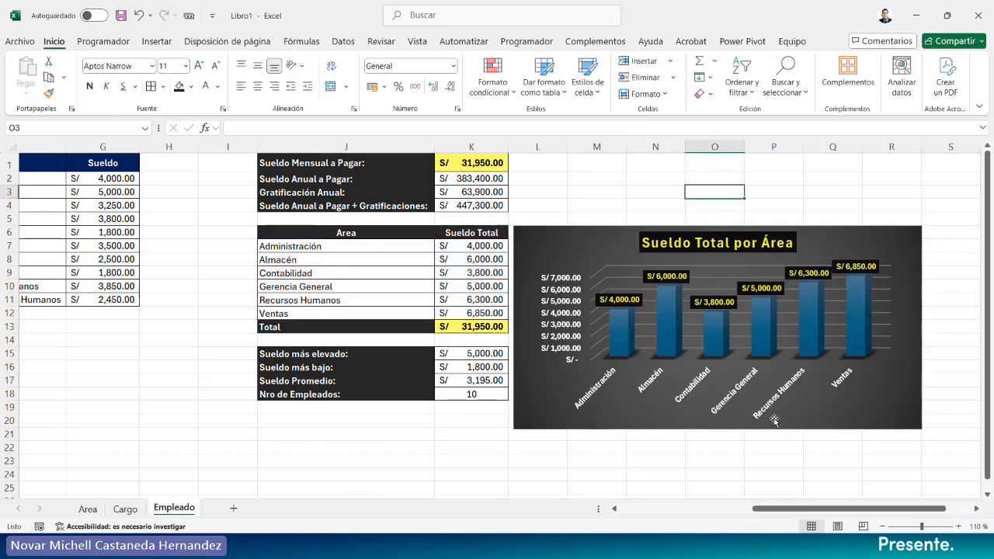
Create a pivot chart with its pivot table on a new worksheet from the employee data in Empleado!A1:G11.
{"action": "left_click_drag", "start_coordinate": [796, 512], "coordinate": [604, 512]}
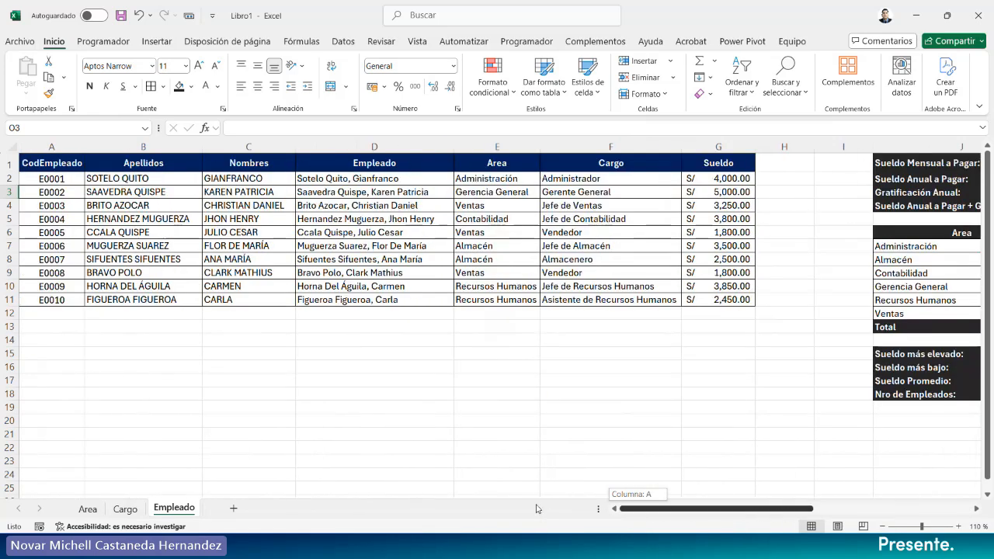
{"action": "left_click", "coordinate": [392, 378]}
{"action": "left_click_drag", "start_coordinate": [52, 158], "coordinate": [724, 303]}
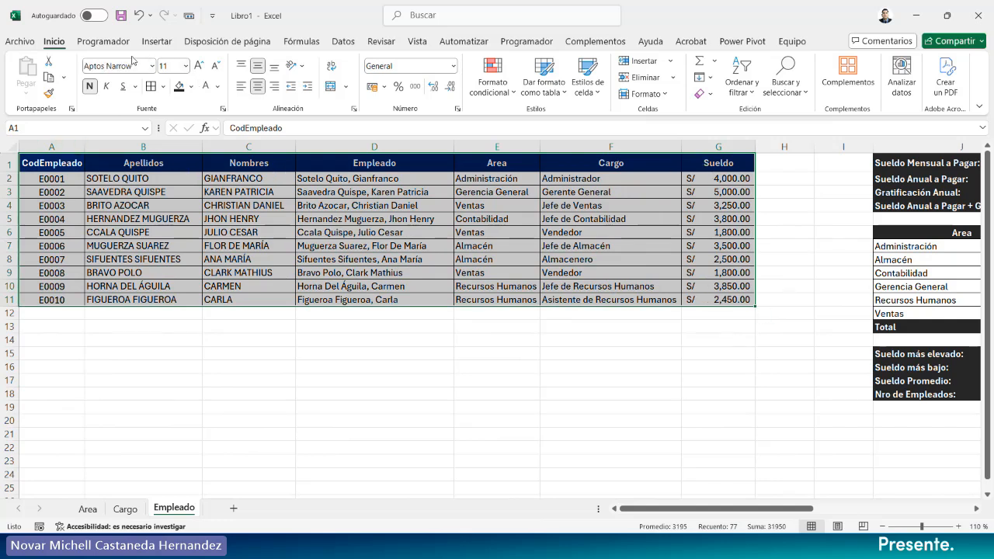
{"action": "left_click", "coordinate": [155, 42]}
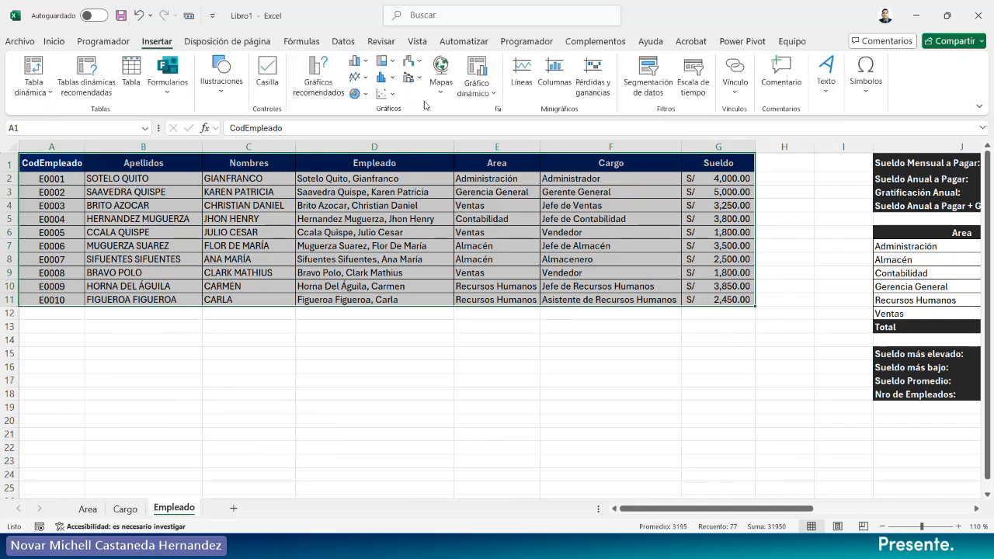
{"action": "left_click", "coordinate": [477, 87]}
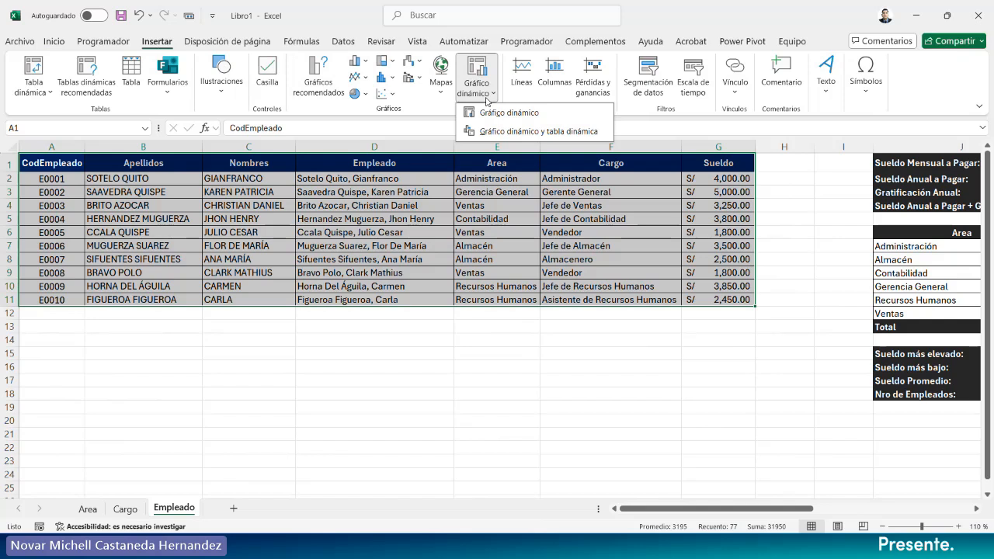
{"action": "left_click", "coordinate": [534, 132]}
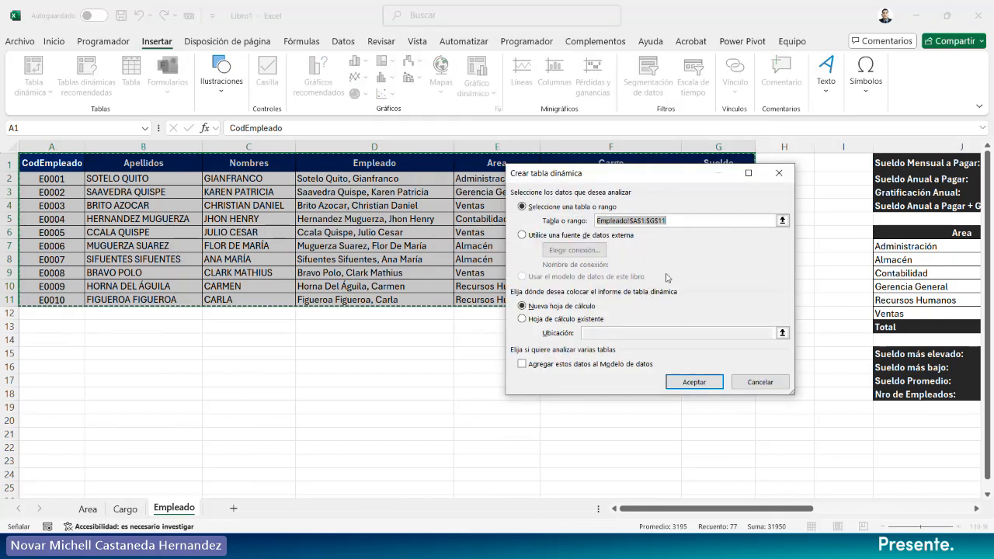
{"action": "left_click", "coordinate": [695, 383]}
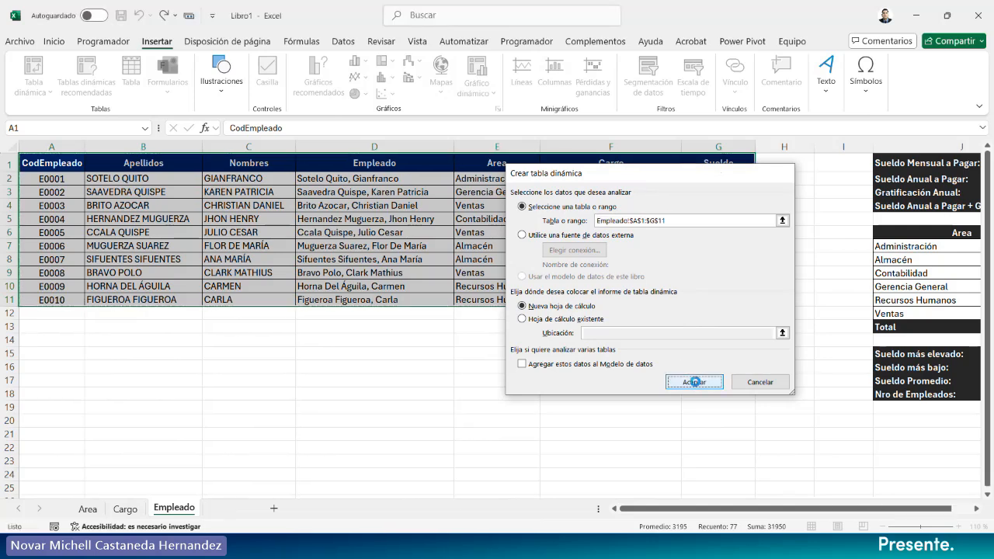
{"action": "left_click", "coordinate": [58, 188]}
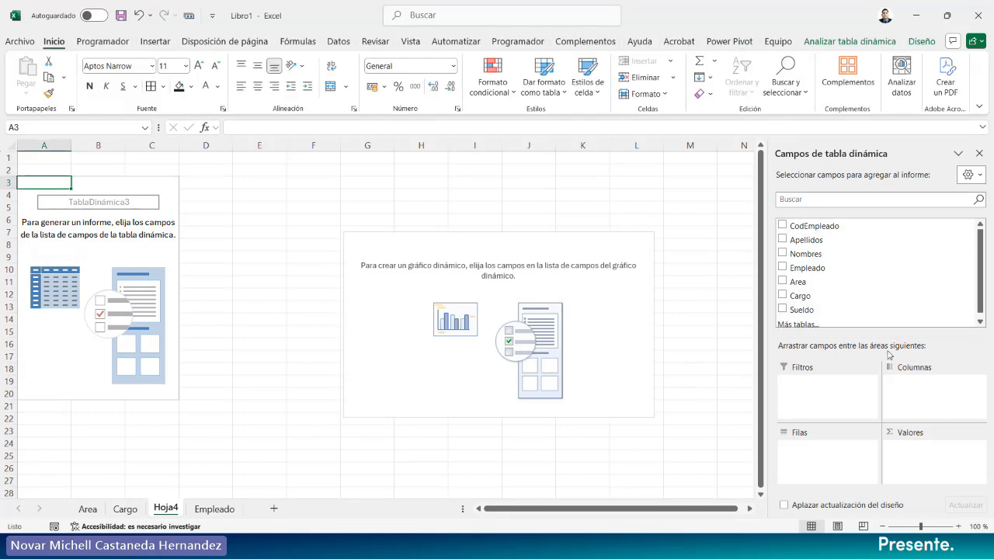
Close the pivot table's field list and display it again.
{"action": "left_click", "coordinate": [980, 153]}
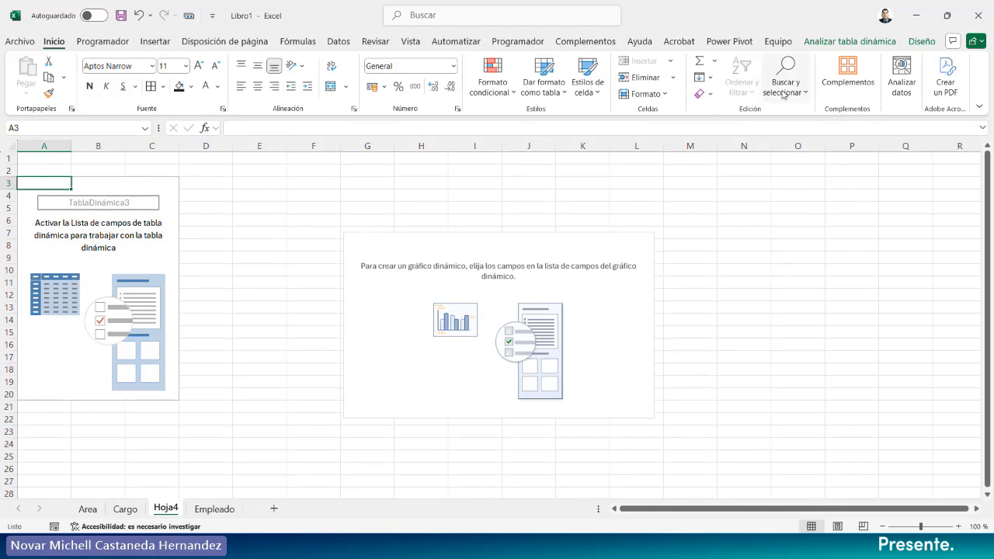
{"action": "left_click", "coordinate": [843, 45]}
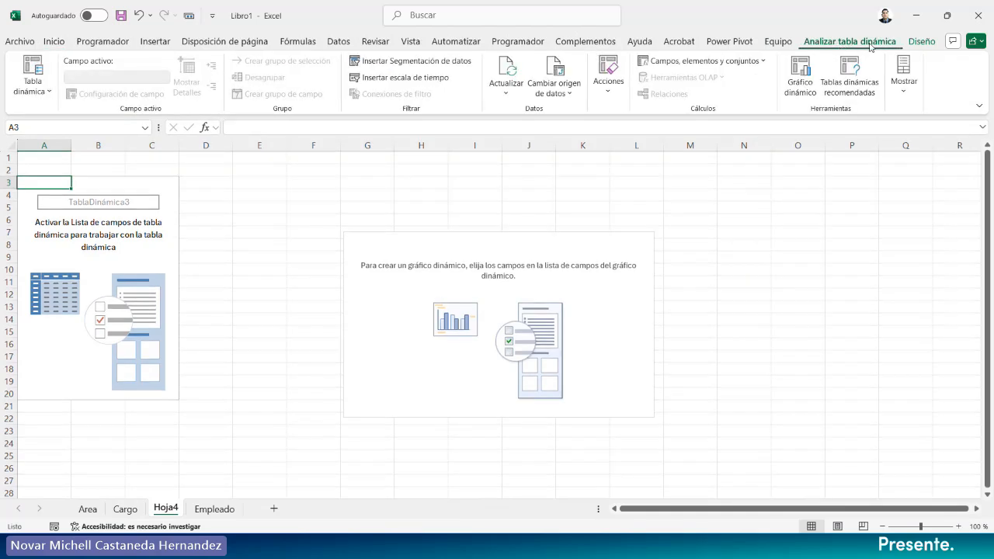
{"action": "left_click", "coordinate": [905, 86]}
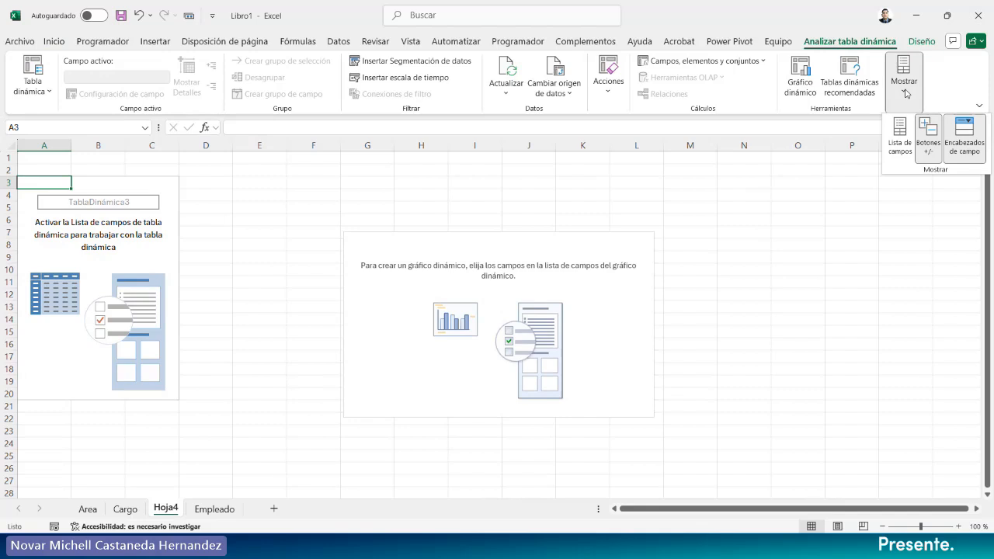
{"action": "left_click", "coordinate": [897, 151]}
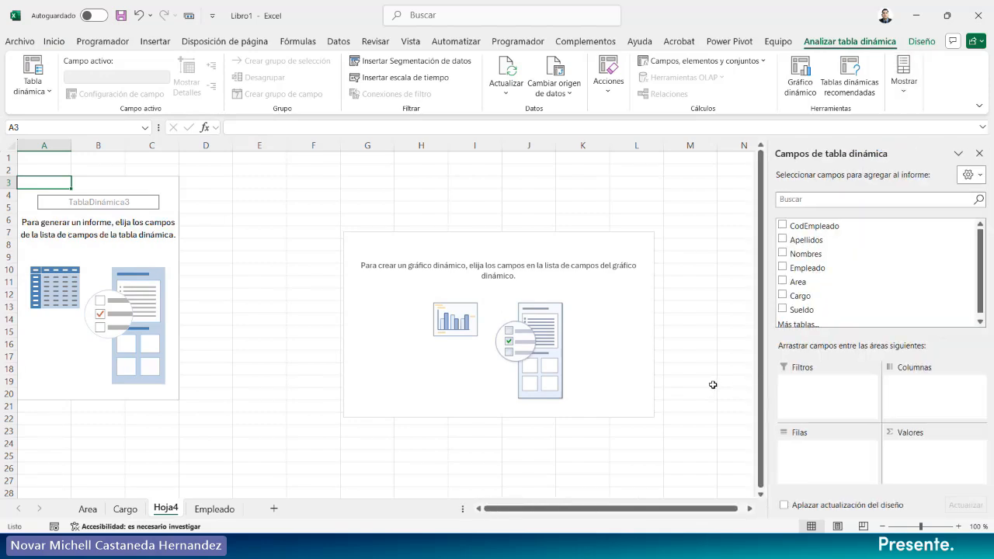
Add Empleado as the pivot table's row field and Sueldo as its summed value field.
{"action": "left_click", "coordinate": [88, 202]}
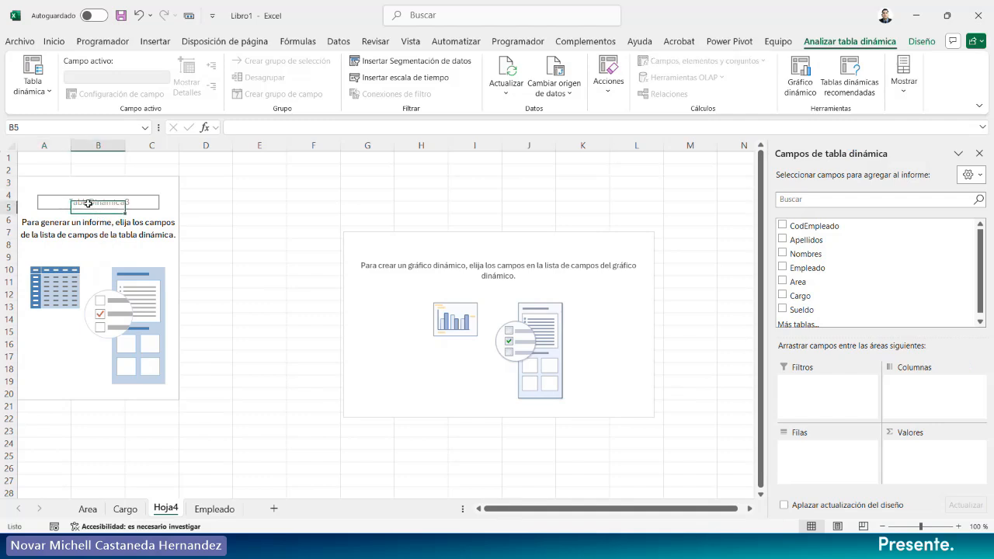
{"action": "left_click", "coordinate": [38, 196]}
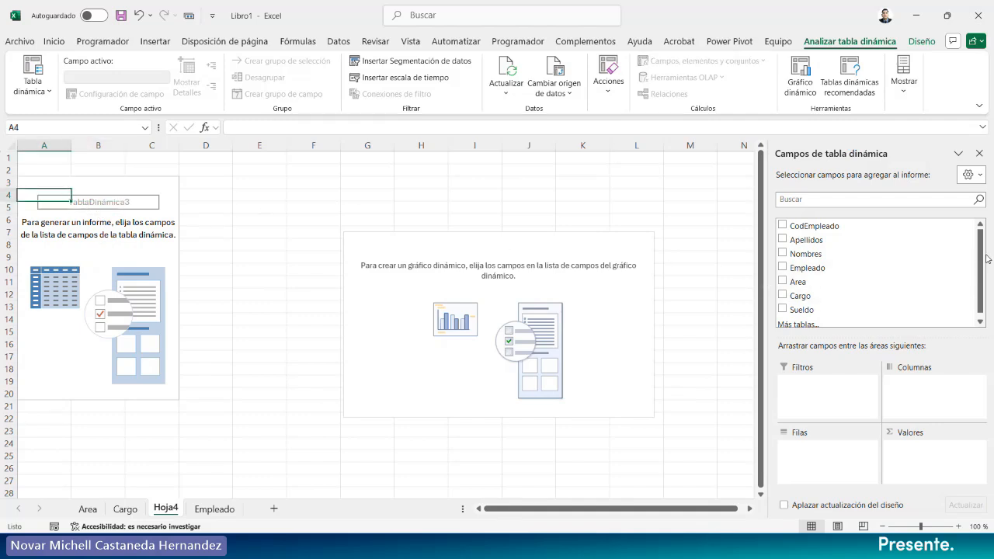
{"action": "left_click_drag", "start_coordinate": [985, 250], "coordinate": [984, 267]}
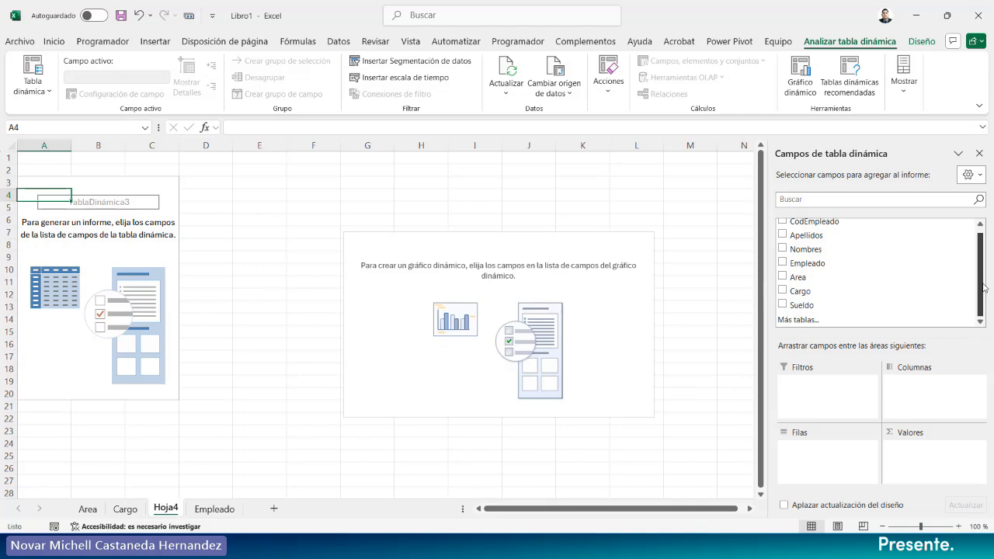
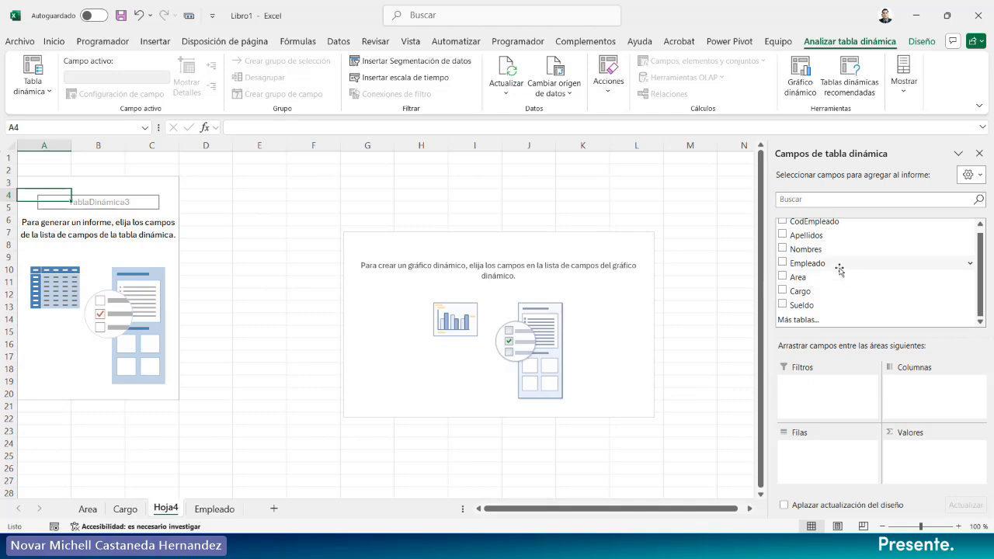
{"action": "left_click", "coordinate": [782, 263]}
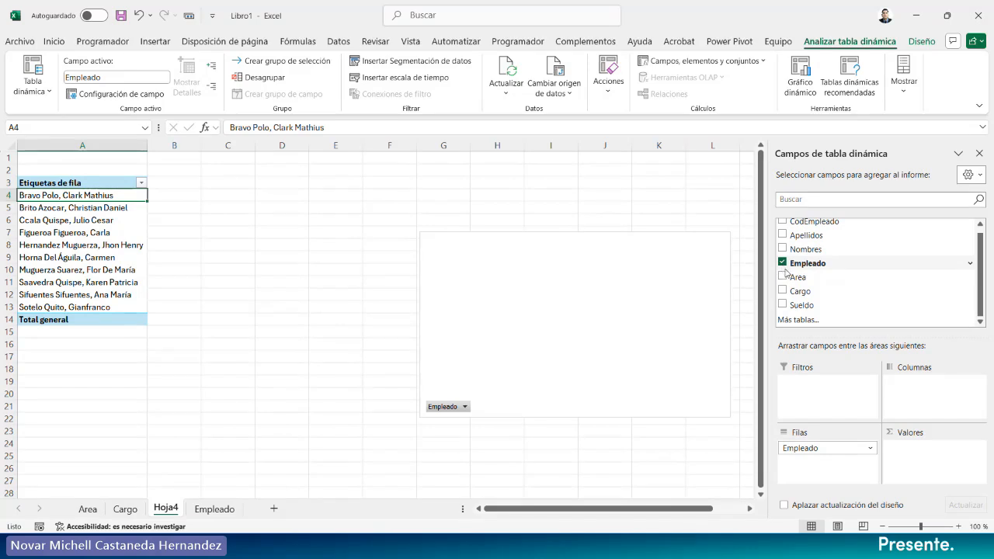
{"action": "left_click", "coordinate": [782, 305]}
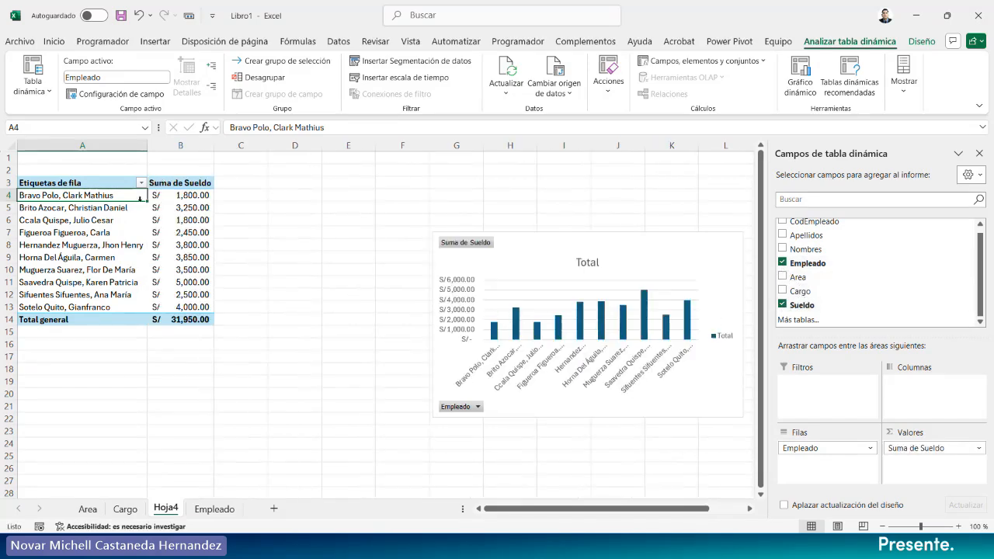
Move the pivot chart up beside the pivot table and widen it to about 17.8 cm.
{"action": "left_click_drag", "start_coordinate": [434, 250], "coordinate": [259, 202]}
{"action": "left_click_drag", "start_coordinate": [569, 371], "coordinate": [694, 370]}
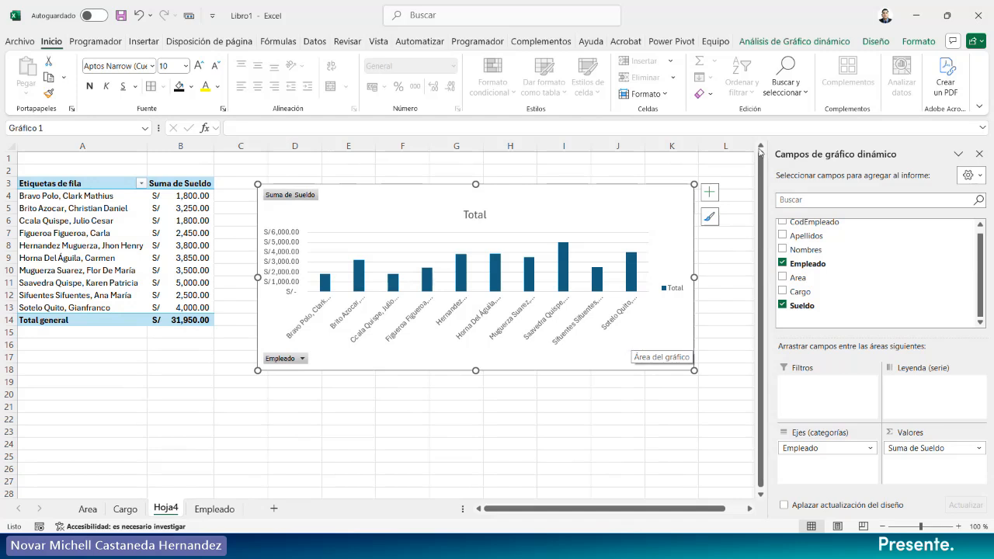
Change the pivot chart type to clustered bars (Barras agrupadas) and extend the chart's height down to row 23.
{"action": "left_click", "coordinate": [787, 46]}
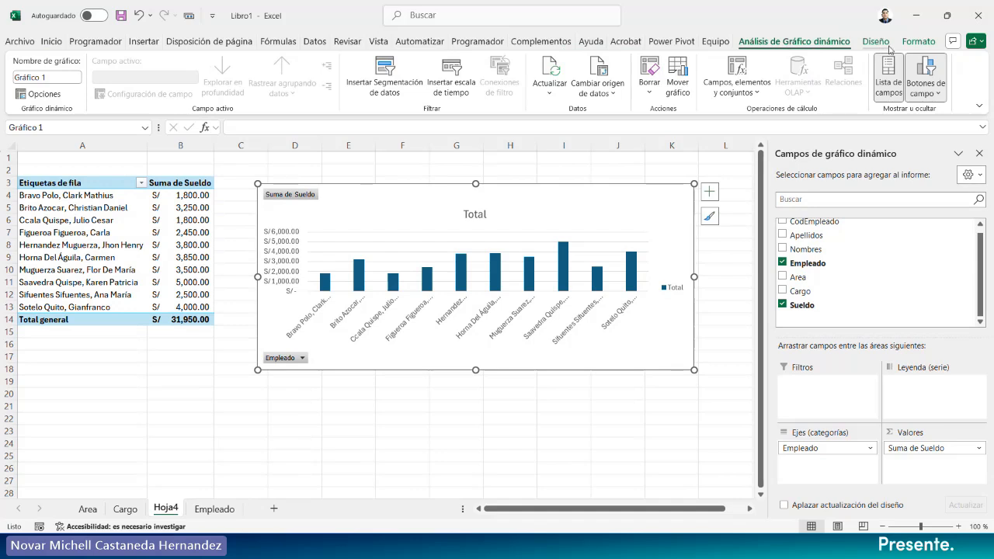
{"action": "left_click", "coordinate": [915, 44]}
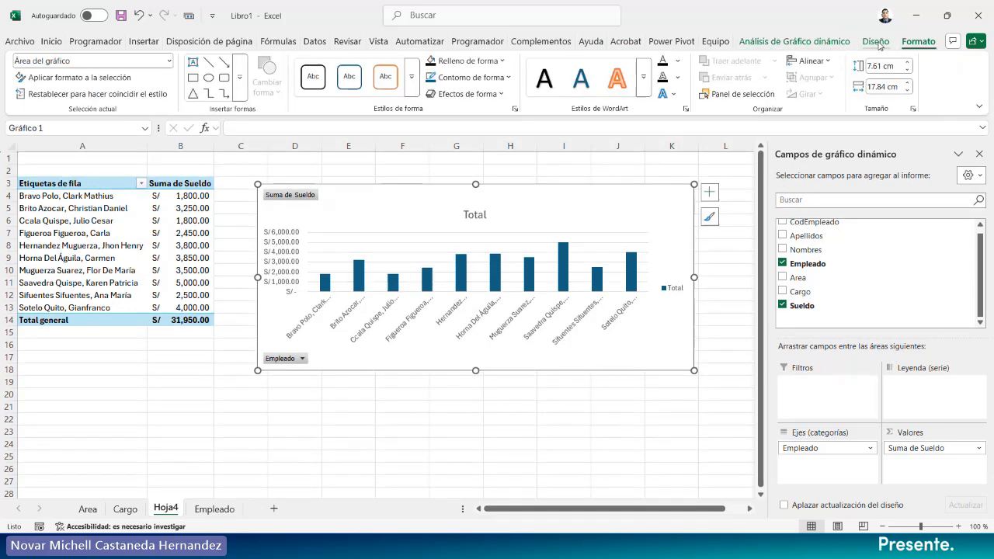
{"action": "left_click", "coordinate": [876, 42]}
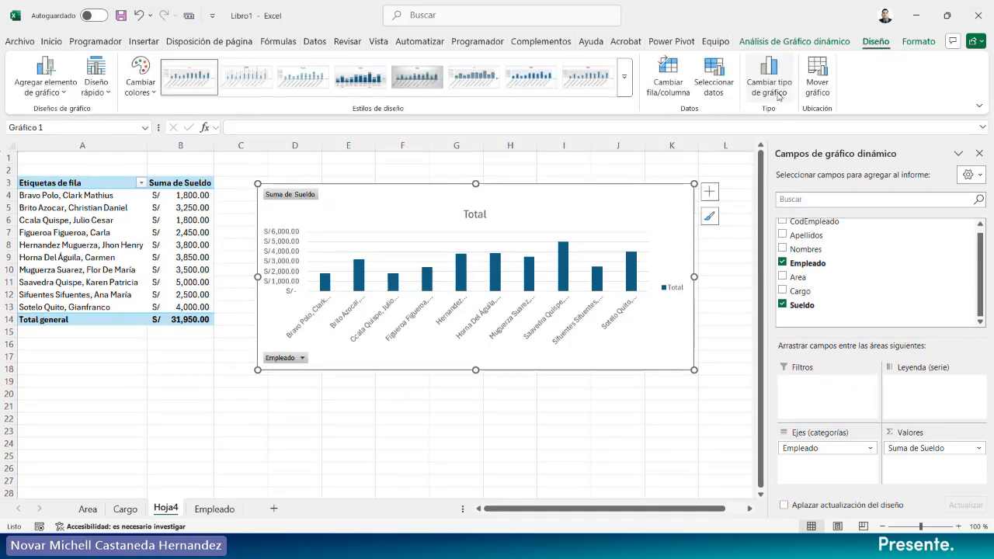
{"action": "left_click", "coordinate": [779, 96]}
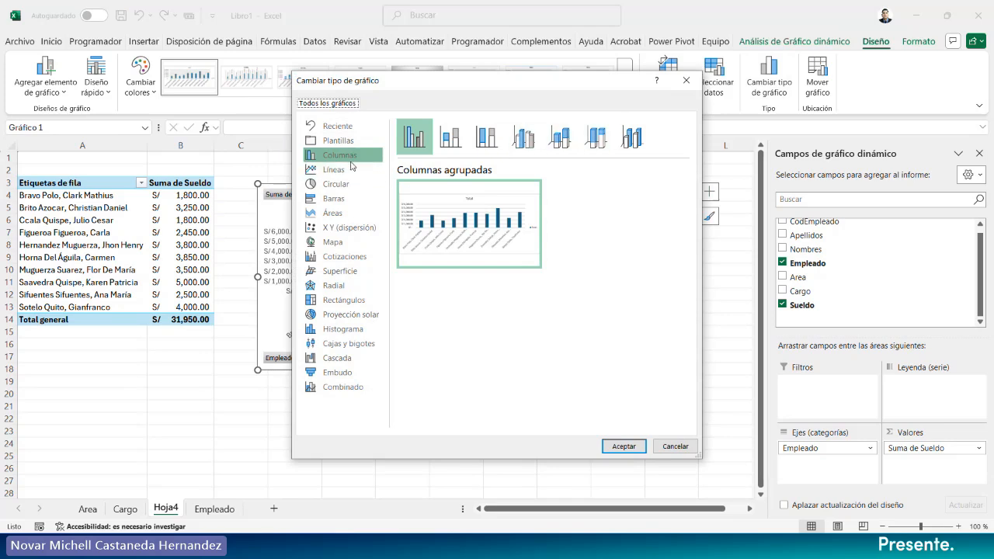
{"action": "left_click", "coordinate": [340, 199]}
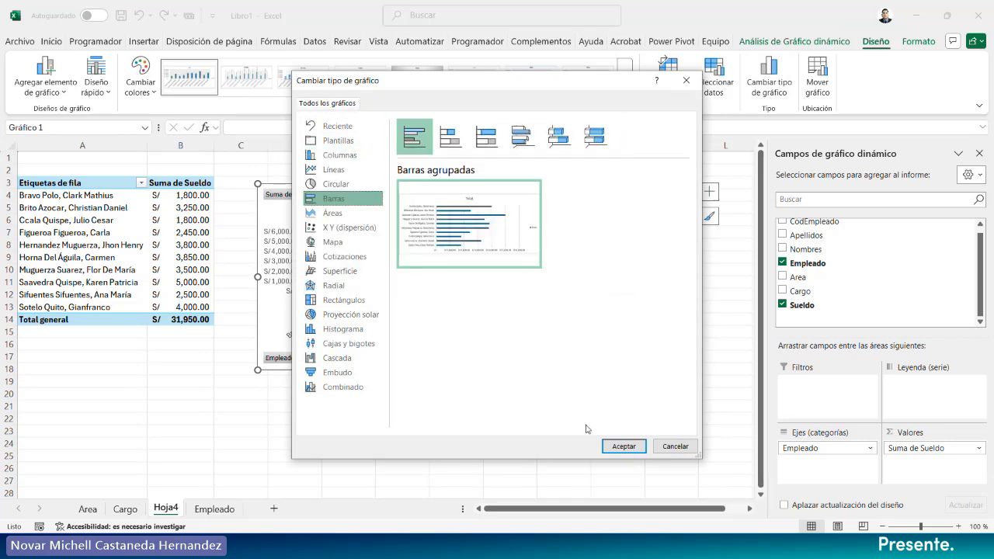
{"action": "left_click", "coordinate": [623, 446]}
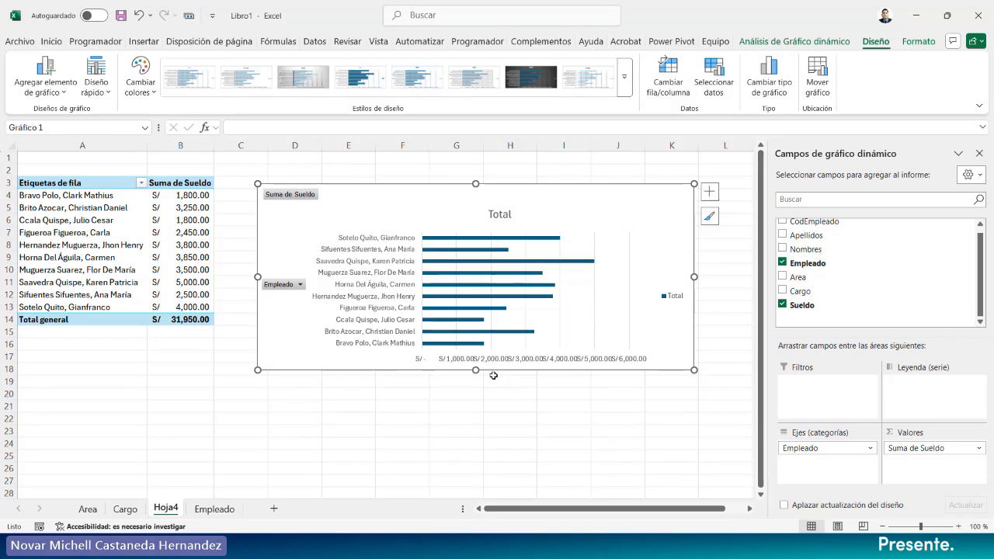
{"action": "left_click_drag", "start_coordinate": [475, 371], "coordinate": [473, 437]}
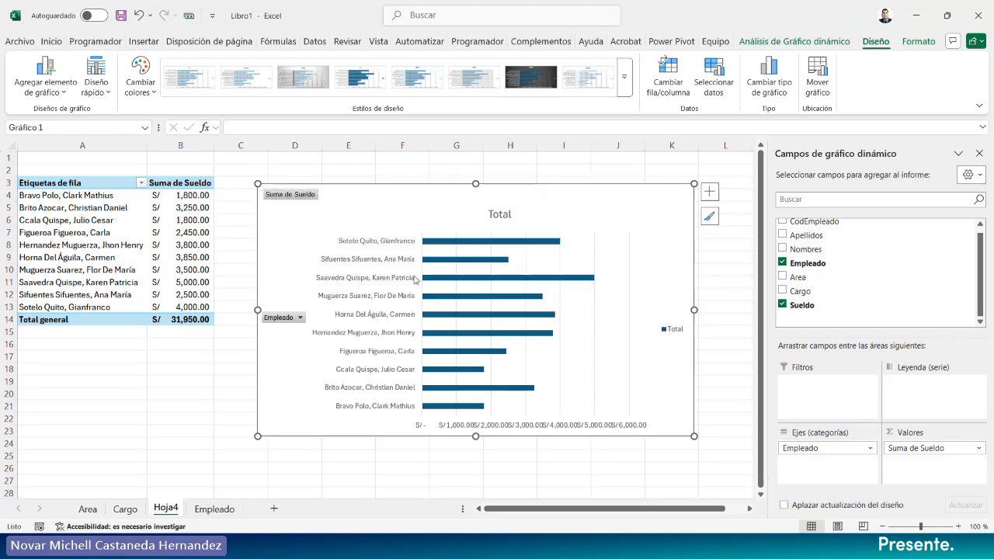
{"action": "left_click_drag", "start_coordinate": [177, 234], "coordinate": [178, 308]}
{"action": "right_click", "coordinate": [180, 249]}
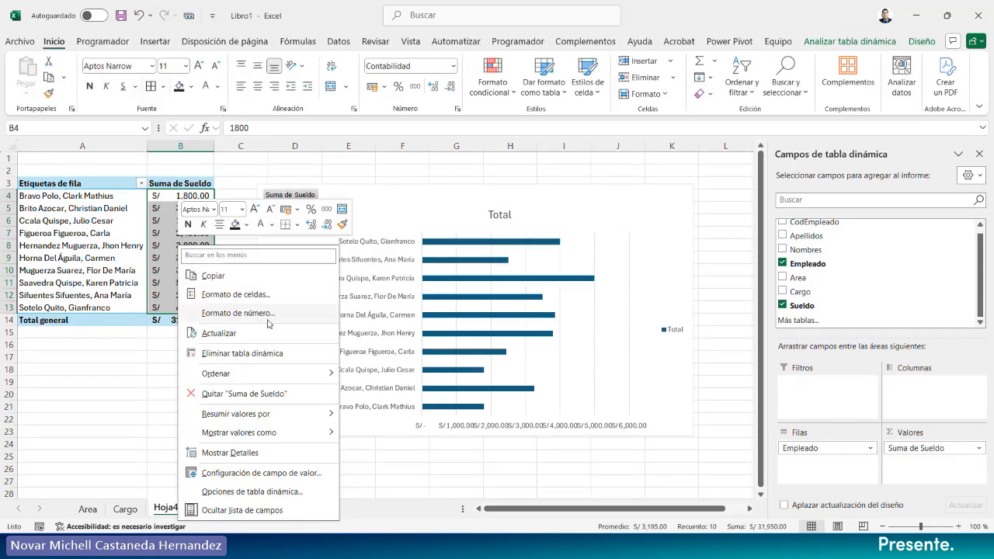
{"action": "mouse_move", "coordinate": [326, 374]}
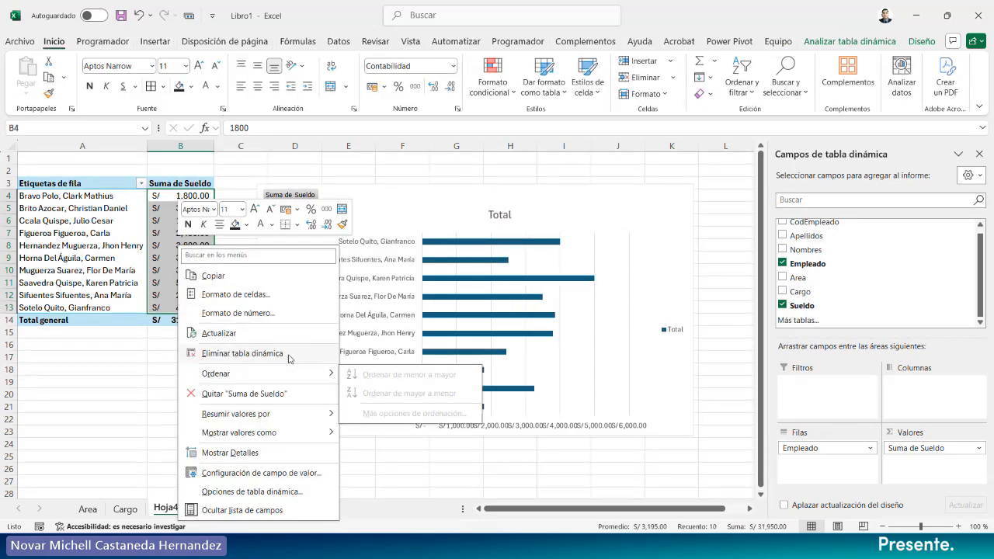
{"action": "left_click", "coordinate": [174, 226]}
Sort the pivot table by the summed salary from largest to smallest.
{"action": "left_click", "coordinate": [177, 208]}
{"action": "right_click", "coordinate": [178, 208]}
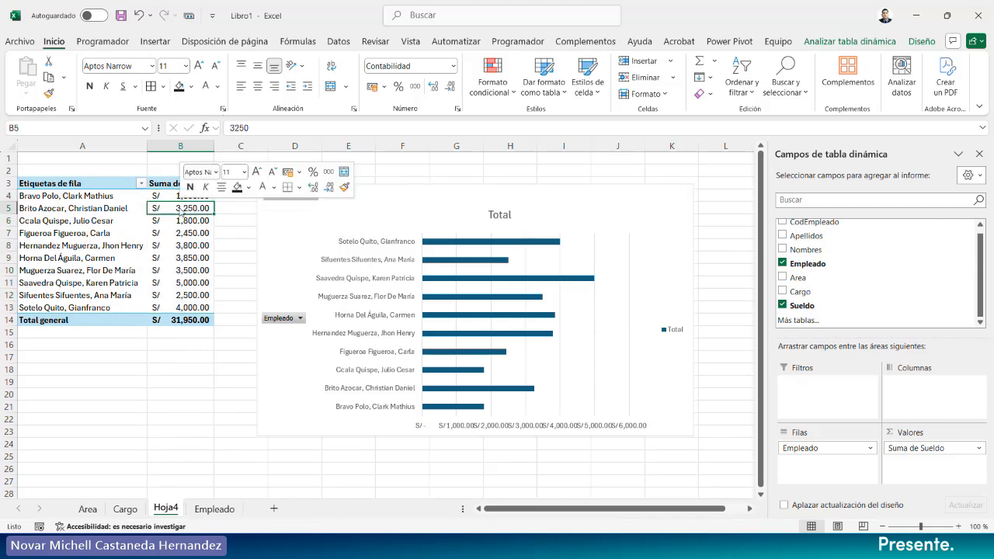
{"action": "mouse_move", "coordinate": [325, 346]}
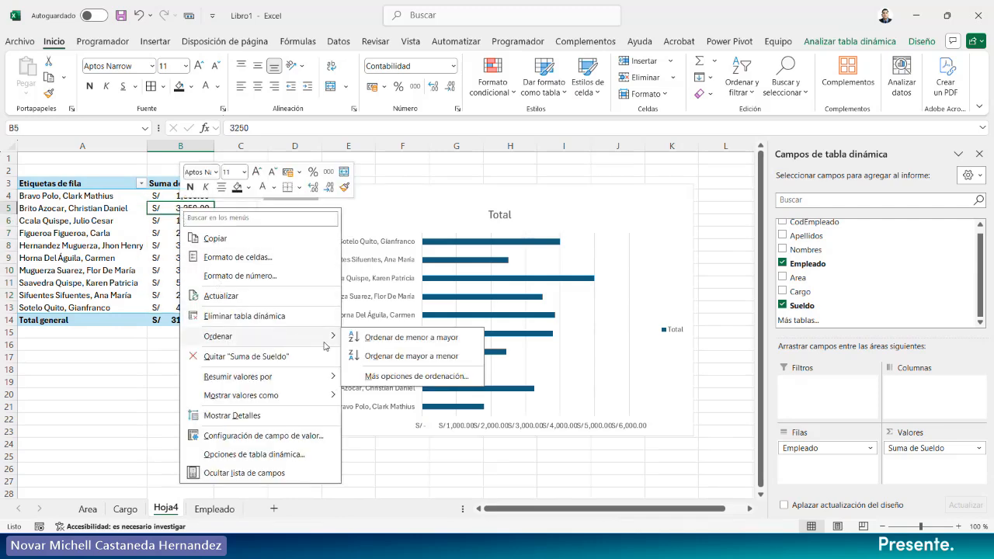
{"action": "left_click", "coordinate": [403, 356]}
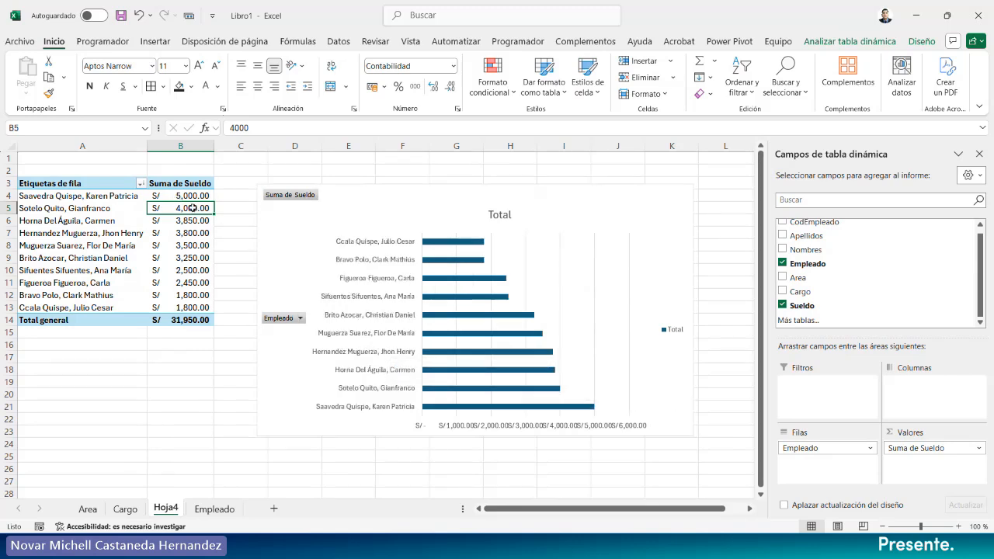
Sort the pivot table by the summed salary from smallest to largest.
{"action": "right_click", "coordinate": [193, 208]}
{"action": "mouse_move", "coordinate": [326, 340]}
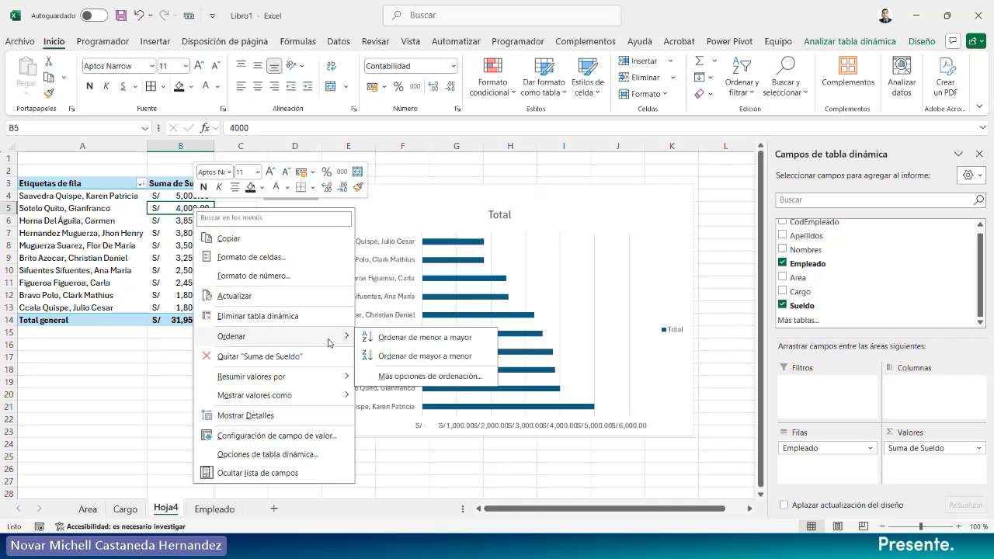
{"action": "left_click", "coordinate": [392, 339]}
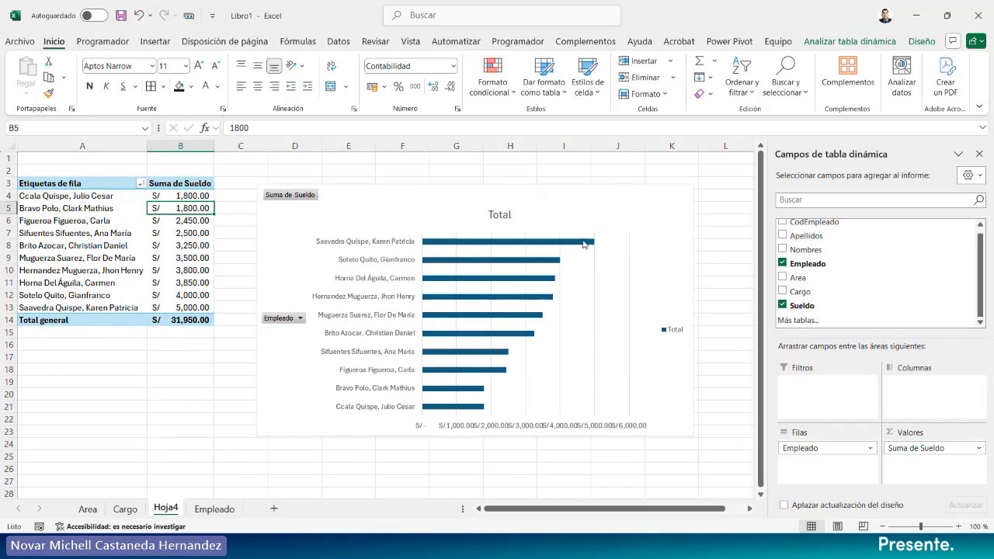
Add data labels to the bars of the pivot chart's Total series.
{"action": "mouse_move", "coordinate": [580, 242]}
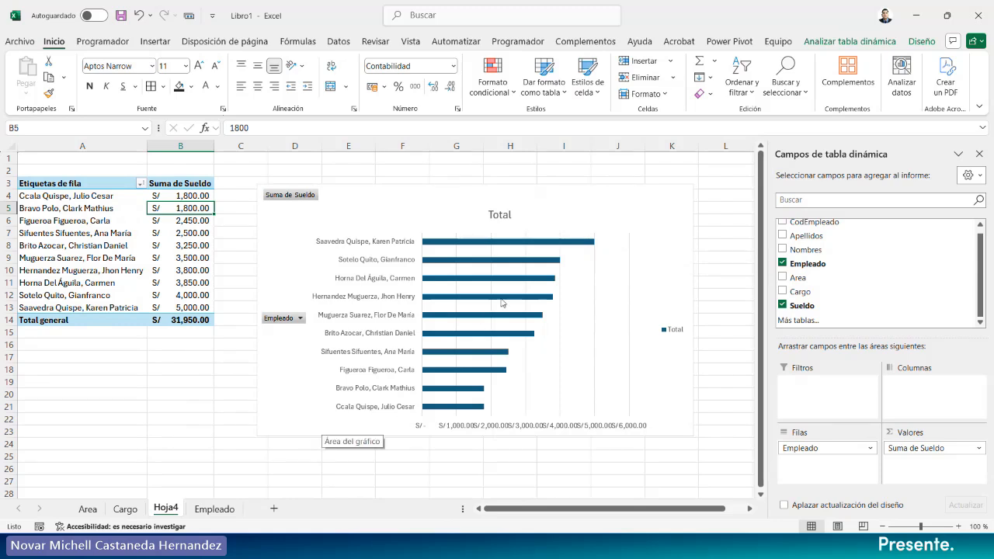
{"action": "right_click", "coordinate": [536, 242]}
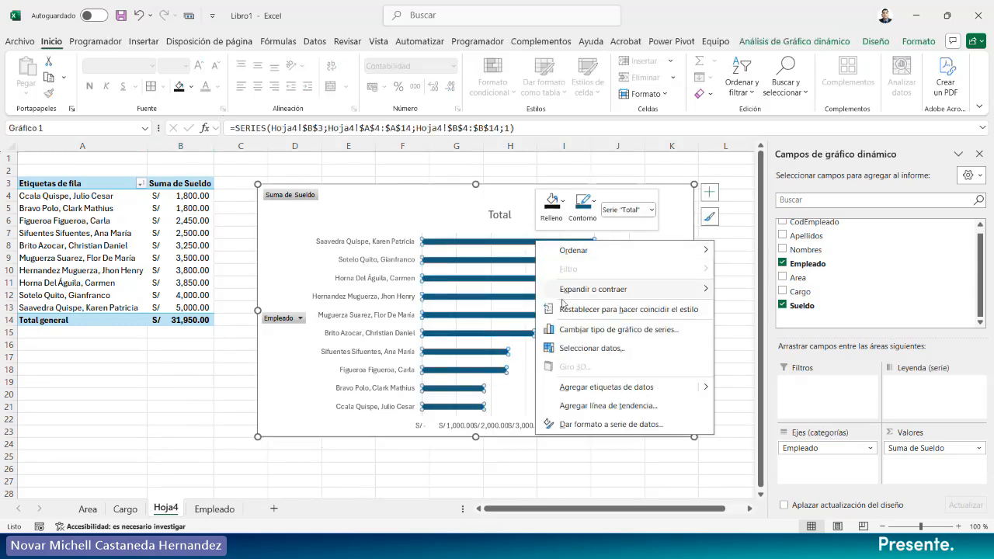
{"action": "key", "text": "Escape"}
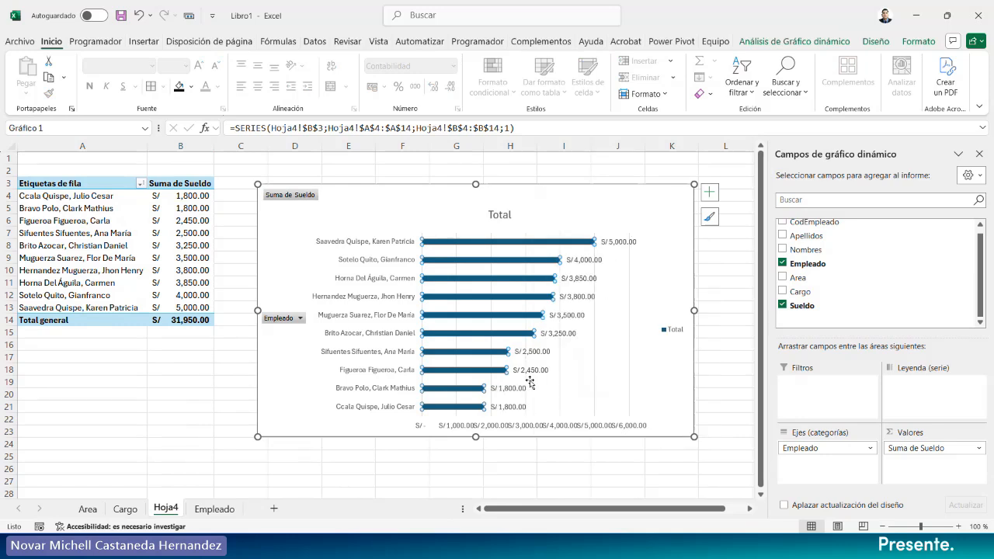
Give the pivot table's summed salary field the custom name Sueldo Total.
{"action": "left_click", "coordinate": [174, 186]}
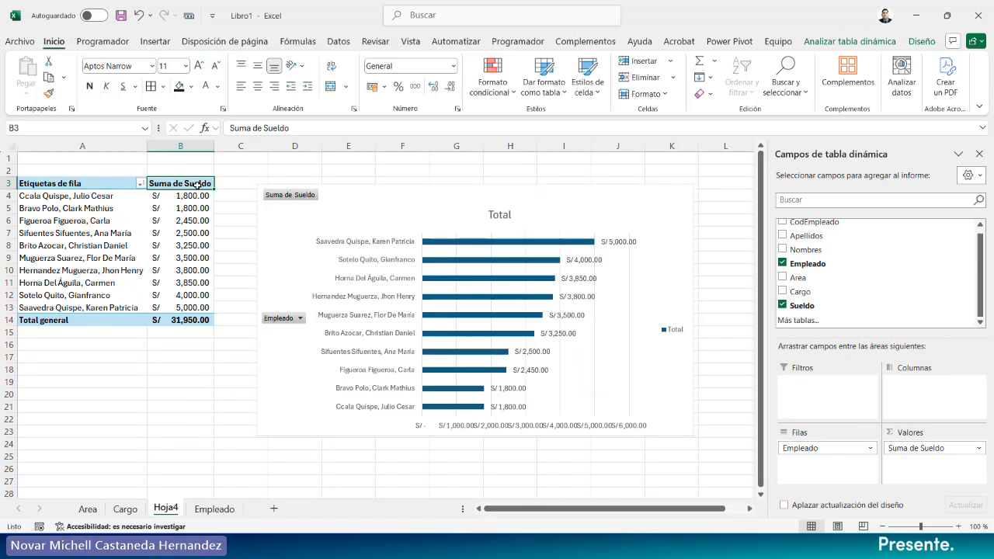
{"action": "double_click", "coordinate": [188, 183]}
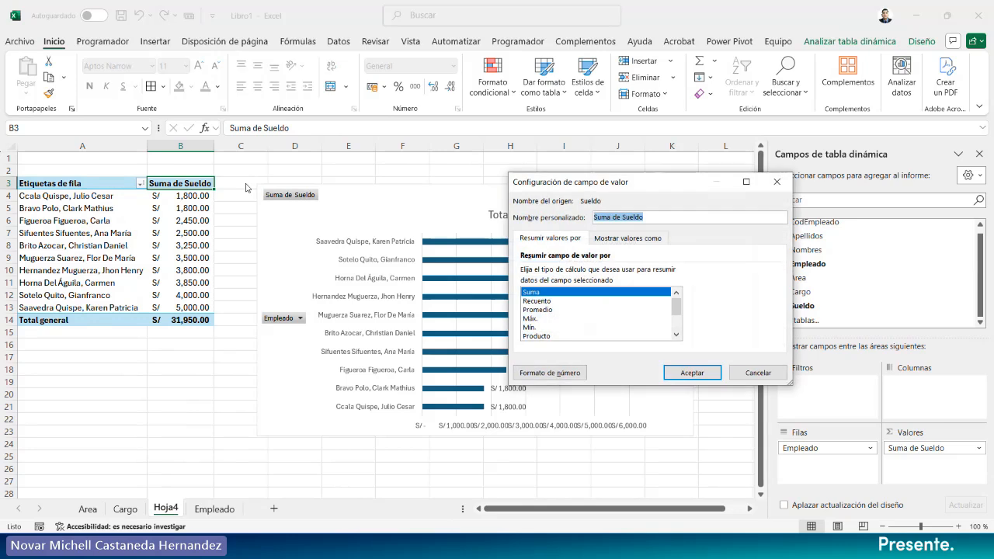
{"action": "type", "text": "Sueldo Total"}
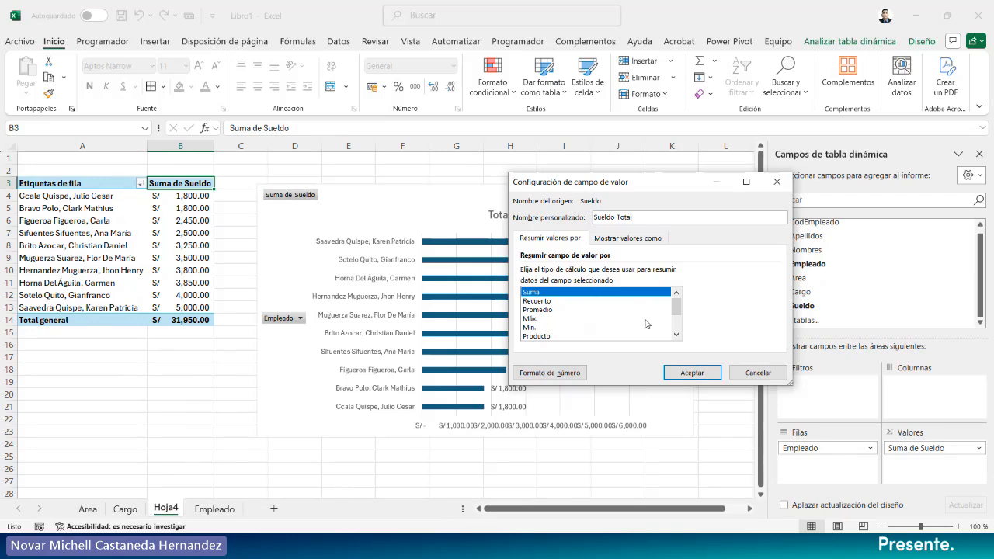
{"action": "left_click", "coordinate": [692, 373]}
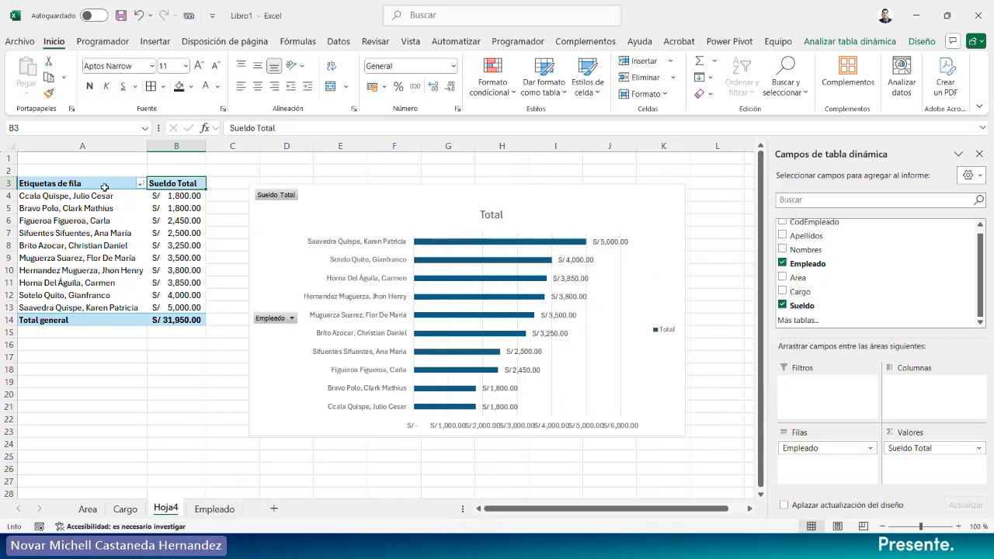
Rename the pivot table's row label header in A3 as Empleado.
{"action": "left_click", "coordinate": [99, 183]}
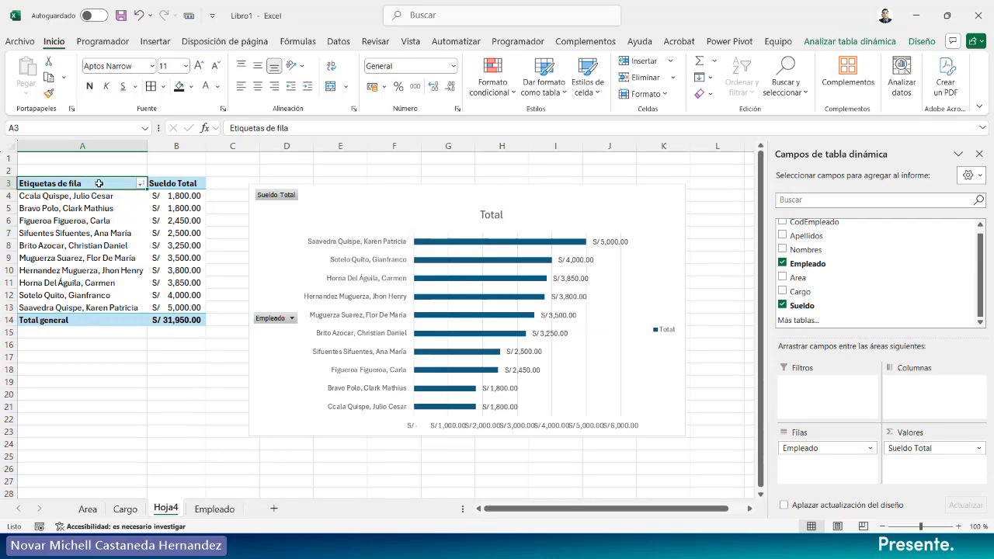
{"action": "type", "text": "Emp"}
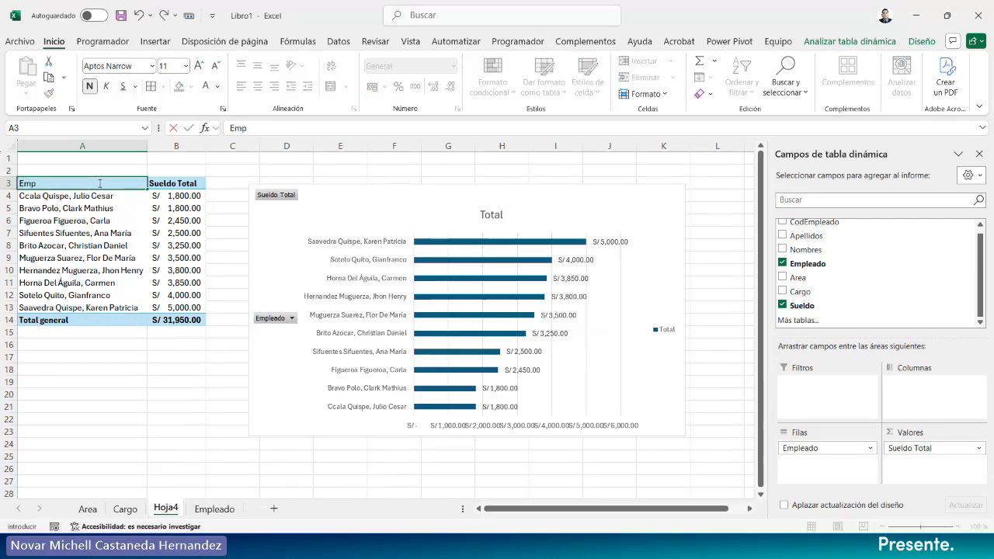
{"action": "key", "text": "Return"}
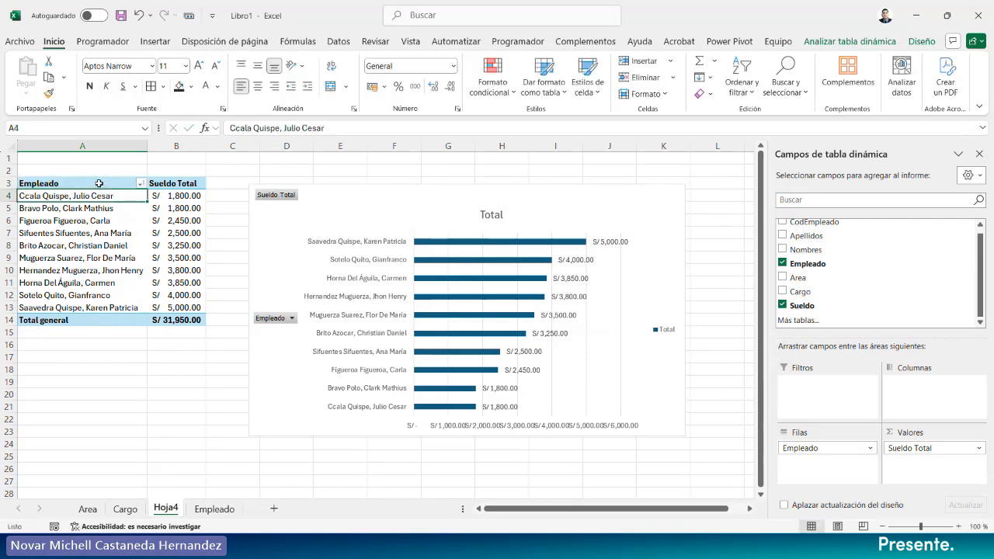
Apply the dark-background chart style to the pivot chart.
{"action": "left_click", "coordinate": [497, 216]}
{"action": "left_click", "coordinate": [814, 42]}
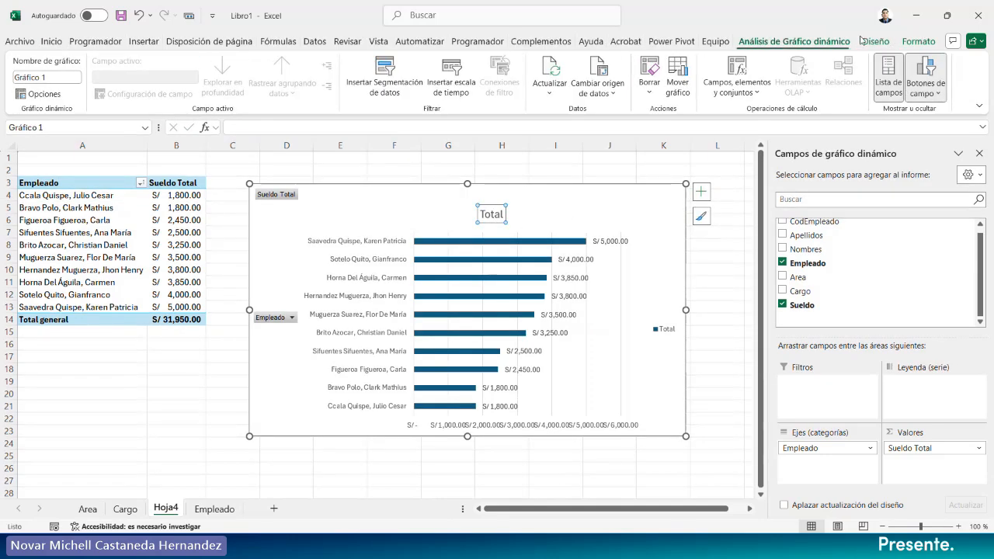
{"action": "left_click", "coordinate": [874, 42]}
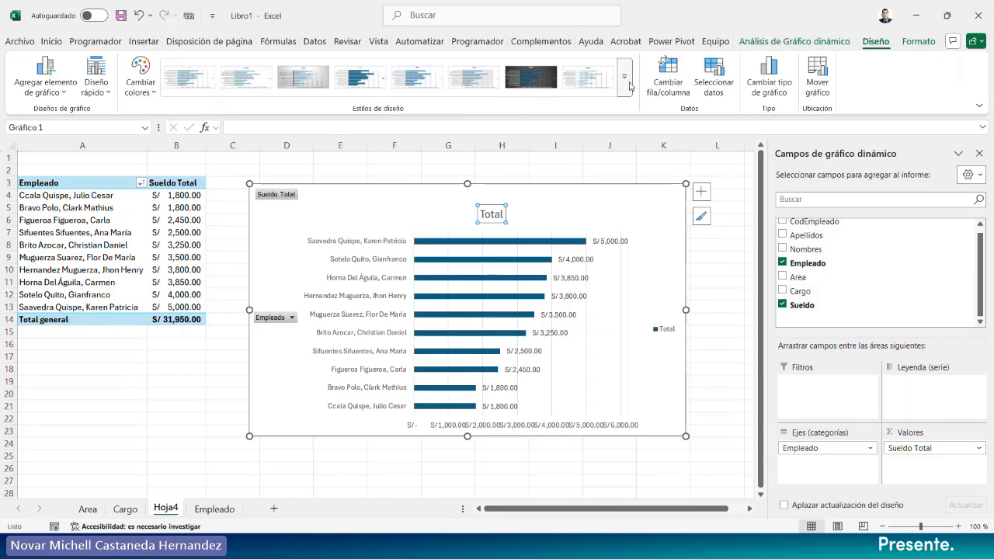
{"action": "left_click", "coordinate": [546, 78]}
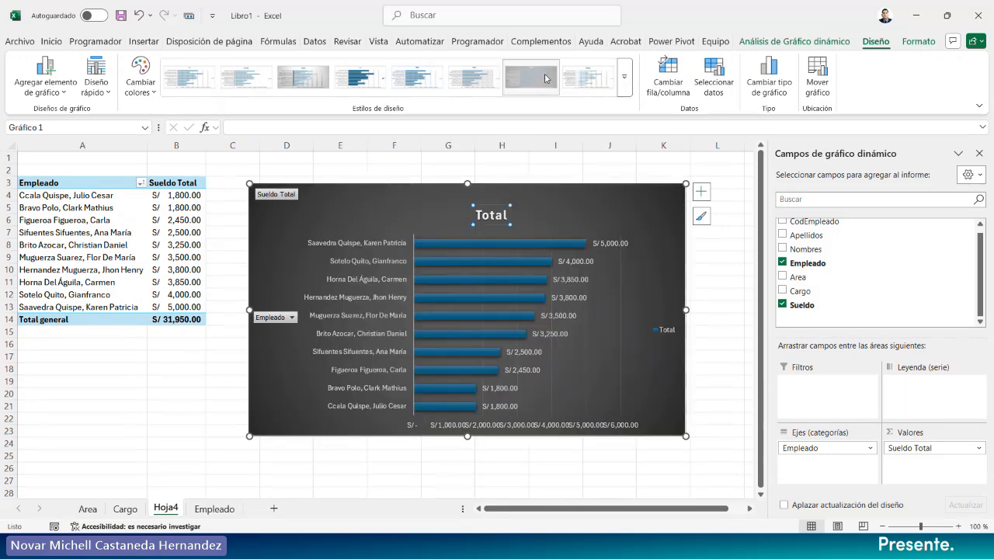
Make the employee names on the pivot chart's vertical axis bold and white, and select the salary data labels.
{"action": "left_click", "coordinate": [366, 246]}
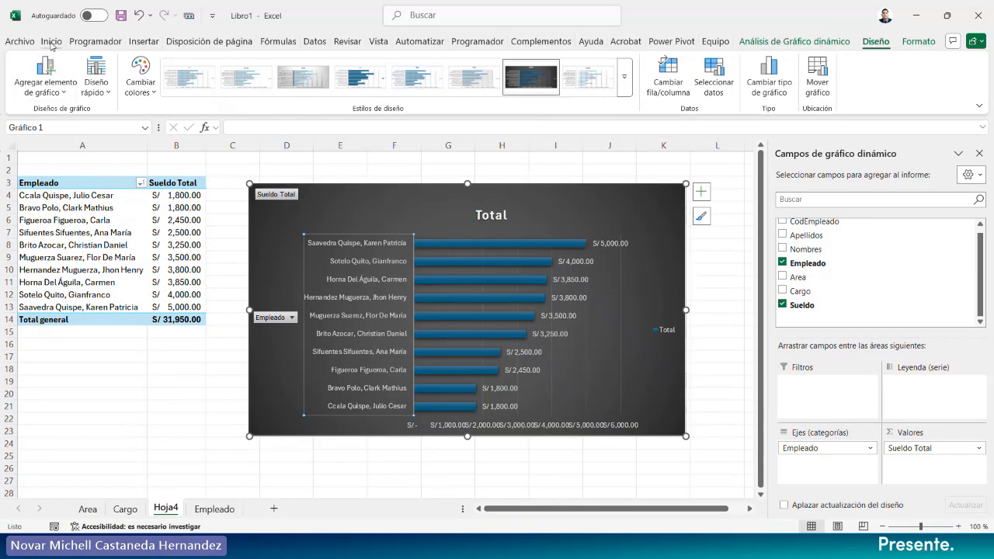
{"action": "left_click", "coordinate": [51, 42]}
{"action": "left_click", "coordinate": [90, 87]}
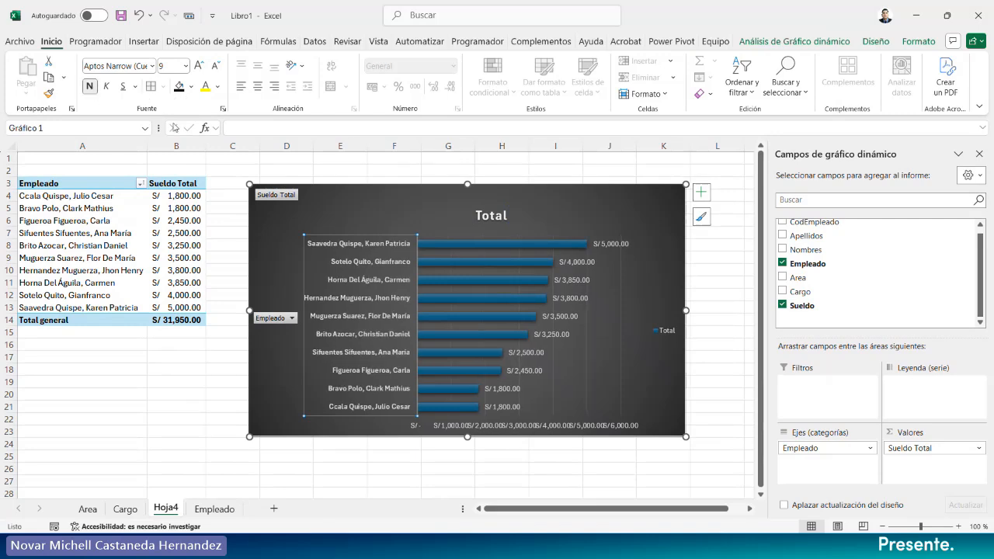
{"action": "left_click", "coordinate": [218, 87]}
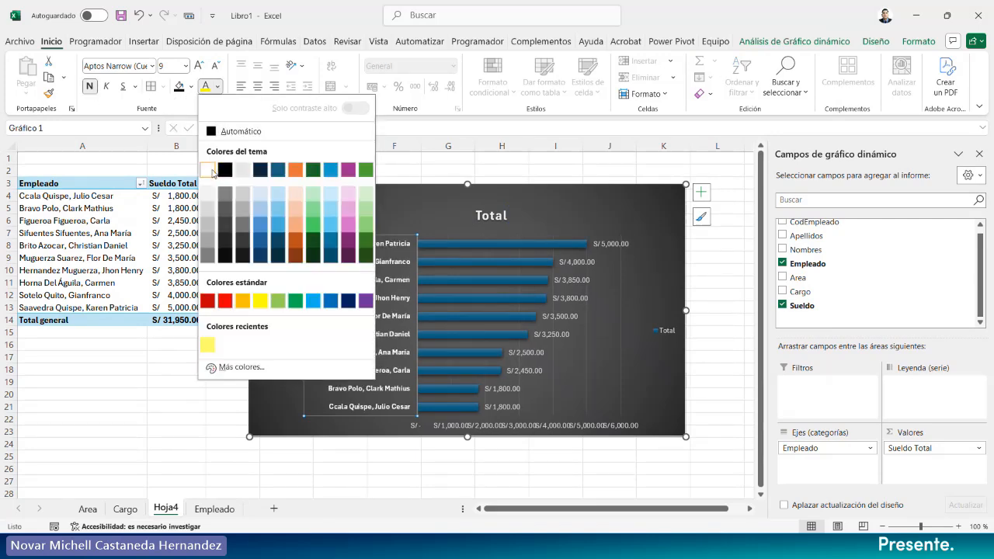
{"action": "left_click", "coordinate": [222, 171]}
{"action": "left_click", "coordinate": [555, 296]}
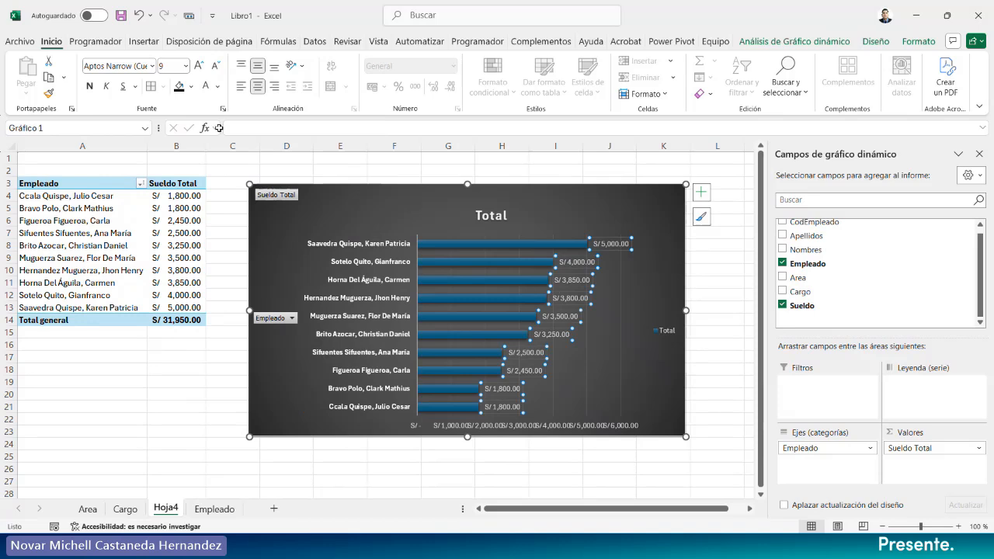
Delete the pivot chart's horizontal value axis and change the chart title to Sueldo Total por Empleado.
{"action": "left_click", "coordinate": [591, 429]}
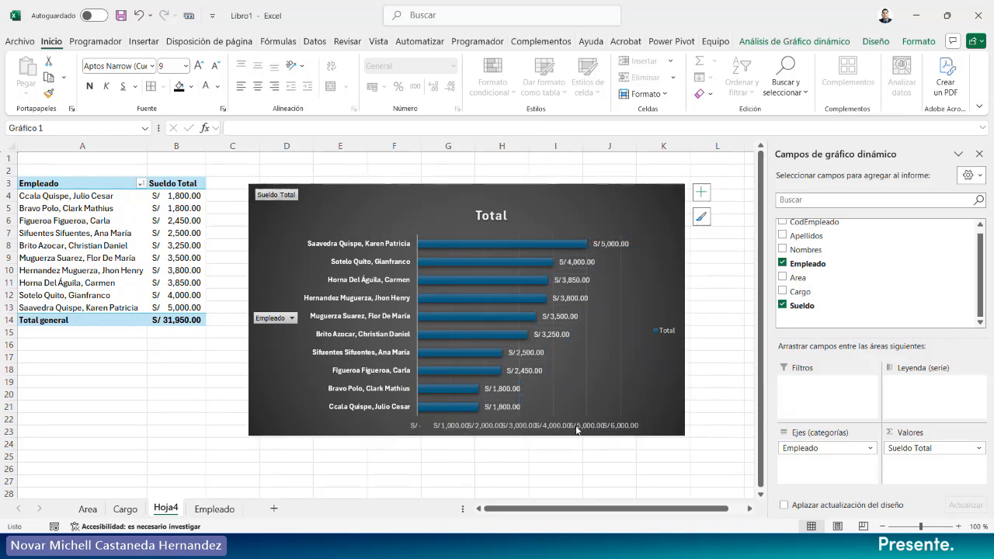
{"action": "key", "text": "Delete"}
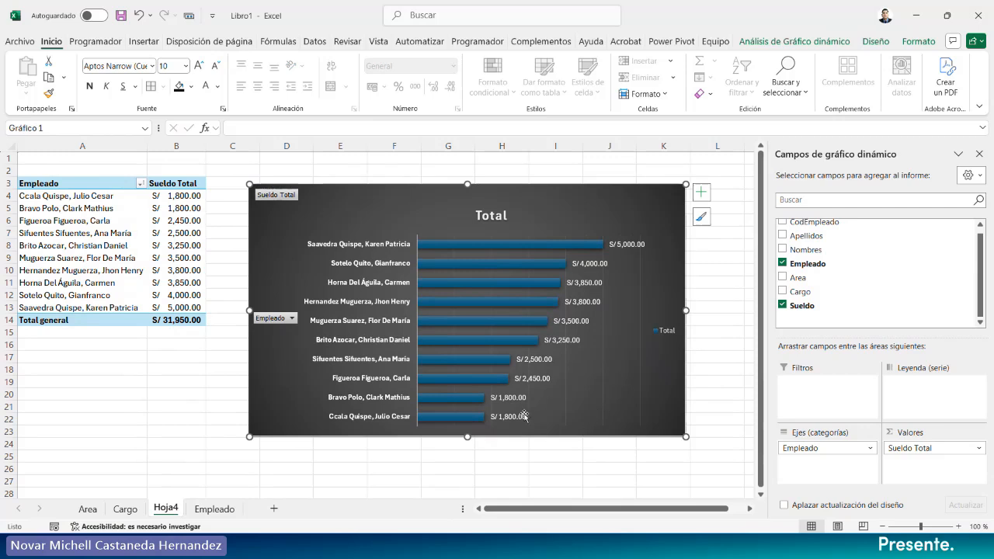
{"action": "left_click", "coordinate": [492, 216]}
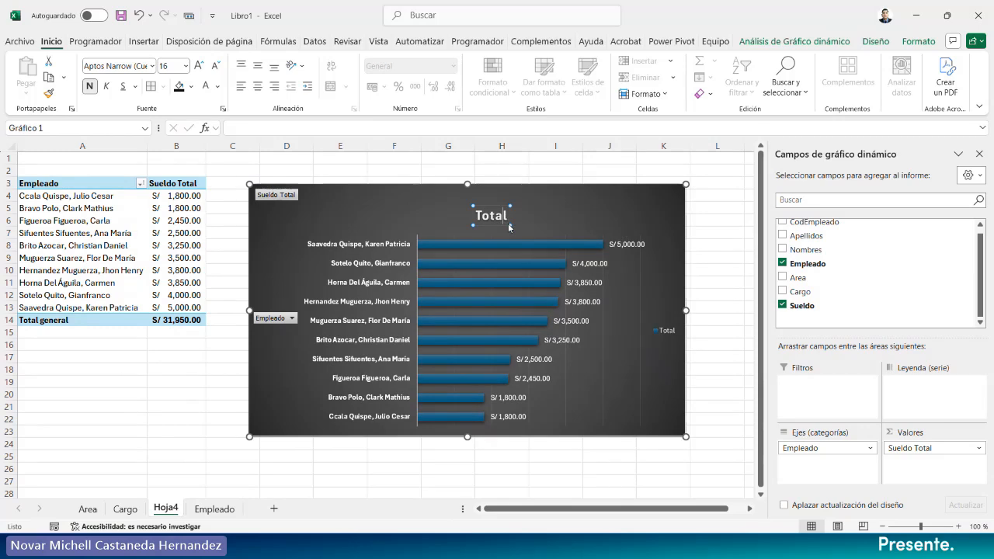
{"action": "type", "text": "Sueldo Total"}
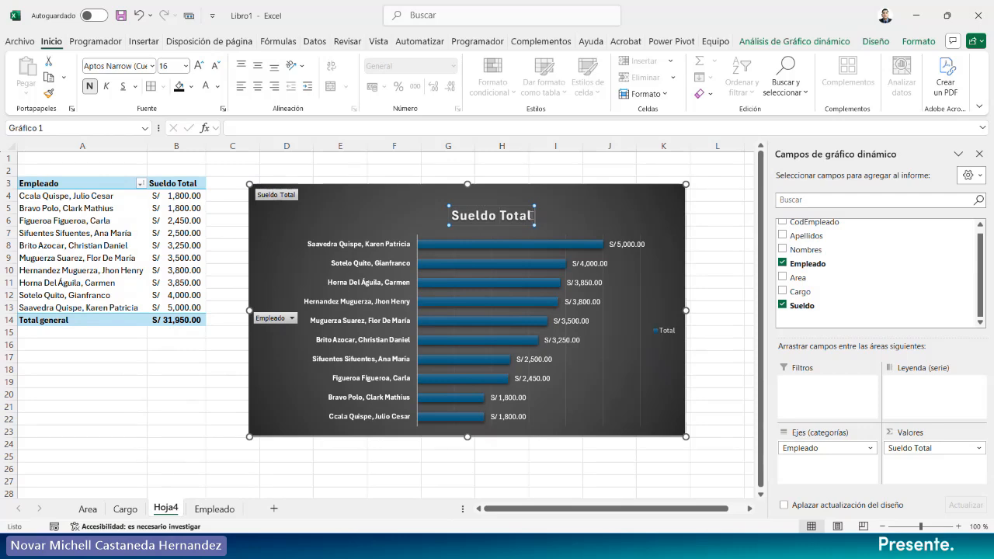
{"action": "type", "text": " por Empleado"}
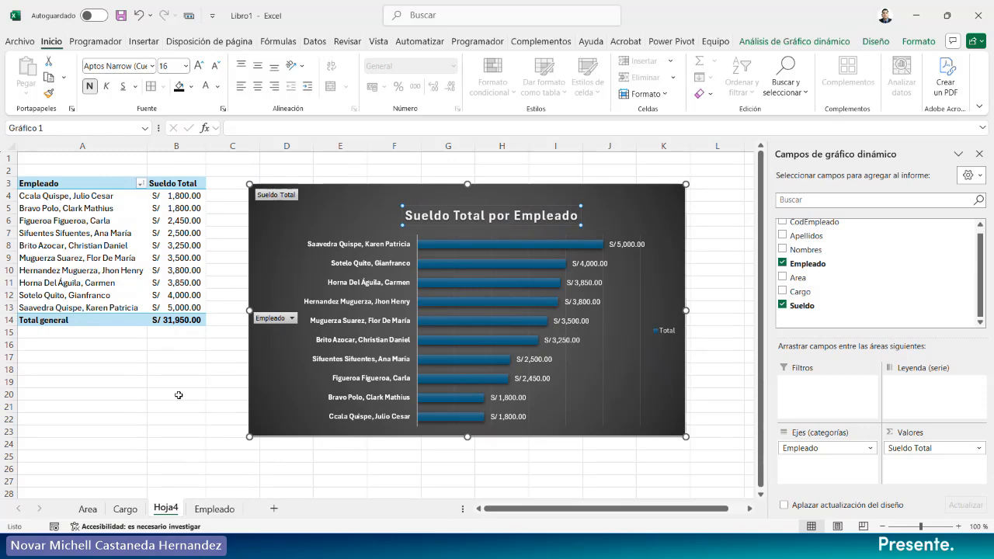
{"action": "left_click", "coordinate": [179, 396]}
{"action": "left_click", "coordinate": [449, 431]}
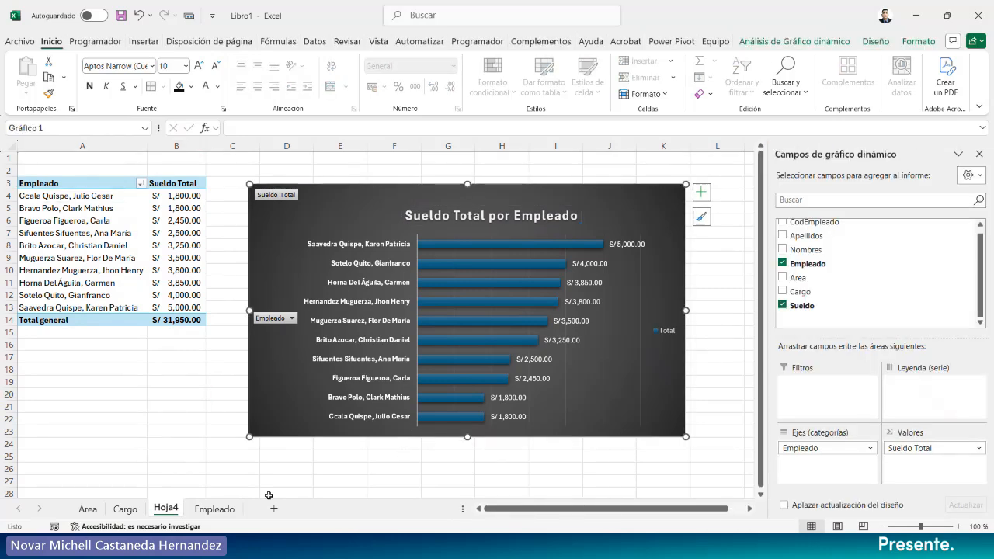
Move the Hoja4 sheet after Empleado and rename it TD_01.
{"action": "left_click_drag", "start_coordinate": [174, 513], "coordinate": [246, 514]}
{"action": "double_click", "coordinate": [223, 508]}
{"action": "type", "text": "TD"}
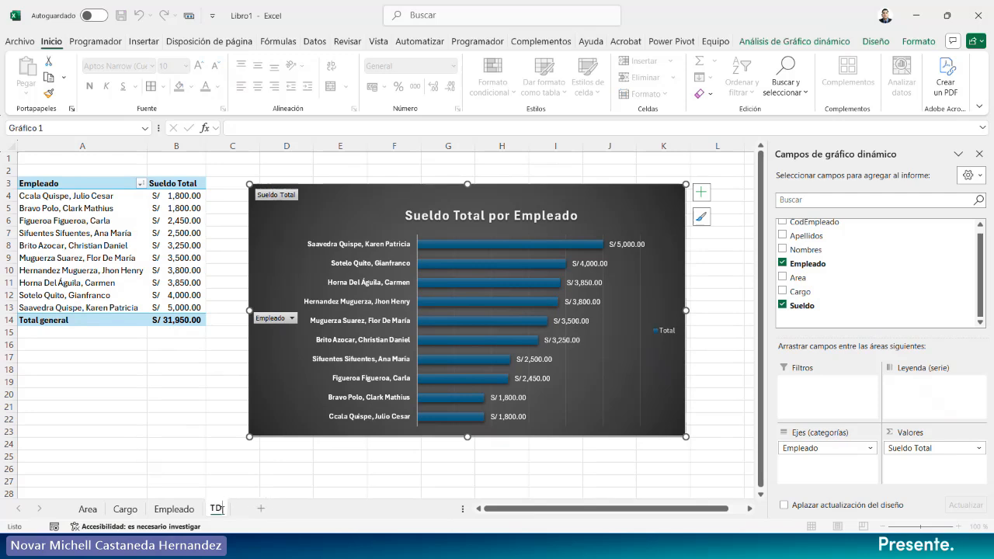
{"action": "type", "text": " 01"}
{"action": "key", "text": "Return"}
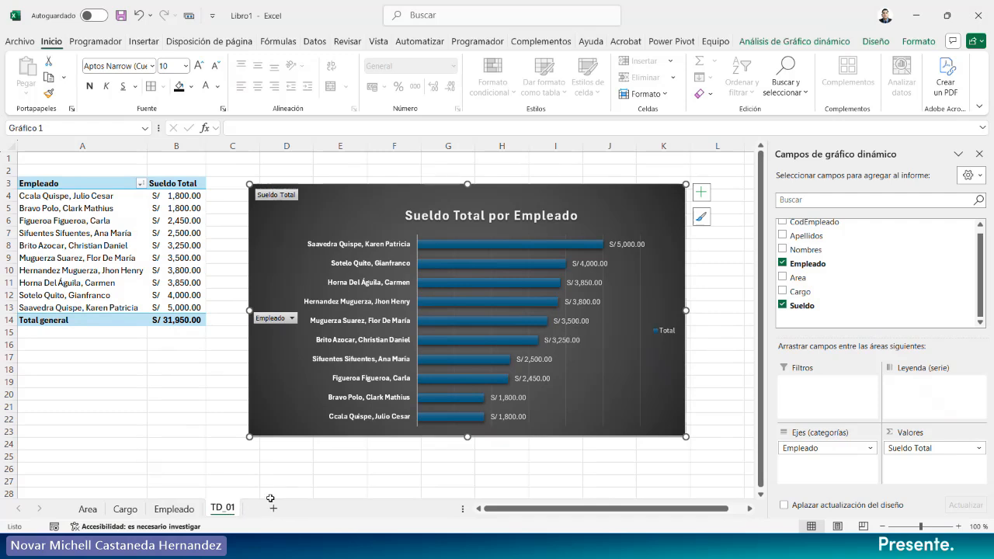
{"action": "left_click", "coordinate": [203, 435]}
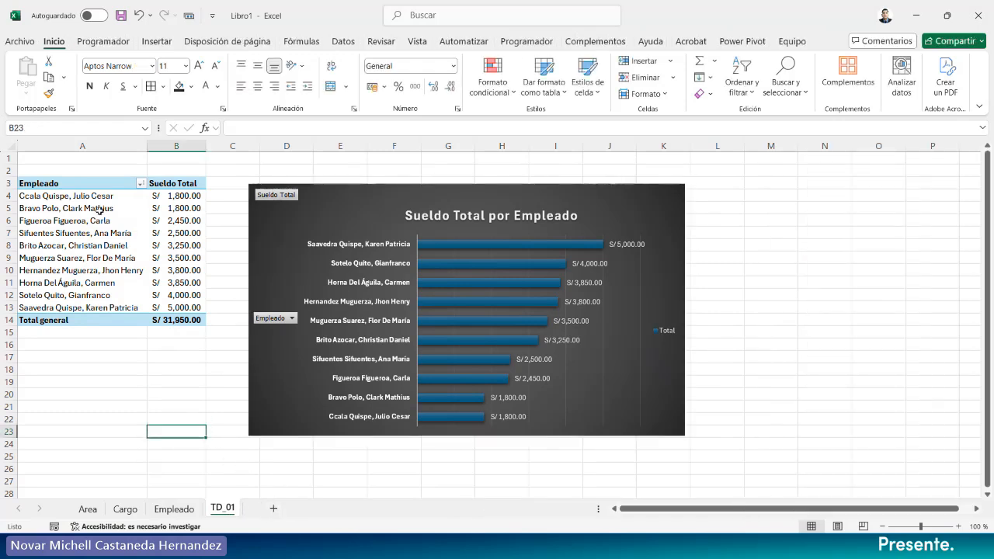
Add a new sheet named Reporte_Empleados after TD_01, and return to the TD_01 sheet.
{"action": "left_click", "coordinate": [274, 509]}
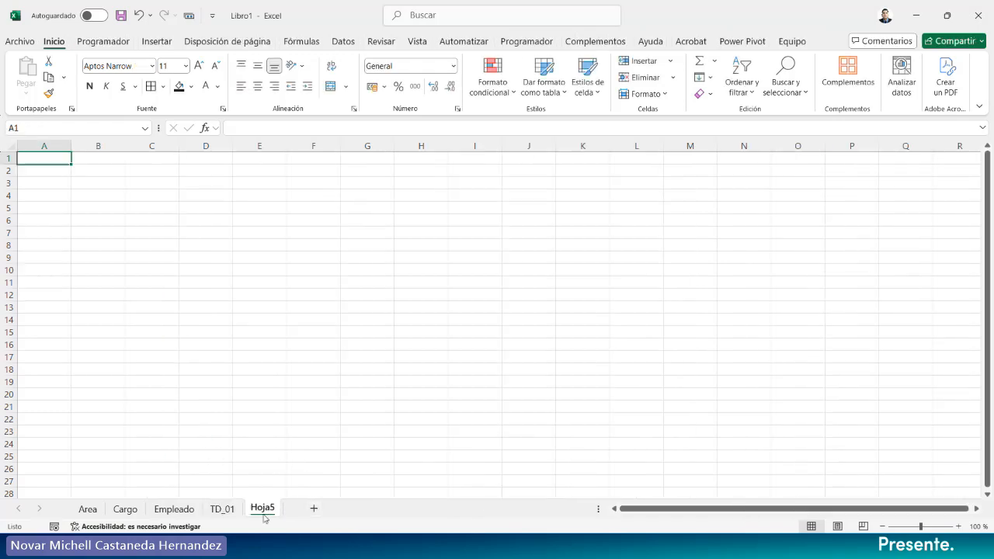
{"action": "double_click", "coordinate": [260, 510]}
{"action": "type", "text": "Rep"}
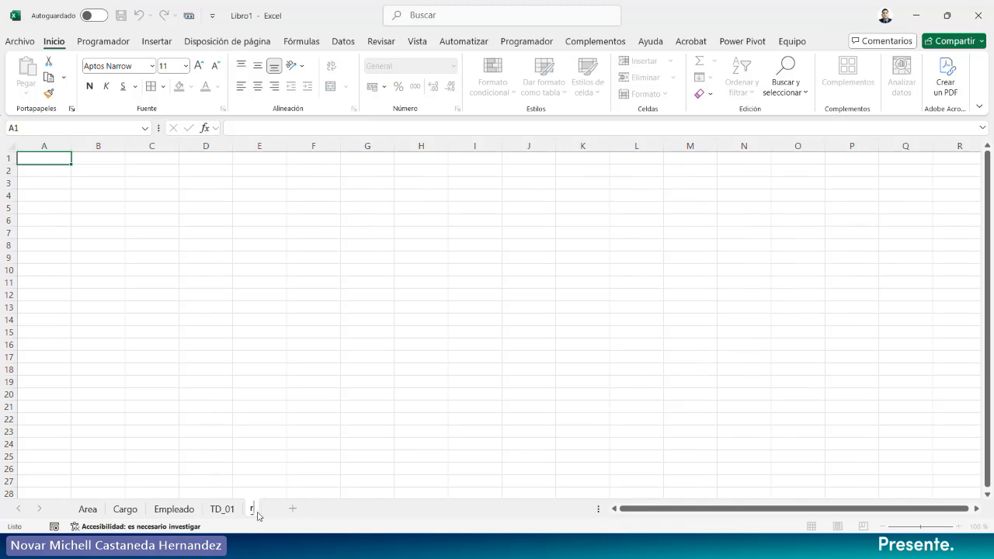
{"action": "type", "text": "orte_Empo"}
{"action": "key", "text": "BackSpace"}
{"action": "type", "text": "leados"}
{"action": "key", "text": "Return"}
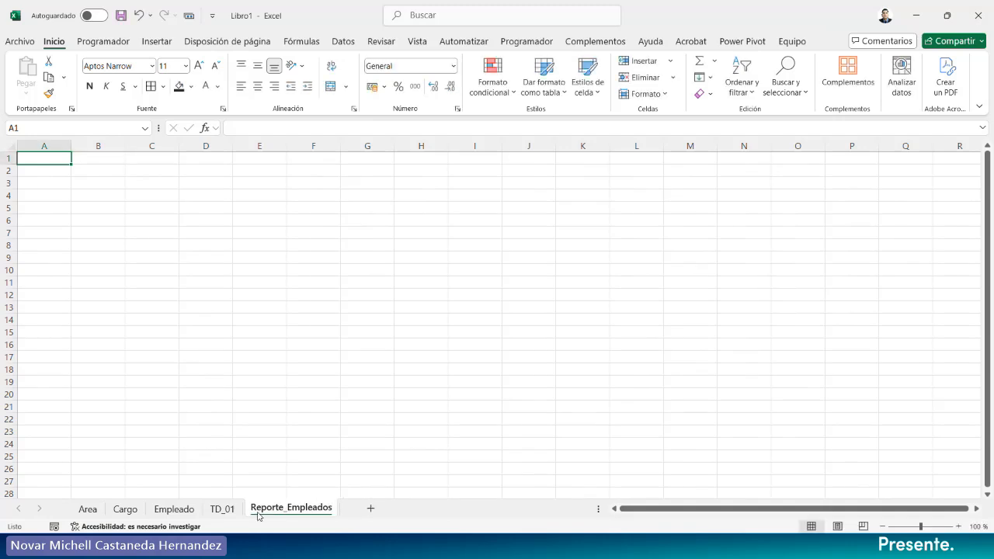
{"action": "left_click", "coordinate": [223, 509]}
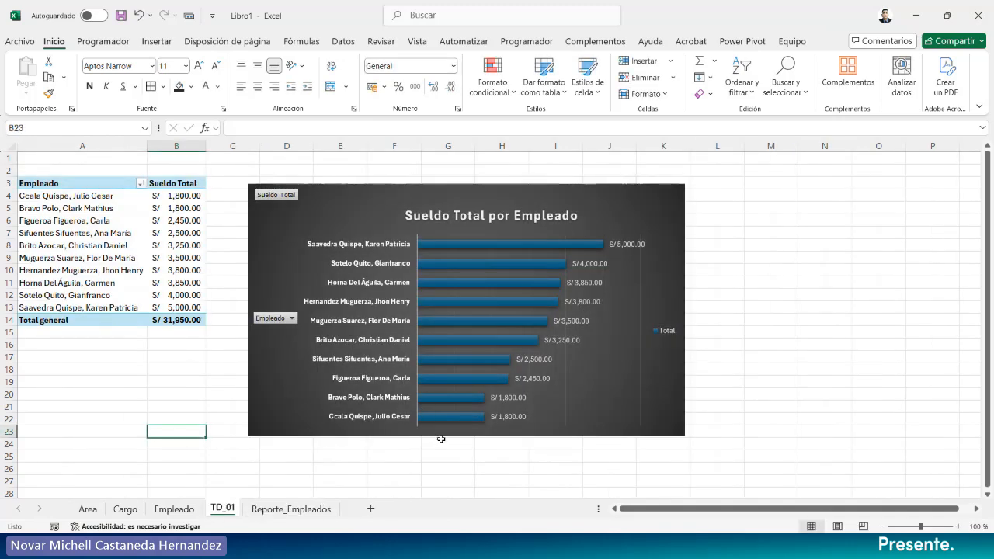
Move the pivot chart from TD_01 to the Reporte_Empleados sheet and place it with its upper edge at row 7.
{"action": "left_click", "coordinate": [441, 435]}
{"action": "key", "text": "Delete"}
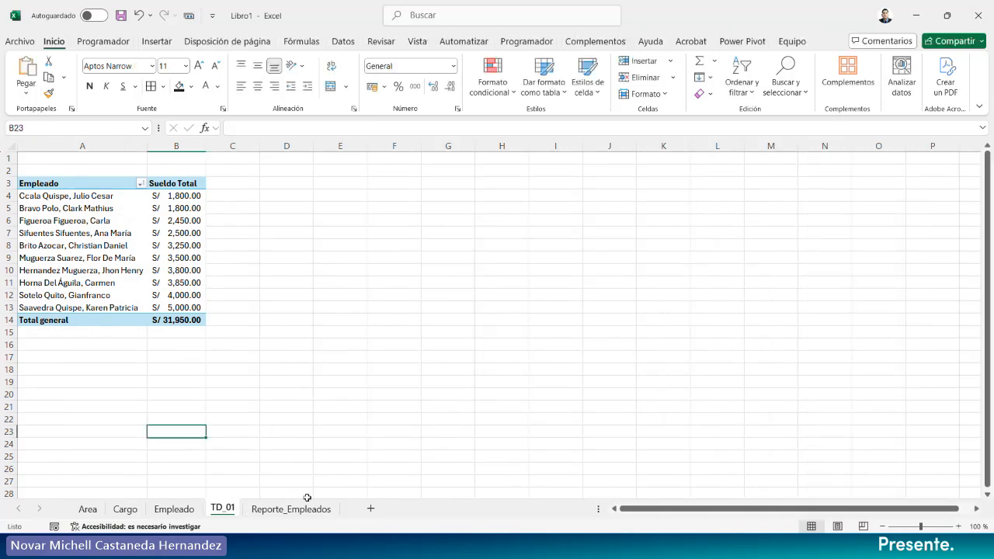
{"action": "left_click", "coordinate": [308, 503]}
{"action": "left_click", "coordinate": [322, 379]}
{"action": "left_click", "coordinate": [27, 74]}
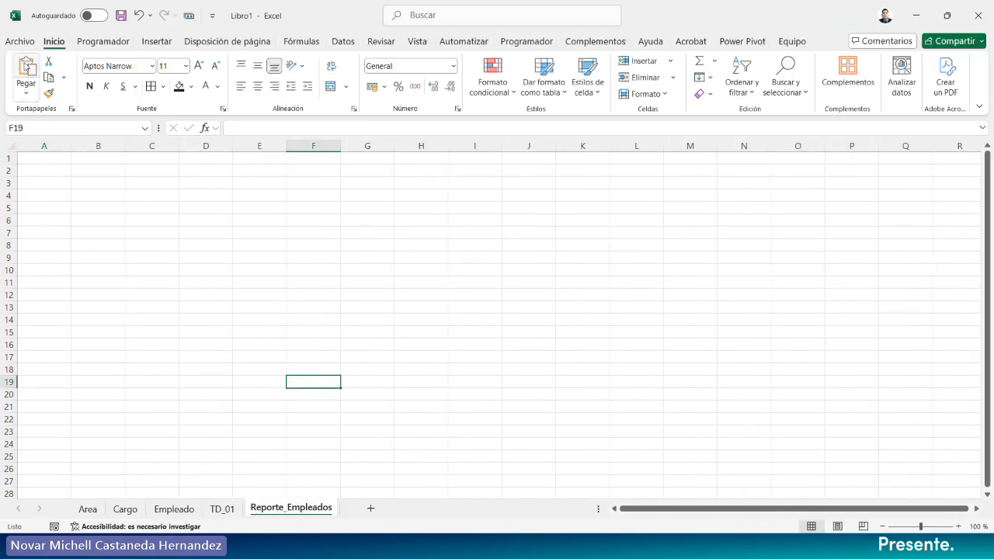
{"action": "left_click_drag", "start_coordinate": [443, 382], "coordinate": [406, 215]}
{"action": "left_click", "coordinate": [978, 156]}
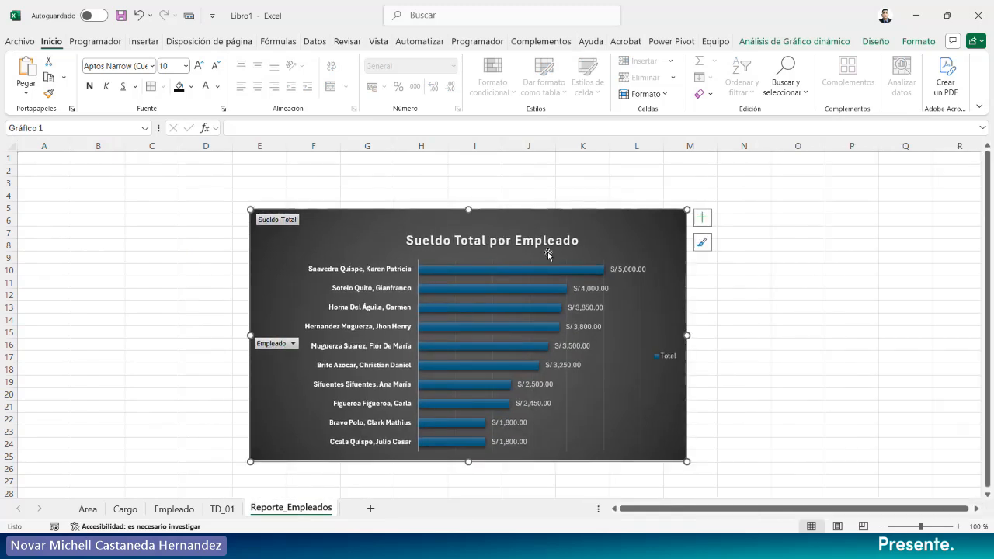
{"action": "left_click_drag", "start_coordinate": [501, 215], "coordinate": [476, 237]}
{"action": "left_click", "coordinate": [133, 367]}
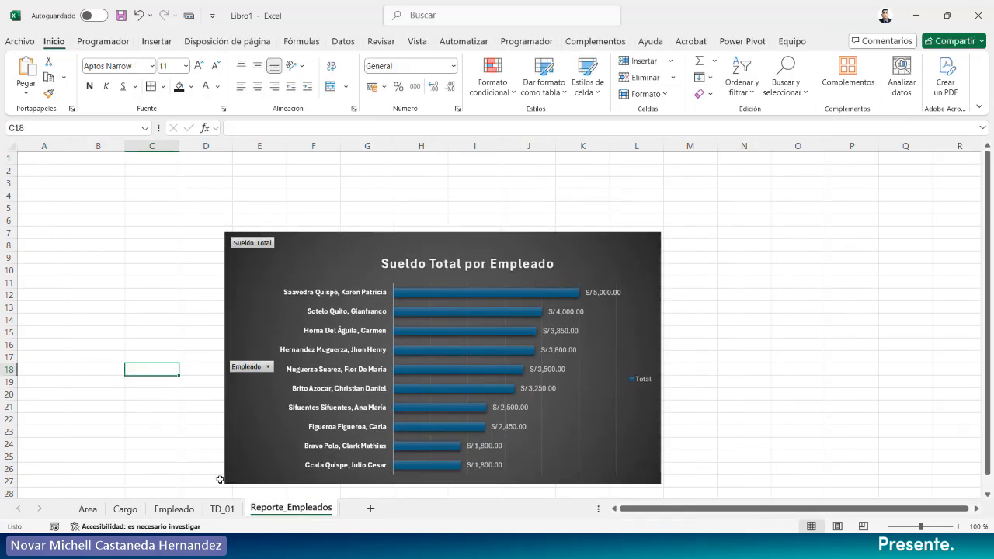
Insert slicers for the Area and Cargo fields of the pivot table on TD_01.
{"action": "left_click", "coordinate": [222, 509]}
{"action": "left_click", "coordinate": [109, 208]}
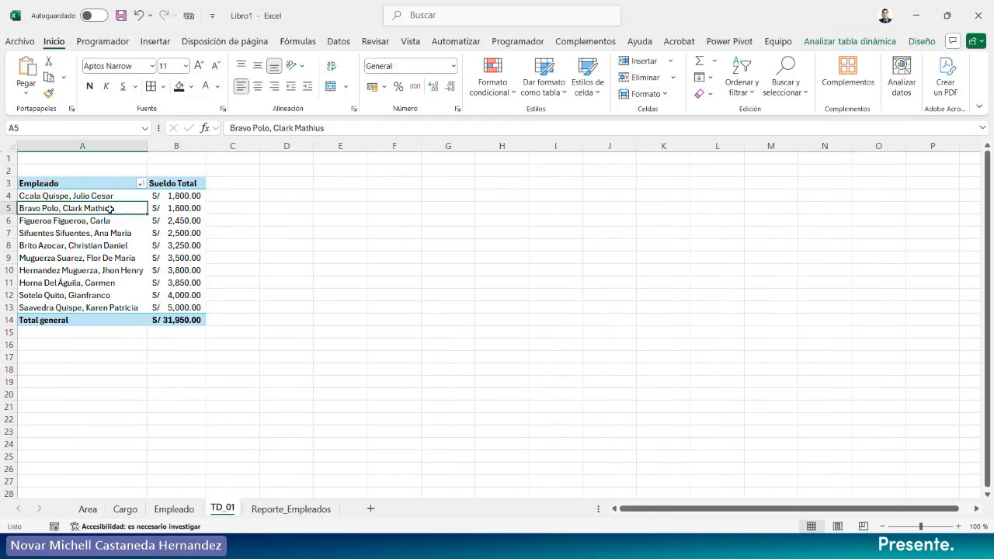
{"action": "left_click", "coordinate": [861, 42]}
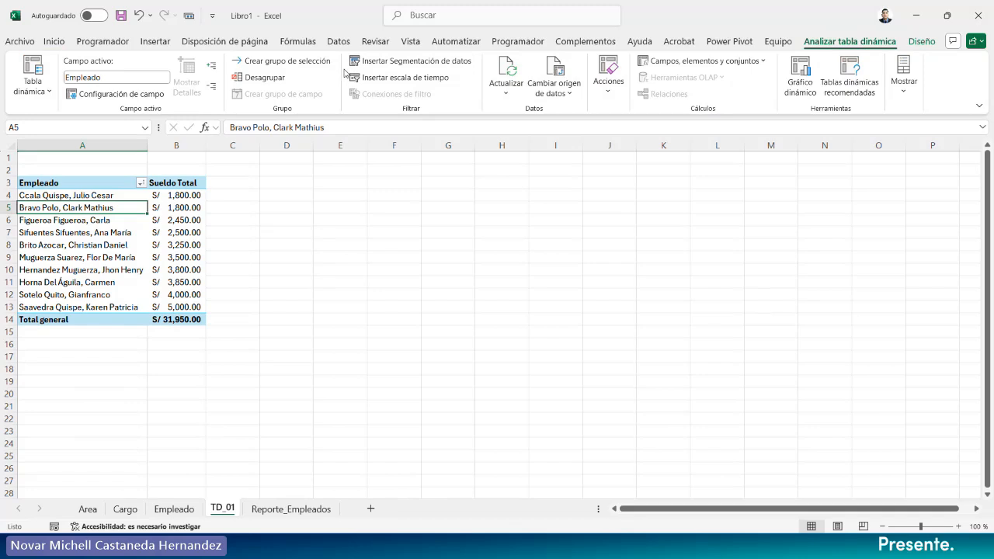
{"action": "left_click", "coordinate": [386, 62]}
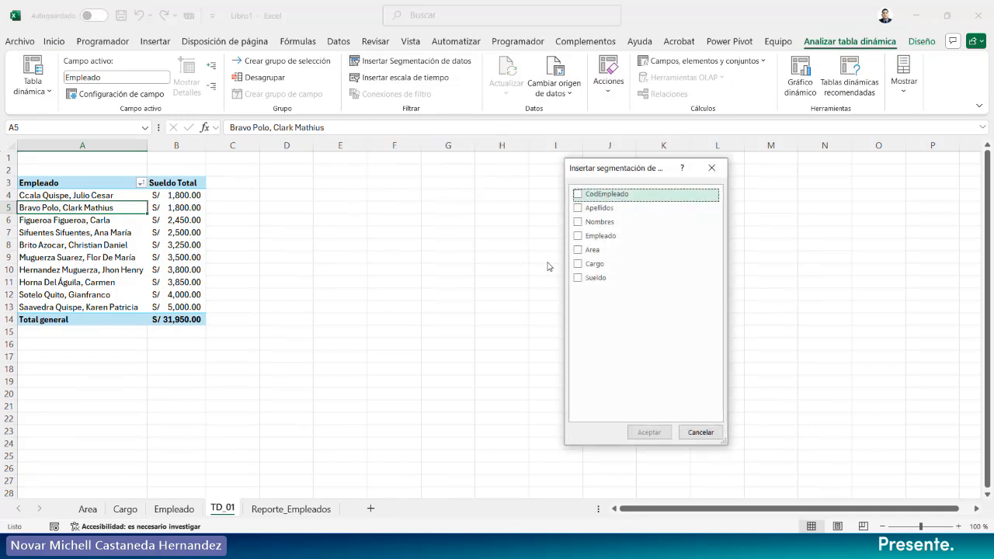
{"action": "left_click", "coordinate": [577, 250]}
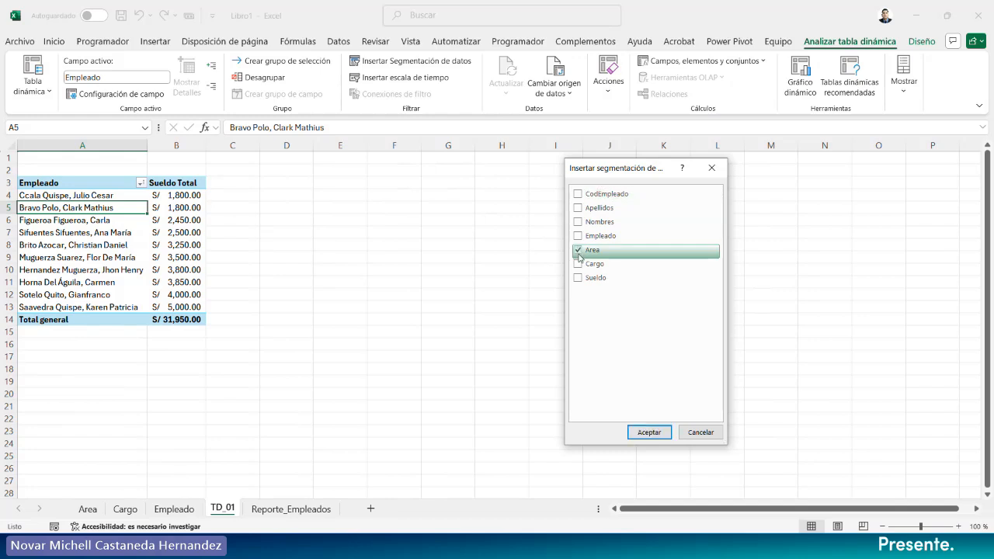
{"action": "left_click", "coordinate": [578, 267]}
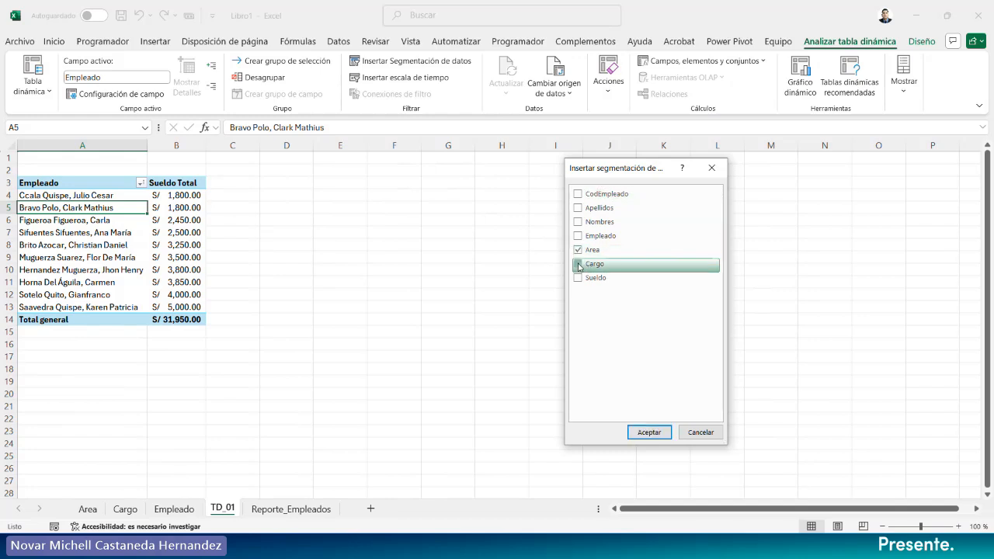
{"action": "left_click", "coordinate": [646, 432]}
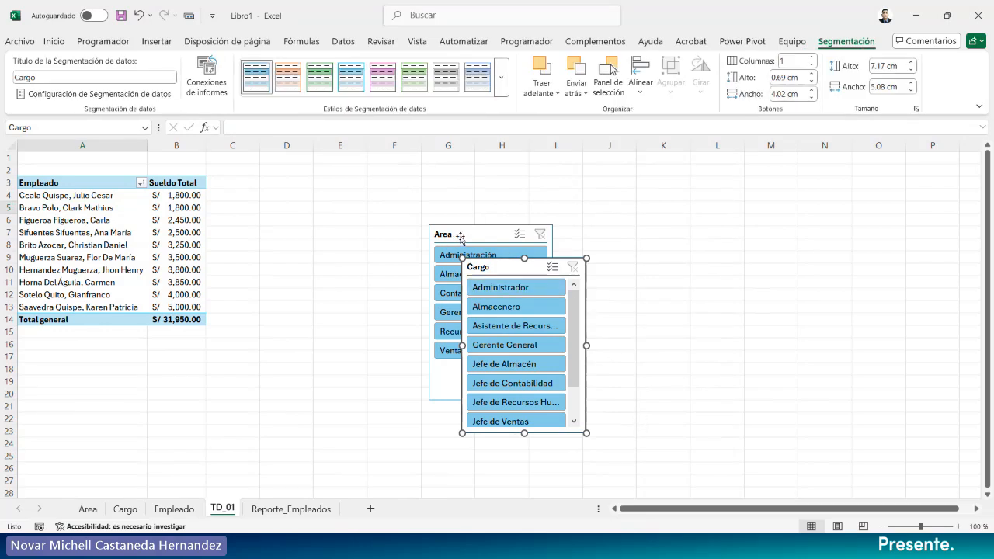
Cut the Area and Cargo slicers from TD_01 and paste them on the Reporte_Empleados sheet at cell D5.
{"action": "key", "text": "ctrl+z"}
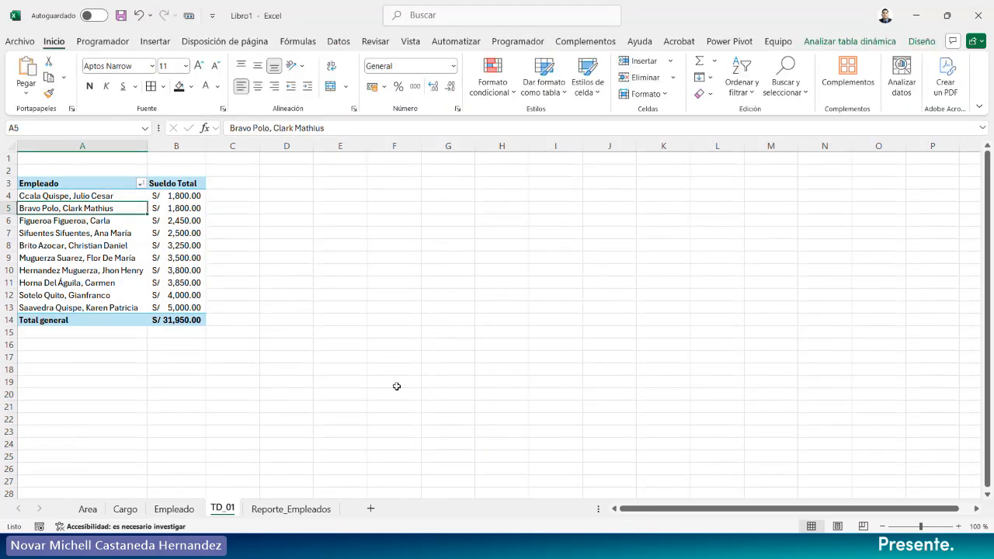
{"action": "left_click", "coordinate": [331, 503]}
{"action": "left_click", "coordinate": [198, 210]}
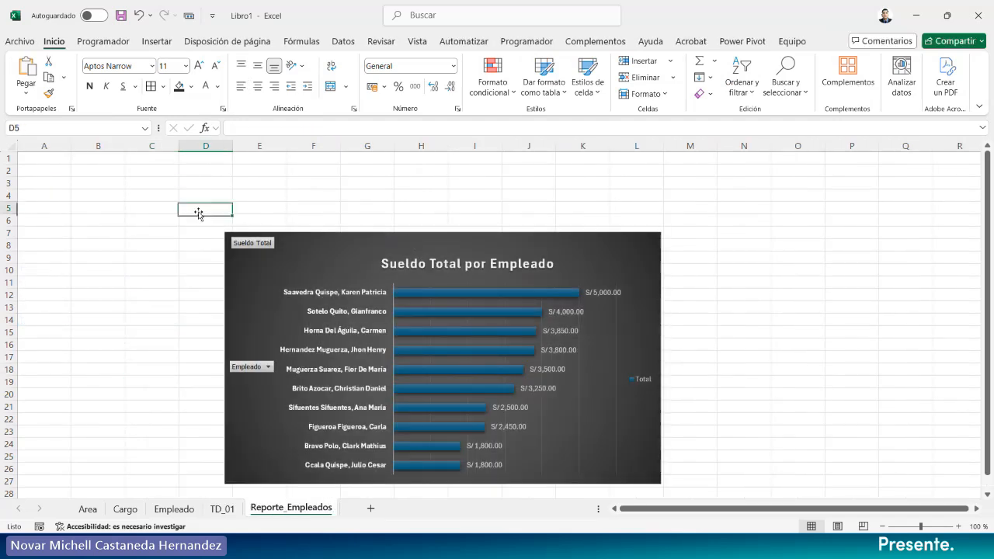
{"action": "key", "text": "ctrl+v"}
Make row 1 taller, then place the Area slicer at cell A2 and the Cargo slicer below it.
{"action": "left_click_drag", "start_coordinate": [205, 201], "coordinate": [37, 199]}
{"action": "left_click", "coordinate": [43, 170]}
{"action": "left_click_drag", "start_coordinate": [11, 166], "coordinate": [11, 187]}
{"action": "left_click_drag", "start_coordinate": [52, 222], "coordinate": [53, 196]}
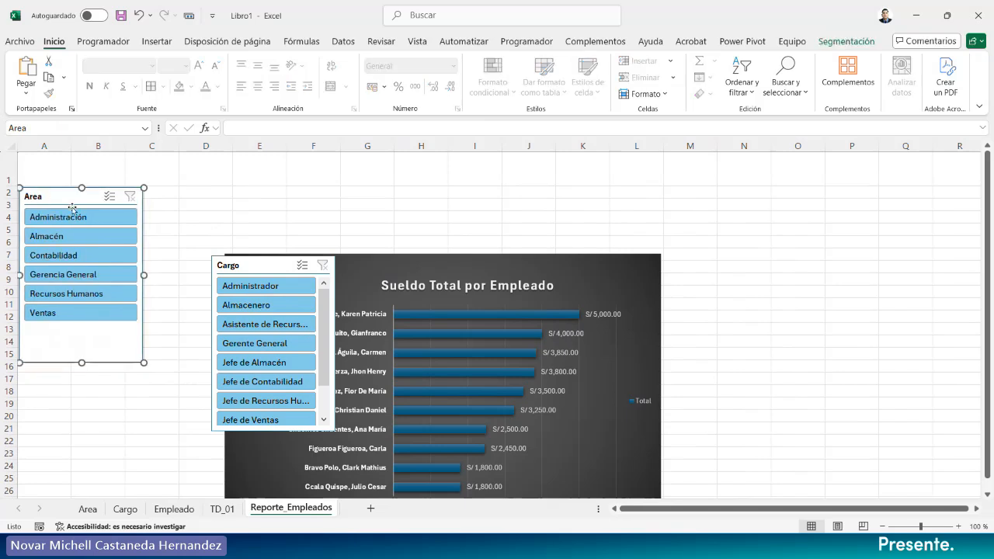
{"action": "left_click_drag", "start_coordinate": [249, 269], "coordinate": [99, 410]}
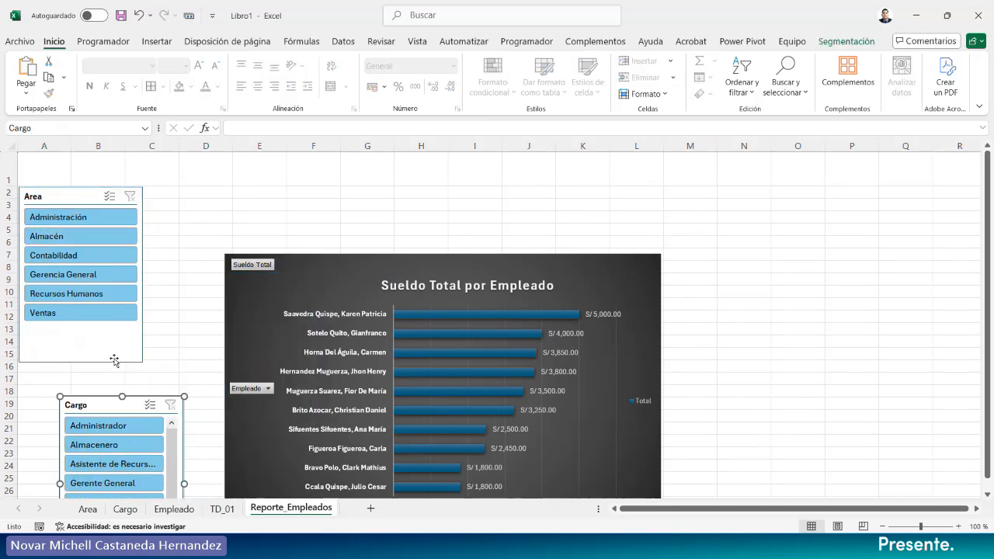
Arrange the Area slicer in 4 columns and resize it to about 26.33 cm wide and 2.77 cm high.
{"action": "left_click", "coordinate": [117, 358]}
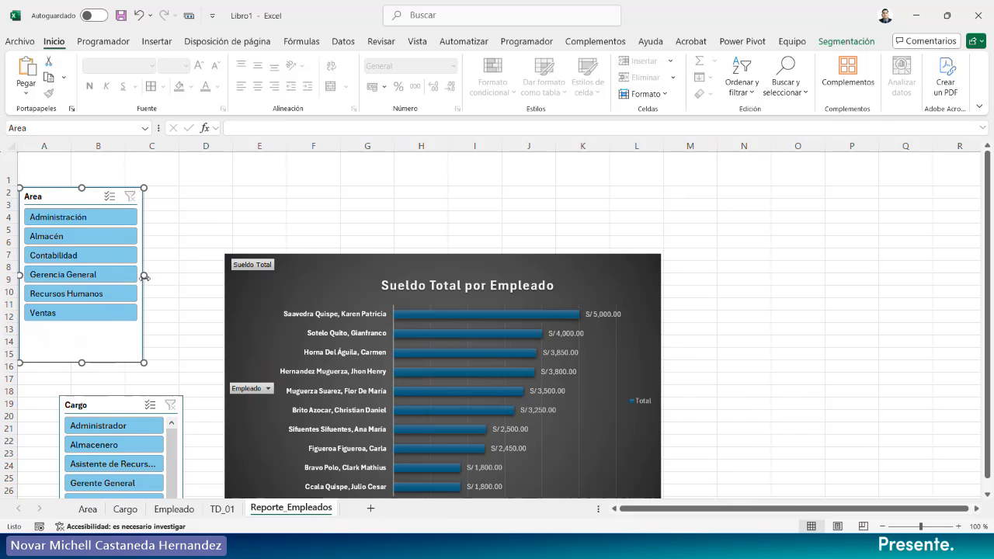
{"action": "left_click_drag", "start_coordinate": [83, 362], "coordinate": [83, 328]}
{"action": "left_click", "coordinate": [845, 42]}
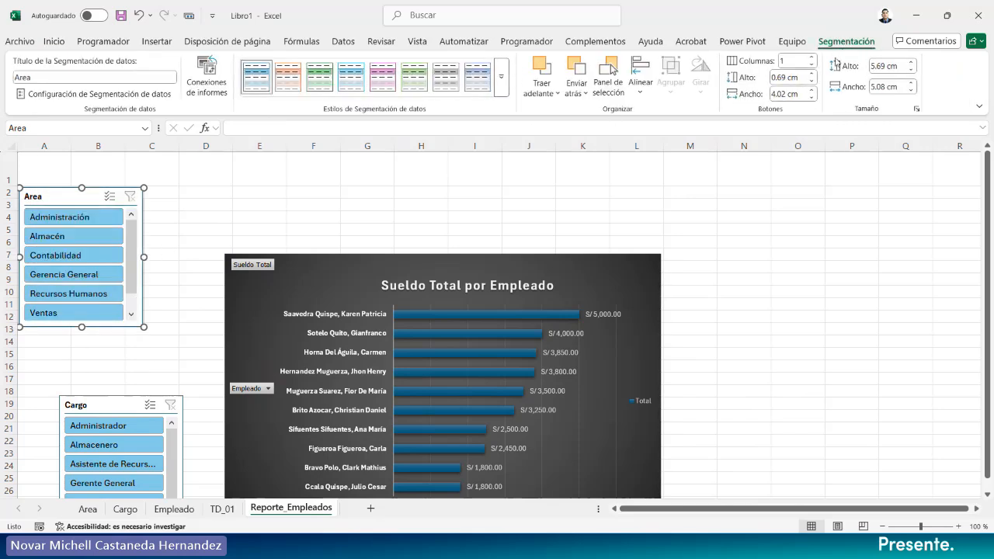
{"action": "left_click", "coordinate": [813, 57]}
{"action": "left_click", "coordinate": [813, 58]}
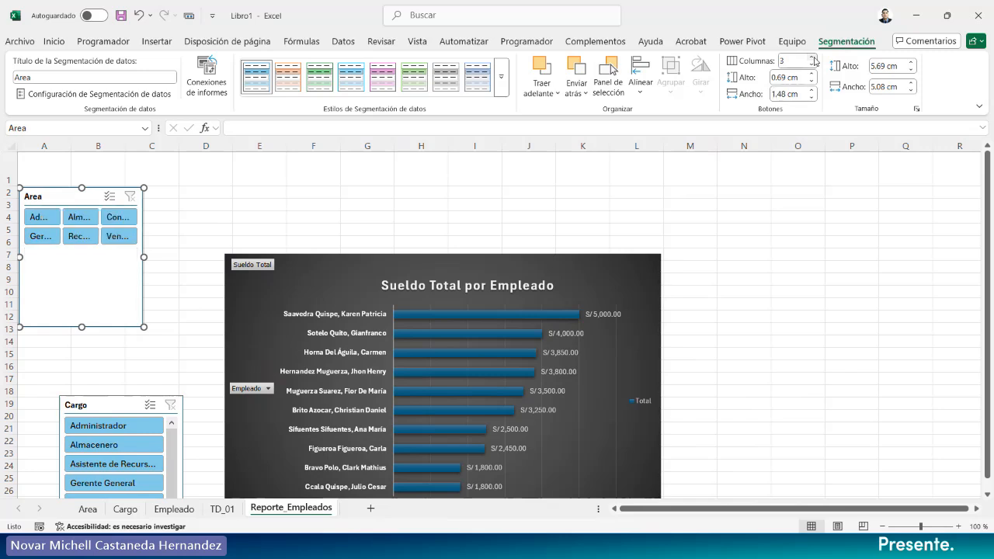
{"action": "left_click", "coordinate": [813, 58]}
{"action": "left_click_drag", "start_coordinate": [146, 257], "coordinate": [306, 257]}
{"action": "left_click_drag", "start_coordinate": [162, 328], "coordinate": [211, 255]}
{"action": "left_click_drag", "start_coordinate": [306, 221], "coordinate": [664, 211]}
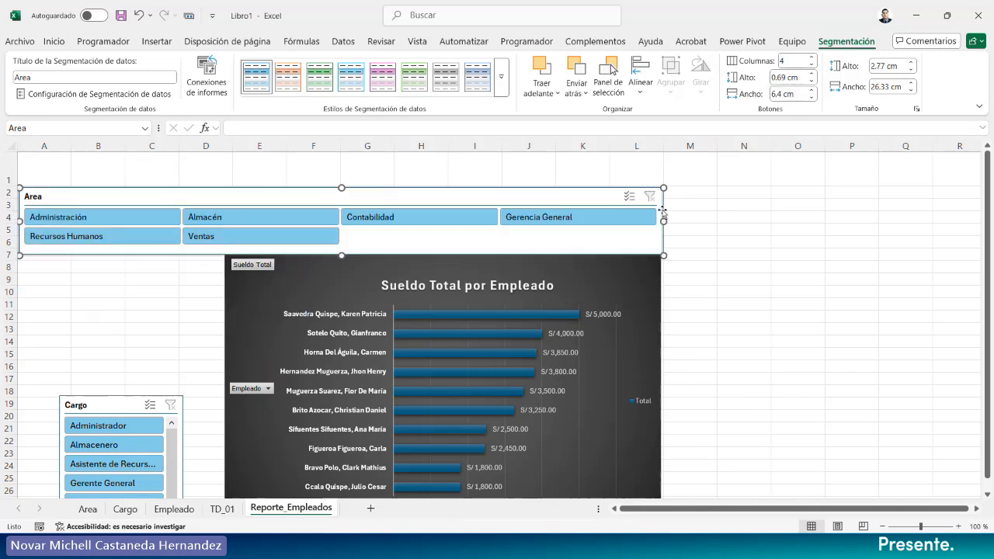
Set the Area slicer to 6 columns with a height of about 1.99 cm and apply the dark blue Oscuro style.
{"action": "left_click", "coordinate": [812, 58]}
{"action": "left_click", "coordinate": [812, 58]}
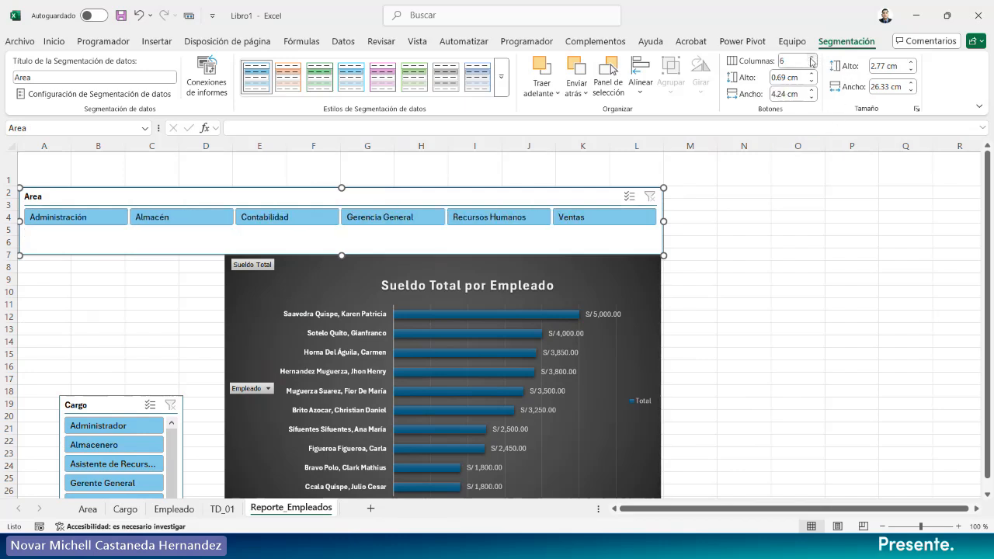
{"action": "left_click_drag", "start_coordinate": [341, 256], "coordinate": [343, 236]}
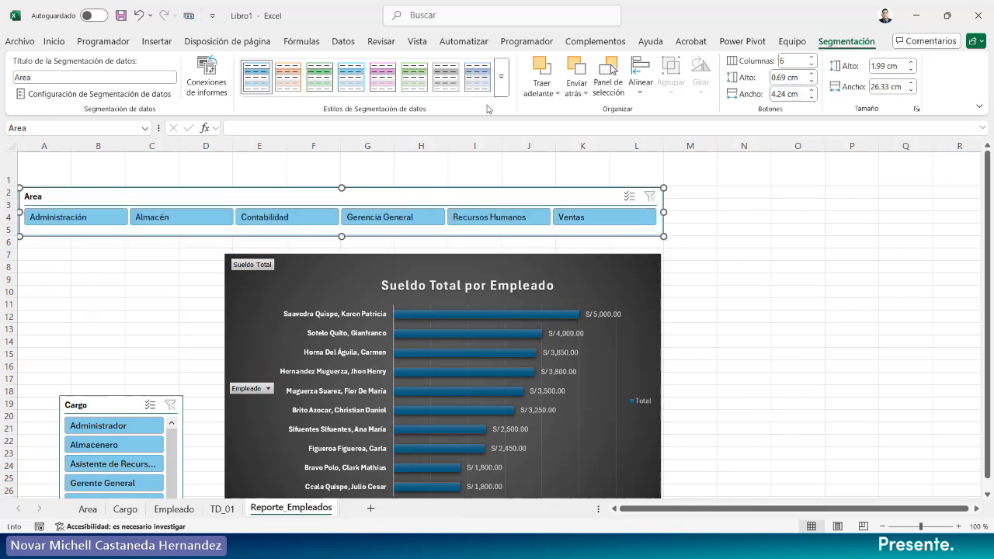
{"action": "left_click", "coordinate": [502, 87]}
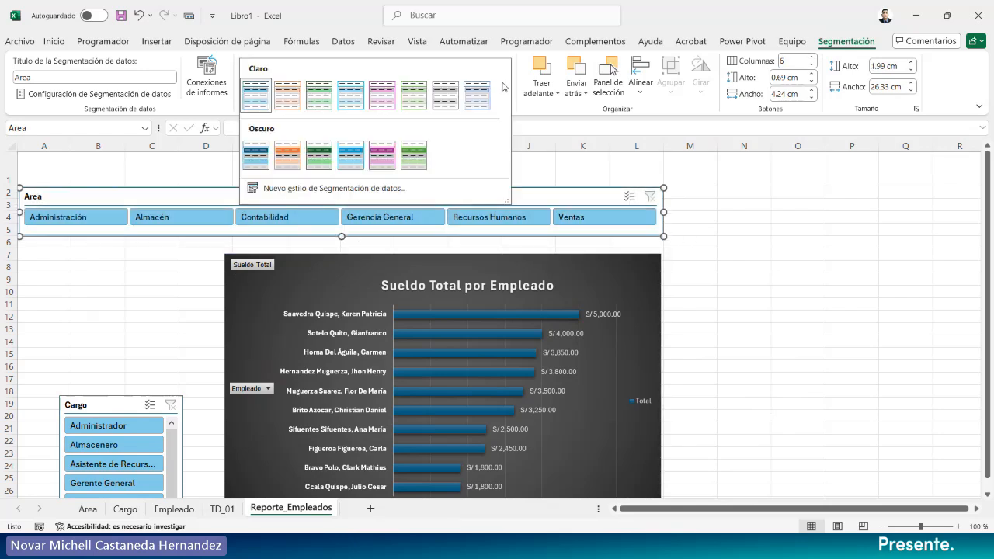
{"action": "left_click", "coordinate": [261, 154]}
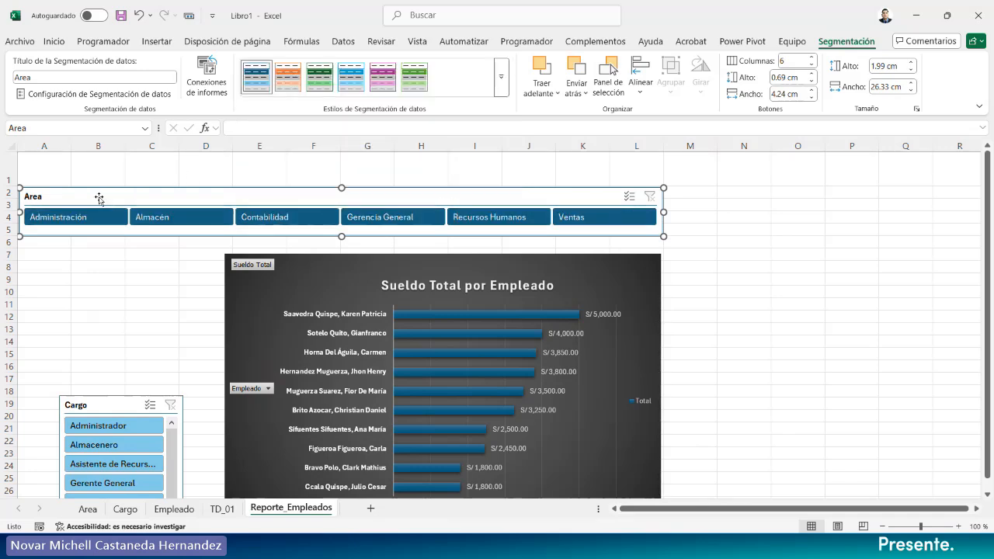
Move the chart down to row 15, then place the Cargo slicer directly under the Area slicer and widen it to about 26.33 cm.
{"action": "left_click", "coordinate": [171, 270]}
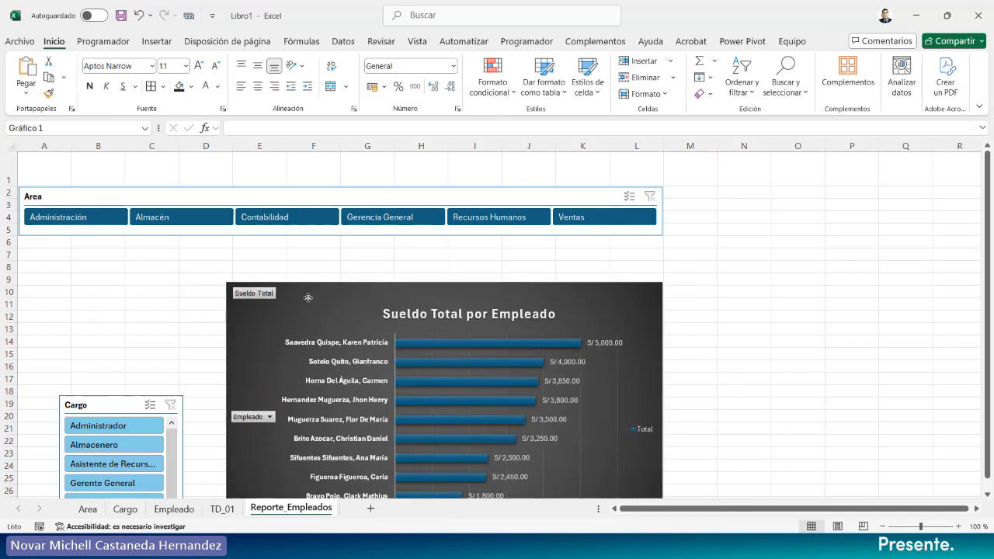
{"action": "left_click_drag", "start_coordinate": [306, 263], "coordinate": [309, 353]}
{"action": "left_click_drag", "start_coordinate": [113, 407], "coordinate": [74, 246]}
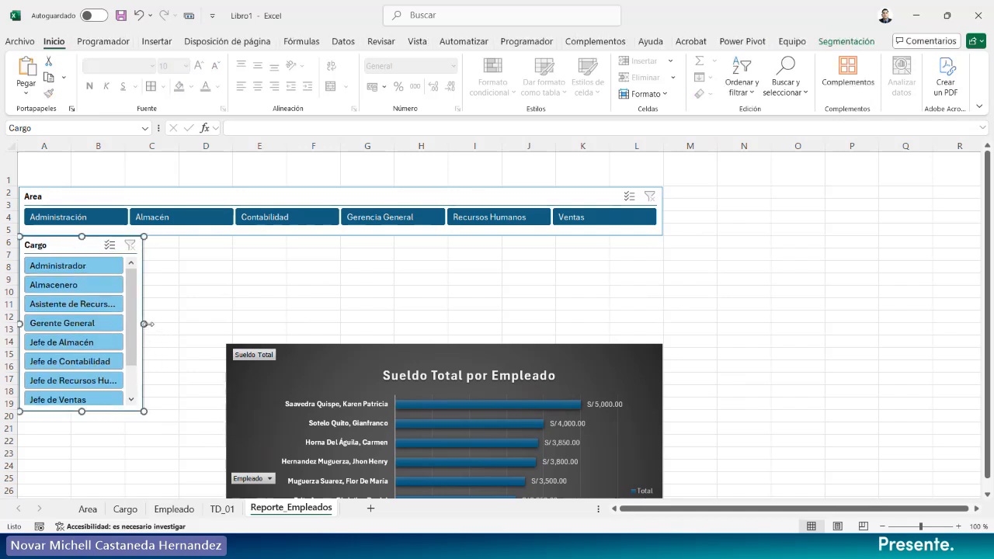
{"action": "left_click_drag", "start_coordinate": [144, 323], "coordinate": [317, 313]}
{"action": "left_click_drag", "start_coordinate": [658, 297], "coordinate": [663, 293]}
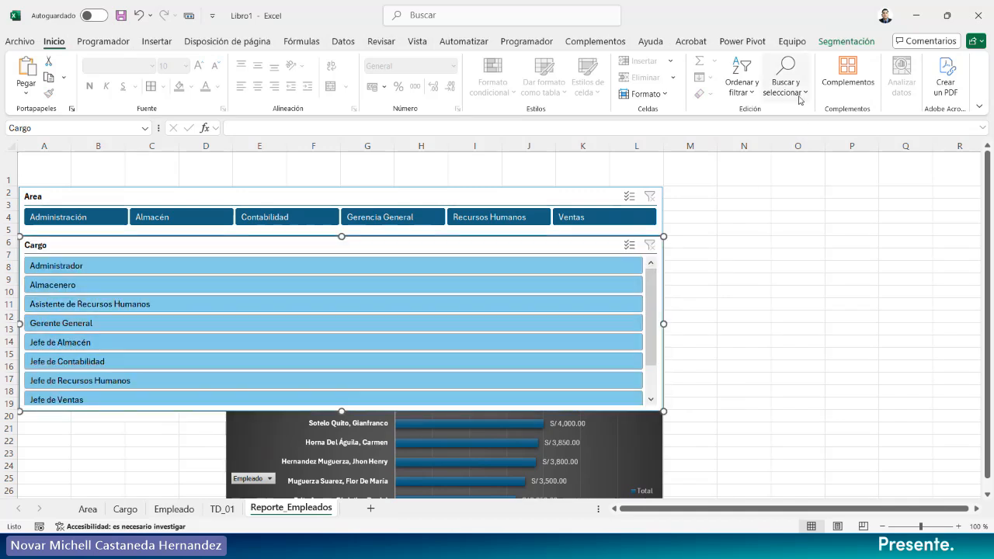
Arrange the Cargo slicer in 3 columns and shorten it to end at row 11.
{"action": "left_click", "coordinate": [846, 41]}
{"action": "left_click", "coordinate": [811, 58]}
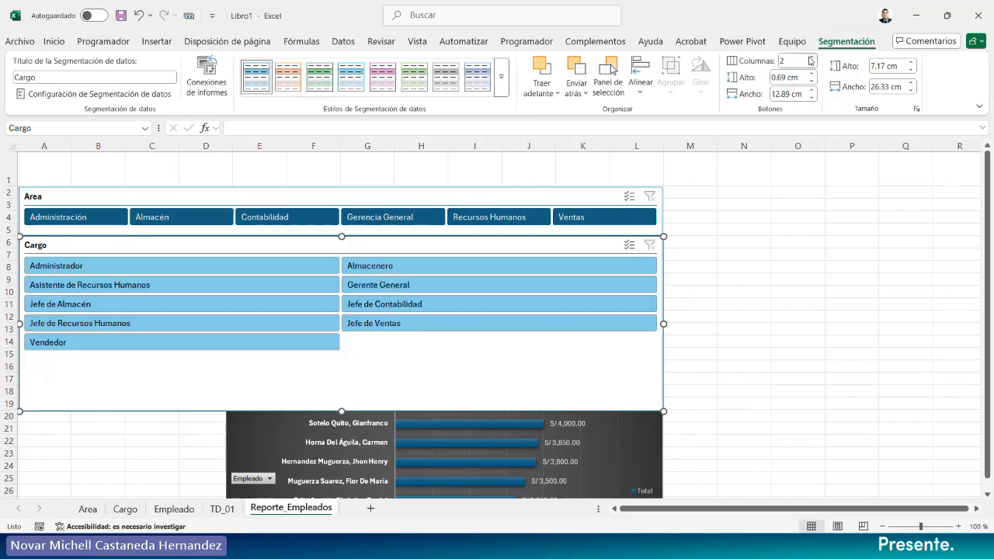
{"action": "left_click", "coordinate": [810, 58]}
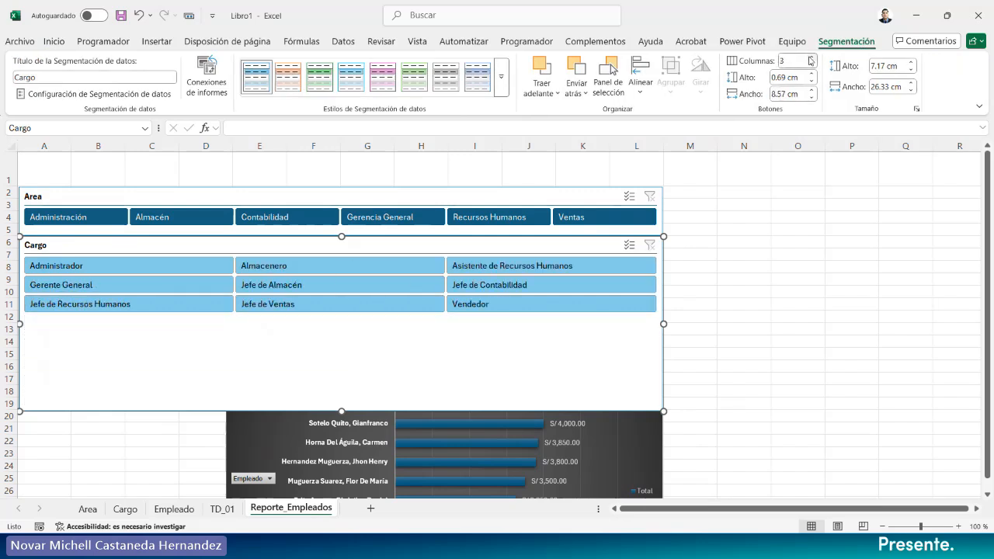
{"action": "left_click", "coordinate": [813, 58]}
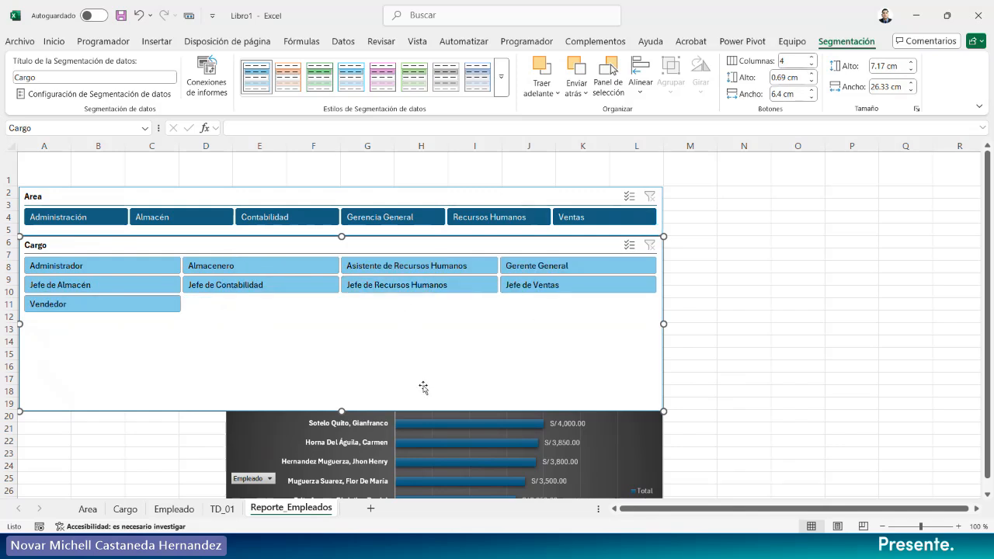
{"action": "left_click_drag", "start_coordinate": [341, 409], "coordinate": [359, 343]}
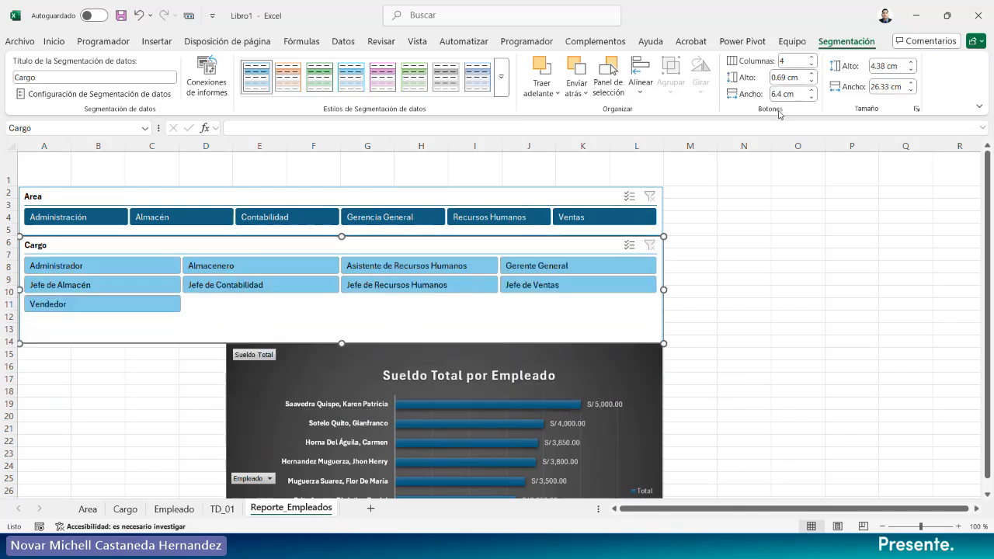
{"action": "left_click", "coordinate": [812, 65]}
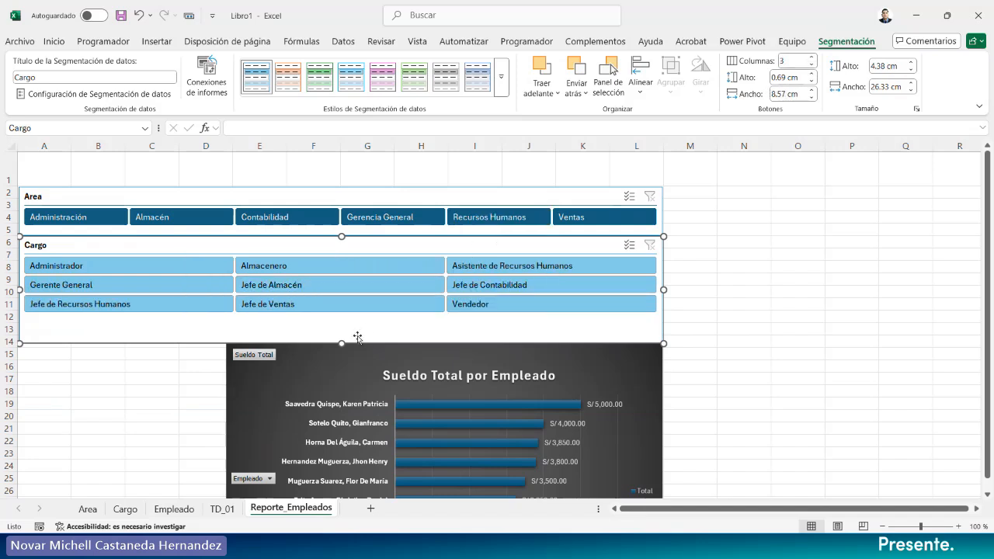
{"action": "left_click_drag", "start_coordinate": [342, 342], "coordinate": [342, 315]}
{"action": "left_click", "coordinate": [710, 330]}
Move the chart up directly beneath the Area slicer, with its right edge aligned to that slicer's right edge.
{"action": "scroll", "coordinate": [713, 327], "scroll_direction": "down", "scroll_amount": 3}
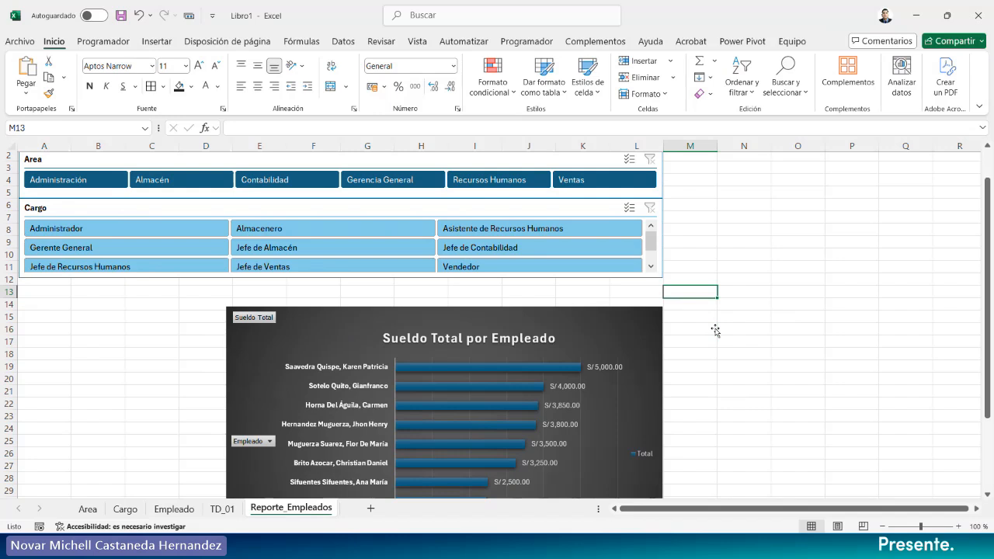
{"action": "left_click", "coordinate": [477, 236]}
{"action": "left_click_drag", "start_coordinate": [476, 236], "coordinate": [273, 209]}
{"action": "scroll", "coordinate": [637, 338], "scroll_direction": "up", "scroll_amount": 3}
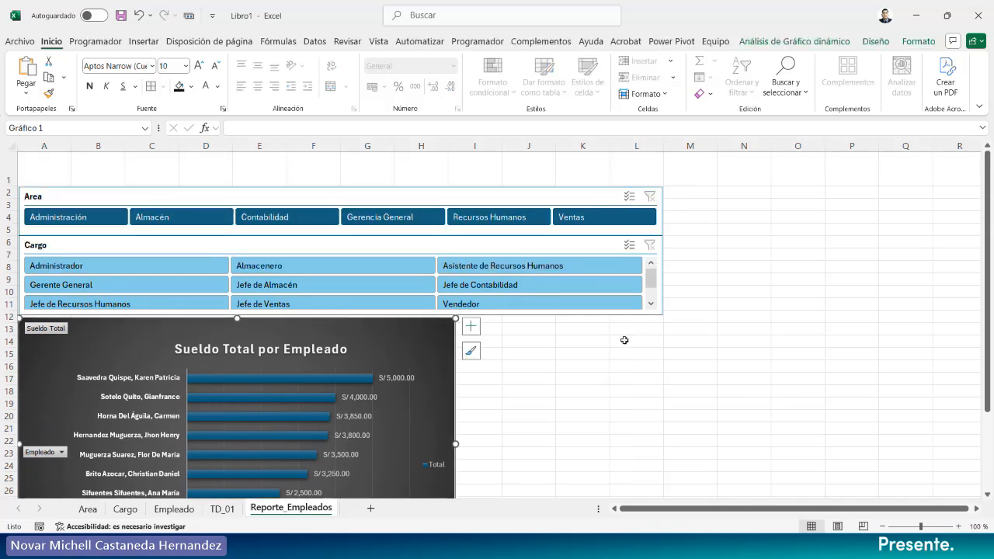
{"action": "scroll", "coordinate": [625, 340], "scroll_direction": "down", "scroll_amount": 1}
{"action": "left_click_drag", "start_coordinate": [405, 281], "coordinate": [613, 202]}
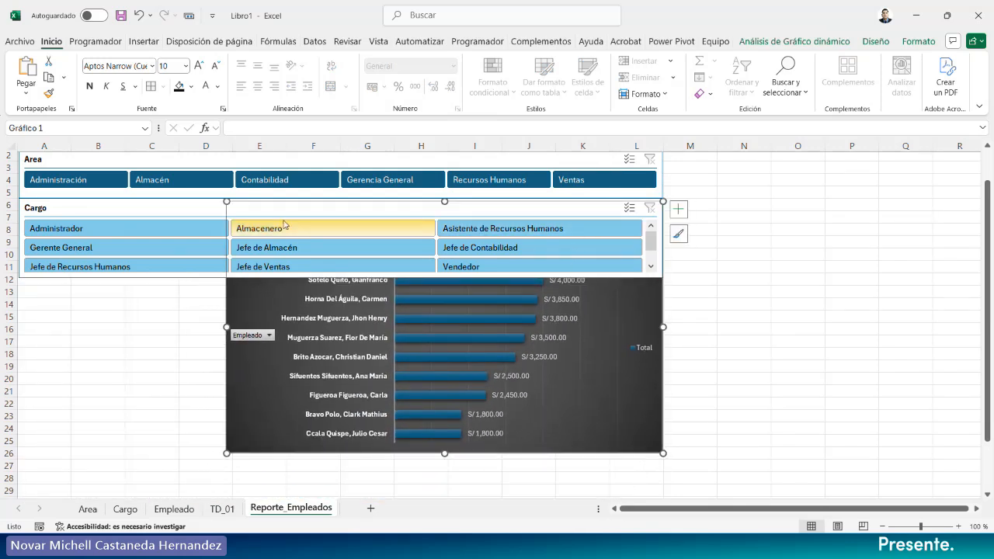
Resize the Cargo slicer to about 8.34 cm wide and 10.44 cm high beside the chart, arranged in 1 column.
{"action": "left_click", "coordinate": [178, 206]}
{"action": "left_click_drag", "start_coordinate": [665, 279], "coordinate": [224, 453]}
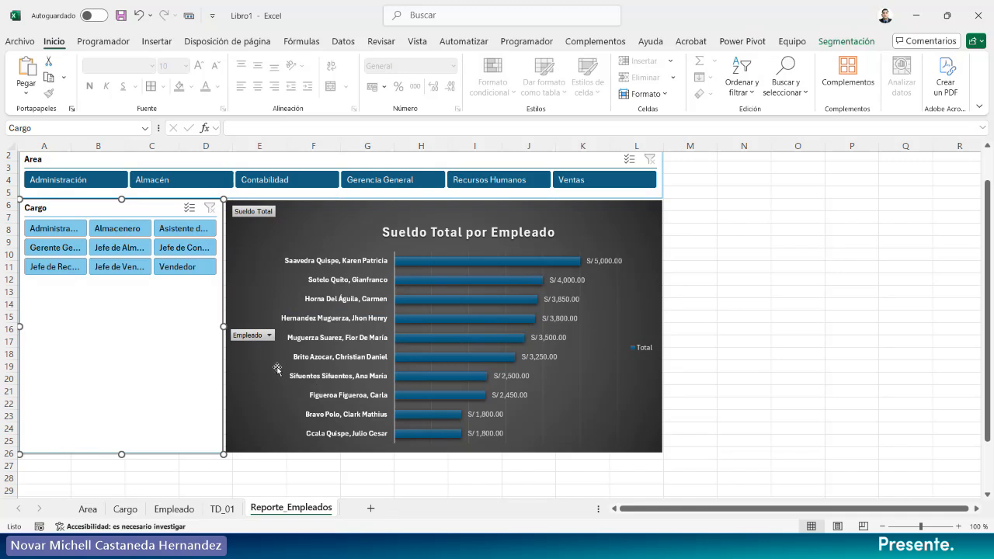
{"action": "left_click", "coordinate": [847, 42]}
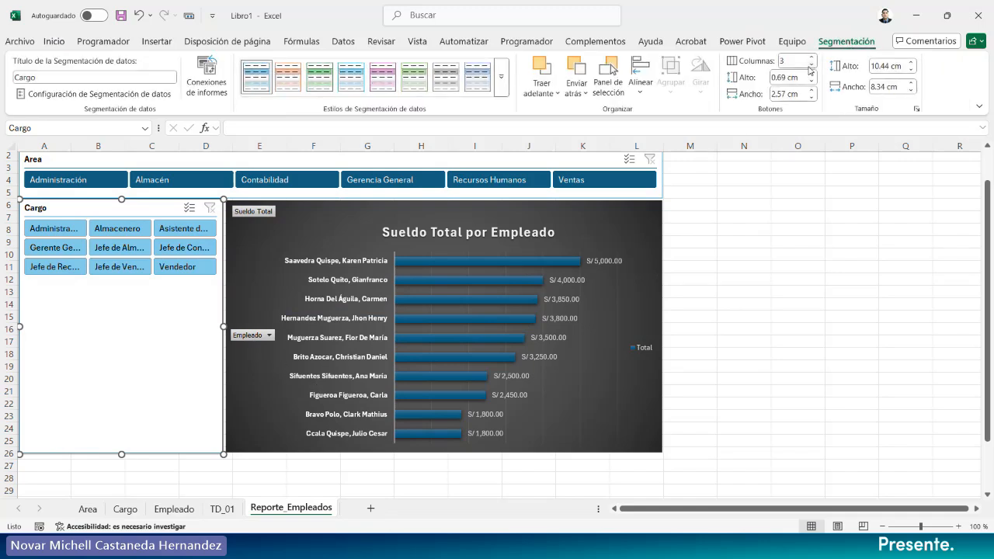
{"action": "left_click", "coordinate": [811, 65]}
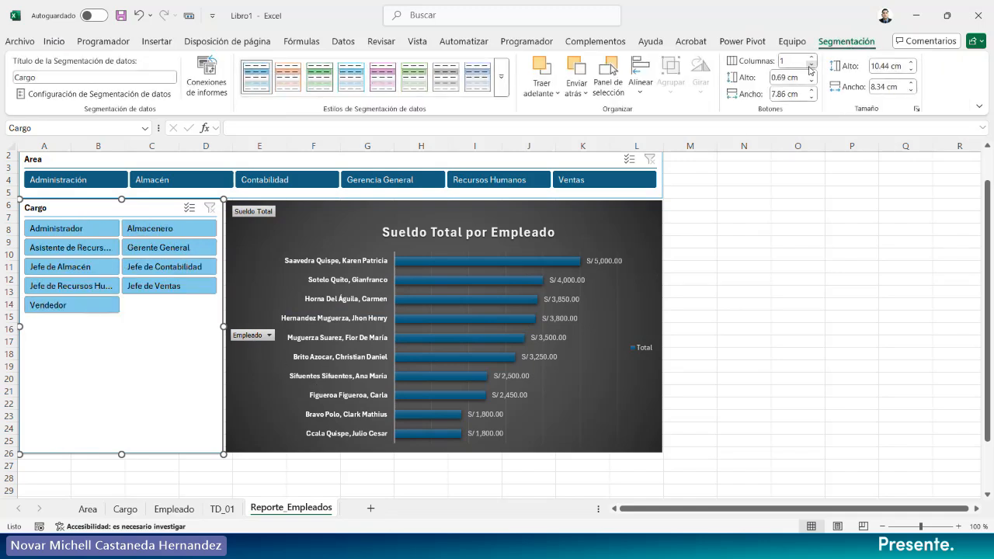
{"action": "left_click", "coordinate": [722, 294]}
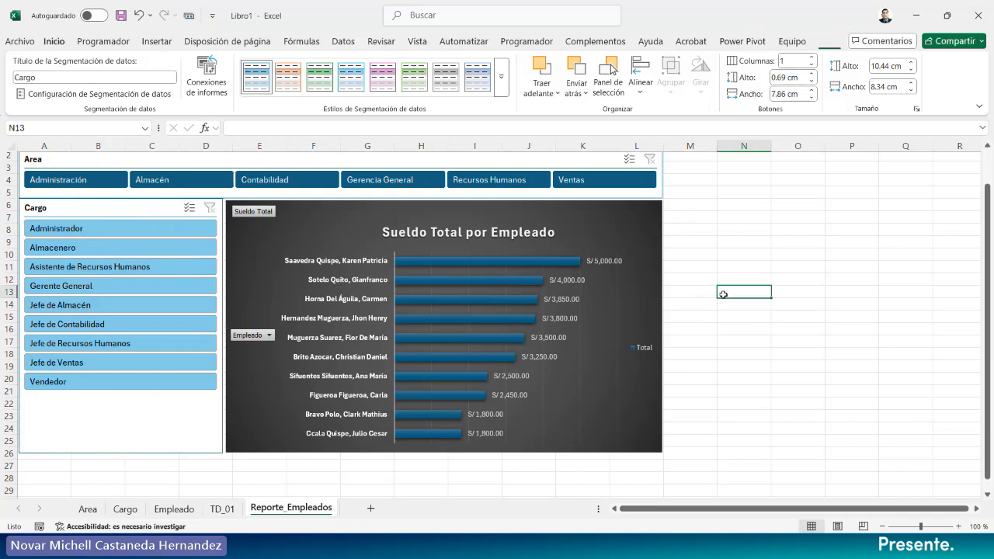
Nudge the chart up against the Area slicer and extend its left edge to meet the Cargo slicer.
{"action": "scroll", "coordinate": [722, 293], "scroll_direction": "up", "scroll_amount": 1}
{"action": "left_click", "coordinate": [635, 244]}
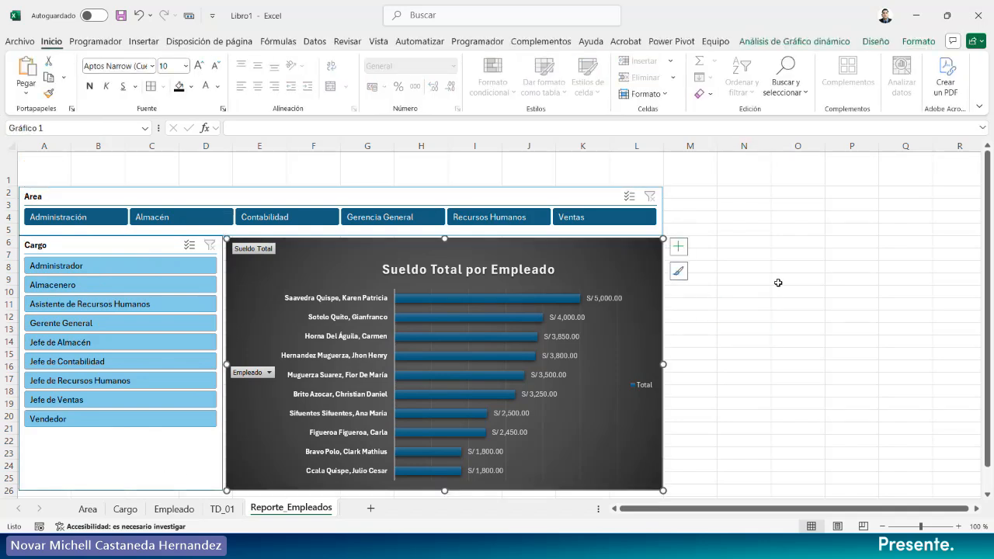
{"action": "key", "text": "Up"}
{"action": "key", "text": "Up"}
{"action": "key", "text": "Up"}
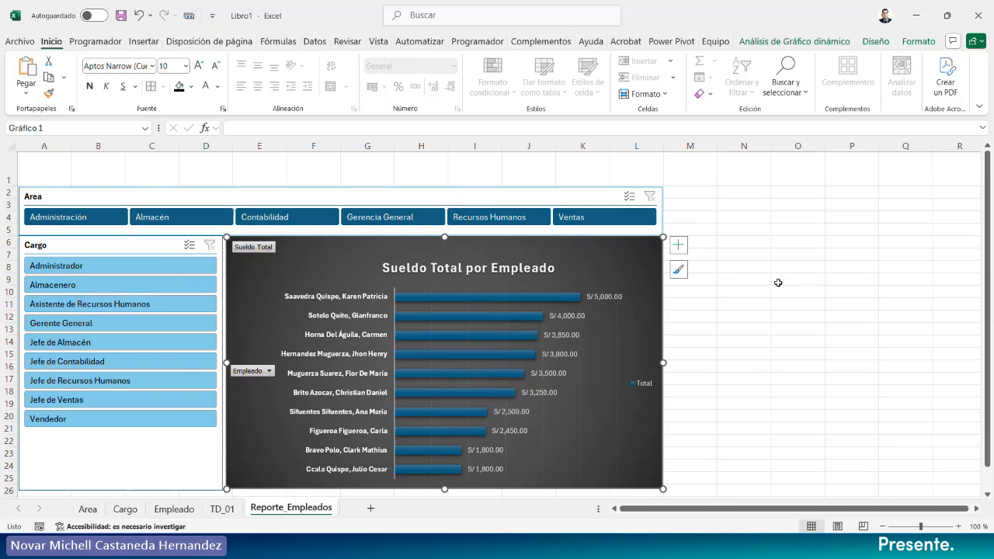
{"action": "left_click", "coordinate": [778, 282]}
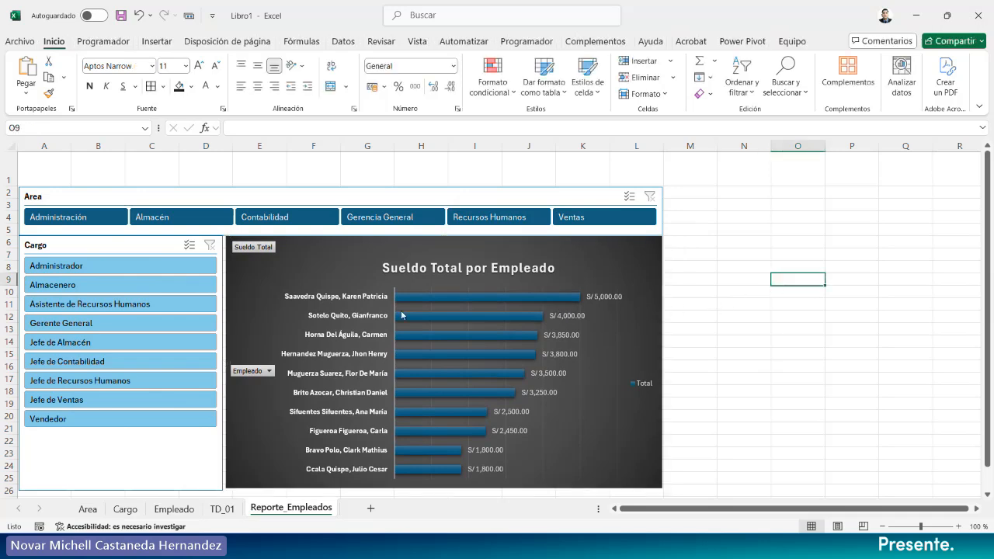
{"action": "left_click", "coordinate": [233, 308]}
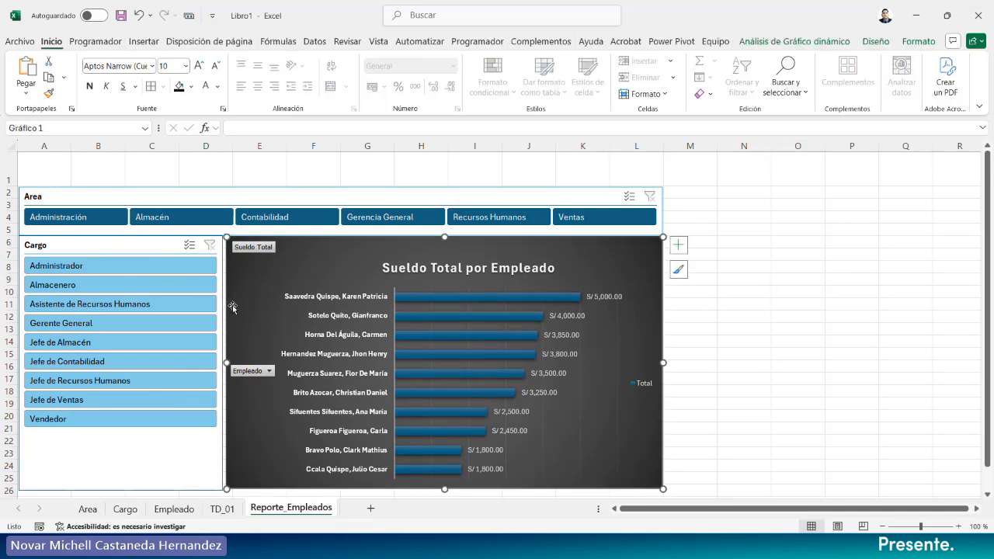
{"action": "left_click_drag", "start_coordinate": [223, 363], "coordinate": [221, 363]}
{"action": "left_click", "coordinate": [769, 342]}
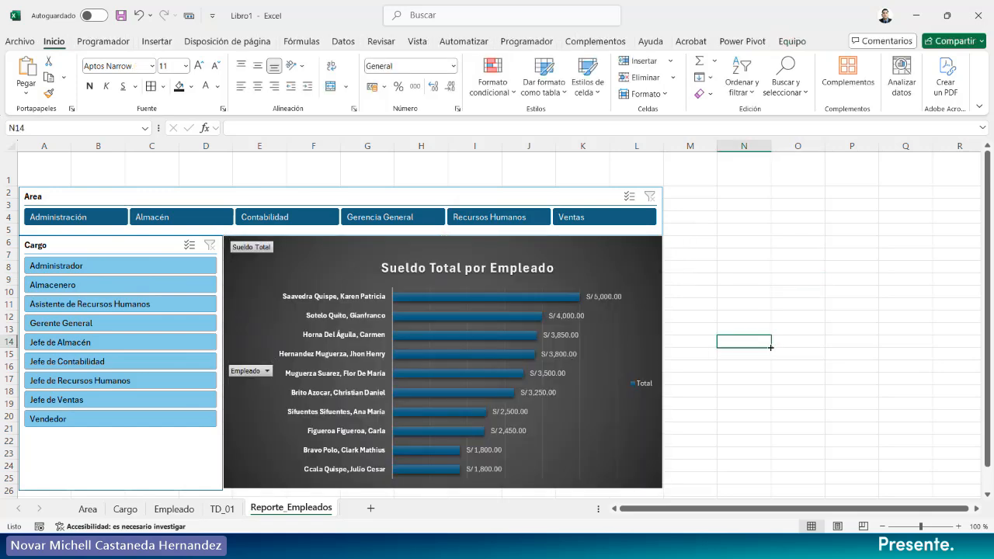
Slightly reduce the height of row 1, then merge and center A1:L1 with bold text and a dark blue fill.
{"action": "left_click_drag", "start_coordinate": [8, 186], "coordinate": [637, 159]}
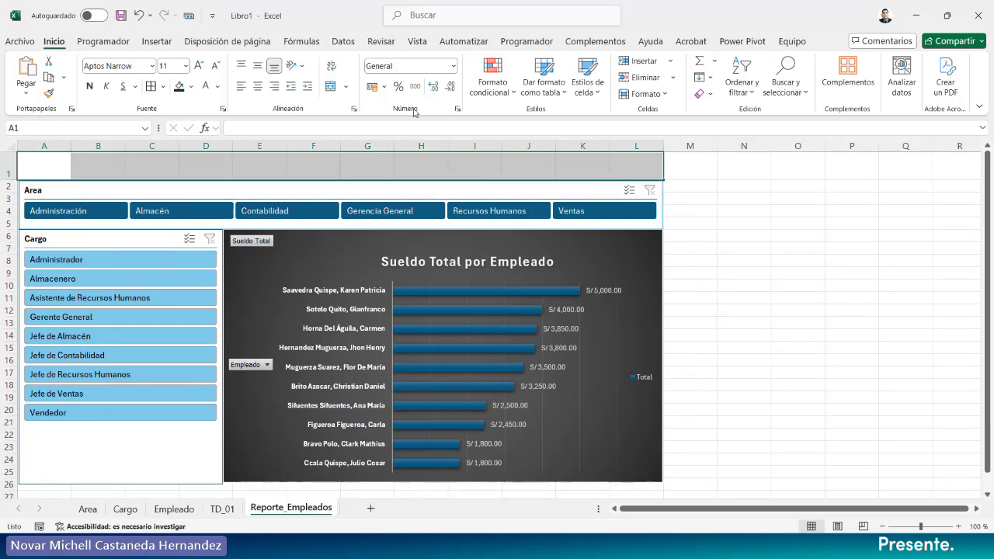
{"action": "left_click", "coordinate": [330, 86]}
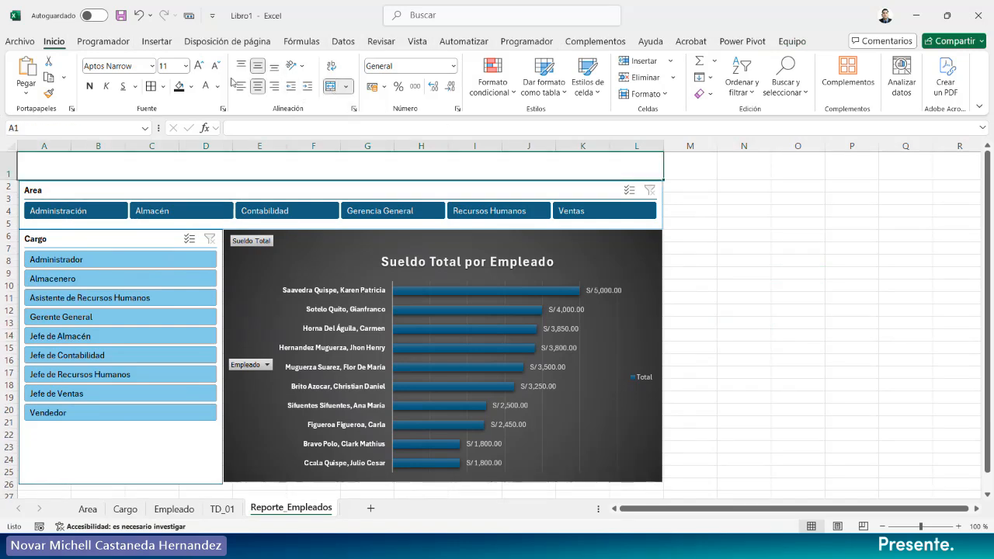
{"action": "left_click", "coordinate": [89, 86]}
{"action": "left_click", "coordinate": [191, 86]}
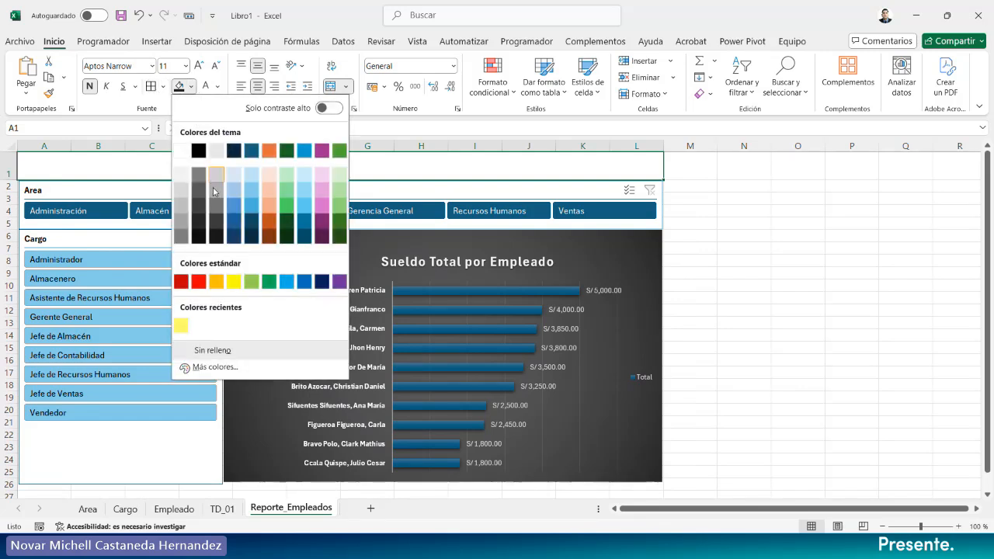
{"action": "left_click", "coordinate": [233, 229]}
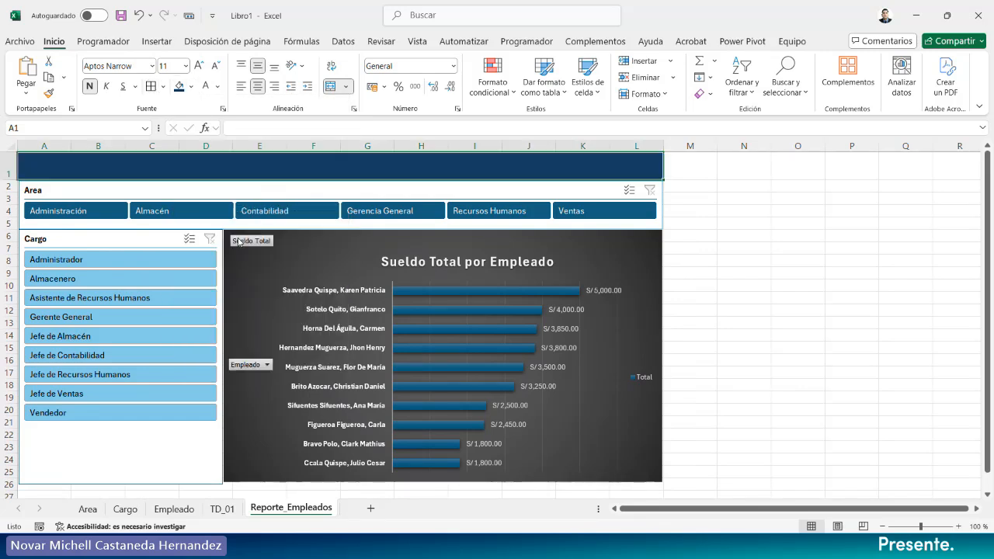
Set the merged title cell's font to Cambria, size 22.
{"action": "left_click", "coordinate": [106, 66]}
{"action": "type", "text": "Calibri"}
{"action": "key", "text": "Return"}
{"action": "left_click", "coordinate": [105, 66]}
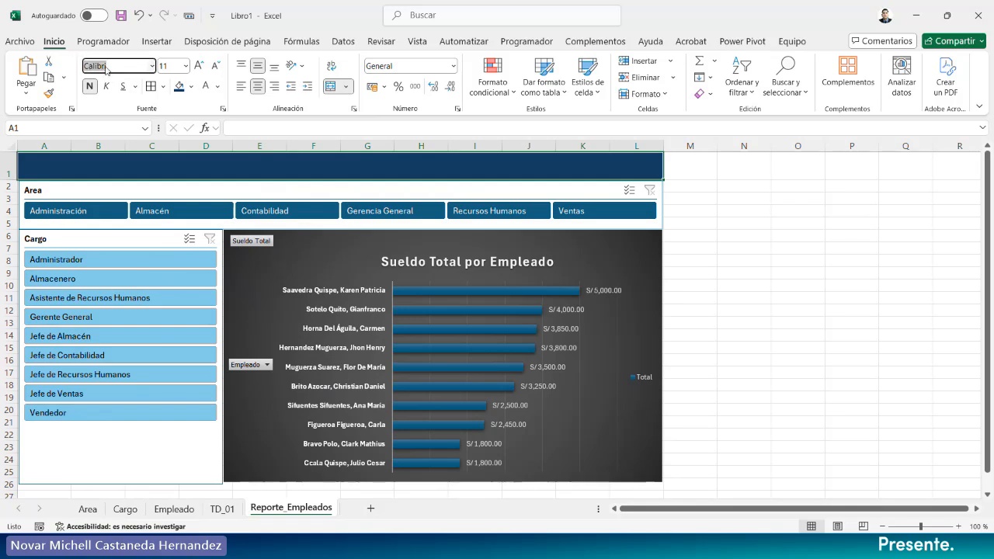
{"action": "type", "text": "Cam"}
{"action": "key", "text": "Return"}
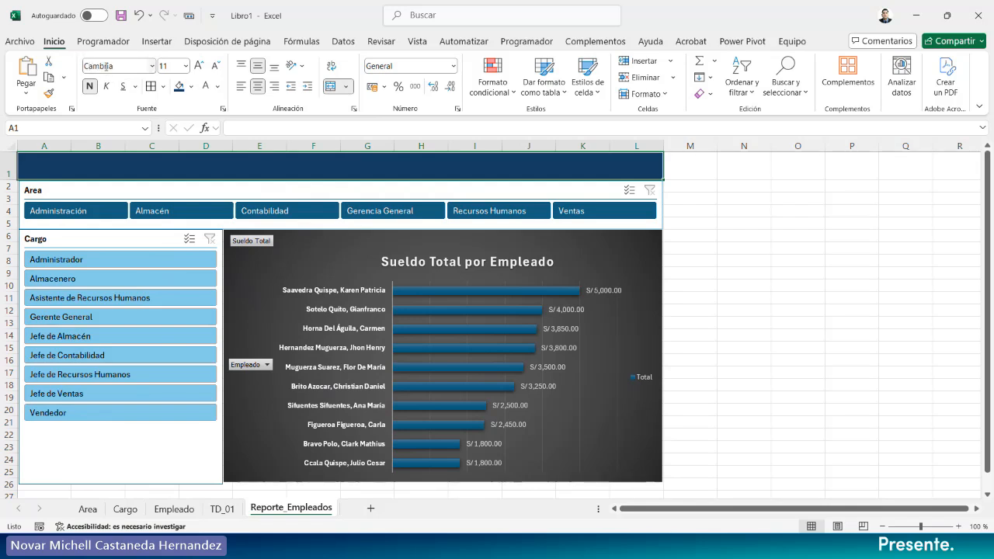
{"action": "left_click", "coordinate": [202, 67]}
{"action": "left_click", "coordinate": [202, 67]}
{"action": "left_click", "coordinate": [202, 67]}
{"action": "left_click", "coordinate": [202, 67]}
{"action": "left_click", "coordinate": [202, 67]}
{"action": "left_click", "coordinate": [202, 68]}
Enter the title REPORTE DE EMPLEADOS in the merged cell A1.
{"action": "type", "text": "R"}
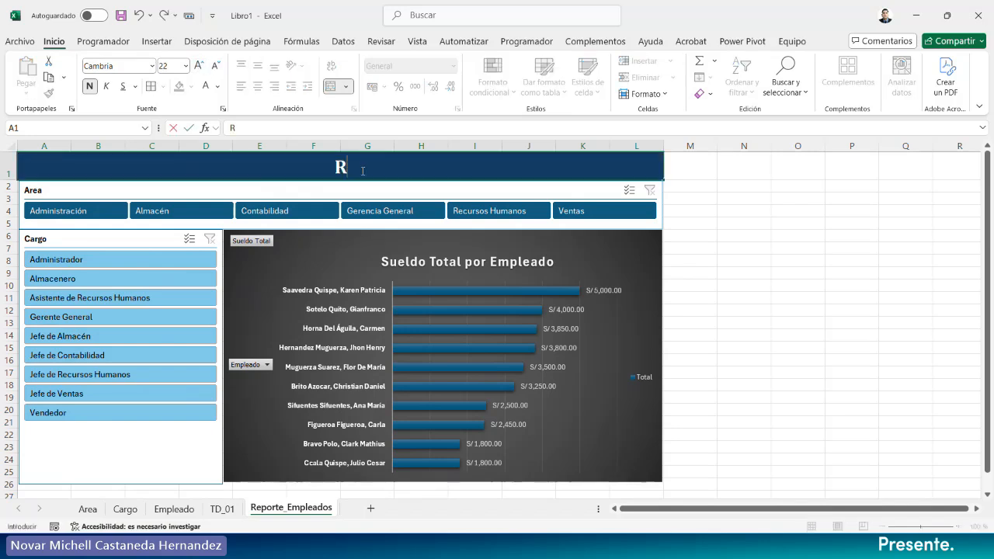
{"action": "type", "text": "EPORTE DE"}
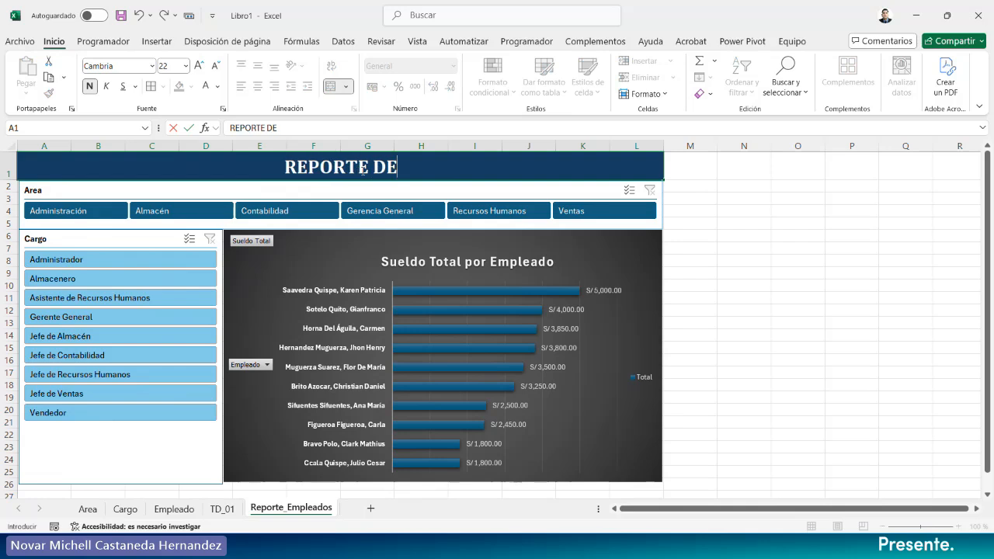
{"action": "type", "text": " EMPLEADOS"}
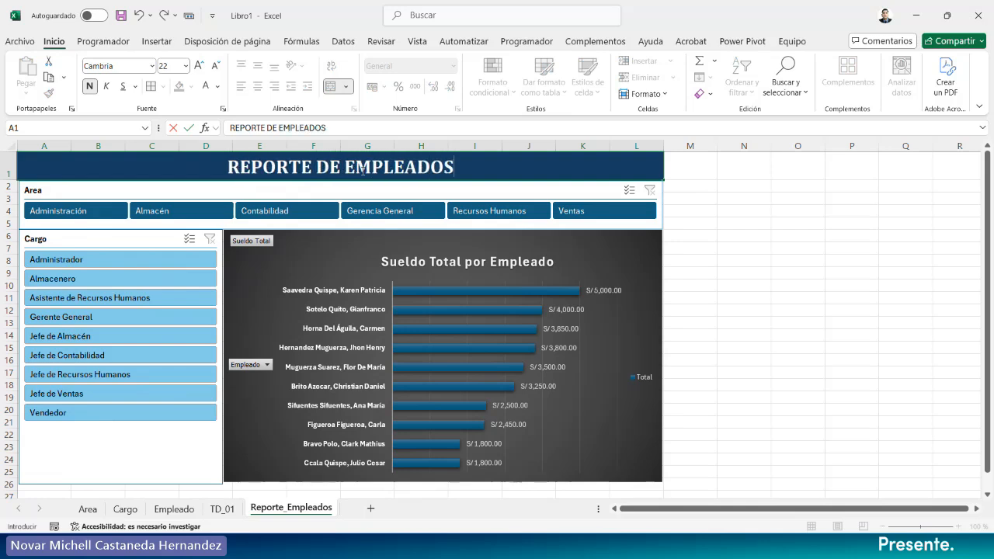
{"action": "left_click", "coordinate": [729, 233]}
{"action": "left_click", "coordinate": [264, 169]}
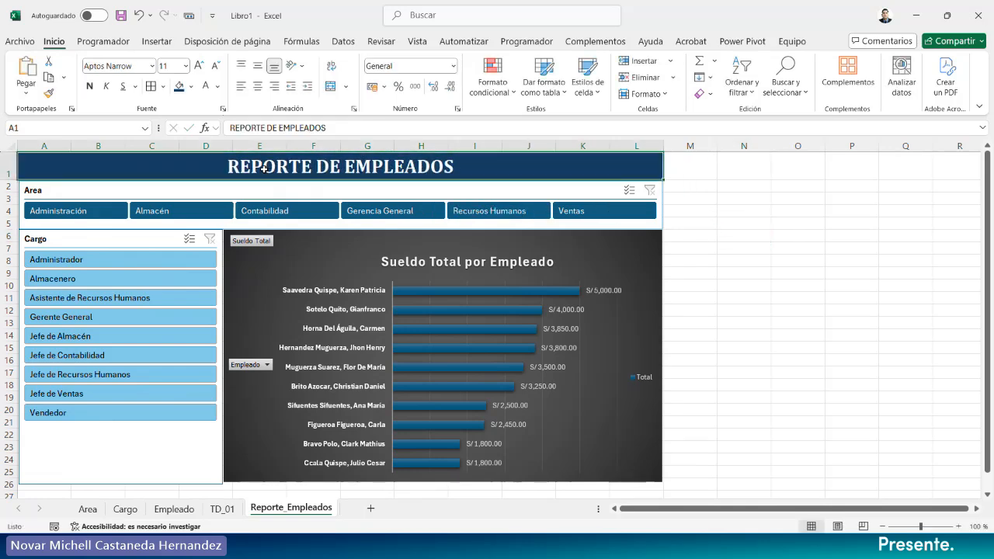
{"action": "left_click", "coordinate": [783, 228]}
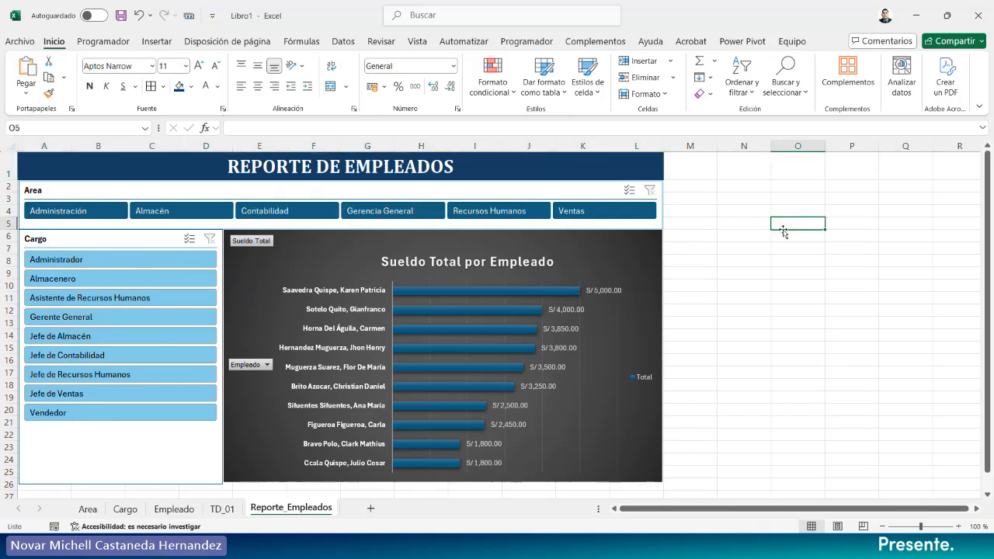
Test the Area slicer by filtering the chart to Ventas, Recursos Humanos and Gerencia General in turn.
{"action": "left_click", "coordinate": [603, 217]}
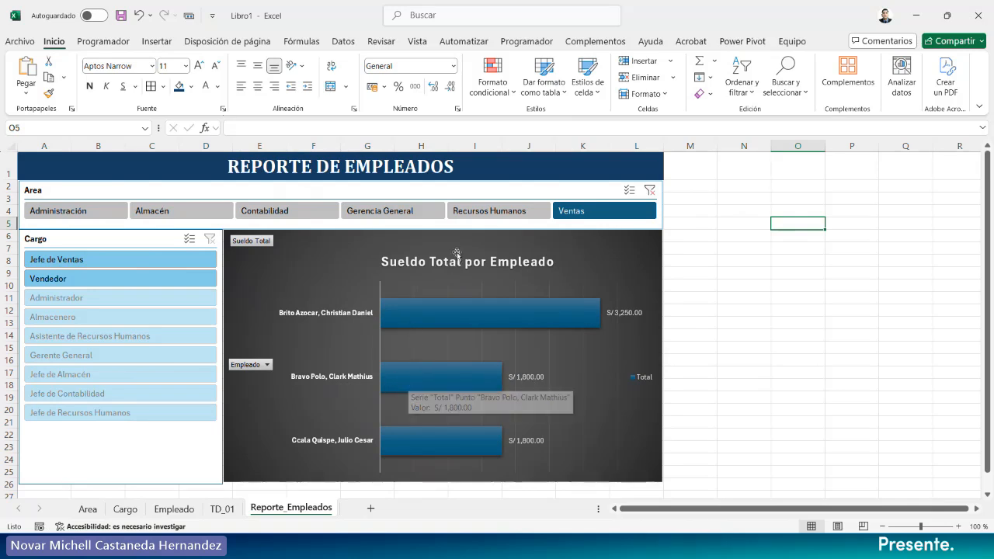
{"action": "left_click", "coordinate": [482, 216]}
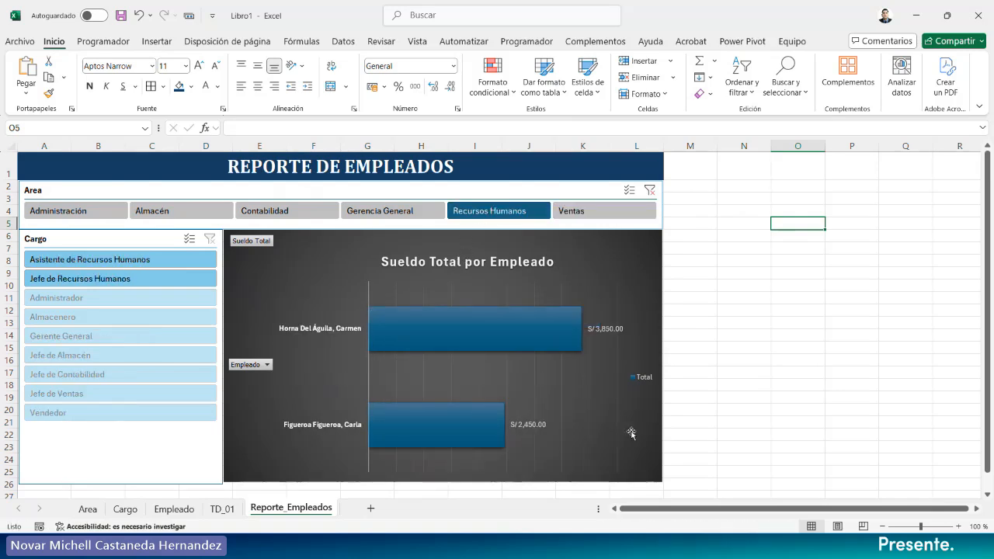
{"action": "left_click", "coordinate": [397, 215]}
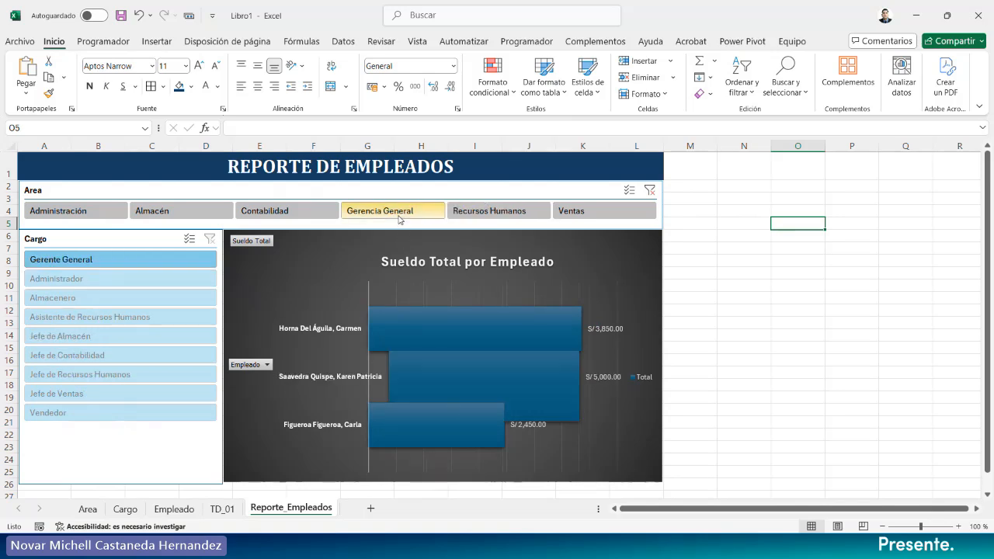
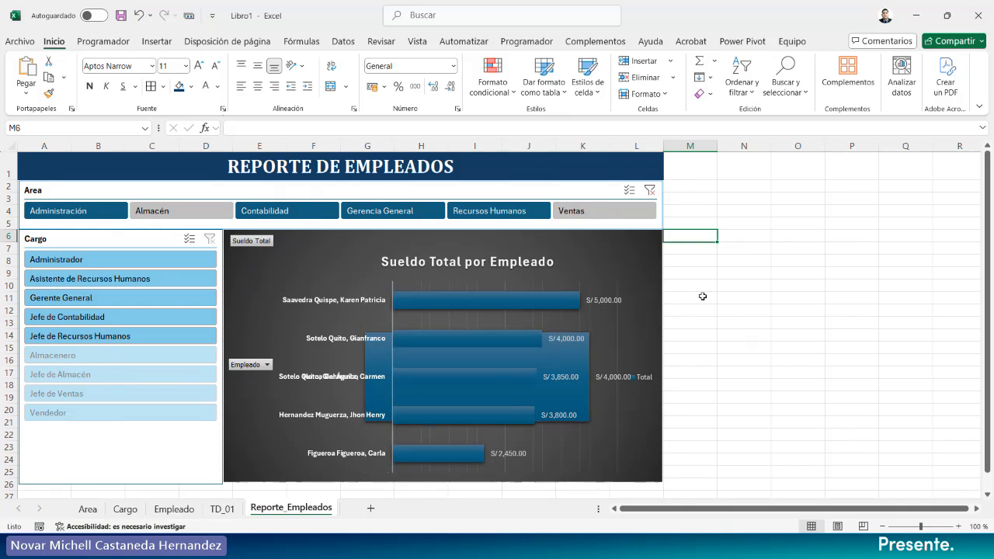
Save the workbook as "Clase 2 - Ms. Excel" in the Instituto_Carrión folder.
{"action": "left_click", "coordinate": [703, 297]}
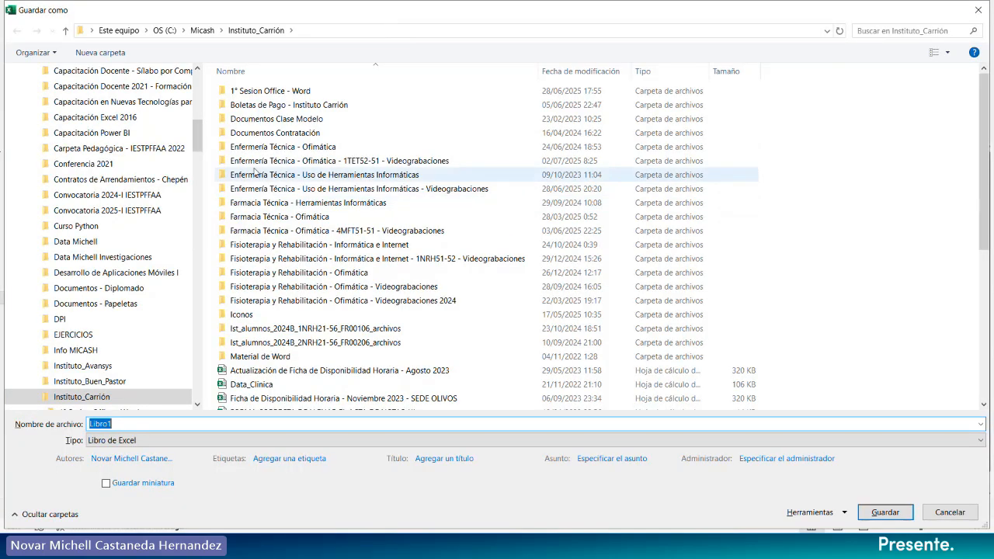
{"action": "scroll", "coordinate": [404, 365], "scroll_direction": "down", "scroll_amount": 7}
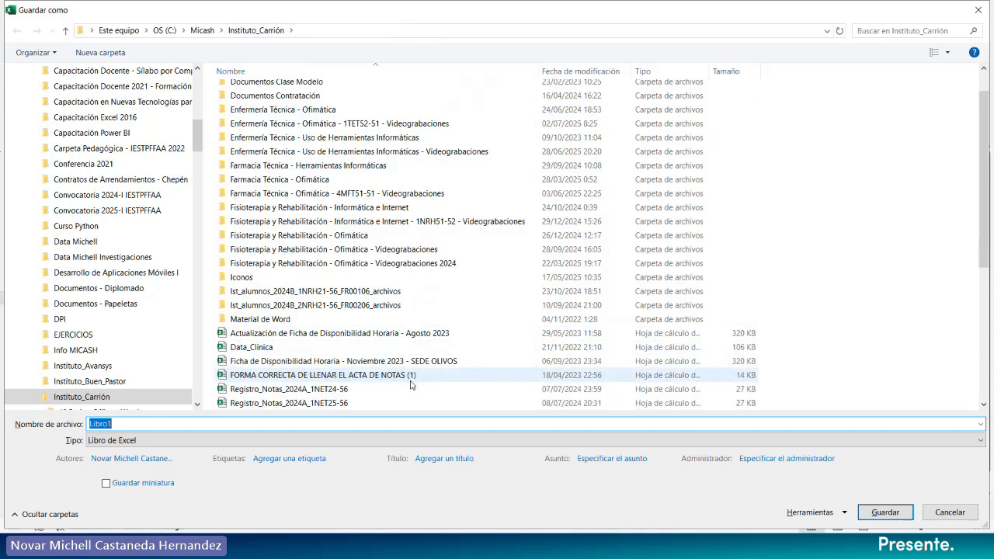
{"action": "scroll", "coordinate": [411, 380], "scroll_direction": "up", "scroll_amount": 7}
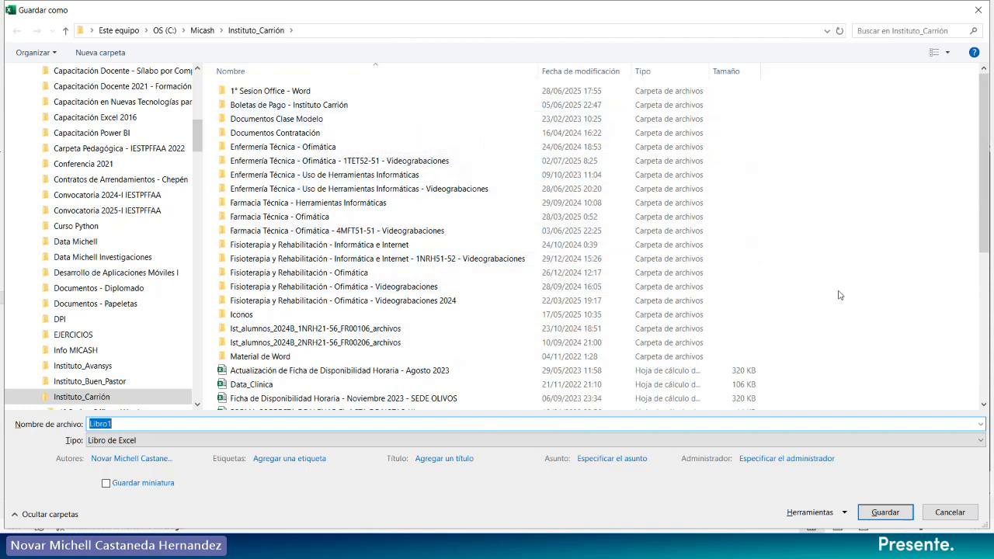
{"action": "type", "text": "Clase"}
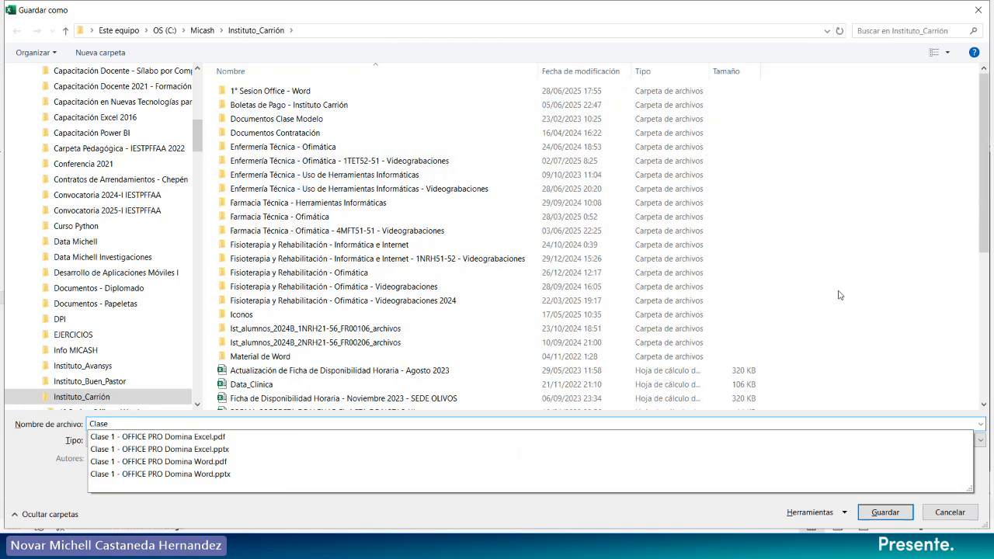
{"action": "key", "text": "Escape"}
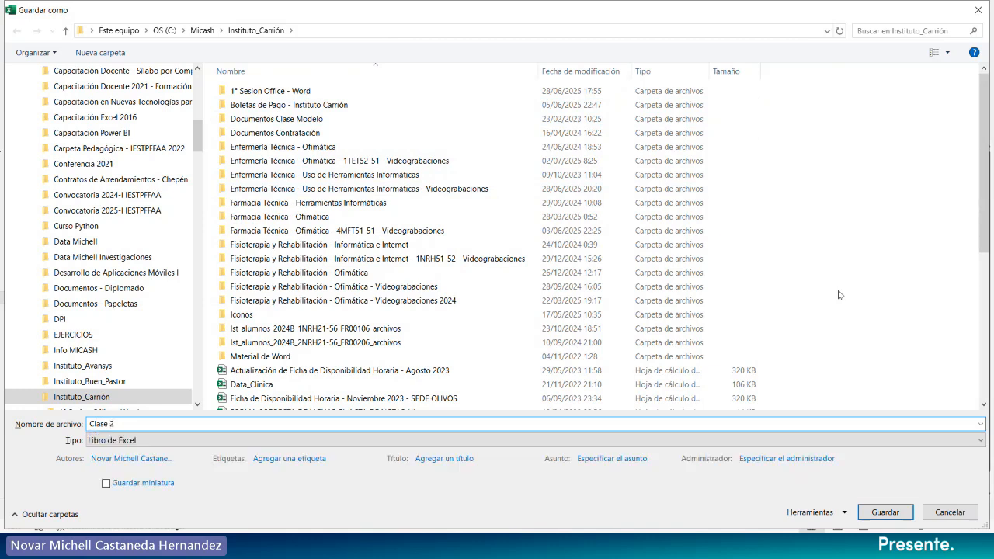
{"action": "type", "text": "se 2 - Ms. Excel"}
{"action": "key", "text": "Return"}
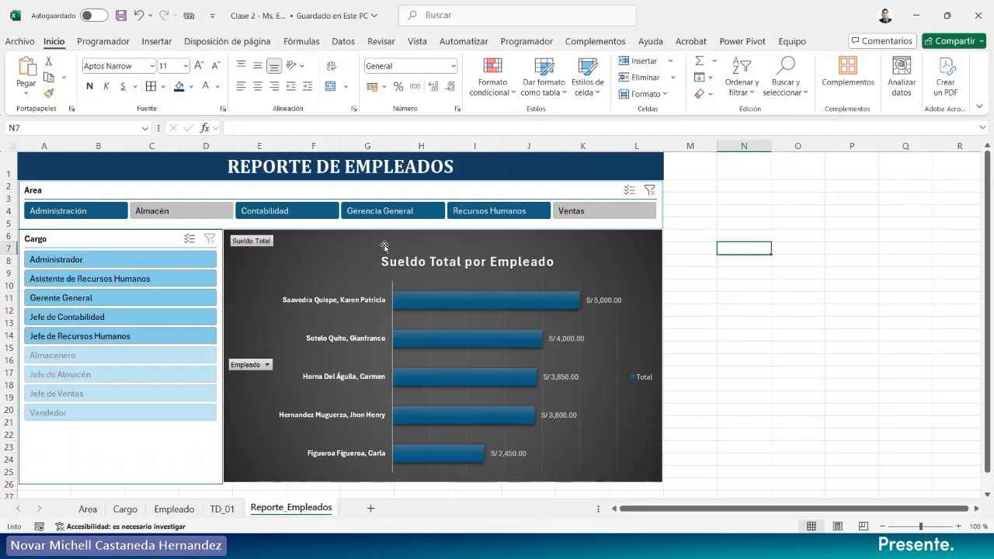
Review the employee table, salary summaries and salary-per-area chart on the Empleado sheet at 100% zoom.
{"action": "left_click", "coordinate": [180, 510]}
{"action": "left_click", "coordinate": [637, 407]}
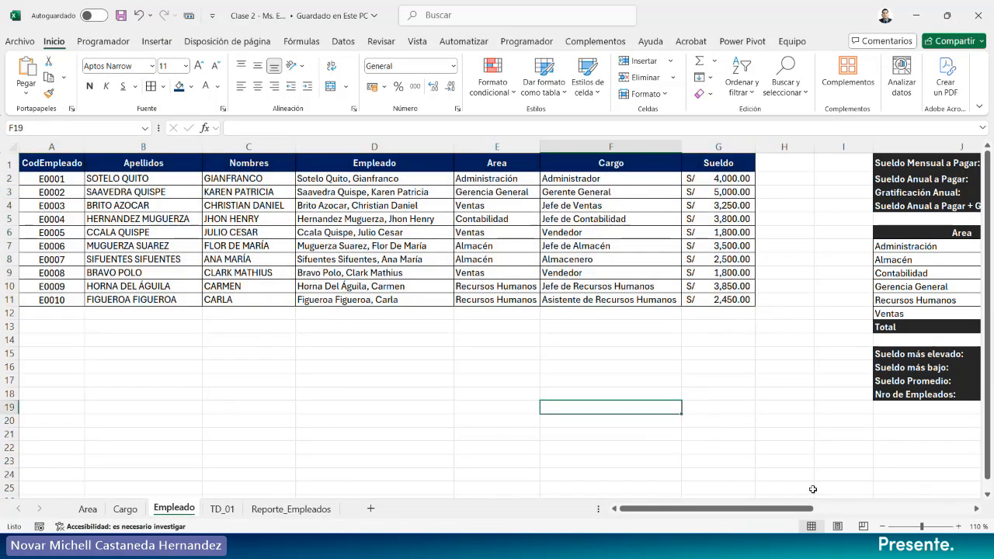
{"action": "left_click", "coordinate": [883, 527]}
{"action": "left_click_drag", "start_coordinate": [821, 514], "coordinate": [960, 514]}
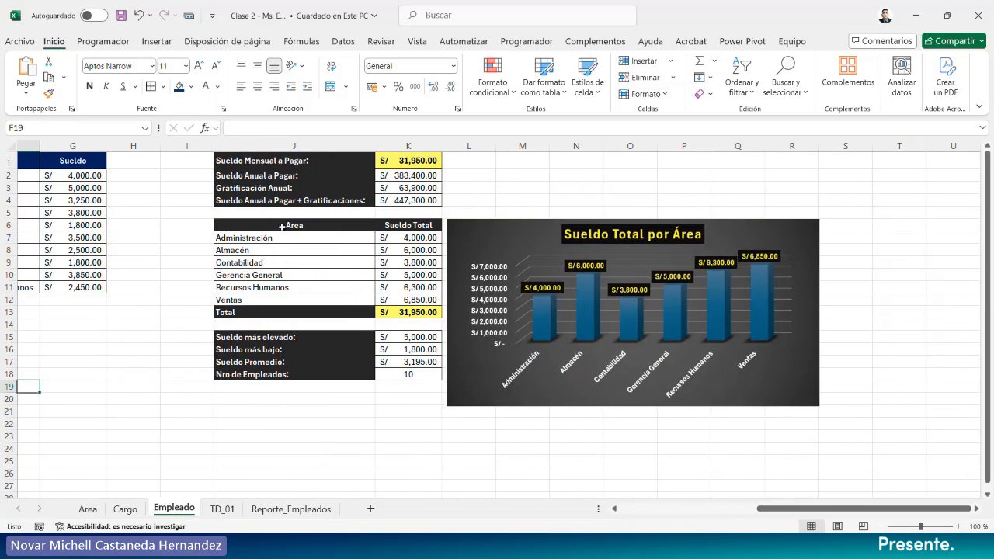
{"action": "left_click", "coordinate": [389, 412]}
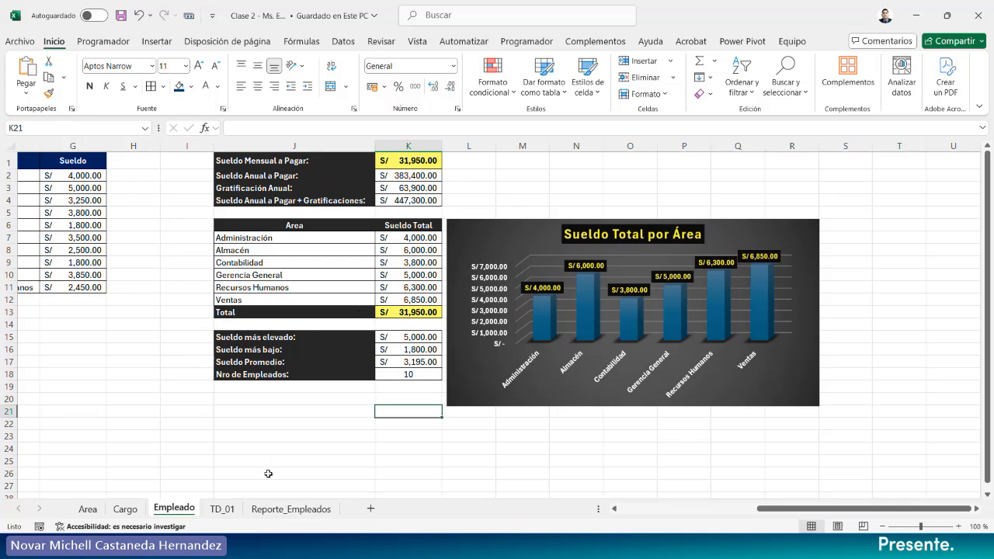
{"action": "mouse_move", "coordinate": [811, 510]}
{"action": "left_mouse_down"}
{"action": "mouse_move", "coordinate": [781, 510]}
{"action": "mouse_move", "coordinate": [794, 511]}
{"action": "left_mouse_up"}
Return to the Reporte_Empleados sheet and save the workbook again.
{"action": "left_click", "coordinate": [315, 515]}
{"action": "left_click", "coordinate": [826, 322]}
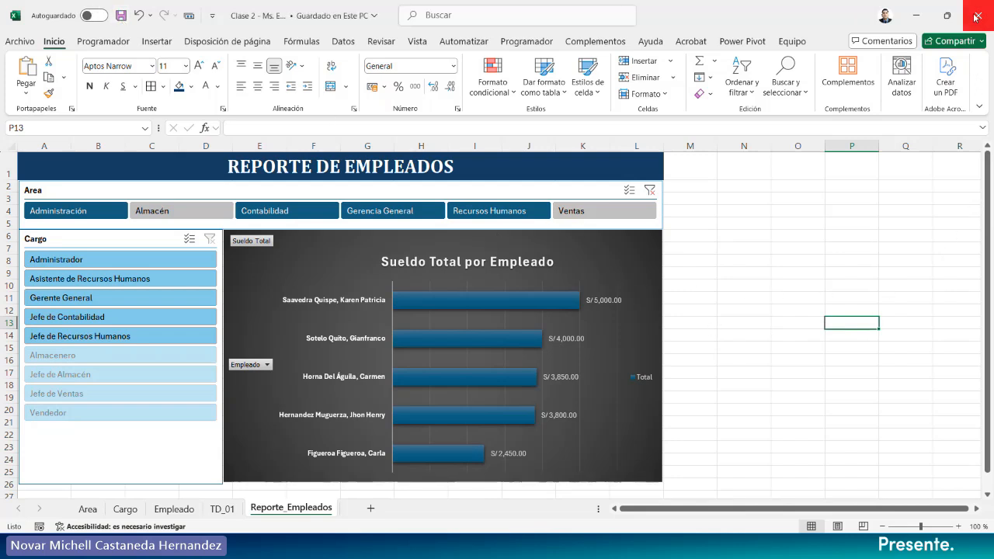
{"action": "left_click", "coordinate": [121, 15]}
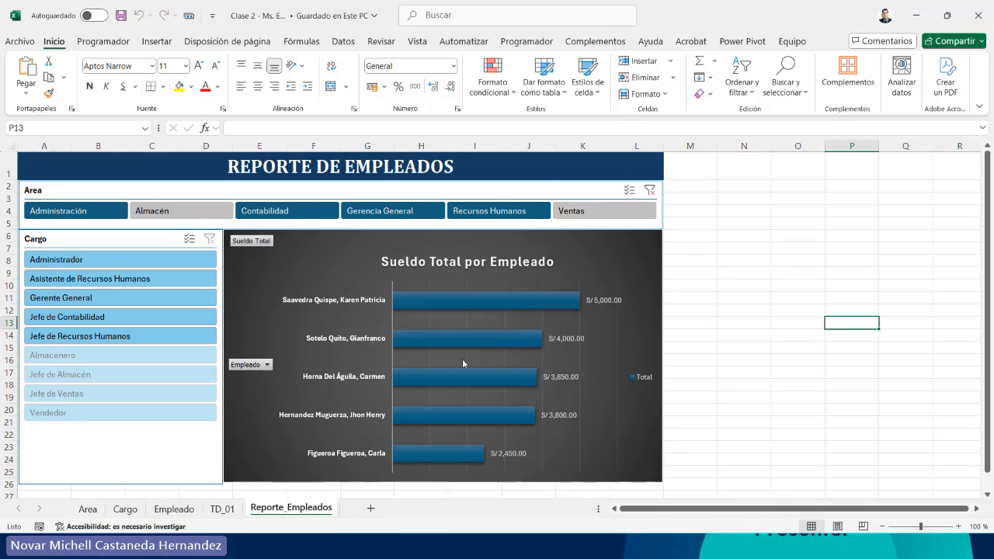
On the Empleado sheet, fill only the Ventas column of the Sueldo Total por Área chart with the theme's base green.
{"action": "left_click", "coordinate": [174, 509]}
{"action": "left_click", "coordinate": [652, 316]}
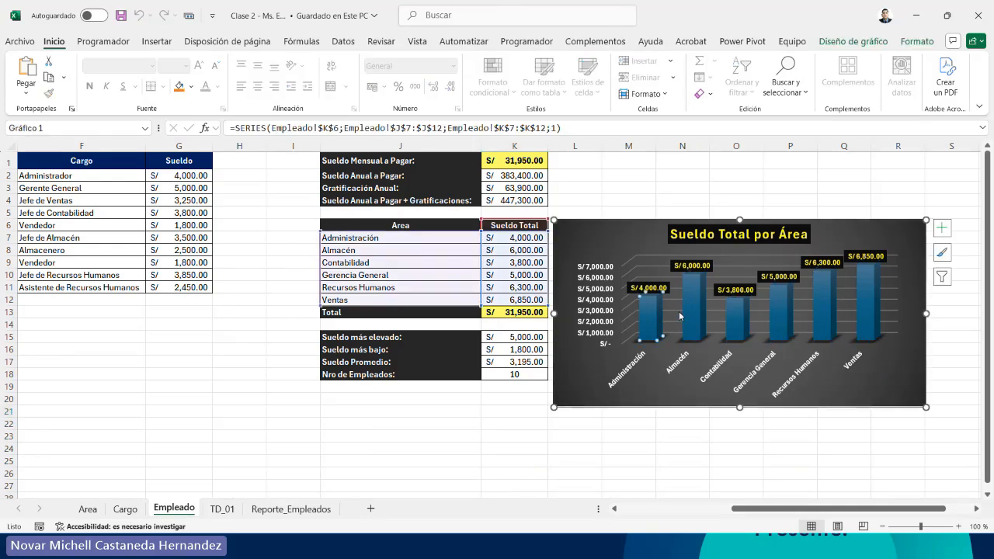
{"action": "left_click", "coordinate": [672, 318]}
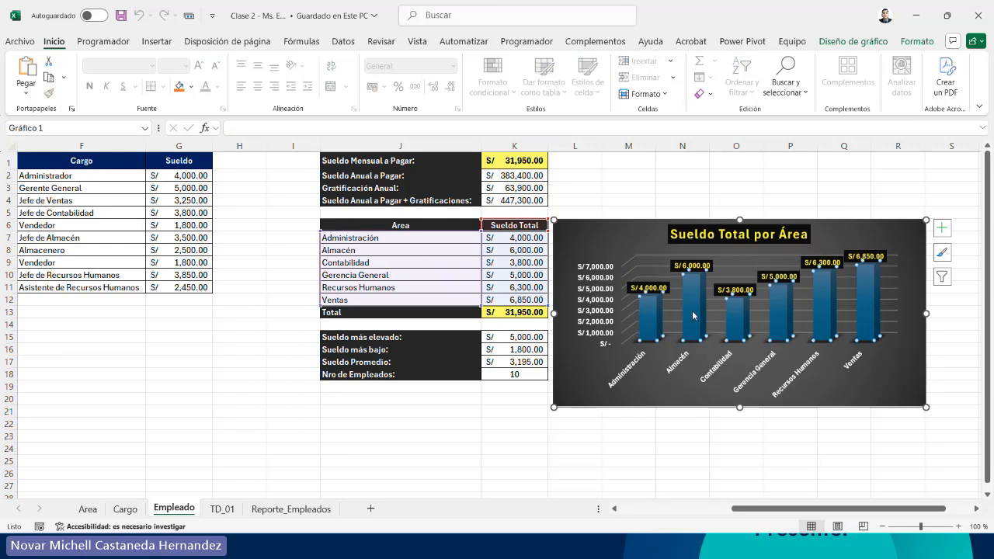
{"action": "left_click", "coordinate": [694, 316]}
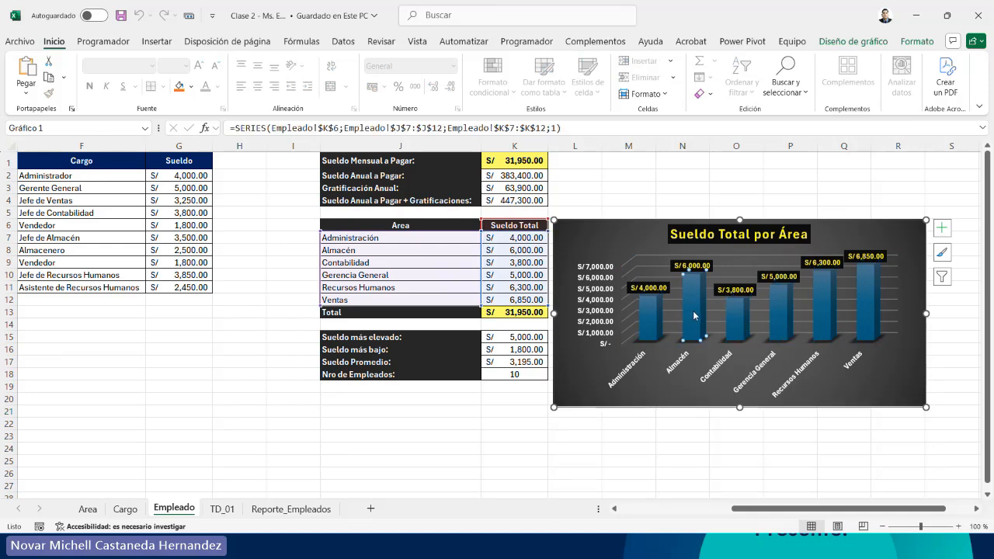
{"action": "left_click", "coordinate": [867, 321]}
{"action": "left_click", "coordinate": [917, 42]}
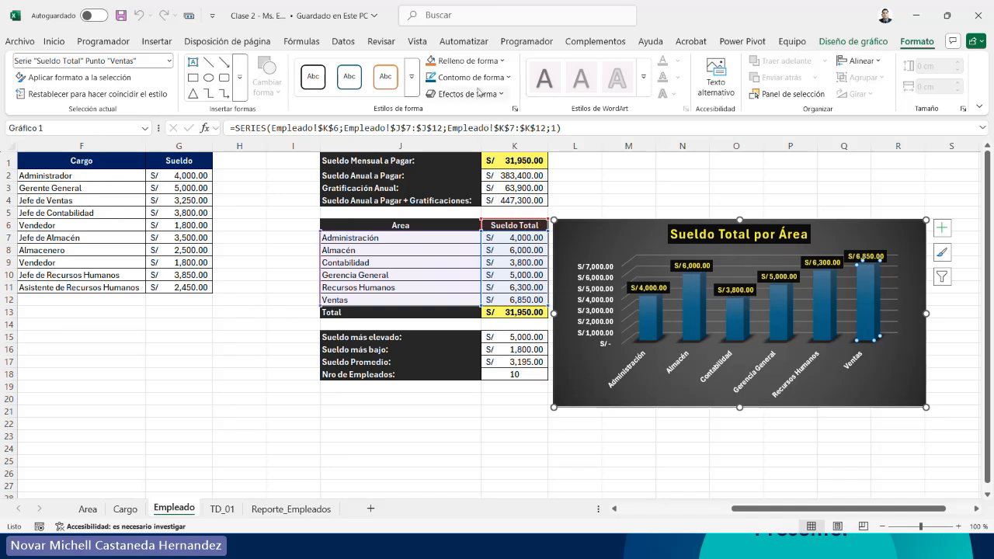
{"action": "left_click", "coordinate": [470, 61]}
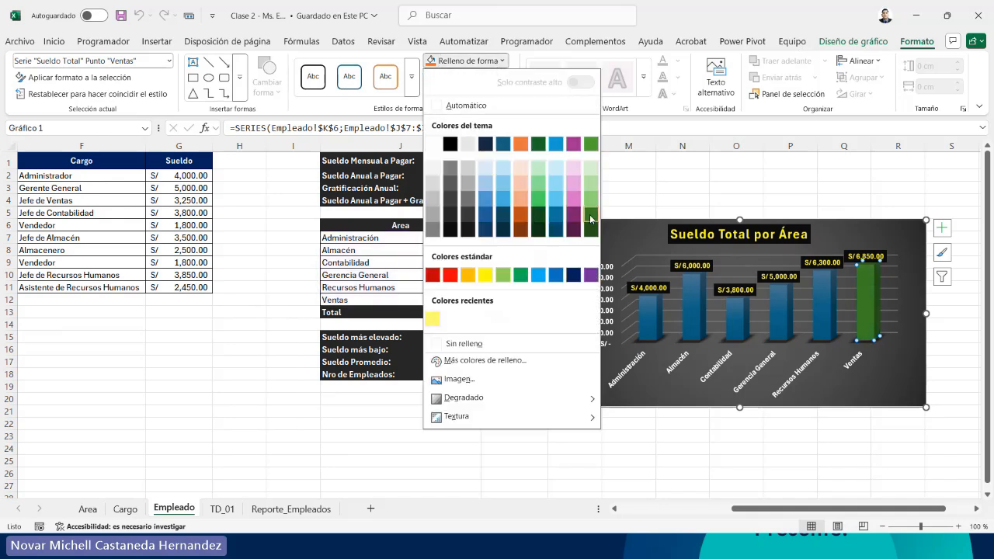
{"action": "left_click", "coordinate": [591, 144]}
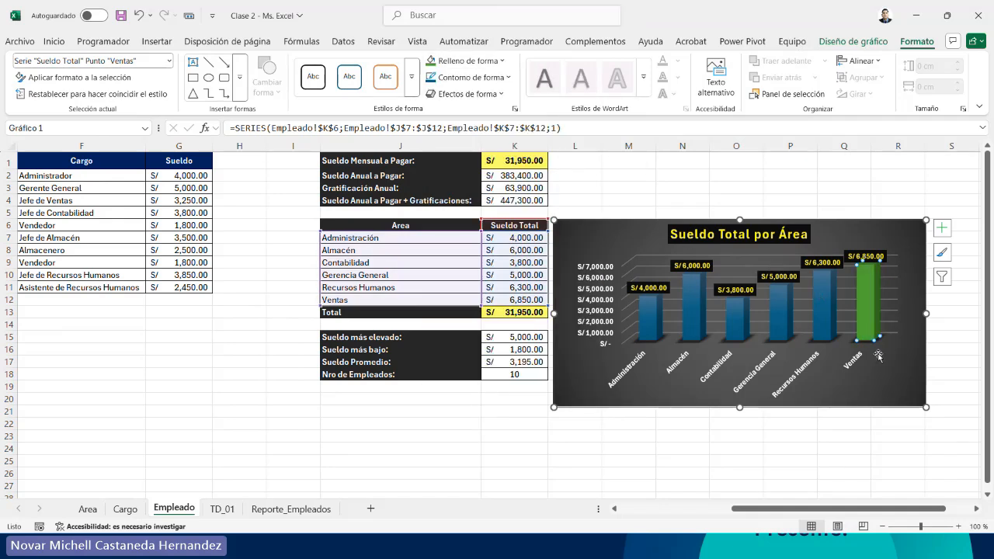
Fill the Gerencia General column of the area chart with the standard golden orange.
{"action": "left_click", "coordinate": [781, 330]}
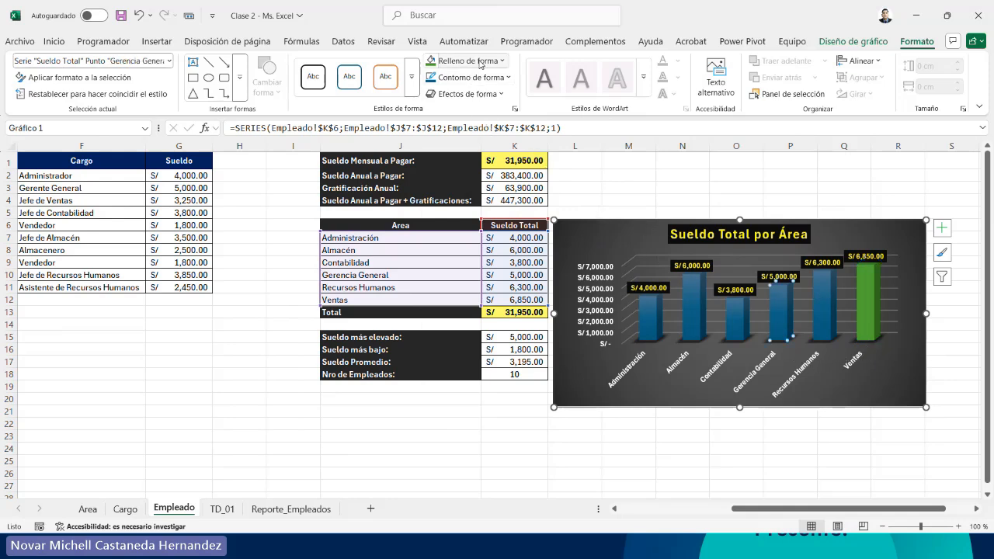
{"action": "left_click", "coordinate": [474, 60]}
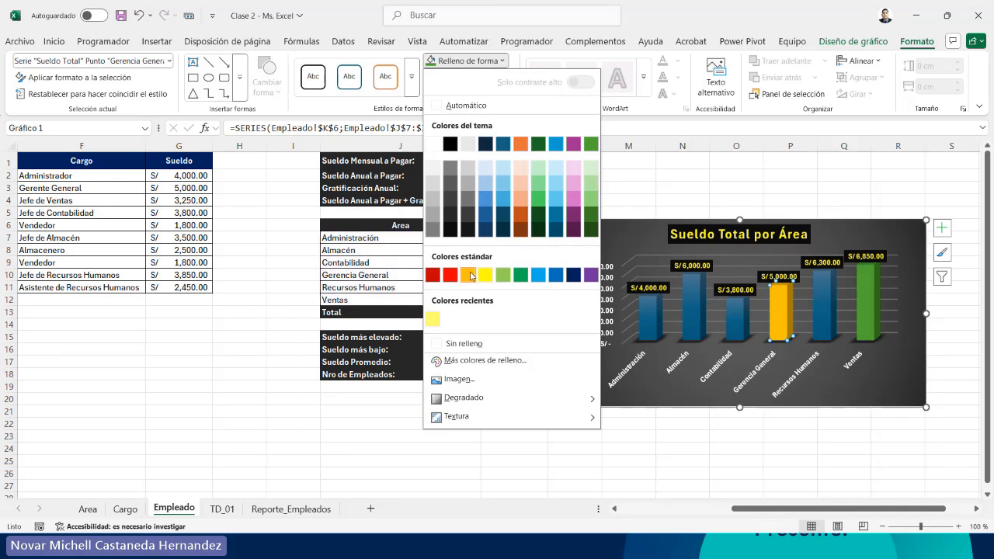
{"action": "left_click", "coordinate": [468, 274]}
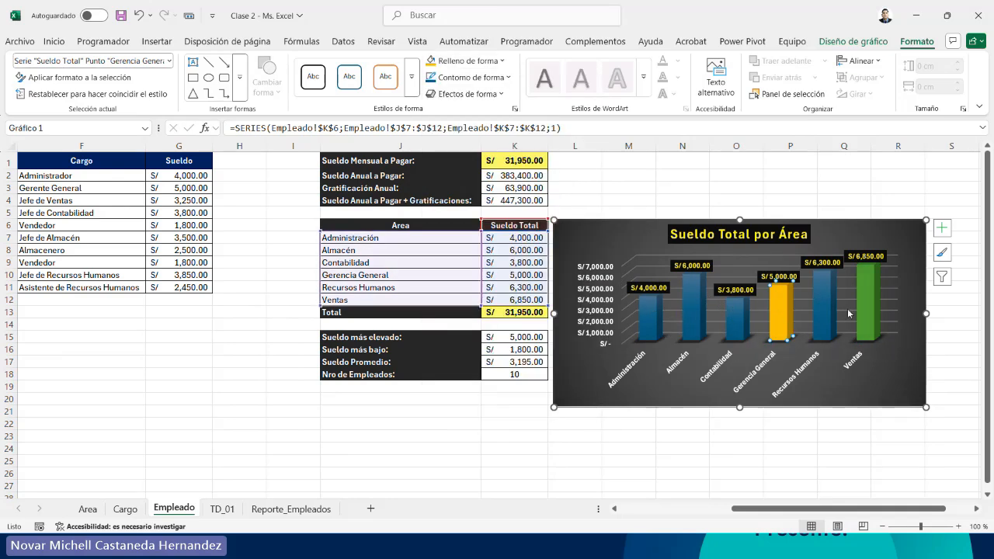
Fill the Almacén column of the area chart with an emerald green from the extended standard colour palette.
{"action": "left_click", "coordinate": [695, 324]}
{"action": "left_click", "coordinate": [489, 62]}
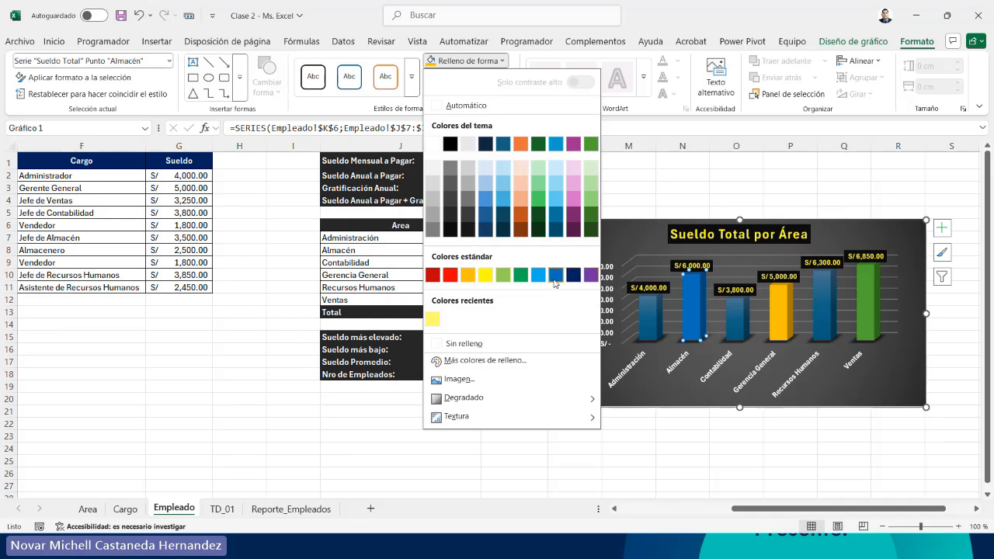
{"action": "left_click", "coordinate": [498, 367]}
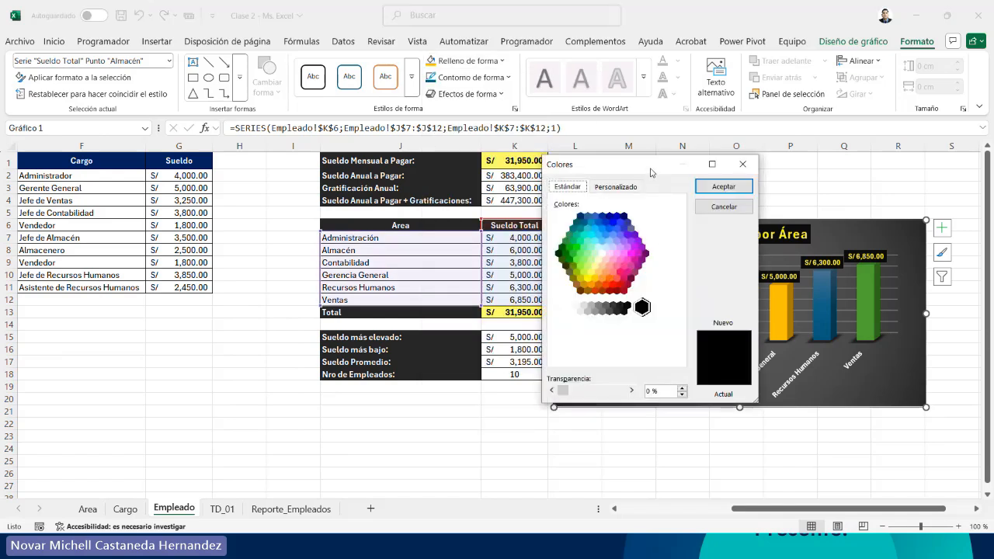
{"action": "left_click_drag", "start_coordinate": [651, 172], "coordinate": [325, 185]}
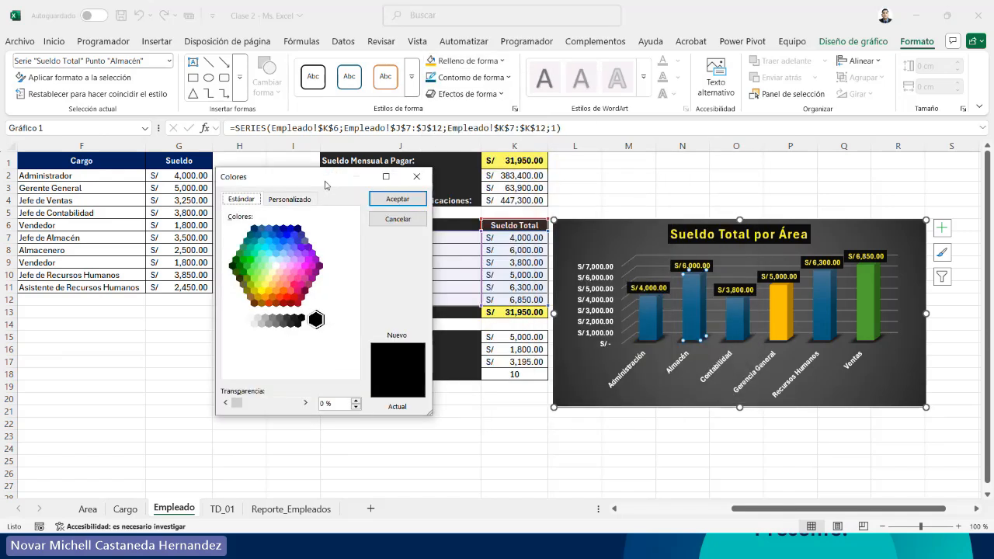
{"action": "left_click", "coordinate": [246, 267]}
{"action": "left_click", "coordinate": [258, 247]}
{"action": "left_click", "coordinate": [276, 248]}
{"action": "left_click", "coordinate": [275, 253]}
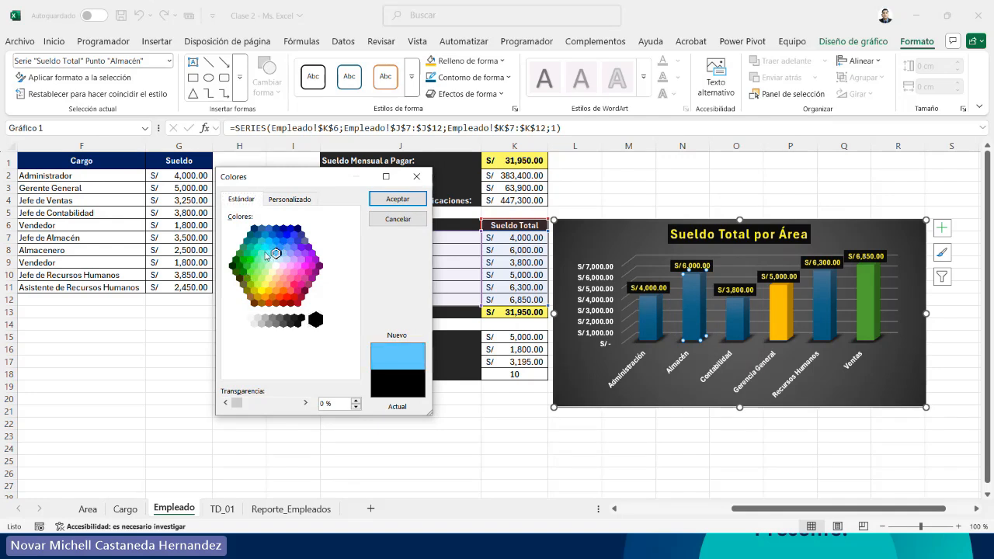
{"action": "left_click", "coordinate": [261, 242]}
{"action": "left_click", "coordinate": [258, 235]}
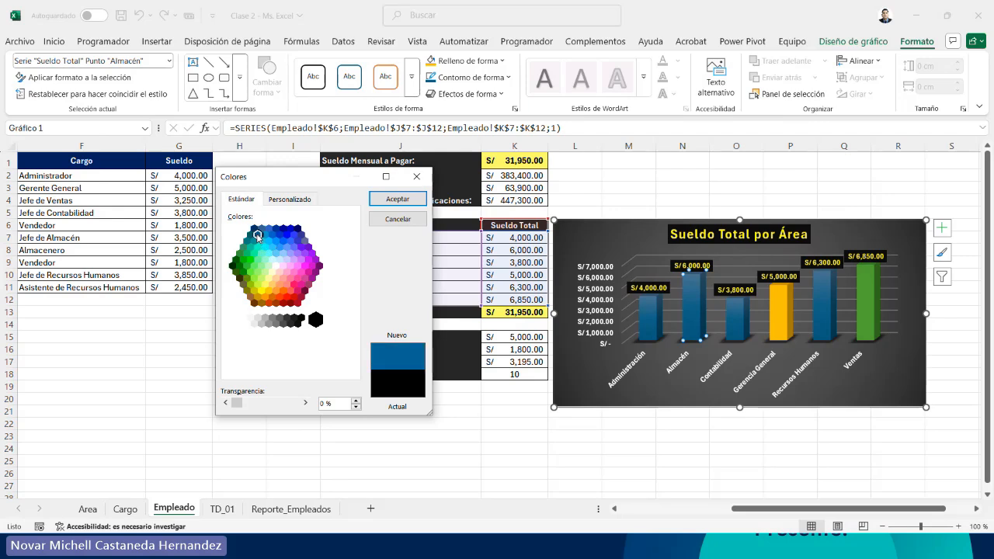
{"action": "left_click", "coordinate": [246, 241]}
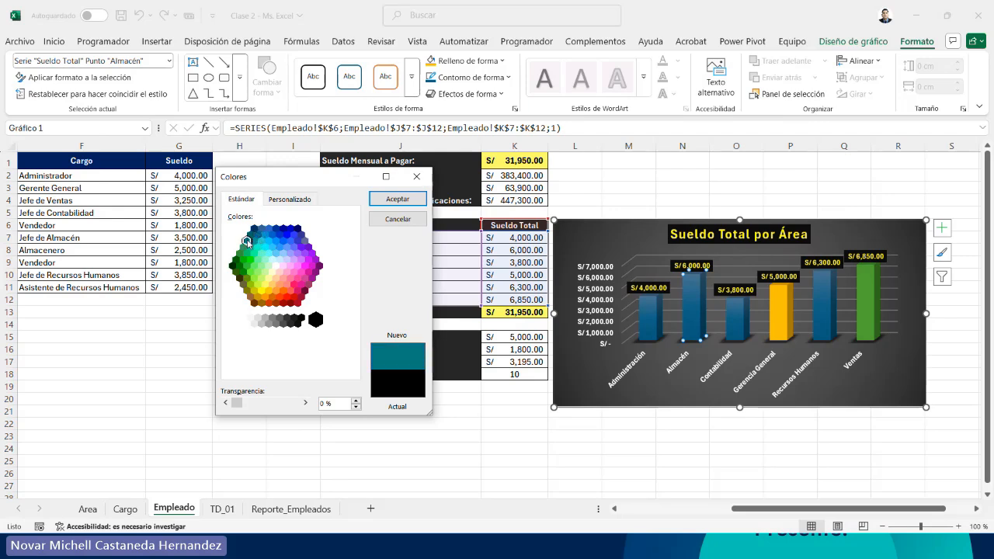
{"action": "left_click", "coordinate": [247, 254]}
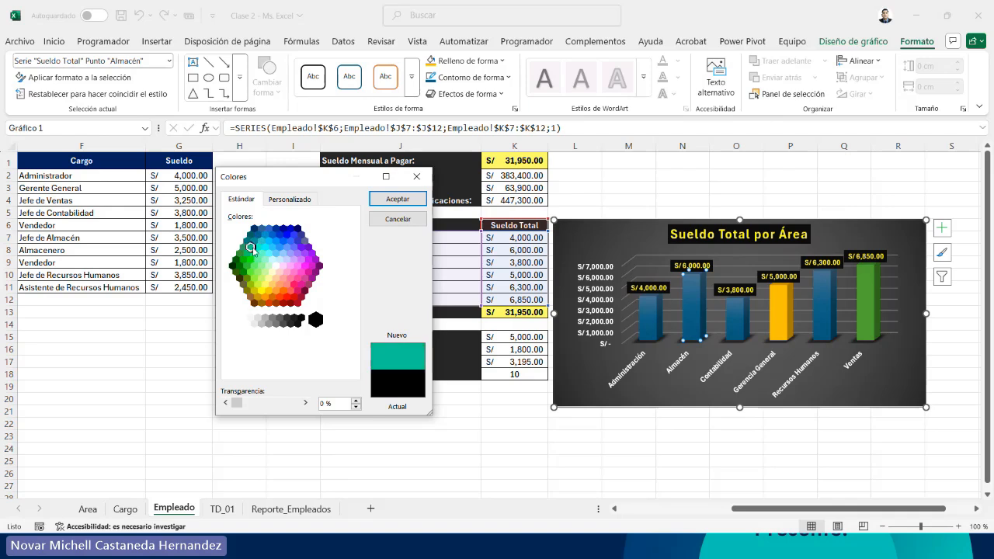
{"action": "left_click", "coordinate": [378, 197]}
{"action": "left_click", "coordinate": [631, 177]}
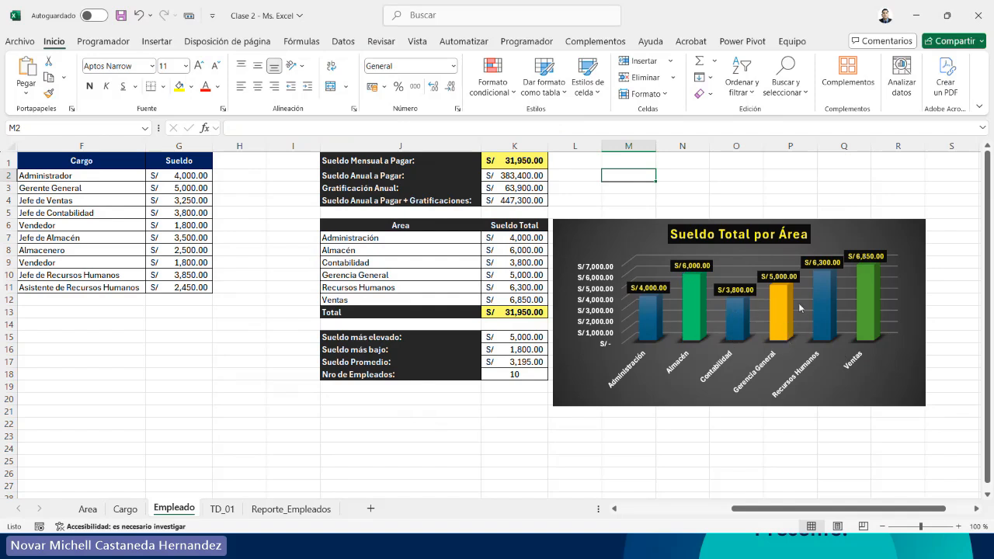
Fill the Contabilidad column of the area chart with a bright pink from the extended standard colour palette.
{"action": "left_click", "coordinate": [734, 318]}
{"action": "left_click", "coordinate": [734, 318]}
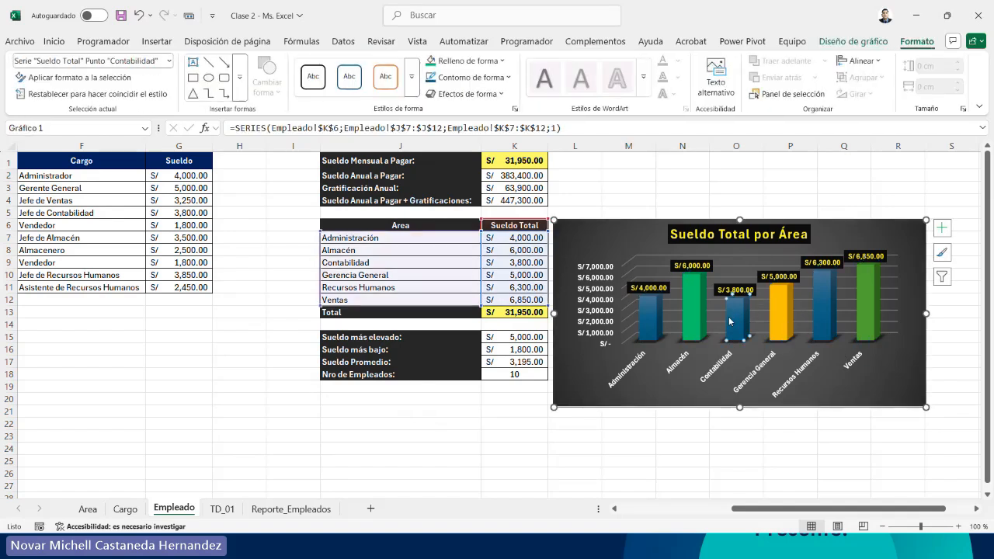
{"action": "left_click", "coordinate": [468, 60]}
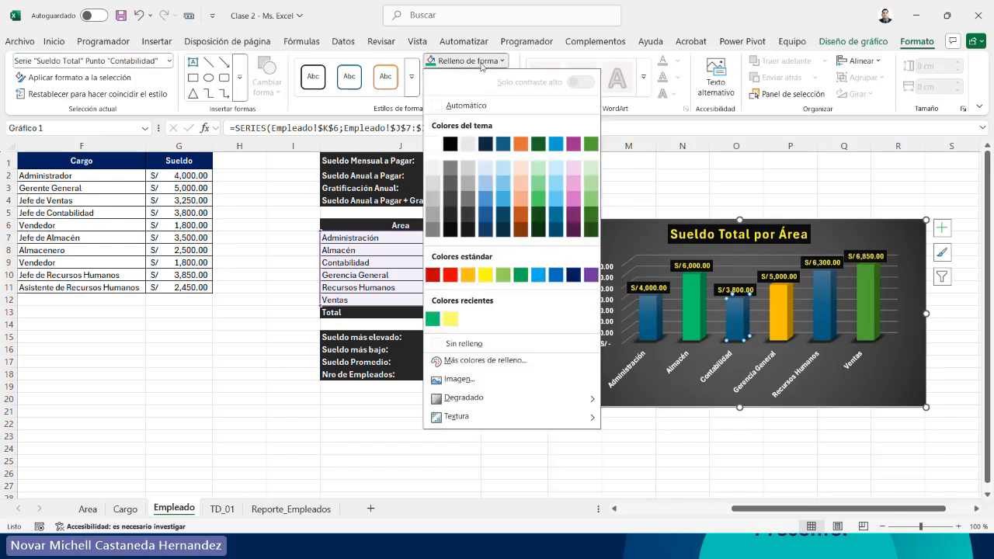
{"action": "left_click", "coordinate": [475, 361]}
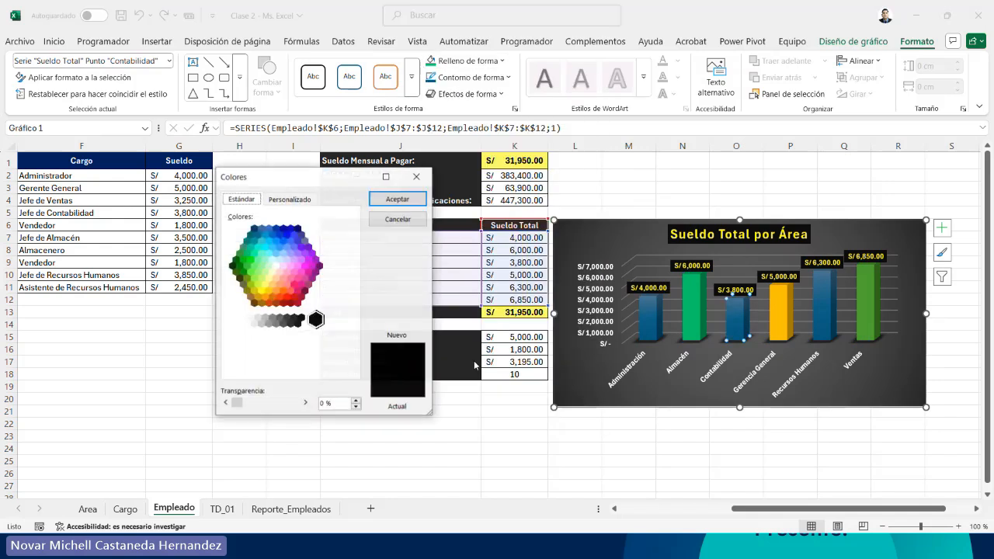
{"action": "left_click", "coordinate": [283, 291]}
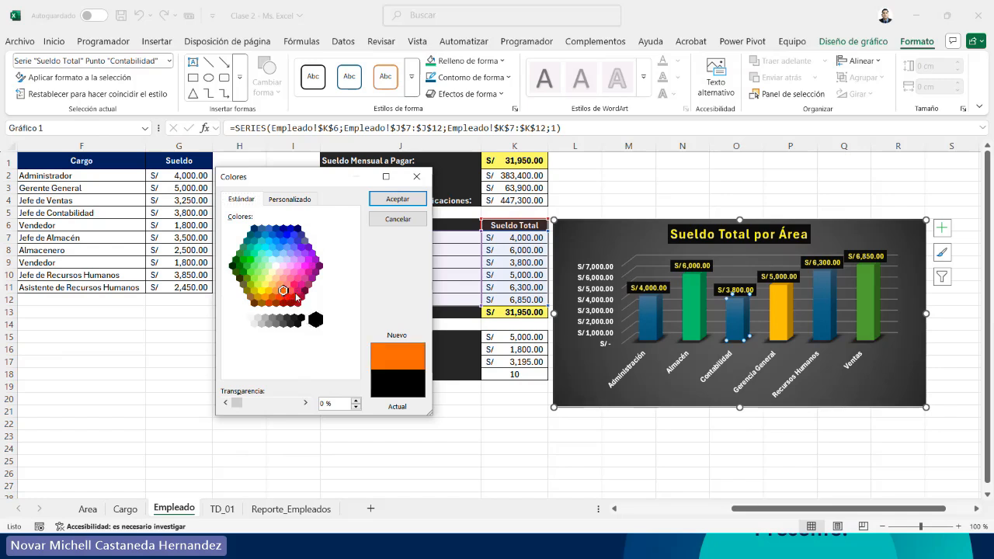
{"action": "left_click", "coordinate": [297, 291]}
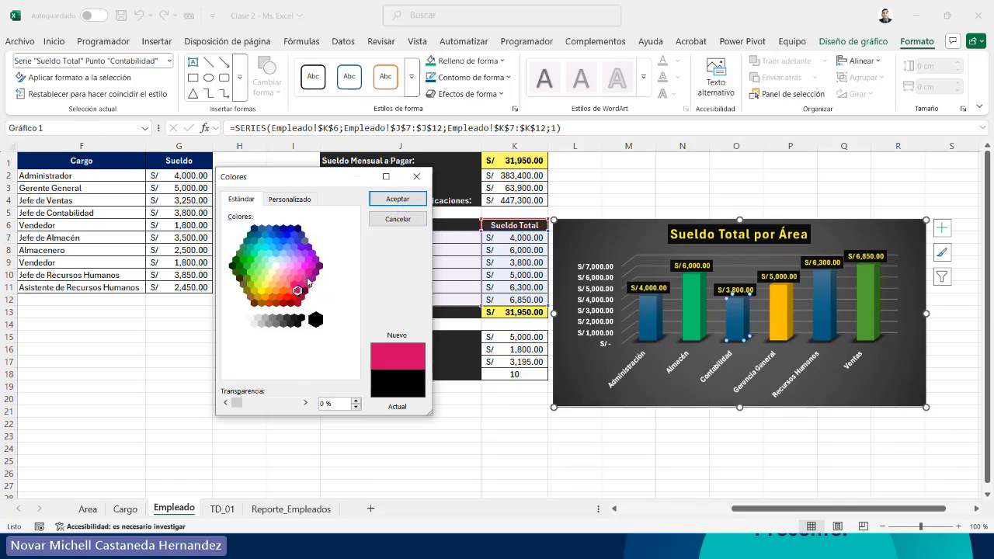
{"action": "left_click", "coordinate": [304, 279]}
{"action": "left_click", "coordinate": [297, 279]}
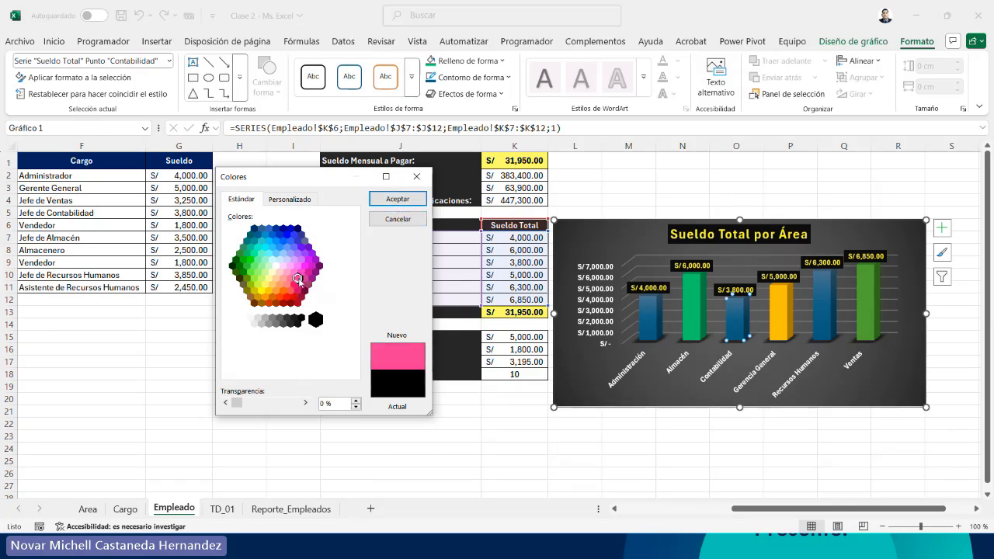
{"action": "left_click", "coordinate": [398, 199]}
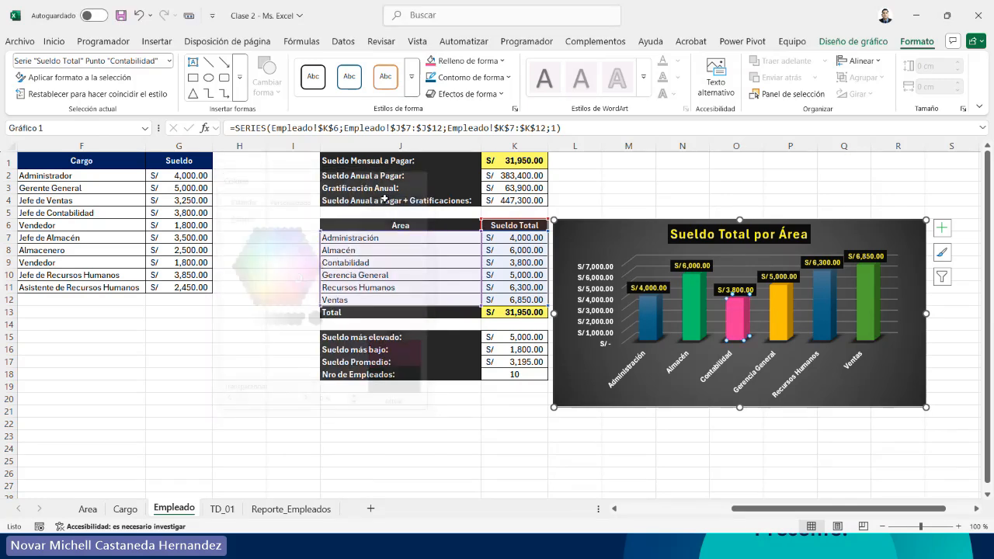
{"action": "left_click", "coordinate": [863, 181]}
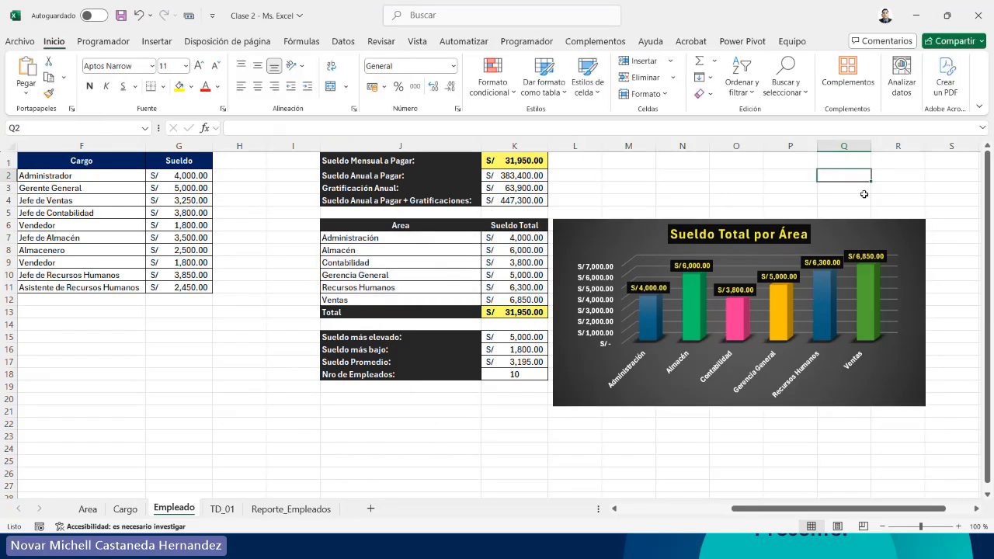
Fill the Administración column of the area chart with a lime green from the extended standard palette and save the workbook.
{"action": "left_click", "coordinate": [659, 324]}
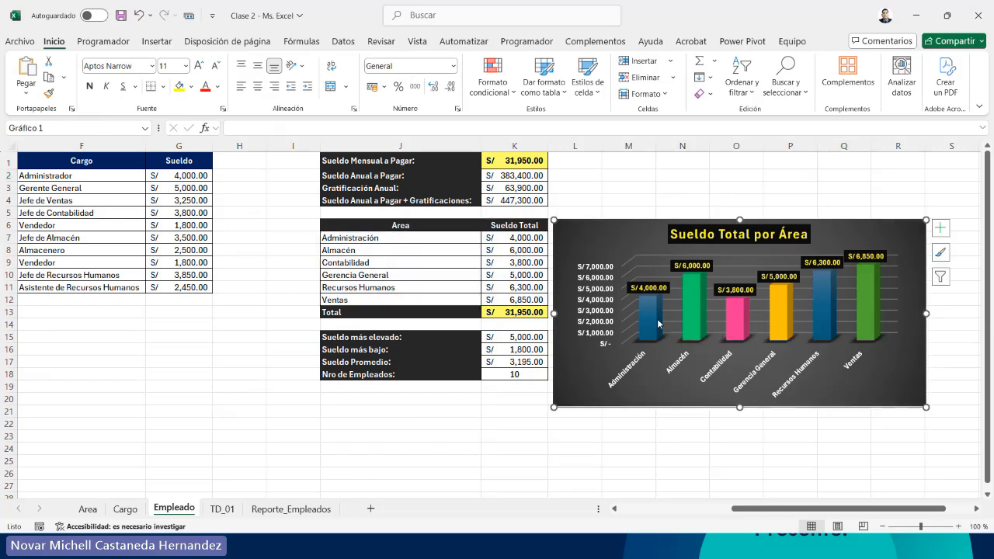
{"action": "left_click", "coordinate": [657, 325]}
{"action": "left_click", "coordinate": [654, 315]}
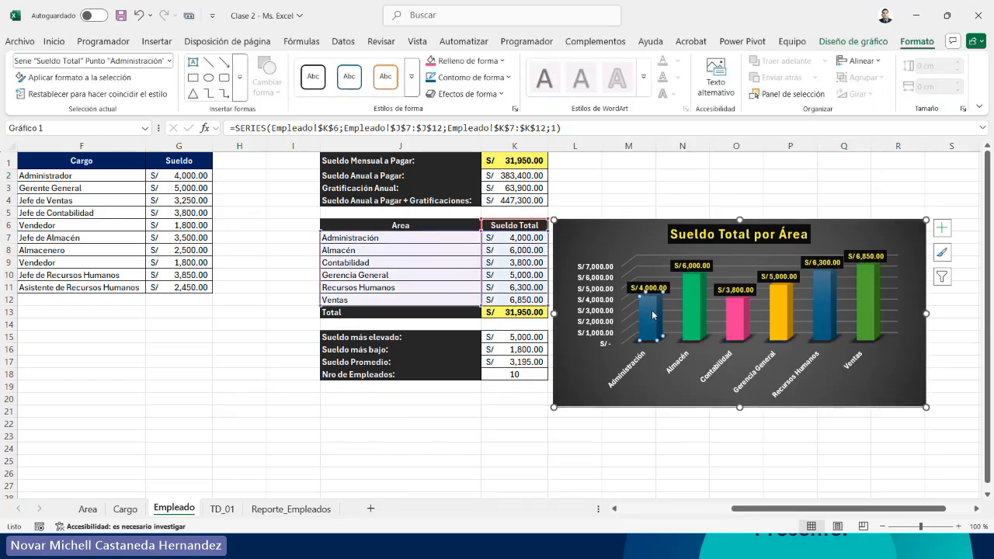
{"action": "left_click", "coordinate": [466, 60]}
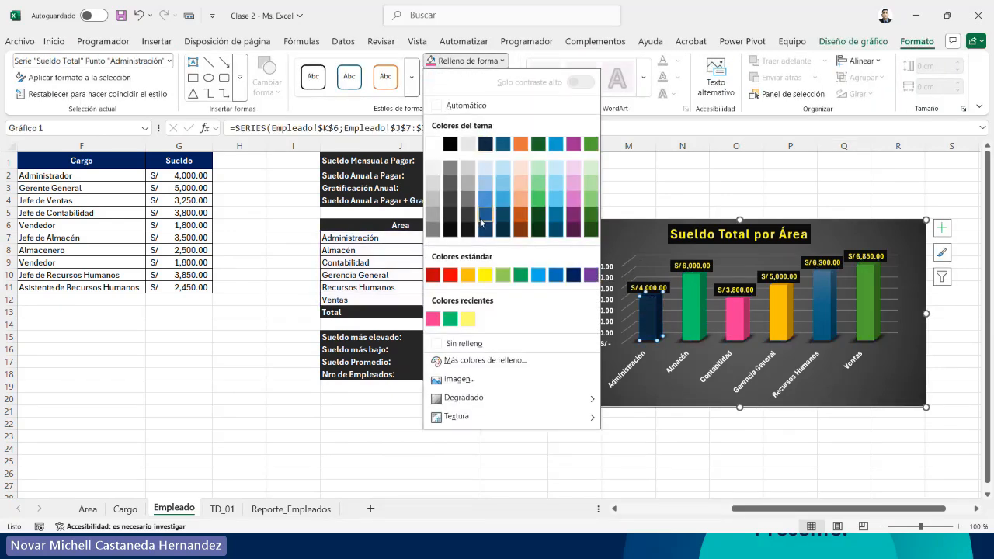
{"action": "left_click", "coordinate": [479, 361]}
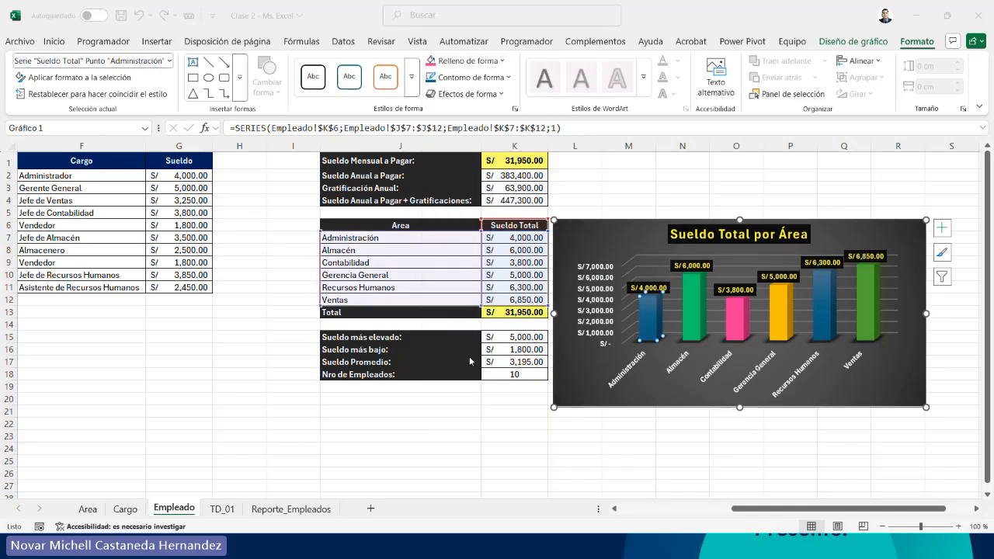
{"action": "left_click", "coordinate": [235, 259]}
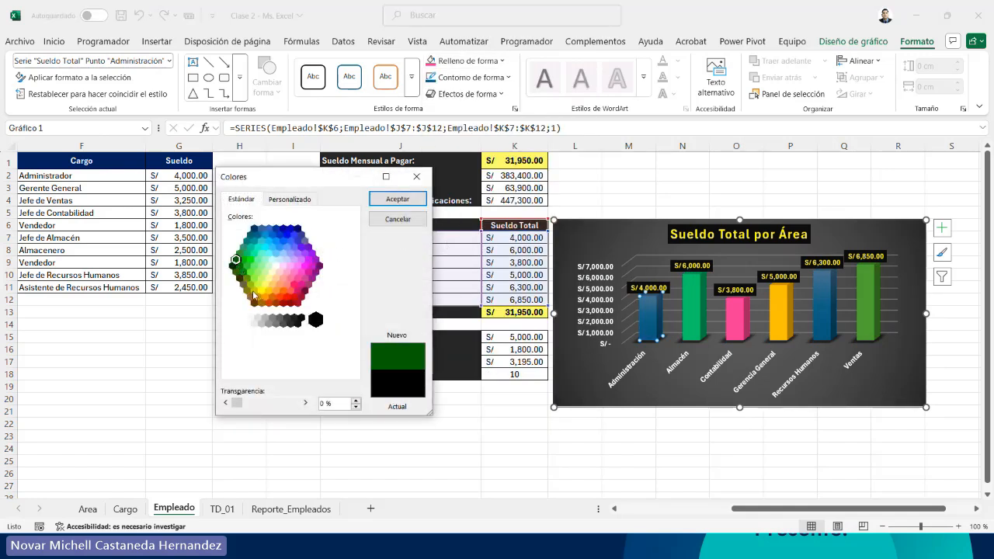
{"action": "left_click", "coordinate": [247, 278]}
{"action": "left_click", "coordinate": [397, 199]}
{"action": "left_click", "coordinate": [629, 178]}
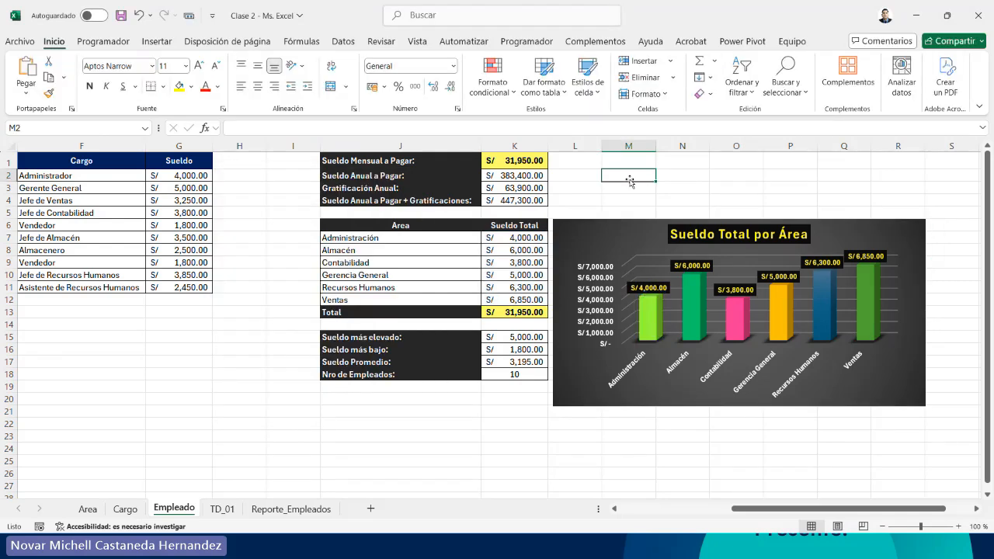
{"action": "left_click_drag", "start_coordinate": [754, 509], "coordinate": [743, 508]}
{"action": "left_click", "coordinate": [122, 15]}
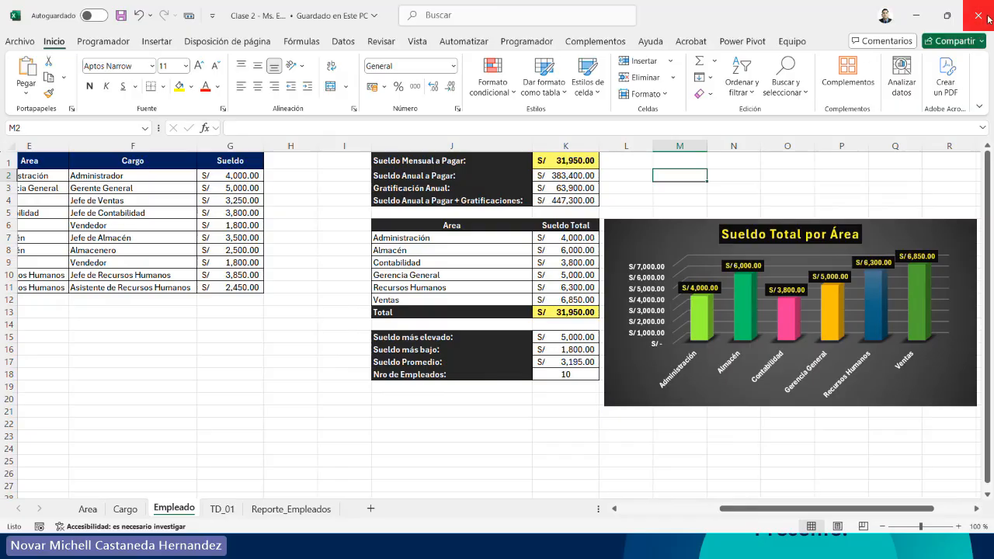